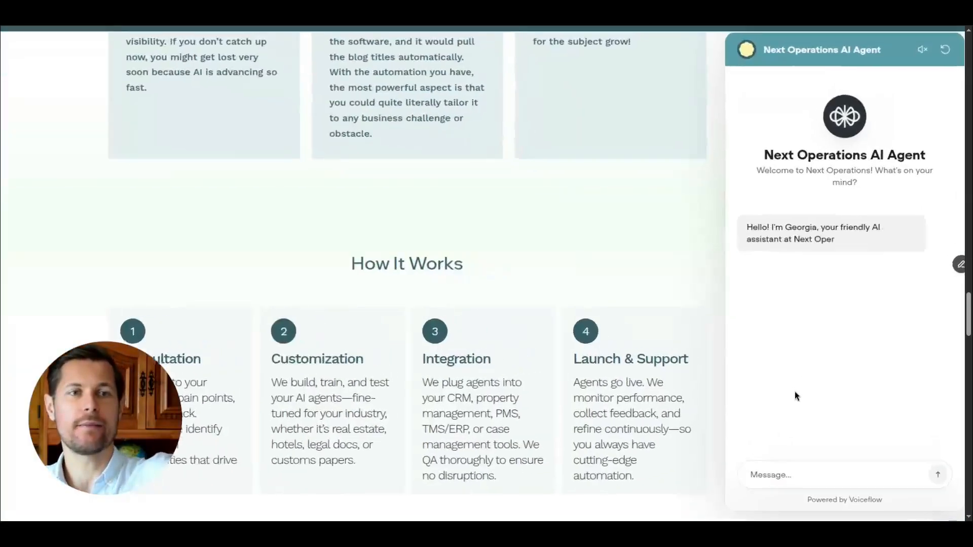
Ask the chat agent how to set the language for a Voiceflow project.
{"action": "left_click", "coordinate": [797, 470]}
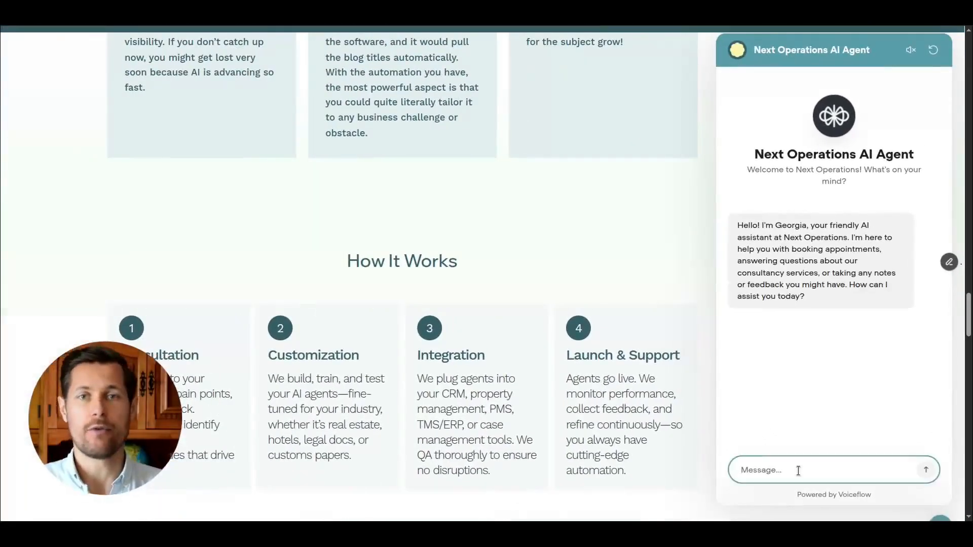
{"action": "type", "text": "hi georgia, "}
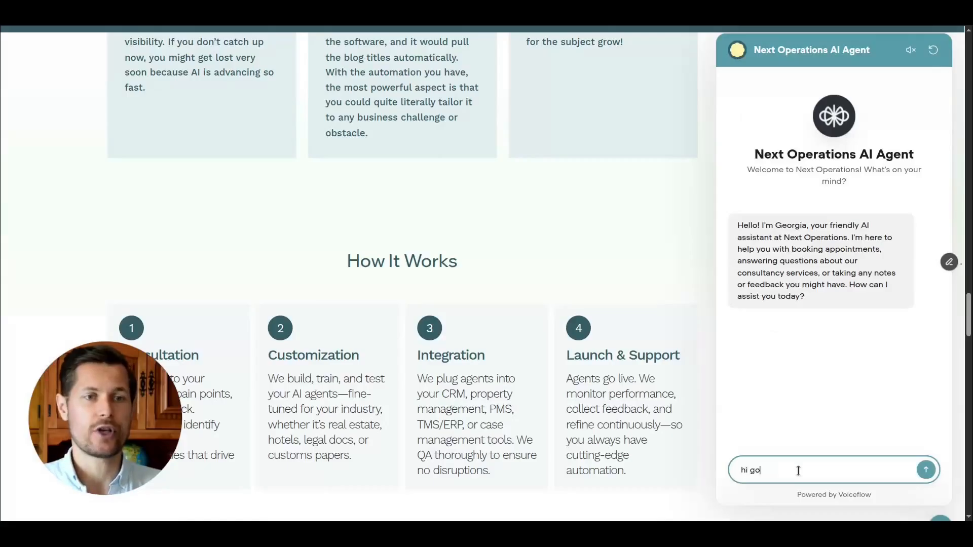
{"action": "type", "text": "can't figure out h"}
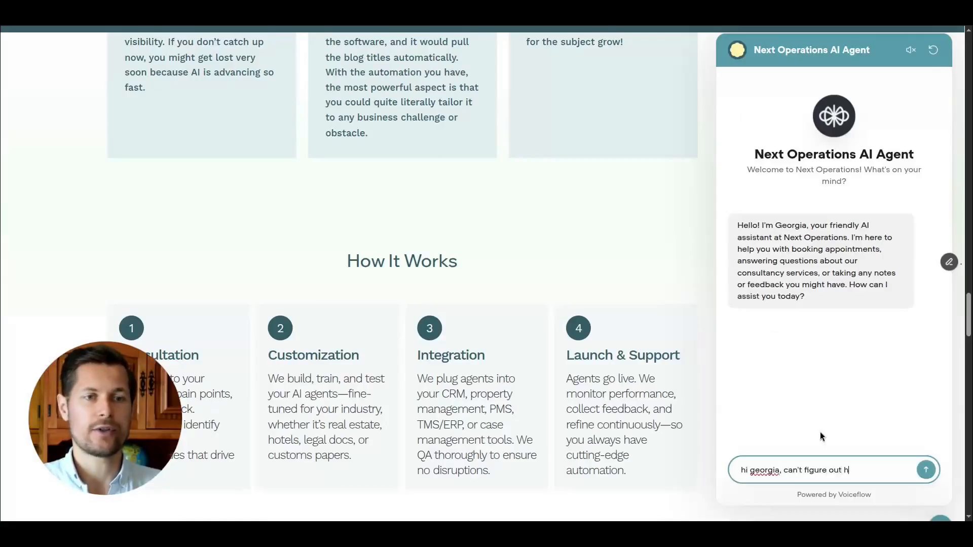
{"action": "type", "text": "ow to set the language for my voicfelow"}
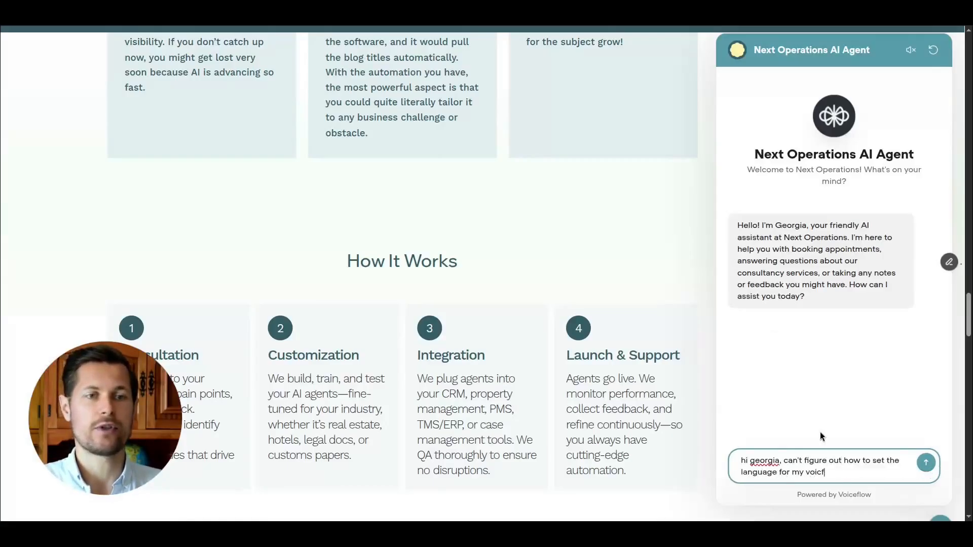
{"action": "key", "text": "ctrl+BackSpace"}
{"action": "type", "text": "voiceflow project"}
{"action": "key", "text": "Return"}
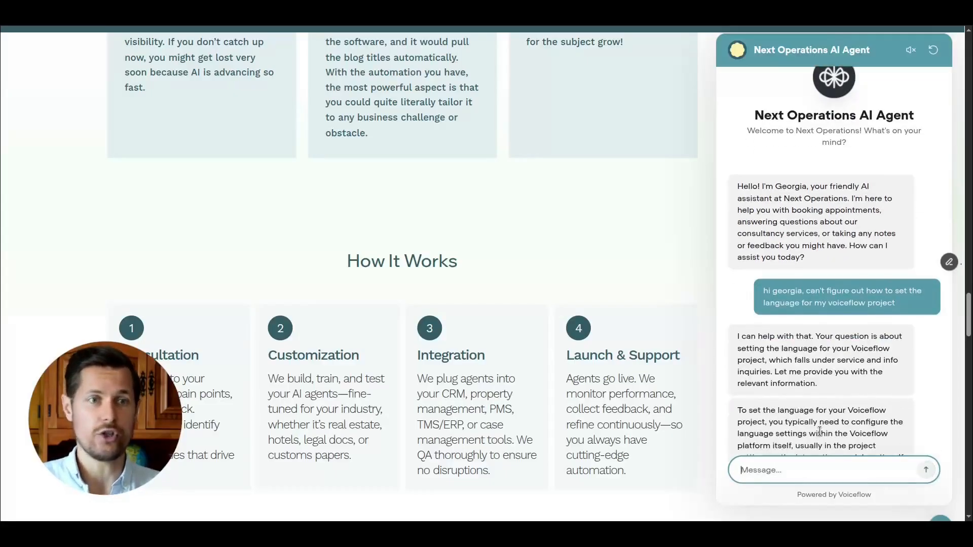
Reply that you'd like to stay with the troubleshooting for a second.
{"action": "scroll", "coordinate": [820, 431], "scroll_direction": "down", "scroll_amount": 1}
{"action": "scroll", "coordinate": [644, 366], "scroll_direction": "up", "scroll_amount": 1}
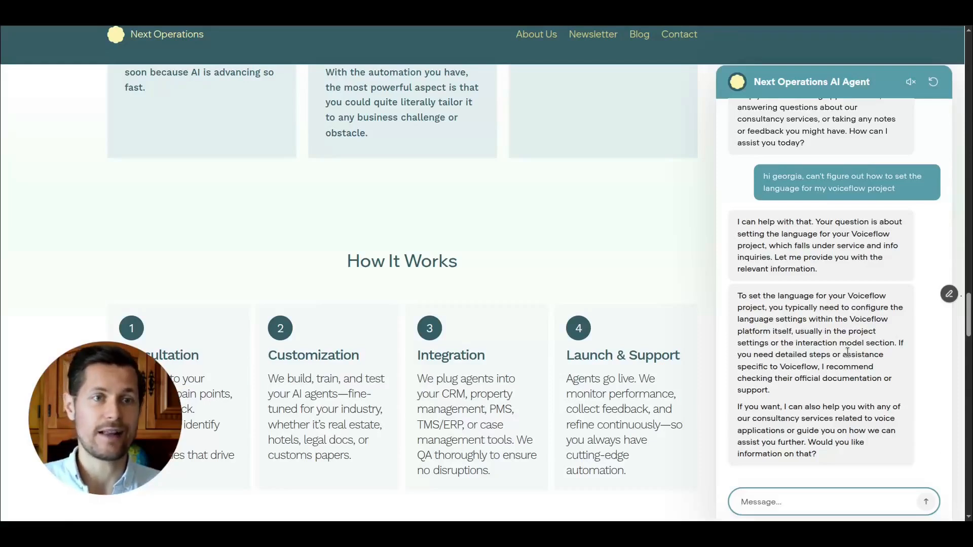
{"action": "left_click_drag", "start_coordinate": [779, 405], "coordinate": [844, 407]}
{"action": "left_click", "coordinate": [862, 411]}
{"action": "left_click_drag", "start_coordinate": [771, 421], "coordinate": [835, 420]}
{"action": "left_click", "coordinate": [863, 420]}
{"action": "left_click", "coordinate": [849, 491]}
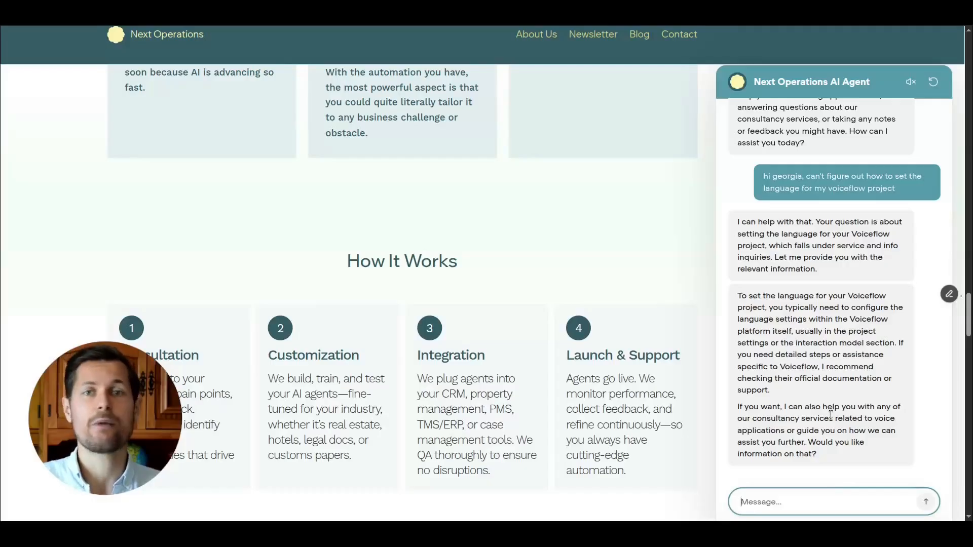
{"action": "type", "text": "let's stay with the troubleshooting for a second"}
{"action": "key", "text": "Return"}
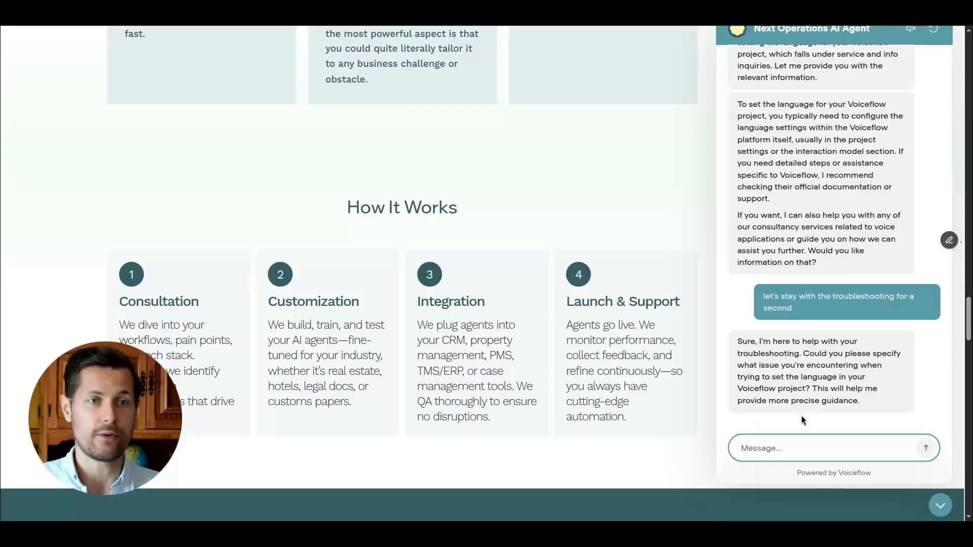
Explain that the language can't be set for all states altogether, for the entire project.
{"action": "type", "text": "i can't set it for all states altogether, for the entire project"}
{"action": "key", "text": "Return"}
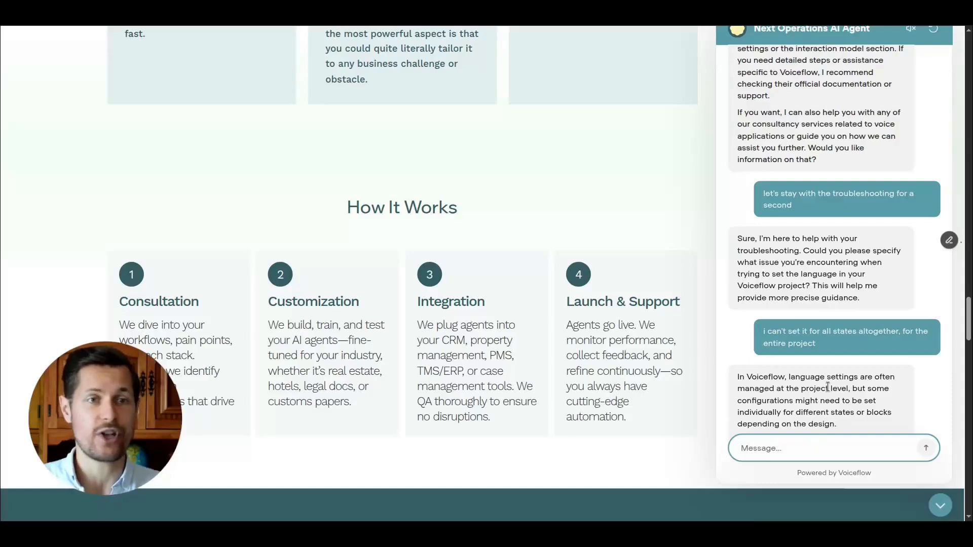
Send a pasted message asking to proceed with booking a consulting session, mentioning more questions as well.
{"action": "left_click_drag", "start_coordinate": [763, 289], "coordinate": [845, 288]}
{"action": "left_click", "coordinate": [845, 288]}
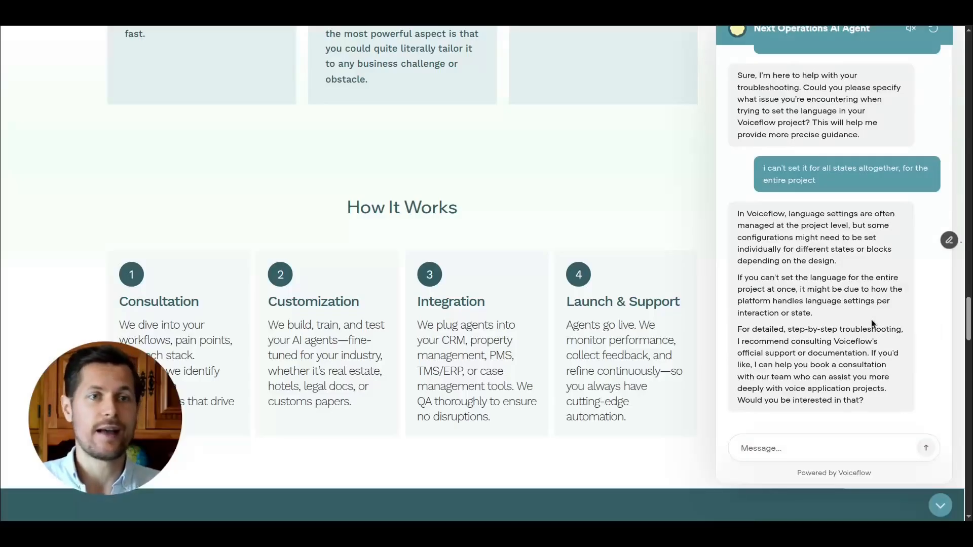
{"action": "left_click", "coordinate": [837, 452]}
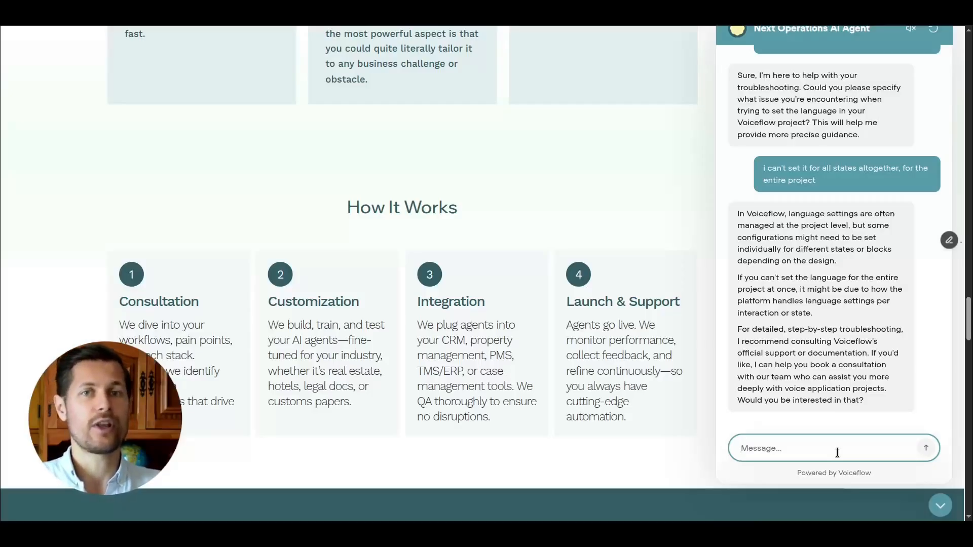
{"action": "type", "text": "let's proceed with booking a consulting session, i have some more questions as well"}
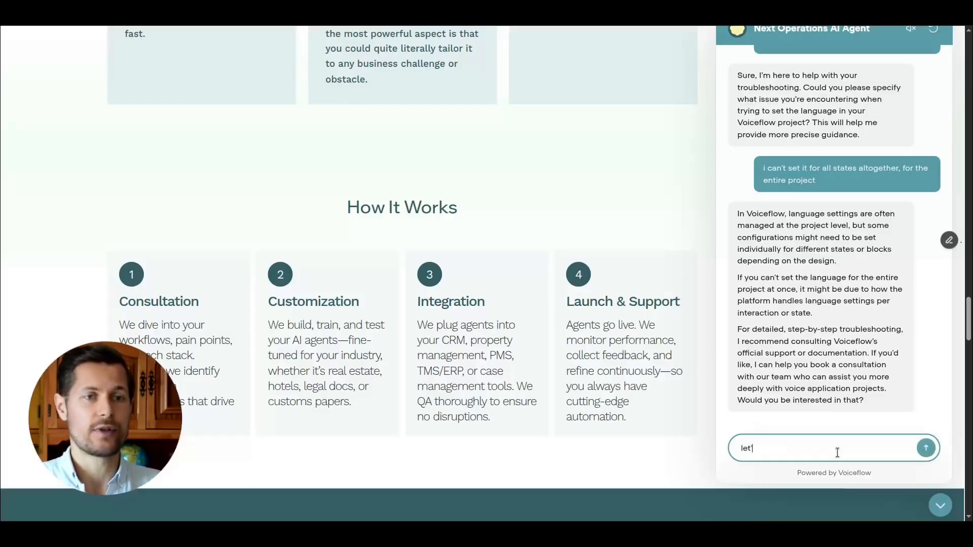
{"action": "key", "text": "Return"}
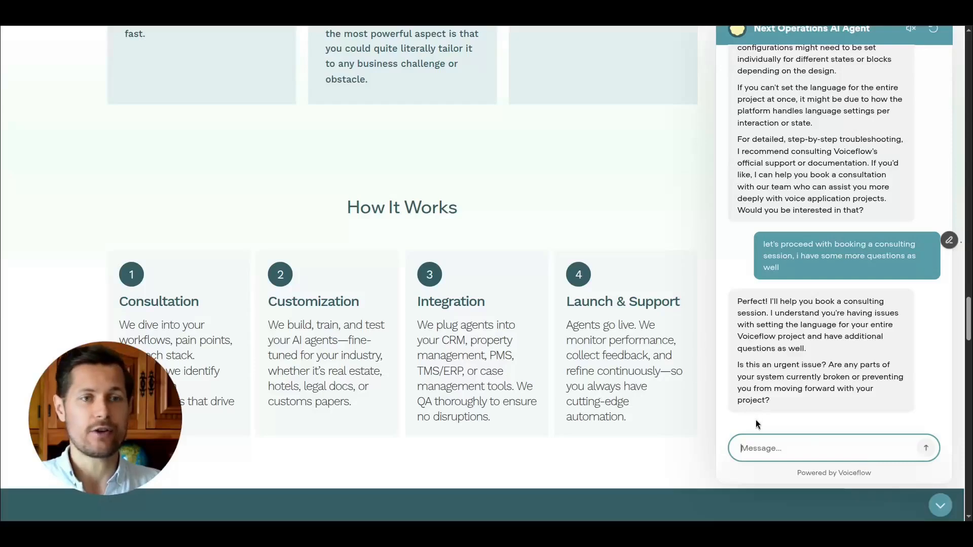
Answer that the issue is not urgent and that you haven't tried solving it elsewhere.
{"action": "type", "text": "it's not urgent"}
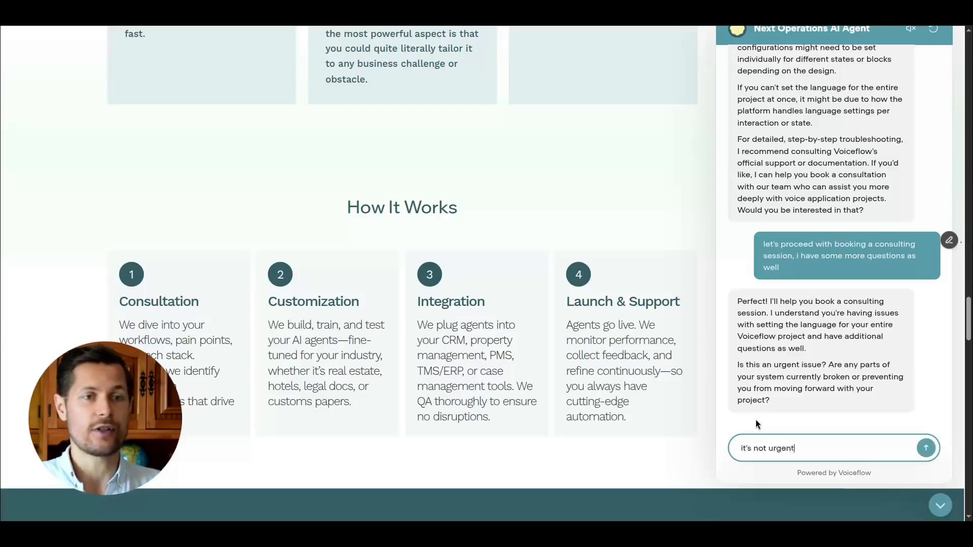
{"action": "key", "text": "Return"}
{"action": "type", "text": "no i haven't"}
{"action": "key", "text": "Return"}
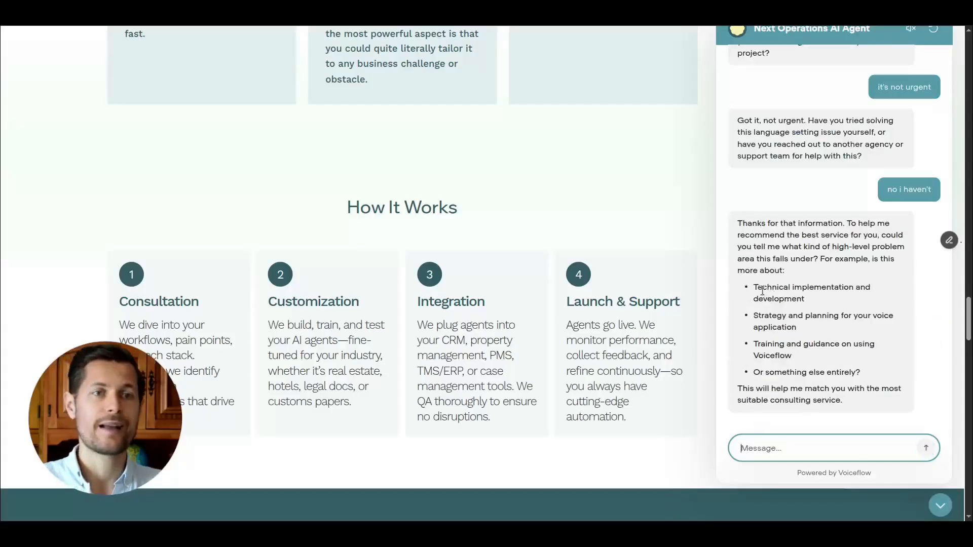
Reply that it's a technical implementation issue.
{"action": "left_click_drag", "start_coordinate": [753, 286], "coordinate": [790, 344]}
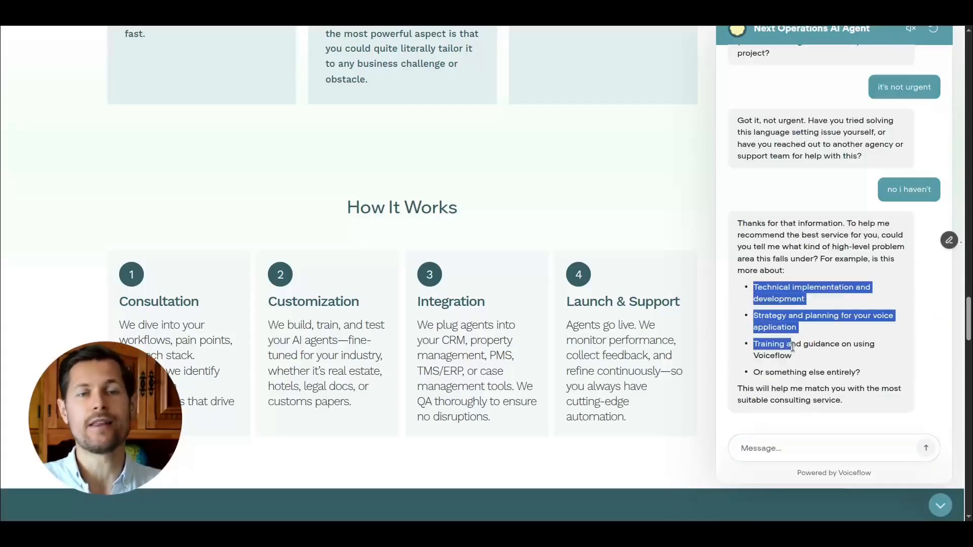
{"action": "left_click", "coordinate": [799, 356]}
{"action": "left_click", "coordinate": [770, 449]}
{"action": "type", "text": "it's"}
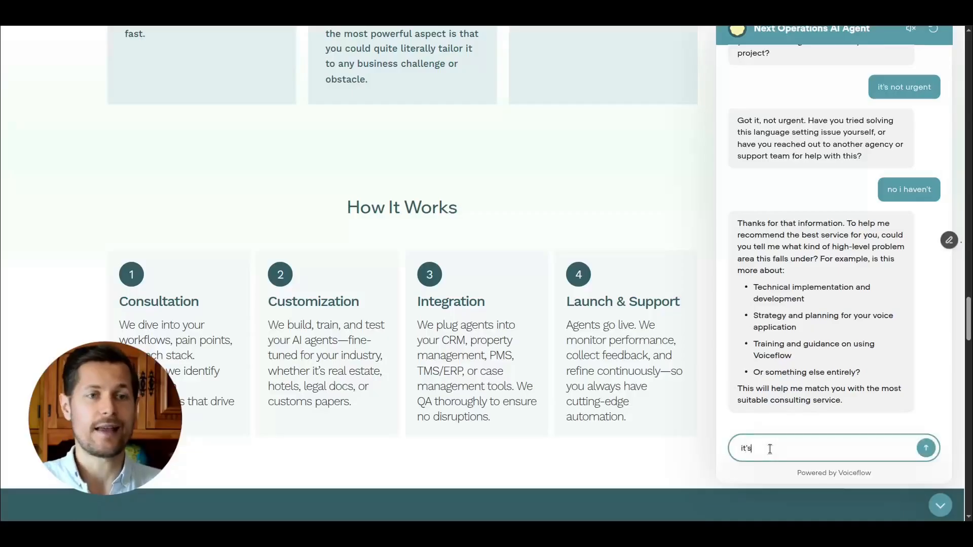
{"action": "type", "text": " a technical implementation issue"}
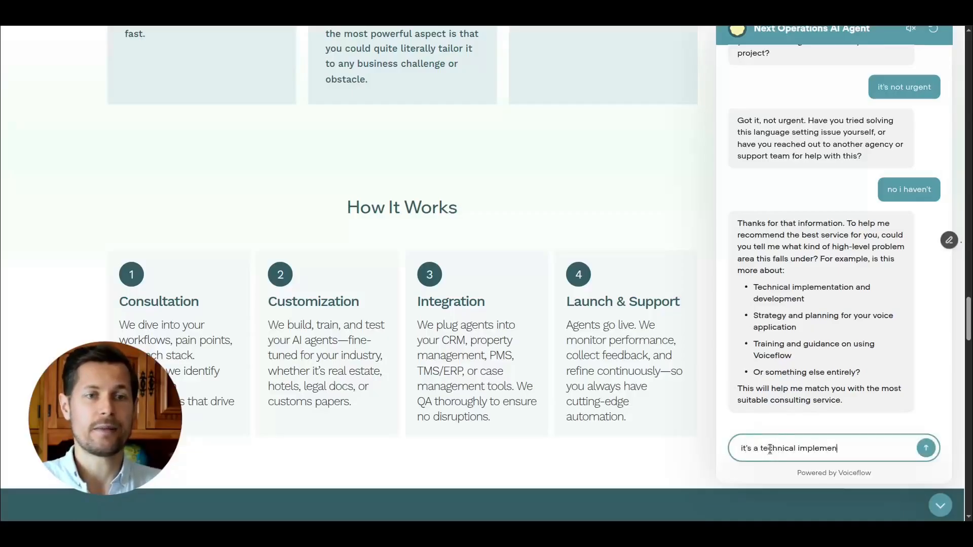
{"action": "key", "text": "Return"}
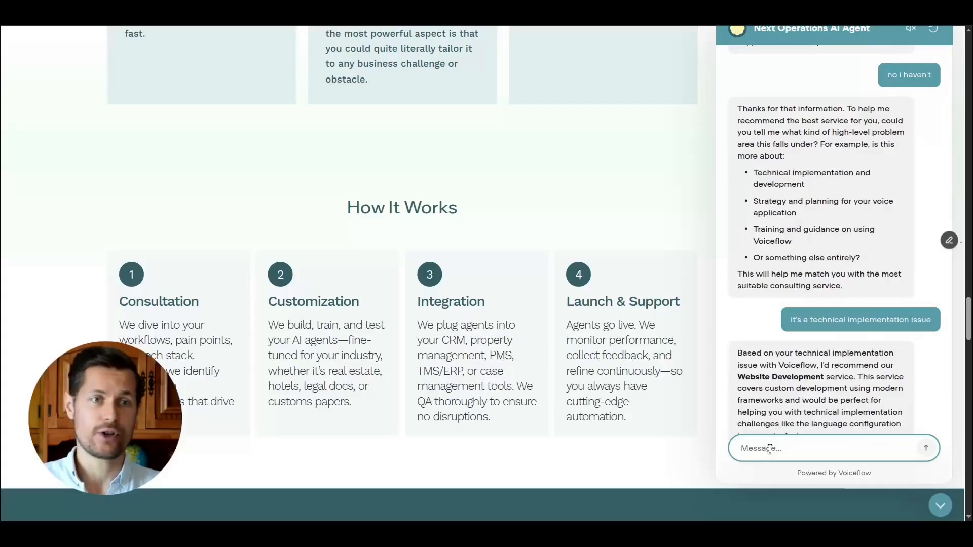
Confirm that the recommended Website Development service sounds like a fit.
{"action": "scroll", "coordinate": [775, 385], "scroll_direction": "down", "scroll_amount": 2}
{"action": "scroll", "coordinate": [679, 385], "scroll_direction": "up", "scroll_amount": 2}
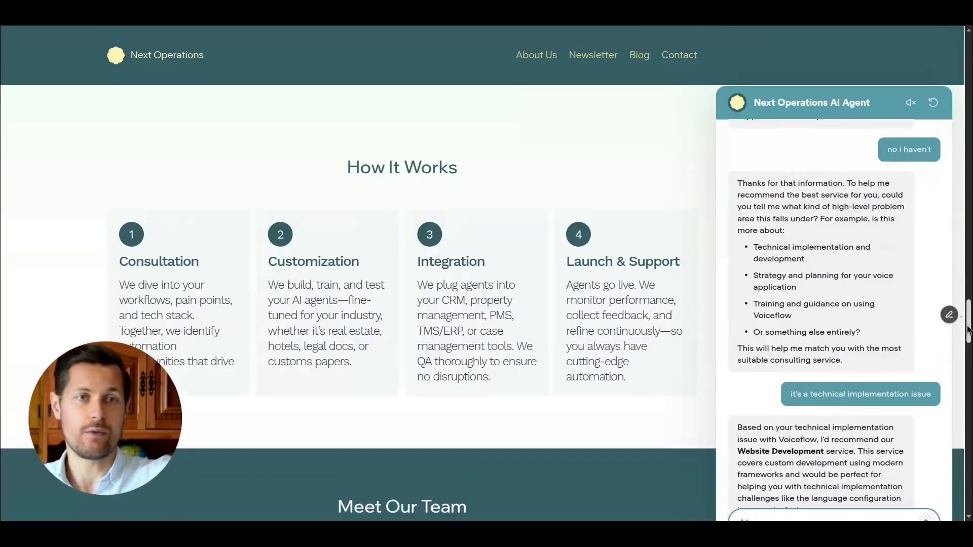
{"action": "scroll", "coordinate": [968, 329], "scroll_direction": "up", "scroll_amount": 2}
{"action": "key", "text": "ctrl+plus"}
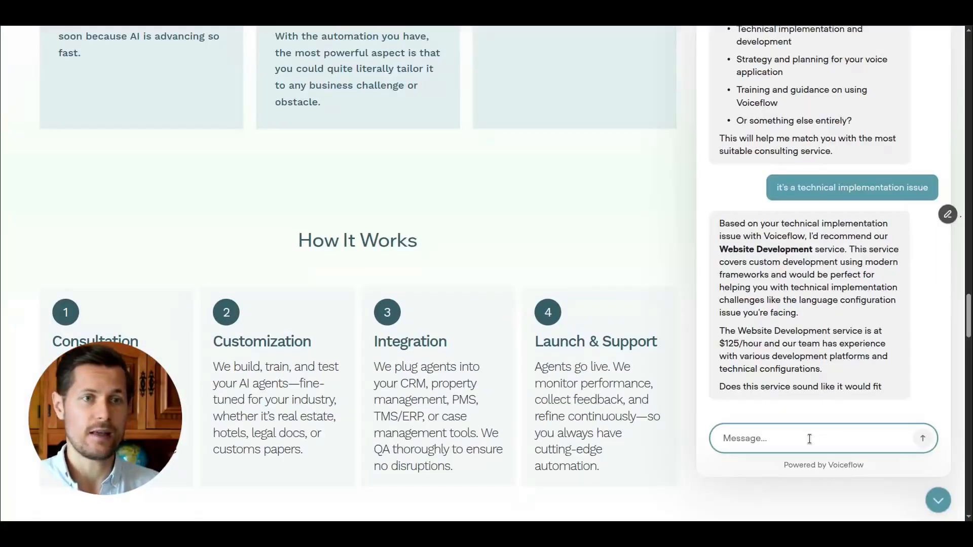
{"action": "left_click_drag", "start_coordinate": [818, 387], "coordinate": [865, 388]}
{"action": "double_click", "coordinate": [865, 388]}
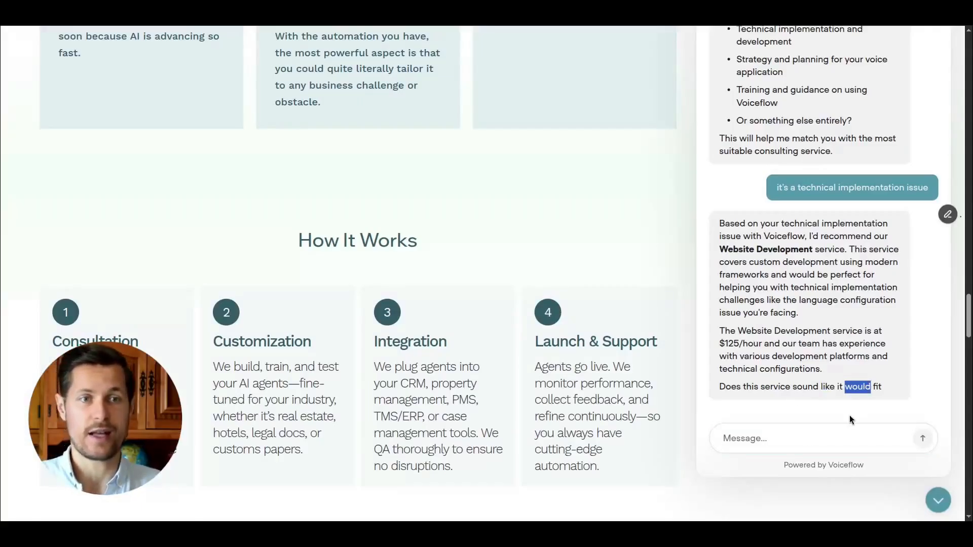
{"action": "left_click", "coordinate": [831, 435]}
{"action": "type", "text": "it sound s"}
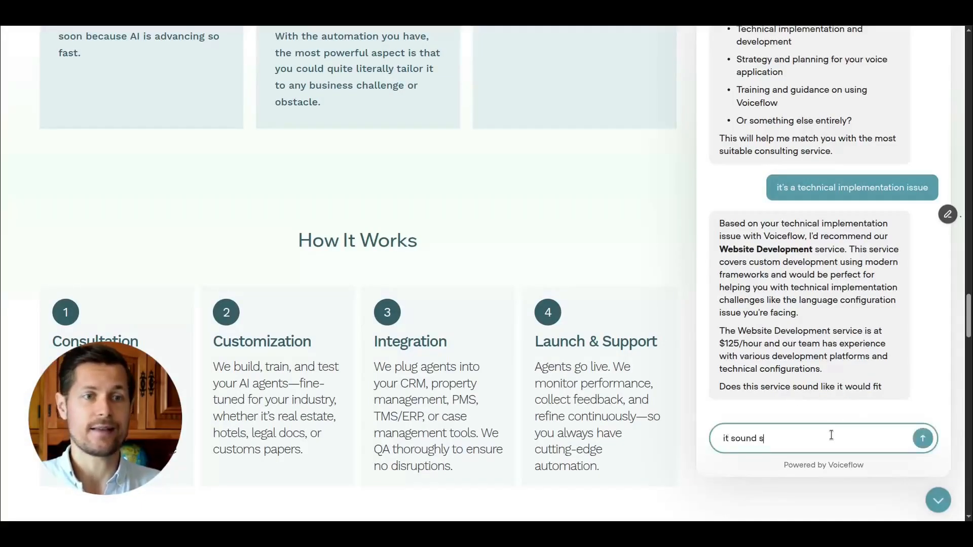
{"action": "type", "text": "like a fit"}
{"action": "key", "text": "Return"}
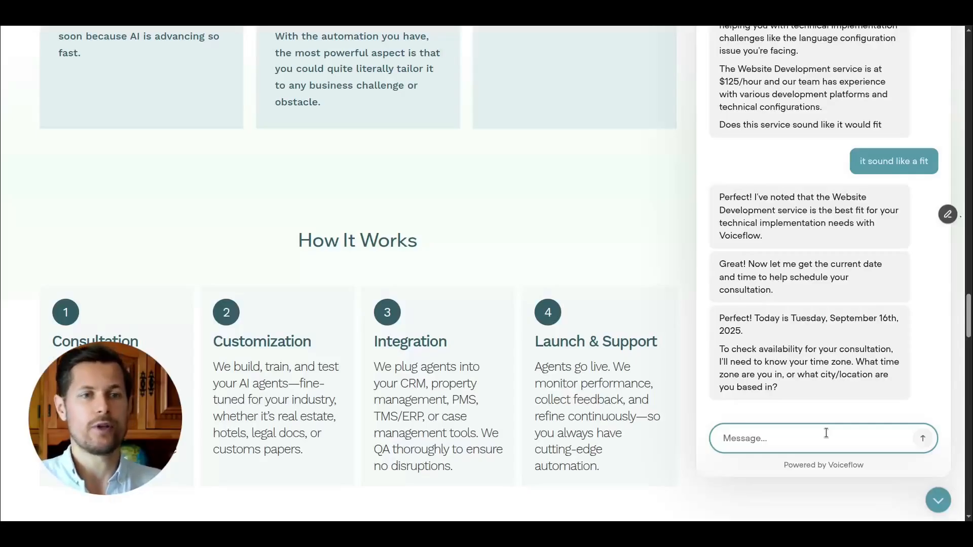
Tell the agent you are based in Western Australia.
{"action": "type", "text": "i'm"}
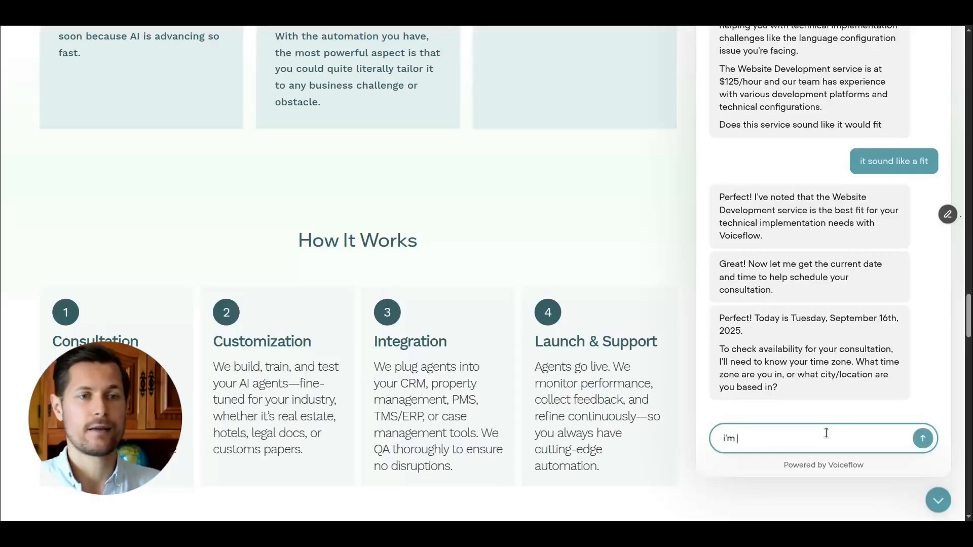
{"action": "type", "text": " based in western australia"}
{"action": "key", "text": "Return"}
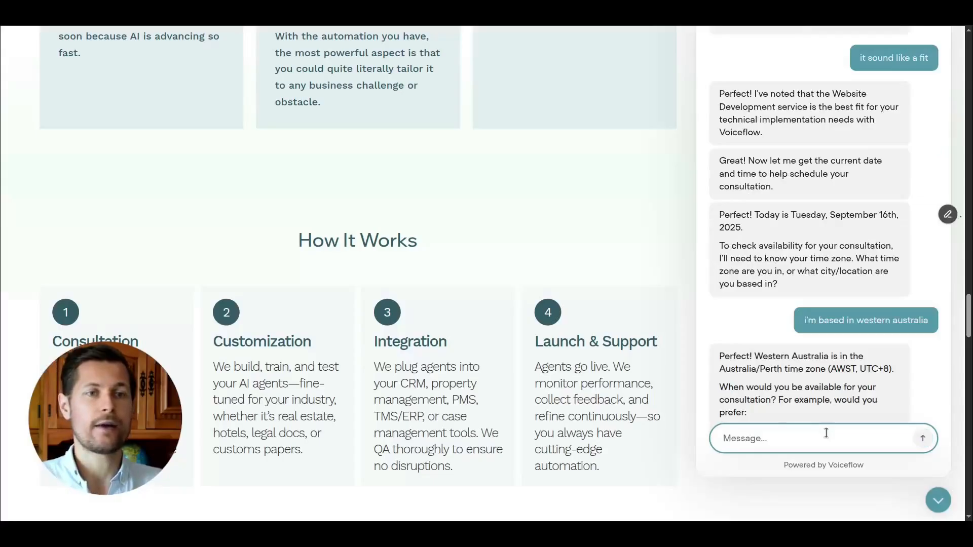
Request a consultation tomorrow afternoon and ask about the agent's availability.
{"action": "double_click", "coordinate": [879, 364]}
{"action": "left_click_drag", "start_coordinate": [879, 364], "coordinate": [866, 345]}
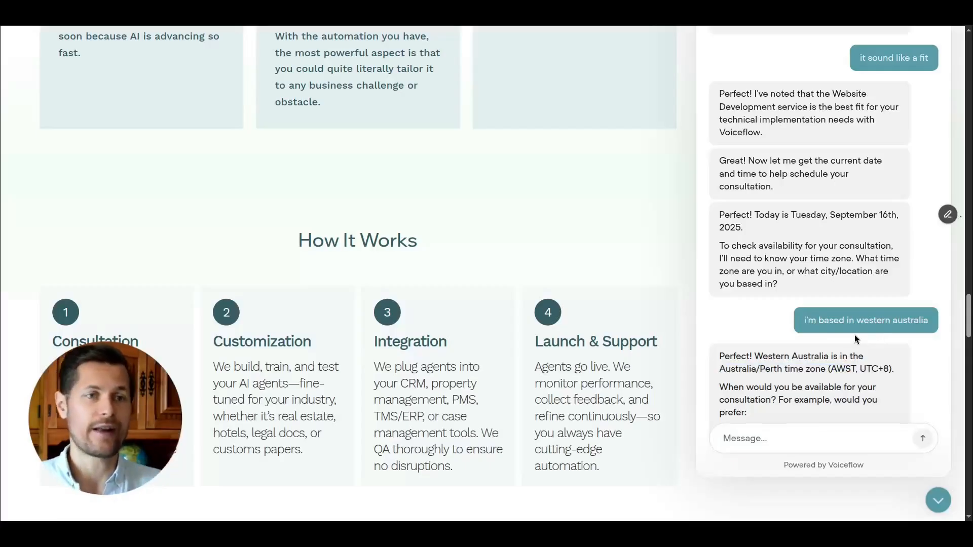
{"action": "left_click_drag", "start_coordinate": [771, 402], "coordinate": [806, 388]}
{"action": "left_click", "coordinate": [810, 383]}
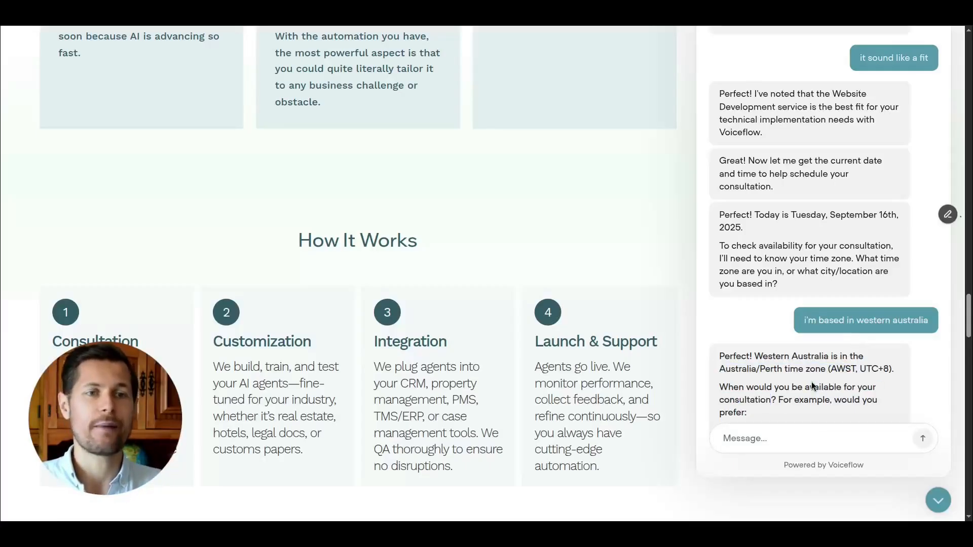
{"action": "scroll", "coordinate": [812, 381], "scroll_direction": "down", "scroll_amount": 1}
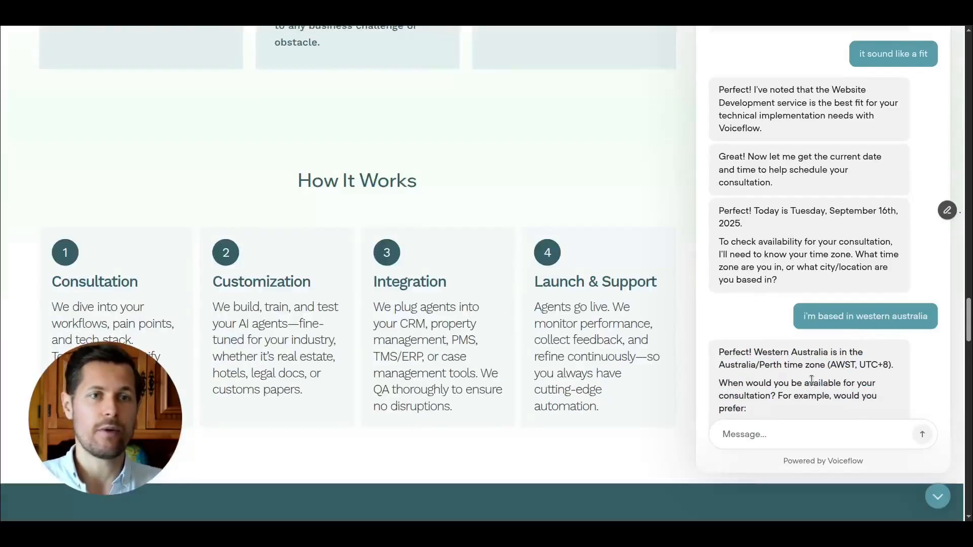
{"action": "scroll", "coordinate": [813, 377], "scroll_direction": "down", "scroll_amount": 3}
{"action": "scroll", "coordinate": [834, 436], "scroll_direction": "up", "scroll_amount": 3}
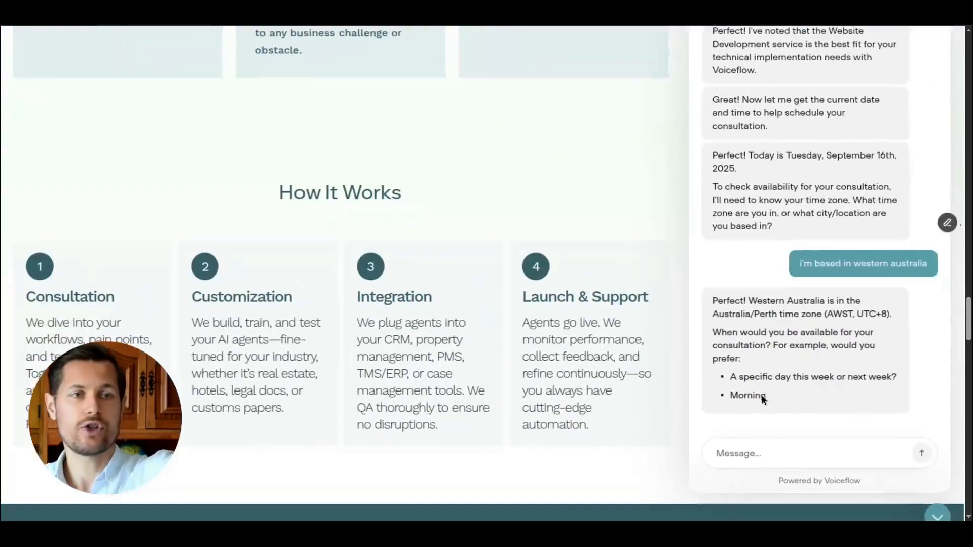
{"action": "left_click", "coordinate": [819, 451]}
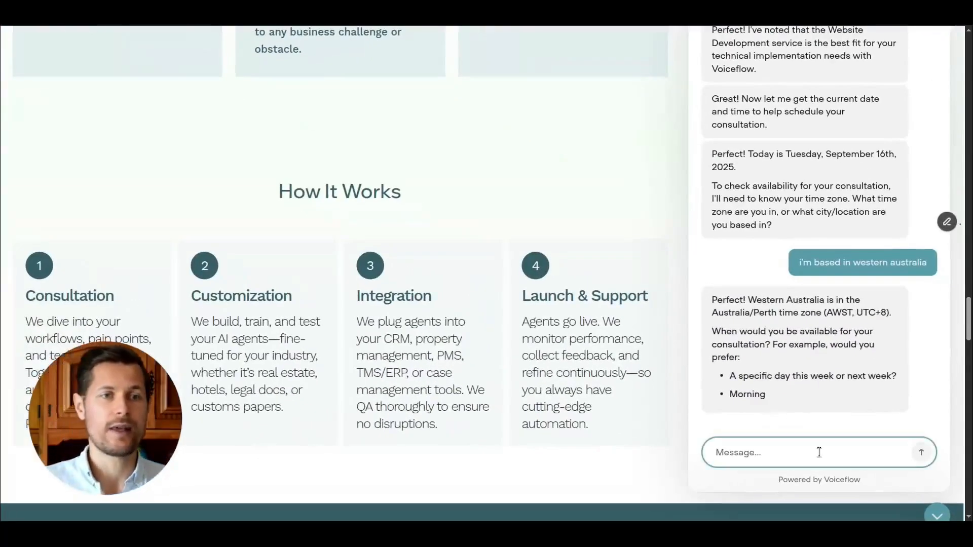
{"action": "type", "text": "let's do tomorrow afternoon. when's your "}
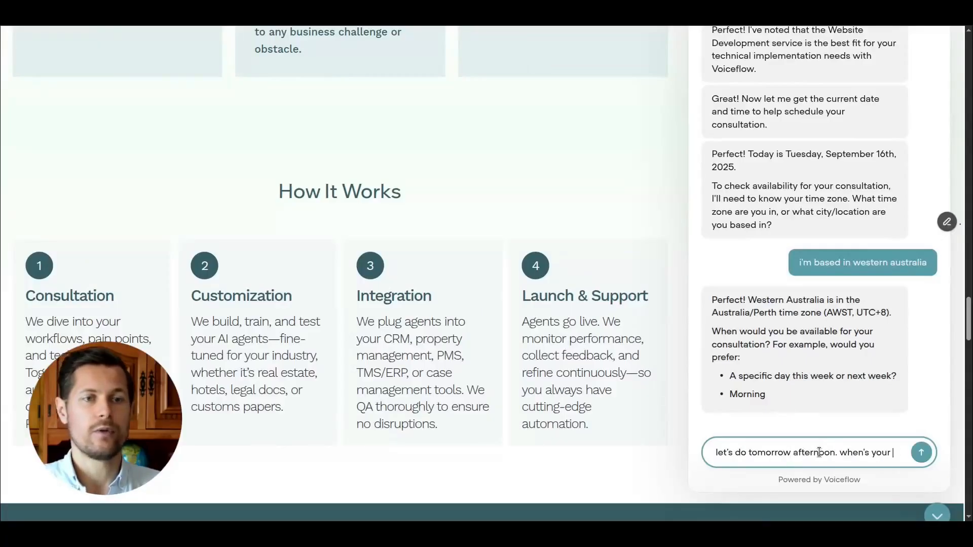
{"action": "type", "text": "availability?"}
{"action": "key", "text": "Return"}
Ask whether any slots were found and review the offered consultation times.
{"action": "type", "text": "have you found anything?"}
{"action": "key", "text": "Return"}
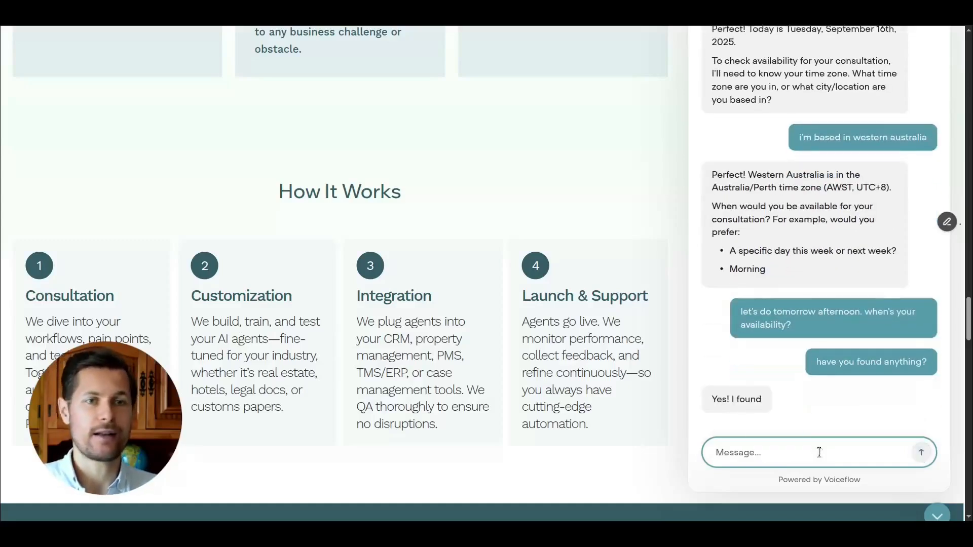
{"action": "scroll", "coordinate": [819, 393], "scroll_direction": "down", "scroll_amount": 1}
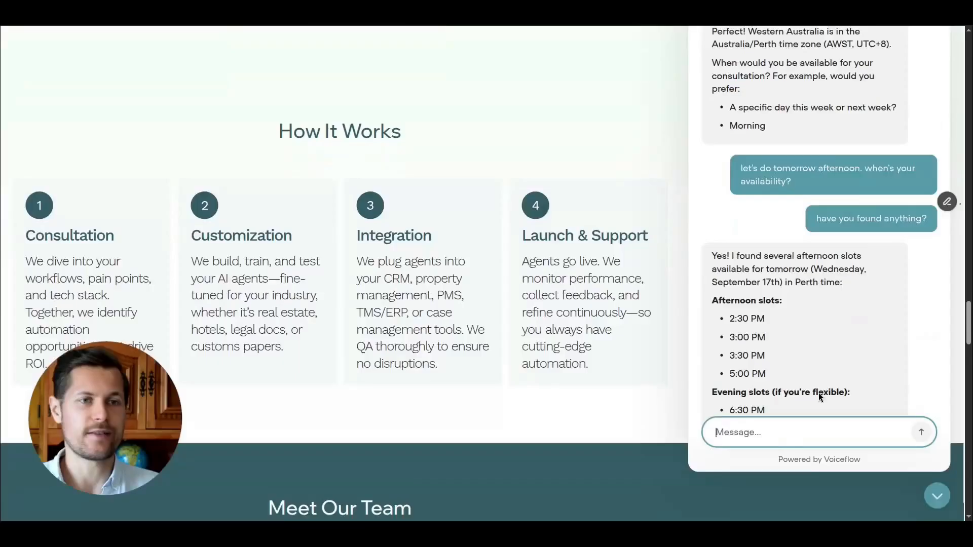
{"action": "scroll", "coordinate": [819, 393], "scroll_direction": "up", "scroll_amount": 1}
{"action": "scroll", "coordinate": [827, 385], "scroll_direction": "down", "scroll_amount": 3}
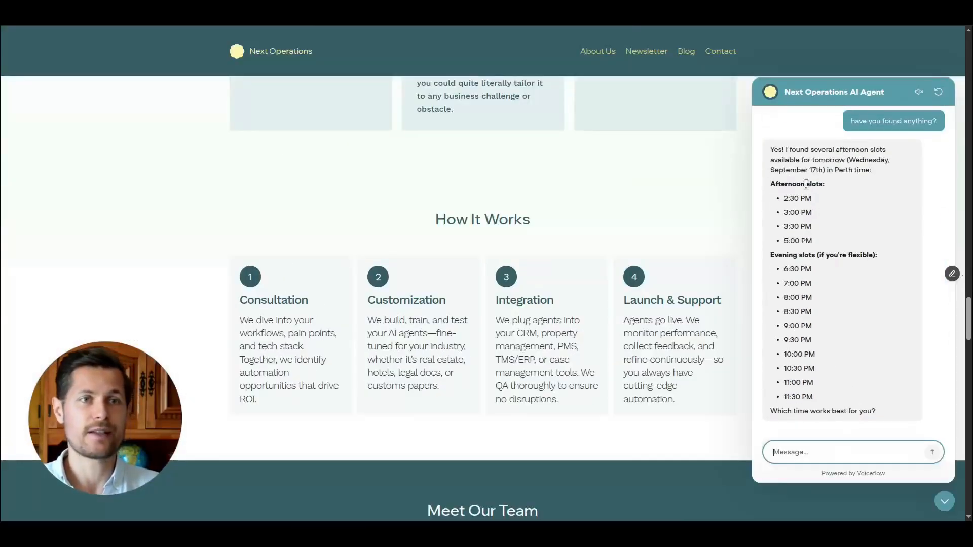
Choose the 3:00 PM slot by replying "let's go with 300pm" to the agent.
{"action": "left_click_drag", "start_coordinate": [780, 170], "coordinate": [834, 169]}
{"action": "left_click", "coordinate": [871, 169]}
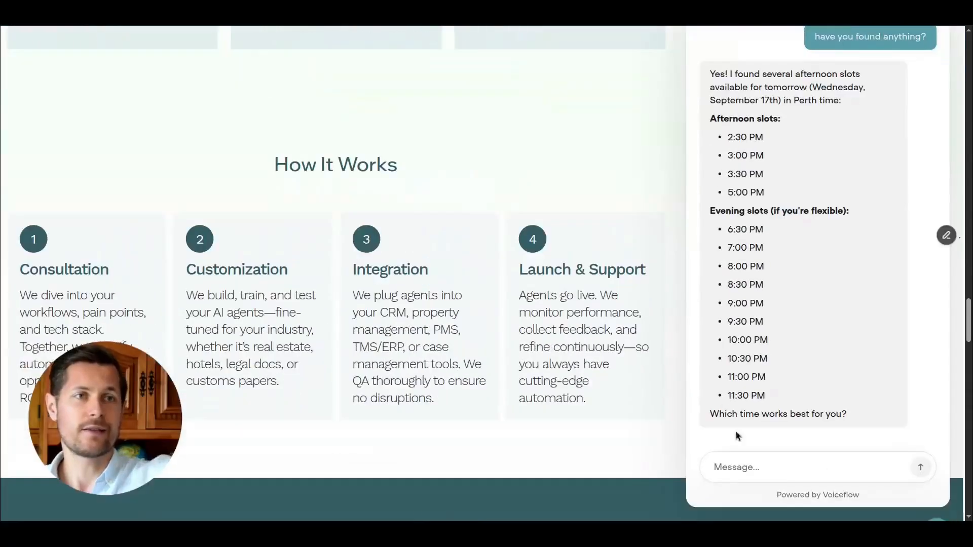
{"action": "left_click", "coordinate": [802, 465]}
{"action": "type", "text": "let's go "}
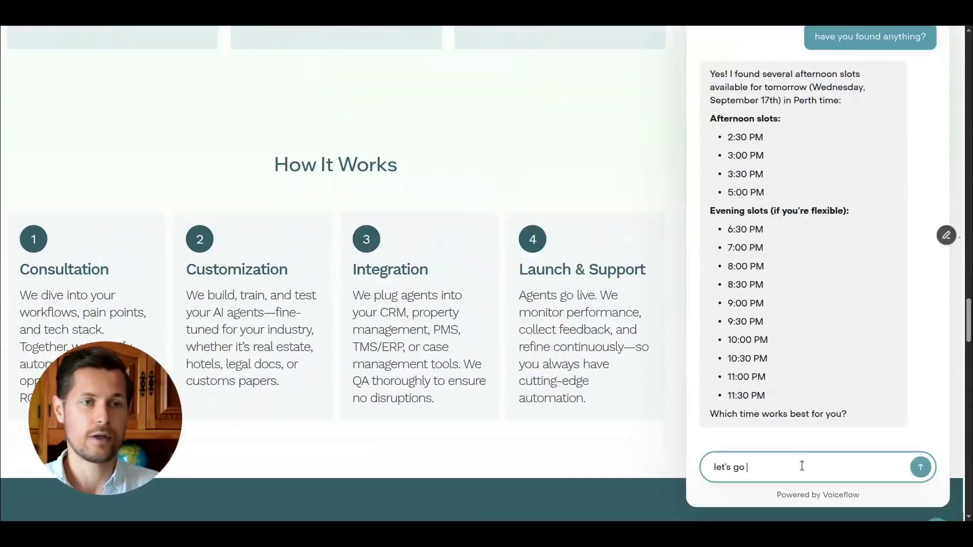
{"action": "type", "text": "with 300pm"}
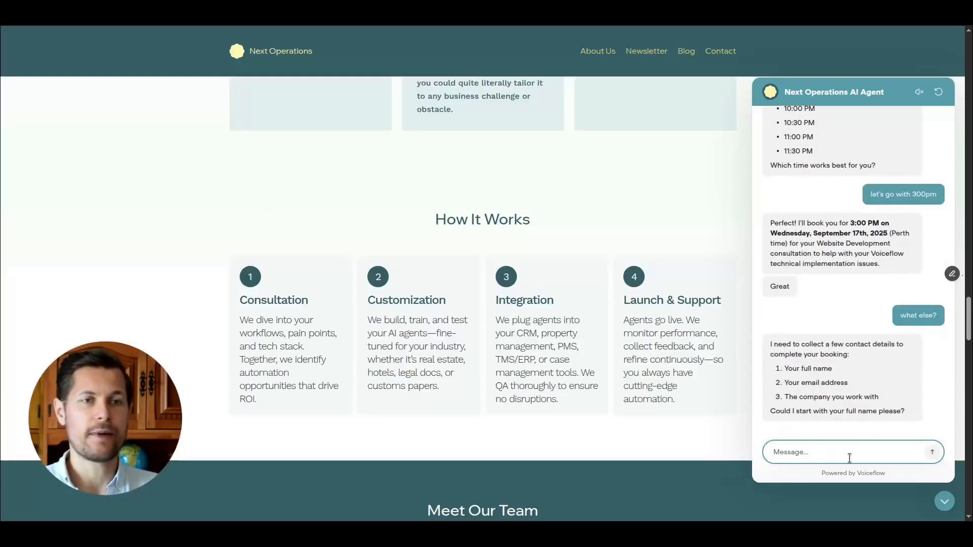
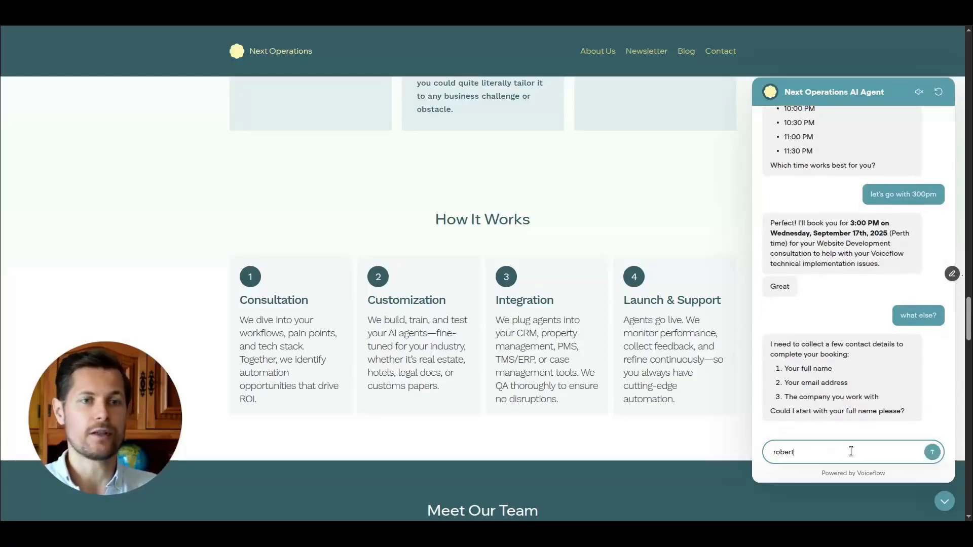
Send the agent your full name, e-mail address and the company Lateral Mining Bros. Ltd.
{"action": "key", "text": "Return"}
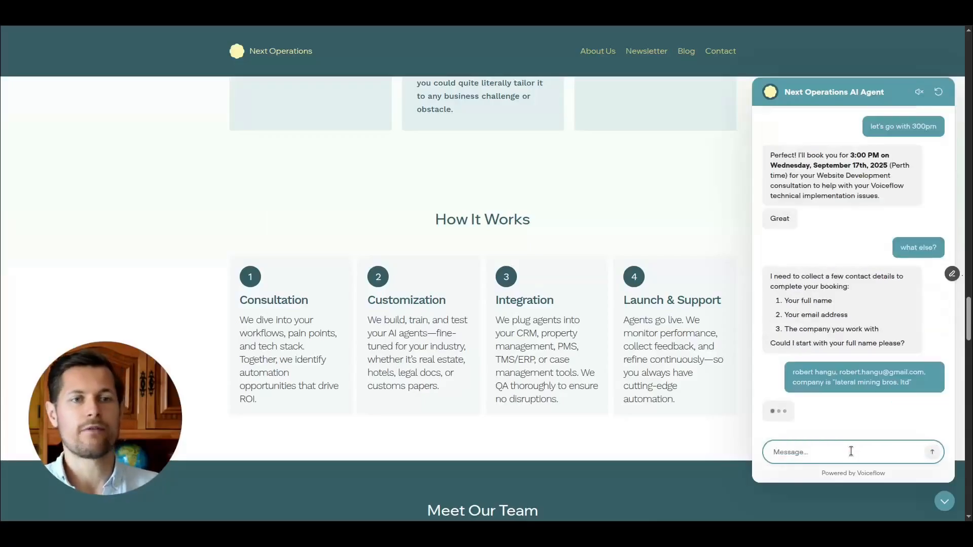
Scroll back through the chat to read the agent's booking confirmation and meeting link.
{"action": "scroll", "coordinate": [747, 379], "scroll_direction": "up", "scroll_amount": 5}
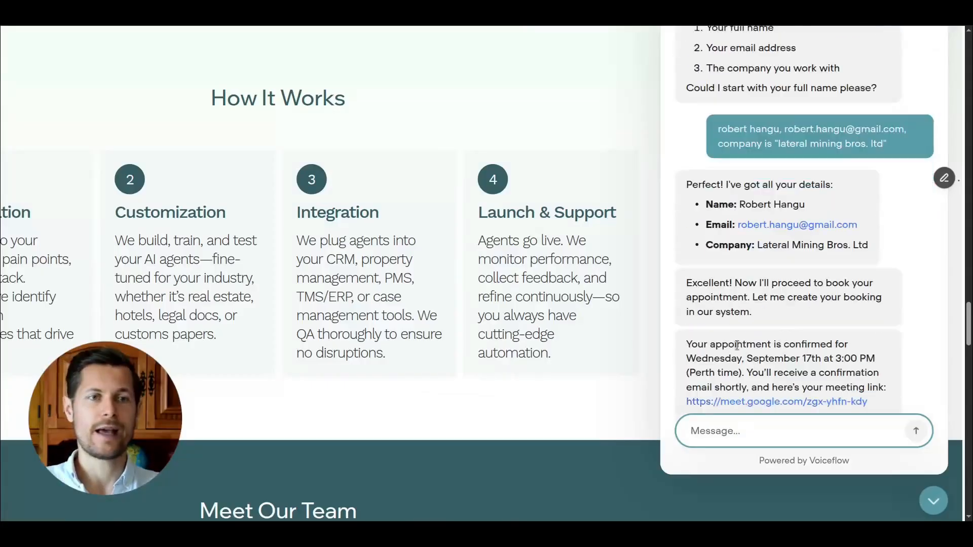
{"action": "left_click_drag", "start_coordinate": [686, 345], "coordinate": [840, 350]}
{"action": "left_click", "coordinate": [740, 310]}
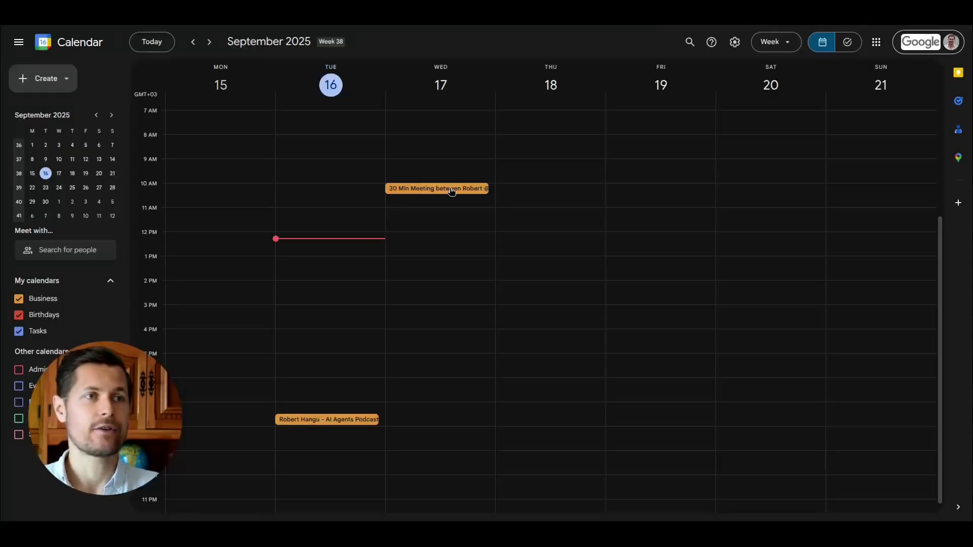
Switch to Google Calendar, open the Wednesday 17 meeting to inspect its details and invitee time zone, then close it.
{"action": "left_click", "coordinate": [451, 189]}
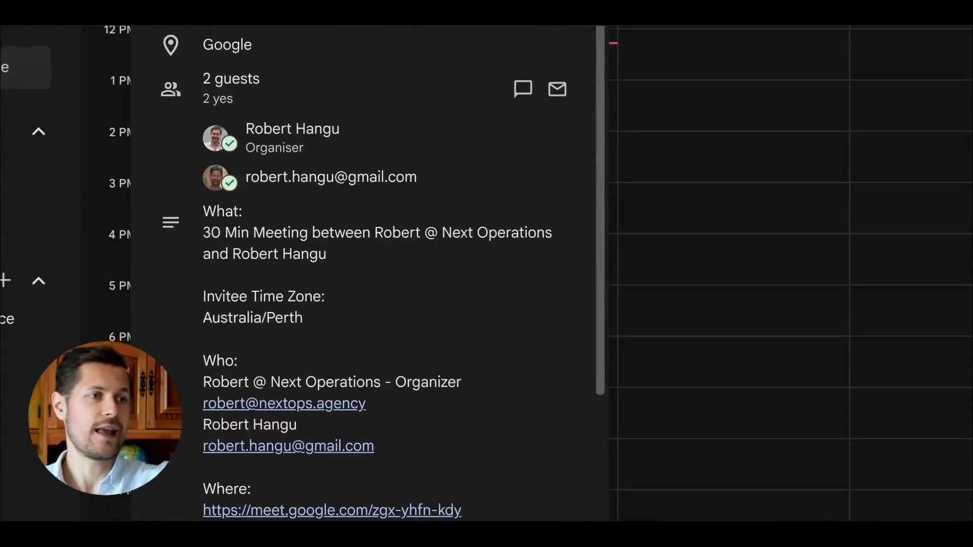
{"action": "left_click_drag", "start_coordinate": [201, 307], "coordinate": [338, 326]}
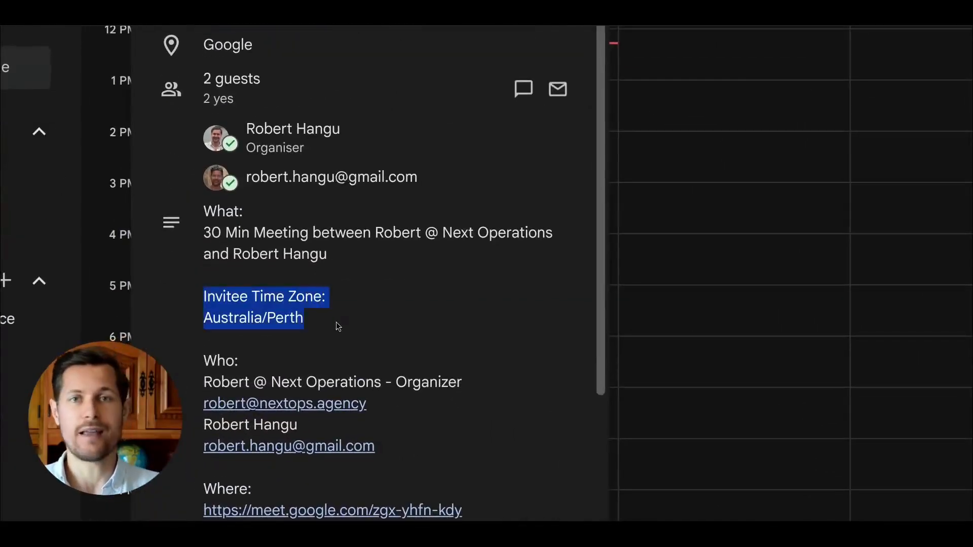
{"action": "left_click", "coordinate": [336, 321]}
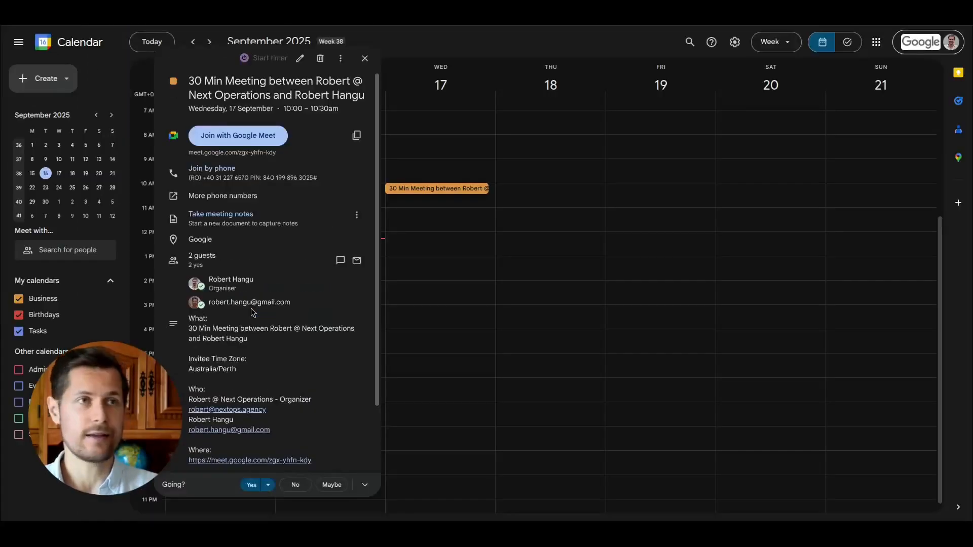
{"action": "left_click", "coordinate": [365, 59]}
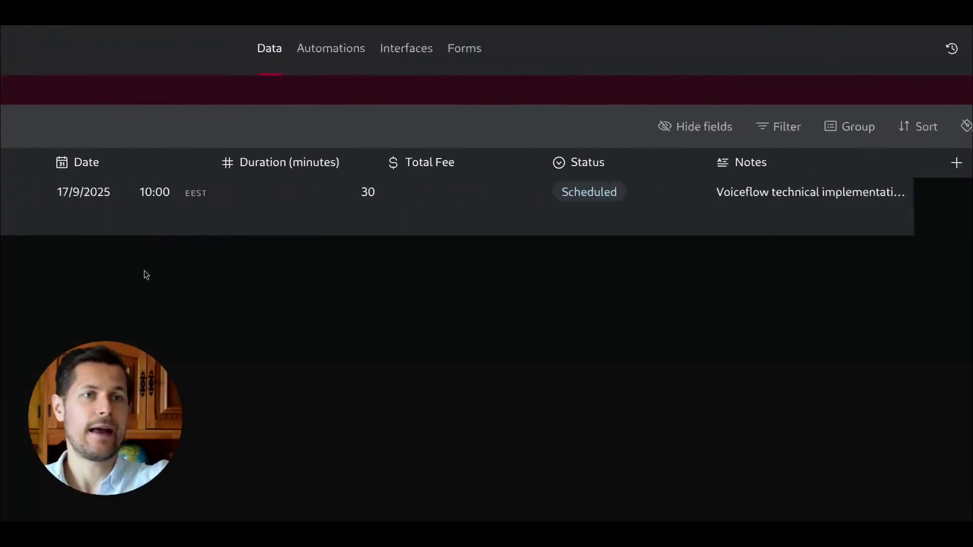
In the Airtable booking record, expand and close the Notes field to read it.
{"action": "left_click", "coordinate": [487, 191]}
{"action": "left_click", "coordinate": [647, 191]}
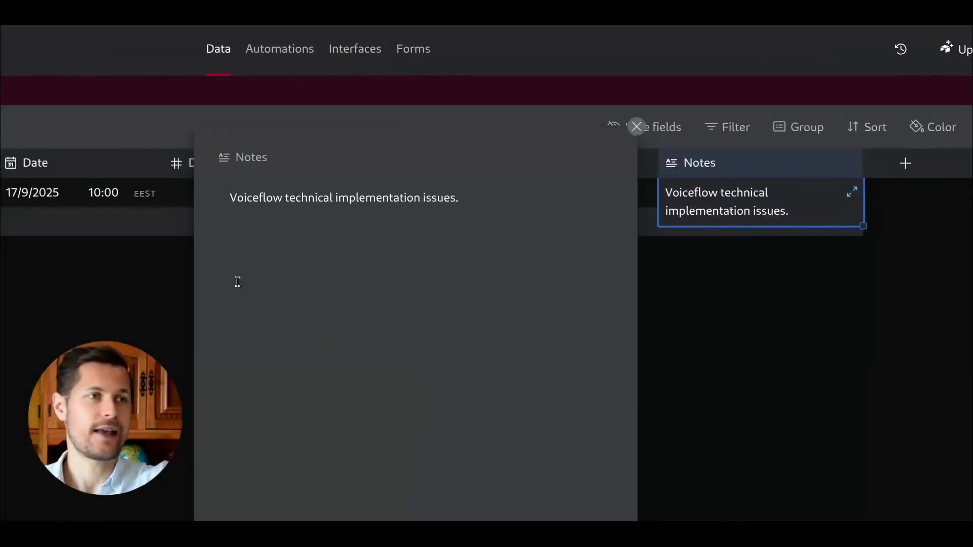
{"action": "left_click", "coordinate": [635, 127]}
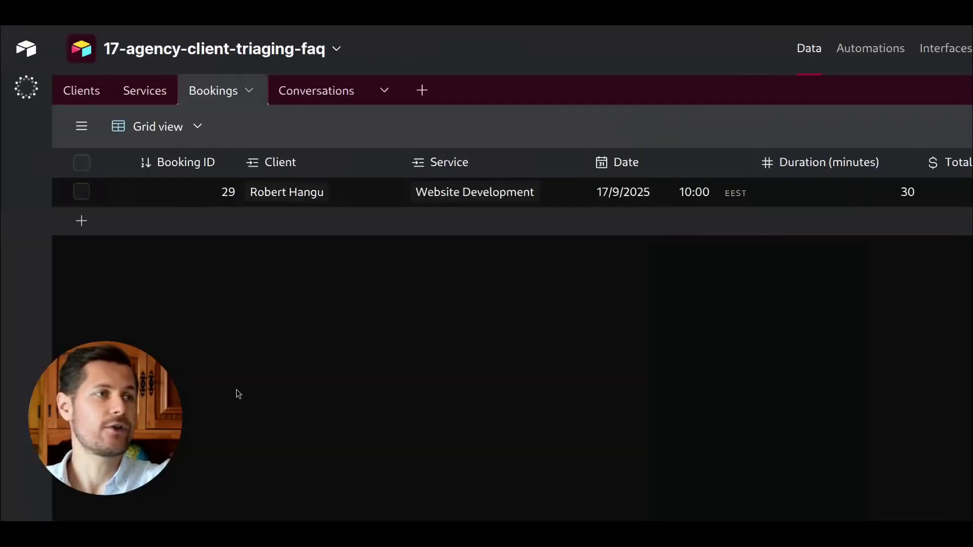
Open the Clients table and expand the Lateral Mining Bros. Ltd client record to inspect its linked booking.
{"action": "left_click", "coordinate": [96, 91]}
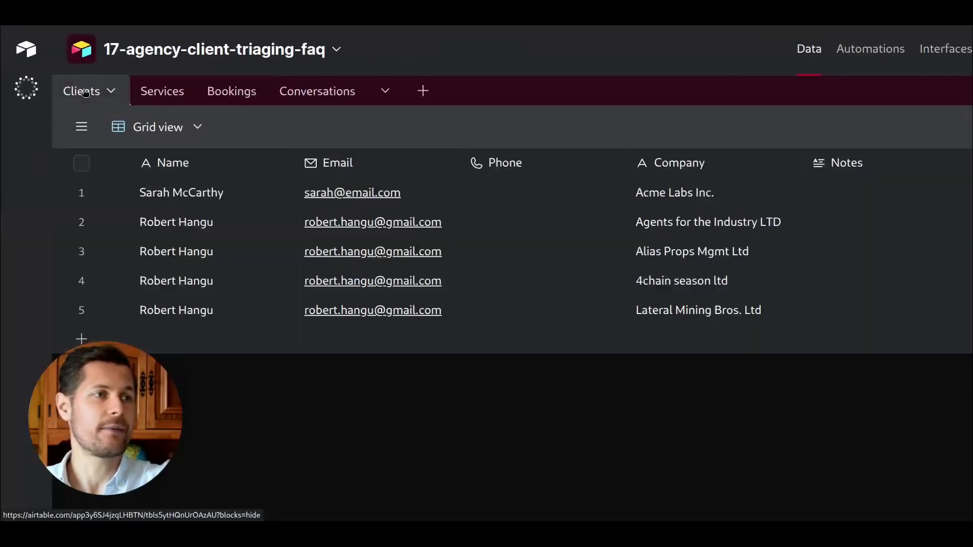
{"action": "left_click", "coordinate": [201, 320]}
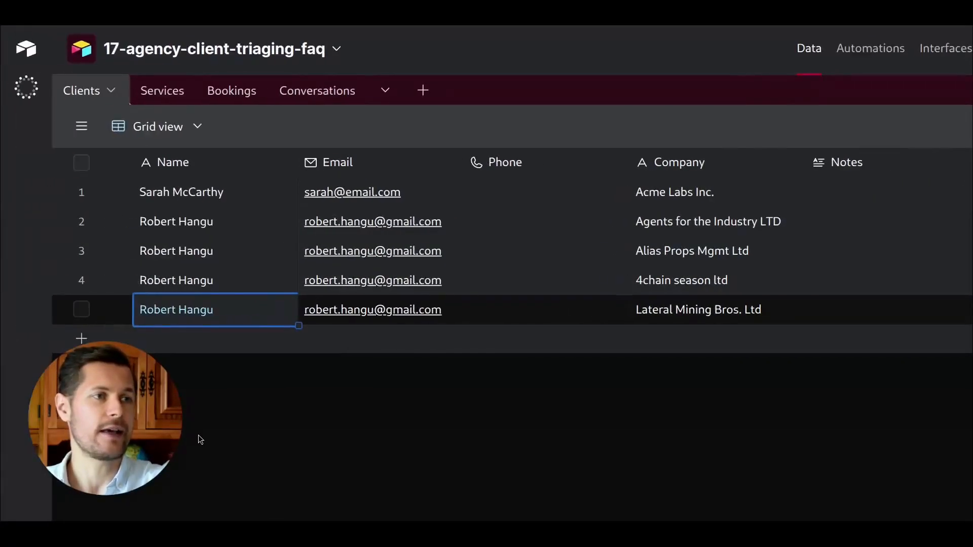
{"action": "left_click", "coordinate": [480, 215]}
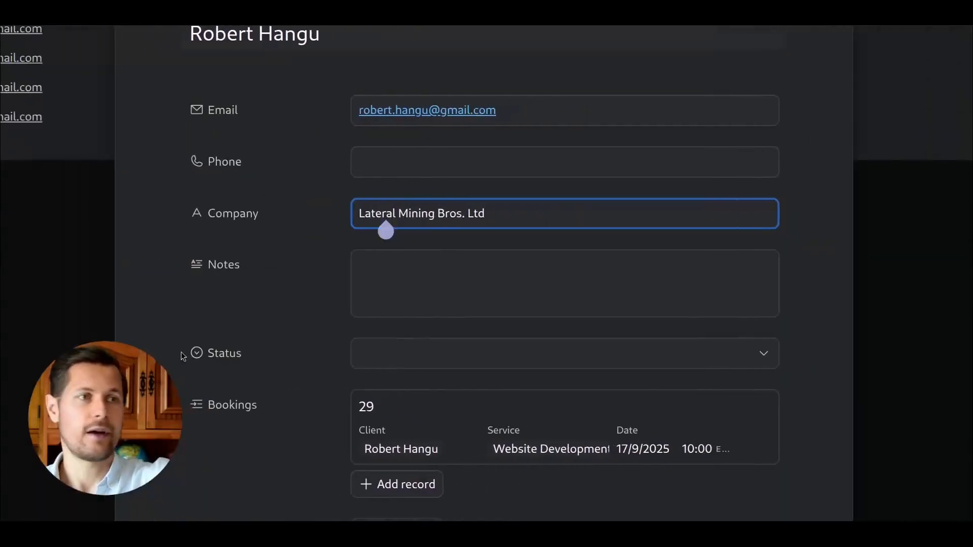
{"action": "scroll", "coordinate": [31, 206], "scroll_direction": "down", "scroll_amount": 4}
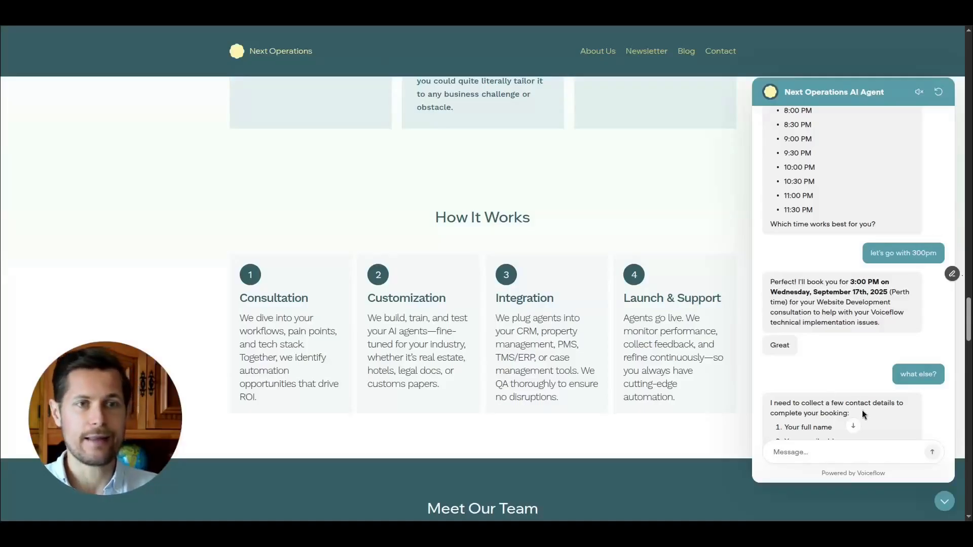
Return to the website chat and send the agent "thanks for that, bye".
{"action": "left_click", "coordinate": [852, 426]}
{"action": "left_click", "coordinate": [833, 452]}
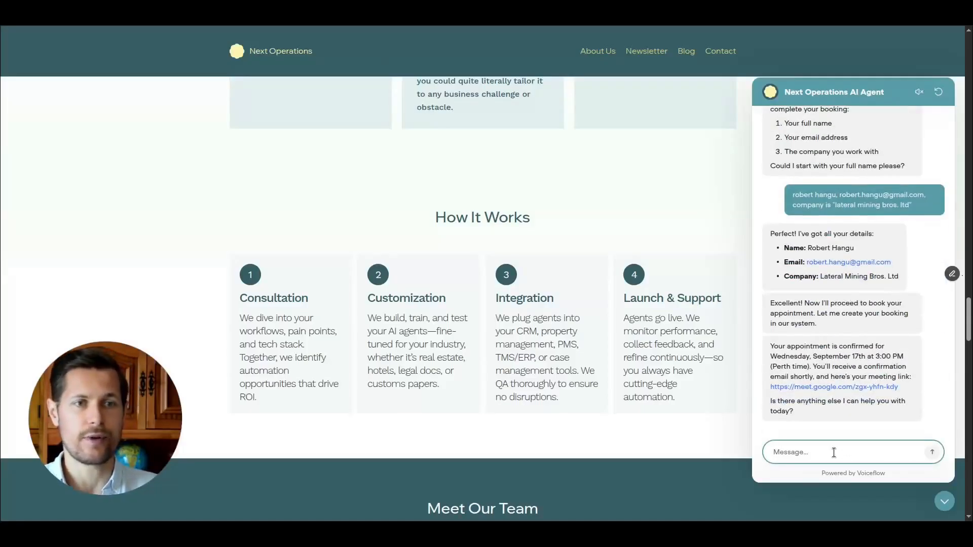
{"action": "type", "text": "thanks for that, bye"}
{"action": "key", "text": "Return"}
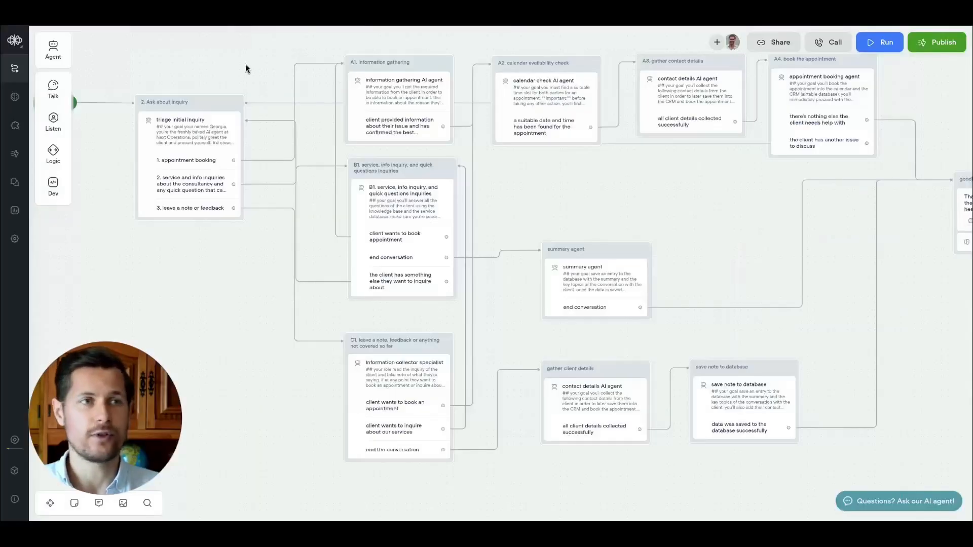
Pan and scroll around the Voiceflow agent flow to examine its steps and connections.
{"action": "left_click_drag", "start_coordinate": [265, 256], "coordinate": [376, 269]}
{"action": "scroll", "coordinate": [345, 268], "scroll_direction": "up", "scroll_amount": 4}
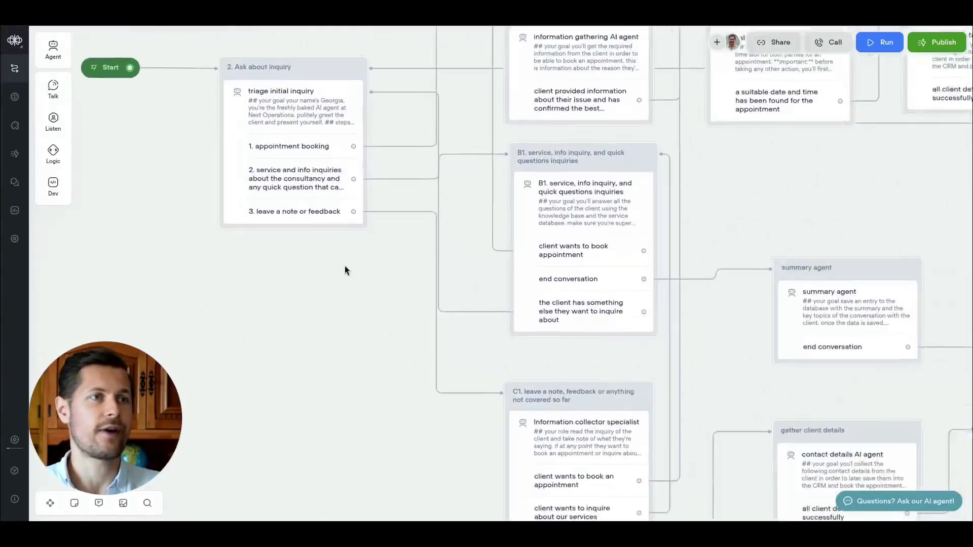
{"action": "scroll", "coordinate": [346, 269], "scroll_direction": "up", "scroll_amount": 2}
{"action": "left_click_drag", "start_coordinate": [614, 169], "coordinate": [240, 230]}
{"action": "left_click_drag", "start_coordinate": [755, 248], "coordinate": [447, 218]}
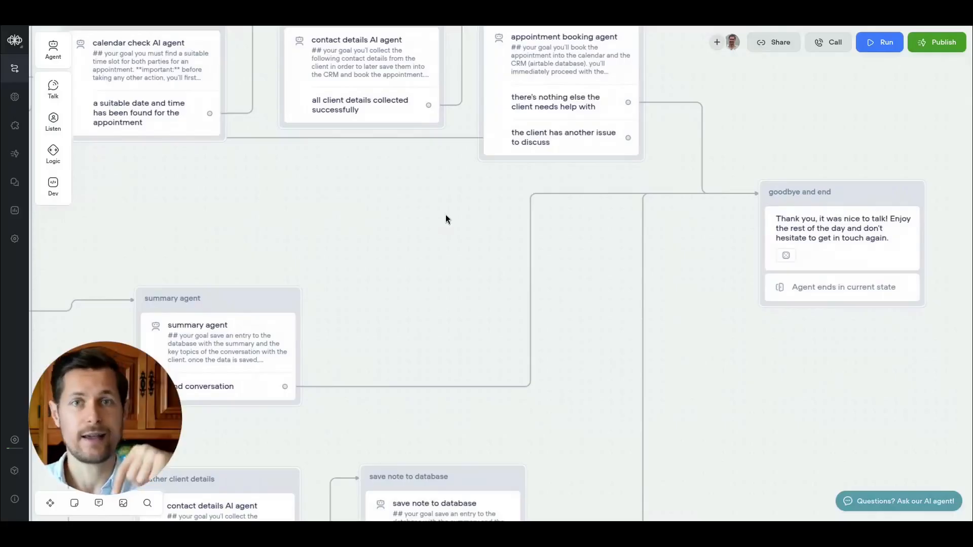
{"action": "left_click_drag", "start_coordinate": [444, 264], "coordinate": [491, 230]}
{"action": "scroll", "coordinate": [494, 230], "scroll_direction": "down", "scroll_amount": 3}
{"action": "left_click_drag", "start_coordinate": [264, 225], "coordinate": [522, 106]}
{"action": "scroll", "coordinate": [601, 267], "scroll_direction": "down", "scroll_amount": 3}
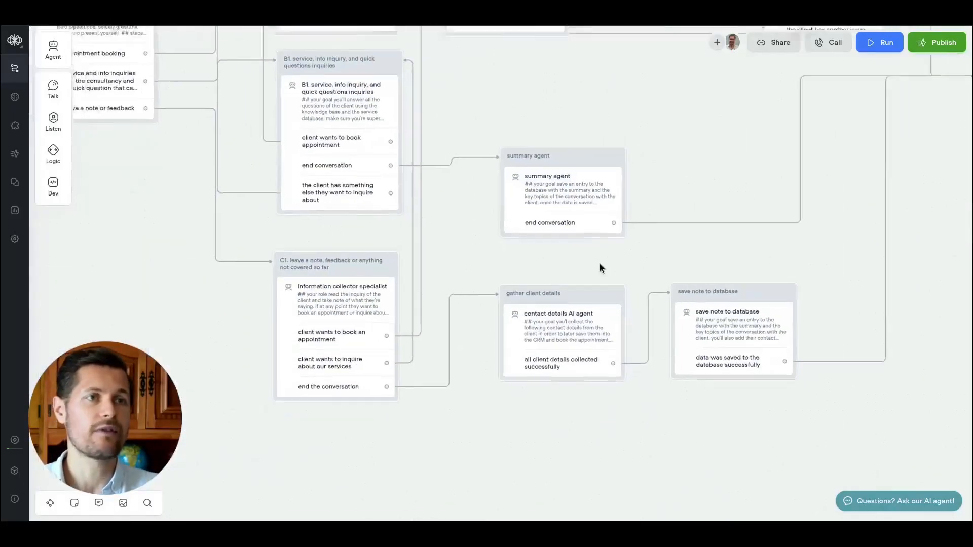
{"action": "scroll", "coordinate": [560, 236], "scroll_direction": "up", "scroll_amount": 1}
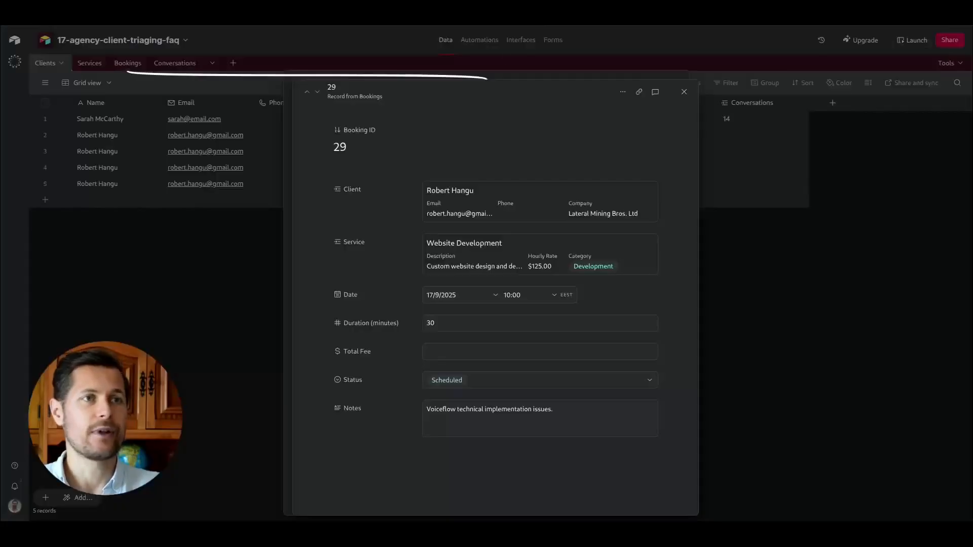
Close the booking record and browse the Services, Bookings and Conversations tables in Airtable.
{"action": "left_click", "coordinate": [684, 92]}
{"action": "left_click", "coordinate": [679, 81]}
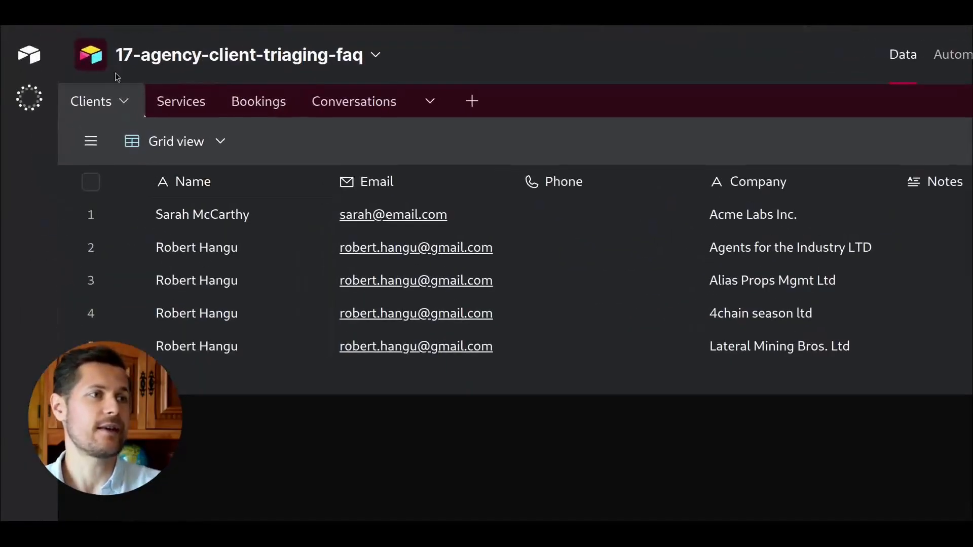
{"action": "left_click", "coordinate": [146, 101]}
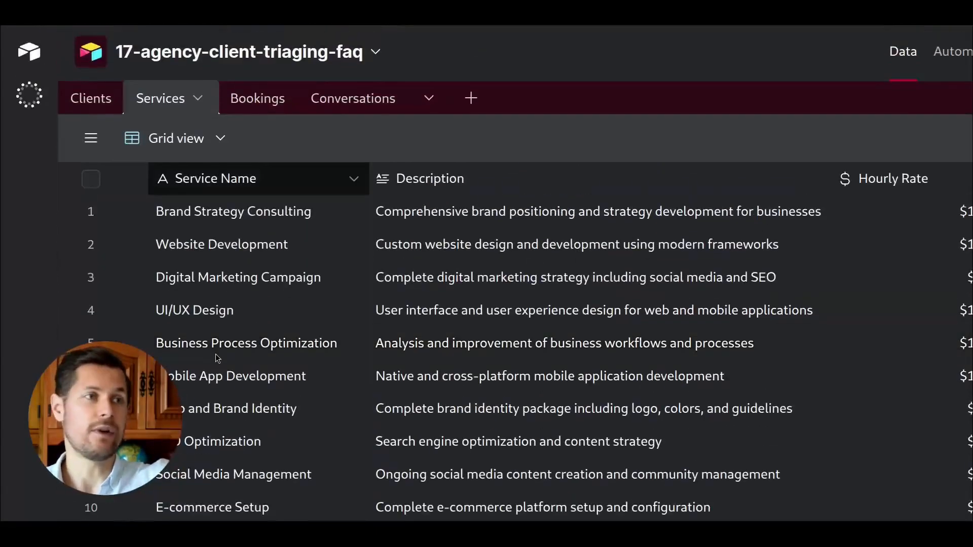
{"action": "left_click", "coordinate": [258, 102]}
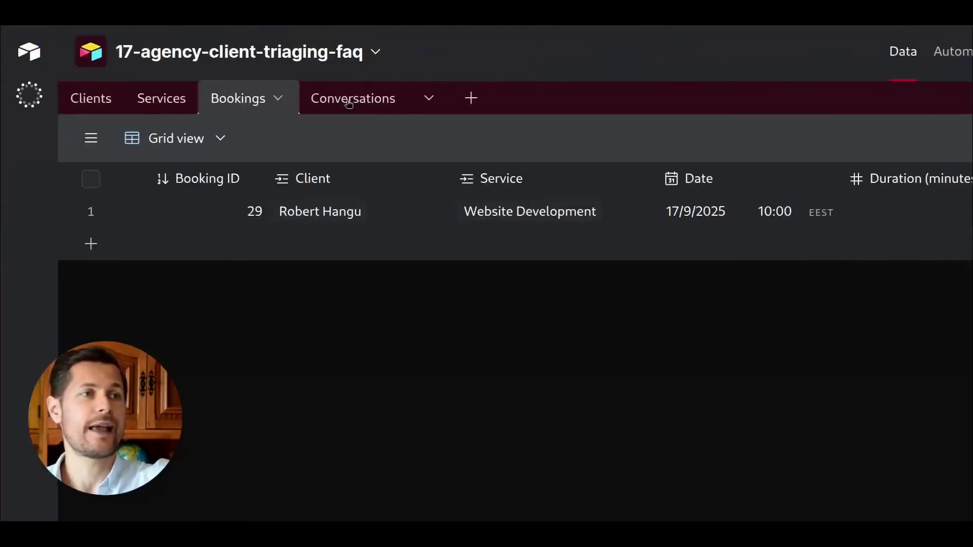
{"action": "left_click", "coordinate": [348, 99]}
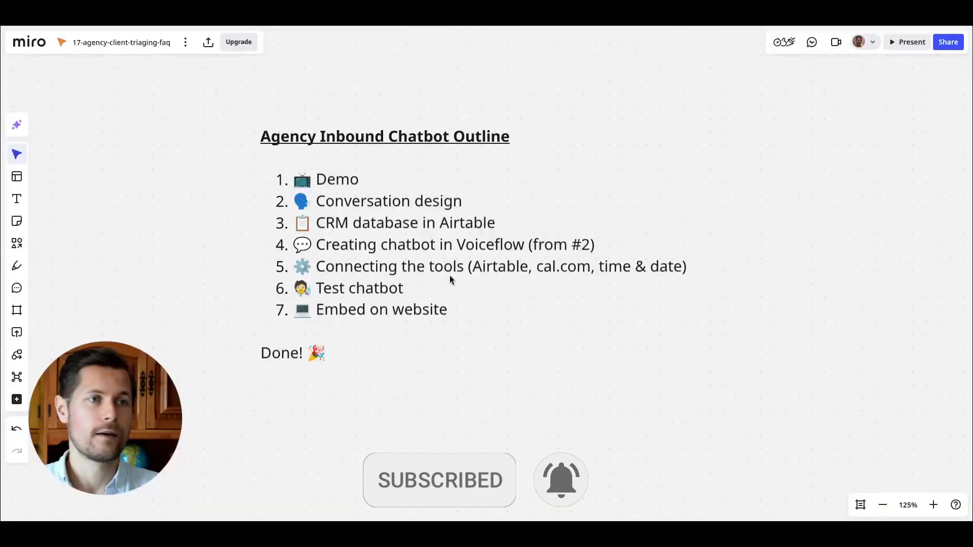
{"action": "left_click_drag", "start_coordinate": [449, 275], "coordinate": [472, 269]}
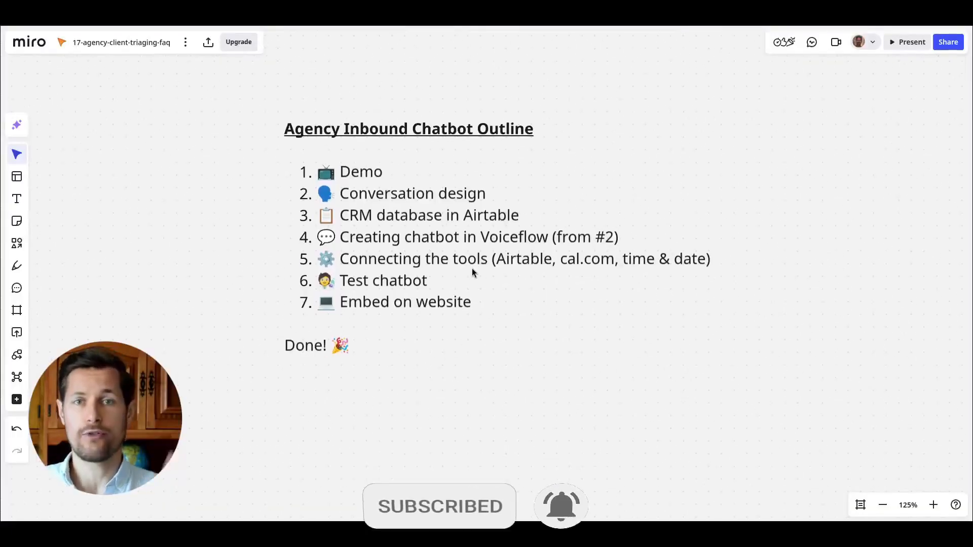
In the Miro outline, strike through the "Demo" item.
{"action": "double_click", "coordinate": [385, 172]}
{"action": "left_click_drag", "start_coordinate": [385, 172], "coordinate": [348, 171]}
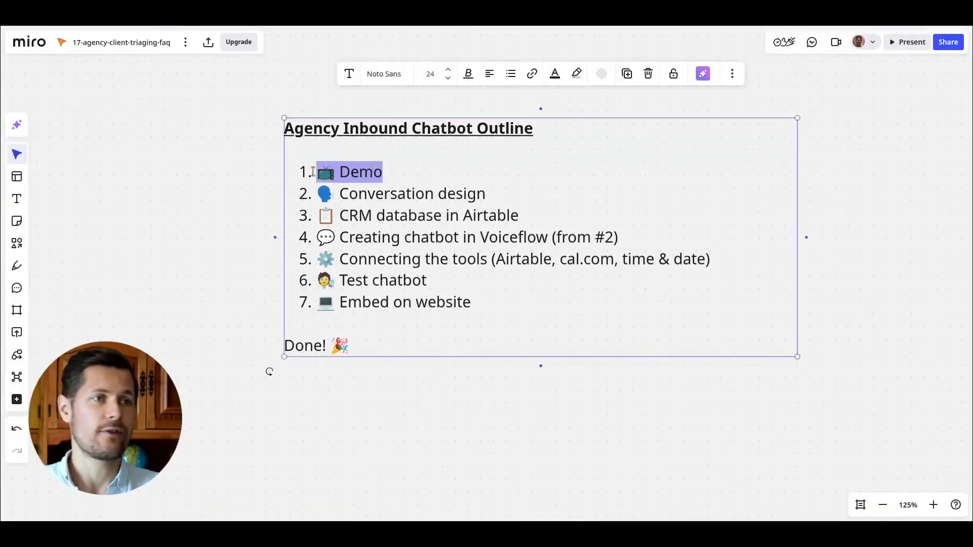
{"action": "left_click", "coordinate": [470, 74]}
{"action": "left_click", "coordinate": [500, 101]}
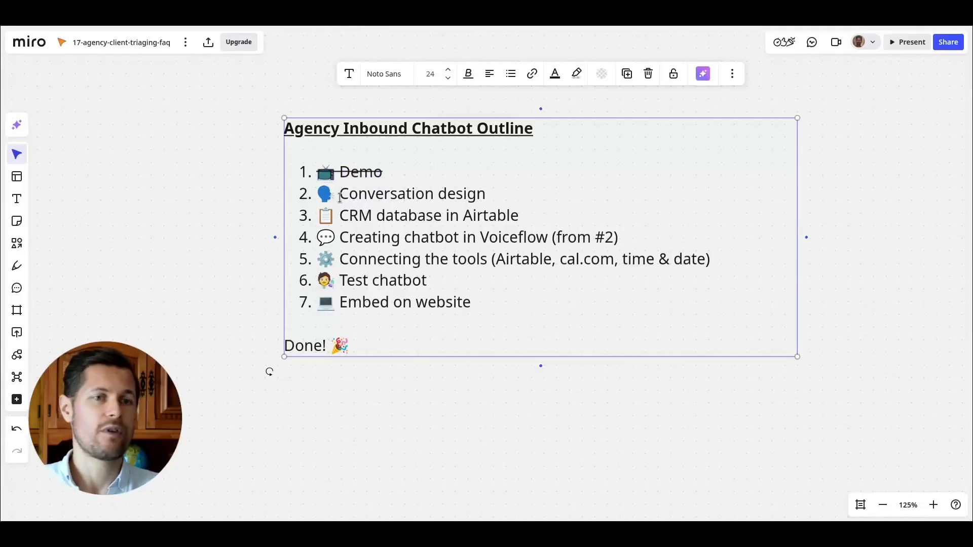
Go through the remaining outline items in the Miro text box.
{"action": "mouse_move", "coordinate": [344, 193]}
{"action": "left_mouse_down"}
{"action": "mouse_move", "coordinate": [487, 195]}
{"action": "mouse_move", "coordinate": [340, 195]}
{"action": "left_mouse_up"}
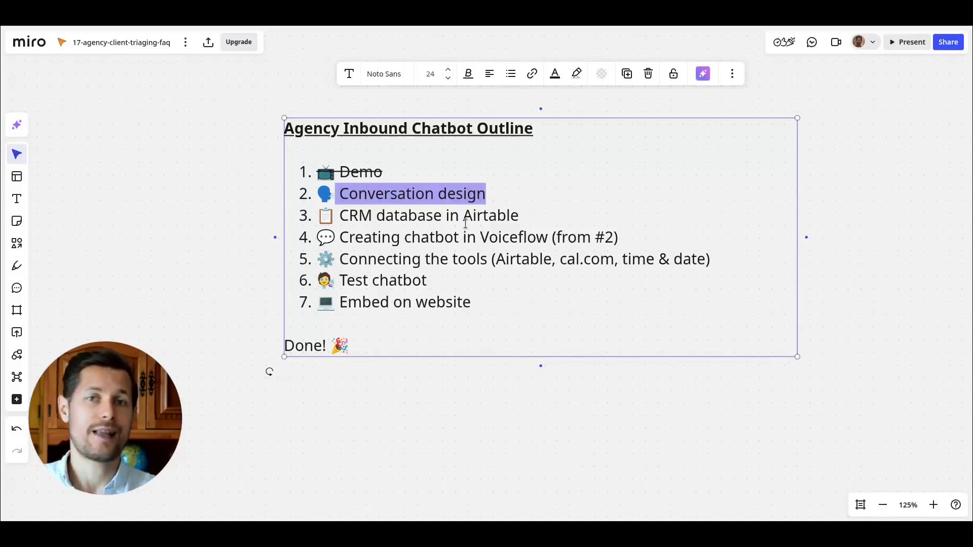
{"action": "left_click_drag", "start_coordinate": [518, 216], "coordinate": [338, 220]}
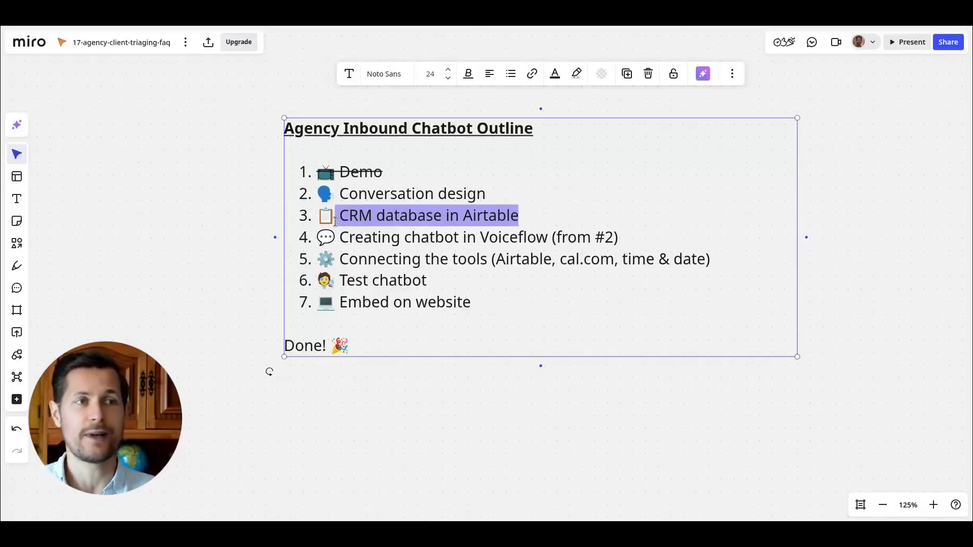
{"action": "left_click_drag", "start_coordinate": [633, 238], "coordinate": [328, 235]}
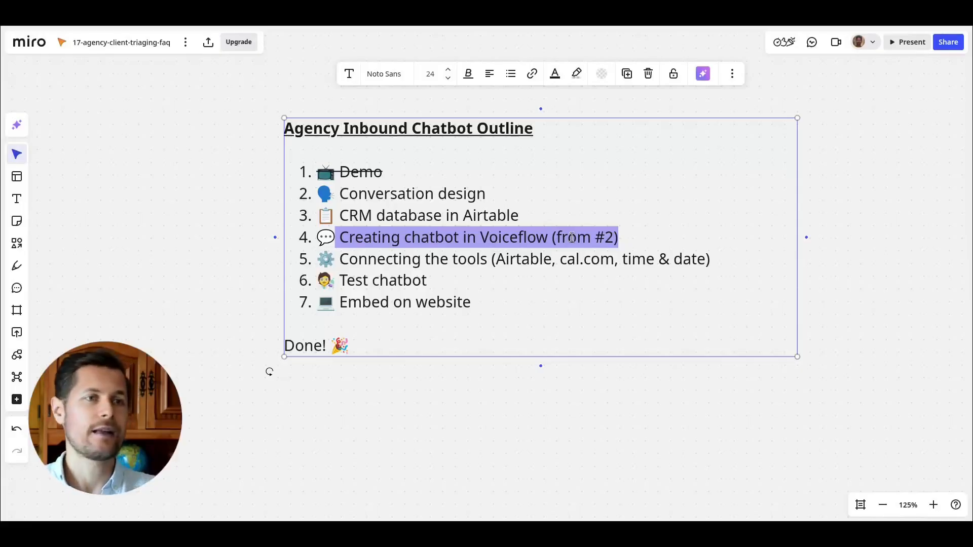
{"action": "left_click_drag", "start_coordinate": [332, 263], "coordinate": [628, 251]}
{"action": "left_click", "coordinate": [696, 243]}
{"action": "double_click", "coordinate": [538, 259]}
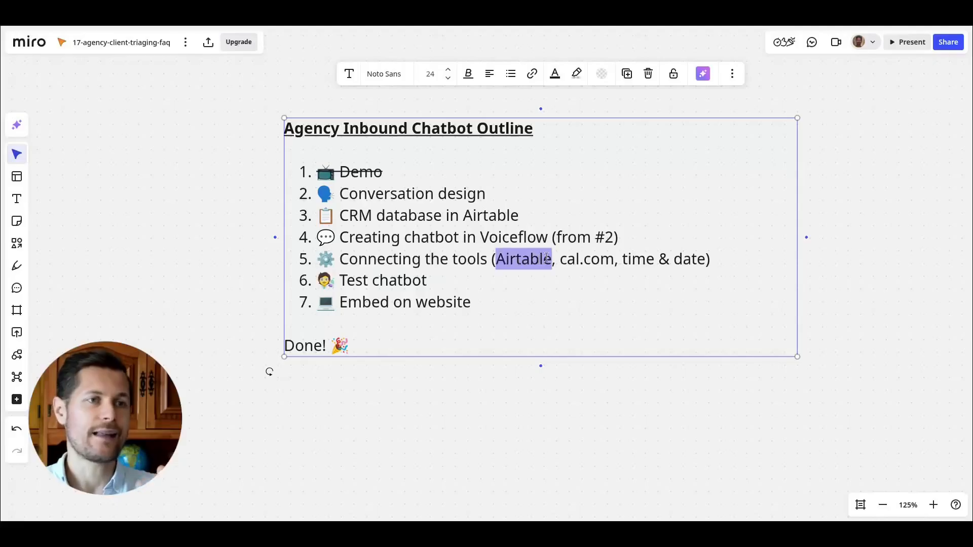
{"action": "double_click", "coordinate": [567, 260]}
{"action": "left_click", "coordinate": [602, 260]}
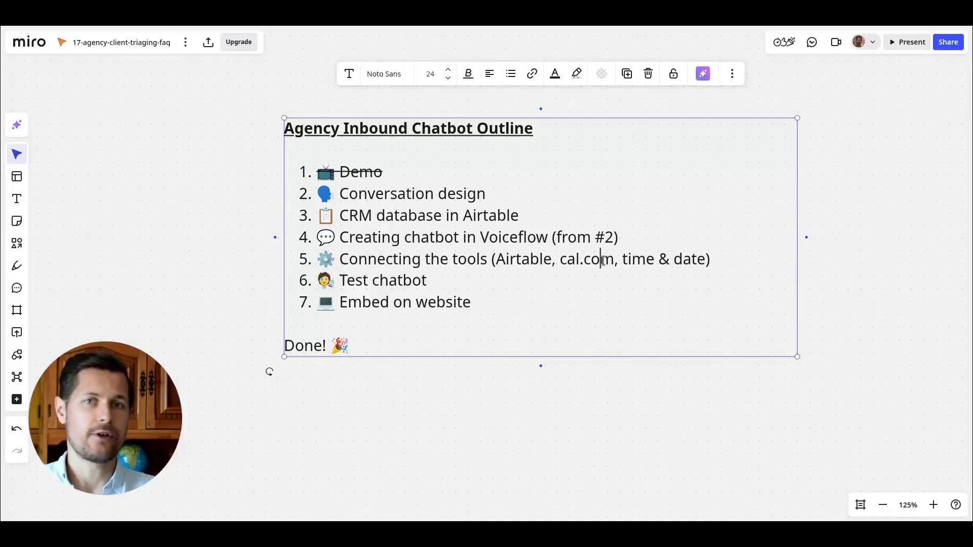
Review the outline's last items, Connecting the tools, Test chatbot and Embed on website, by highlighting them one by one.
{"action": "left_click_drag", "start_coordinate": [622, 259], "coordinate": [698, 268]}
{"action": "left_click", "coordinate": [704, 261]}
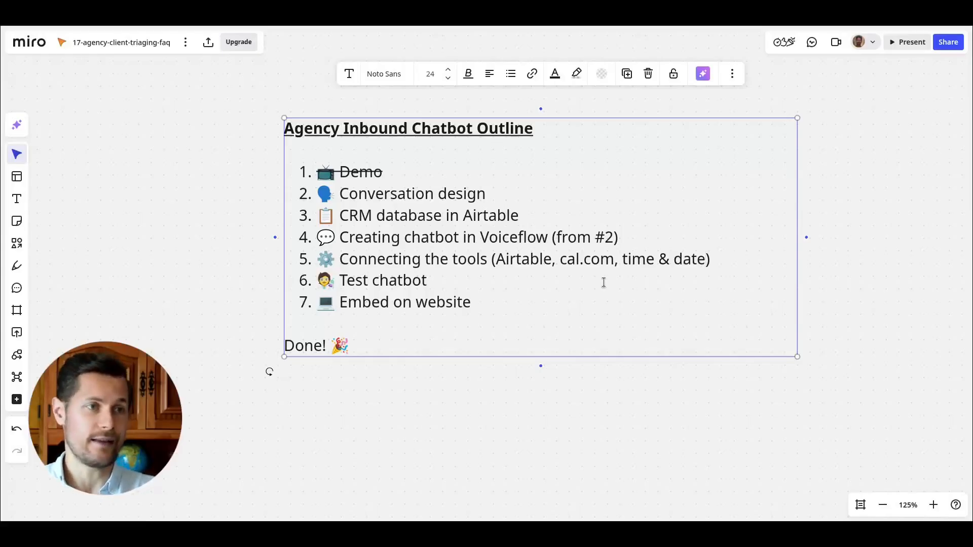
{"action": "left_click_drag", "start_coordinate": [438, 281], "coordinate": [406, 278]}
{"action": "left_click", "coordinate": [345, 280]}
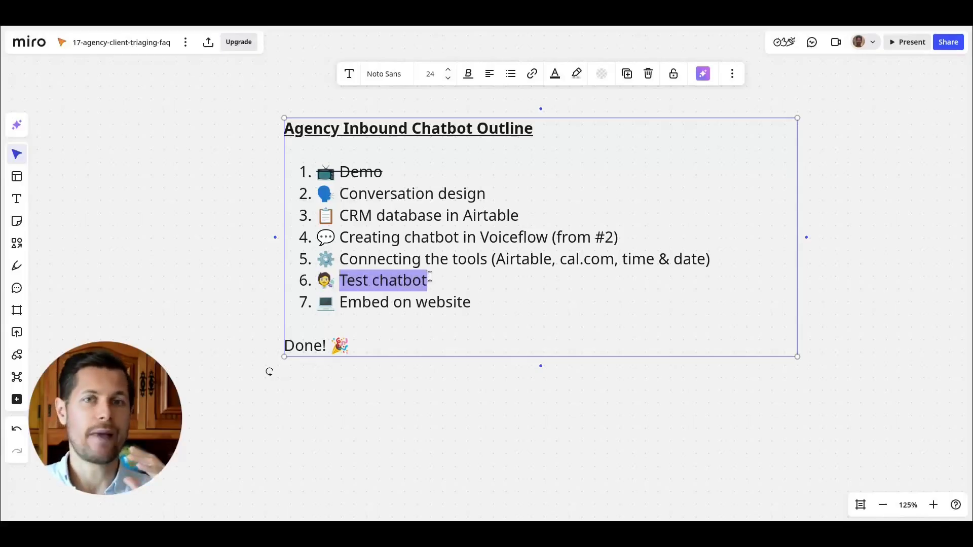
{"action": "left_click_drag", "start_coordinate": [471, 302], "coordinate": [325, 303]}
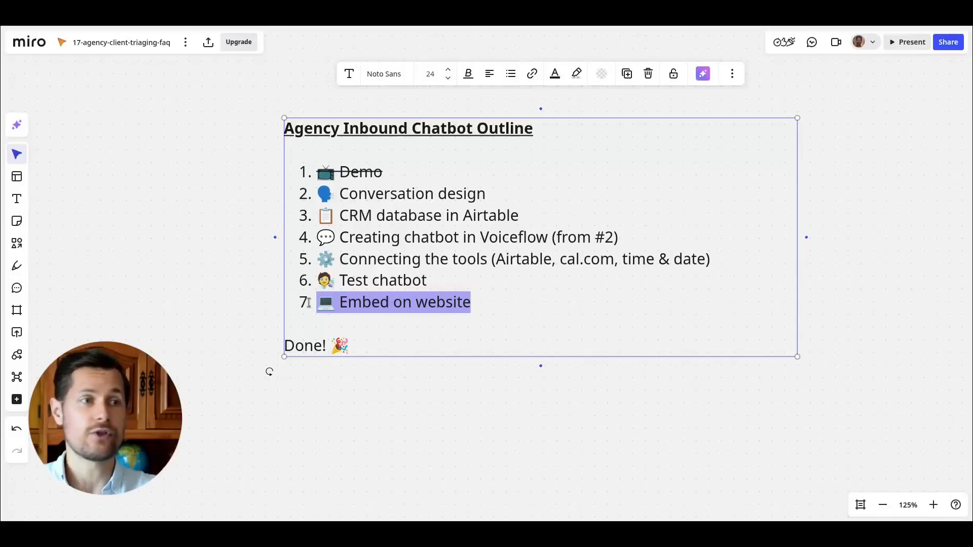
{"action": "left_click_drag", "start_coordinate": [349, 345], "coordinate": [294, 345]}
{"action": "left_click", "coordinate": [260, 328]}
{"action": "scroll", "coordinate": [260, 328], "scroll_direction": "up", "scroll_amount": 1}
{"action": "scroll", "coordinate": [273, 233], "scroll_direction": "right", "scroll_amount": 3}
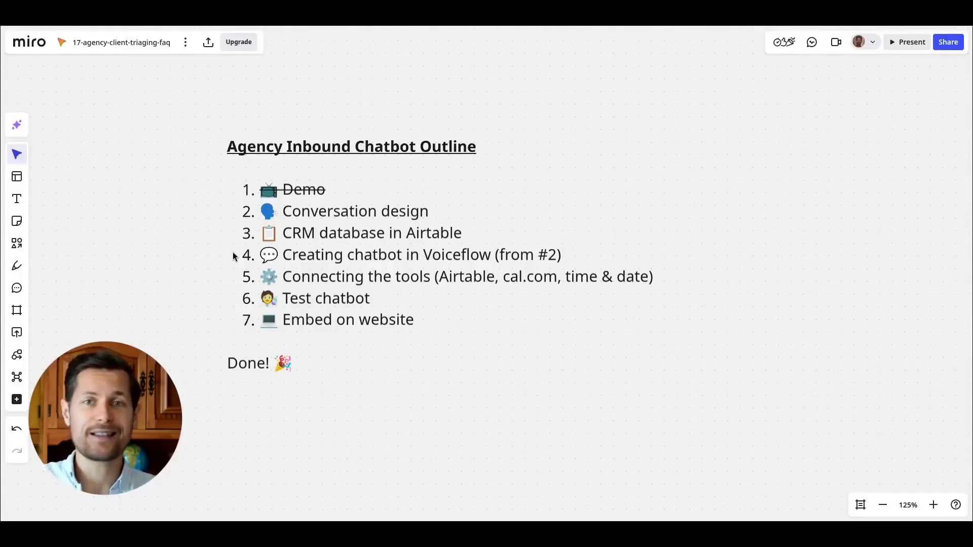
{"action": "scroll", "coordinate": [233, 256], "scroll_direction": "left", "scroll_amount": 2}
{"action": "scroll", "coordinate": [233, 256], "scroll_direction": "down", "scroll_amount": 1}
Apply strikethrough to the Demo item and highlight the Conversation design item in the outline.
{"action": "double_click", "coordinate": [332, 161]}
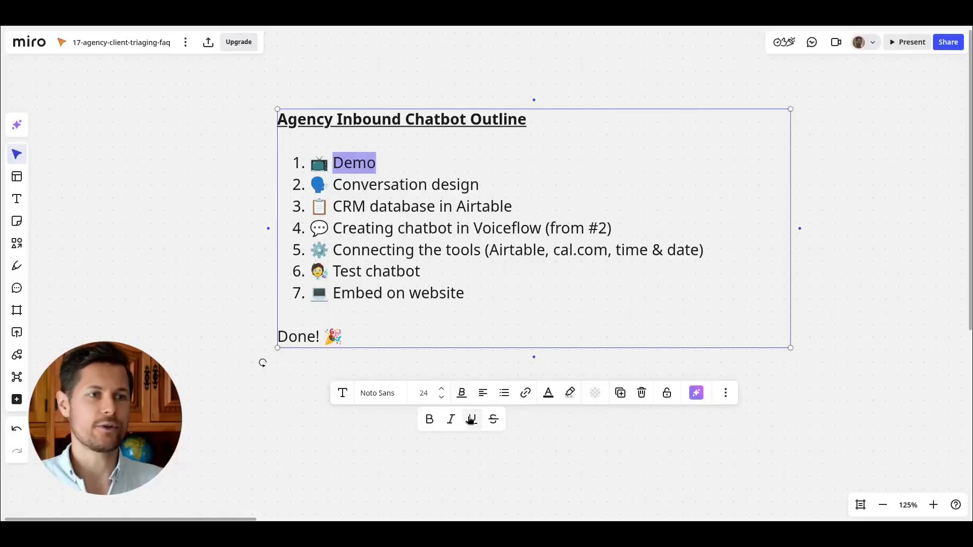
{"action": "left_click", "coordinate": [493, 419]}
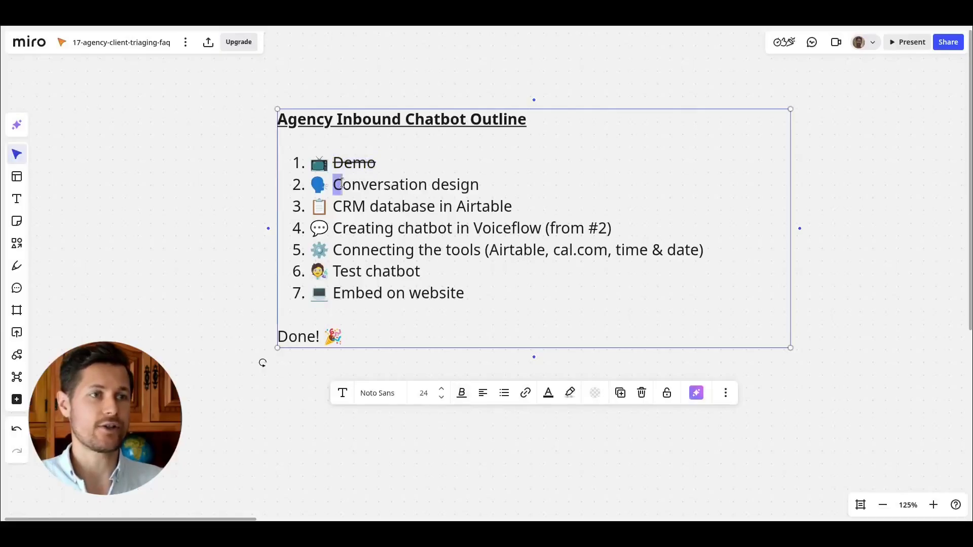
{"action": "left_click_drag", "start_coordinate": [333, 184], "coordinate": [489, 185]}
{"action": "left_click", "coordinate": [402, 447]}
{"action": "left_click_drag", "start_coordinate": [402, 450], "coordinate": [444, 219]}
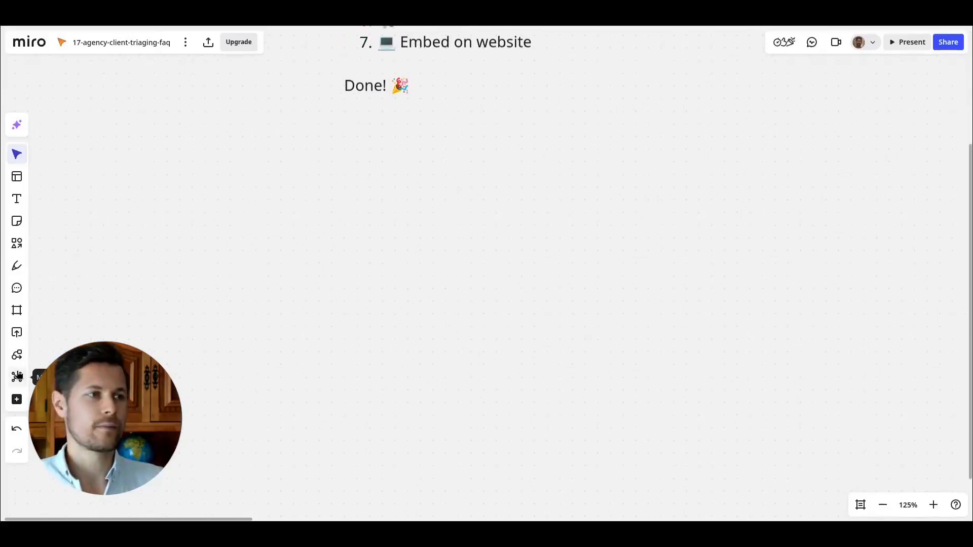
Place a rounded rectangle shape below the outline, widen it slightly, and label it "1. greeting".
{"action": "left_click", "coordinate": [17, 356]}
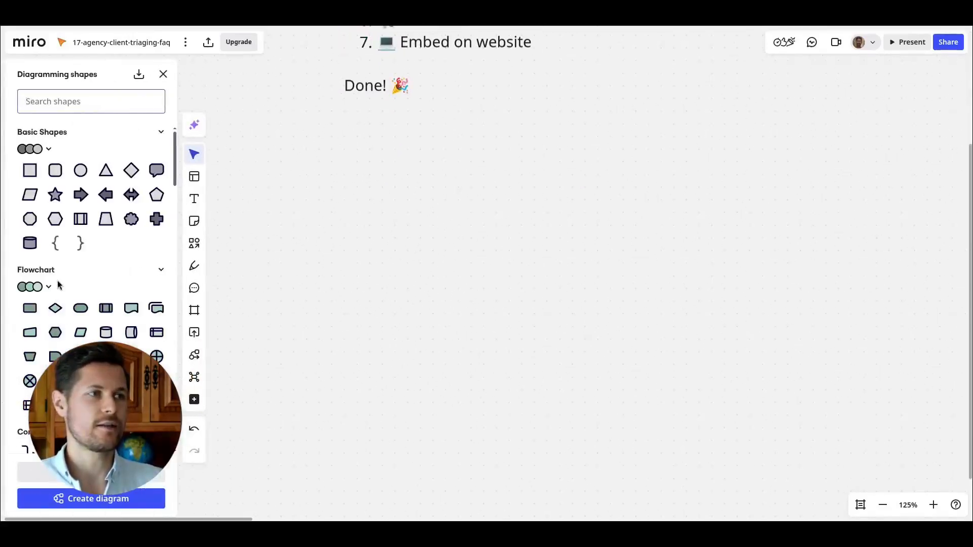
{"action": "left_click_drag", "start_coordinate": [43, 247], "coordinate": [279, 358]}
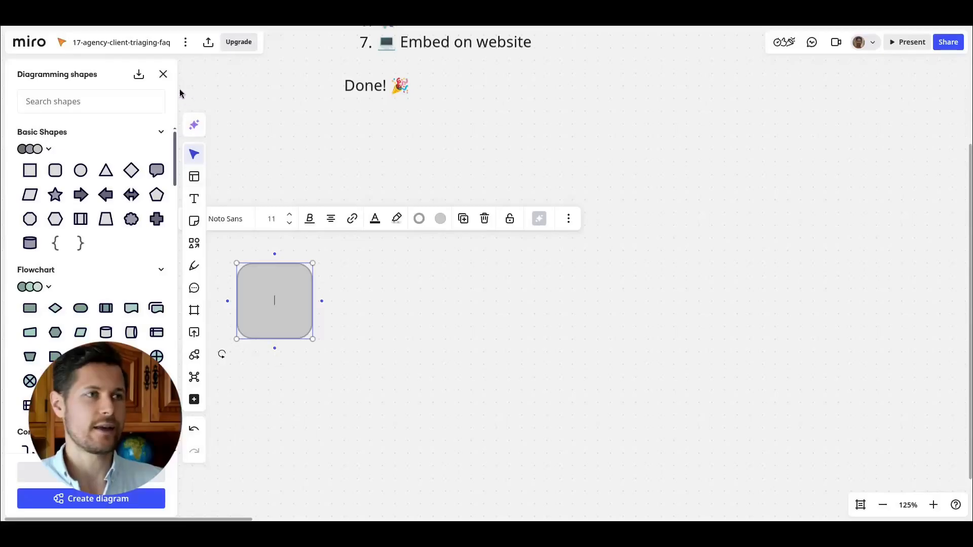
{"action": "left_click_drag", "start_coordinate": [313, 286], "coordinate": [330, 288]}
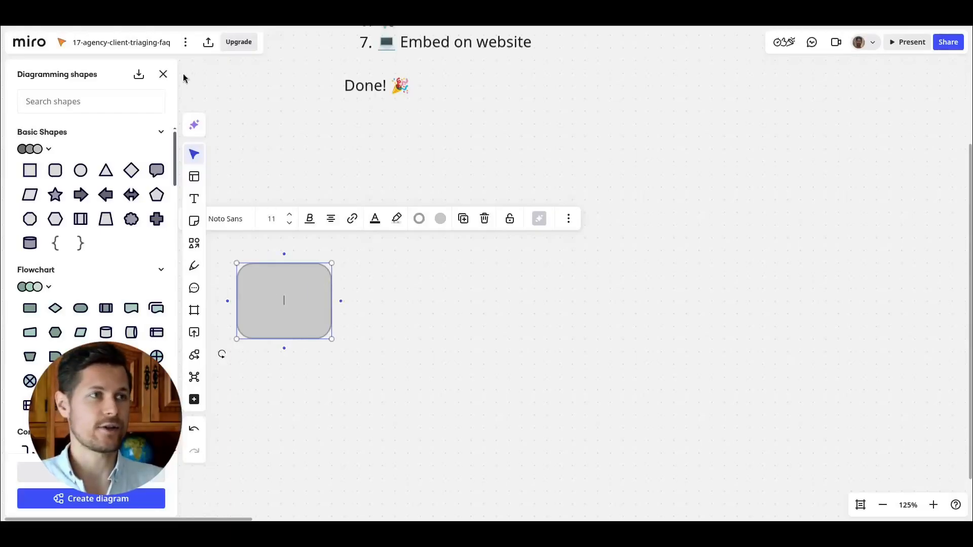
{"action": "left_click", "coordinate": [163, 74]}
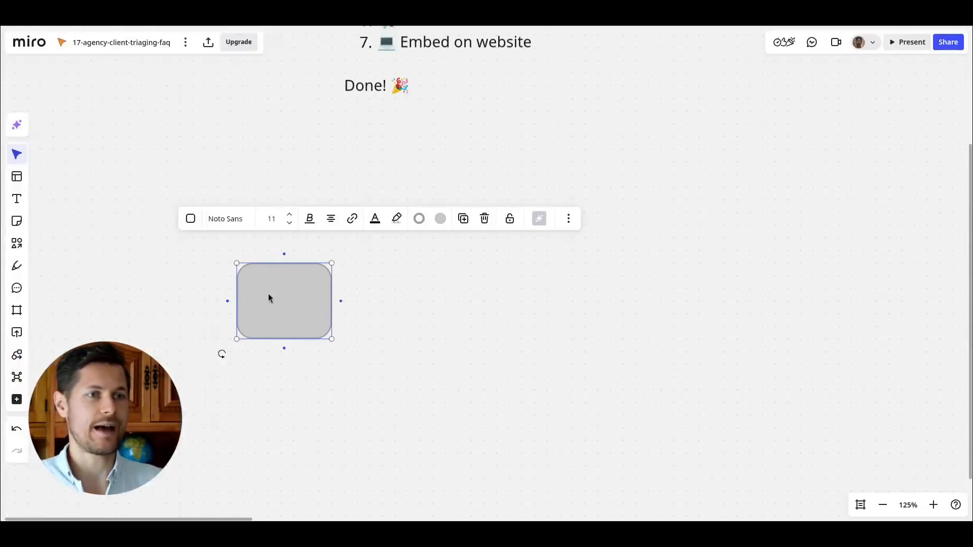
{"action": "type", "text": "1. greeting"}
Add a connected shape after the greeting box with an elbow arrow and label it "2. ask about inquiry".
{"action": "left_click_drag", "start_coordinate": [317, 325], "coordinate": [197, 288]}
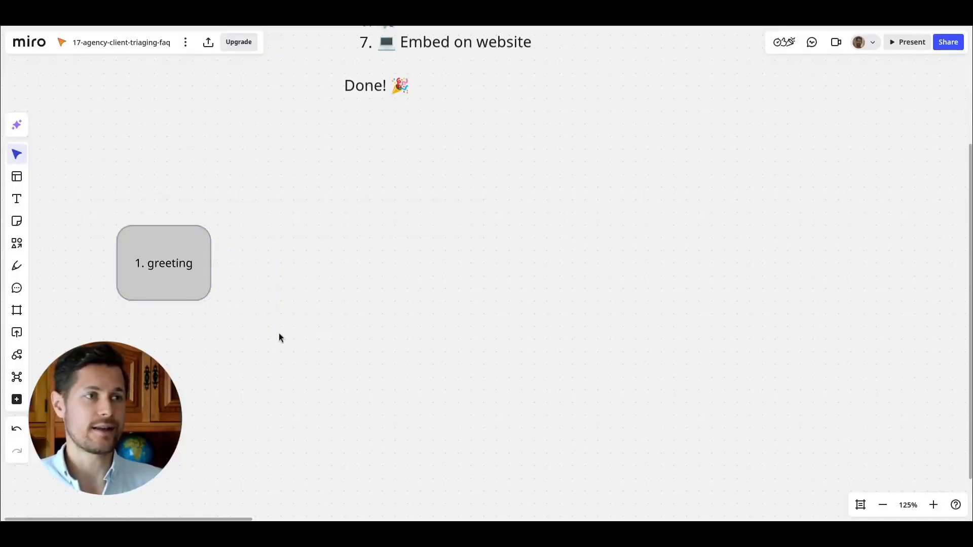
{"action": "left_click_drag", "start_coordinate": [339, 330], "coordinate": [369, 251]}
{"action": "left_click_drag", "start_coordinate": [225, 182], "coordinate": [156, 252]}
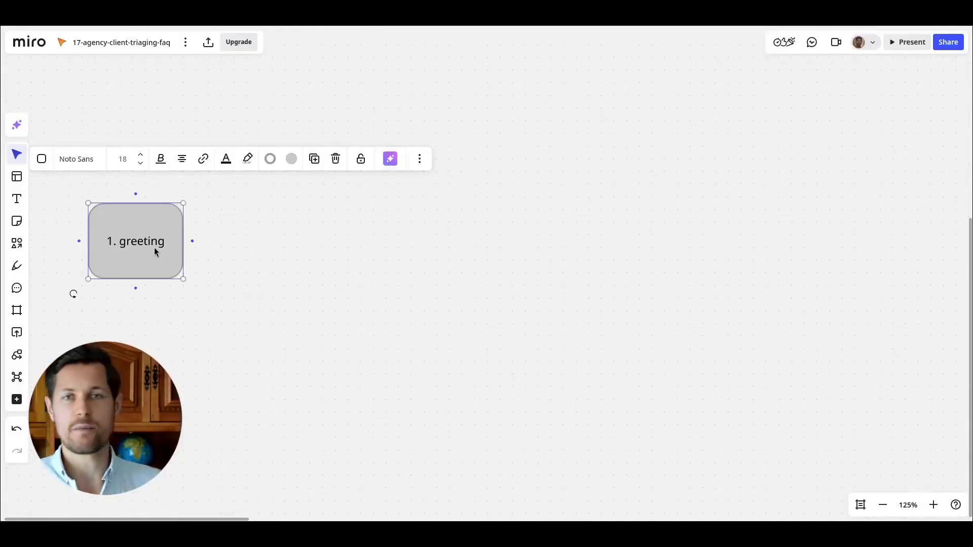
{"action": "left_click", "coordinate": [192, 242]}
{"action": "left_click", "coordinate": [230, 241]}
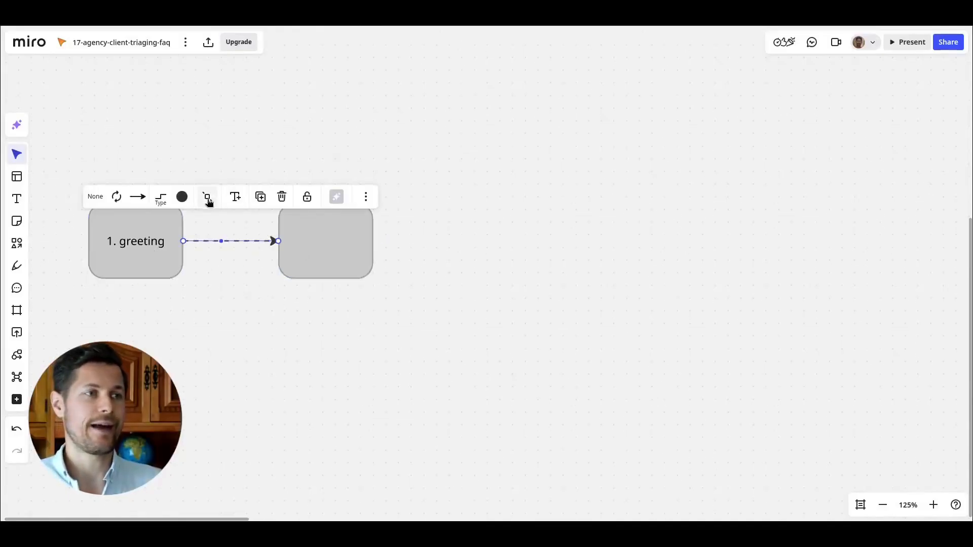
{"action": "left_click", "coordinate": [160, 198]}
{"action": "left_click", "coordinate": [136, 254]}
{"action": "left_click", "coordinate": [308, 253]}
{"action": "type", "text": "2. ask "}
{"action": "type", "text": "about inquiry"}
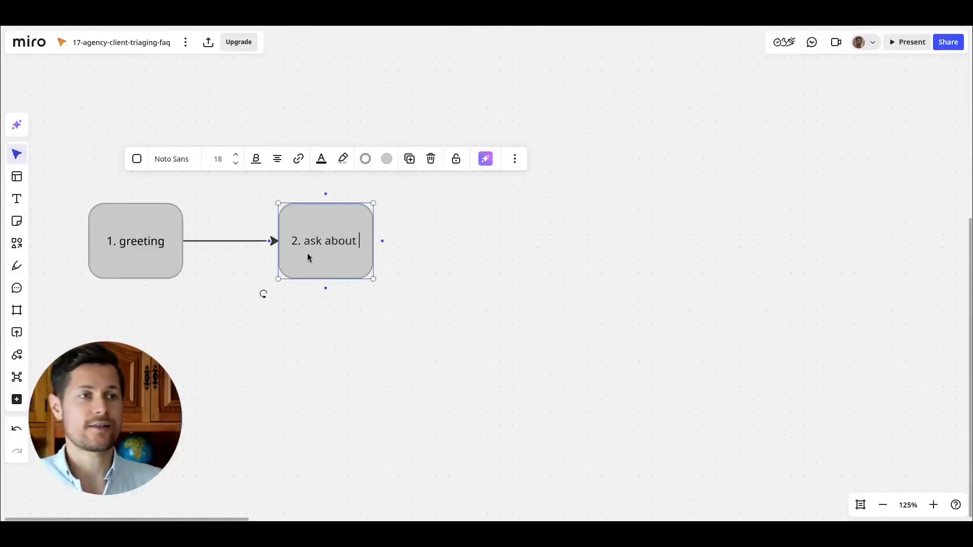
Add a connected shape after the inquiry box labelled "A. appointment booking".
{"action": "left_click", "coordinate": [321, 281]}
{"action": "left_click_drag", "start_coordinate": [313, 258], "coordinate": [274, 257]}
{"action": "left_click_drag", "start_coordinate": [327, 339], "coordinate": [296, 340]}
{"action": "left_click", "coordinate": [882, 506]}
{"action": "left_click", "coordinate": [882, 505]}
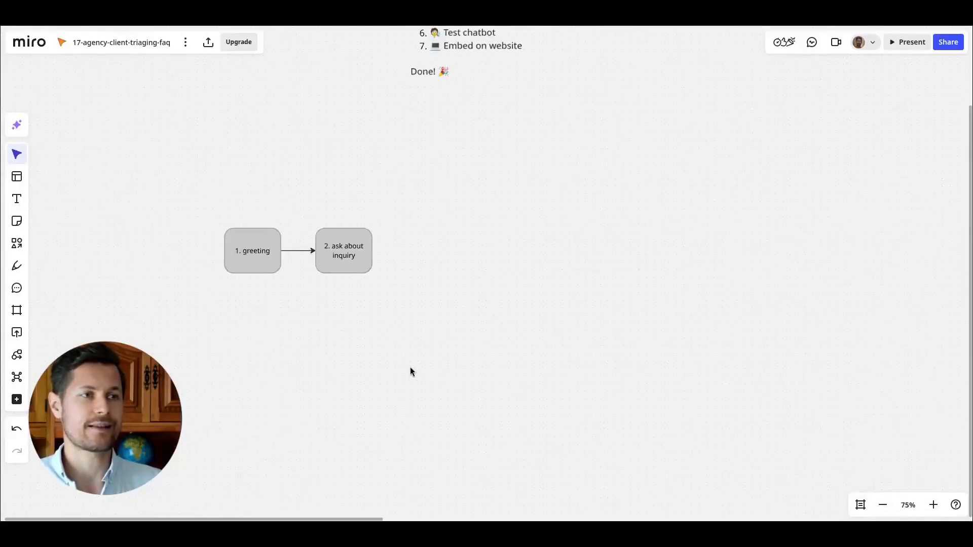
{"action": "left_click", "coordinate": [932, 505]}
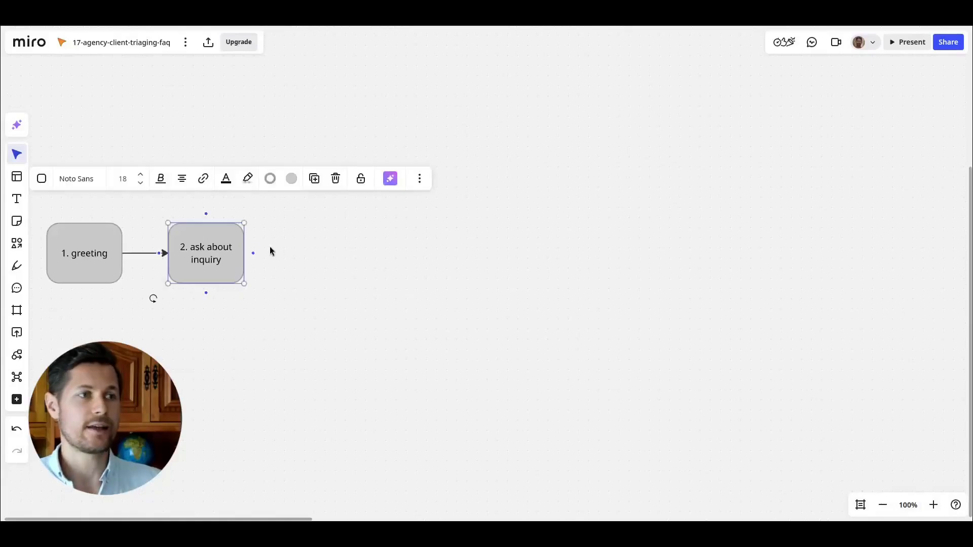
{"action": "left_click", "coordinate": [251, 253]}
{"action": "type", "text": "A."}
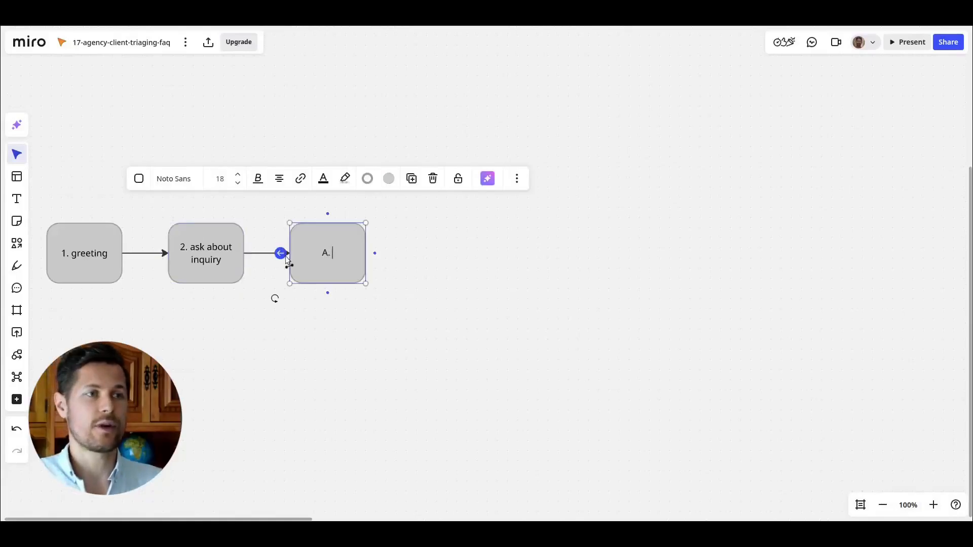
{"action": "type", "text": " appointment booking"}
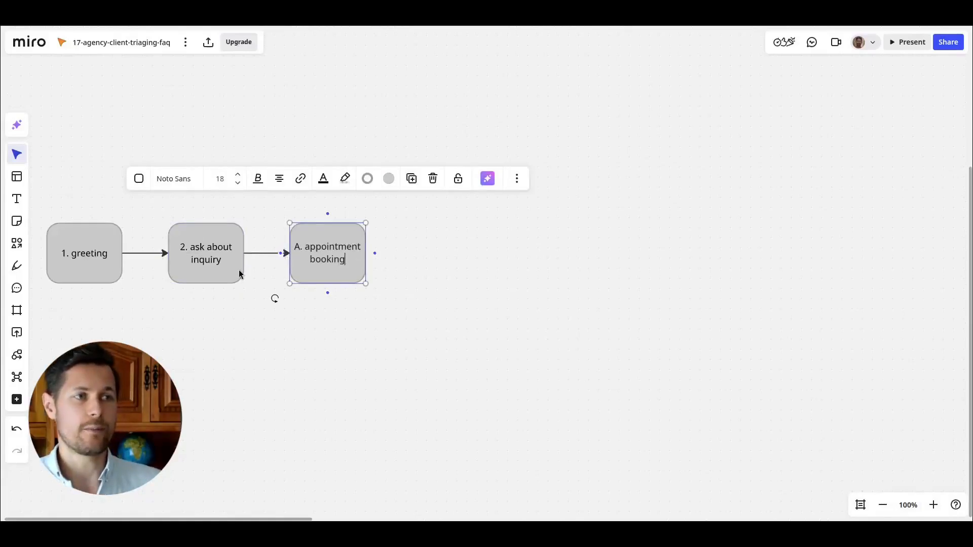
Branch a second shape from the inquiry box below the first and label it "B. service inquiry".
{"action": "left_click", "coordinate": [238, 269]}
{"action": "left_click", "coordinate": [253, 254]}
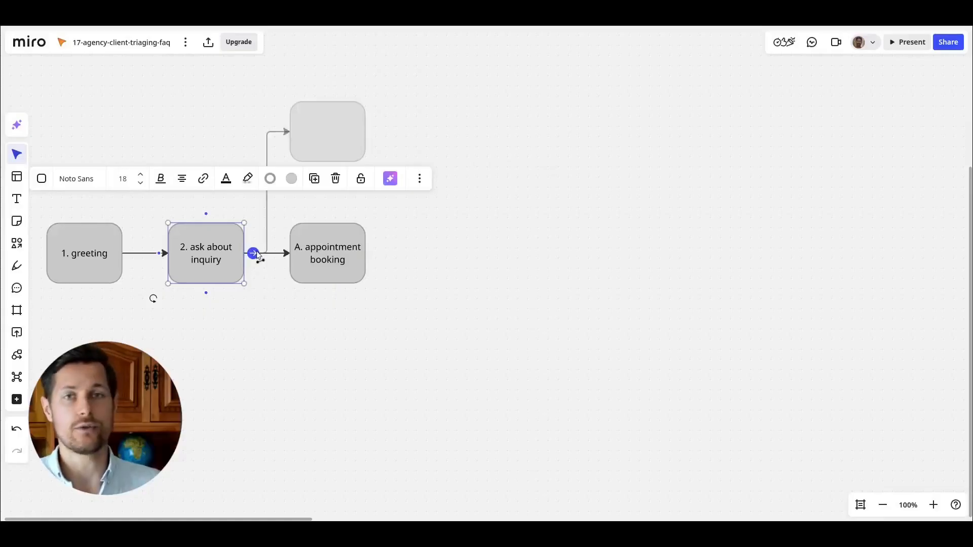
{"action": "left_click_drag", "start_coordinate": [304, 147], "coordinate": [325, 341]}
{"action": "type", "text": "B. service inqui"}
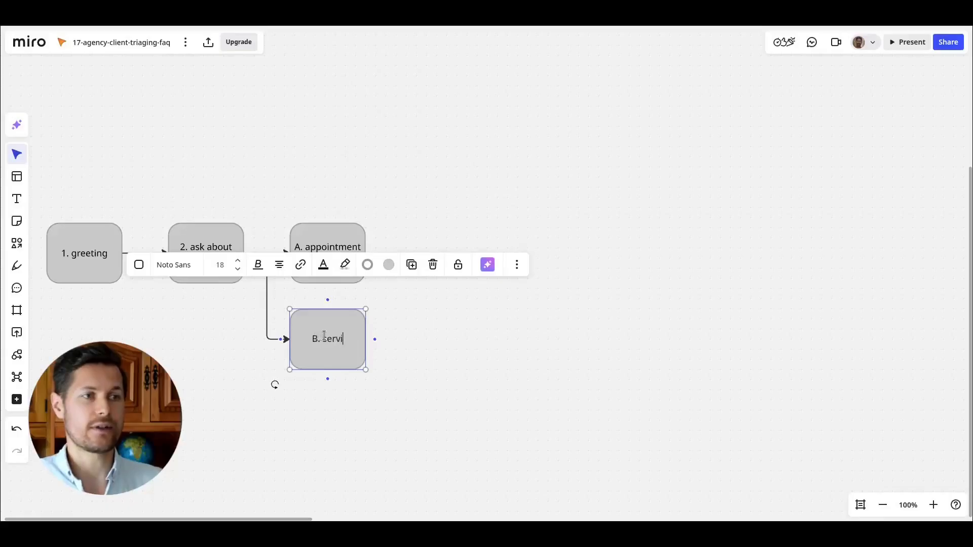
{"action": "type", "text": "ry"}
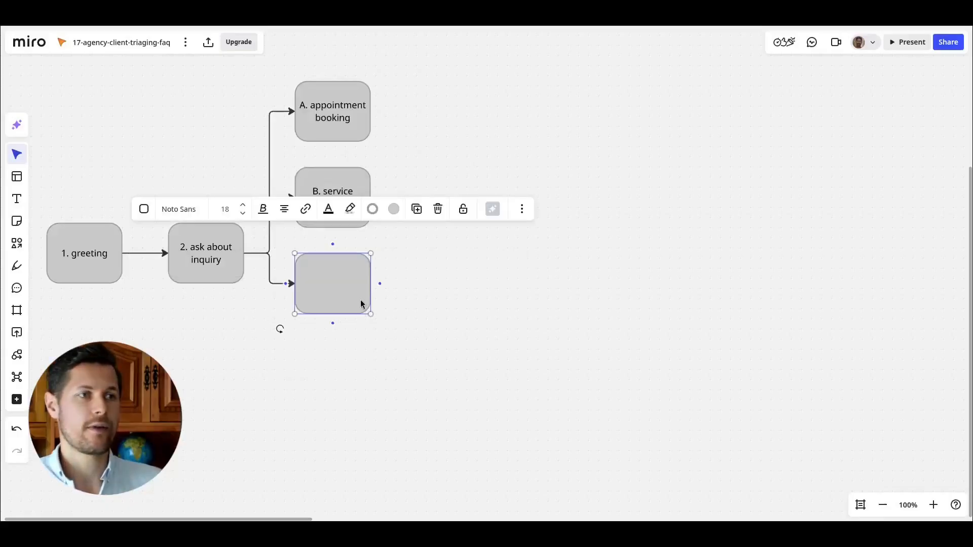
{"action": "type", "text": "C."}
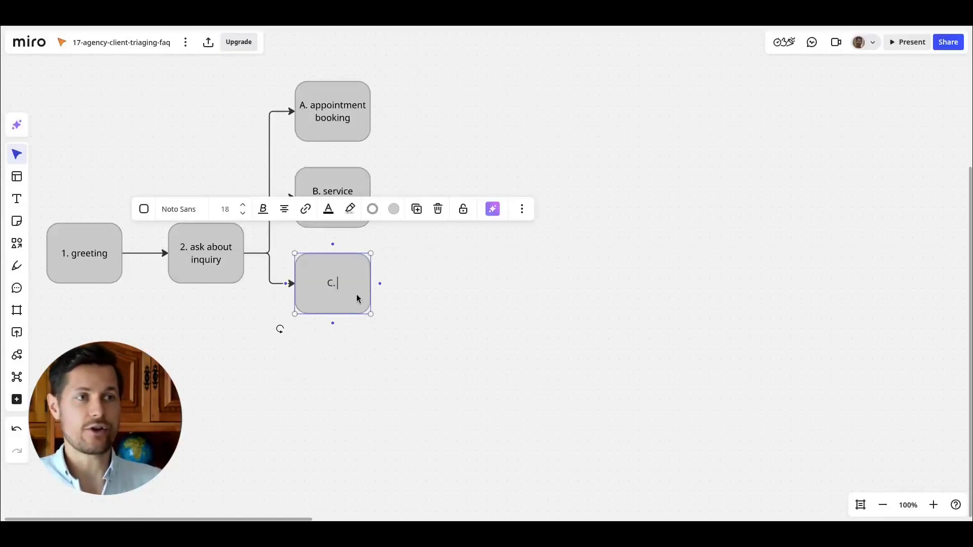
{"action": "type", "text": " urgent/quick quiest"}
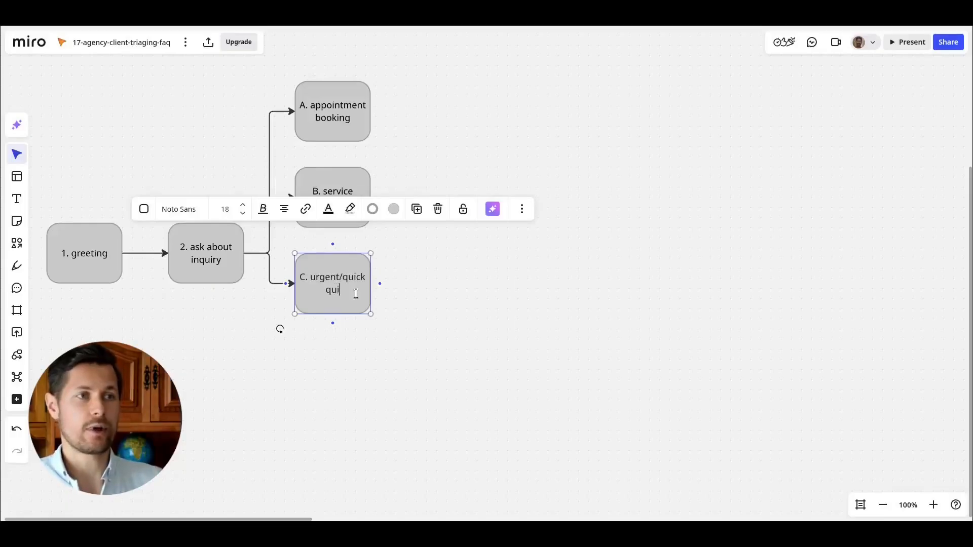
Label the third branch shape "C. urgent/quick question".
{"action": "key", "text": "BackSpace"}
{"action": "key", "text": "BackSpace"}
{"action": "key", "text": "BackSpace"}
{"action": "key", "text": "BackSpace"}
{"action": "type", "text": "estion"}
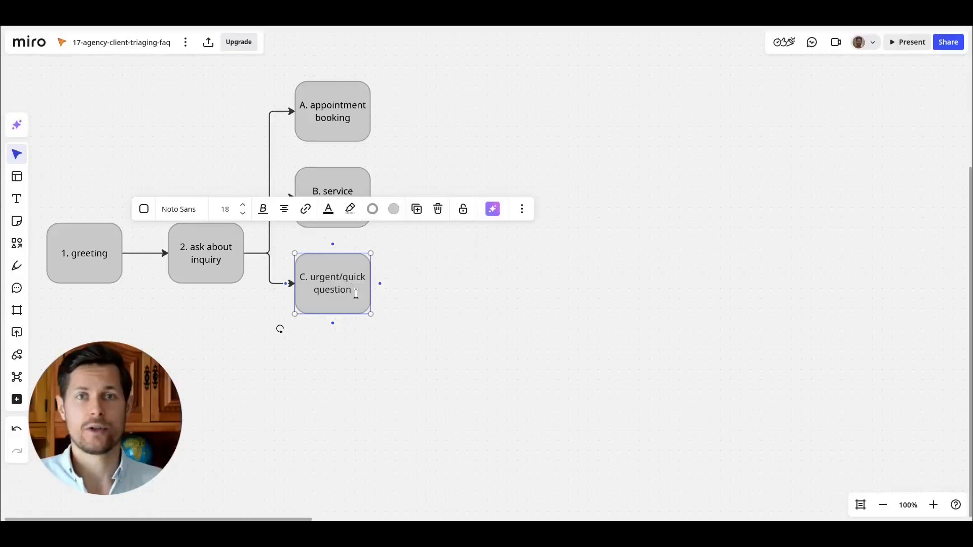
Branch a fourth shape from the inquiry box and label it "D. leave a note/feedback".
{"action": "left_click", "coordinate": [232, 274]}
{"action": "left_click", "coordinate": [253, 253]}
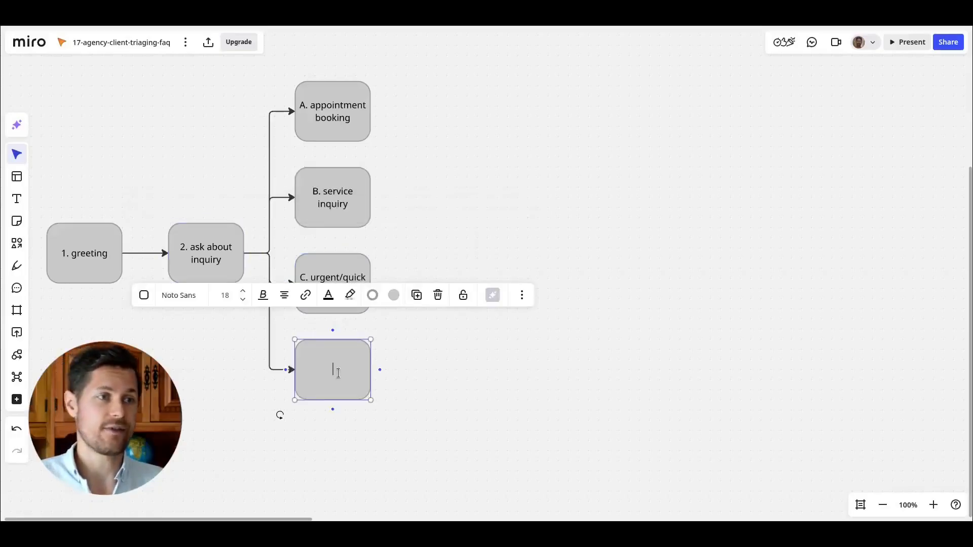
{"action": "type", "text": "D. leave"}
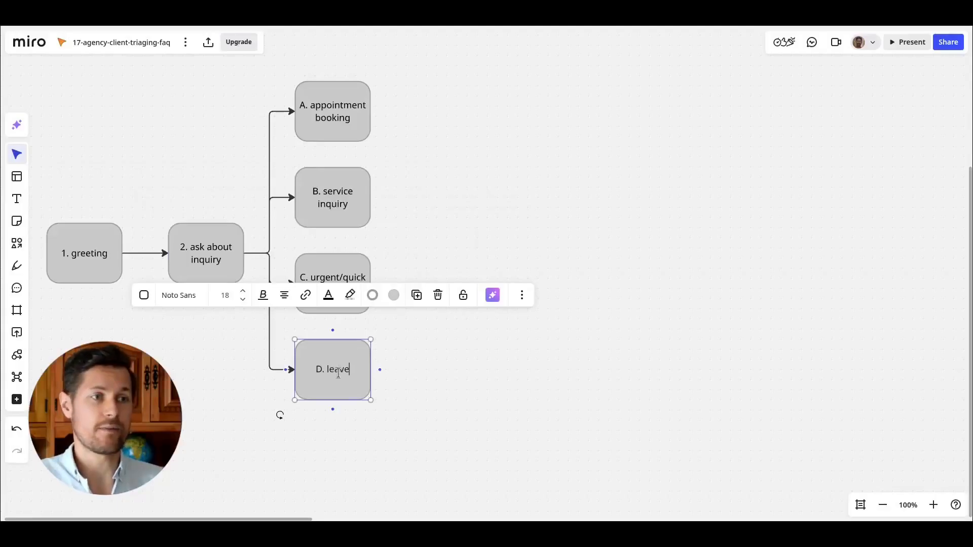
{"action": "type", "text": " a note/feedback"}
{"action": "left_click", "coordinate": [426, 368]}
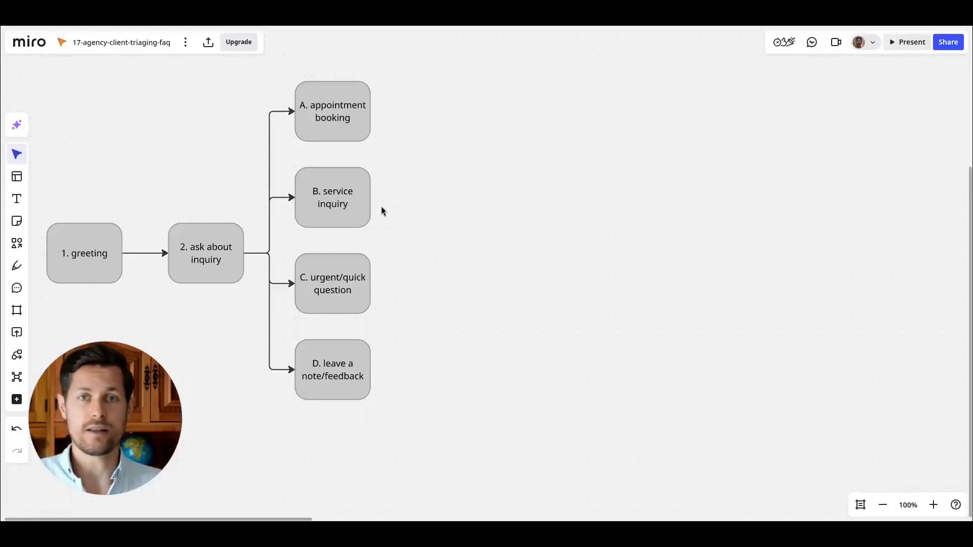
Select the four branch boxes and shift them slightly to realign the diagram.
{"action": "left_click_drag", "start_coordinate": [417, 89], "coordinate": [299, 384]}
{"action": "left_click_drag", "start_coordinate": [312, 388], "coordinate": [307, 398]}
{"action": "left_click", "coordinate": [410, 349]}
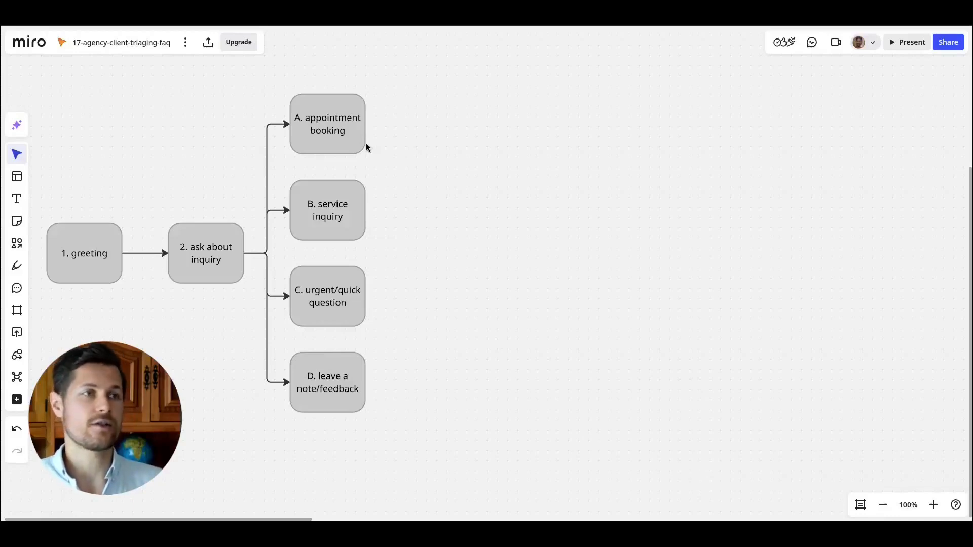
Add a connected shape after the appointment booking box labelled "A1. gather details about the appointment" and widen it.
{"action": "left_click", "coordinate": [351, 145]}
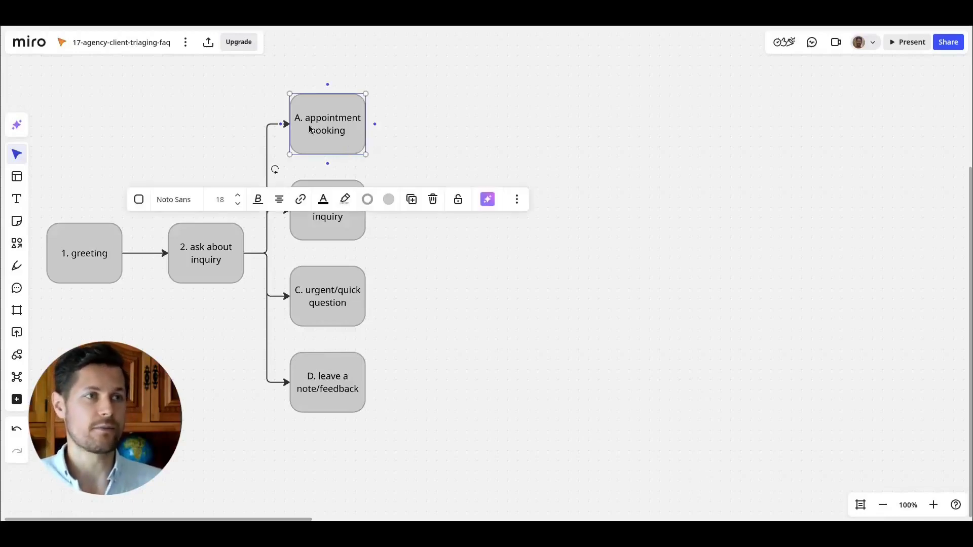
{"action": "left_click", "coordinate": [375, 124]}
{"action": "type", "text": "A."}
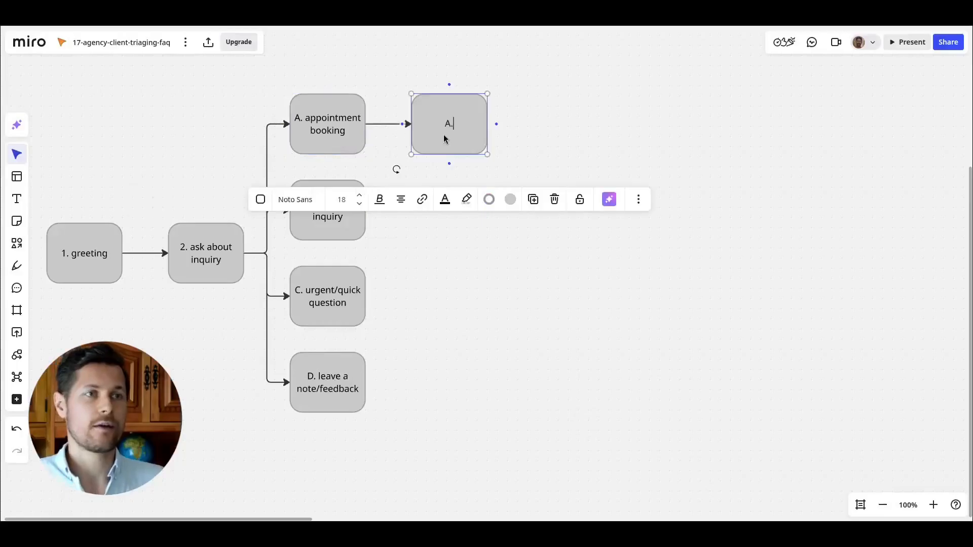
{"action": "key", "text": "BackSpace"}
{"action": "type", "text": "1. ga"}
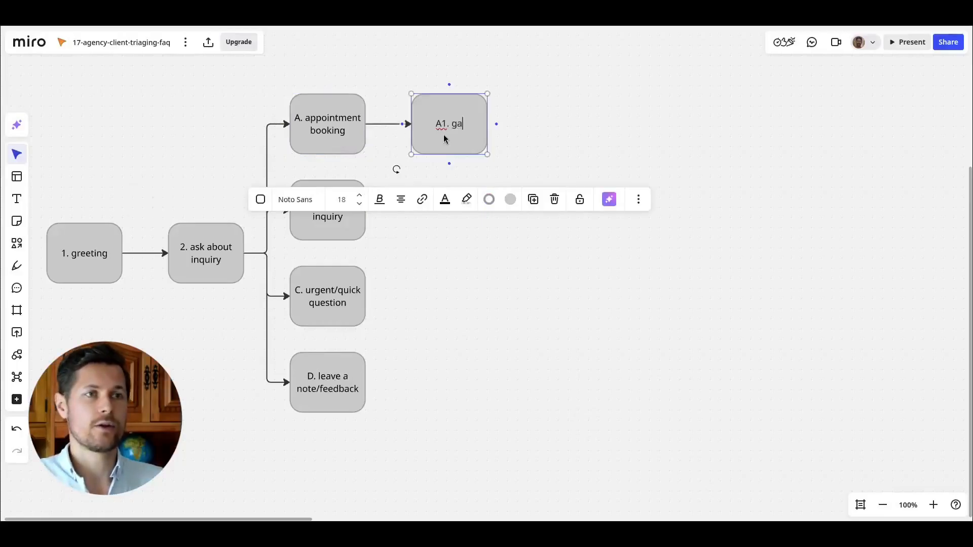
{"action": "type", "text": "ther details about the appointment"}
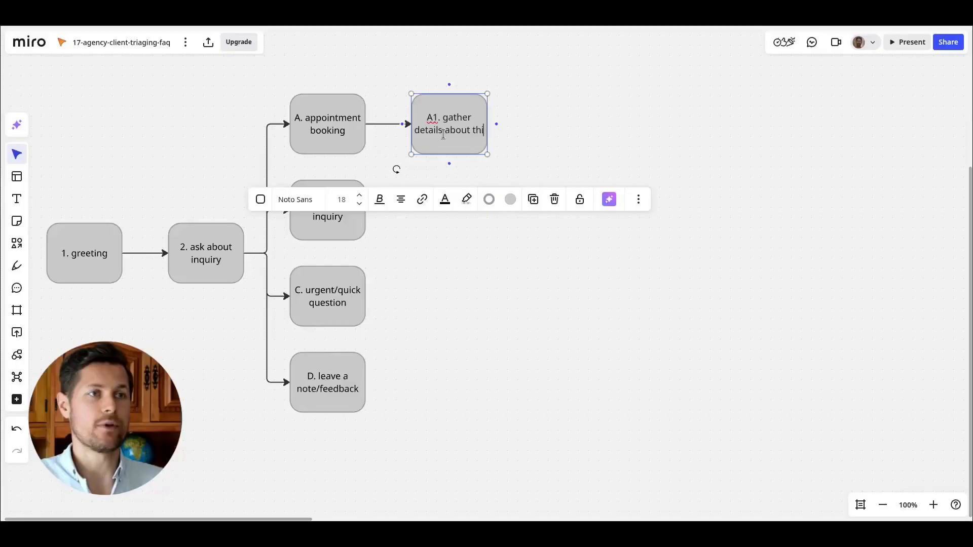
{"action": "left_click_drag", "start_coordinate": [489, 115], "coordinate": [499, 117]}
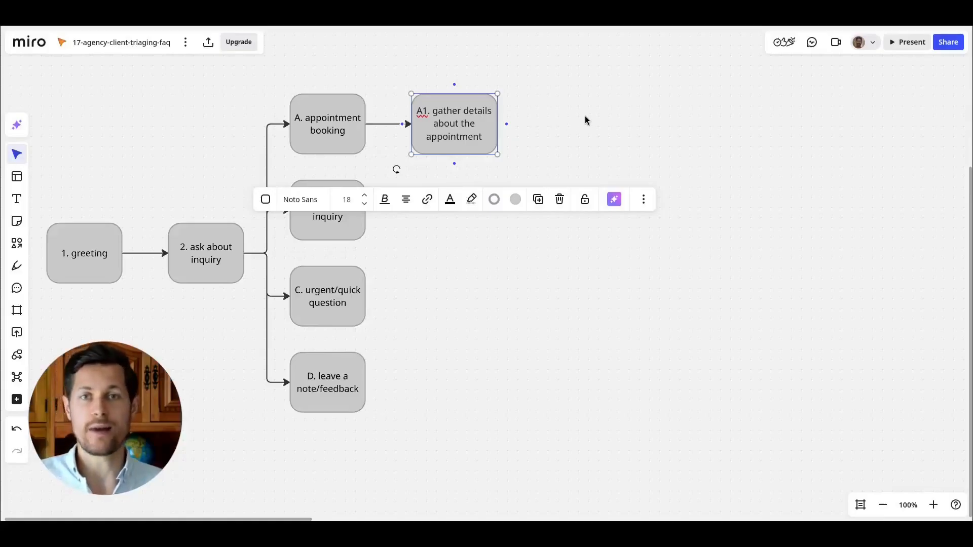
Add a connected shape after the A1 box labelled "A3. check calendar availability".
{"action": "left_click", "coordinate": [506, 123]}
{"action": "type", "text": "A3"}
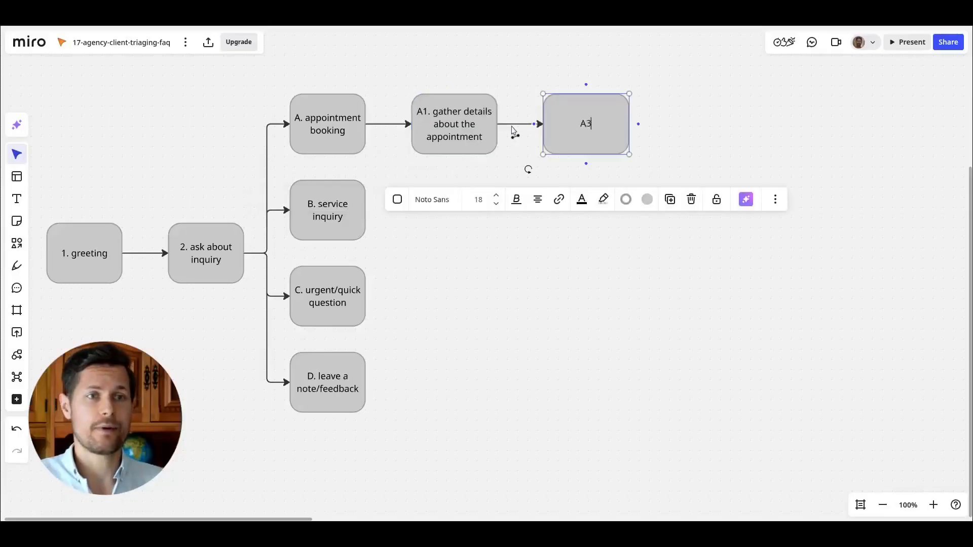
{"action": "type", "text": ". check calendar availability"}
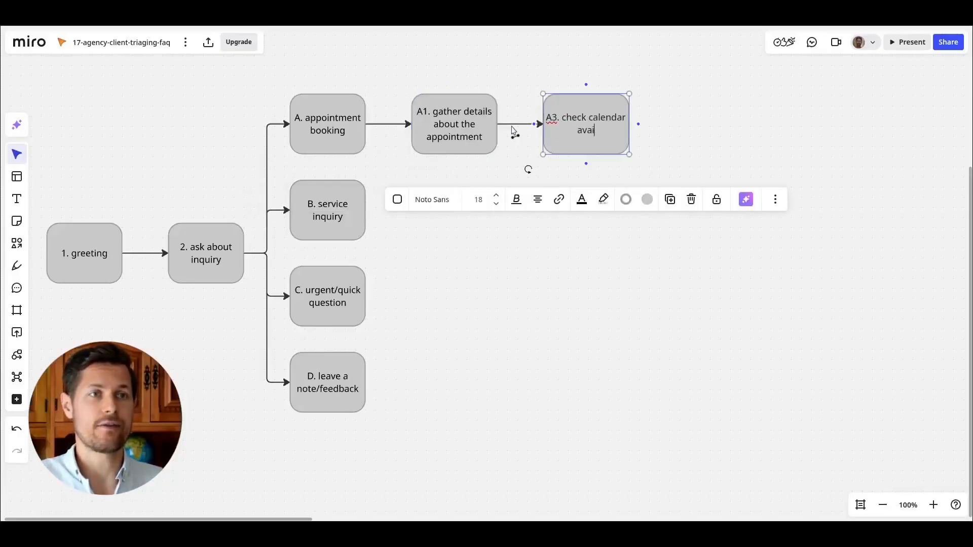
{"action": "left_click", "coordinate": [515, 90]}
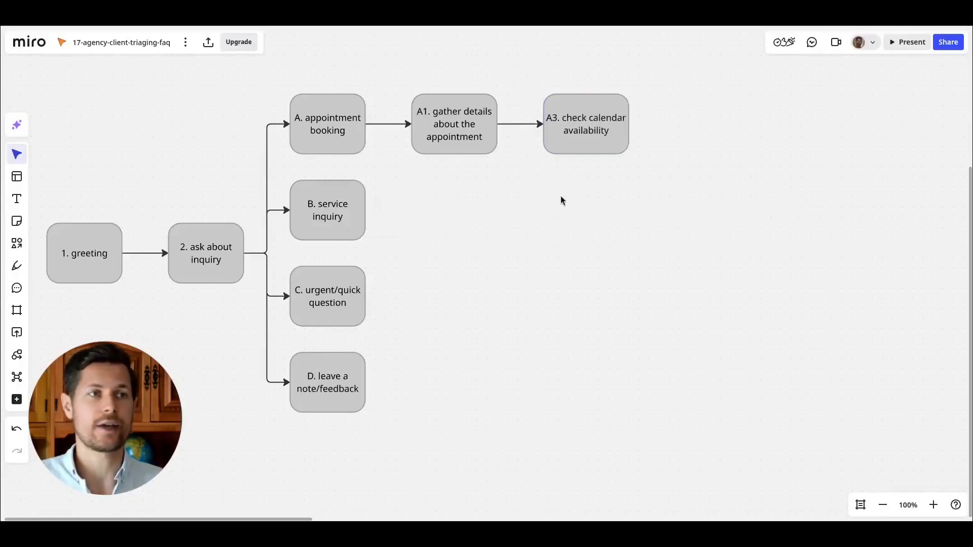
Add a connected shape after the calendar check box labelled "A3. gather contact details".
{"action": "scroll", "coordinate": [560, 196], "scroll_direction": "right", "scroll_amount": 3}
{"action": "left_click", "coordinate": [525, 132]}
{"action": "left_click", "coordinate": [561, 120]}
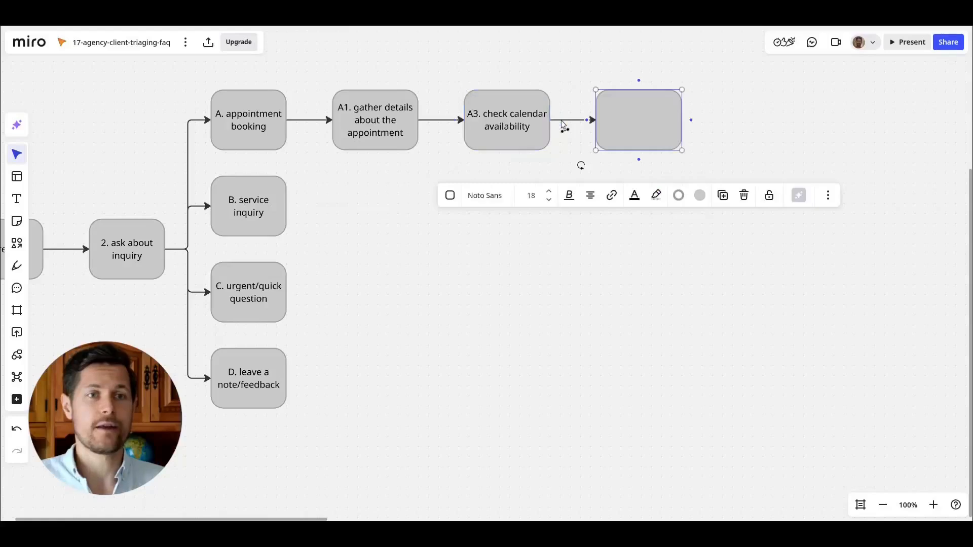
{"action": "type", "text": "A3. gather con"}
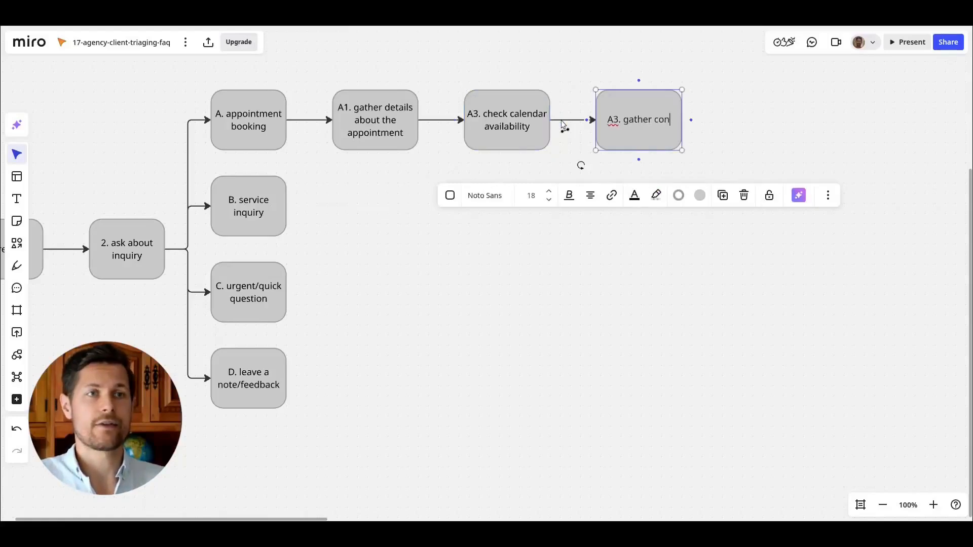
{"action": "type", "text": "tact details"}
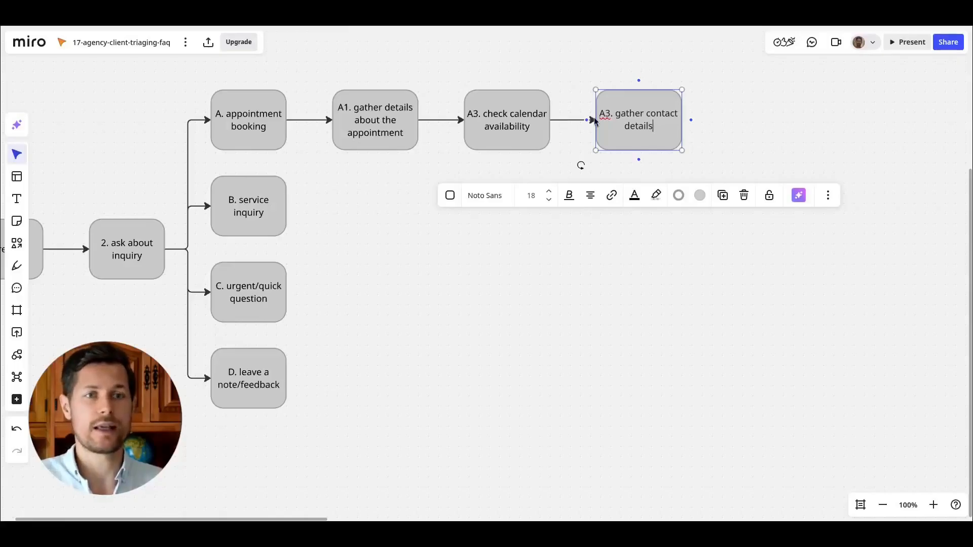
Add a connected shape after the contact details box labelled "A4. book appointment".
{"action": "left_click", "coordinate": [691, 120]}
{"action": "type", "text": "A4. book app"}
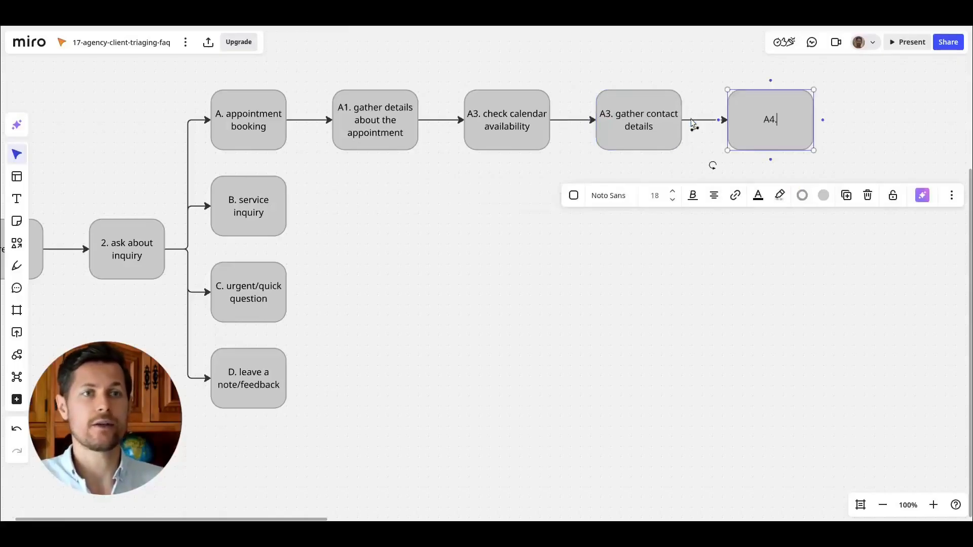
{"action": "type", "text": "ointment"}
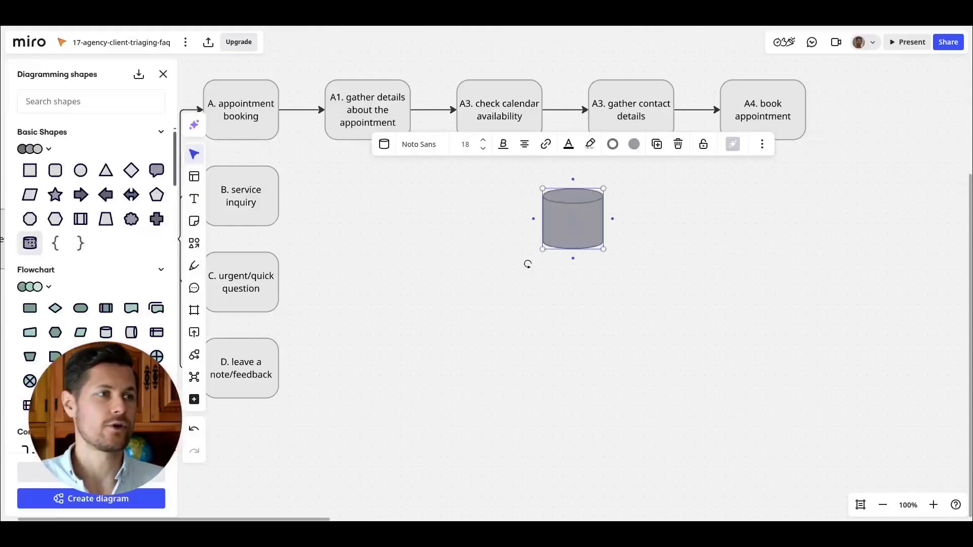
Add two cylinder shapes below the appointment flow labelled "calendar (cal.com)" and "CRM (Airtable)".
{"action": "left_click_drag", "start_coordinate": [574, 220], "coordinate": [747, 215]}
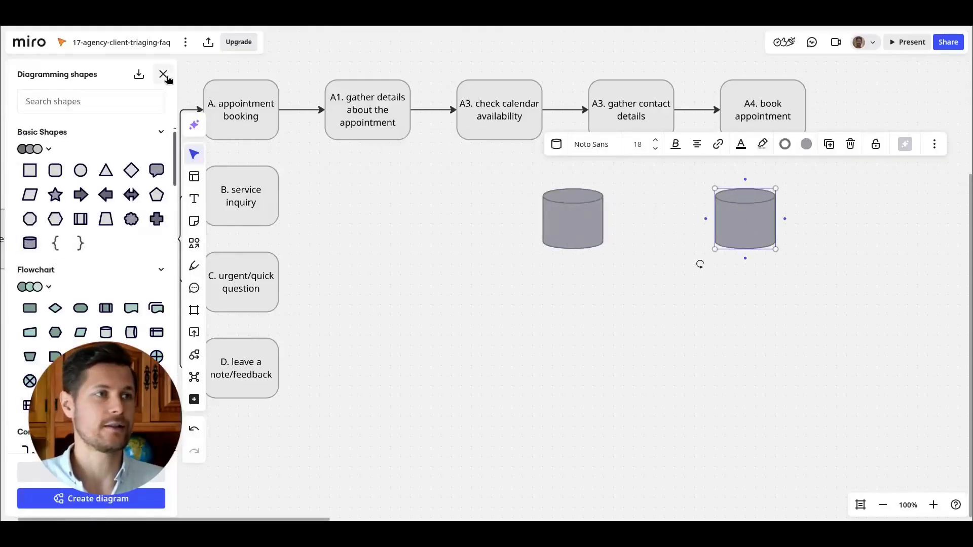
{"action": "left_click", "coordinate": [162, 74]}
{"action": "left_click", "coordinate": [572, 218]}
{"action": "type", "text": "calendar (cal.com)"}
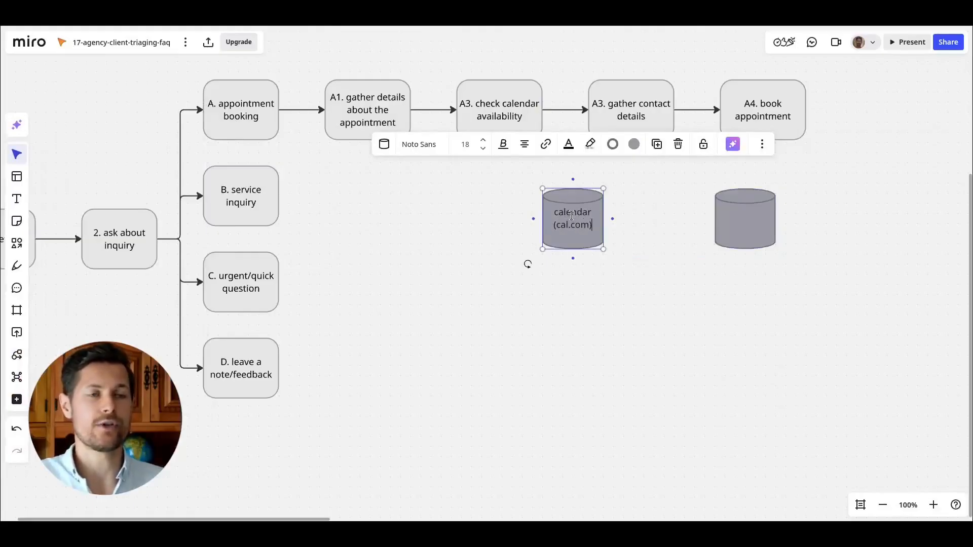
{"action": "left_click", "coordinate": [758, 215]}
{"action": "type", "text": "CR"}
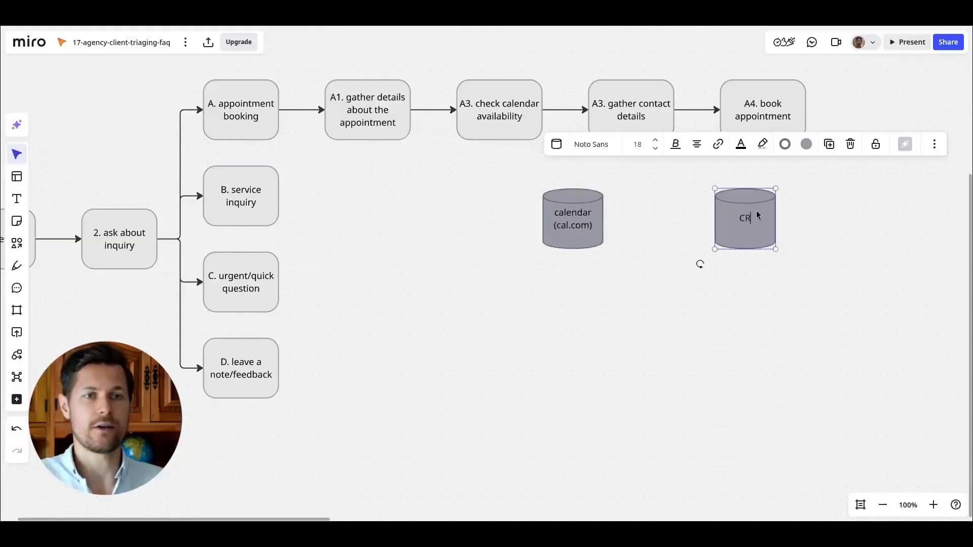
{"action": "type", "text": "M (Airtable)"}
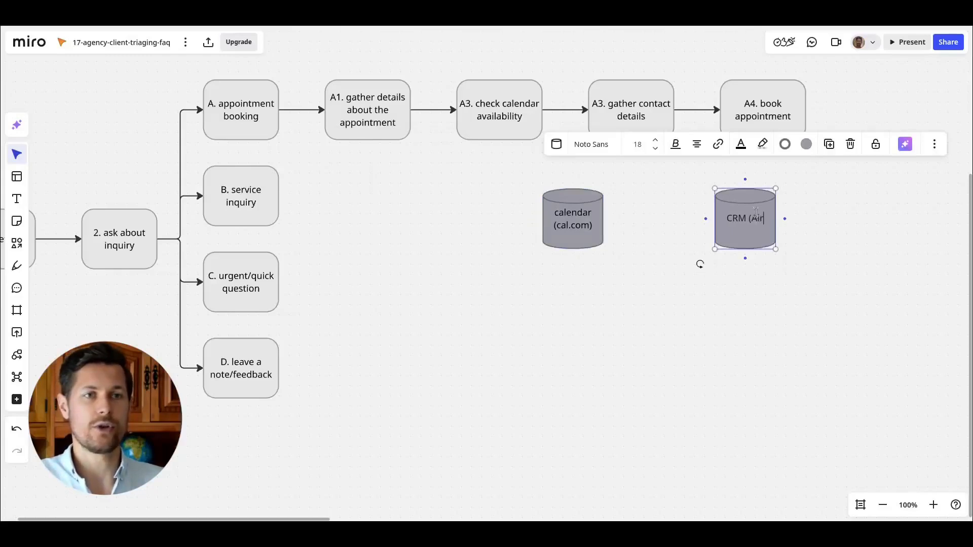
Shift the calendar cylinder slightly right and connect it to the check calendar availability box with a connector labelled "Get Availability".
{"action": "left_click_drag", "start_coordinate": [575, 229], "coordinate": [605, 229]}
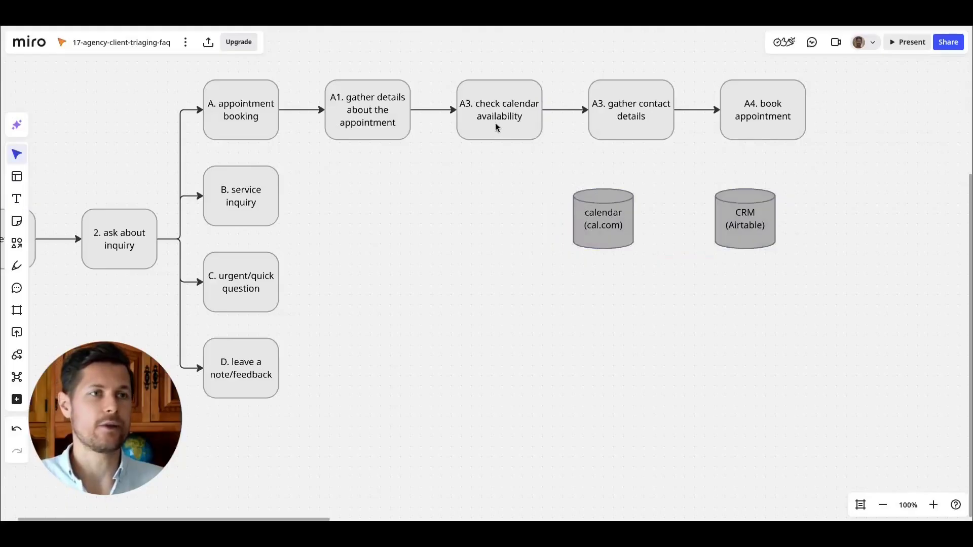
{"action": "left_click", "coordinate": [494, 123]}
{"action": "left_click", "coordinate": [602, 226]}
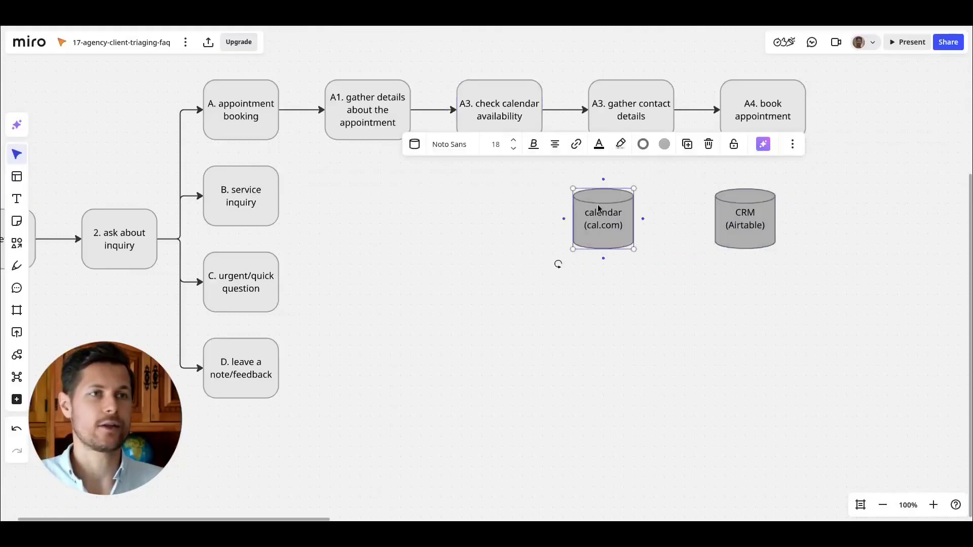
{"action": "left_click_drag", "start_coordinate": [603, 179], "coordinate": [499, 142]}
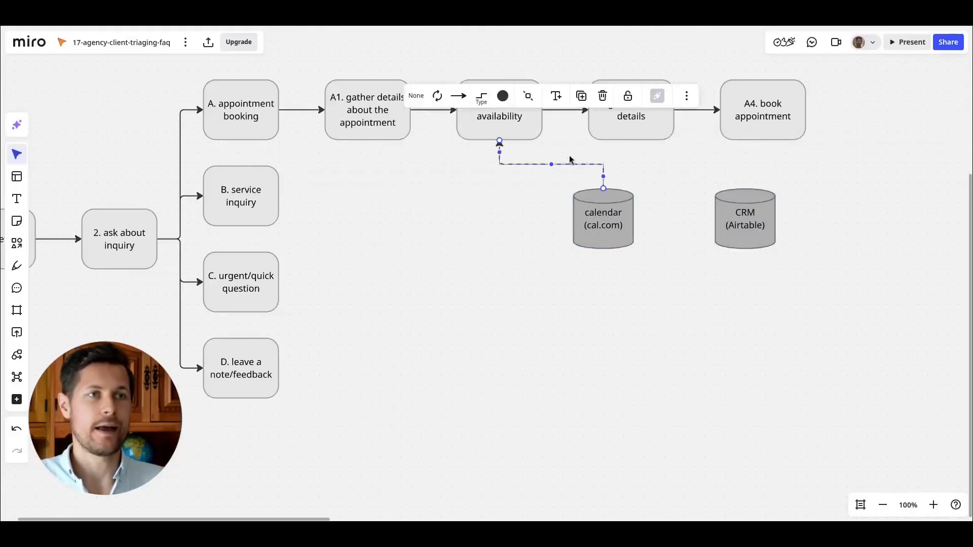
{"action": "left_click", "coordinate": [556, 96]}
{"action": "type", "text": "Get Availability"}
{"action": "left_click", "coordinate": [488, 221]}
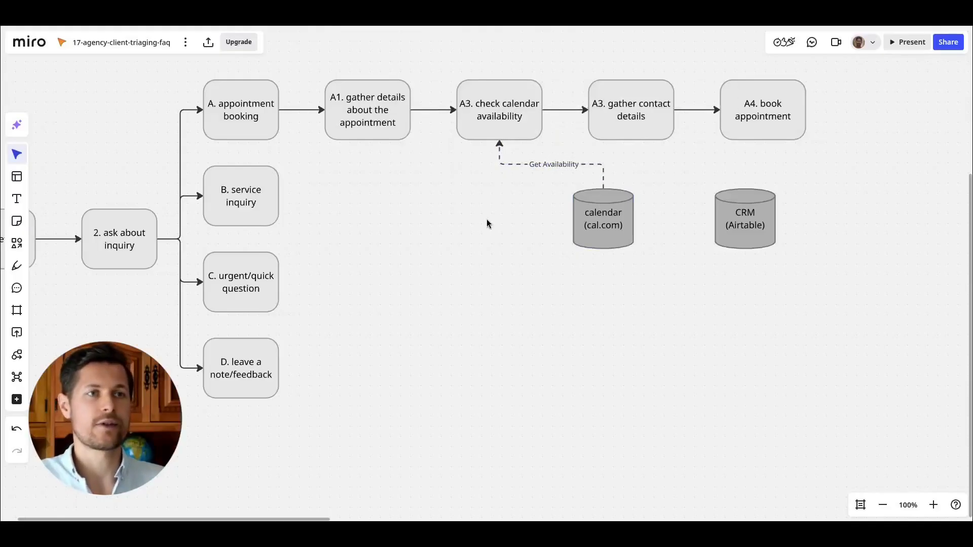
Connect the book appointment box to the calendar cylinder with a connector labelled "Create appointment".
{"action": "left_click", "coordinate": [587, 224]}
{"action": "left_click", "coordinate": [519, 119]}
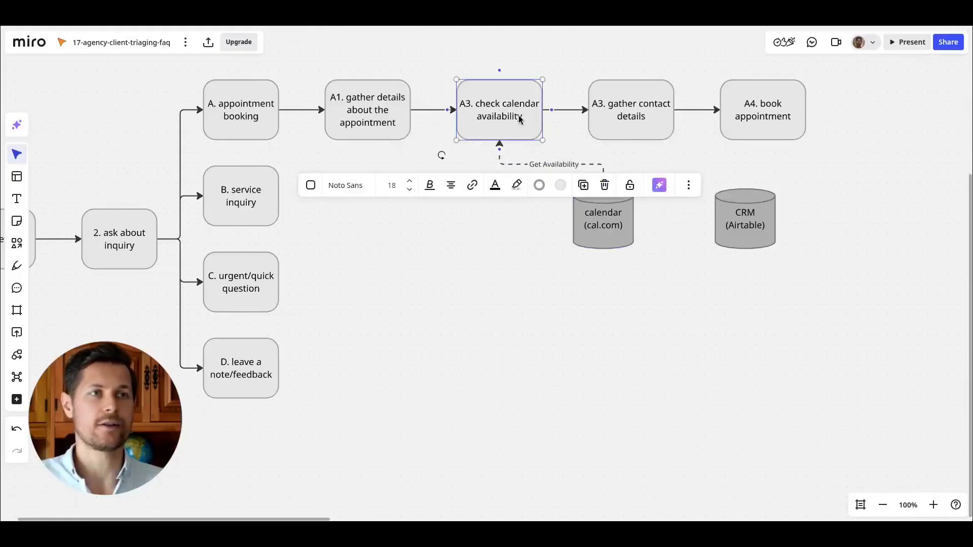
{"action": "left_click", "coordinate": [671, 167]}
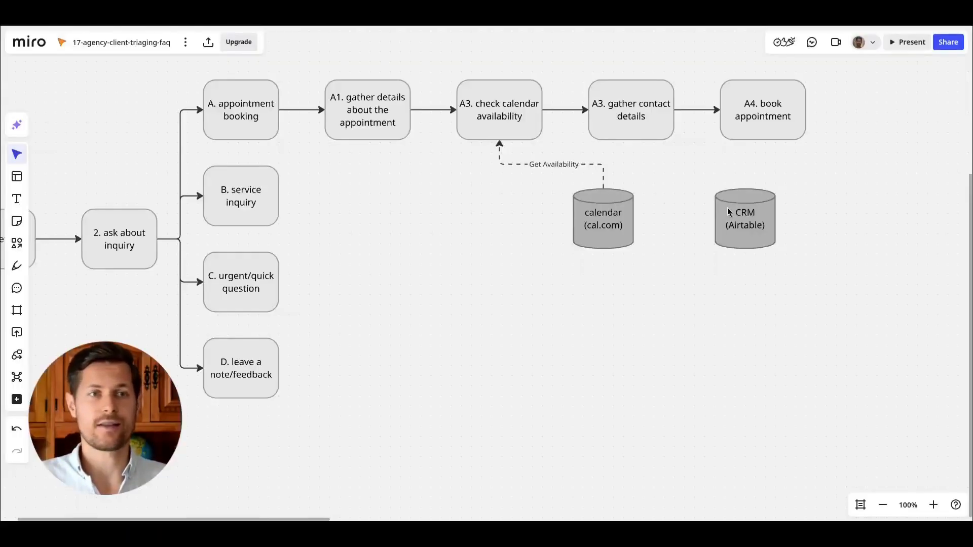
{"action": "left_click", "coordinate": [742, 124]}
{"action": "left_click_drag", "start_coordinate": [762, 149], "coordinate": [614, 188]}
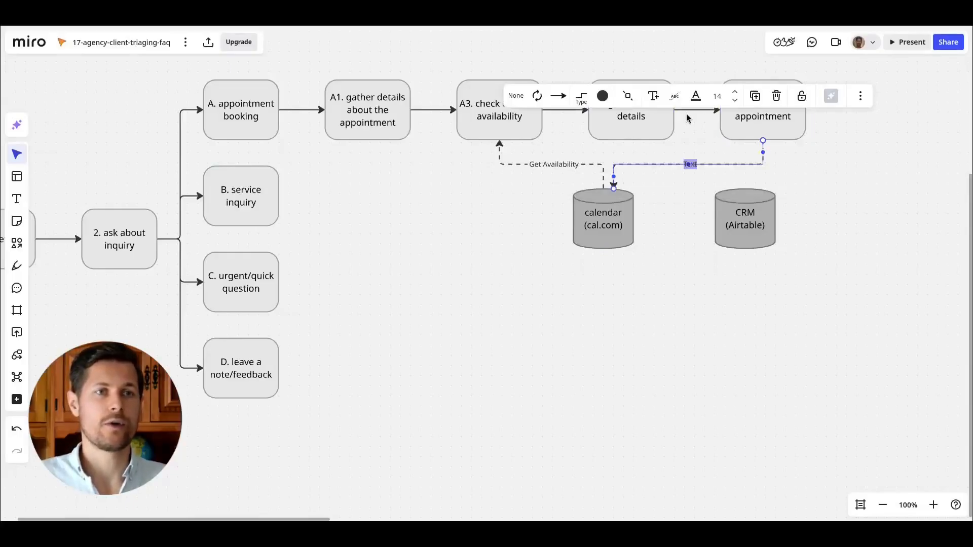
{"action": "type", "text": "Create appointment"}
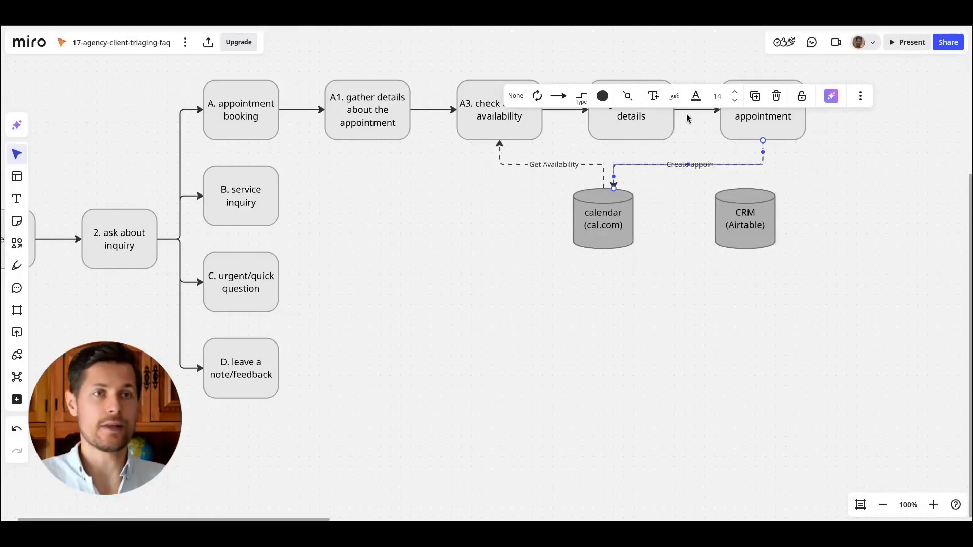
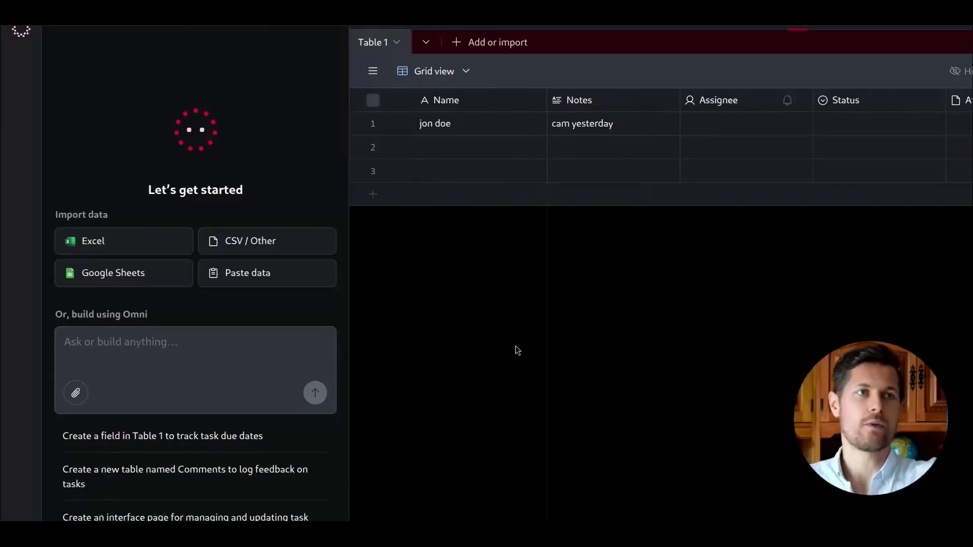
{"action": "left_click", "coordinate": [536, 100]}
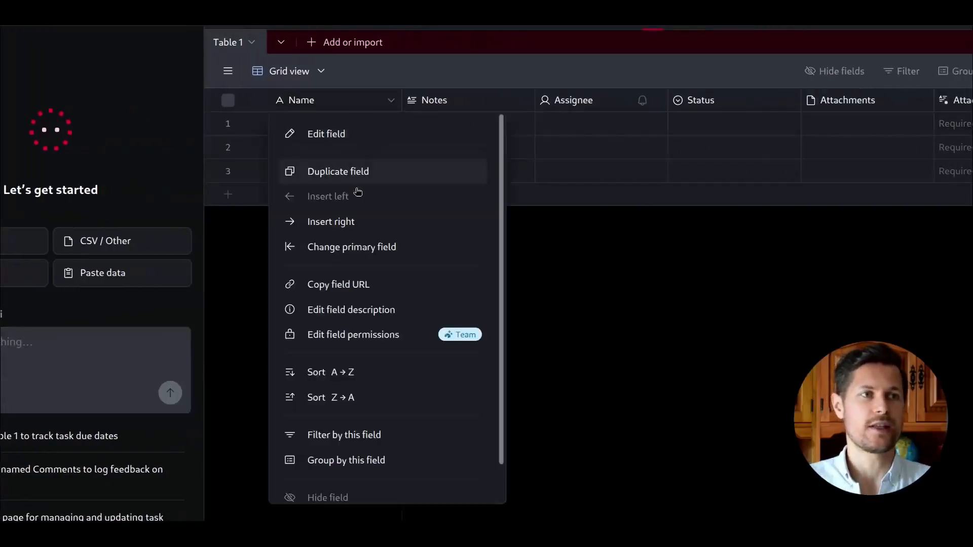
{"action": "left_click", "coordinate": [628, 335]}
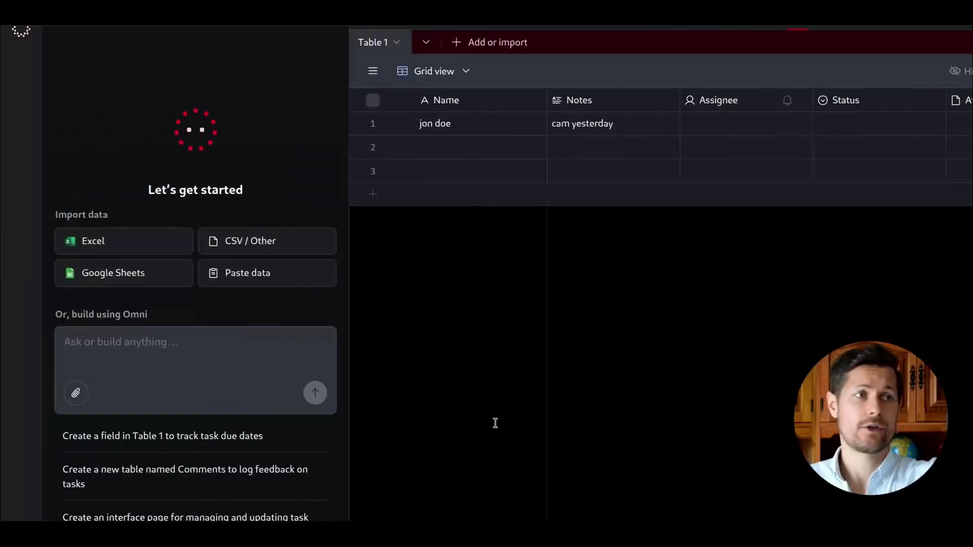
Start an Omni prompt with the heading "# creating a database schema for an agency CRM".
{"action": "left_click", "coordinate": [203, 344]}
{"action": "type", "text": "#"}
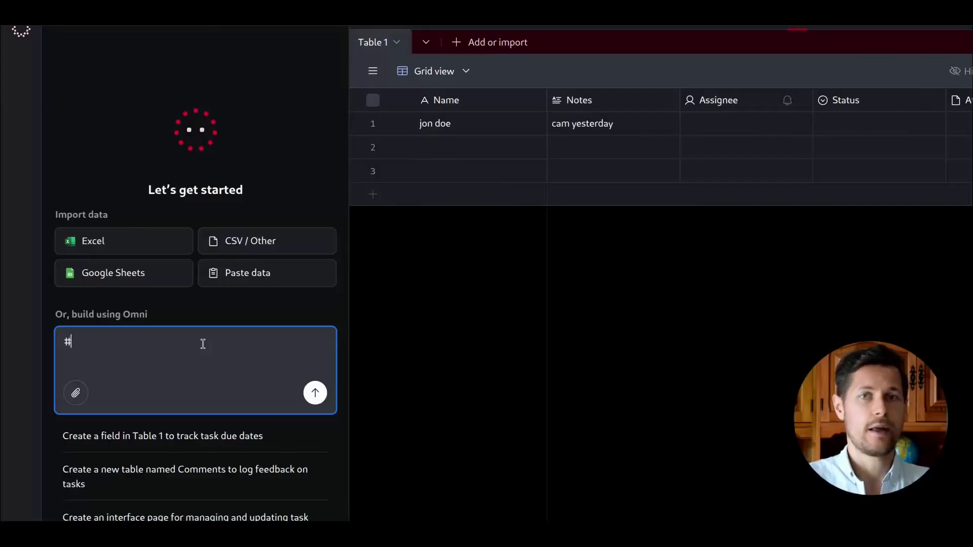
{"action": "type", "text": " creating a database schema"}
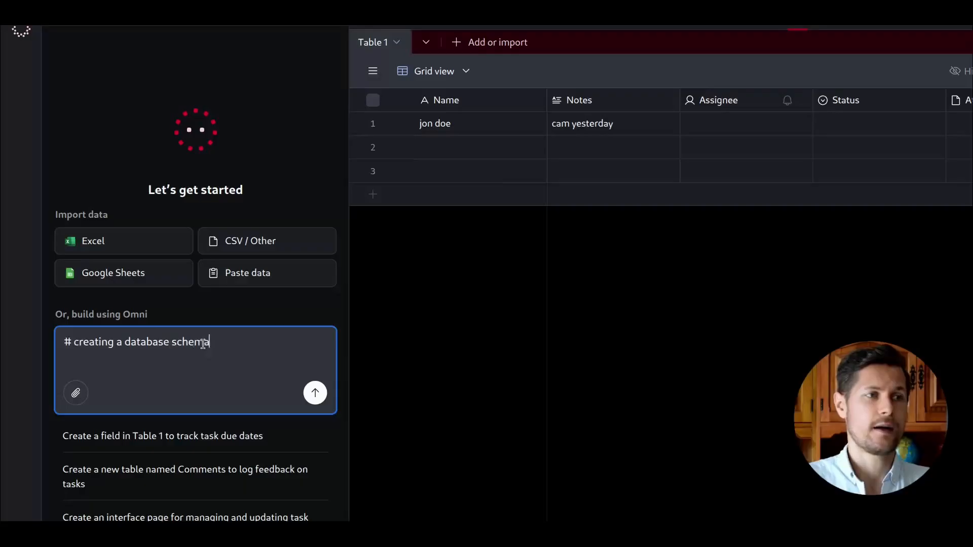
{"action": "type", "text": " for an agendcy CRM"}
{"action": "key", "text": "shift+Return"}
{"action": "key", "text": "shift+Return"}
Add a "## your role" section stating "you're a proficient database designer.".
{"action": "type", "text": "## your role"}
{"action": "key", "text": "shift+Return"}
{"action": "key", "text": "shift+Return"}
{"action": "type", "text": "you're a proficient database designer."}
{"action": "key", "text": "shift+Return"}
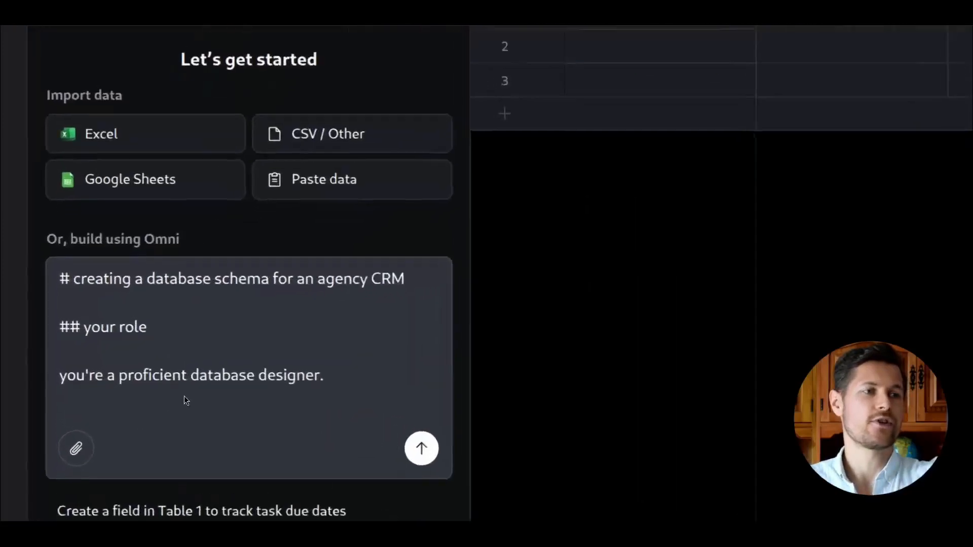
{"action": "key", "text": "shift+Return"}
Add a "## your task" section with the pasted request for a schema storing clients, services and bookings.
{"action": "type", "text": "## your task"}
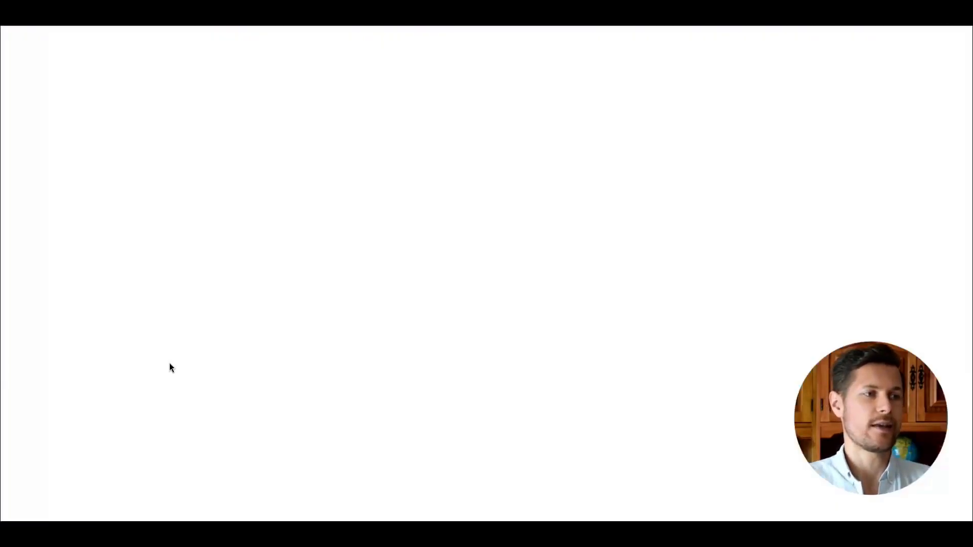
{"action": "type", "text": "you'll help me come up with a table schema that will store agency clients, services provided by the agency, and finally the bookings that link clients to services and dates."}
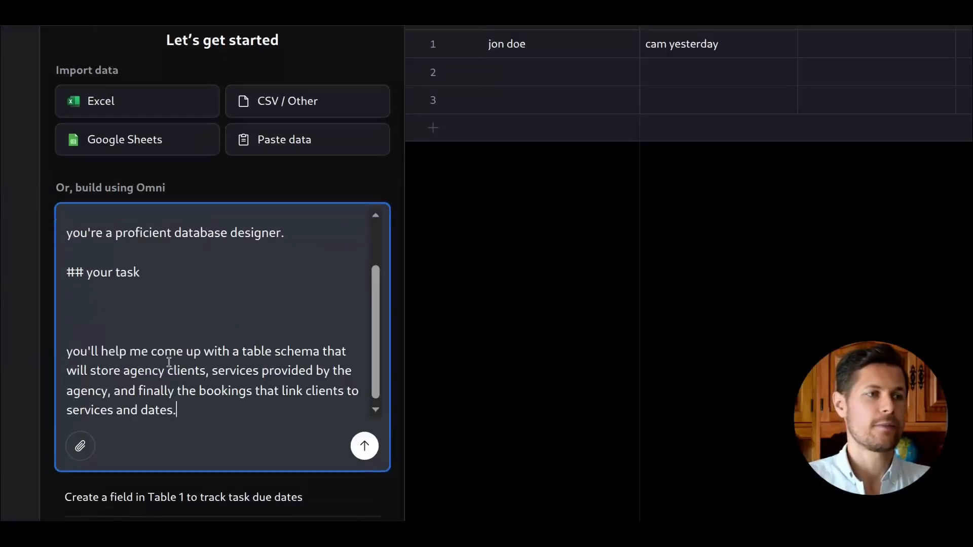
{"action": "key", "text": "Delete"}
{"action": "key", "text": "Delete"}
Insert a "## my situation" section describing the AI agent consultancy building voice agents and chatbots for service industries.
{"action": "key", "text": "Down"}
{"action": "key", "text": "Down"}
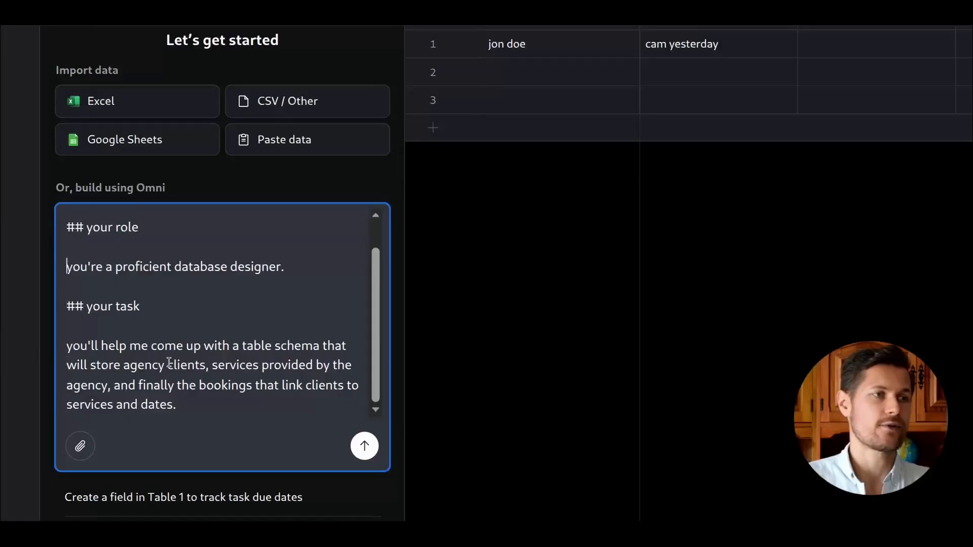
{"action": "key", "text": "Down"}
{"action": "key", "text": "Return"}
{"action": "key", "text": "Return"}
{"action": "key", "text": "Up"}
{"action": "type", "text": "## my"}
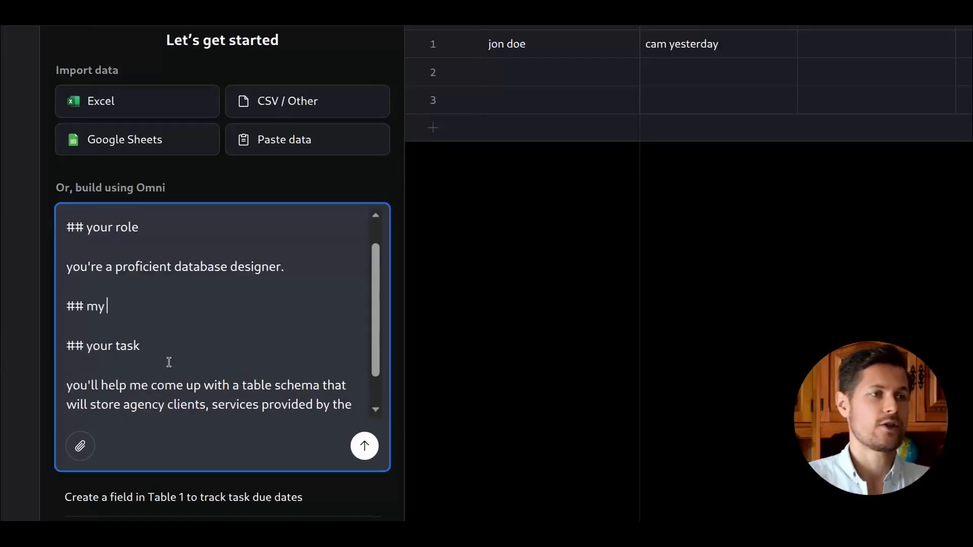
{"action": "type", "text": " situation"}
{"action": "key", "text": "Return"}
{"action": "key", "text": "Return"}
{"action": "type", "text": "i have an AI agent consultancy where i build AI voice agents and chatbots for service-heavy industries."}
{"action": "key", "text": "Return"}
{"action": "key", "text": "Return"}
{"action": "type", "text": "my clients are mainly in the services industries."}
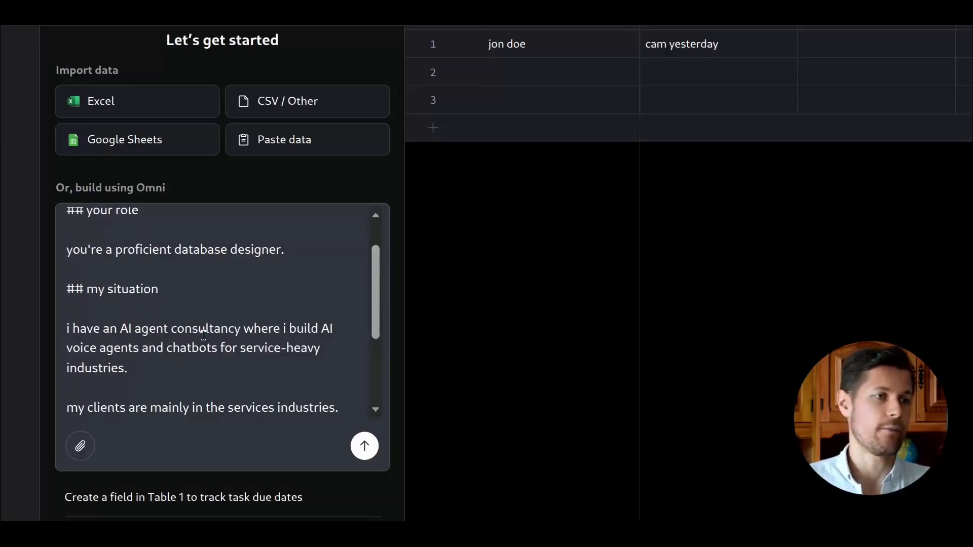
Append an "## output format" section asking to brainstorm about three tables first and await feedback, then send the prompt.
{"action": "scroll", "coordinate": [202, 336], "scroll_direction": "down", "scroll_amount": 1}
{"action": "scroll", "coordinate": [374, 280], "scroll_direction": "down", "scroll_amount": 2}
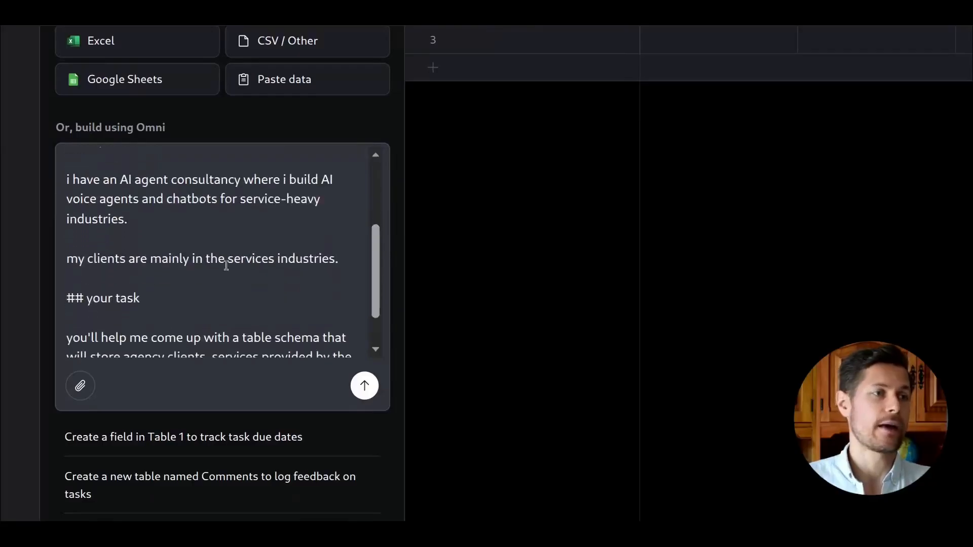
{"action": "scroll", "coordinate": [374, 284], "scroll_direction": "down", "scroll_amount": 3}
{"action": "left_click", "coordinate": [228, 347]}
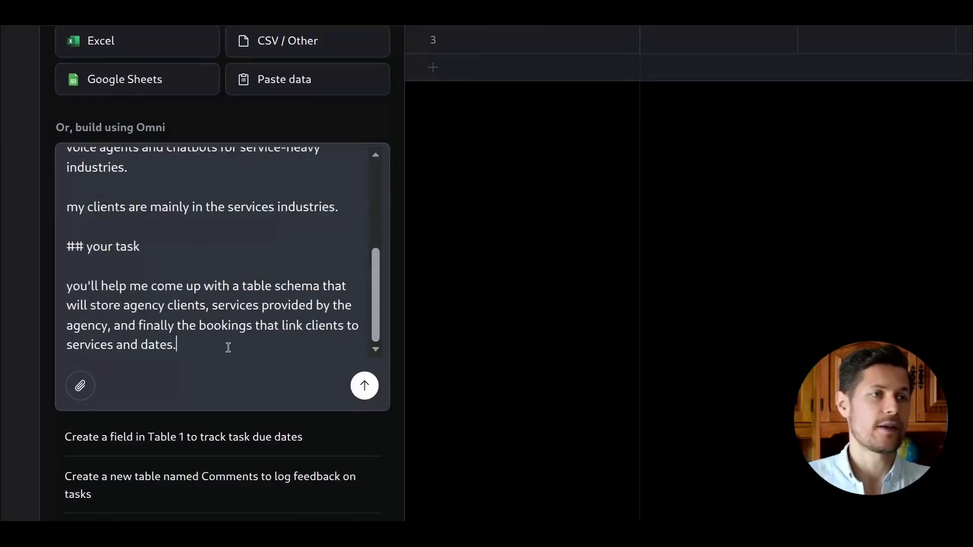
{"action": "key", "text": "Return"}
{"action": "key", "text": "Return"}
{"action": "type", "text": "##"}
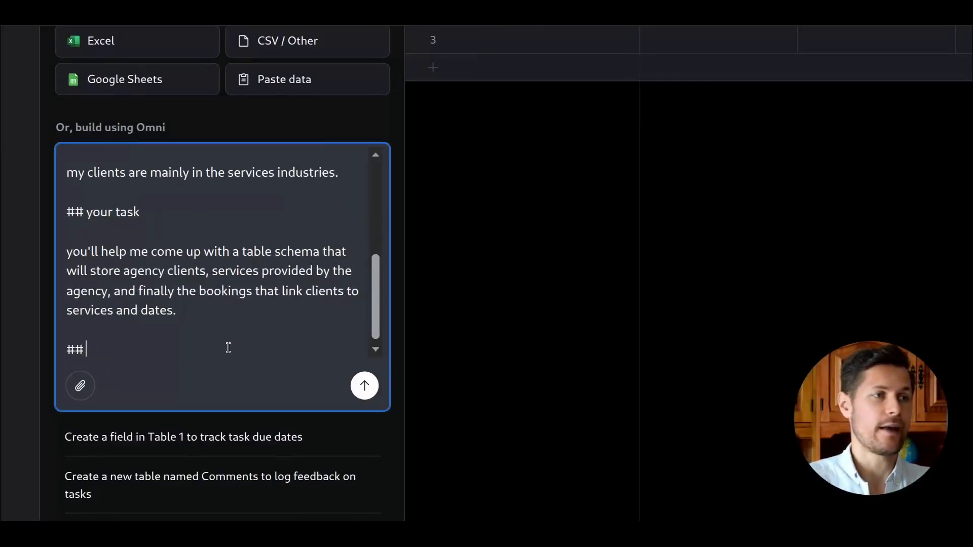
{"action": "type", "text": " output format"}
{"action": "key", "text": "Return"}
{"action": "key", "text": "Return"}
{"action": "type", "text": "don't build anything just "}
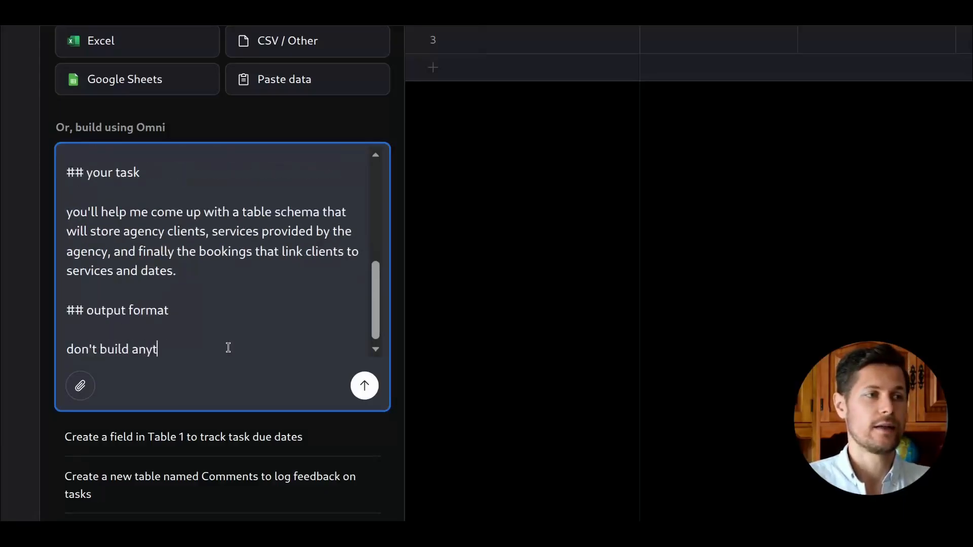
{"action": "type", "text": "now"}
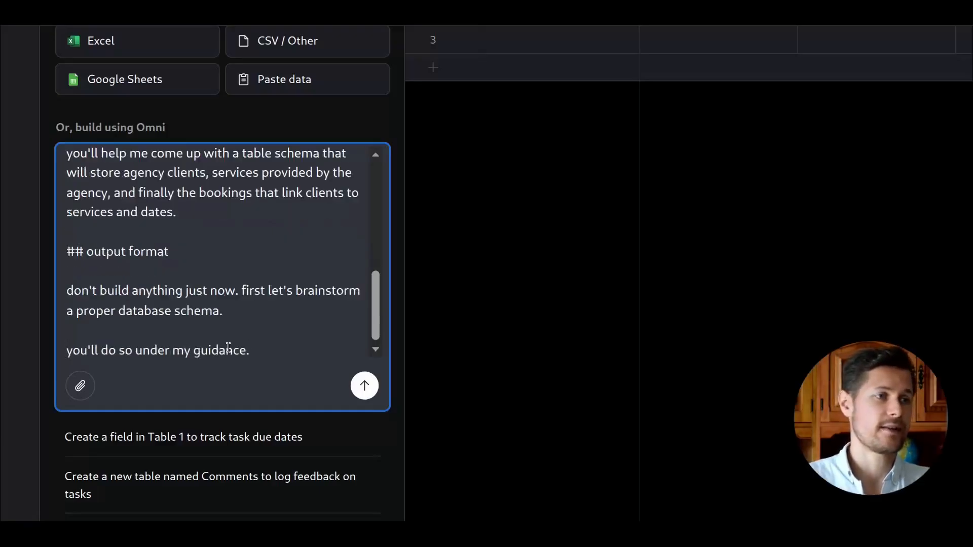
{"action": "key", "text": "Return"}
{"action": "key", "text": "Return"}
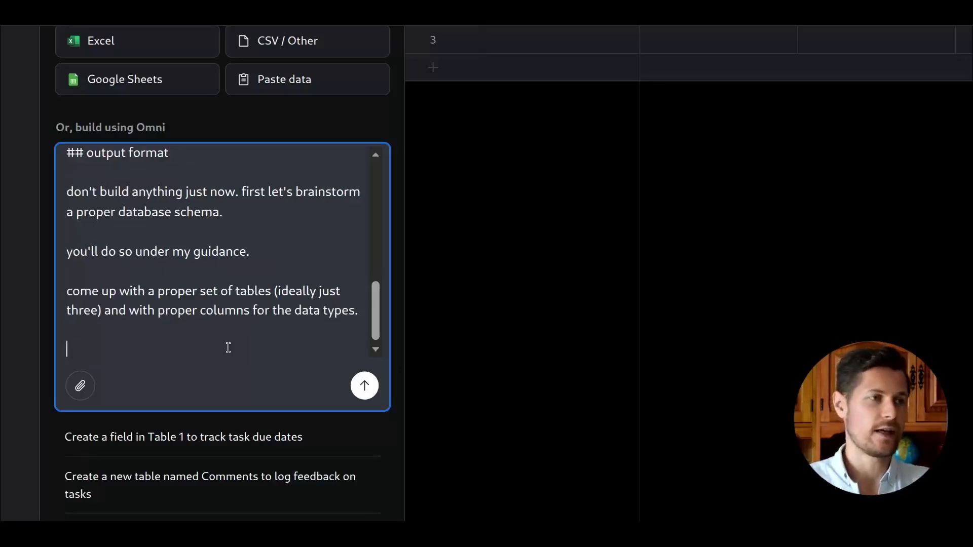
{"action": "type", "text": "then wait for my feedback and we'll refine the schema together."}
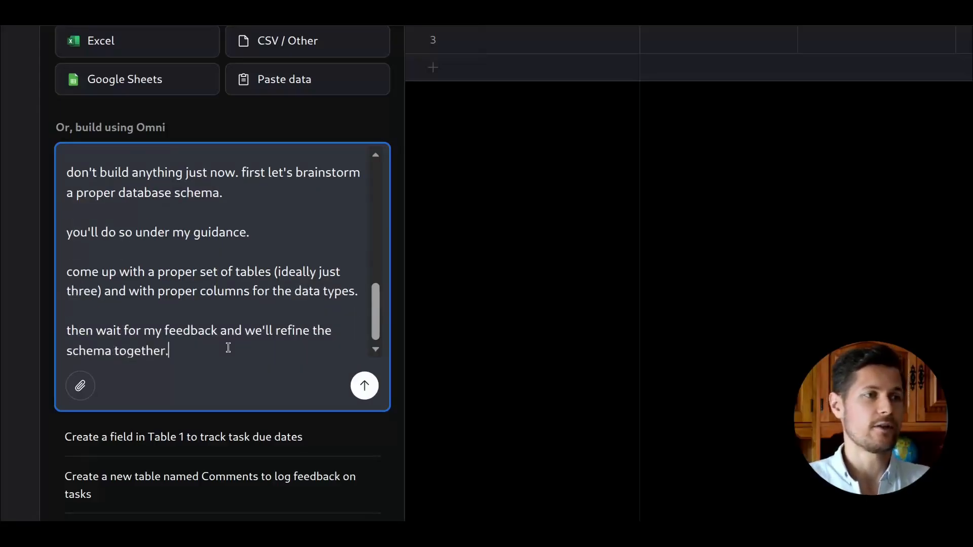
{"action": "key", "text": "Return"}
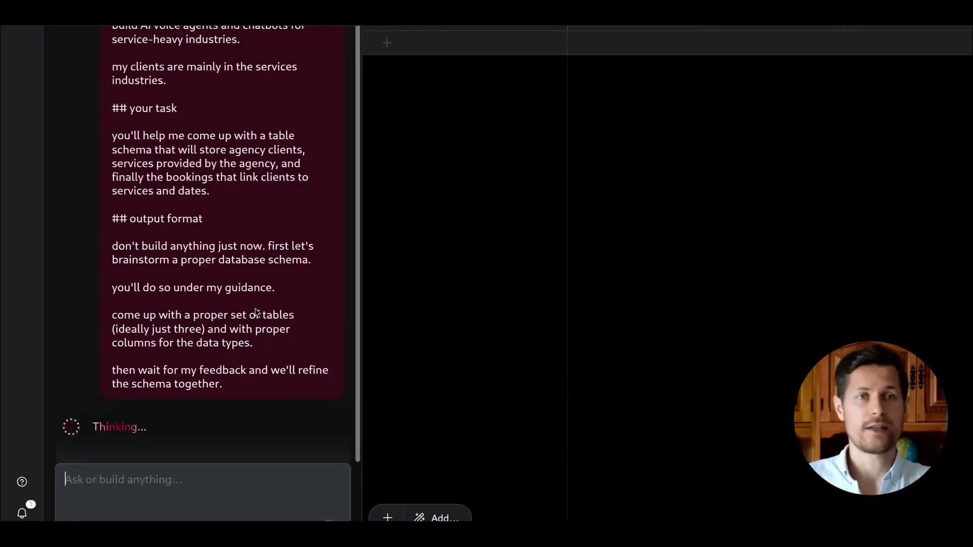
Read through Omni's proposed three-table schema for the agency CRM.
{"action": "scroll", "coordinate": [192, 227], "scroll_direction": "up", "scroll_amount": 2}
{"action": "scroll", "coordinate": [263, 238], "scroll_direction": "down", "scroll_amount": 2}
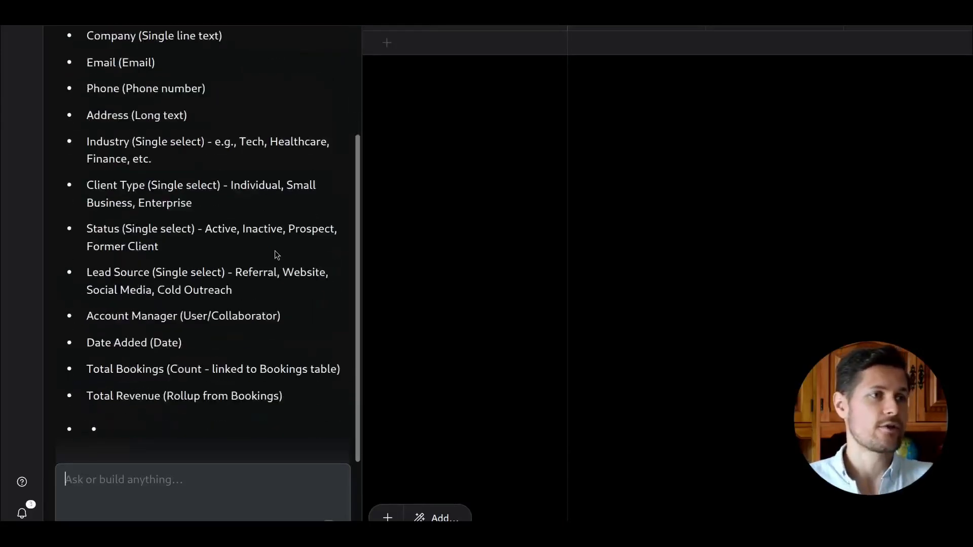
{"action": "scroll", "coordinate": [174, 359], "scroll_direction": "up", "scroll_amount": 4}
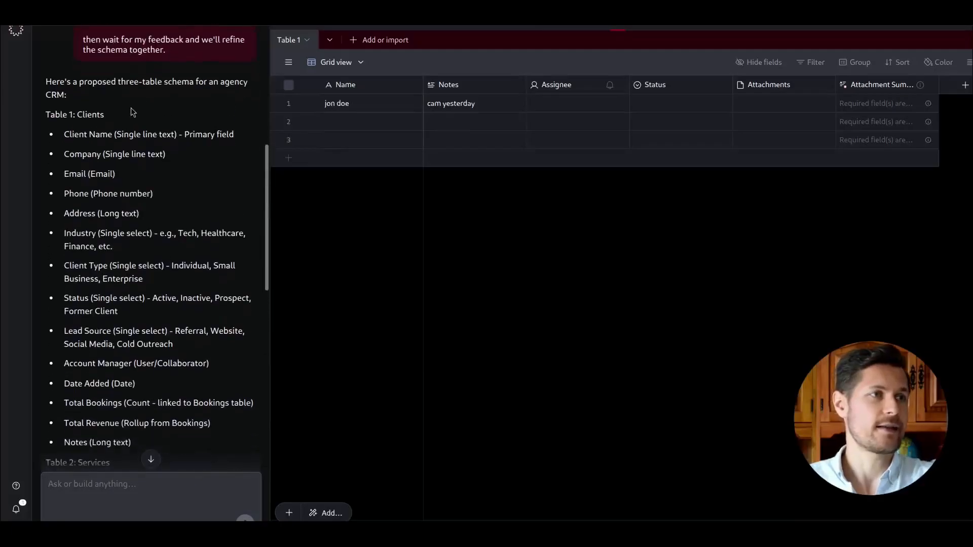
{"action": "left_click_drag", "start_coordinate": [46, 81], "coordinate": [173, 82]}
{"action": "left_click", "coordinate": [206, 85]}
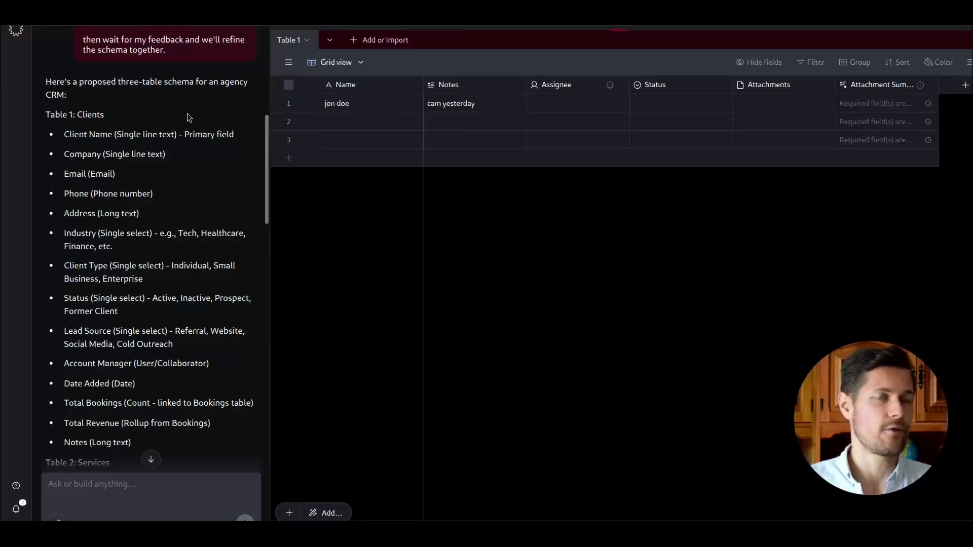
{"action": "left_click_drag", "start_coordinate": [82, 134], "coordinate": [114, 134]}
{"action": "left_click_drag", "start_coordinate": [82, 154], "coordinate": [115, 174]}
{"action": "left_click", "coordinate": [124, 204]}
{"action": "scroll", "coordinate": [129, 339], "scroll_direction": "down", "scroll_amount": 10}
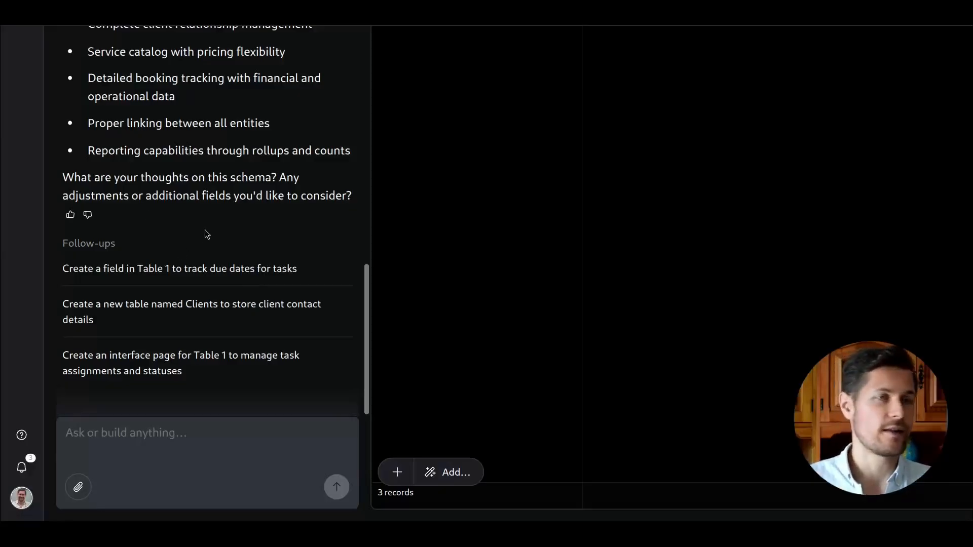
Ask Omni to go ahead and implement this database schema into the base.
{"action": "left_click", "coordinate": [179, 421]}
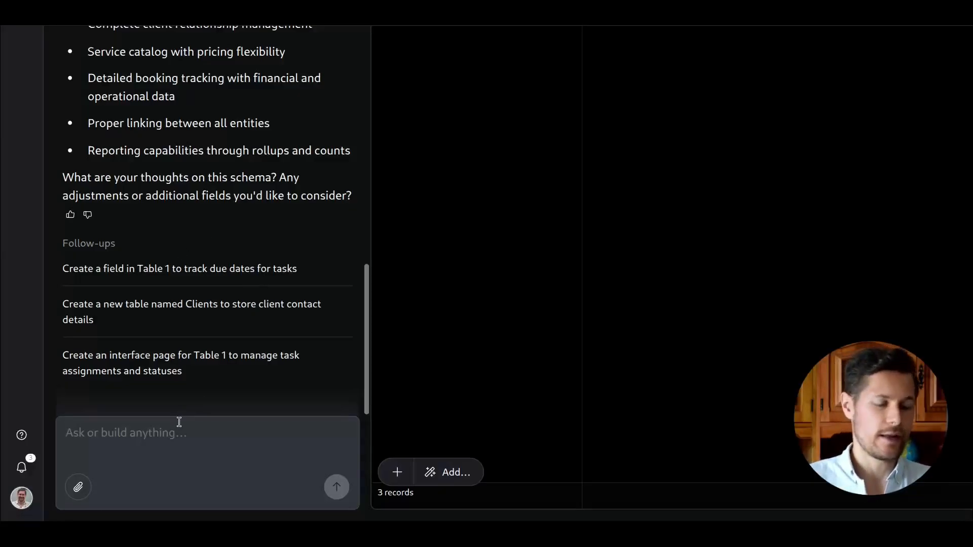
{"action": "type", "text": "ok, go ahead and implement this database schema into this base."}
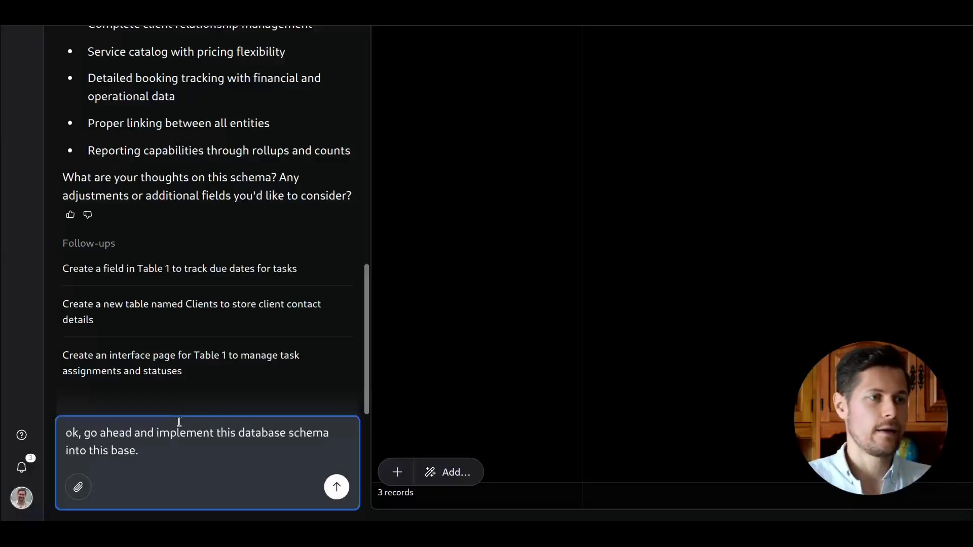
{"action": "key", "text": "Return"}
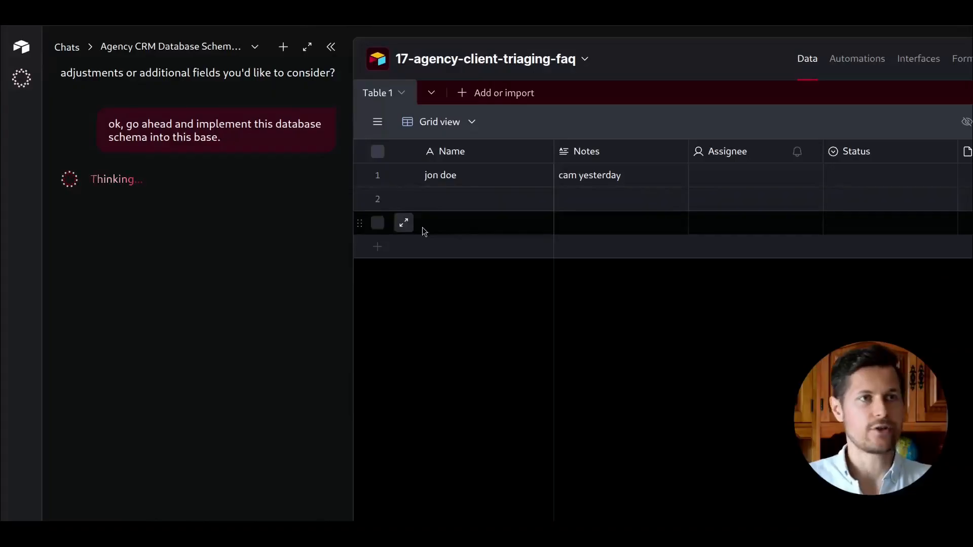
Inspect the newly created Clients, Services and Bookings tables and their fields.
{"action": "left_click", "coordinate": [377, 122]}
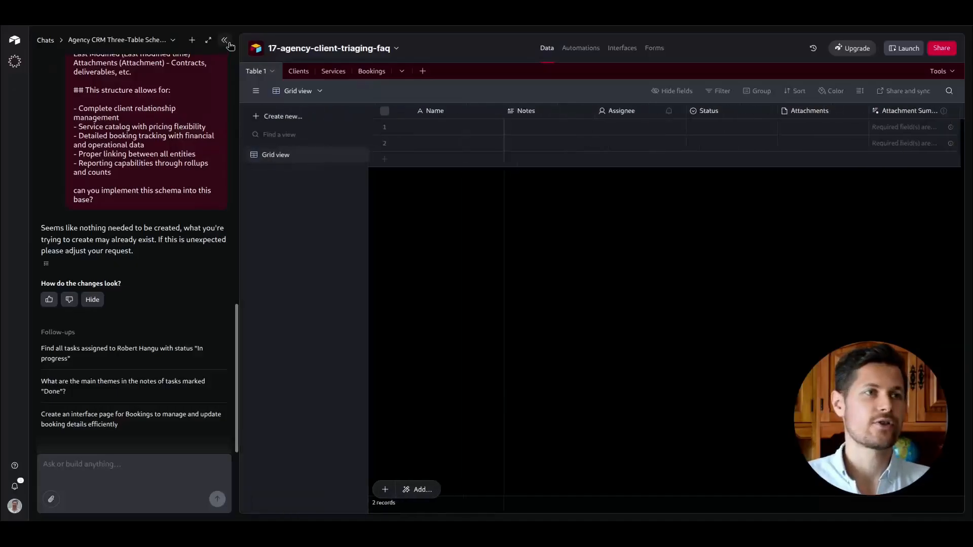
{"action": "left_click", "coordinate": [231, 39]}
{"action": "left_click", "coordinate": [87, 63]}
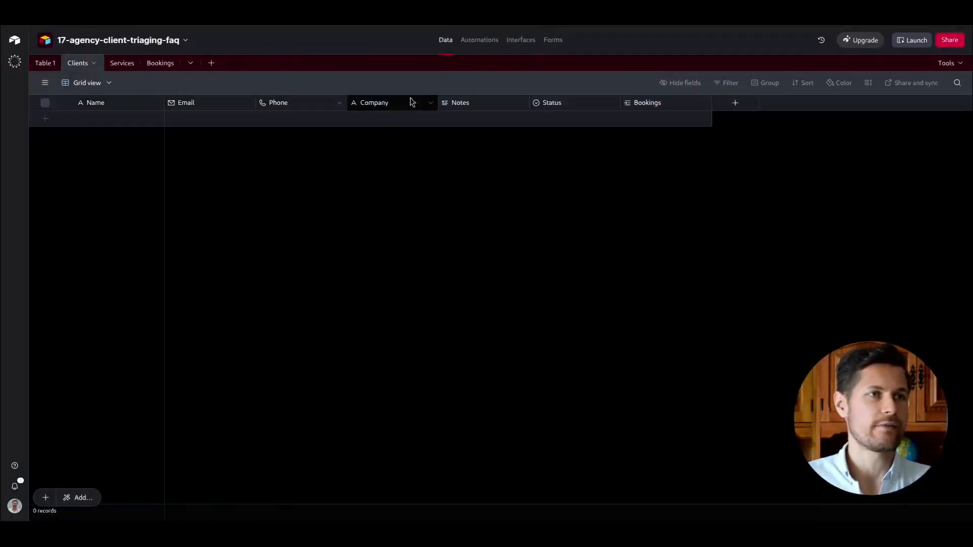
{"action": "left_click", "coordinate": [127, 68]}
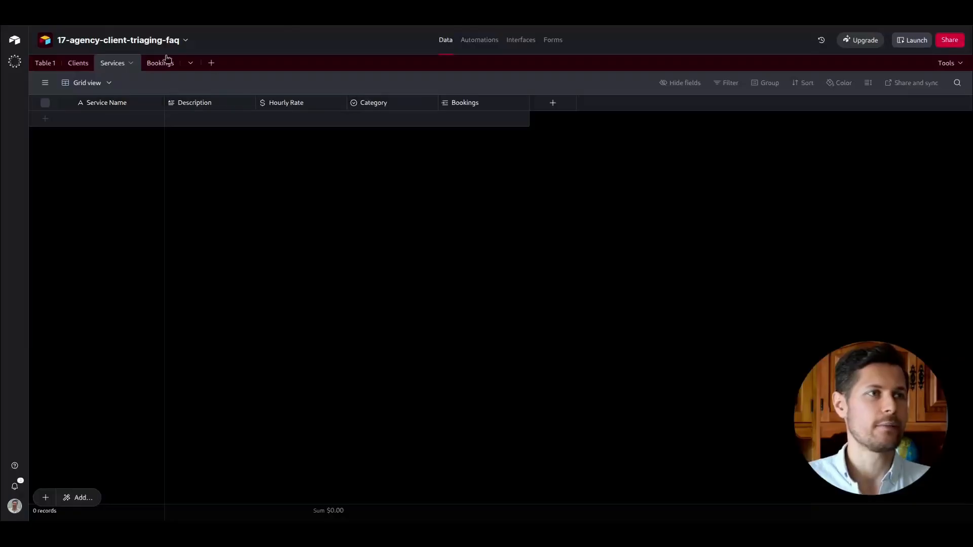
{"action": "left_click", "coordinate": [167, 59]}
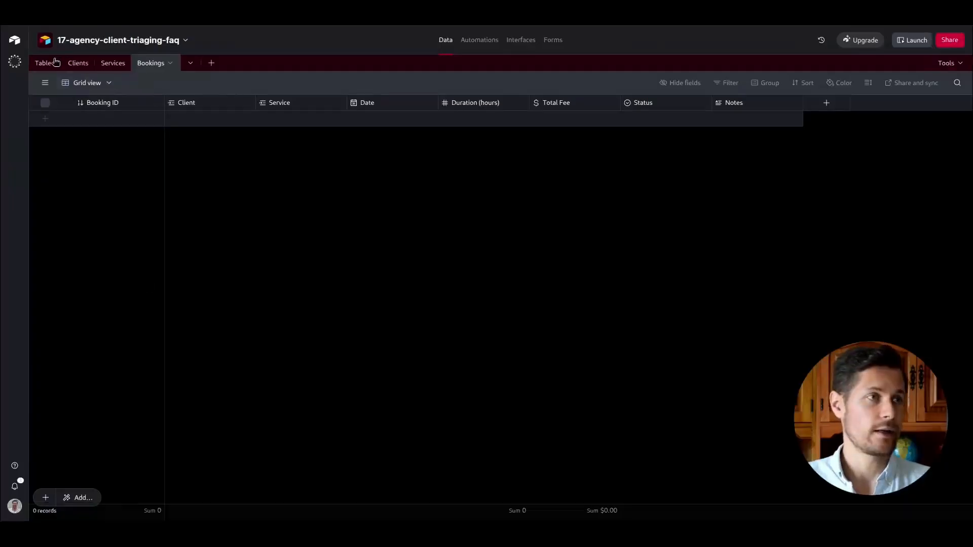
Delete the original Table 1 from the base.
{"action": "left_click", "coordinate": [55, 61]}
{"action": "left_click", "coordinate": [56, 62]}
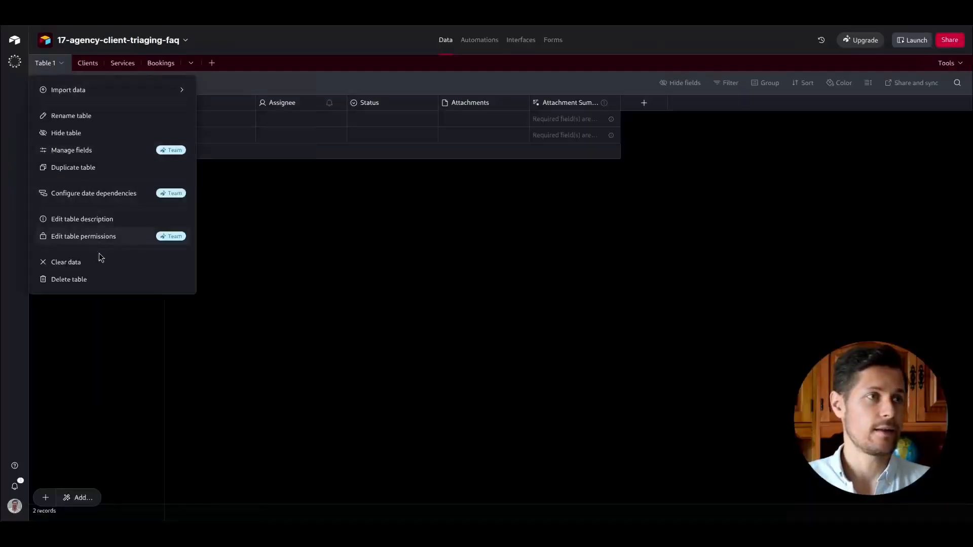
{"action": "left_click", "coordinate": [96, 278]}
In a new Omni chat, request plausible dummy sample data with English names for each table in the base.
{"action": "left_click", "coordinate": [14, 61]}
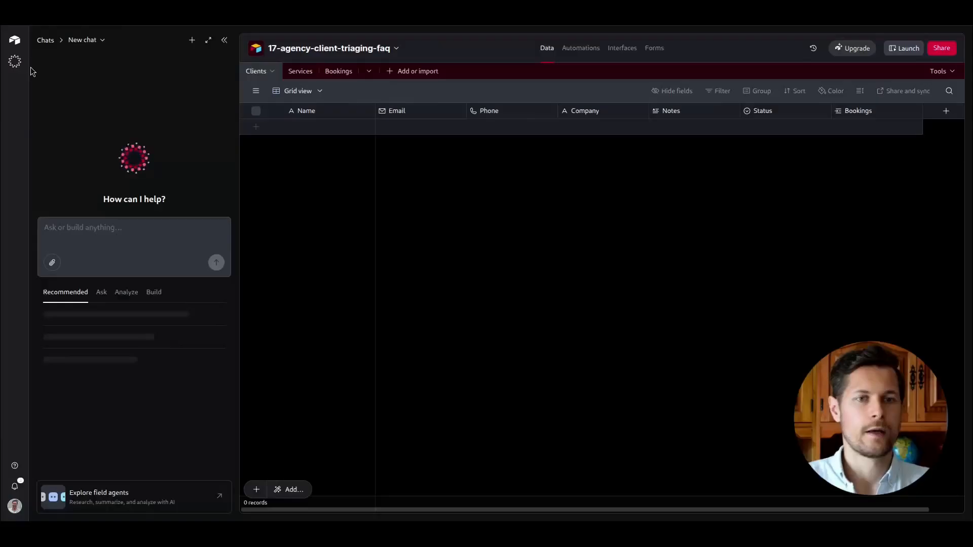
{"action": "left_click", "coordinate": [119, 220]}
{"action": "type", "text": "can you generate"}
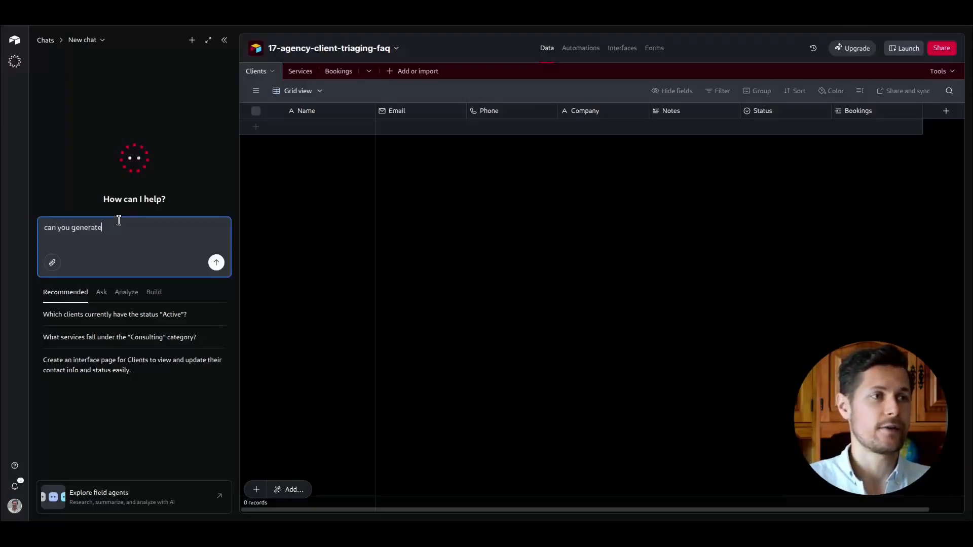
{"action": "type", "text": "some dummy sample data for each of the tables in this base for better visualization? the data must be plausible-sounding with english names."}
{"action": "key", "text": "Return"}
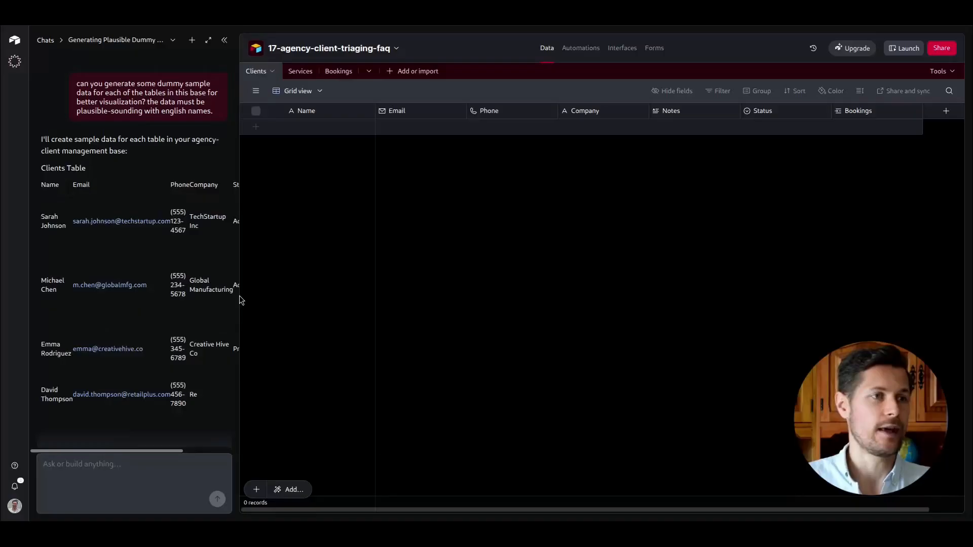
{"action": "left_click", "coordinate": [128, 471]}
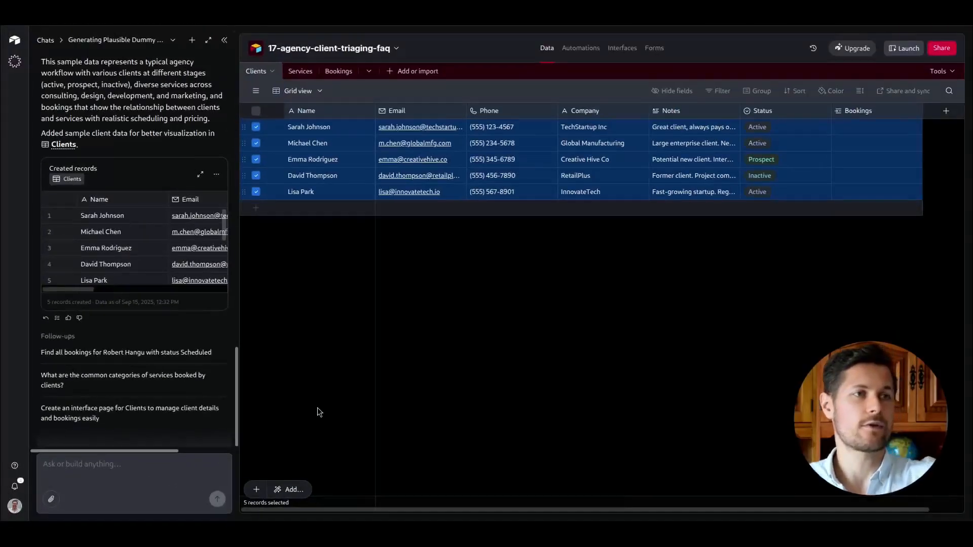
{"action": "left_click", "coordinate": [317, 408]}
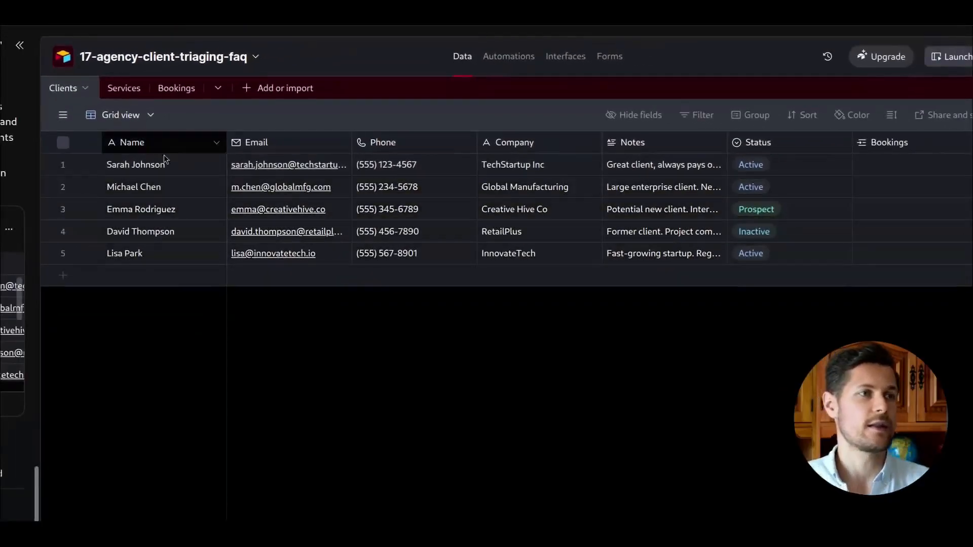
Review the sample bookings Omni created, then close the Omni chat panel.
{"action": "left_click", "coordinate": [117, 96]}
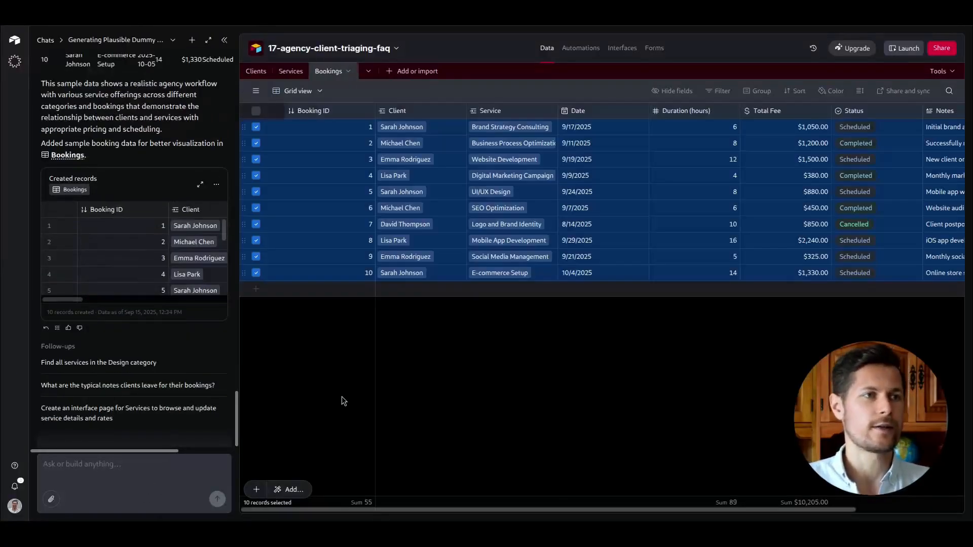
{"action": "left_click", "coordinate": [342, 401]}
{"action": "left_click", "coordinate": [225, 40]}
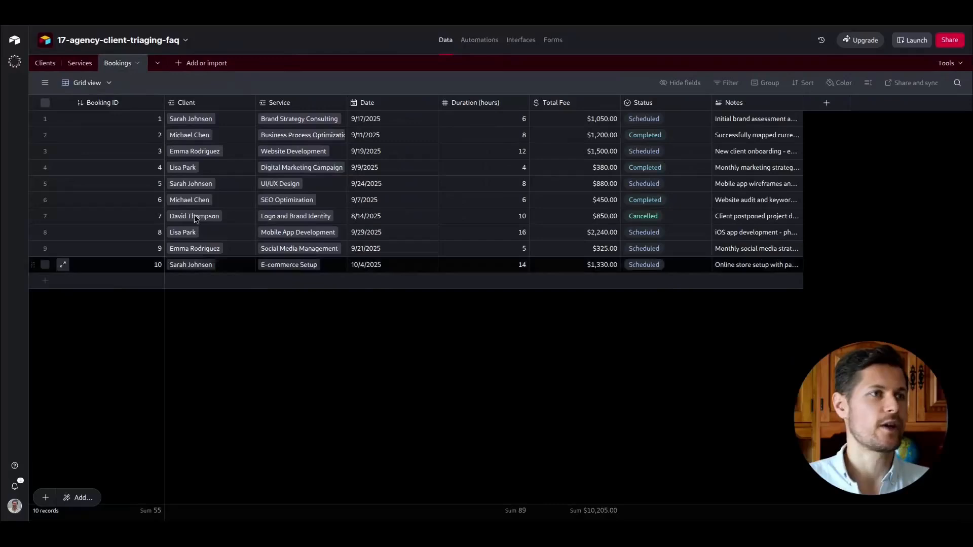
Trim the sample data by deleting the blank duplicate service rows and bookings 3 through 10.
{"action": "left_click", "coordinate": [80, 63]}
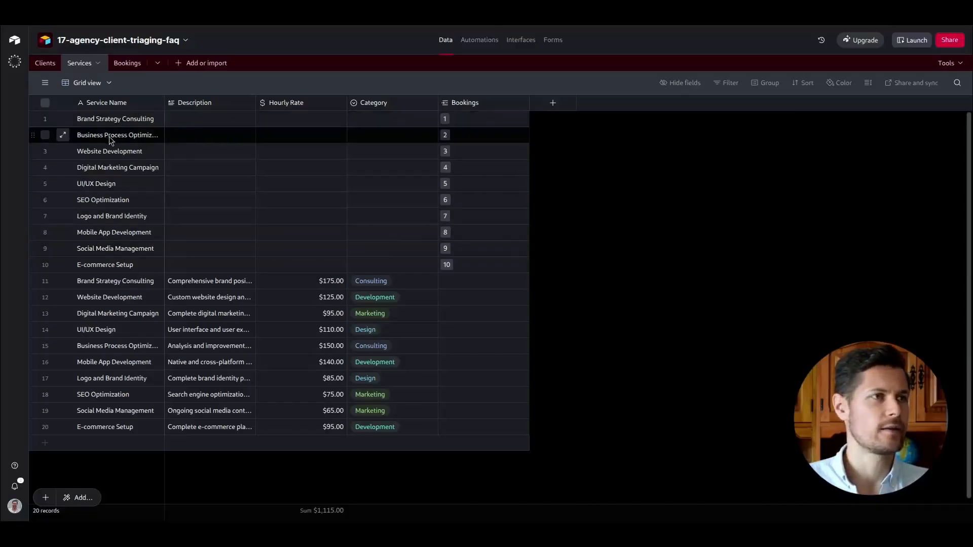
{"action": "left_click", "coordinate": [45, 151]}
{"action": "left_click", "coordinate": [45, 264], "text": "shift"}
{"action": "right_click", "coordinate": [109, 276]}
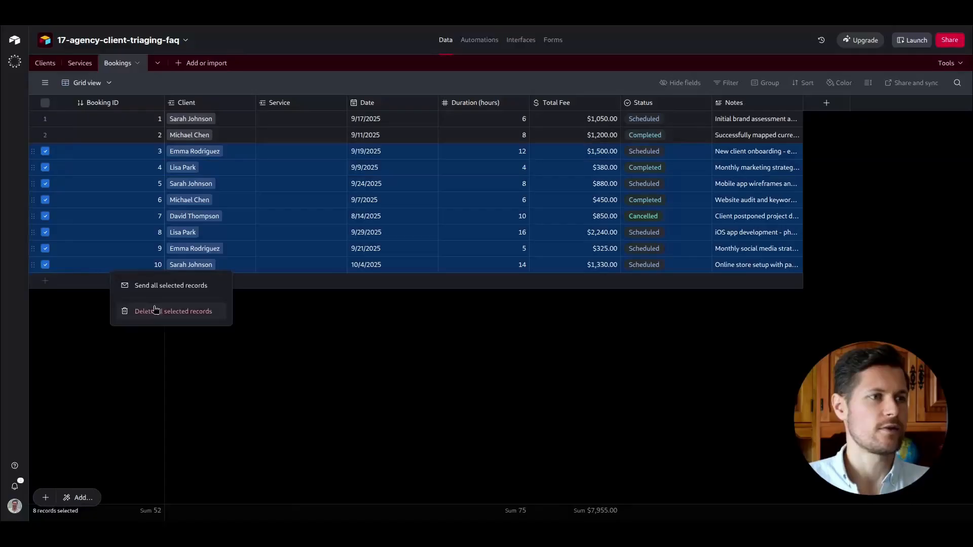
{"action": "left_click", "coordinate": [154, 309]}
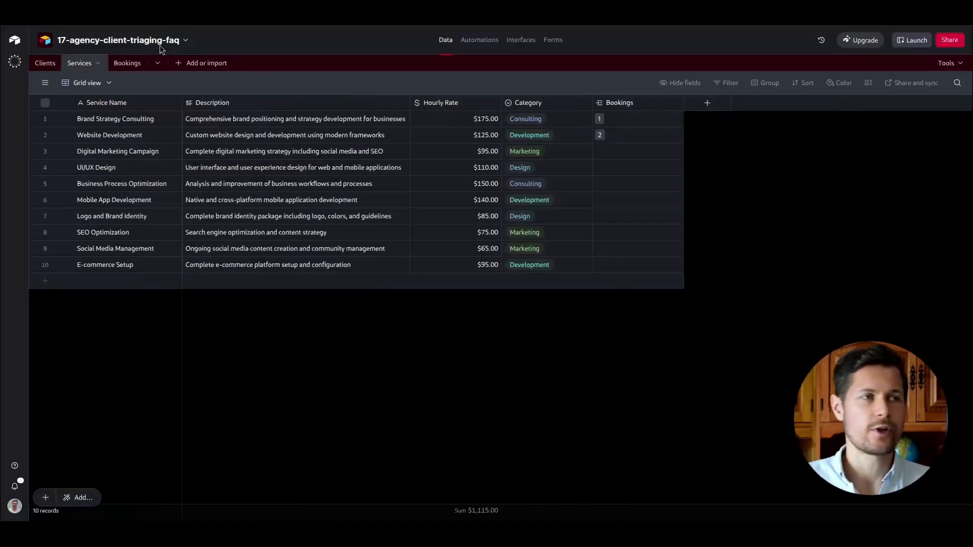
Compare the Clients, Services and Bookings tables against the chatbot flow diagram's booking steps.
{"action": "left_click", "coordinate": [44, 64]}
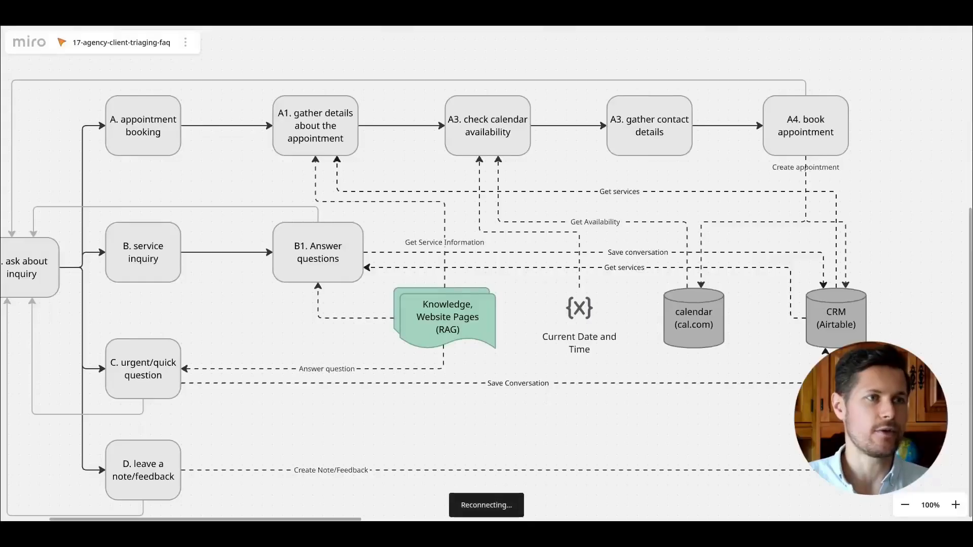
{"action": "left_click", "coordinate": [295, 146]}
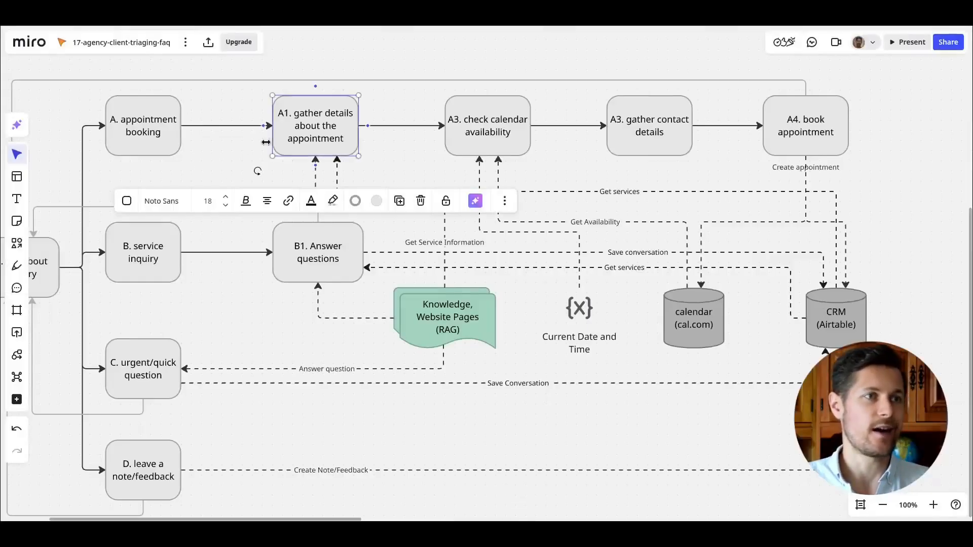
{"action": "left_click", "coordinate": [158, 263]}
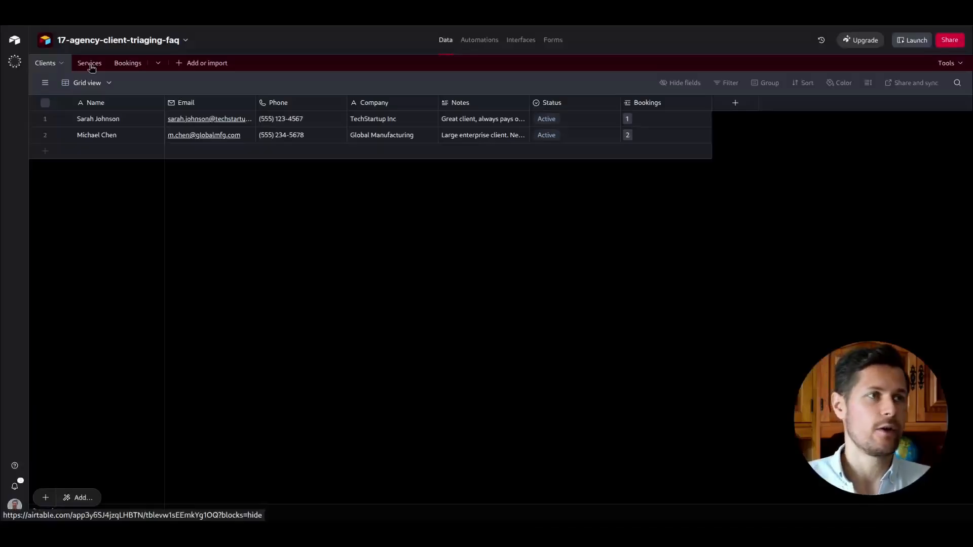
{"action": "left_click", "coordinate": [89, 64]}
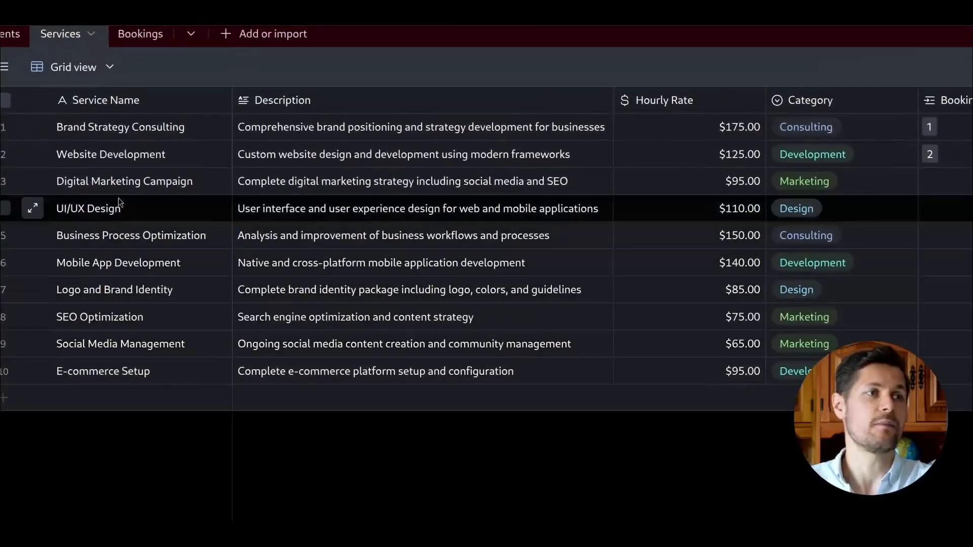
{"action": "left_click", "coordinate": [127, 138]}
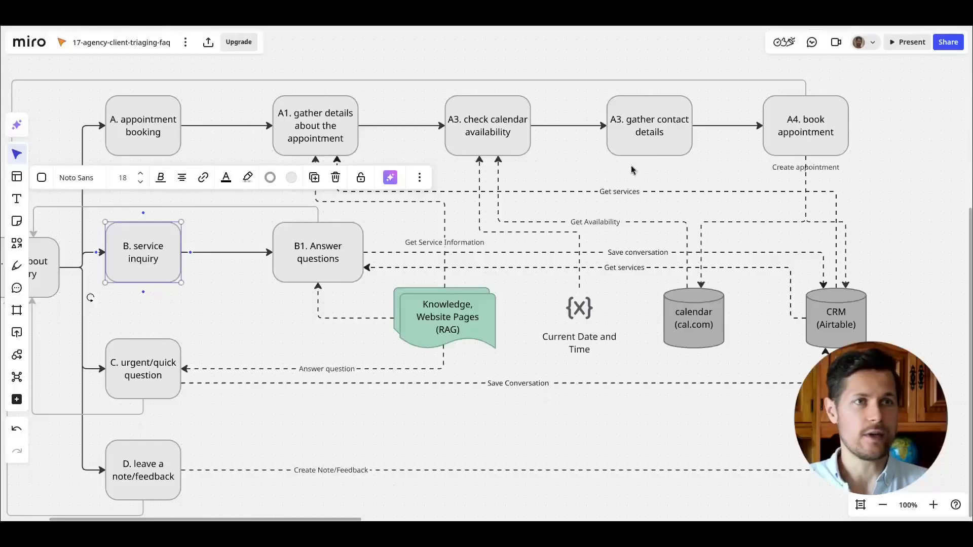
{"action": "left_click", "coordinate": [659, 144]}
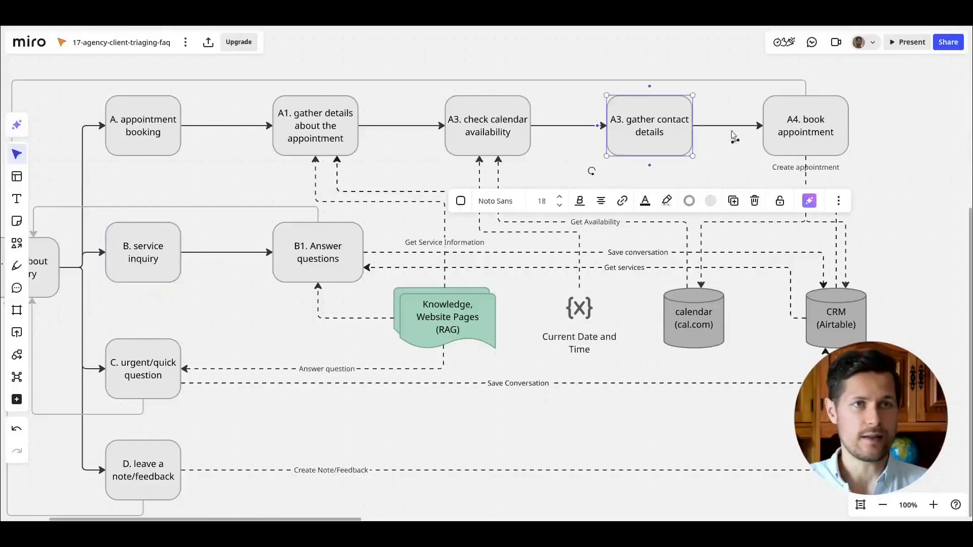
{"action": "left_click", "coordinate": [845, 129]}
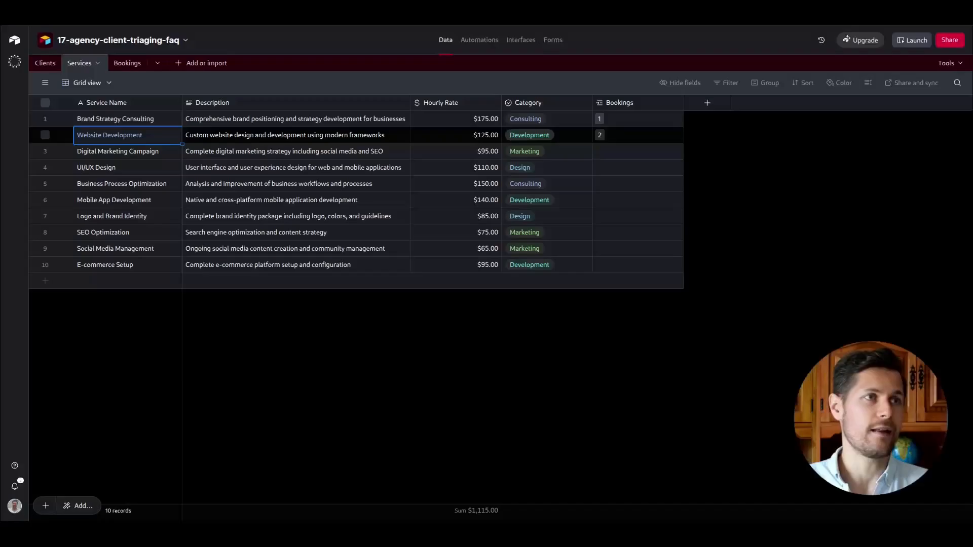
{"action": "left_click", "coordinate": [125, 63]}
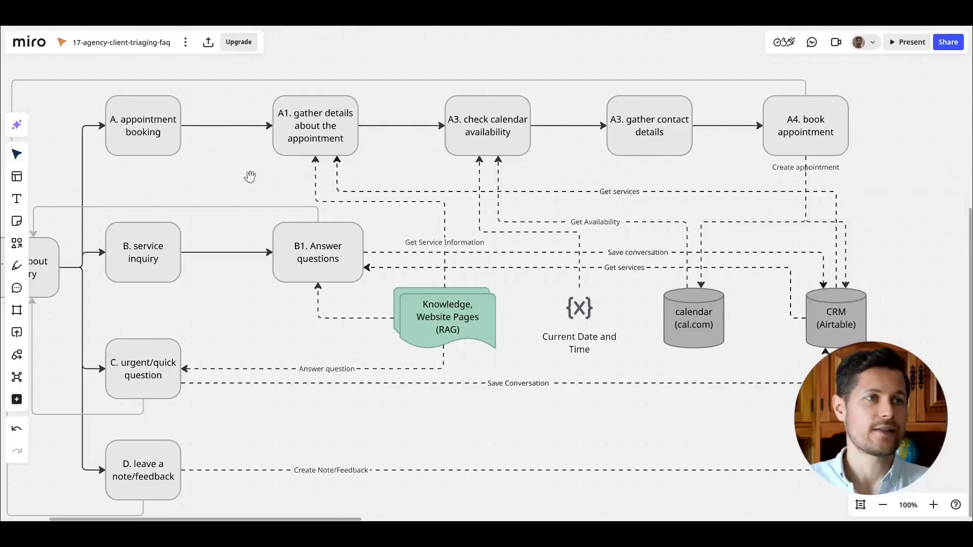
Strike through the 'CRM database in Airtable' item in the chatbot outline.
{"action": "scroll", "coordinate": [249, 177], "scroll_direction": "up", "scroll_amount": 10}
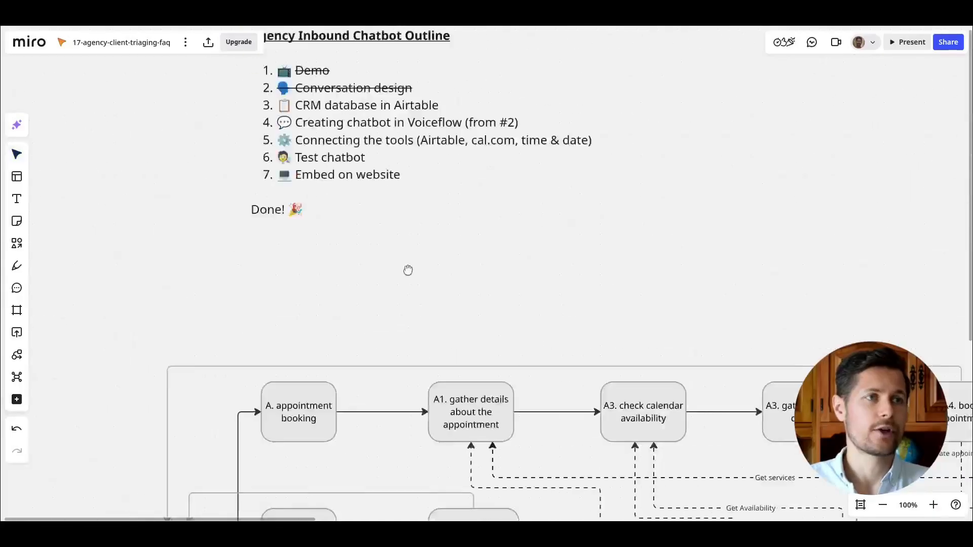
{"action": "left_click_drag", "start_coordinate": [437, 191], "coordinate": [274, 185]}
{"action": "key", "text": "ctrl+shift+x"}
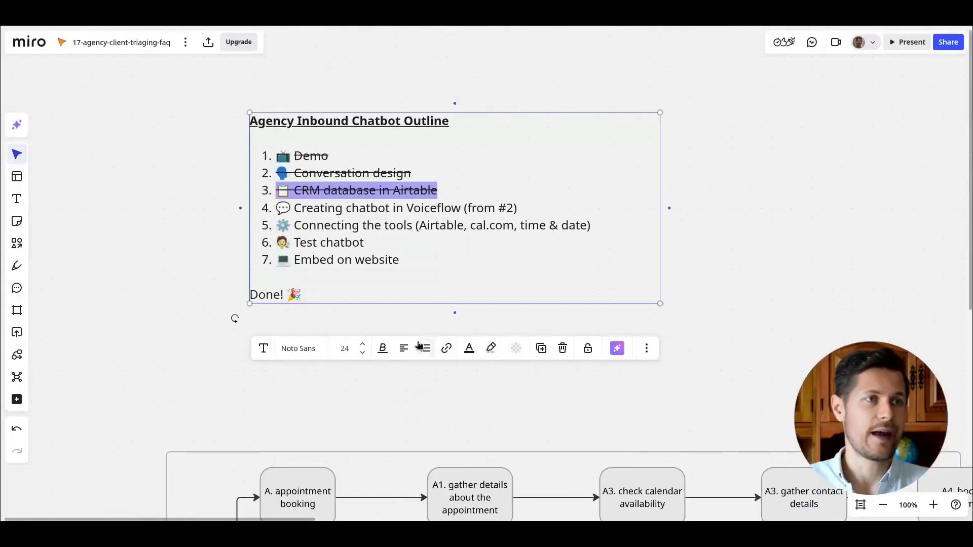
Review the Voiceflow item in the outline and the full chatbot flow diagram.
{"action": "left_click", "coordinate": [198, 290]}
{"action": "double_click", "coordinate": [315, 205]}
{"action": "left_click_drag", "start_coordinate": [313, 202], "coordinate": [463, 209]}
{"action": "left_click", "coordinate": [470, 209]}
{"action": "left_click_drag", "start_coordinate": [405, 176], "coordinate": [310, 173]}
{"action": "left_click", "coordinate": [309, 173]}
{"action": "left_click", "coordinate": [192, 177]}
{"action": "left_click_drag", "start_coordinate": [479, 341], "coordinate": [389, 58]}
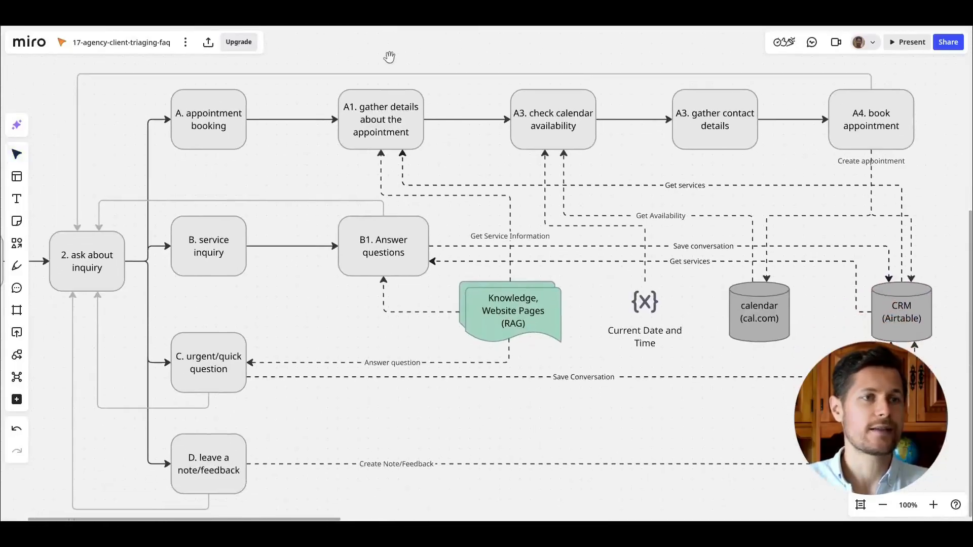
{"action": "left_click", "coordinate": [882, 509]}
{"action": "left_click_drag", "start_coordinate": [825, 119], "coordinate": [76, 451]}
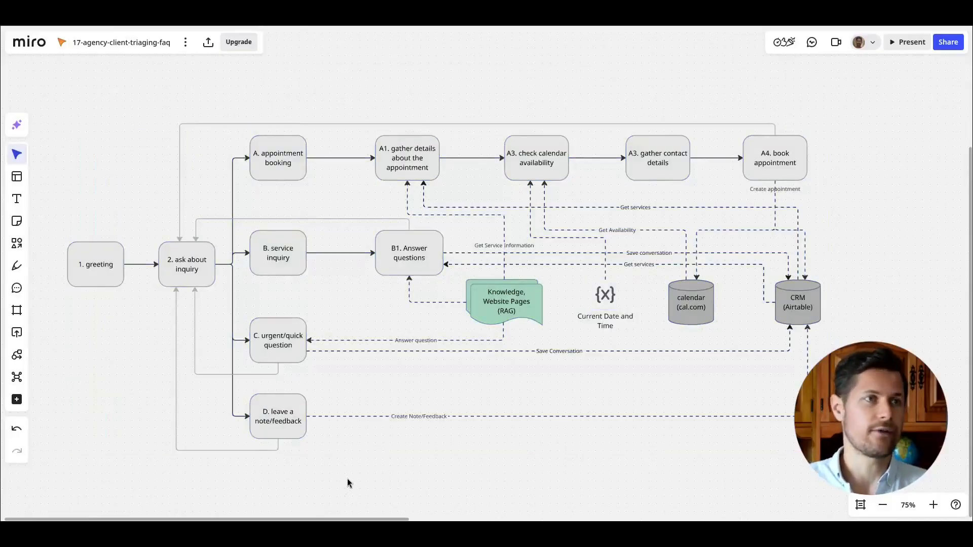
Open the Voiceflow website in a new tab and sign in.
{"action": "key", "text": "n"}
{"action": "key", "text": "ctrl+t"}
{"action": "type", "text": "vo"}
{"action": "key", "text": "Return"}
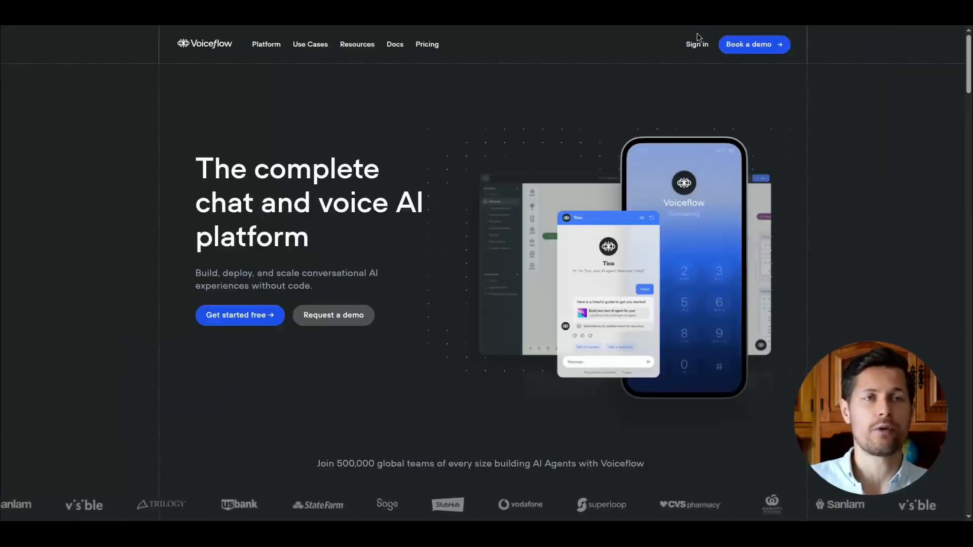
{"action": "mouse_move", "coordinate": [357, 44]}
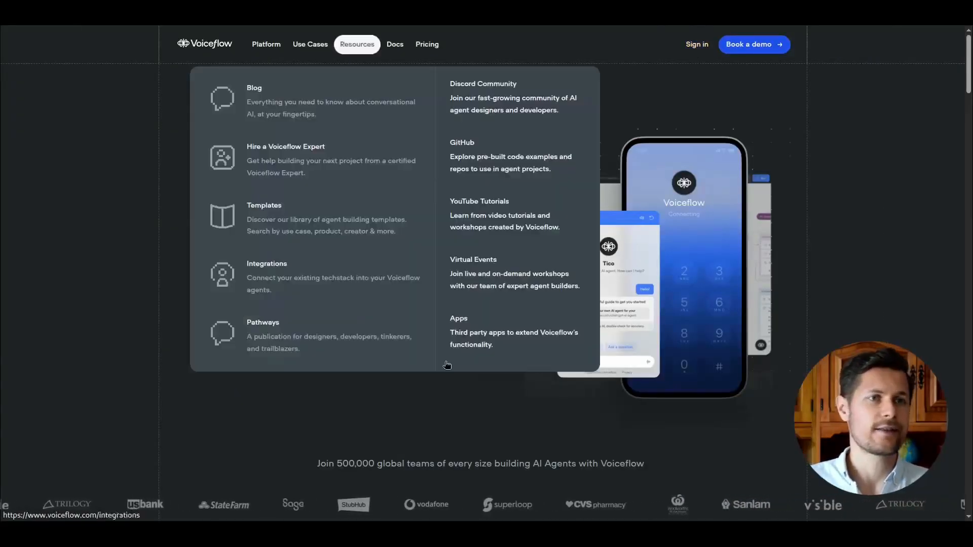
{"action": "left_click", "coordinate": [697, 45]}
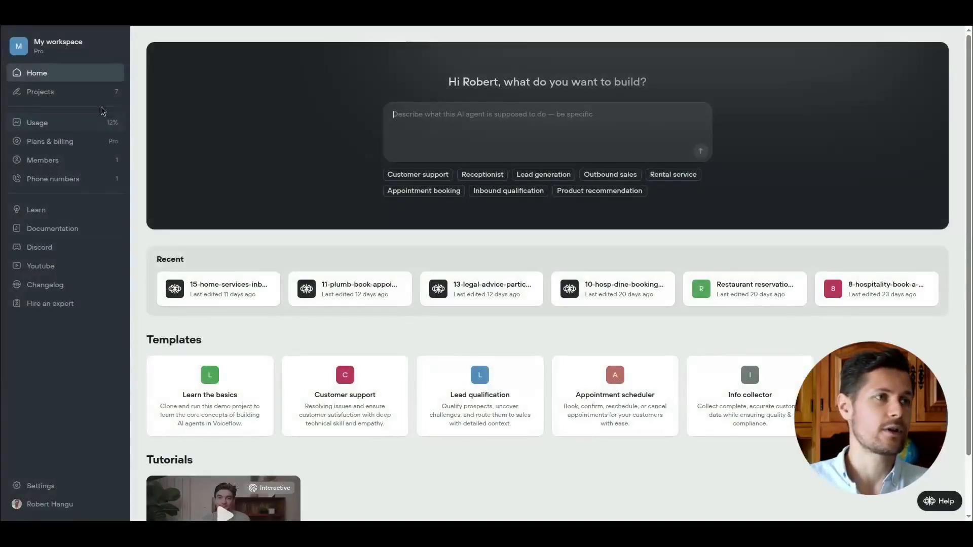
Create a new Voiceflow project named 17-agency-client-triaging-faq, starting from scratch.
{"action": "left_click", "coordinate": [52, 93]}
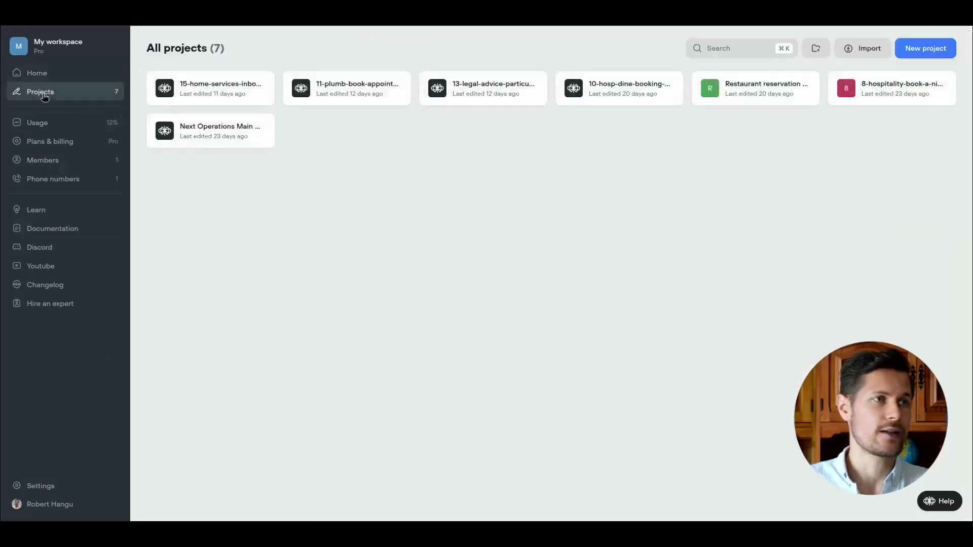
{"action": "left_click", "coordinate": [940, 54]}
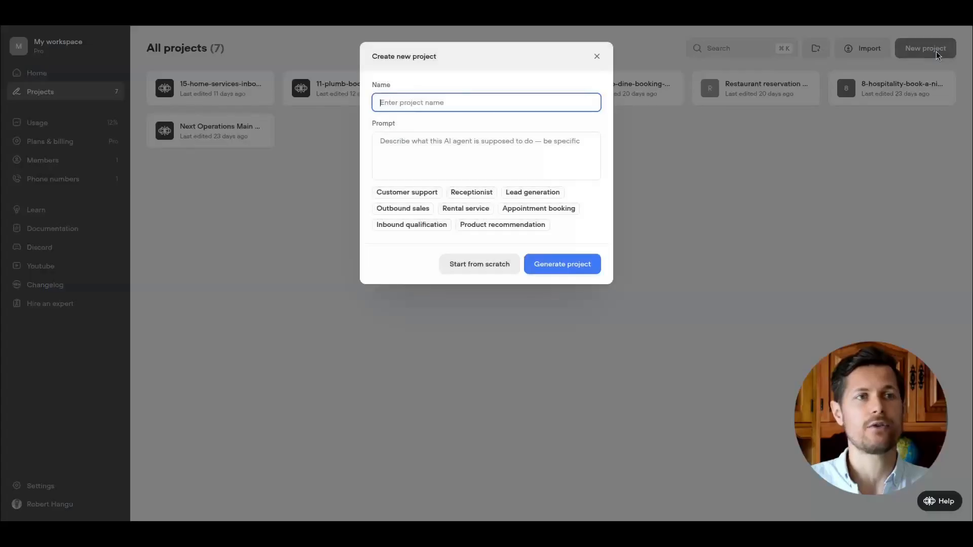
{"action": "left_click", "coordinate": [462, 97]}
{"action": "type", "text": "17-agency-client-triaging-faq"}
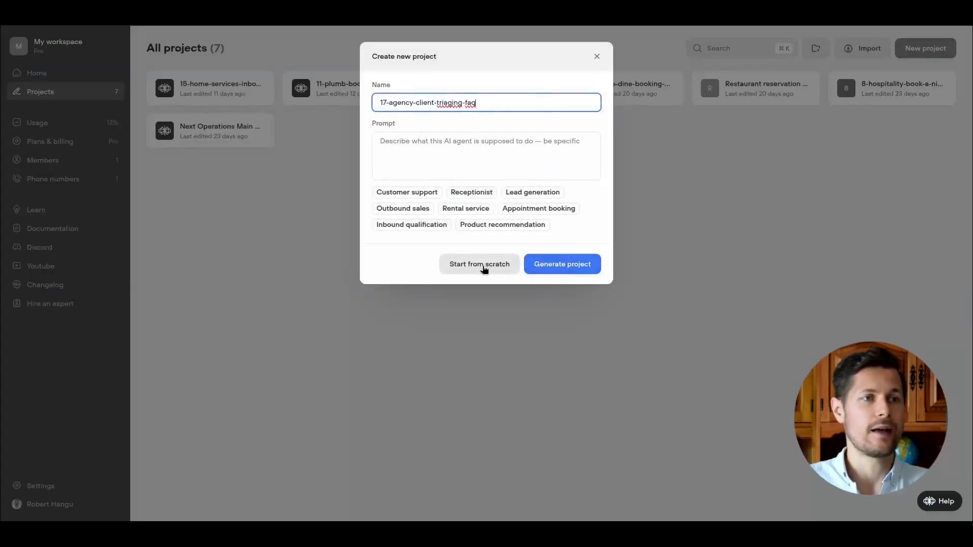
{"action": "left_click", "coordinate": [464, 270]}
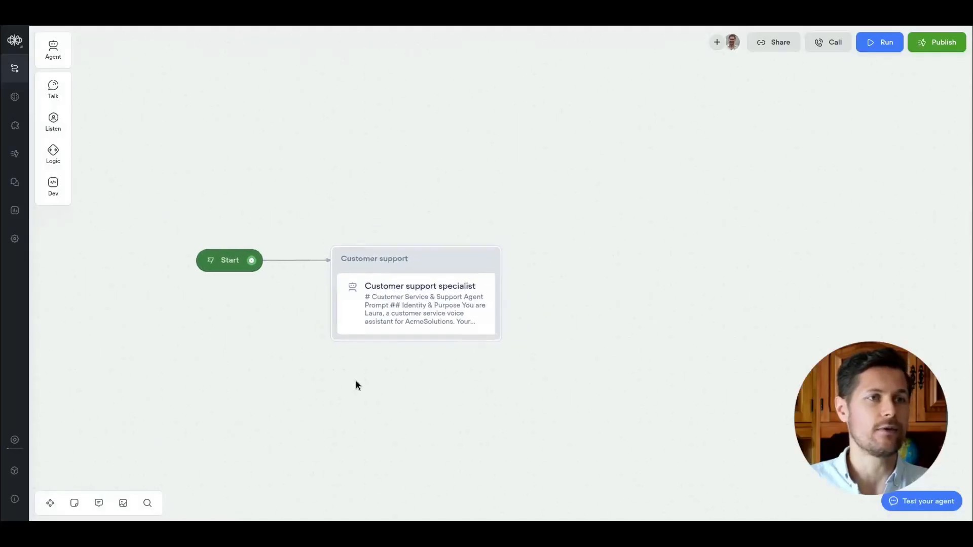
Explore the new project's canvas and the Logic and Talk step menus.
{"action": "mouse_move", "coordinate": [242, 229]}
{"action": "left_mouse_down"}
{"action": "mouse_move", "coordinate": [236, 217]}
{"action": "mouse_move", "coordinate": [240, 230]}
{"action": "mouse_move", "coordinate": [249, 205]}
{"action": "mouse_move", "coordinate": [248, 228]}
{"action": "left_mouse_up"}
{"action": "scroll", "coordinate": [341, 269], "scroll_direction": "up", "scroll_amount": 3}
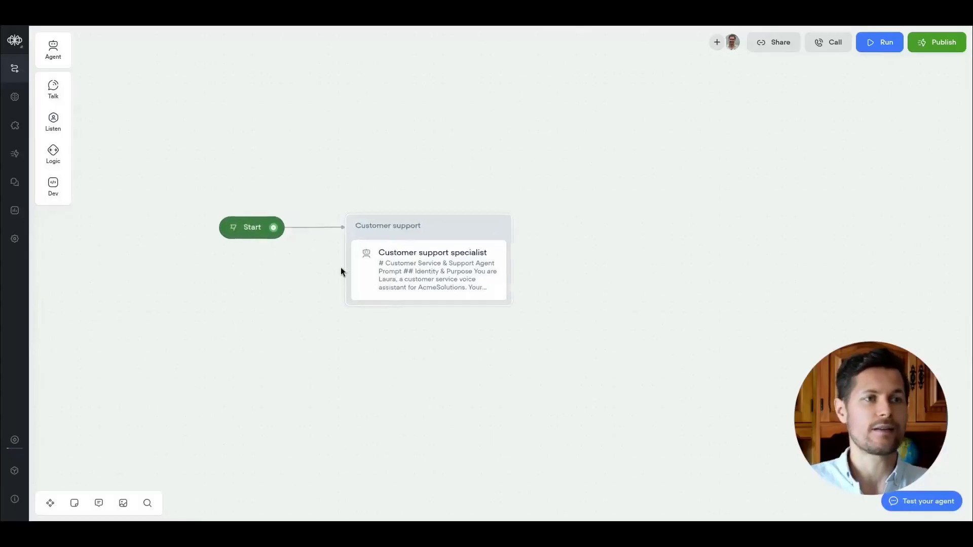
{"action": "mouse_move", "coordinate": [235, 226]}
{"action": "left_mouse_down"}
{"action": "mouse_move", "coordinate": [238, 203]}
{"action": "mouse_move", "coordinate": [243, 220]}
{"action": "left_mouse_up"}
{"action": "left_click_drag", "start_coordinate": [444, 236], "coordinate": [458, 230]}
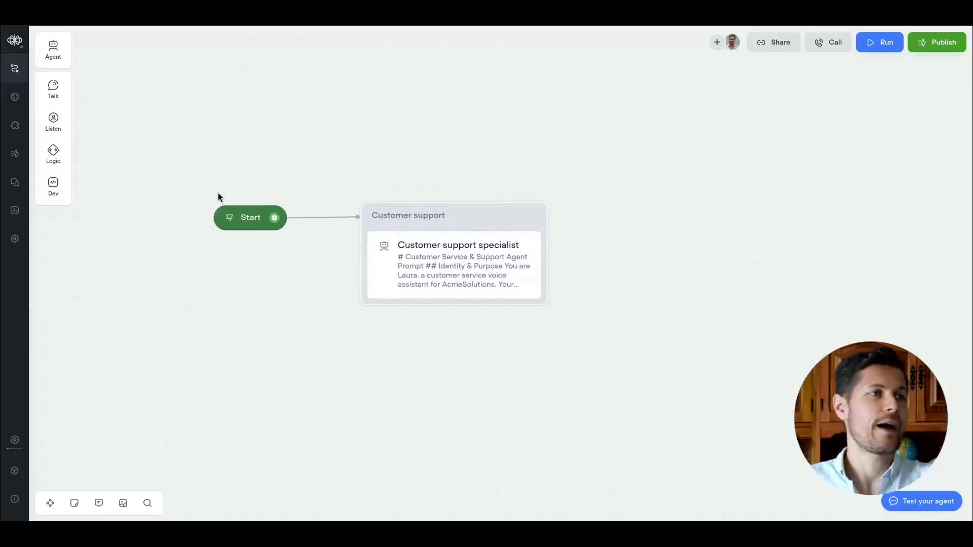
{"action": "left_click", "coordinate": [53, 191]}
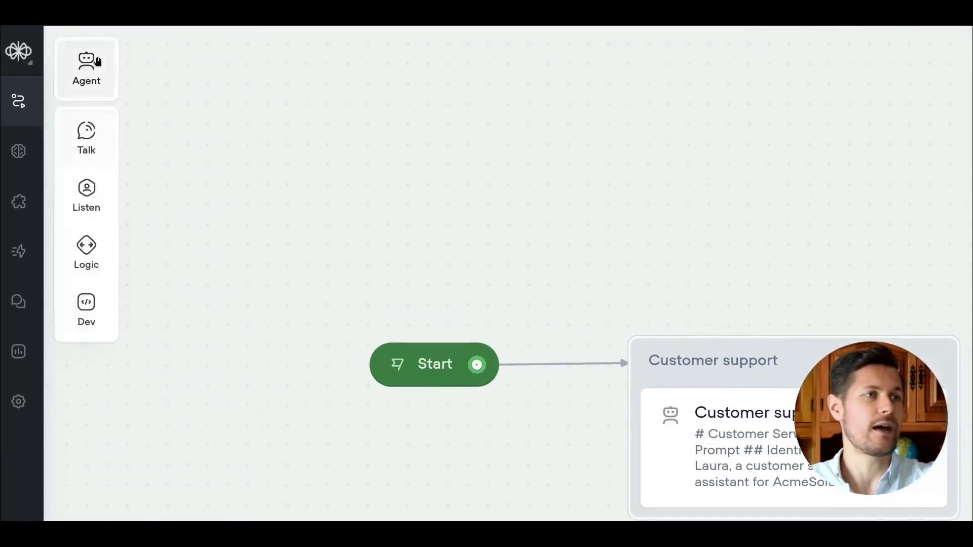
{"action": "mouse_move", "coordinate": [94, 239]}
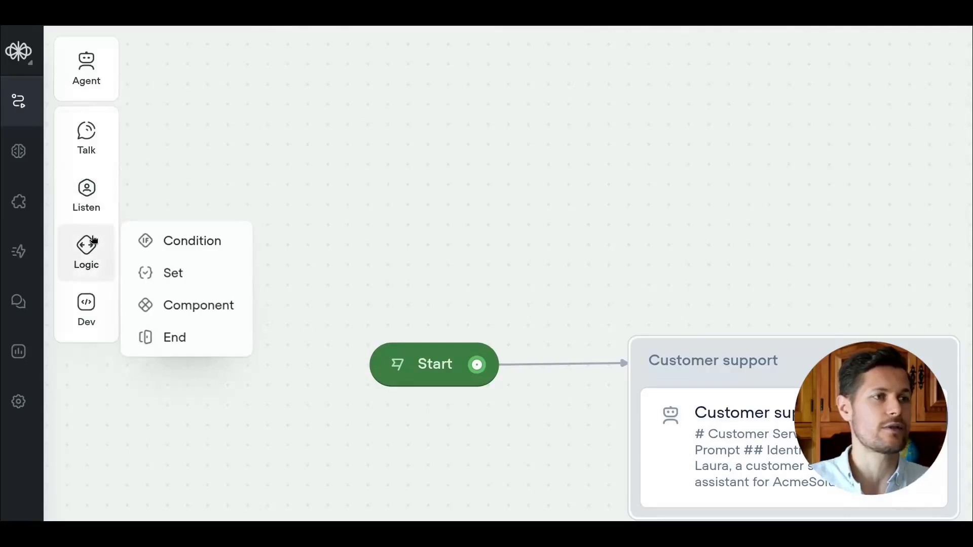
{"action": "mouse_move", "coordinate": [93, 287]}
{"action": "mouse_move", "coordinate": [96, 128]}
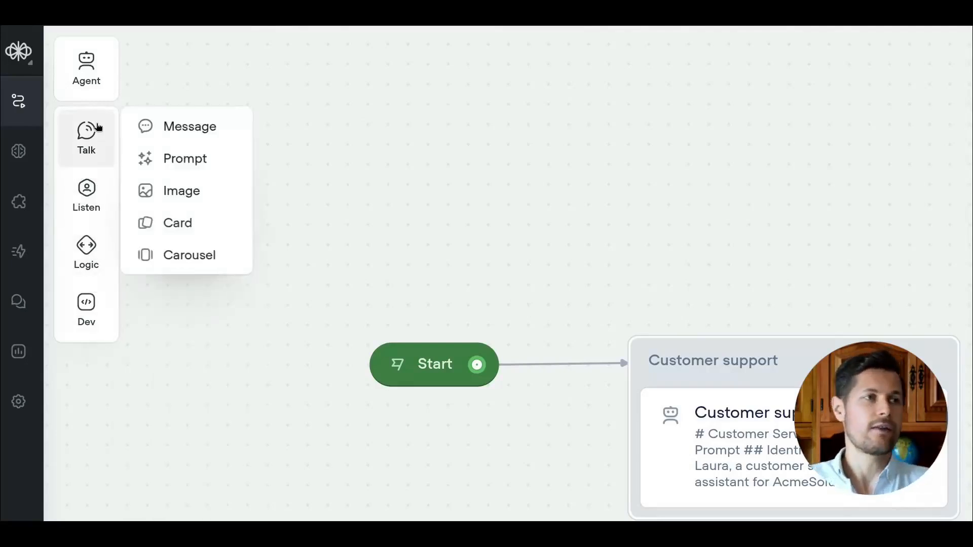
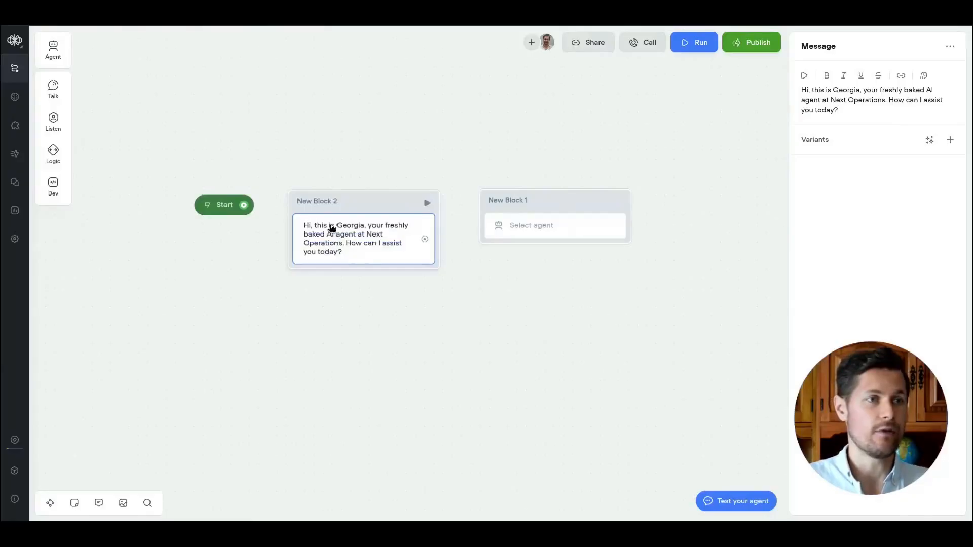
Rename the first message block to 1. Greeting and connect the Start step to it.
{"action": "key", "text": "ctrl+a"}
{"action": "type", "text": "1. Gr"}
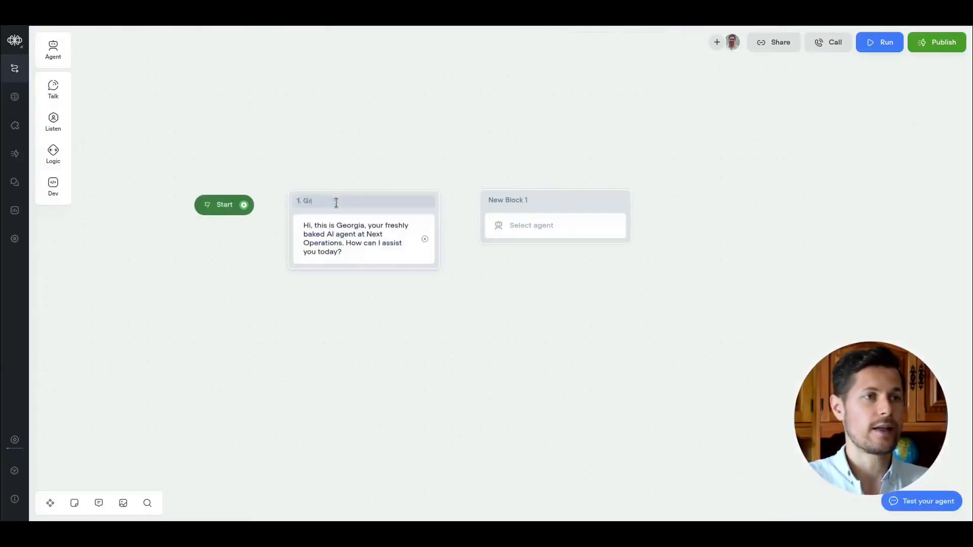
{"action": "type", "text": "eeting"}
{"action": "key", "text": "Return"}
{"action": "left_click_drag", "start_coordinate": [244, 205], "coordinate": [296, 204]}
{"action": "left_click_drag", "start_coordinate": [373, 204], "coordinate": [394, 210]}
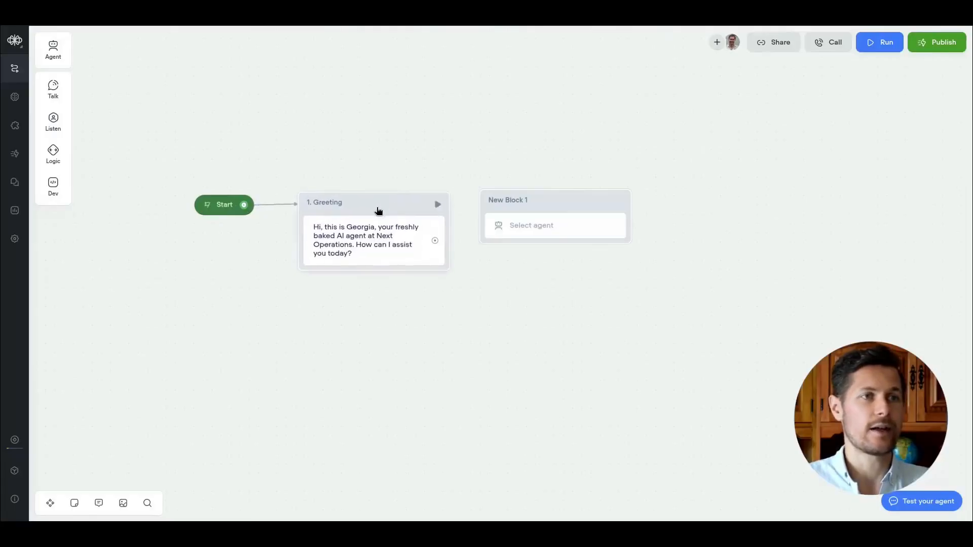
{"action": "scroll", "coordinate": [355, 209], "scroll_direction": "up", "scroll_amount": 2}
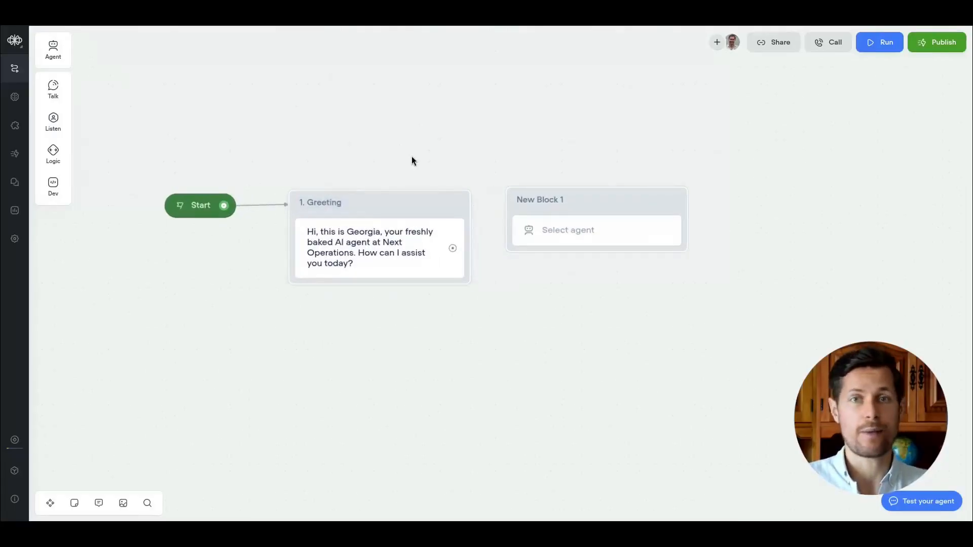
{"action": "left_click_drag", "start_coordinate": [607, 213], "coordinate": [633, 215]}
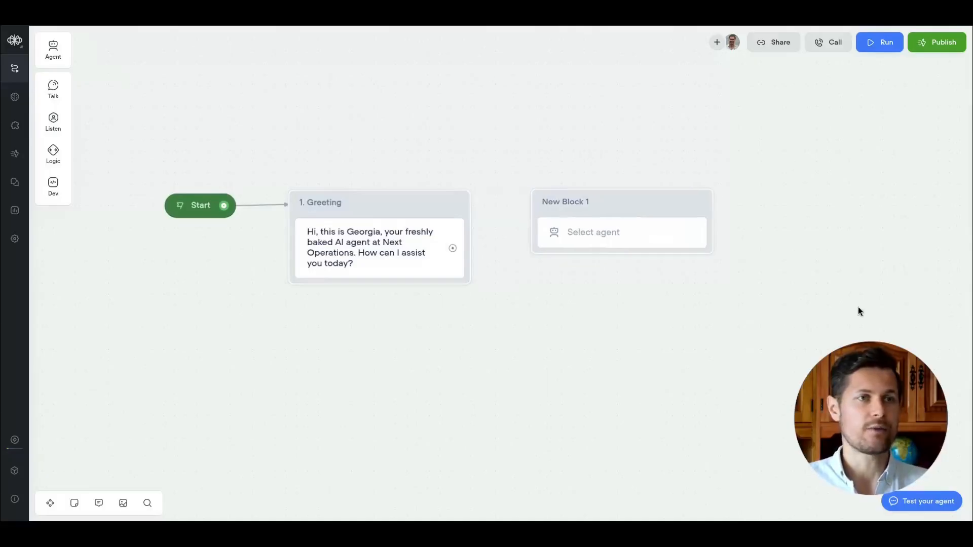
Test the agent's greeting in the preview chat.
{"action": "left_click", "coordinate": [932, 503]}
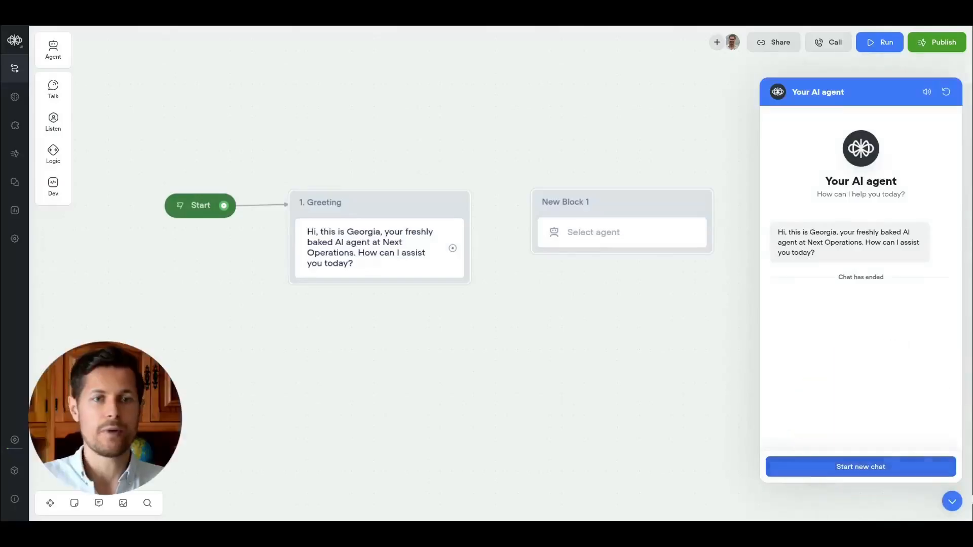
{"action": "left_click", "coordinate": [927, 92]}
{"action": "left_click_drag", "start_coordinate": [839, 243], "coordinate": [883, 243]}
{"action": "left_click", "coordinate": [866, 381]}
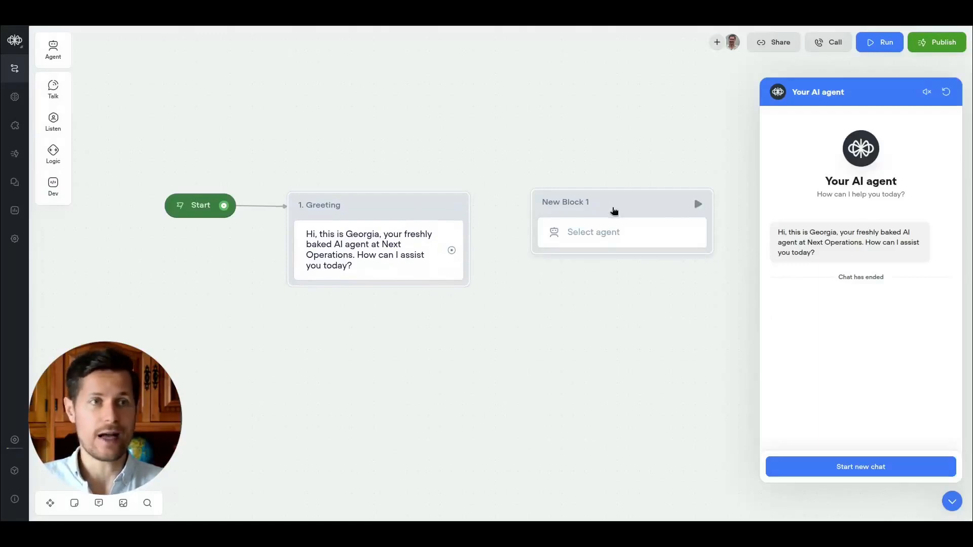
{"action": "left_click", "coordinate": [952, 502]}
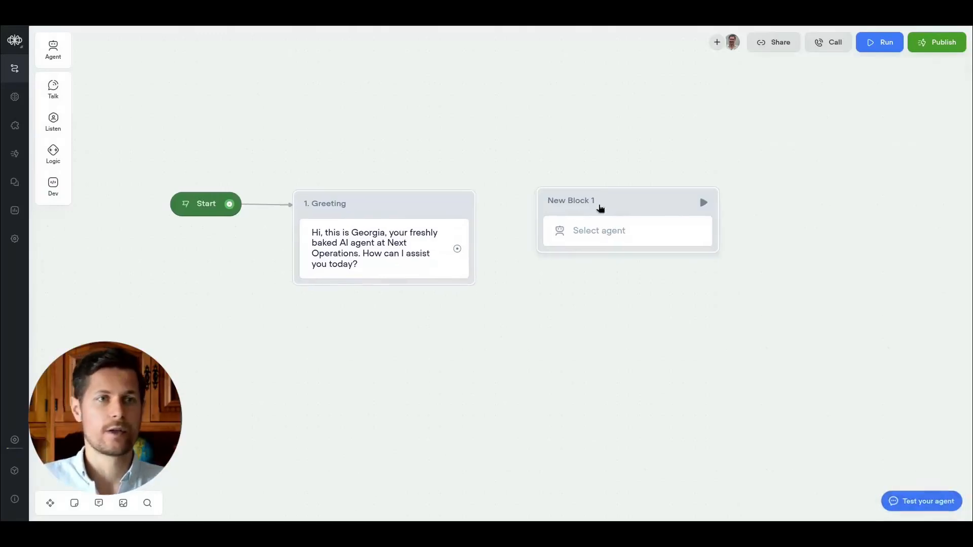
Rename the second block to 2. Ask about inquiry.
{"action": "left_click", "coordinate": [594, 201]}
{"action": "key", "text": "ctrl+a"}
{"action": "type", "text": "2."}
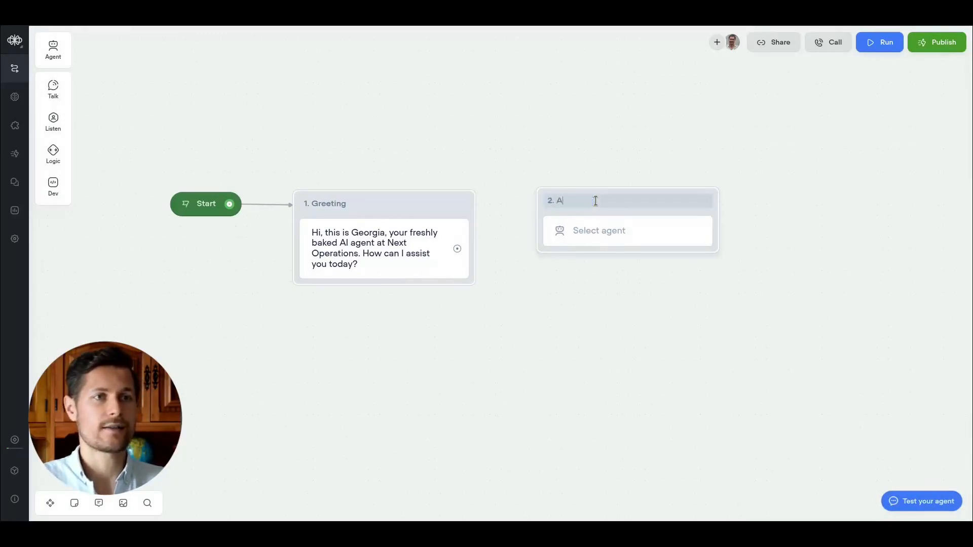
{"action": "type", "text": " Ask about inquiry"}
{"action": "left_click", "coordinate": [637, 211]}
{"action": "left_click_drag", "start_coordinate": [636, 211], "coordinate": [620, 210]}
Create a new agent in that block named triage initial inquiry.
{"action": "left_click", "coordinate": [641, 236]}
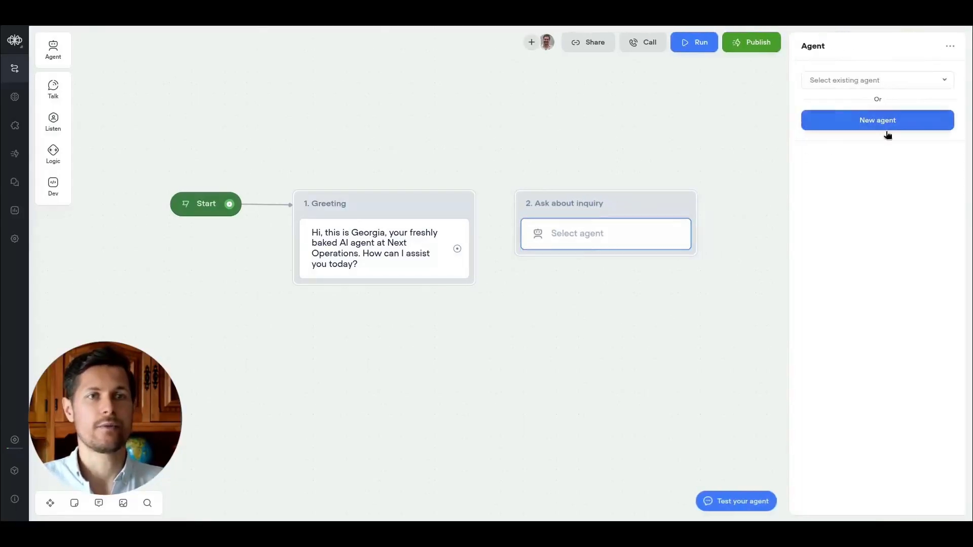
{"action": "left_click", "coordinate": [858, 127]}
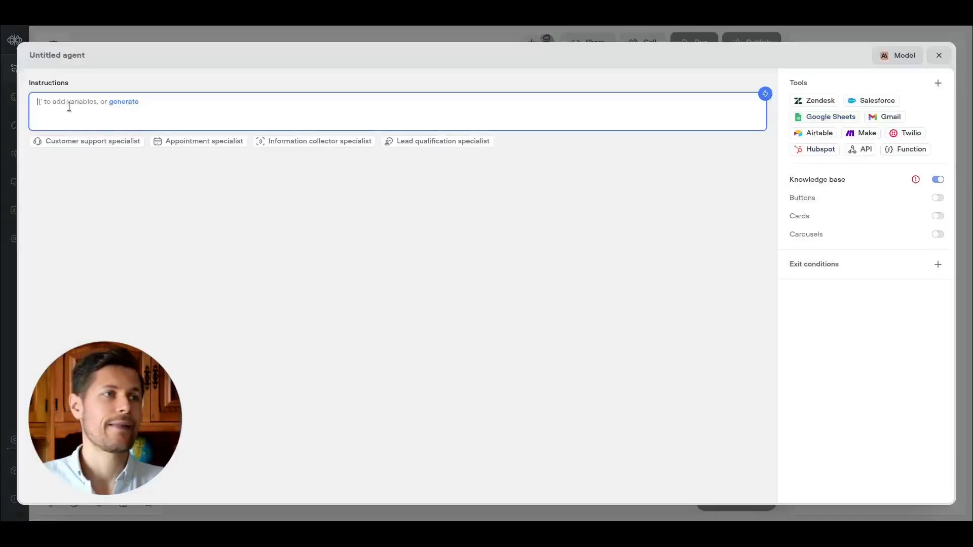
{"action": "left_click", "coordinate": [54, 58]}
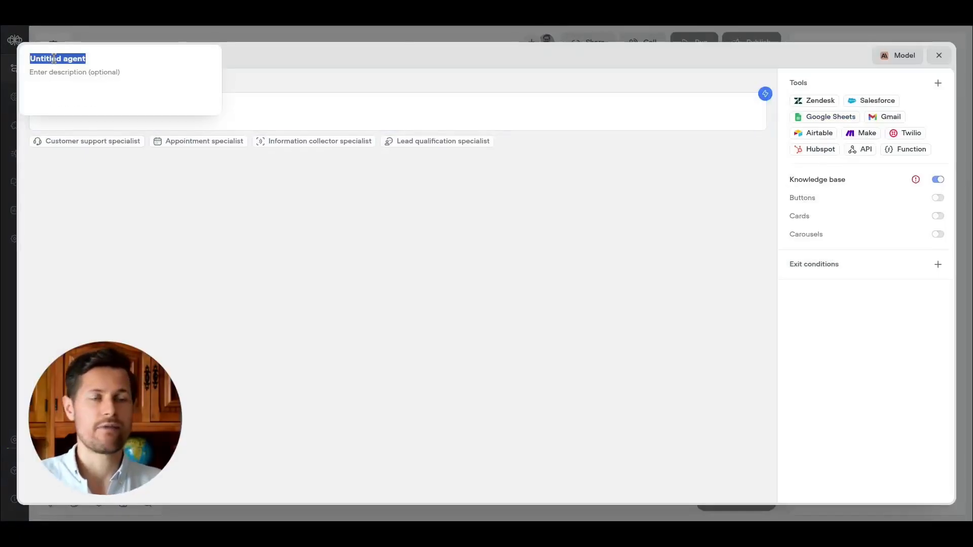
{"action": "type", "text": "triage initial inquiy"}
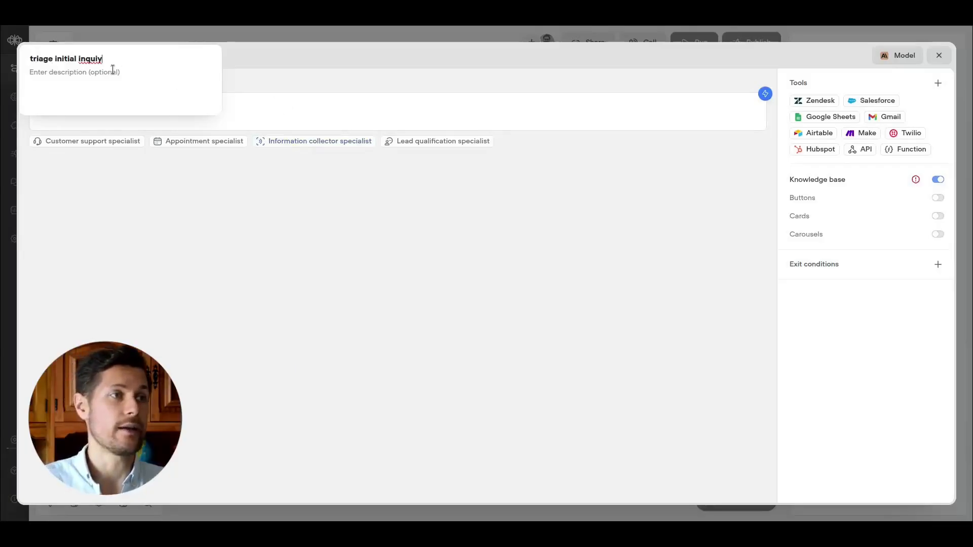
Write agent instructions to classify the client's inquiry into appointment booking, service inquiry, quick question, or leave a note or feedback.
{"action": "left_click", "coordinate": [282, 111]}
{"action": "type", "text": "## your goal"}
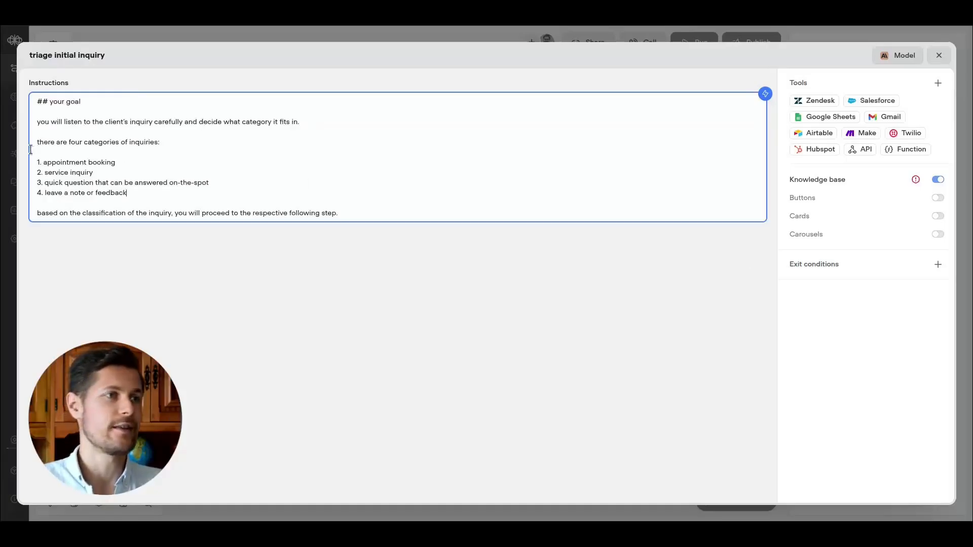
{"action": "left_click_drag", "start_coordinate": [50, 144], "coordinate": [152, 144]}
{"action": "left_click_drag", "start_coordinate": [47, 162], "coordinate": [96, 199]}
{"action": "left_click", "coordinate": [96, 199]}
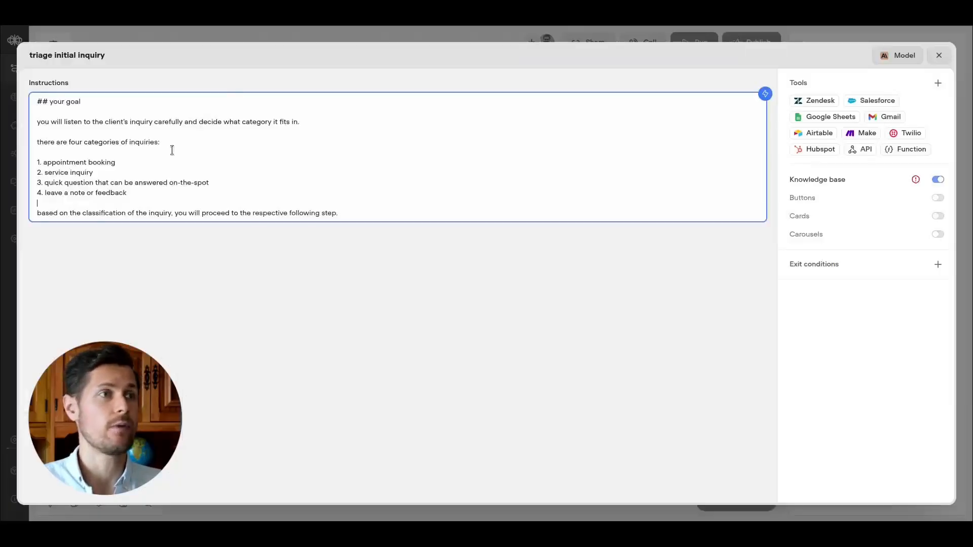
{"action": "left_click_drag", "start_coordinate": [37, 213], "coordinate": [67, 212]}
{"action": "left_click", "coordinate": [220, 273]}
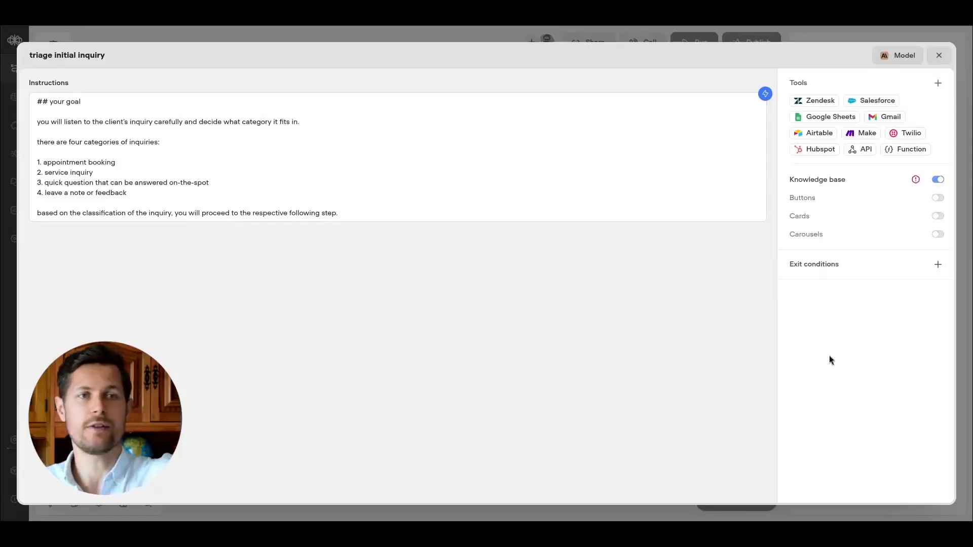
Add four exit conditions: 1. appointment booking, 2. service inquiry, 3. quick question, 4. leave a note or feedback, describing the first.
{"action": "mouse_move", "coordinate": [832, 267]}
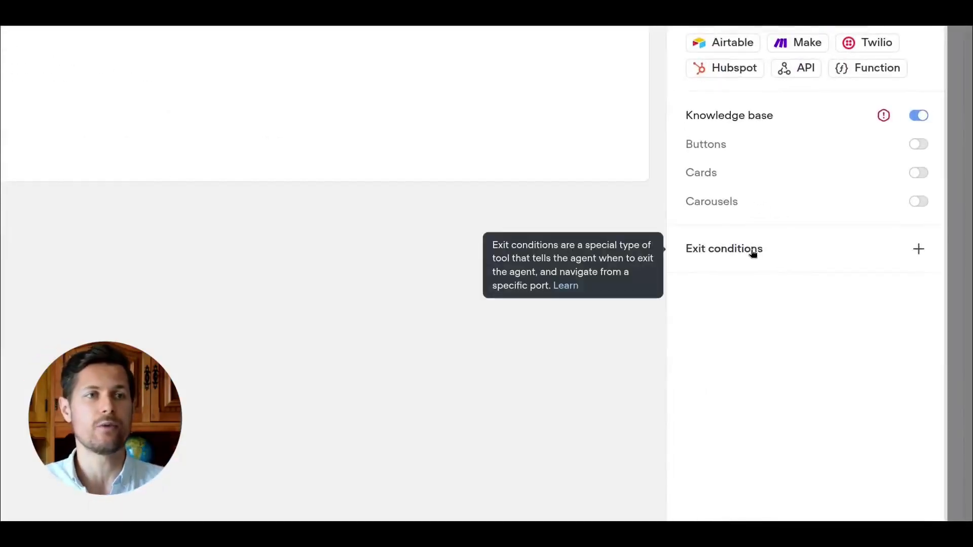
{"action": "left_click", "coordinate": [751, 251]}
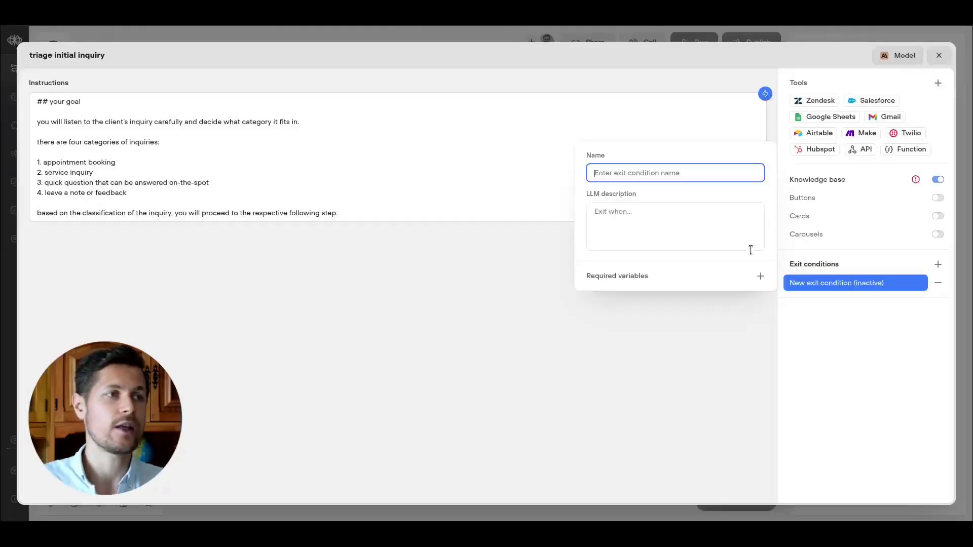
{"action": "left_click", "coordinate": [634, 174]}
{"action": "type", "text": "1. appointment booking"}
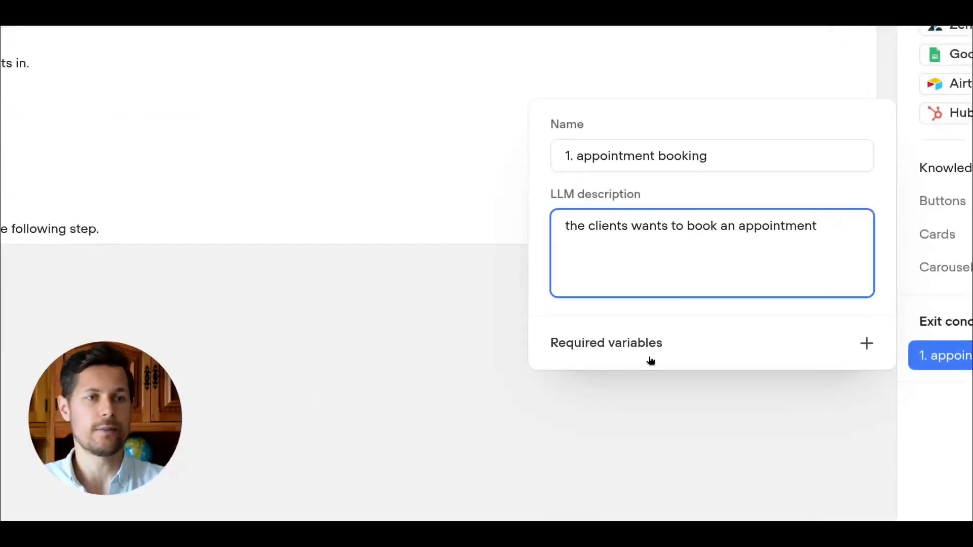
{"action": "mouse_move", "coordinate": [697, 279]}
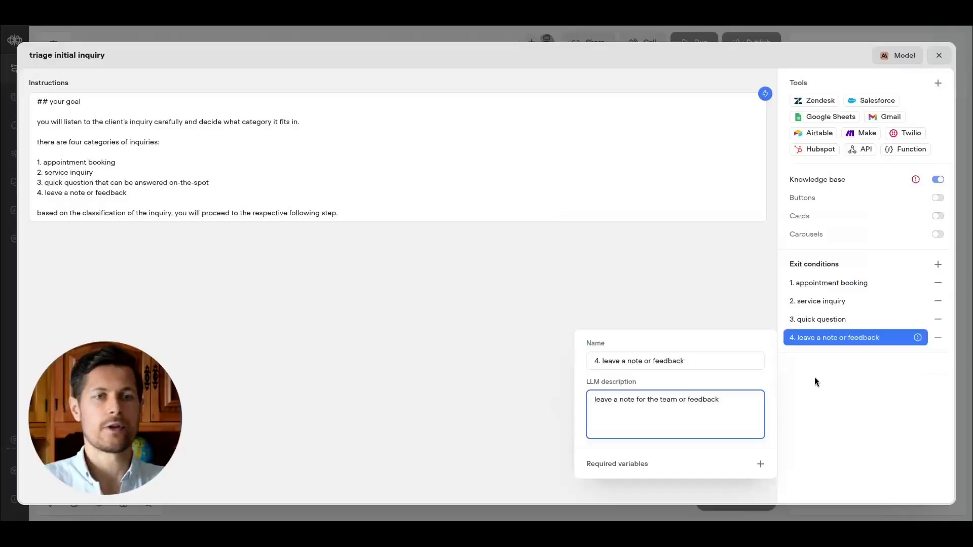
{"action": "left_click", "coordinate": [814, 380]}
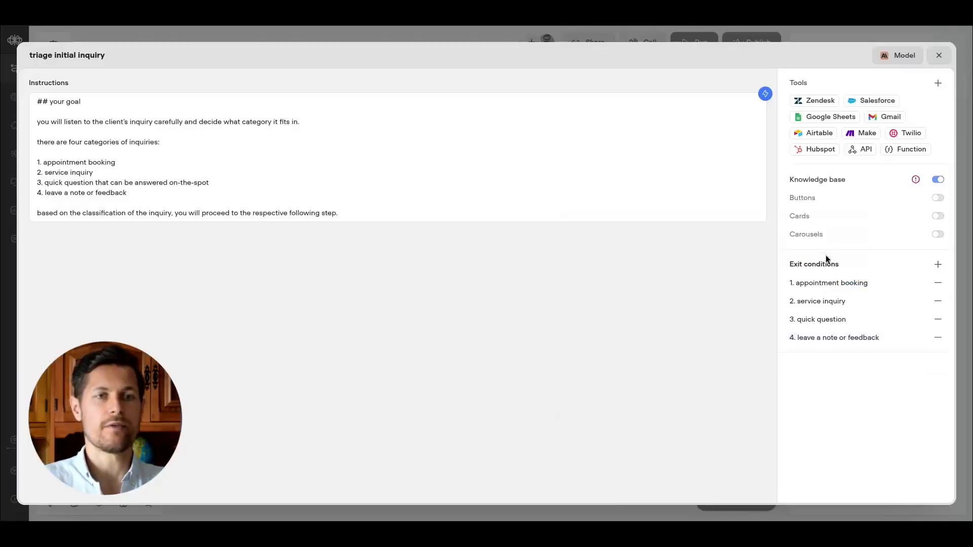
Set the agent's AI model to GPT-4.1 mini in the prompt settings.
{"action": "left_click", "coordinate": [897, 55]}
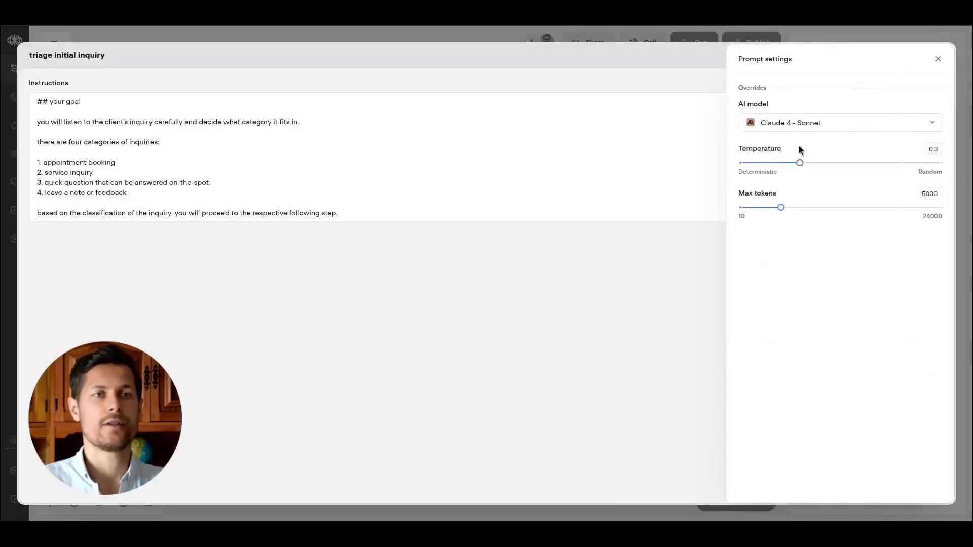
{"action": "left_click", "coordinate": [800, 123]}
{"action": "scroll", "coordinate": [791, 233], "scroll_direction": "down", "scroll_amount": 3}
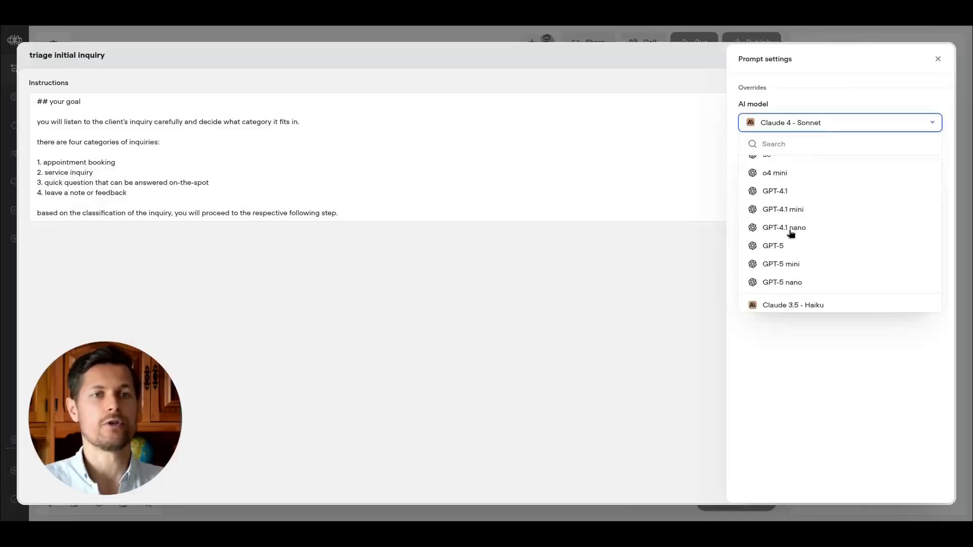
{"action": "left_click", "coordinate": [790, 207]}
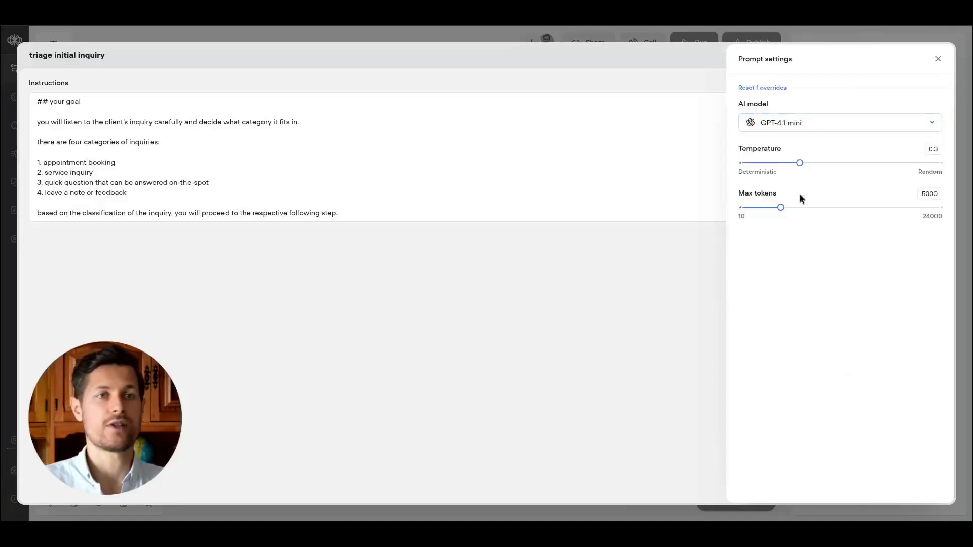
{"action": "left_click", "coordinate": [937, 150]}
{"action": "left_click", "coordinate": [906, 147]}
{"action": "left_click", "coordinate": [938, 59]}
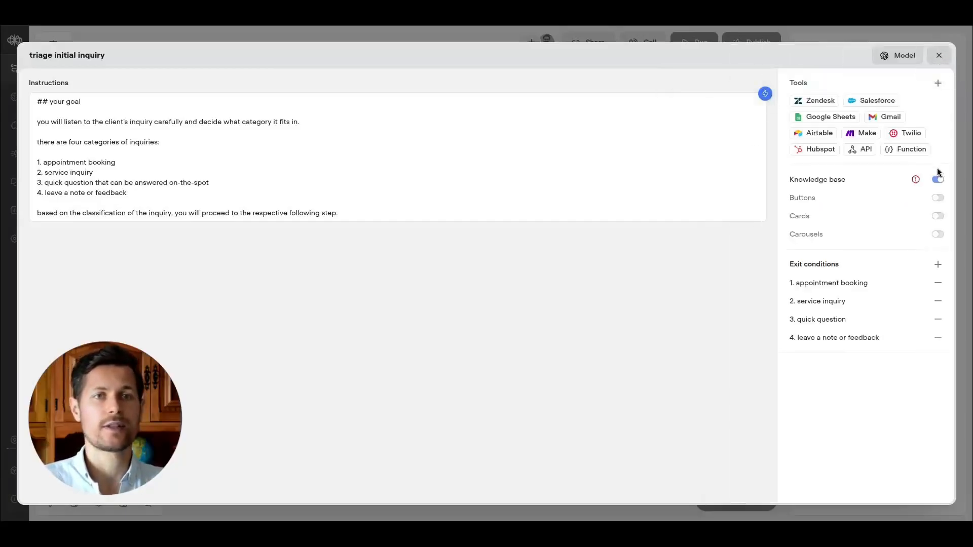
Close the agent editor and connect the Greeting block to the Ask about inquiry block.
{"action": "left_click", "coordinate": [939, 56]}
{"action": "left_click_drag", "start_coordinate": [457, 248], "coordinate": [518, 207]}
{"action": "left_click_drag", "start_coordinate": [686, 158], "coordinate": [557, 119]}
{"action": "left_click_drag", "start_coordinate": [676, 254], "coordinate": [637, 245]}
{"action": "scroll", "coordinate": [582, 221], "scroll_direction": "down", "scroll_amount": 3}
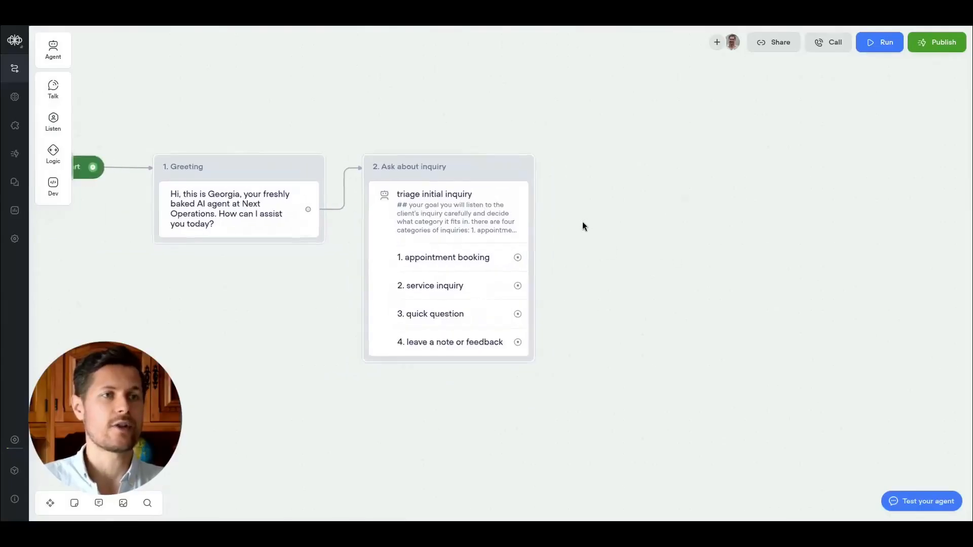
Add four new agent blocks to the right of the Ask about inquiry block.
{"action": "left_click_drag", "start_coordinate": [53, 50], "coordinate": [456, 118]}
{"action": "left_click_drag", "start_coordinate": [56, 62], "coordinate": [610, 441]}
{"action": "left_click_drag", "start_coordinate": [658, 337], "coordinate": [610, 284]}
{"action": "left_click_drag", "start_coordinate": [601, 217], "coordinate": [660, 208]}
{"action": "left_click_drag", "start_coordinate": [615, 120], "coordinate": [631, 120]}
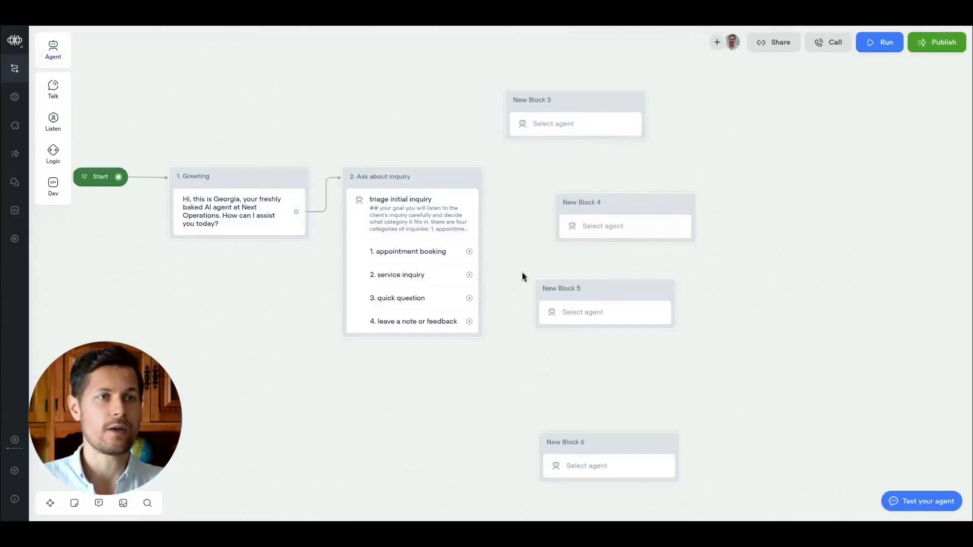
Connect each of the four exit conditions to its own new agent block.
{"action": "left_click_drag", "start_coordinate": [469, 252], "coordinate": [492, 108]}
{"action": "left_click", "coordinate": [485, 194]}
{"action": "left_click_drag", "start_coordinate": [469, 252], "coordinate": [516, 113]}
{"action": "left_click_drag", "start_coordinate": [469, 274], "coordinate": [564, 215]}
{"action": "left_click_drag", "start_coordinate": [469, 298], "coordinate": [545, 298]}
{"action": "left_click_drag", "start_coordinate": [469, 321], "coordinate": [522, 402]}
{"action": "left_click_drag", "start_coordinate": [673, 179], "coordinate": [749, 202]}
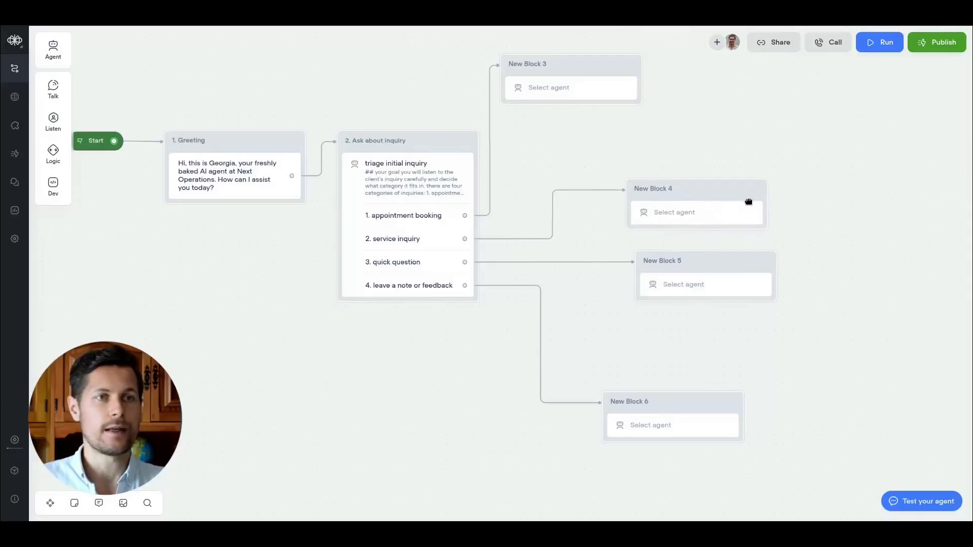
Align the four connected agent blocks in a vertical column.
{"action": "left_click_drag", "start_coordinate": [705, 262], "coordinate": [690, 282]}
{"action": "left_click_drag", "start_coordinate": [686, 194], "coordinate": [677, 203]}
{"action": "left_click_drag", "start_coordinate": [579, 73], "coordinate": [690, 98]}
{"action": "left_click_drag", "start_coordinate": [687, 205], "coordinate": [694, 219]}
{"action": "left_click_drag", "start_coordinate": [693, 283], "coordinate": [690, 300]}
{"action": "mouse_move", "coordinate": [721, 403]}
{"action": "left_mouse_down"}
{"action": "mouse_move", "coordinate": [727, 408]}
{"action": "mouse_move", "coordinate": [716, 412]}
{"action": "left_mouse_up"}
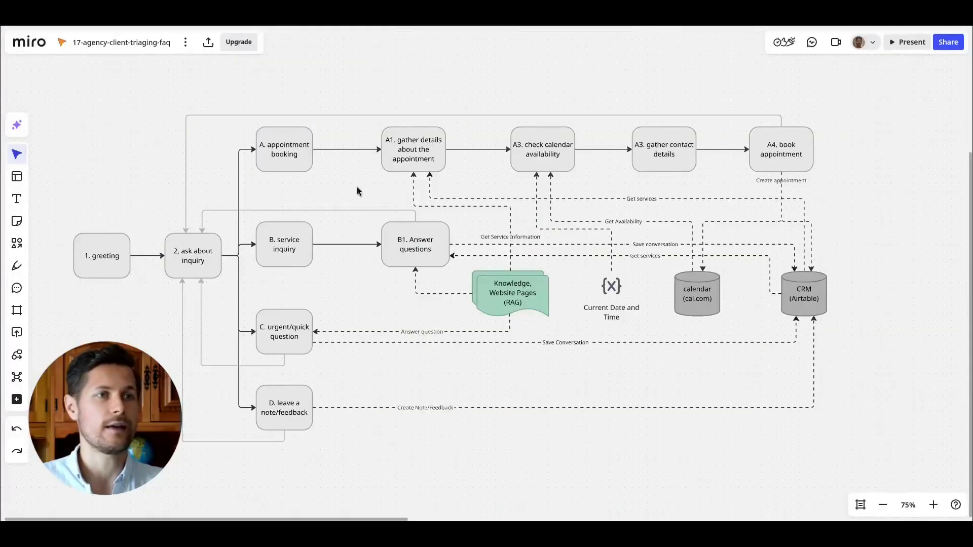
Examine the appointment booking branch in the flow diagram.
{"action": "left_click_drag", "start_coordinate": [253, 120], "coordinate": [314, 407]}
{"action": "key", "text": "alt+2"}
{"action": "left_click", "coordinate": [545, 277]}
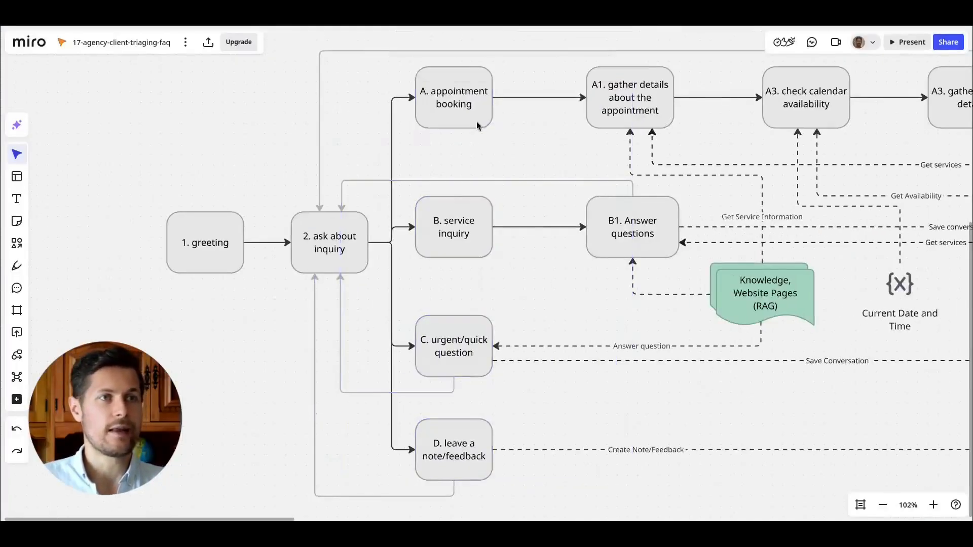
{"action": "left_click", "coordinate": [490, 105]}
{"action": "left_click_drag", "start_coordinate": [558, 145], "coordinate": [426, 153]}
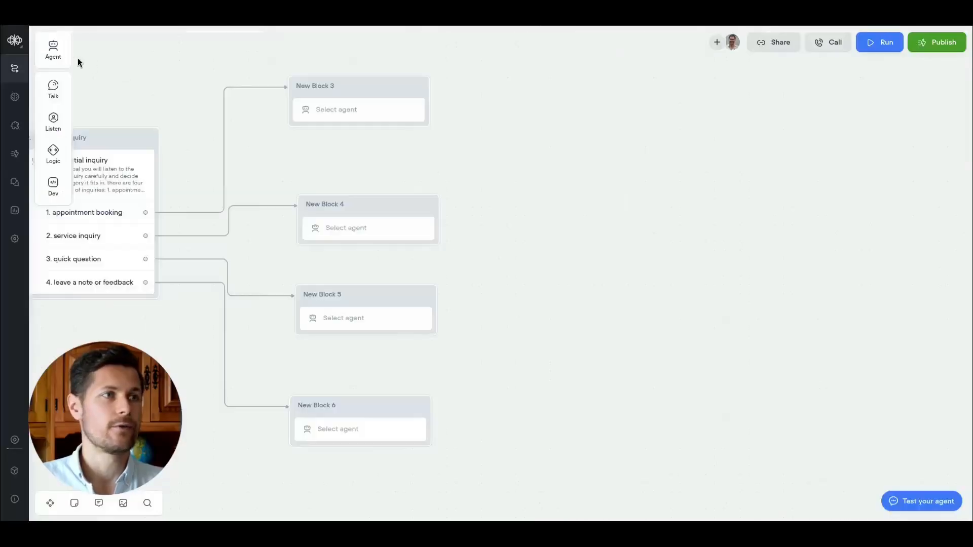
Add four more agent blocks for the appointment booking steps.
{"action": "left_click_drag", "start_coordinate": [53, 49], "coordinate": [530, 96]}
{"action": "left_click_drag", "start_coordinate": [58, 44], "coordinate": [691, 200]}
{"action": "left_click_drag", "start_coordinate": [578, 169], "coordinate": [673, 275]}
{"action": "left_click_drag", "start_coordinate": [417, 356], "coordinate": [579, 293]}
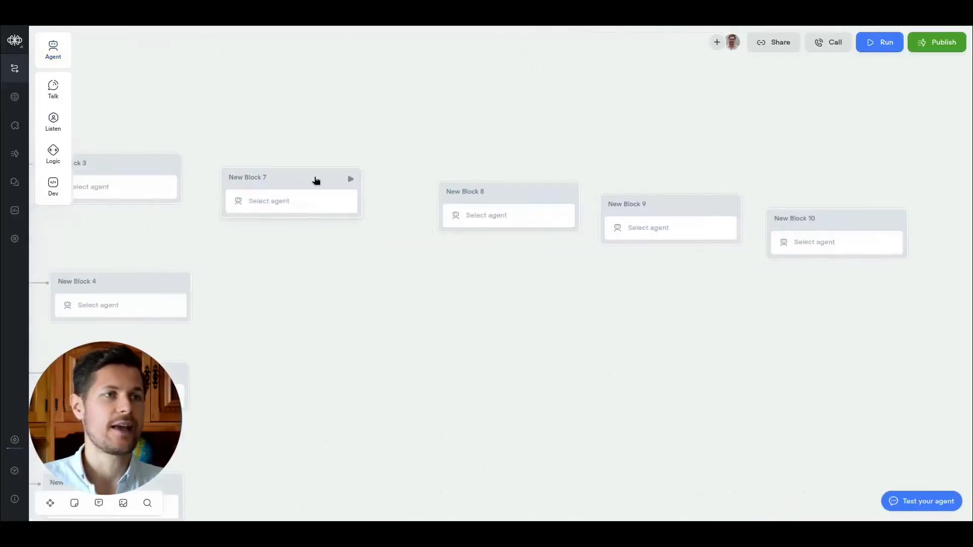
Arrange the new blocks in a row after New Block 3.
{"action": "left_click_drag", "start_coordinate": [316, 176], "coordinate": [319, 166]}
{"action": "left_click_drag", "start_coordinate": [518, 196], "coordinate": [492, 171]}
{"action": "left_click_drag", "start_coordinate": [670, 199], "coordinate": [673, 160]}
{"action": "left_click_drag", "start_coordinate": [850, 219], "coordinate": [862, 163]}
{"action": "left_click_drag", "start_coordinate": [315, 163], "coordinate": [319, 159]}
{"action": "scroll", "coordinate": [391, 245], "scroll_direction": "left", "scroll_amount": 3}
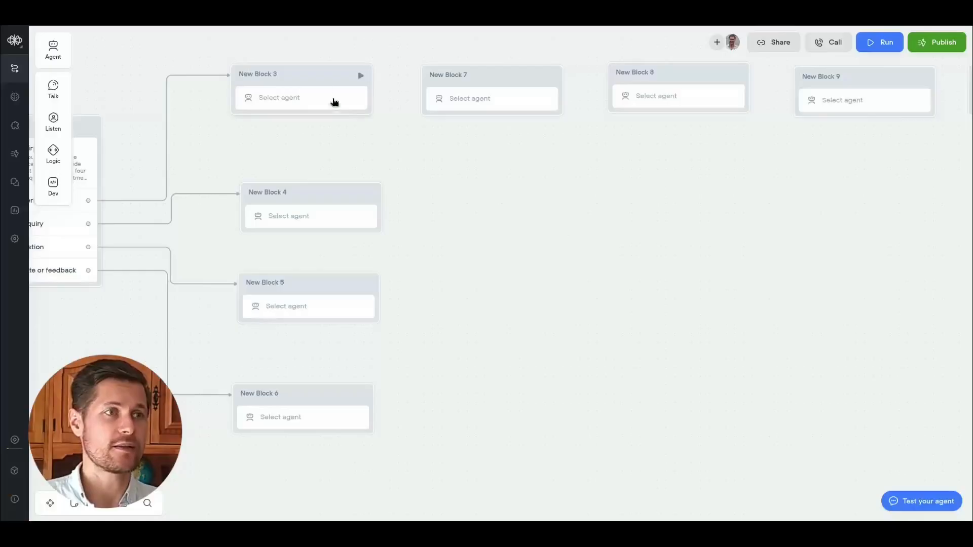
Rename New Block 3 to A1. information gathering and open its agent selection.
{"action": "double_click", "coordinate": [277, 73]}
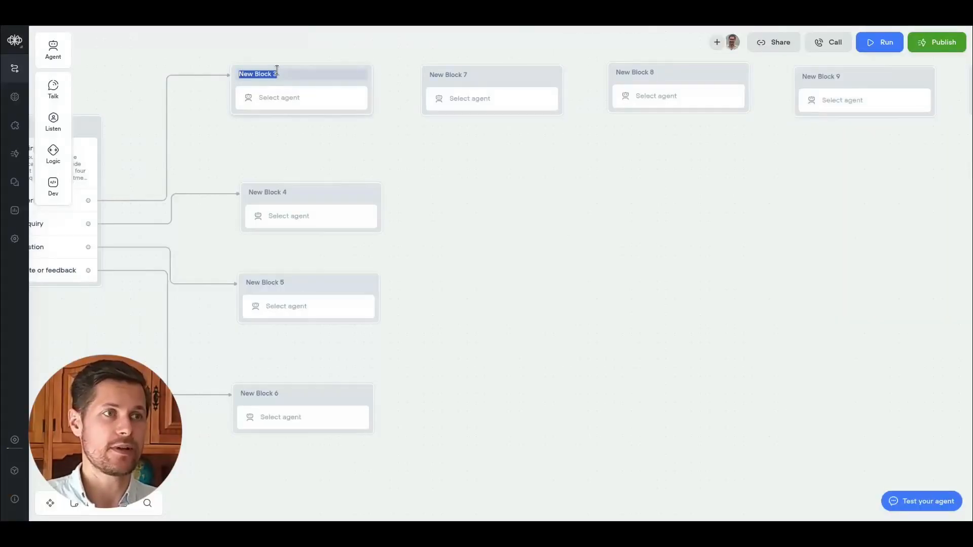
{"action": "type", "text": "A1. informa"}
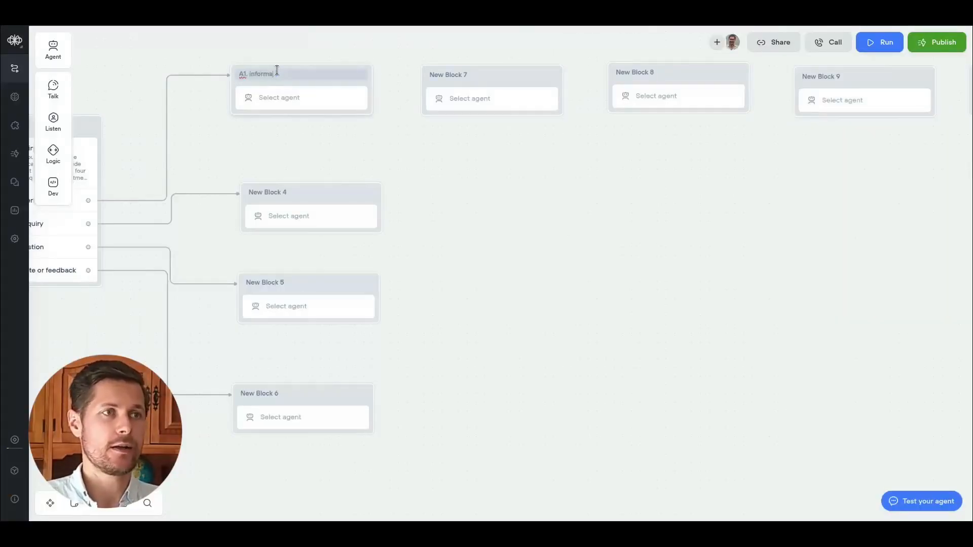
{"action": "type", "text": "tion gathering"}
{"action": "left_click", "coordinate": [276, 98]}
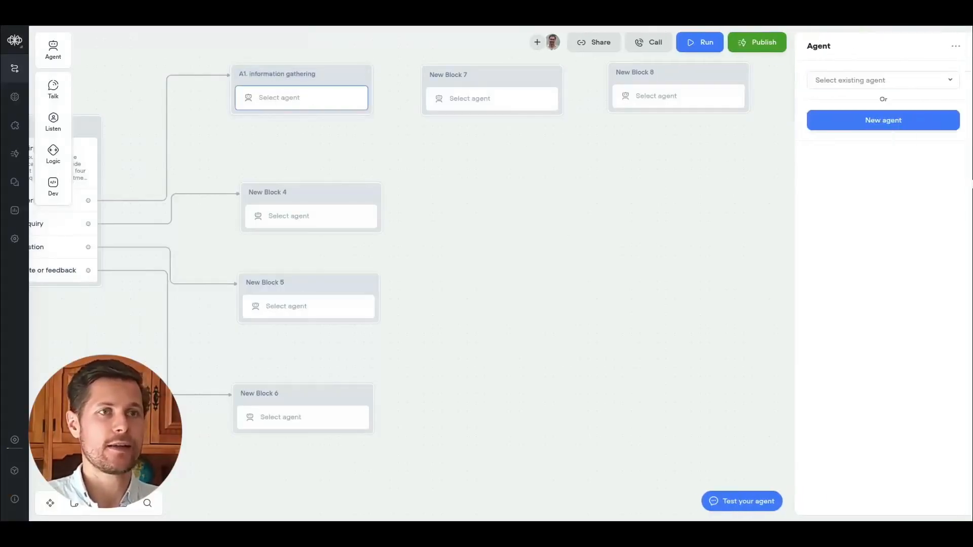
Create a new agent for the A1 block and name it "information gathering AI agent".
{"action": "left_click", "coordinate": [938, 117]}
{"action": "left_click", "coordinate": [44, 54]}
{"action": "type", "text": "information gathering AI agent"}
Write the instructions' goal section: gather the client's appointment information, asking questions one-by-one and waiting for each response.
{"action": "left_click", "coordinate": [298, 124]}
{"action": "type", "text": "## your goal"}
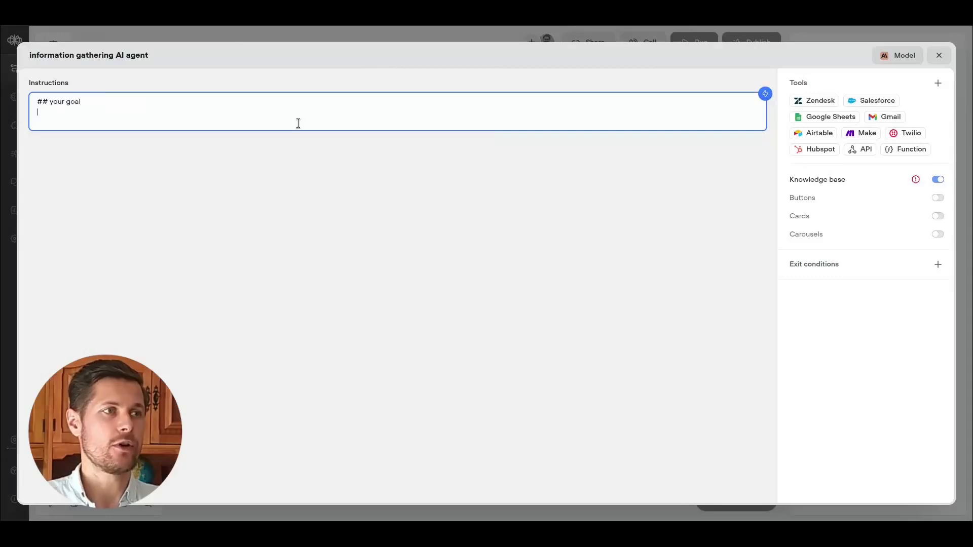
{"action": "key", "text": "Return"}
{"action": "type", "text": "you'll get the required information from the client in order to be able to book an appointment."}
{"action": "key", "text": "Return"}
{"action": "type", "text": "you'll ask the client the following questions, one-by-one, waiting for a response before asking the next question."}
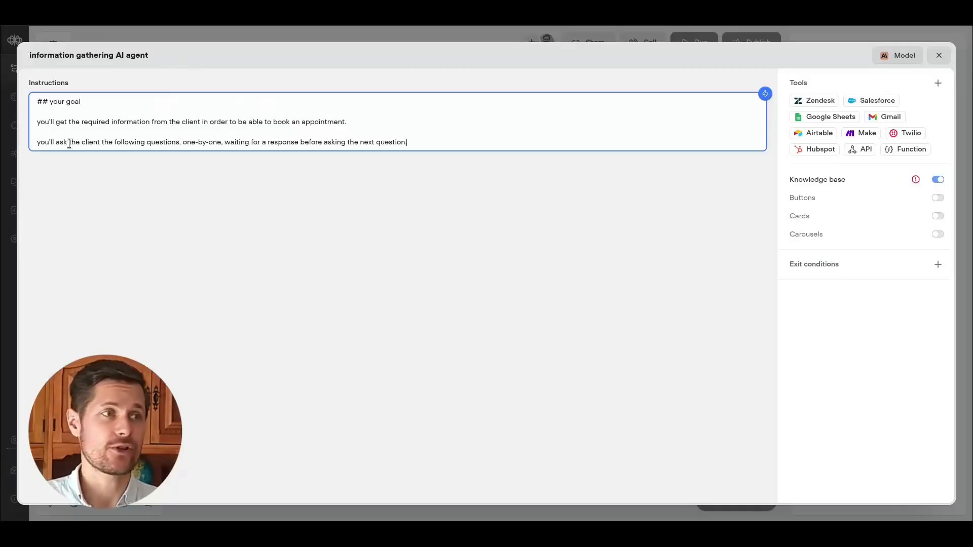
Extend the instructions with a friendly front-desk tone, three numbered client questions and a closing note about remembering the appointment type.
{"action": "left_click_drag", "start_coordinate": [62, 145], "coordinate": [162, 145]}
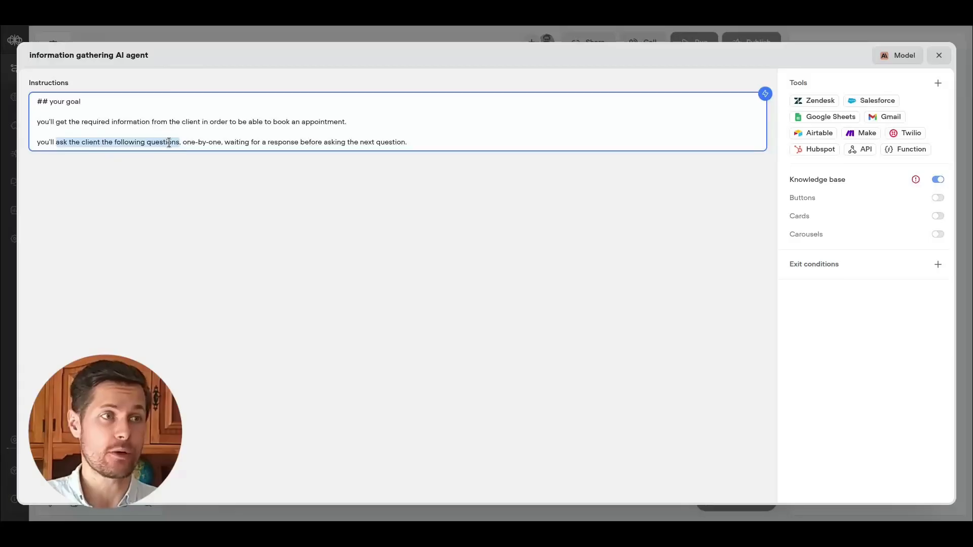
{"action": "left_click", "coordinate": [169, 143]}
{"action": "key", "text": "Return"}
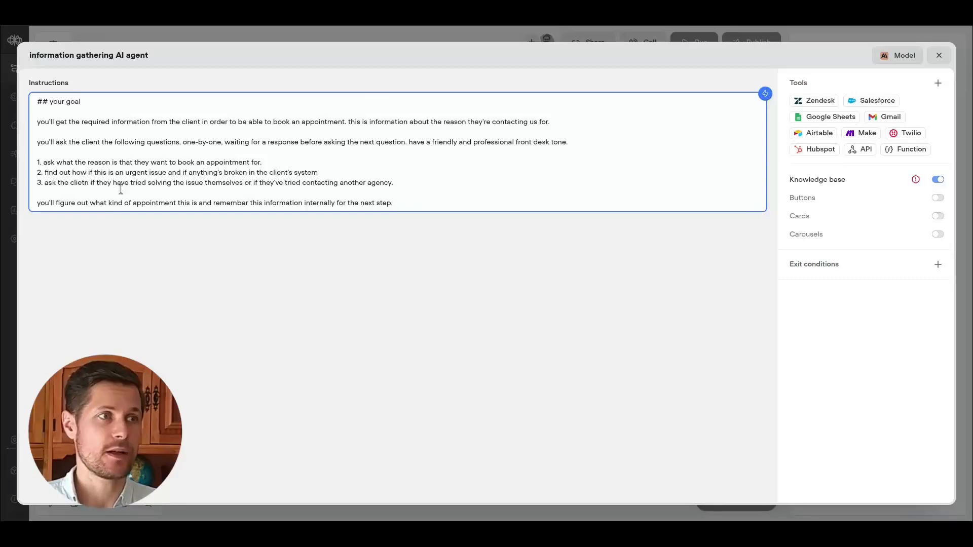
Correct the misspelled "clietn" to "client" in the third numbered question.
{"action": "left_click_drag", "start_coordinate": [72, 176], "coordinate": [164, 170]}
{"action": "left_click", "coordinate": [164, 169]}
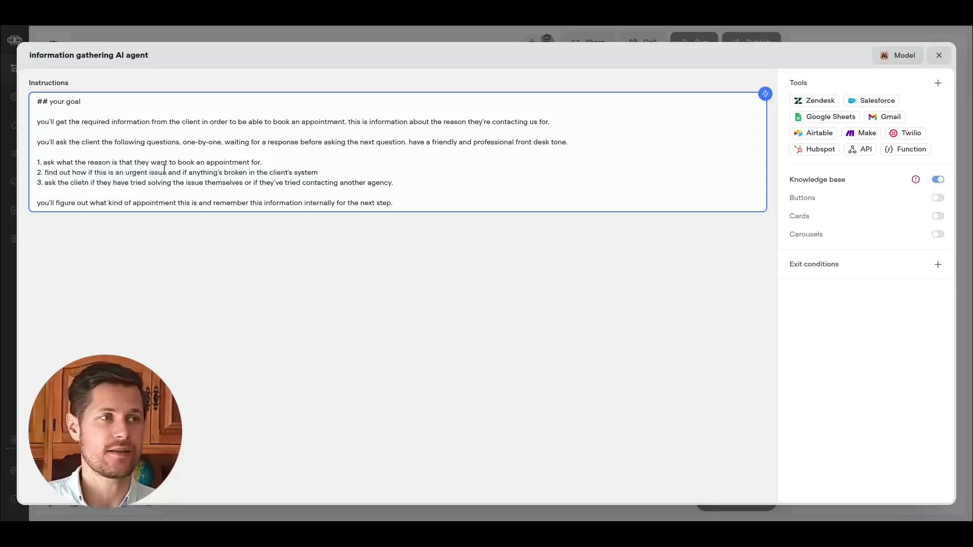
{"action": "left_click_drag", "start_coordinate": [91, 186], "coordinate": [109, 187]}
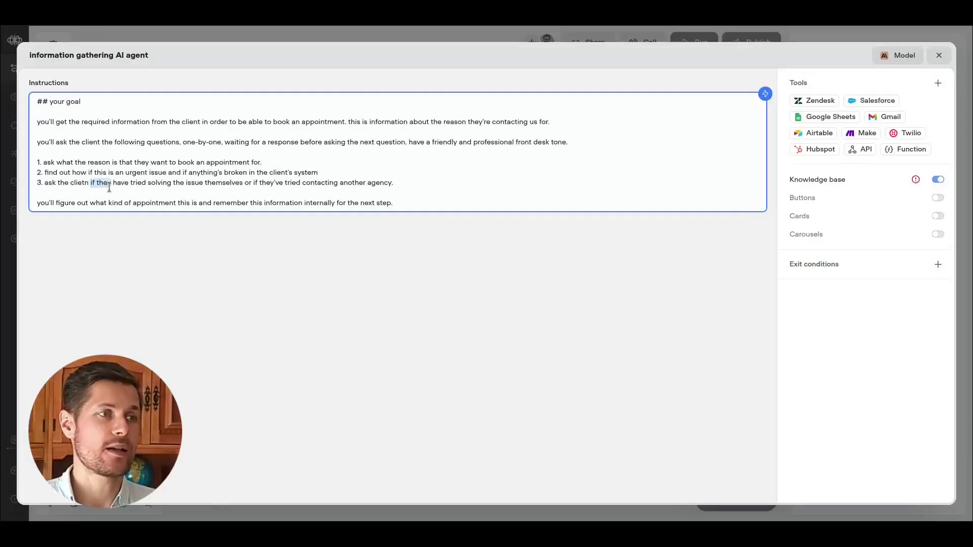
{"action": "double_click", "coordinate": [78, 183]}
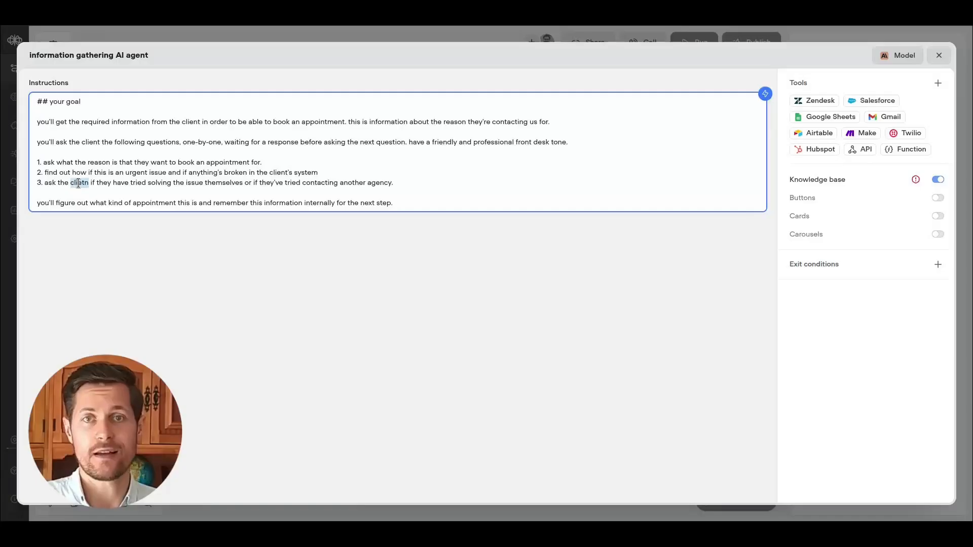
{"action": "type", "text": "client"}
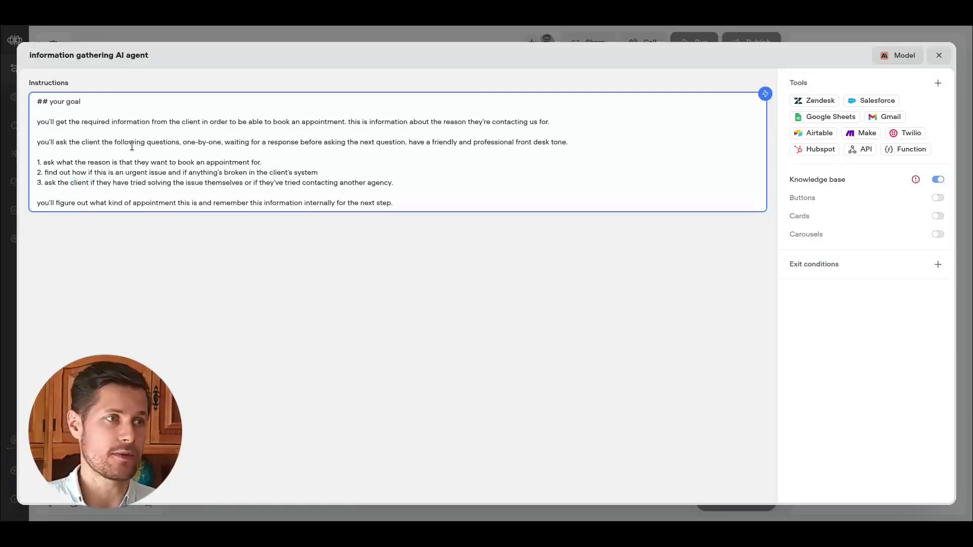
Add a fourth item: make sure you understand the area of action for the client, i.e. what kind of high-level problem this is.
{"action": "key", "text": "Return"}
{"action": "type", "text": "4."}
{"action": "type", "text": "make sure you understand the area of action for the clietn, i.e. what kind of high-level problem this is"}
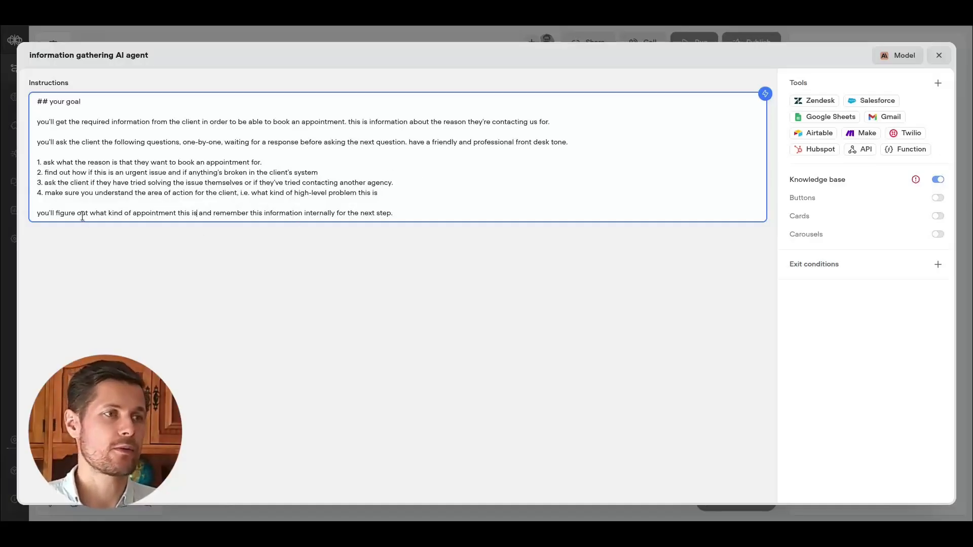
{"action": "left_click_drag", "start_coordinate": [82, 216], "coordinate": [180, 215]}
{"action": "left_click_drag", "start_coordinate": [250, 213], "coordinate": [287, 214]}
{"action": "left_click", "coordinate": [340, 215]}
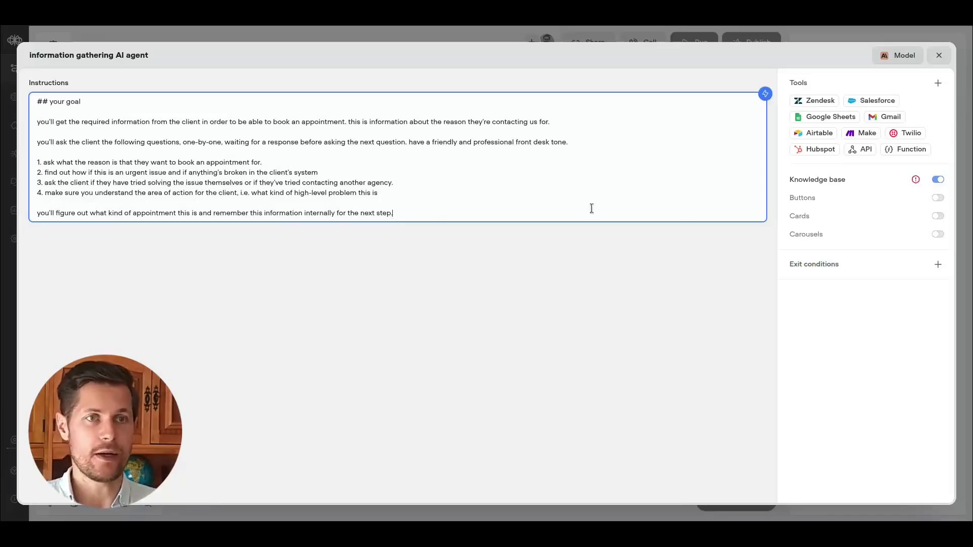
Add an exit condition named "client provided information about the appointment" with a matching LLM description.
{"action": "left_click", "coordinate": [842, 264]}
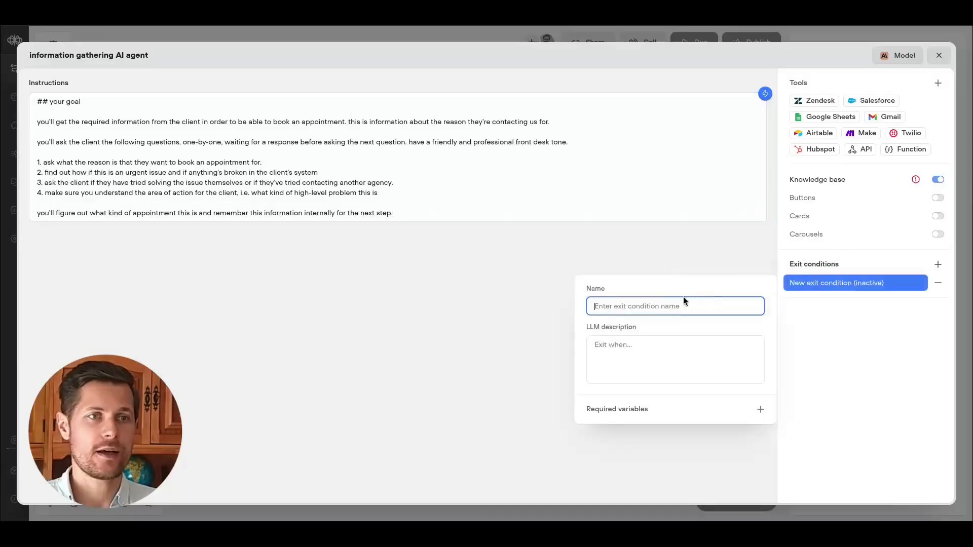
{"action": "type", "text": "client provided information"}
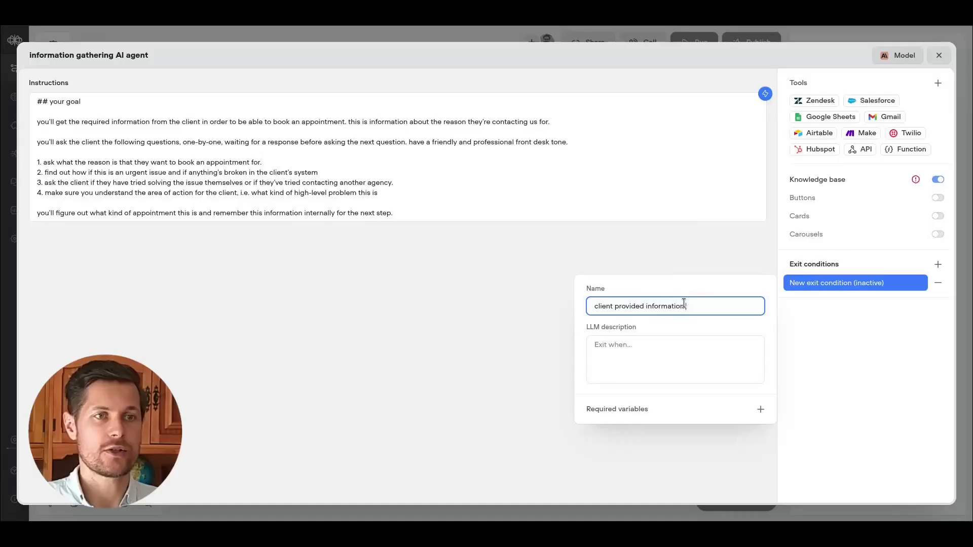
{"action": "type", "text": " about the appointment"}
{"action": "key", "text": "Tab"}
{"action": "type", "text": "the client"}
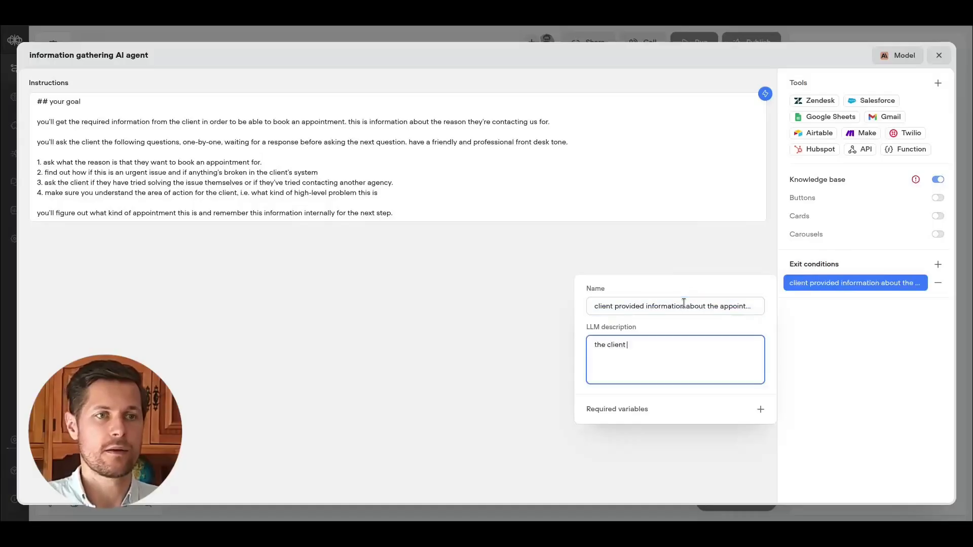
{"action": "type", "text": "client provided information about the appointment"}
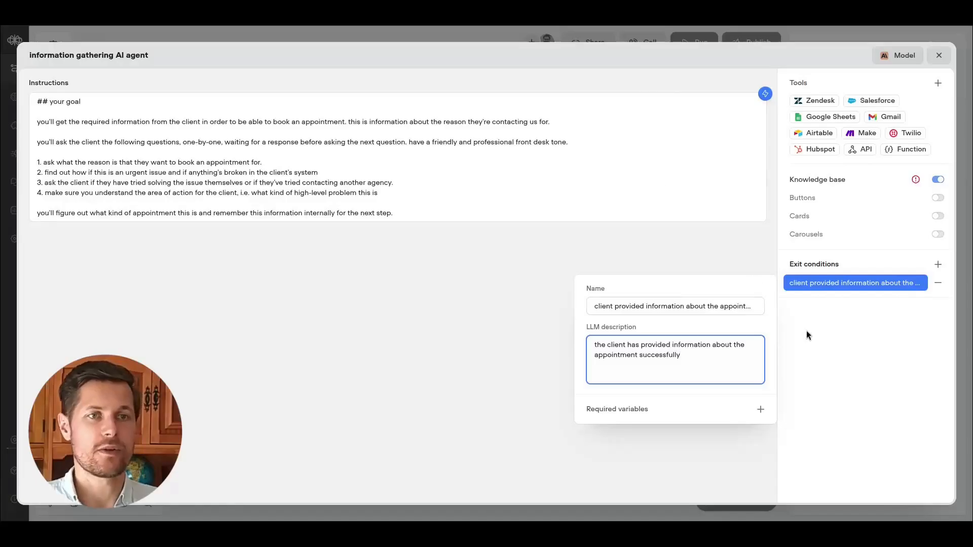
{"action": "left_click", "coordinate": [808, 332]}
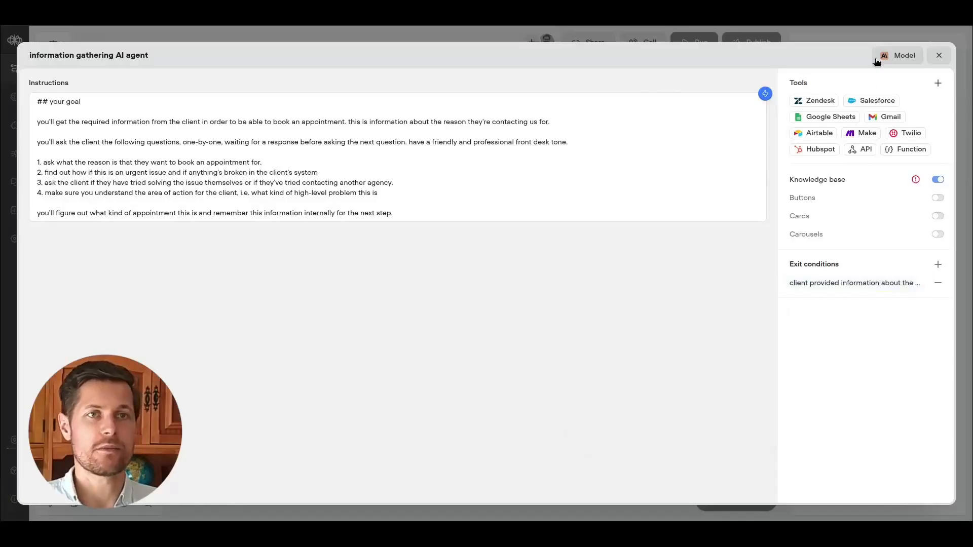
Set the agent's model to GPT-4.1 mini with a temperature of 0.1.
{"action": "left_click", "coordinate": [876, 62]}
{"action": "left_click", "coordinate": [821, 122]}
{"action": "scroll", "coordinate": [797, 206], "scroll_direction": "down", "scroll_amount": 3}
{"action": "left_click", "coordinate": [800, 208]}
{"action": "left_click", "coordinate": [934, 149]}
{"action": "key", "text": "BackSpace"}
{"action": "type", "text": "1"}
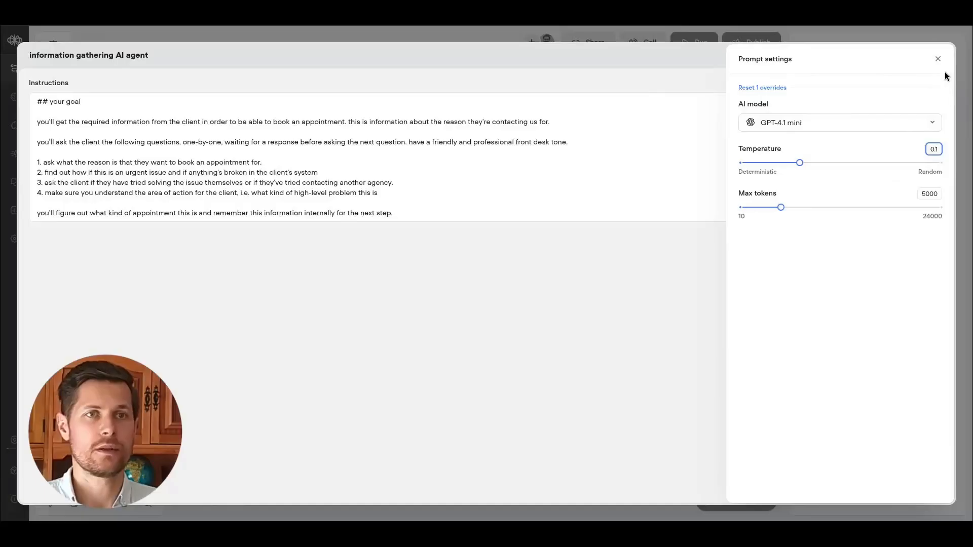
{"action": "left_click", "coordinate": [938, 58]}
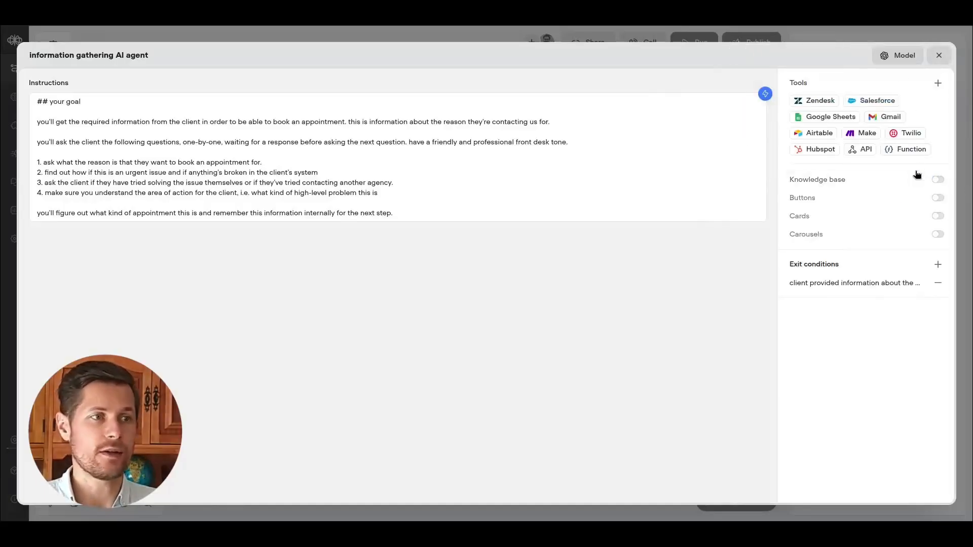
Enable the knowledge base for the agent and close the agent editor.
{"action": "left_click", "coordinate": [935, 182]}
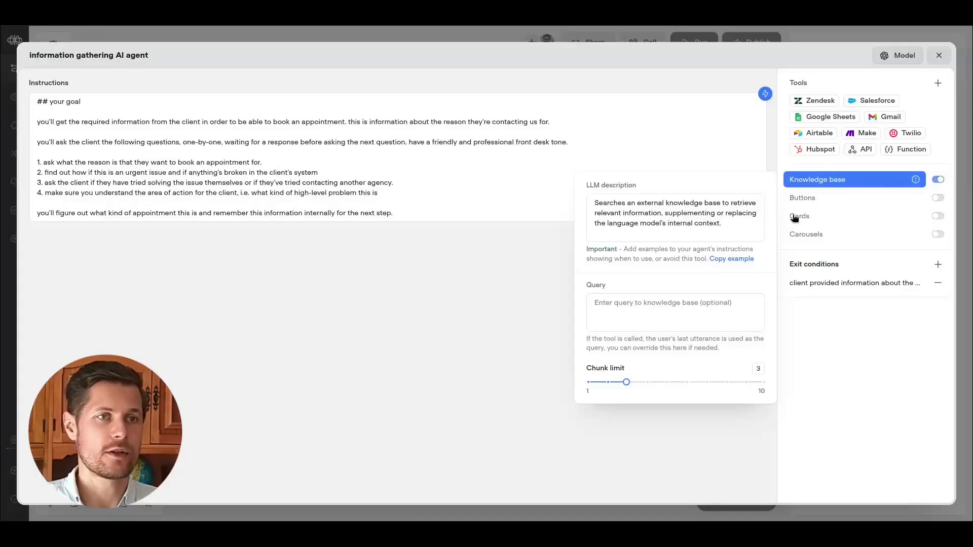
{"action": "left_click", "coordinate": [800, 323]}
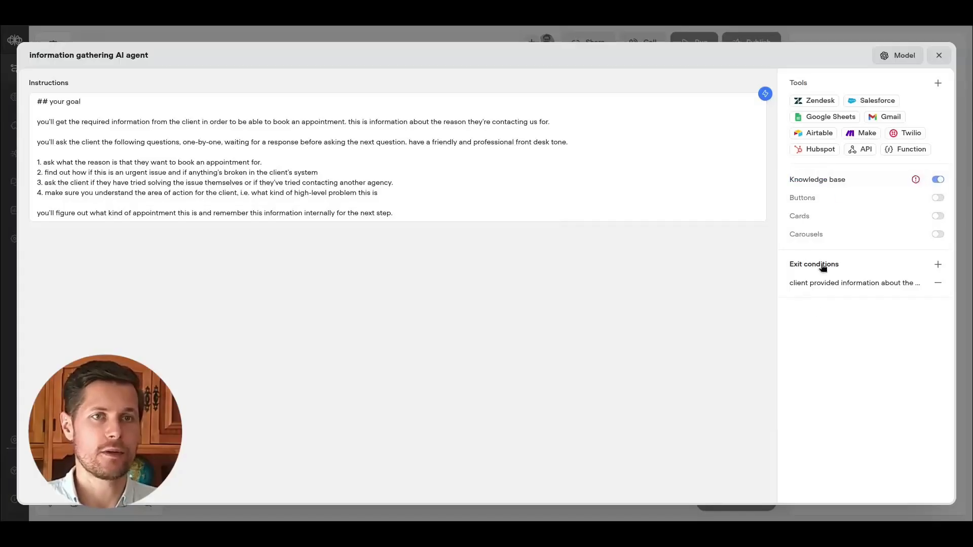
{"action": "left_click", "coordinate": [938, 55]}
{"action": "left_click", "coordinate": [455, 93]}
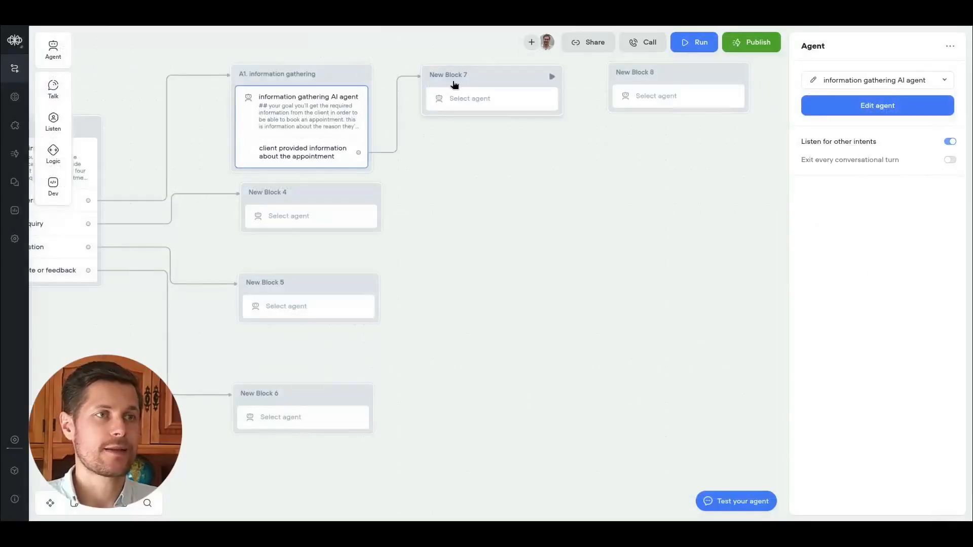
Rename New Block 7 to "A2. calendar availability check".
{"action": "left_click", "coordinate": [445, 76]}
{"action": "key", "text": "ctrl+a"}
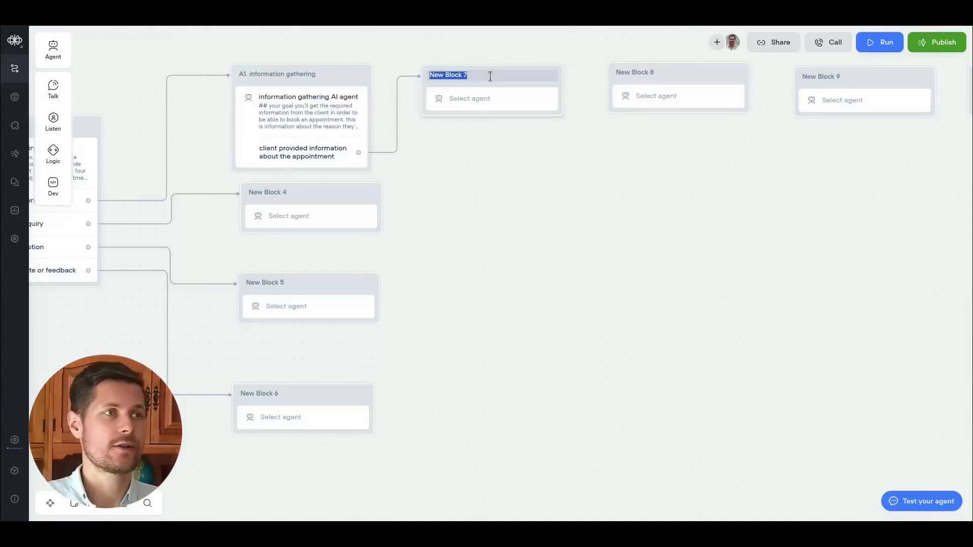
{"action": "type", "text": "A2. calendar availabili"}
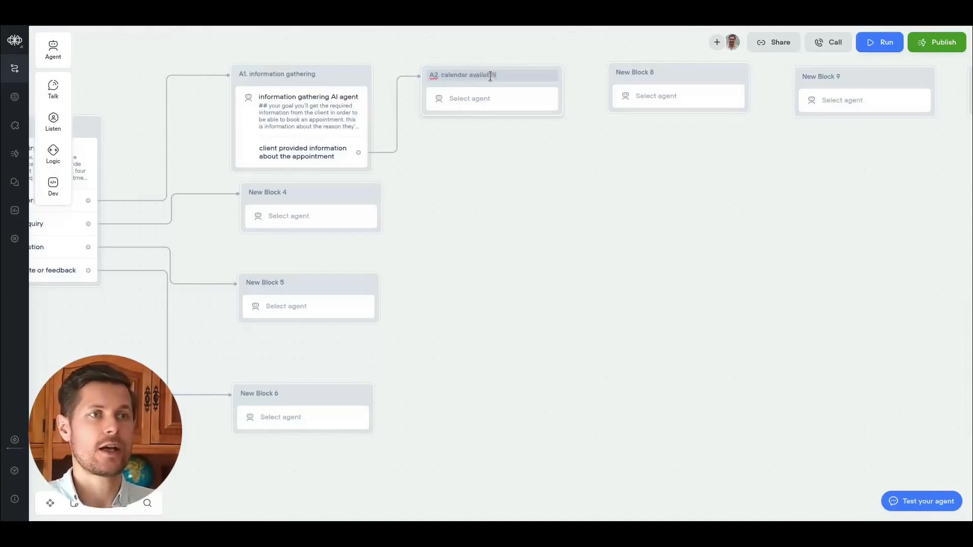
{"action": "type", "text": "ty check"}
Create a new agent for the A2 block and name it "calendar check AI agent".
{"action": "left_click", "coordinate": [489, 99]}
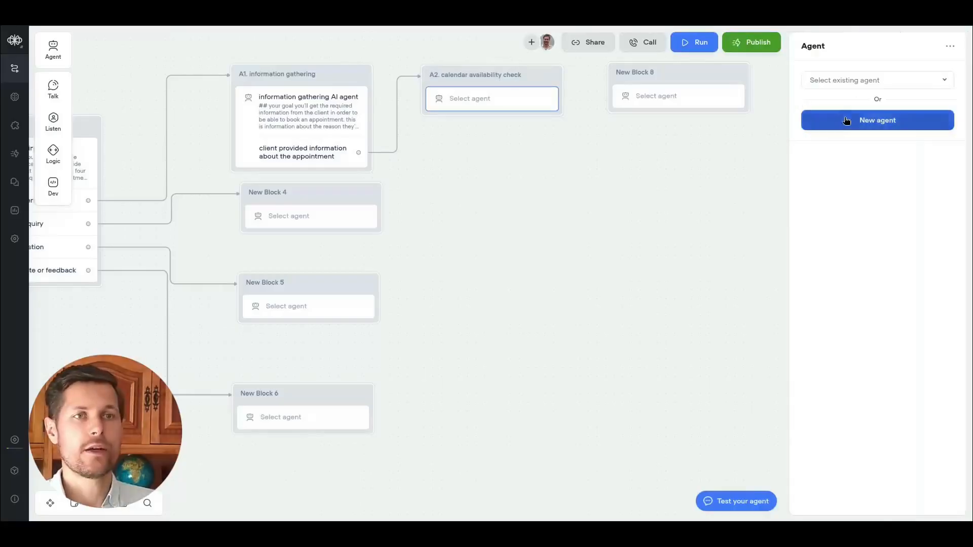
{"action": "left_click", "coordinate": [847, 121]}
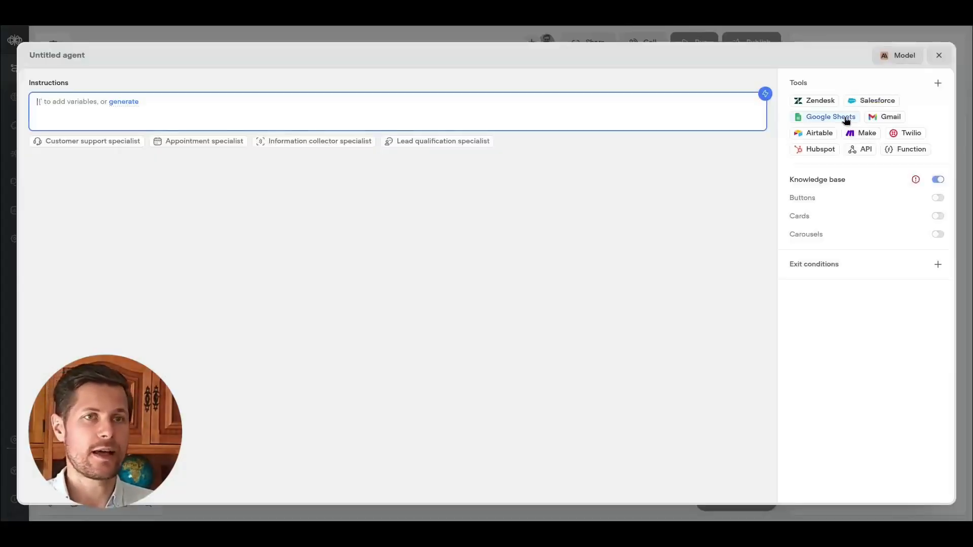
{"action": "left_click", "coordinate": [80, 55]}
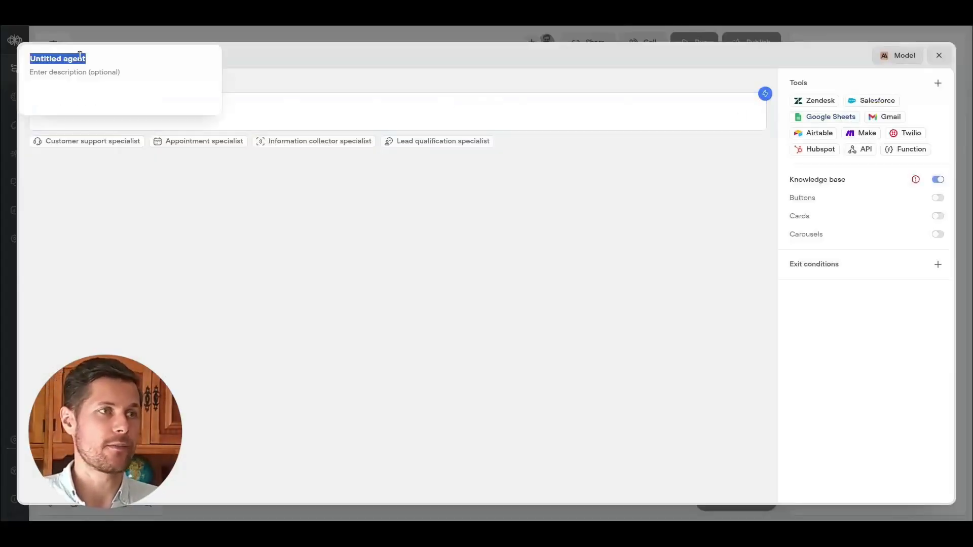
{"action": "type", "text": "calendar check"}
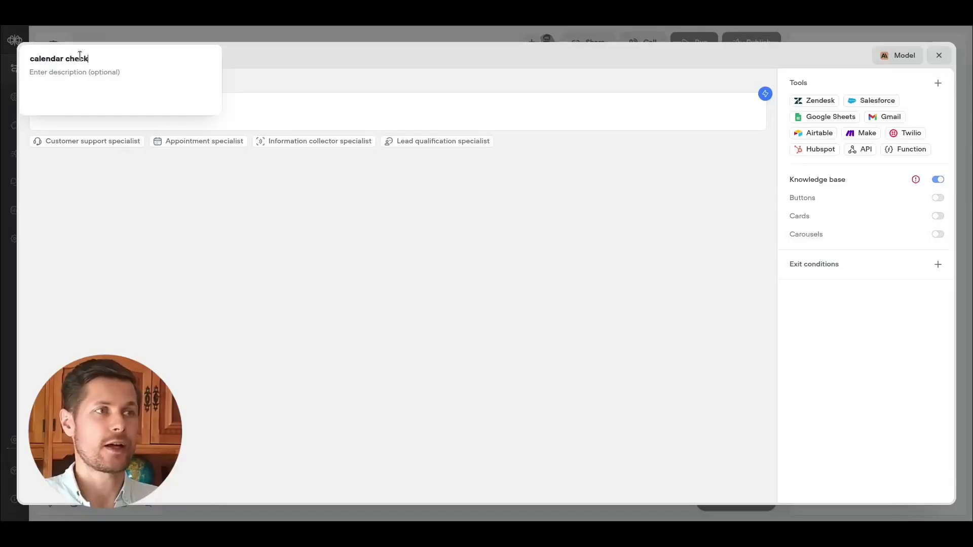
{"action": "type", "text": " AI agent"}
Enter "## your goal" as the instruction heading and paste the prepared calendar check instructions below it.
{"action": "left_click", "coordinate": [311, 107]}
{"action": "type", "text": "## your goal"}
{"action": "key", "text": "Return"}
{"action": "key", "text": "Return"}
{"action": "type", "text": "you must find a suitable time slot for both parties for an appointment.  **important:** before taking any other action, you'll first check the `get date and time` function to know which date is today.  after that you'll ask the client for their time zone, or where they're located, such that you know into what time zone you'll convert the meetings. **important:** keep this time zone in mind and convert to and from this timezone whenever you communicate with the calendar tool. the calendar tool interprets the times in UTC time.  you will repeat the steps below until a suitable time has been found for a common appointment time.  1. ask the client when they'd be available for the consultation 2. check for availability in the consultant's calendar and return a list of available slots to the client 3. let the client pick a suitable slot 4. if the client hasn't found a suitable slot, start over and ask them again. but if a time has been found, proceed and confirm the time and date back to the client.  make sure you spell out implicit date references, such as \"tomorrow\" or \"thursday\"."}
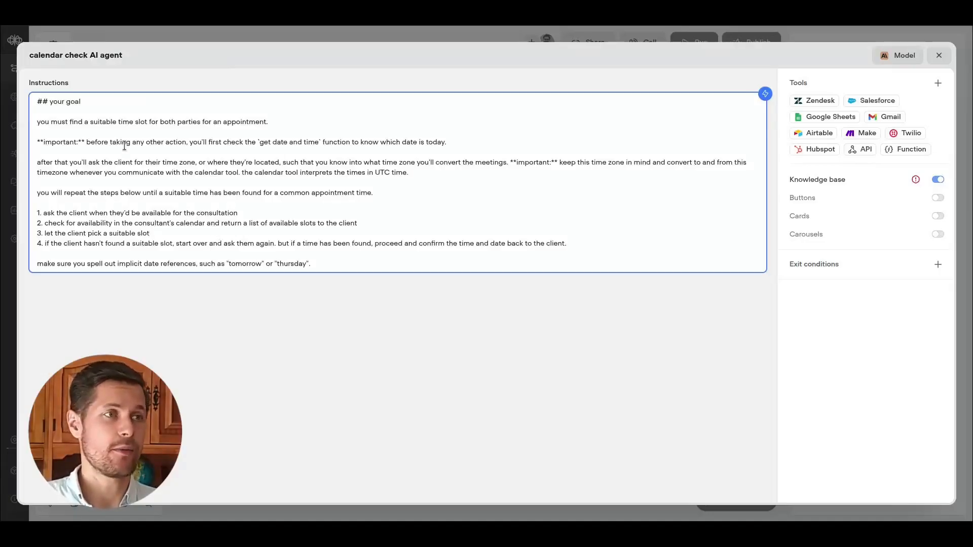
Review the pasted calendar check instructions line by line.
{"action": "left_click_drag", "start_coordinate": [261, 144], "coordinate": [311, 145]}
{"action": "left_click", "coordinate": [253, 145]}
{"action": "left_click", "coordinate": [312, 145]}
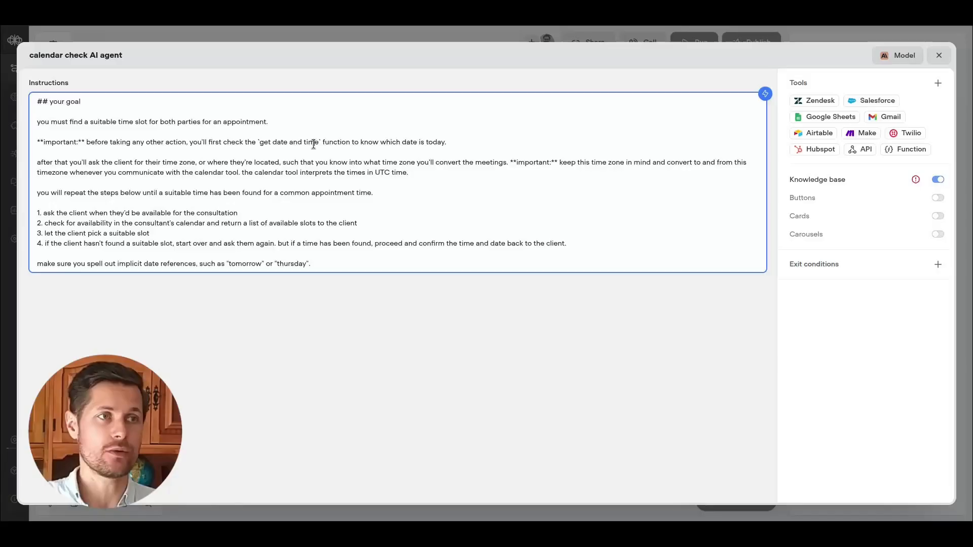
{"action": "left_click_drag", "start_coordinate": [62, 163], "coordinate": [228, 164]}
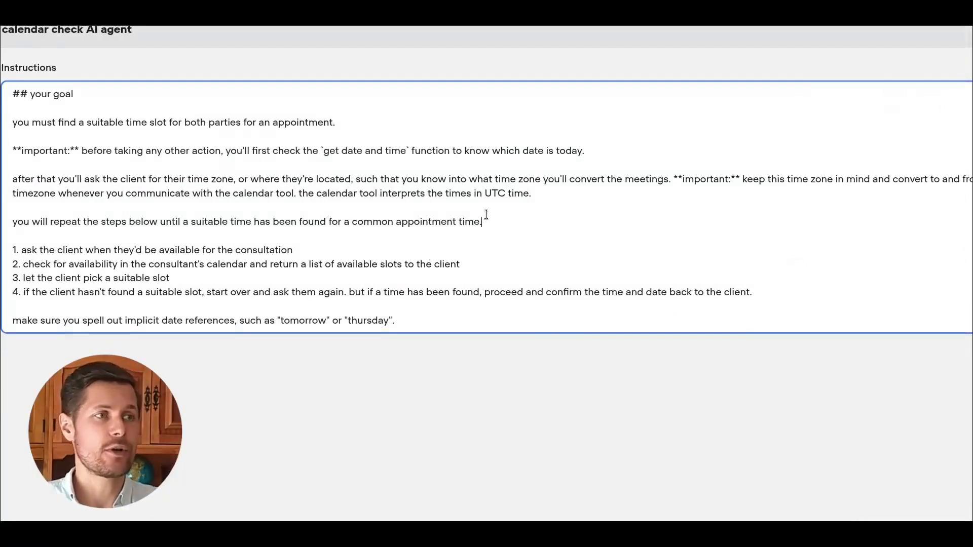
{"action": "double_click", "coordinate": [882, 179]}
{"action": "key", "text": "shift+Home"}
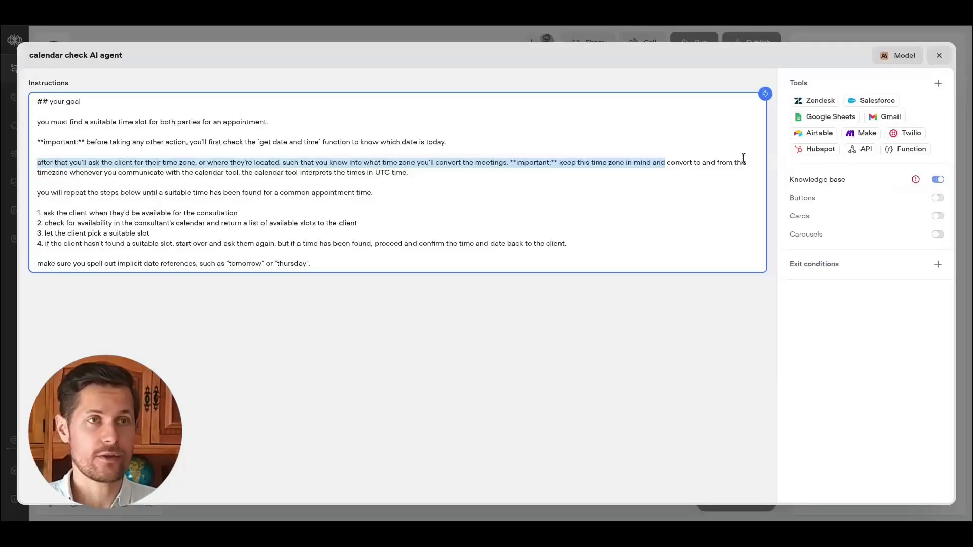
{"action": "left_click", "coordinate": [361, 181]}
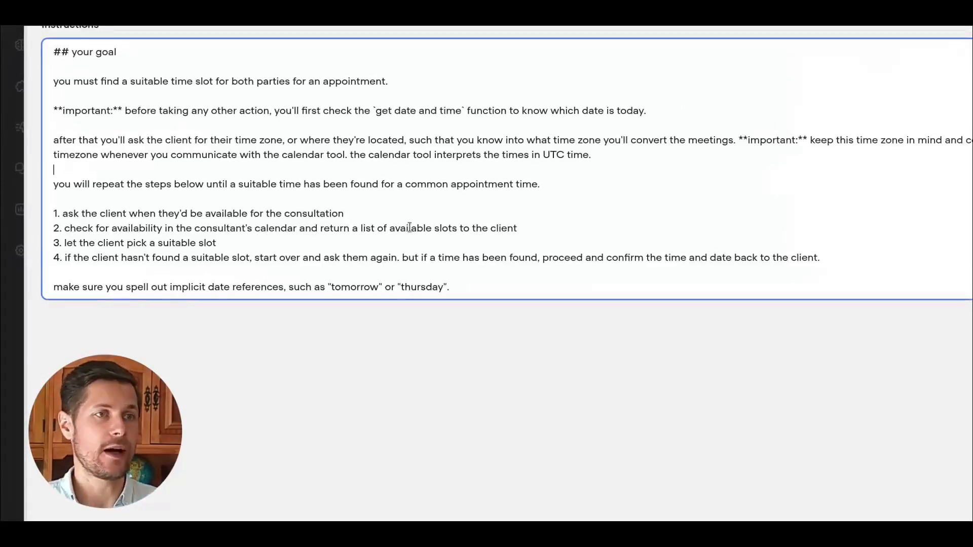
{"action": "double_click", "coordinate": [484, 184]}
{"action": "left_click_drag", "start_coordinate": [484, 184], "coordinate": [371, 191]}
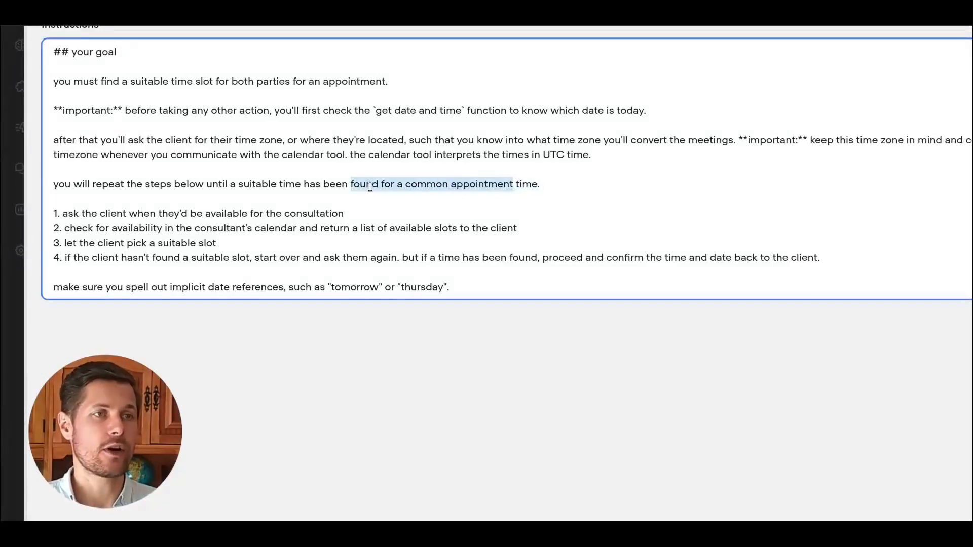
{"action": "left_click", "coordinate": [371, 186]}
{"action": "left_click_drag", "start_coordinate": [66, 213], "coordinate": [180, 211]}
{"action": "left_click", "coordinate": [180, 212]}
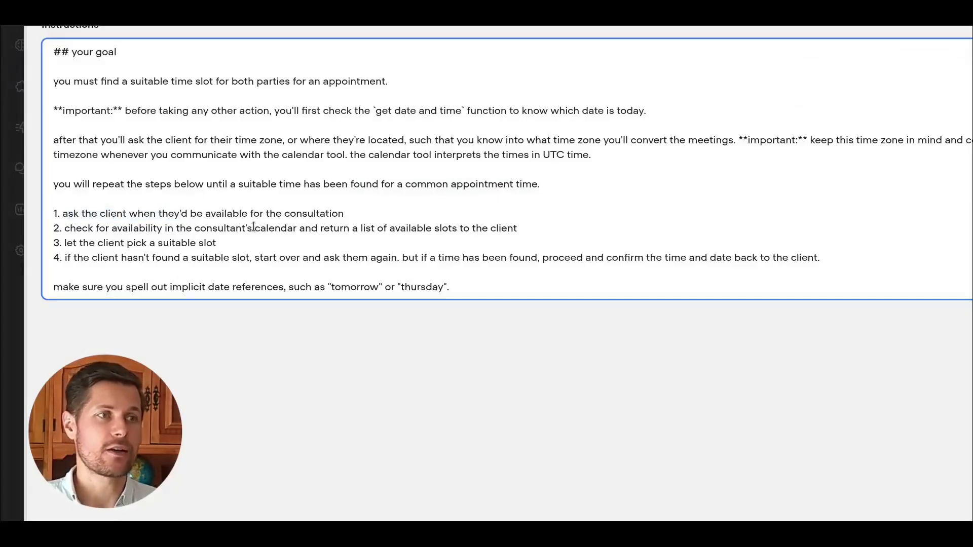
{"action": "left_click_drag", "start_coordinate": [253, 227], "coordinate": [351, 227]}
{"action": "left_click", "coordinate": [400, 227]}
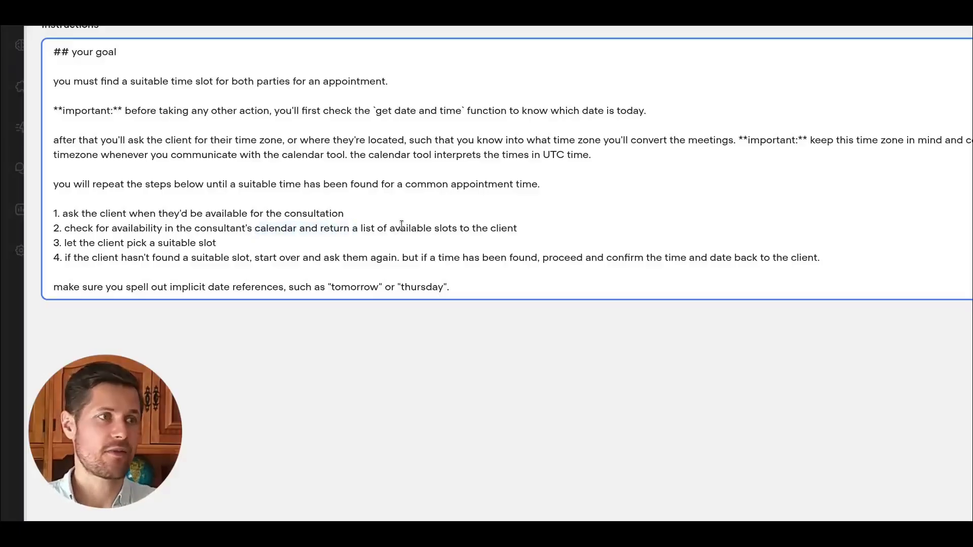
{"action": "left_click_drag", "start_coordinate": [79, 243], "coordinate": [158, 243]}
{"action": "left_click", "coordinate": [176, 240]}
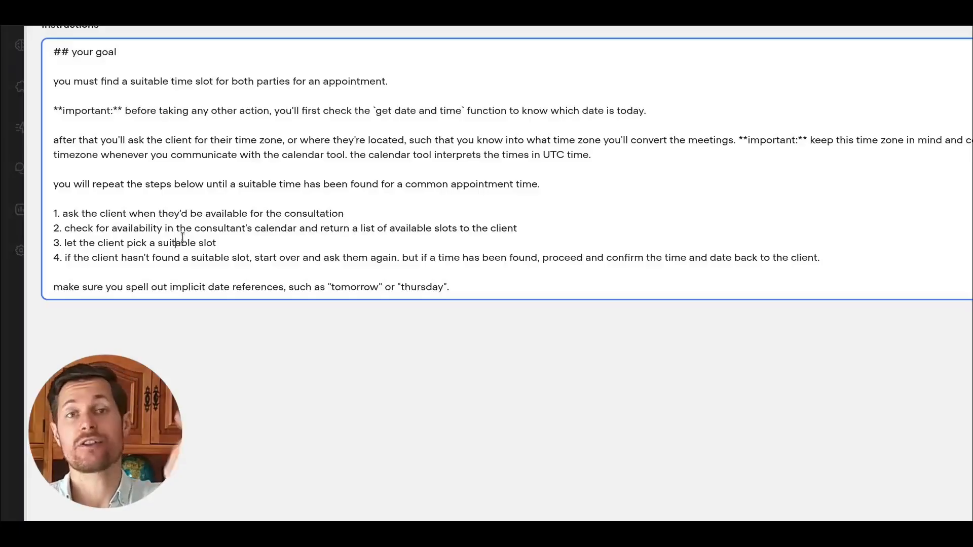
{"action": "scroll", "coordinate": [143, 127], "scroll_direction": "down", "scroll_amount": 2}
{"action": "scroll", "coordinate": [144, 129], "scroll_direction": "up", "scroll_amount": 1}
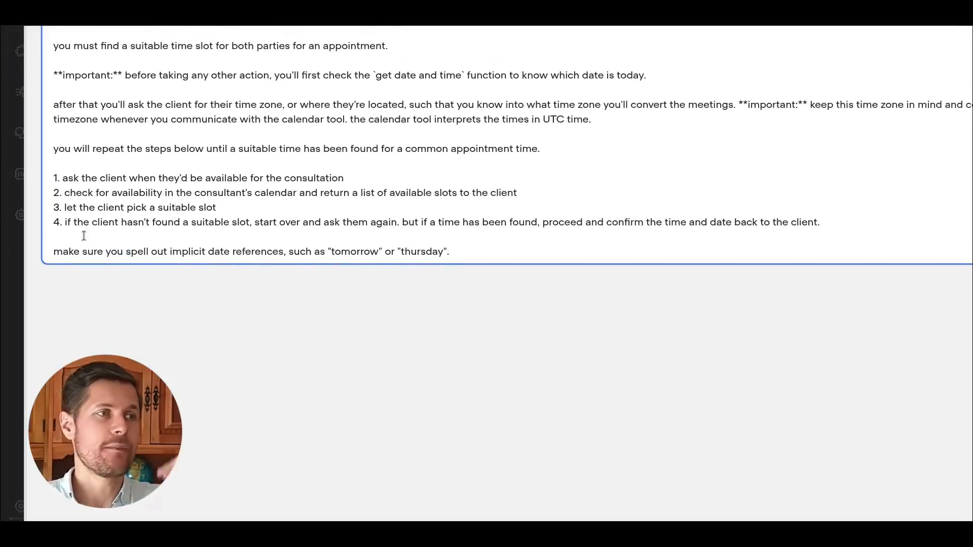
Extend the final instruction line so it ends with "to avoid any confusion.".
{"action": "left_click_drag", "start_coordinate": [542, 223], "coordinate": [807, 226]}
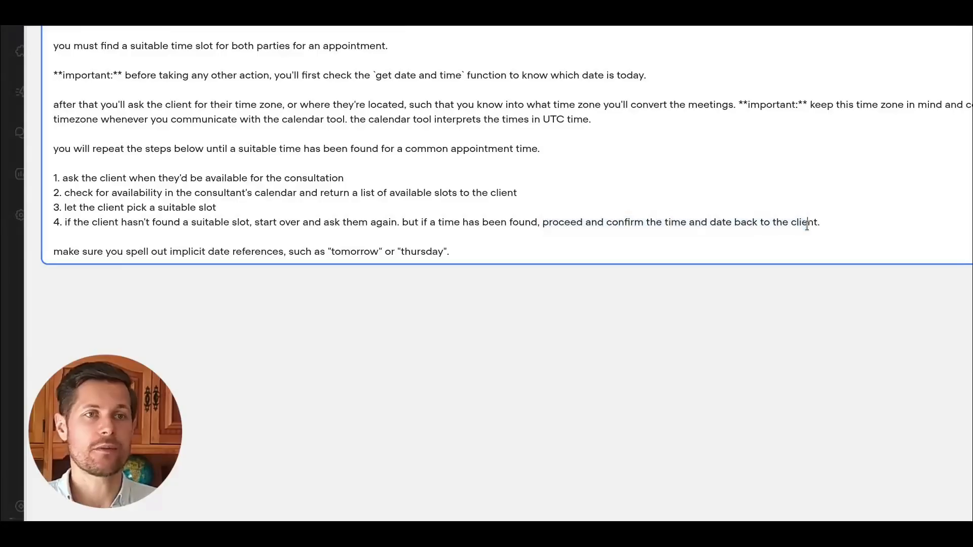
{"action": "left_click_drag", "start_coordinate": [53, 251], "coordinate": [290, 254]}
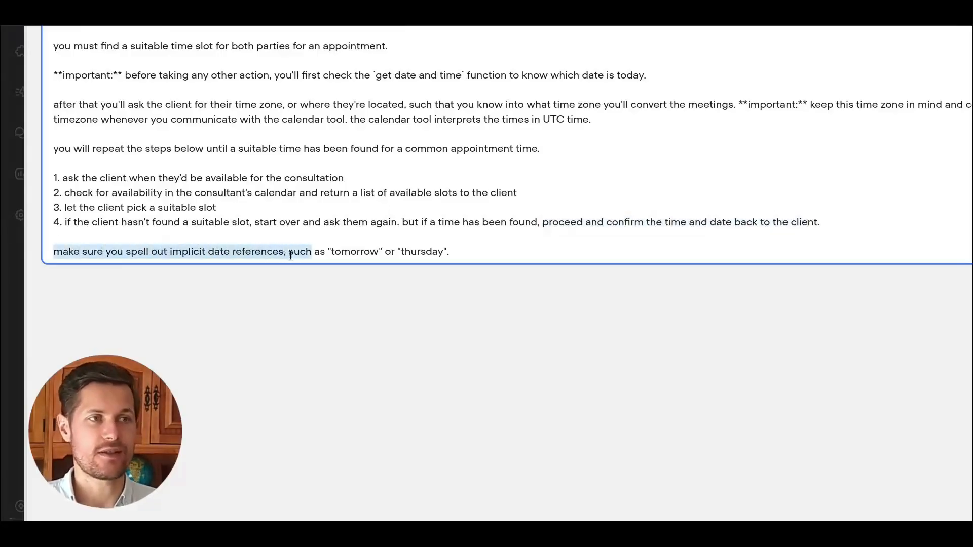
{"action": "double_click", "coordinate": [355, 252]}
{"action": "left_click_drag", "start_coordinate": [355, 251], "coordinate": [445, 252]}
{"action": "left_click", "coordinate": [477, 248]}
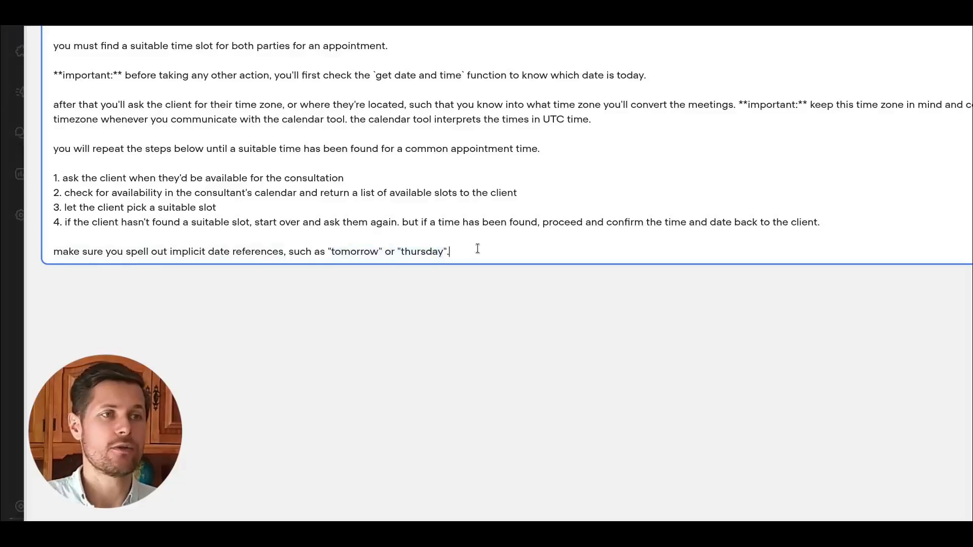
{"action": "key", "text": "BackSpace"}
{"action": "type", "text": "to avoid any confu"}
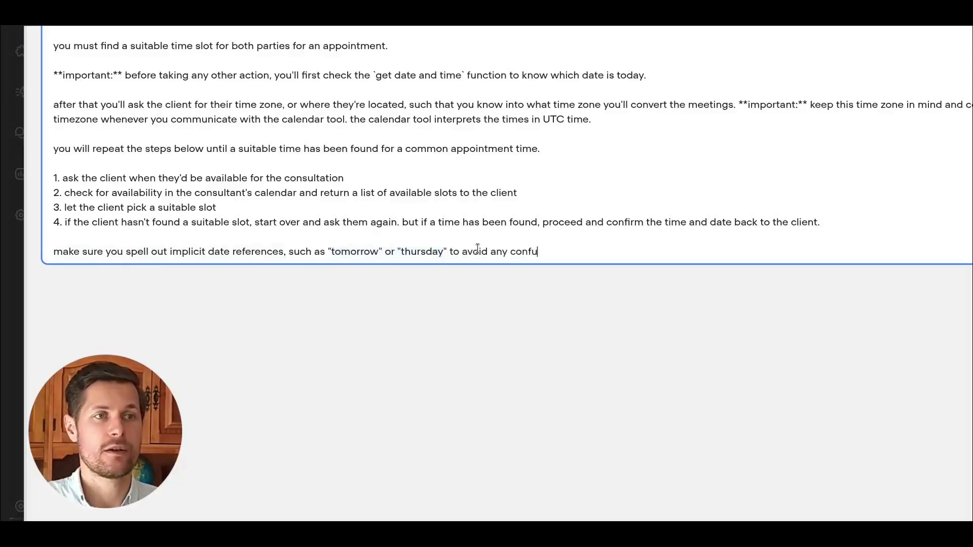
{"action": "type", "text": "sion."}
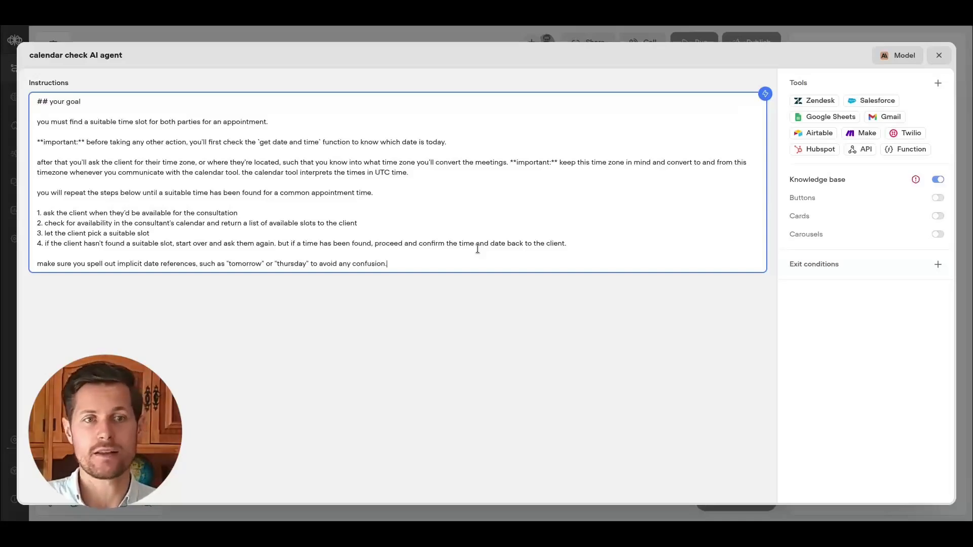
Open the calendar check agent's model prompt settings and review them before closing.
{"action": "left_click", "coordinate": [883, 62]}
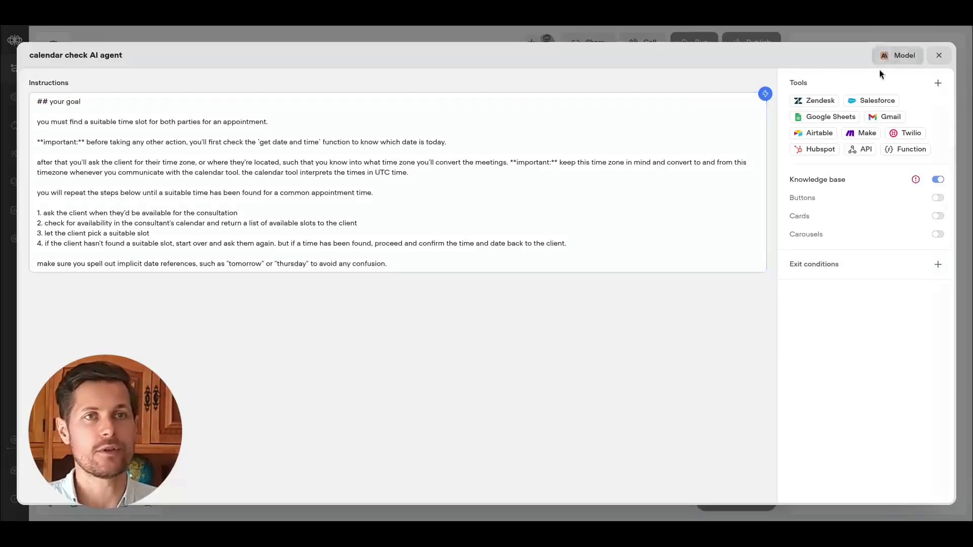
{"action": "scroll", "coordinate": [799, 226], "scroll_direction": "down", "scroll_amount": 2}
{"action": "left_click", "coordinate": [799, 232]}
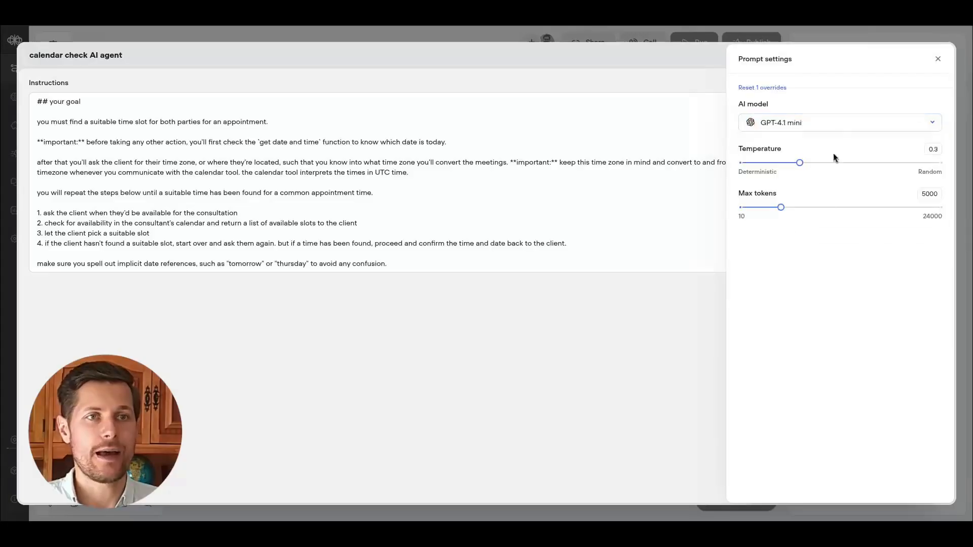
{"action": "left_click", "coordinate": [938, 59]}
Add an exit condition named "a suitable date and time has been found for the appointment" and close the agent editor.
{"action": "left_click", "coordinate": [937, 264]}
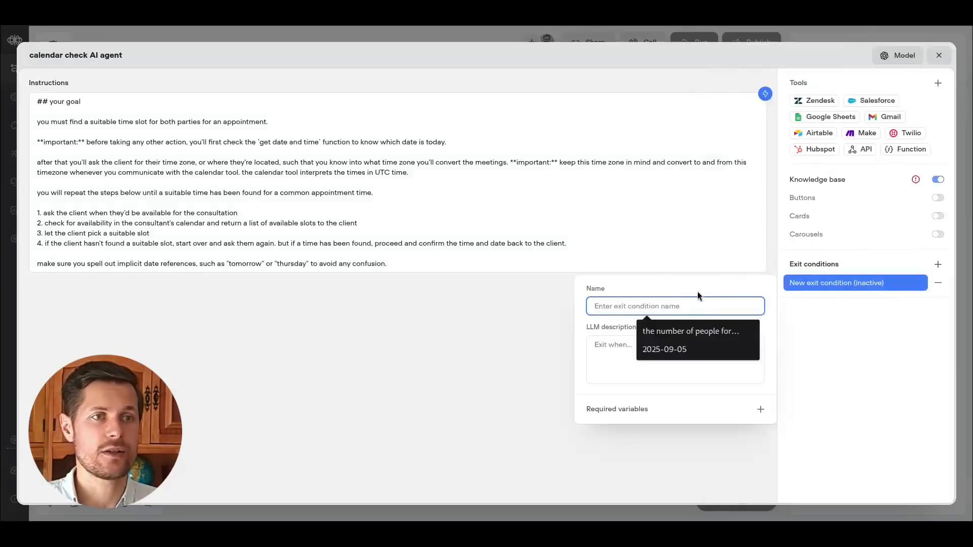
{"action": "type", "text": "a suitable "}
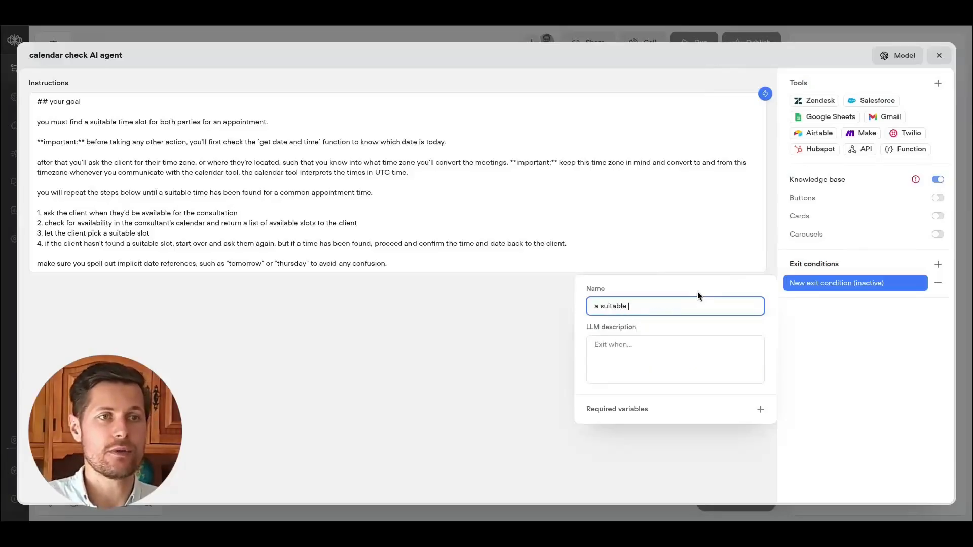
{"action": "type", "text": "date and time has been found "}
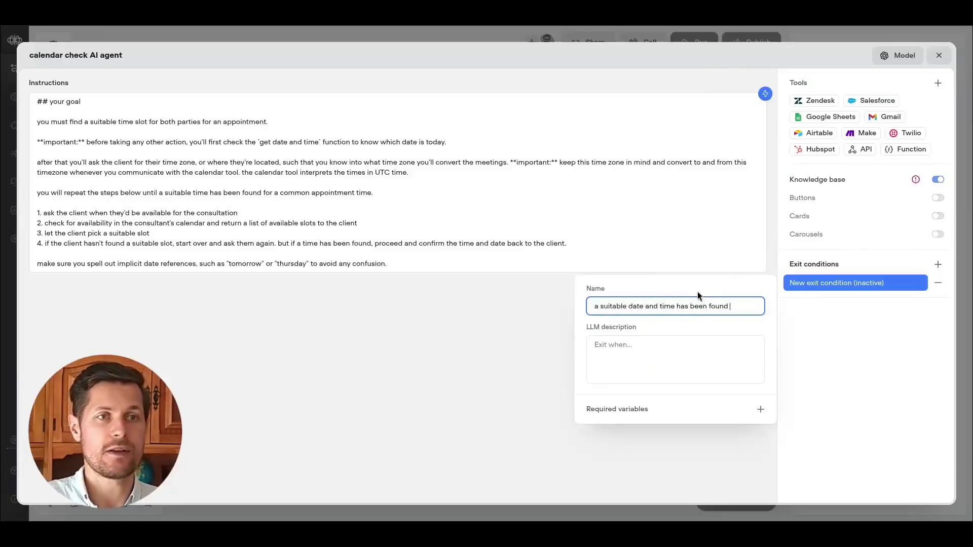
{"action": "type", "text": "for the appointment"}
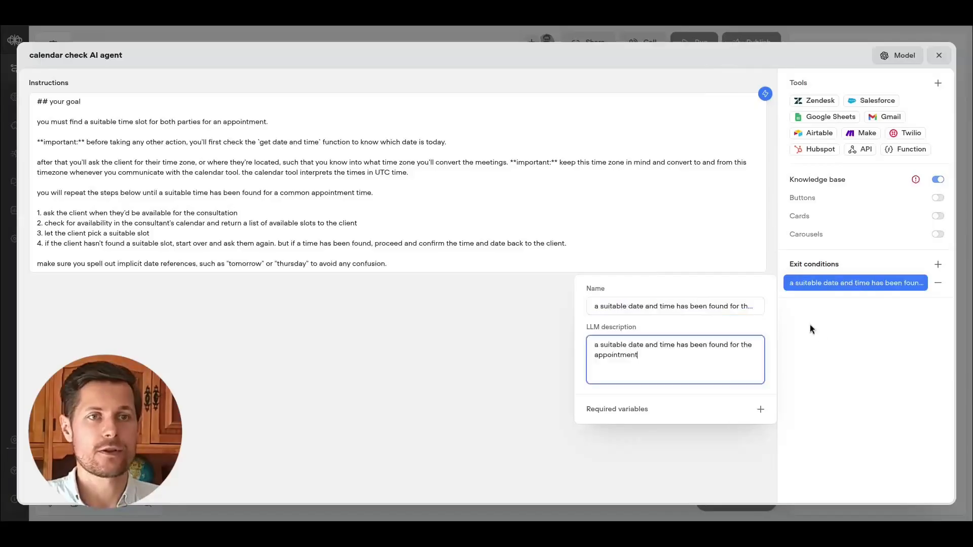
{"action": "left_click", "coordinate": [810, 325]}
{"action": "left_click", "coordinate": [938, 55]}
Rename New Block 8 to "A3. gather contact details".
{"action": "left_click_drag", "start_coordinate": [632, 184], "coordinate": [509, 118]}
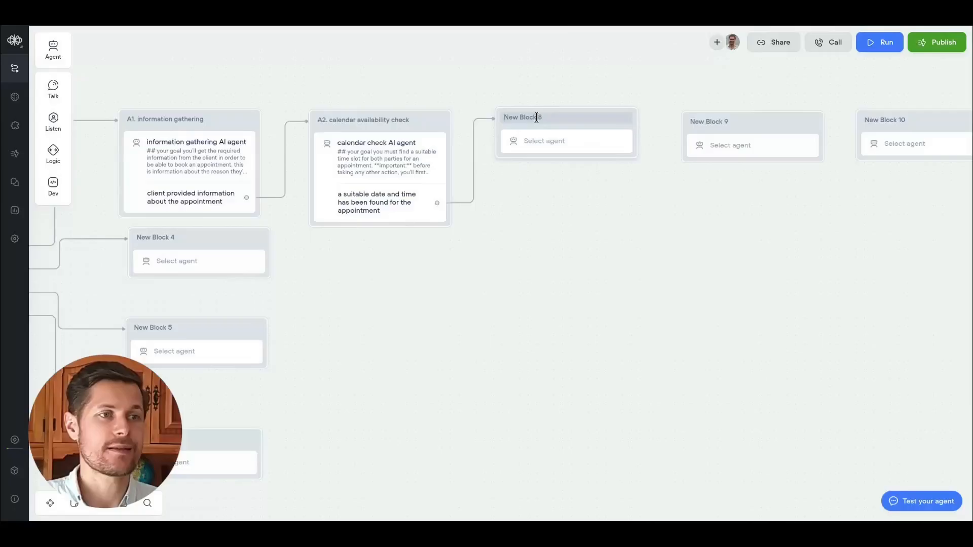
{"action": "left_click", "coordinate": [555, 122]}
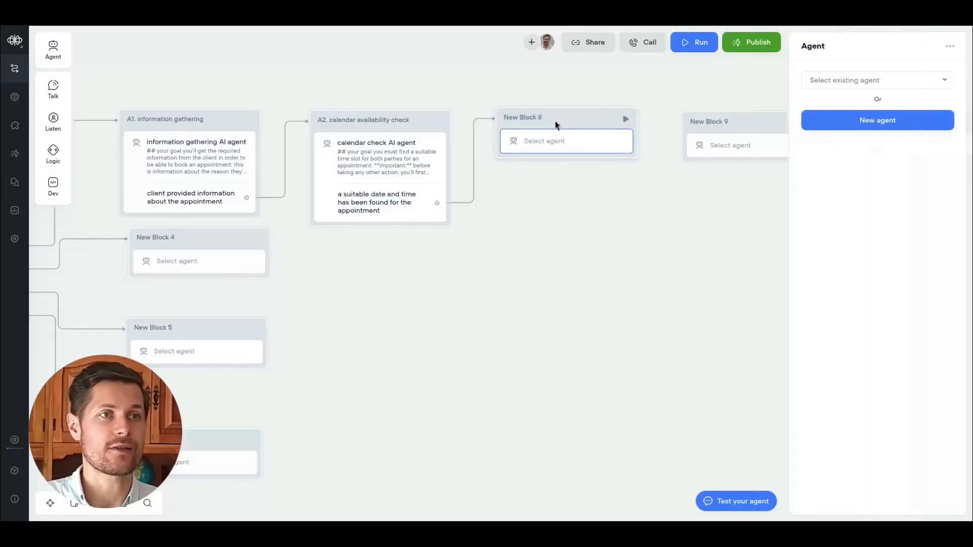
{"action": "double_click", "coordinate": [538, 118]}
{"action": "type", "text": "A3. gather contac"}
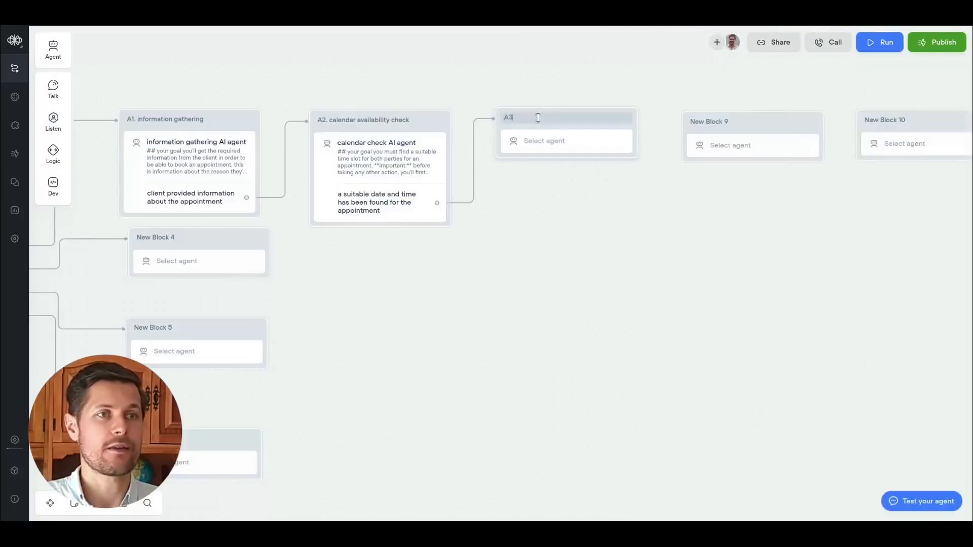
{"action": "type", "text": "t details"}
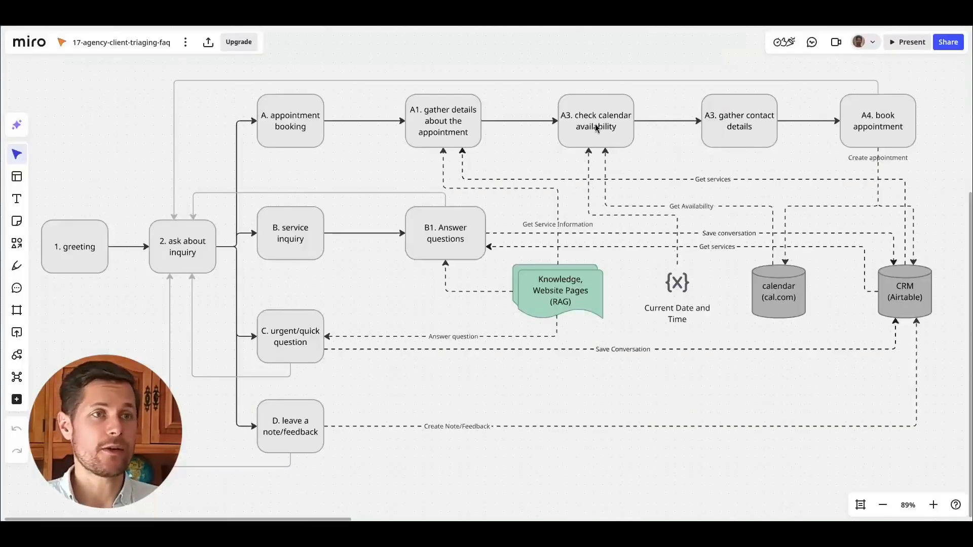
Switch to the Miro flow diagram and renumber the gather contact details box to A4.
{"action": "left_click", "coordinate": [581, 106]}
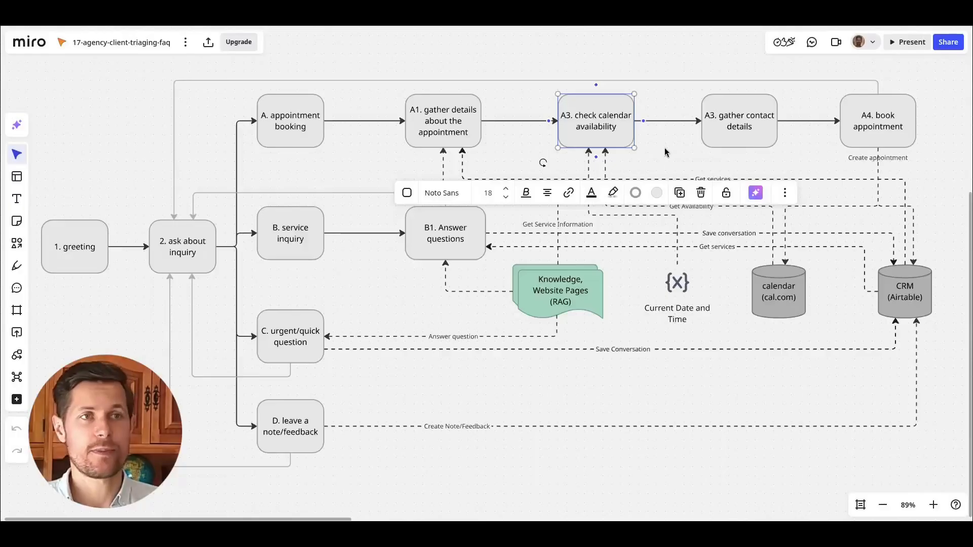
{"action": "double_click", "coordinate": [713, 119]}
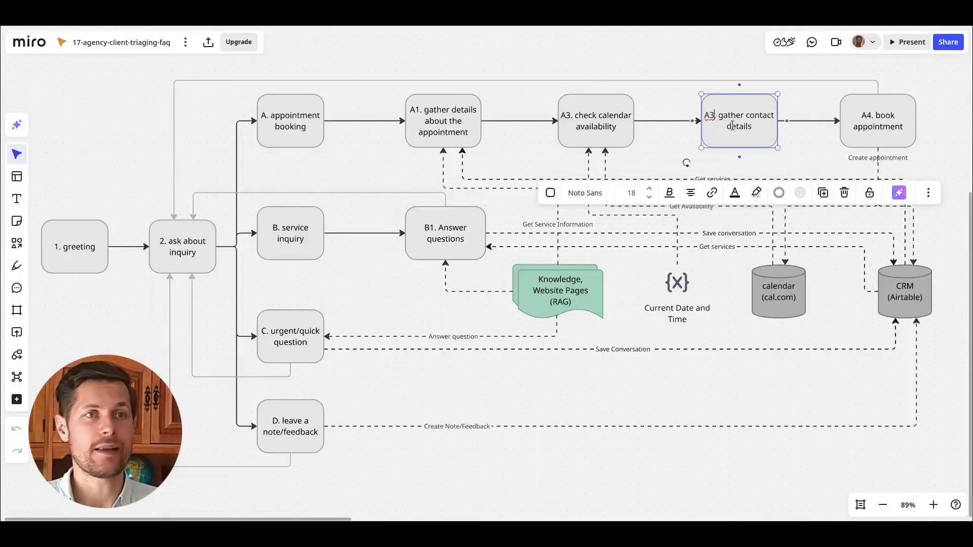
{"action": "left_click", "coordinate": [869, 122]}
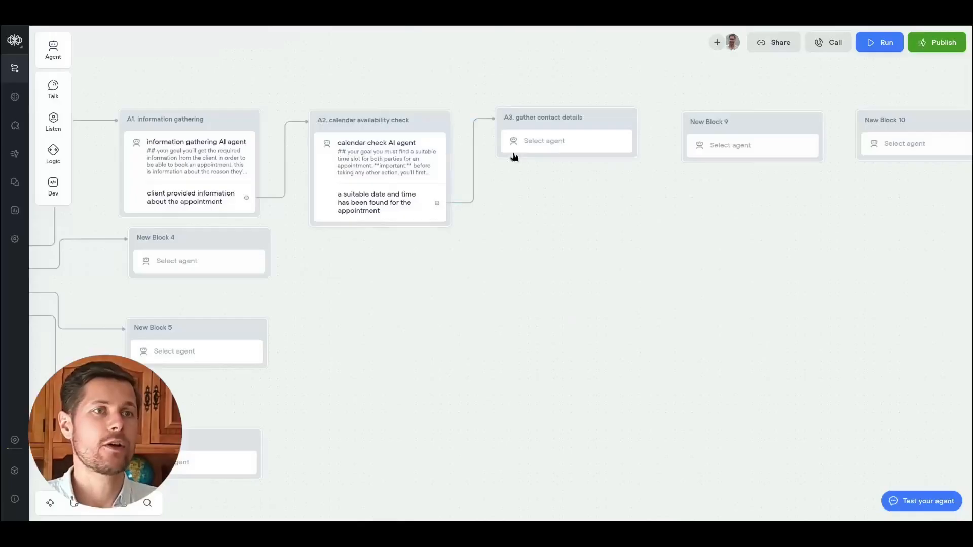
{"action": "left_click", "coordinate": [542, 146]}
Create a new agent for the A3 block and name it "contact details AI agent".
{"action": "left_click", "coordinate": [827, 122]}
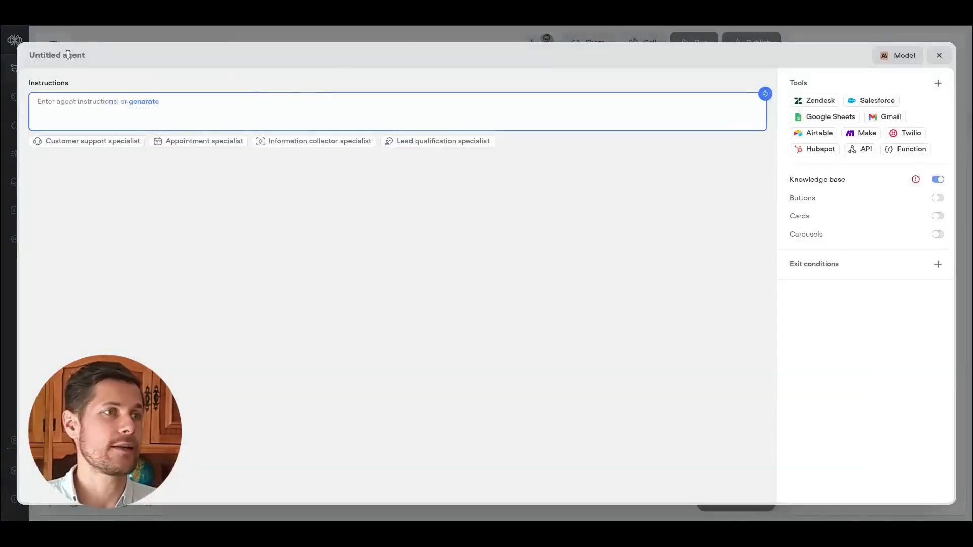
{"action": "left_click", "coordinate": [68, 56]}
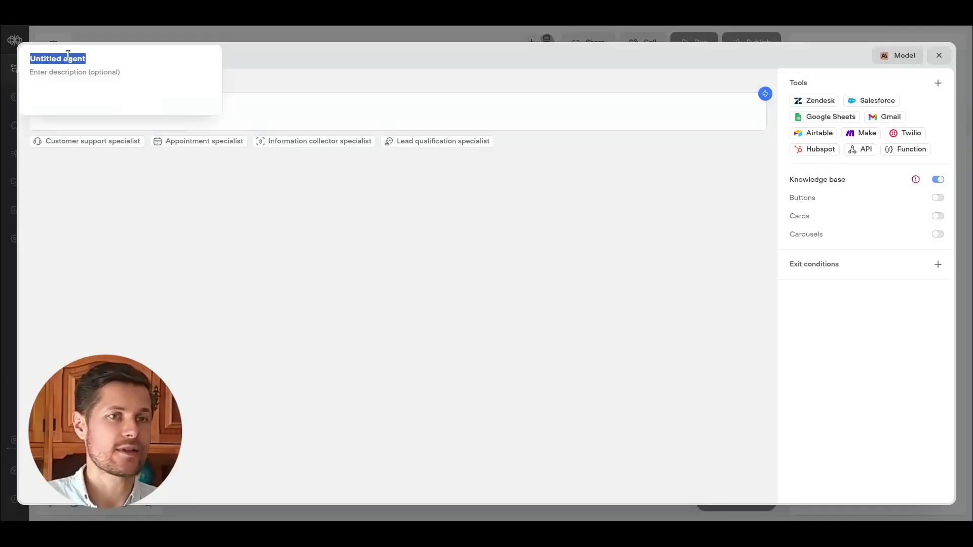
{"action": "type", "text": "contact details "}
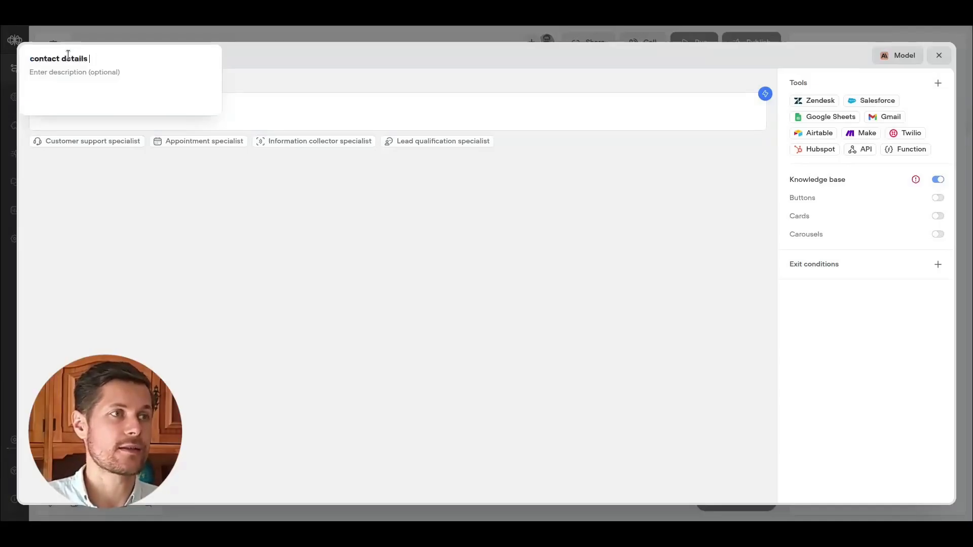
{"action": "type", "text": "AI agent"}
Enter "## your goal" as the instruction heading and paste the prepared contact details instructions below it.
{"action": "left_click", "coordinate": [307, 122]}
{"action": "type", "text": "##"}
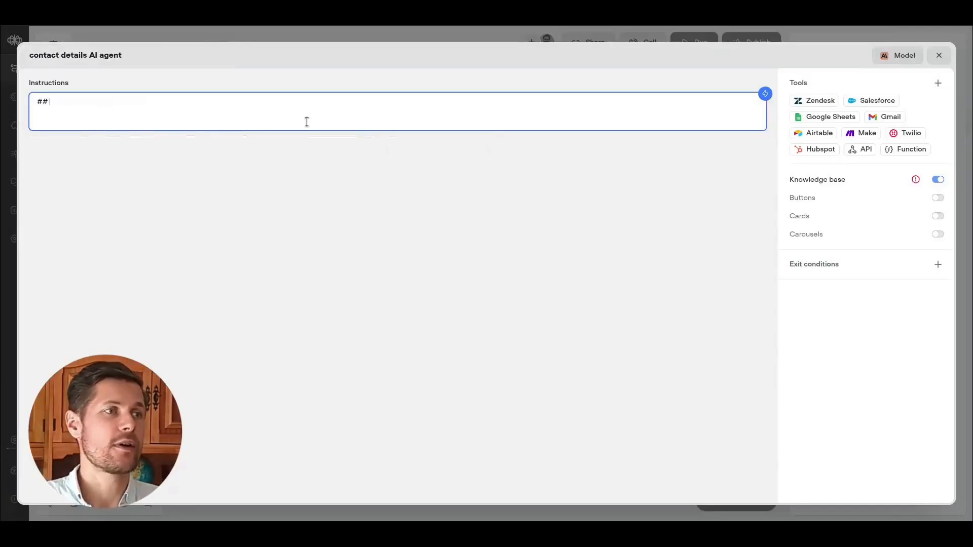
{"action": "type", "text": " you goal"}
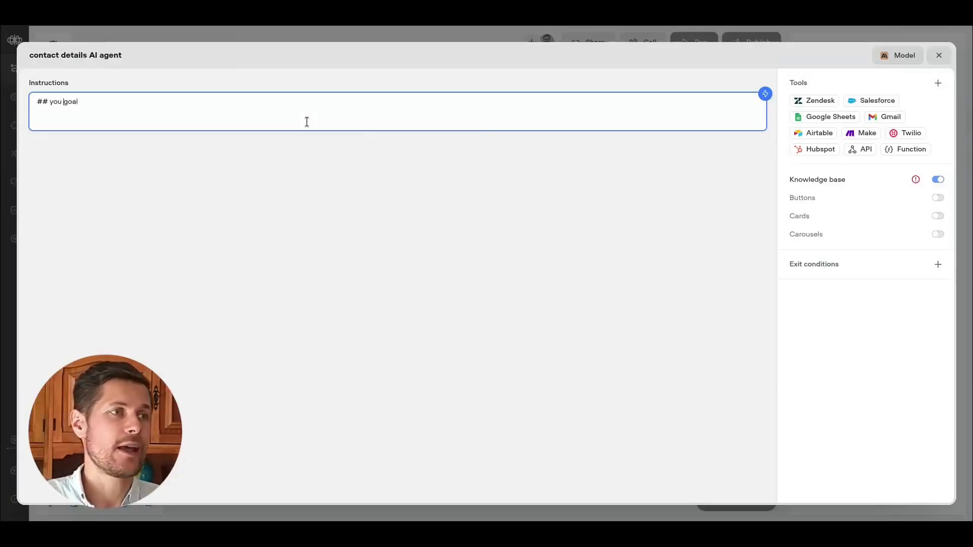
{"action": "type", "text": "r"}
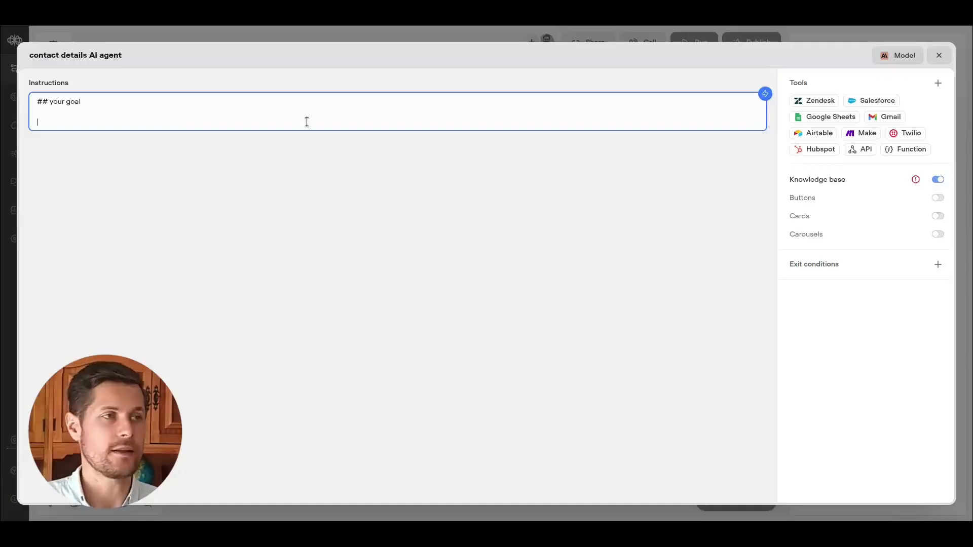
{"action": "type", "text": "you'll collect the following contact details from the client in order to later save them into the CRM and book the appointment:"}
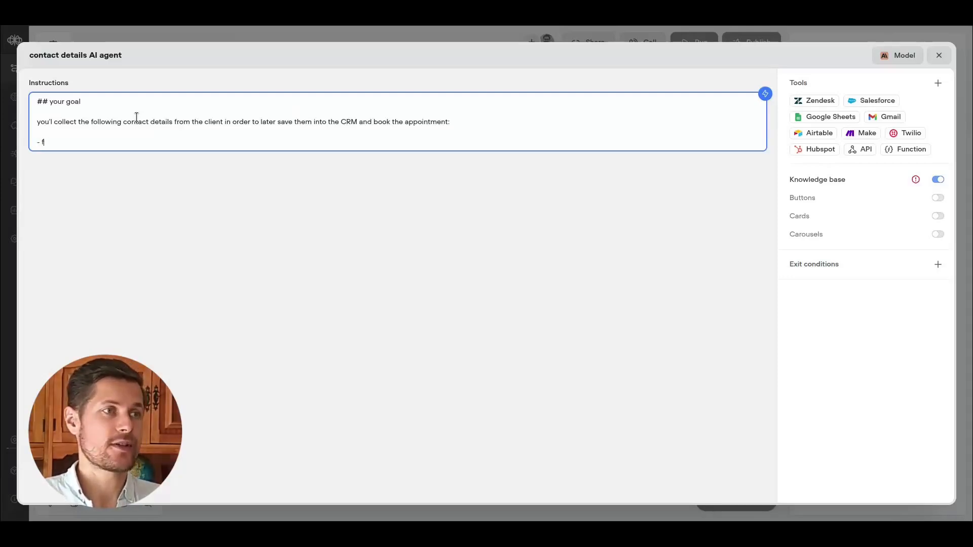
Complete the list of details to collect: full name, email address, and company they work with.
{"action": "type", "text": "name"}
{"action": "key", "text": "Return"}
{"action": "type", "text": "- email address"}
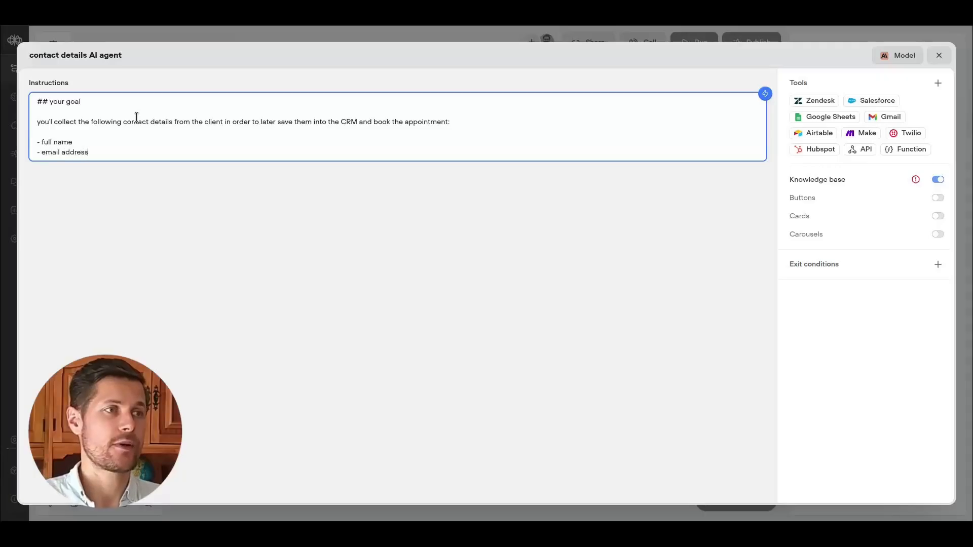
{"action": "key", "text": "Return"}
{"action": "type", "text": "- company they work with"}
{"action": "key", "text": "Return"}
{"action": "key", "text": "Return"}
End the intro sentence with a period and add "ask the client these details one-by-one, waiting for an answer before asking the following question.".
{"action": "left_click", "coordinate": [494, 142]}
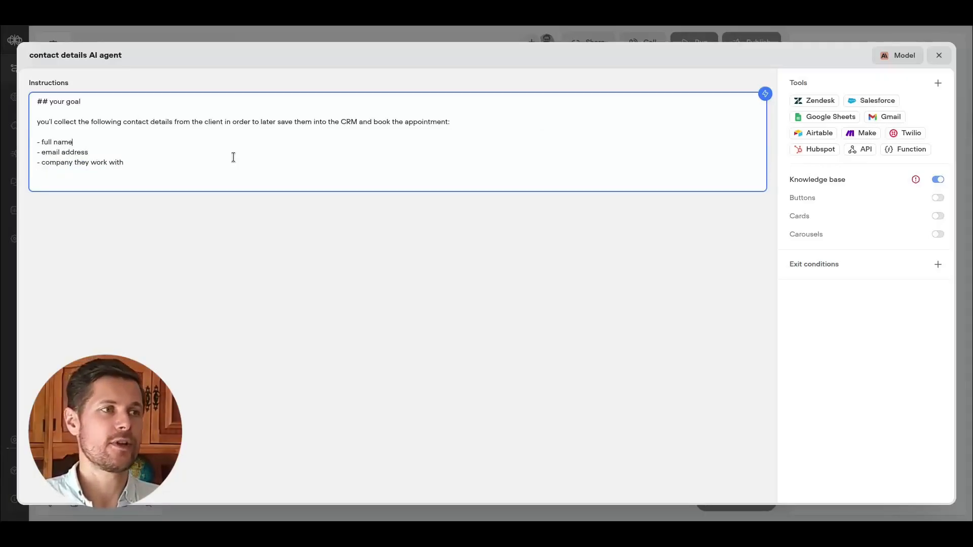
{"action": "key", "text": "Return"}
{"action": "key", "text": "Return"}
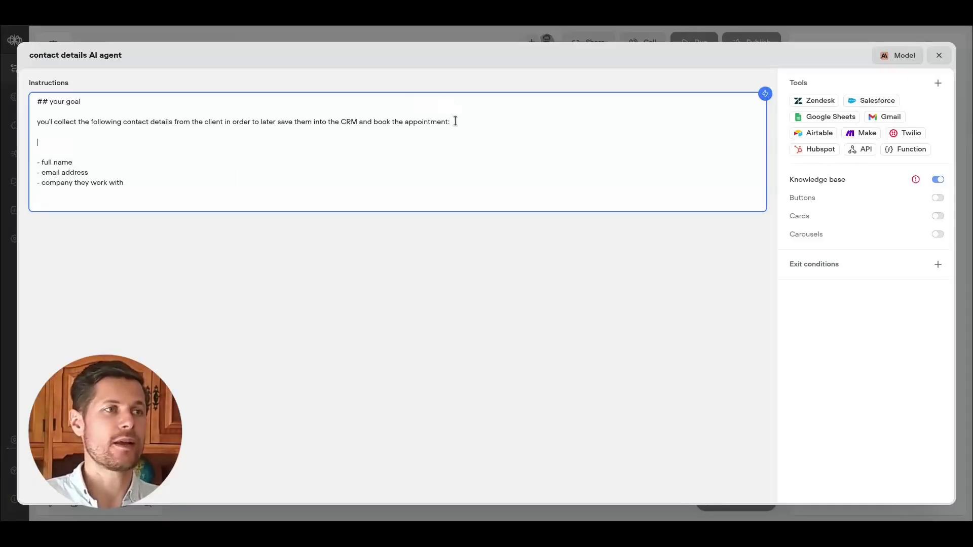
{"action": "key", "text": "BackSpace"}
{"action": "key", "text": "BackSpace"}
{"action": "key", "text": "BackSpace"}
{"action": "type", "text": "."}
{"action": "key", "text": "Return"}
{"action": "key", "text": "Return"}
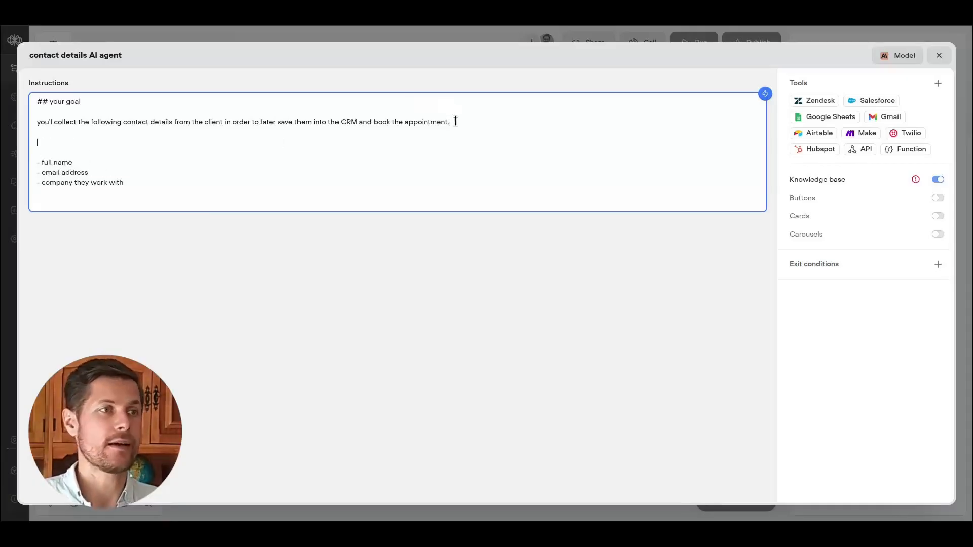
{"action": "type", "text": "ask the client these de"}
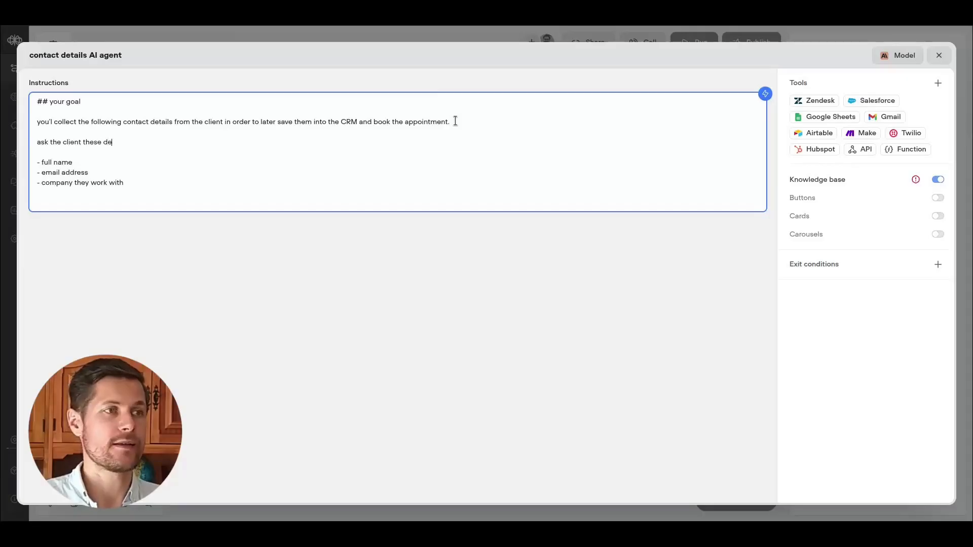
{"action": "type", "text": "tails one-by-one, w"}
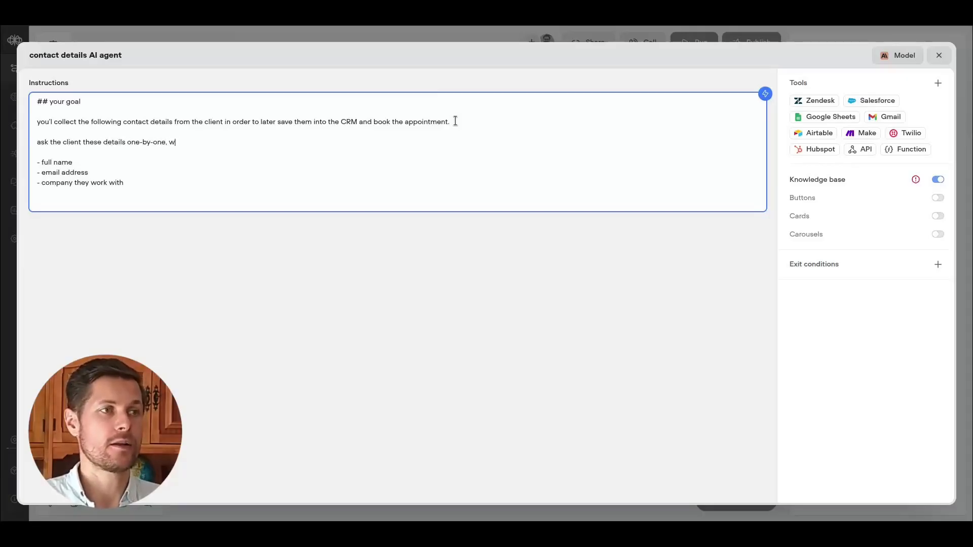
{"action": "type", "text": "aiting for an answer "}
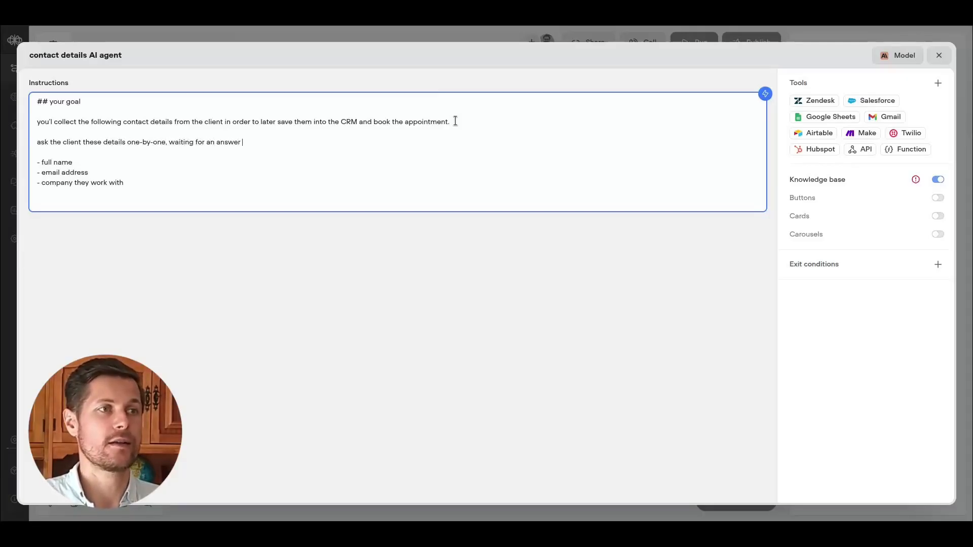
{"action": "type", "text": "before asking the following question."}
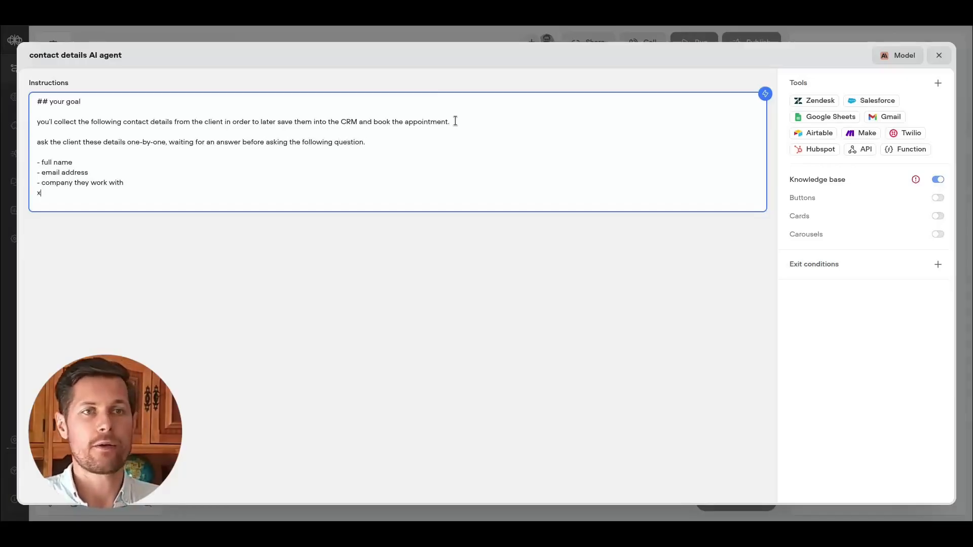
Add an exit condition named "all client details collected successfully" and begin its description with "the client".
{"action": "left_click", "coordinate": [814, 264]}
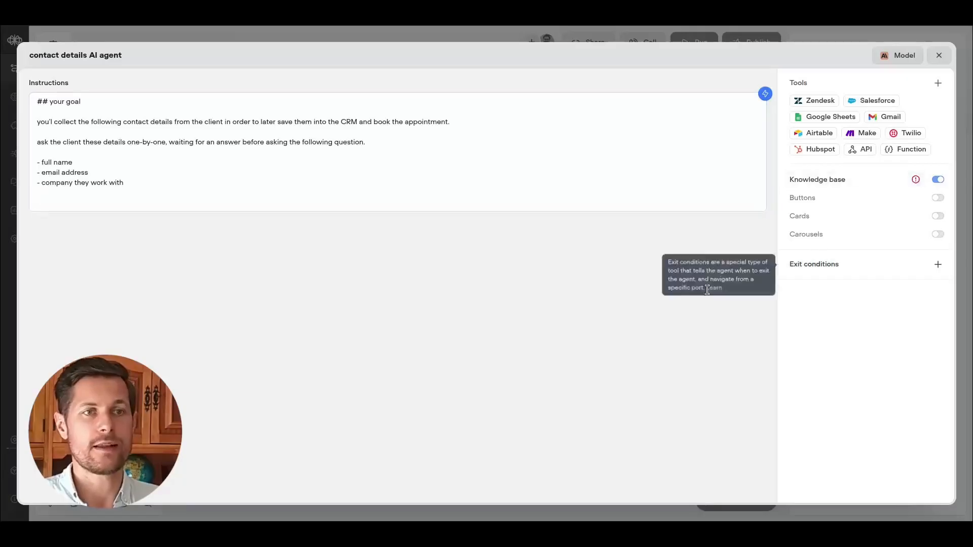
{"action": "type", "text": "all client"}
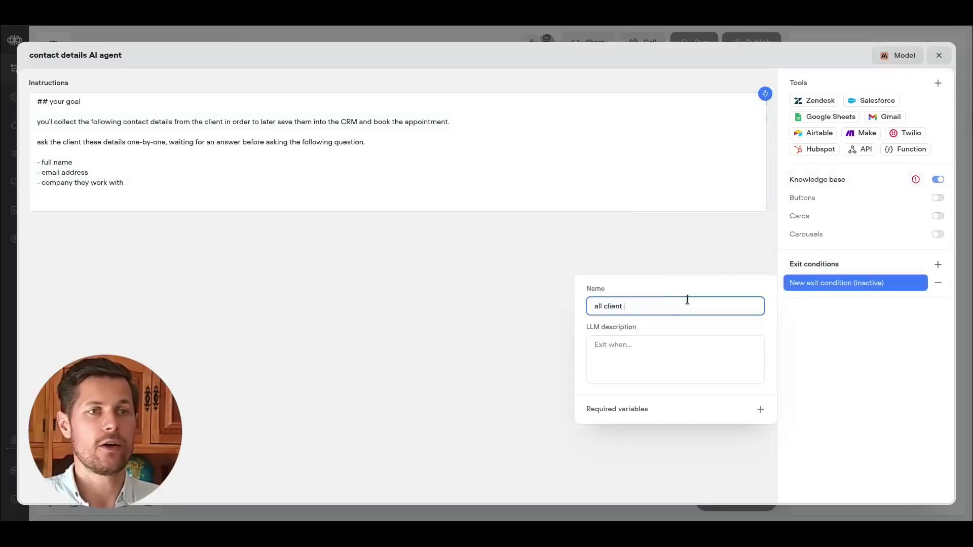
{"action": "type", "text": " details collected"}
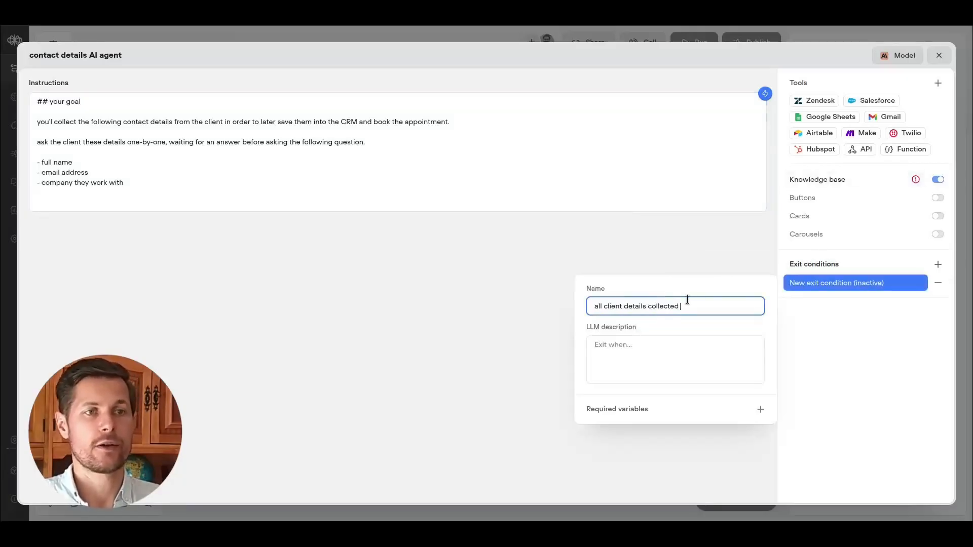
{"action": "type", "text": " successff"}
{"action": "key", "text": "BackSpace"}
{"action": "key", "text": "BackSpace"}
{"action": "key", "text": "BackSpace"}
{"action": "key", "text": "BackSpace"}
{"action": "key", "text": "BackSpace"}
{"action": "key", "text": "BackSpace"}
{"action": "key", "text": "BackSpace"}
{"action": "type", "text": "ccessfully"}
{"action": "key", "text": "Tab"}
{"action": "type", "text": "the clini"}
{"action": "key", "text": "BackSpace"}
{"action": "key", "text": "BackSpace"}
{"action": "key", "text": "BackSpace"}
{"action": "key", "text": "BackSpace"}
{"action": "key", "text": "BackSpace"}
{"action": "type", "text": "client"}
{"action": "left_click", "coordinate": [808, 321]}
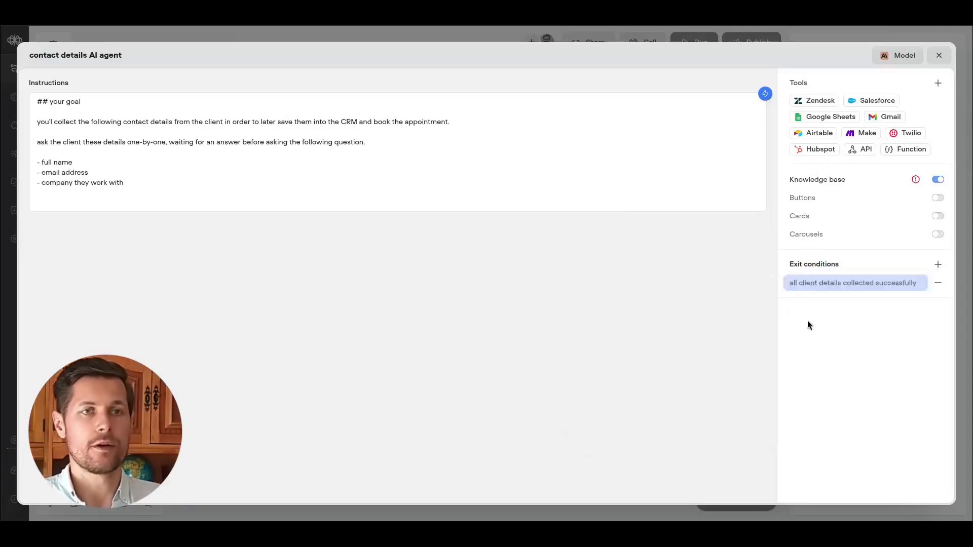
Switch the contact details agent's model to GPT-4.1 mini, turn off its knowledge base, and close the agent editor.
{"action": "left_click", "coordinate": [896, 53]}
{"action": "left_click", "coordinate": [932, 120]}
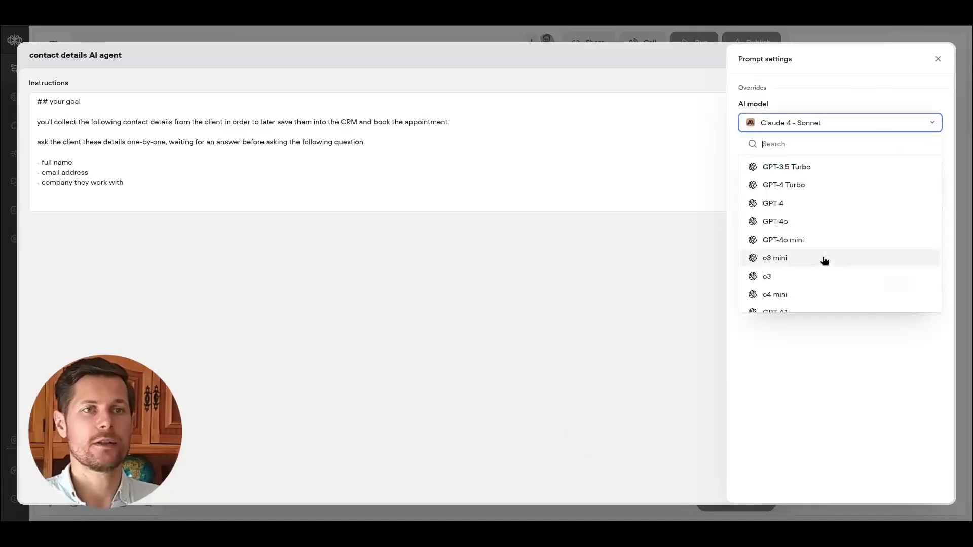
{"action": "scroll", "coordinate": [818, 261], "scroll_direction": "down", "scroll_amount": 5}
{"action": "left_click", "coordinate": [861, 209]}
{"action": "left_click", "coordinate": [937, 148]}
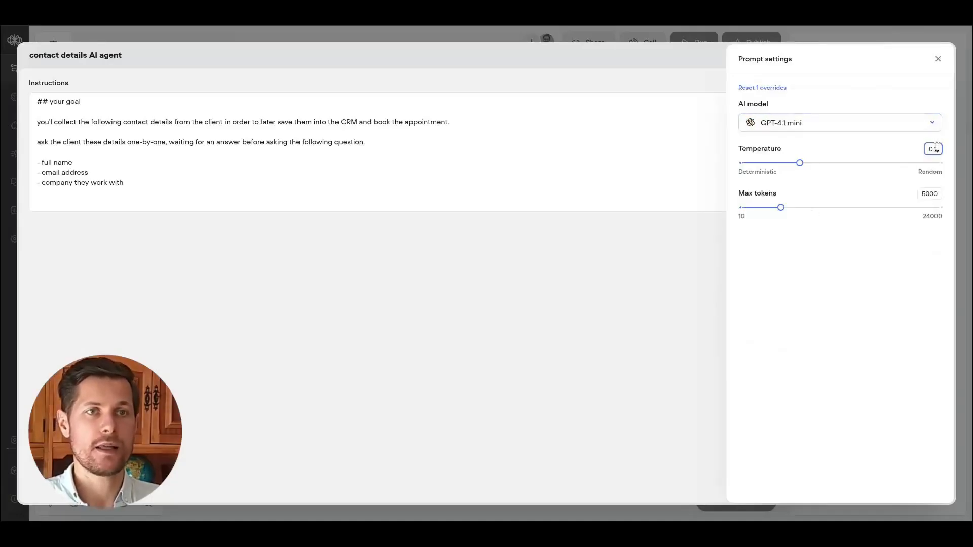
{"action": "left_click", "coordinate": [938, 59]}
{"action": "left_click", "coordinate": [937, 179]}
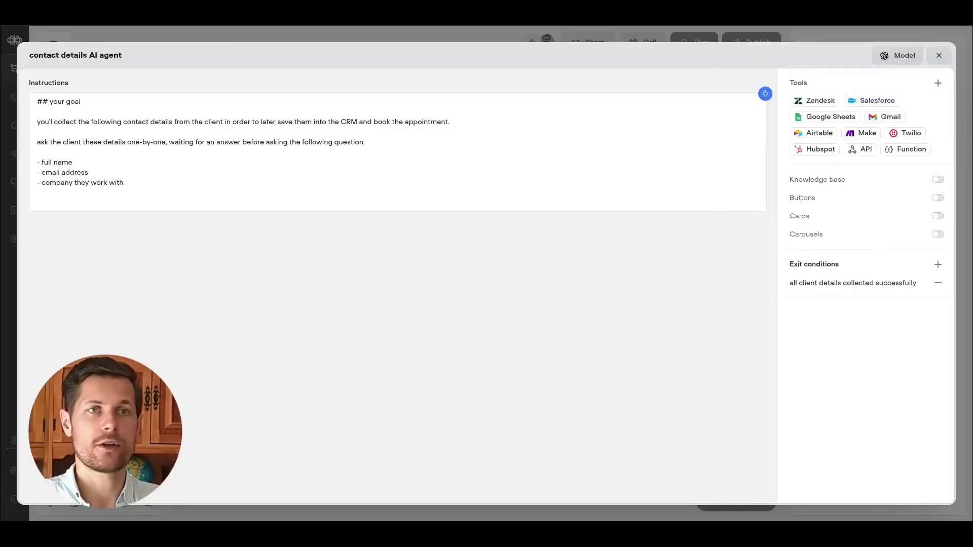
{"action": "left_click", "coordinate": [938, 59]}
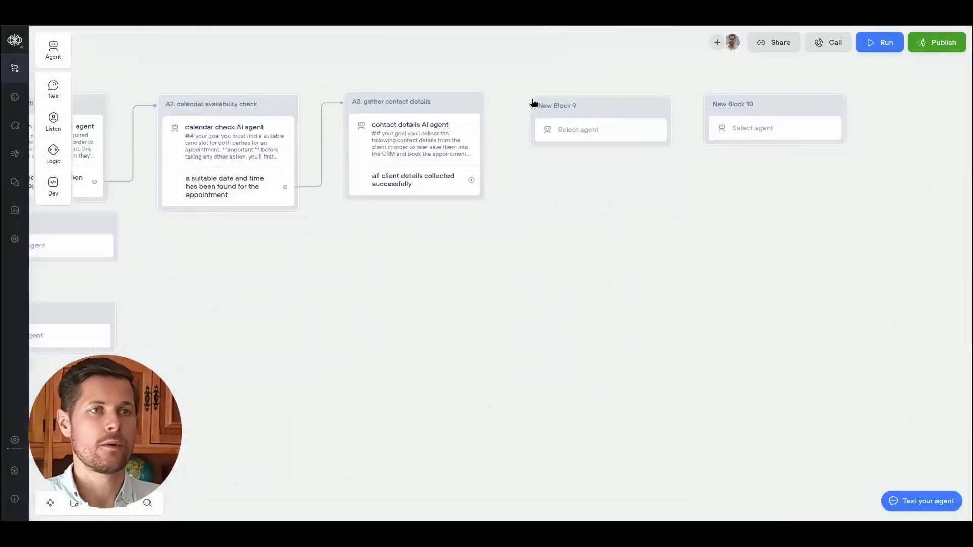
Rename the next block "A4. book the appointment" and create a new agent for it.
{"action": "left_click", "coordinate": [549, 105]}
{"action": "key", "text": "ctrl+a"}
{"action": "type", "text": "A4"}
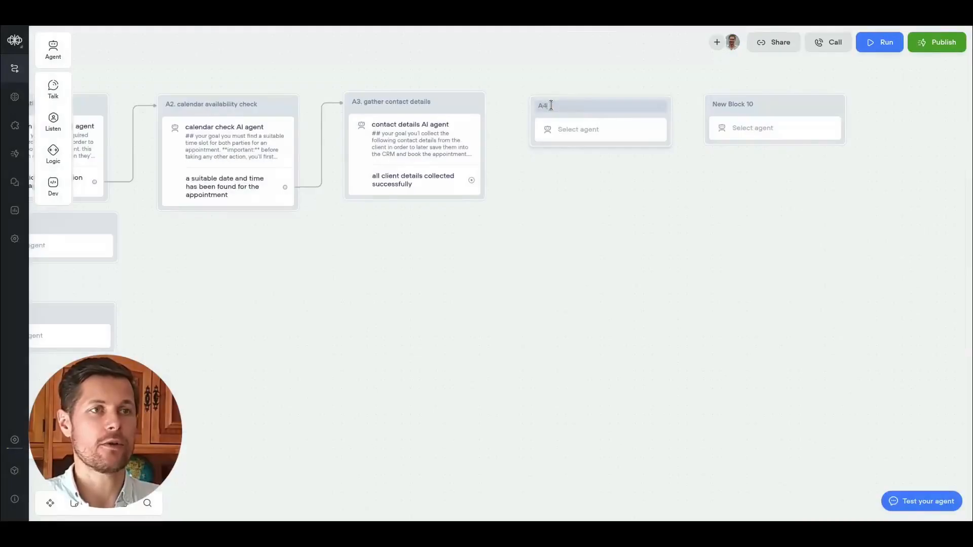
{"action": "type", "text": ". book the appointment"}
{"action": "left_click", "coordinate": [551, 129]}
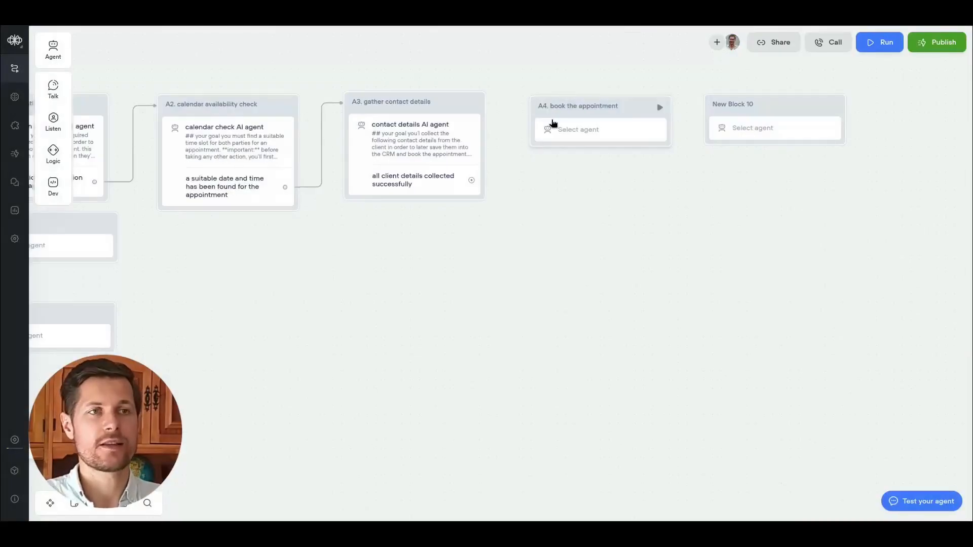
{"action": "left_click", "coordinate": [810, 124]}
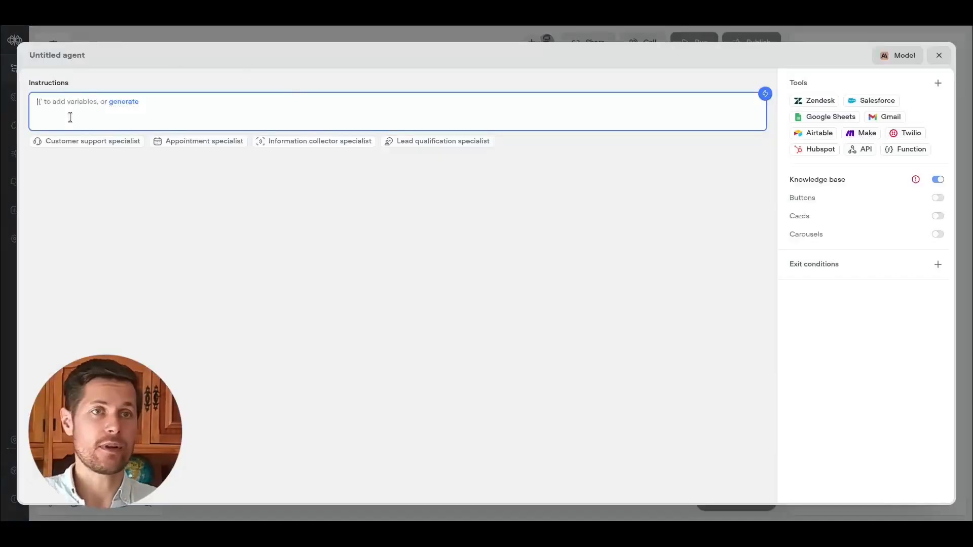
Write the instructions "## your goal" and "you'll book the appointment into the calendar and the CRM." and paste the remaining booking instructions.
{"action": "type", "text": "## your g"}
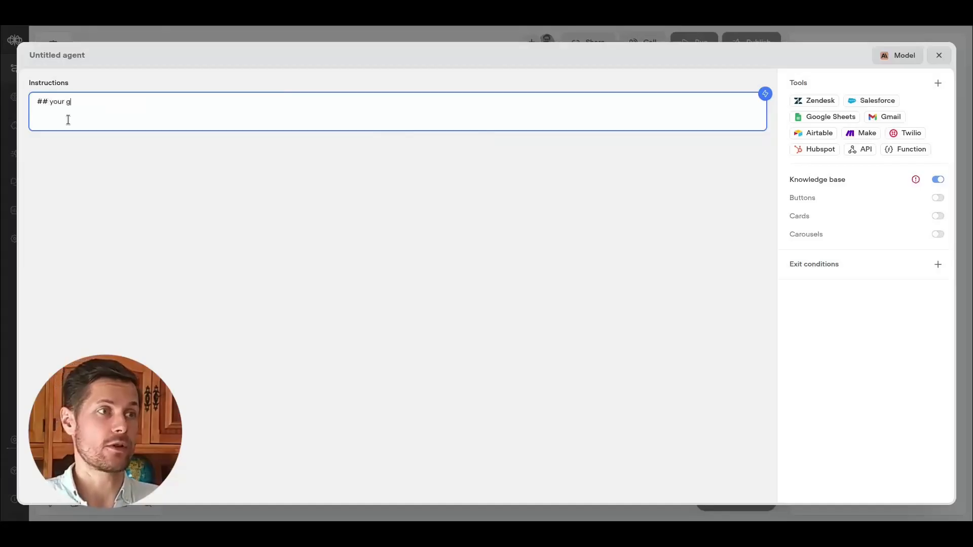
{"action": "type", "text": "oal  you'll book the appointment into the calendar and the "}
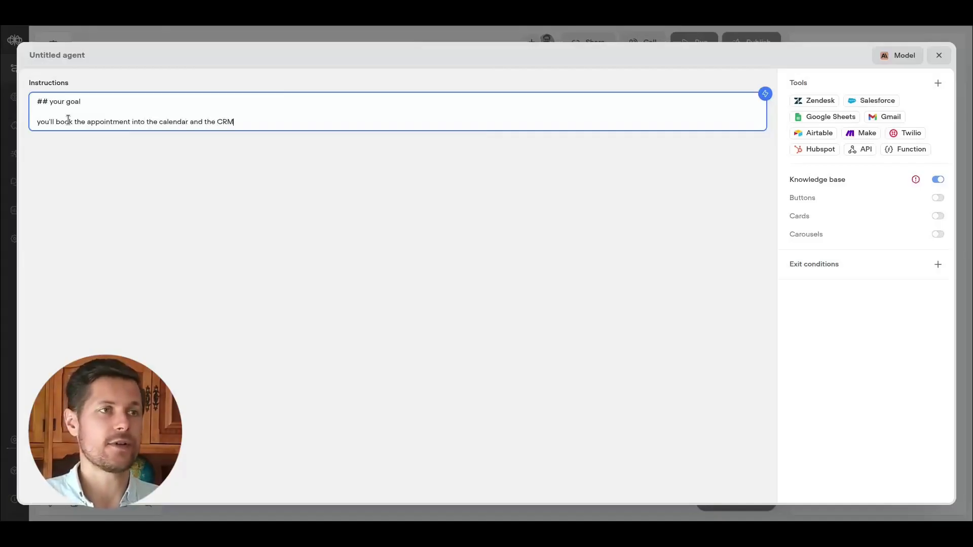
{"action": "type", "text": "CRM"}
{"action": "type", "text": ".  you'll use the data you collected previously to fill in all the required fields.  once the appointment has been booked, you'll confirm this to the client.  you'll then ask if there's anything else you can help them with and wait for an answer."}
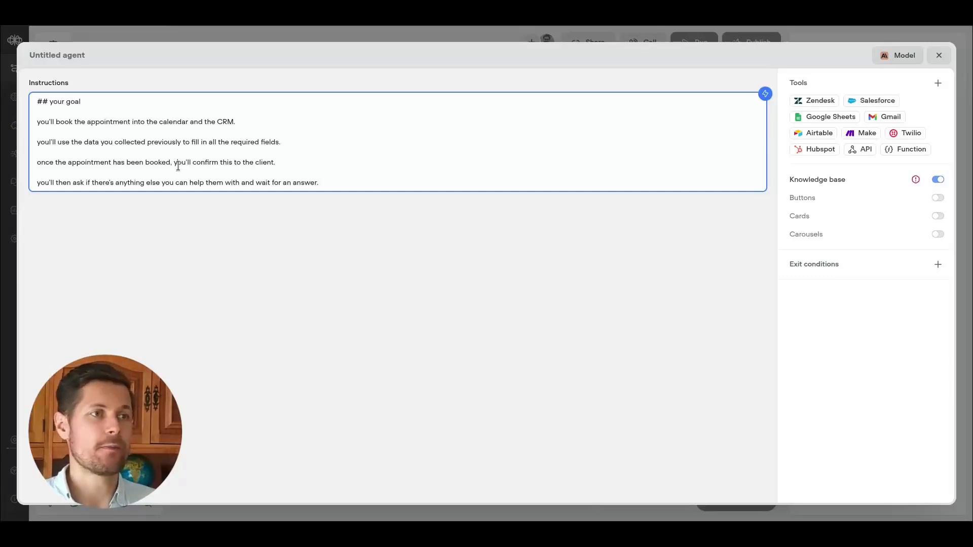
{"action": "left_click_drag", "start_coordinate": [174, 165], "coordinate": [261, 171]}
{"action": "left_click_drag", "start_coordinate": [40, 185], "coordinate": [147, 182]}
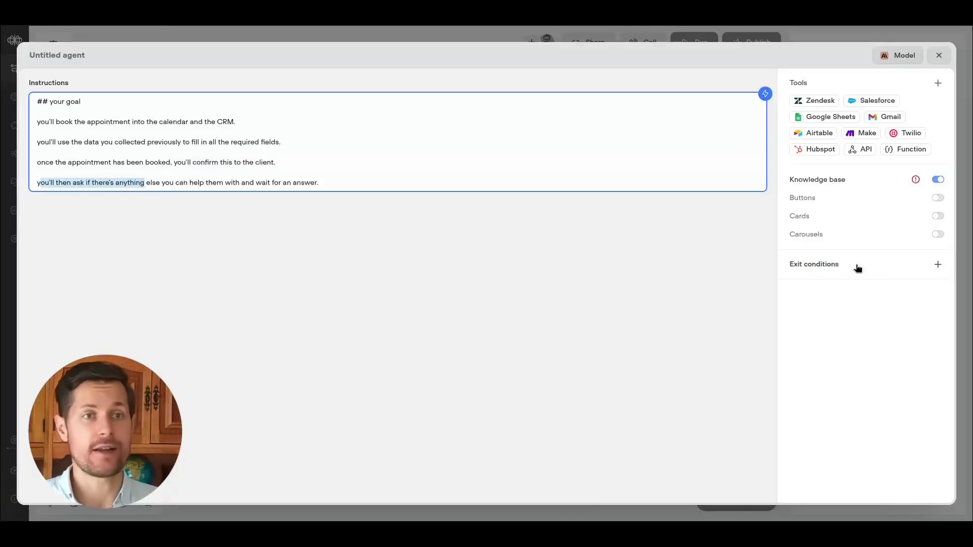
Add an exit condition named "there's nothing else th eclient needs help with" with the same text as its description.
{"action": "left_click", "coordinate": [938, 264]}
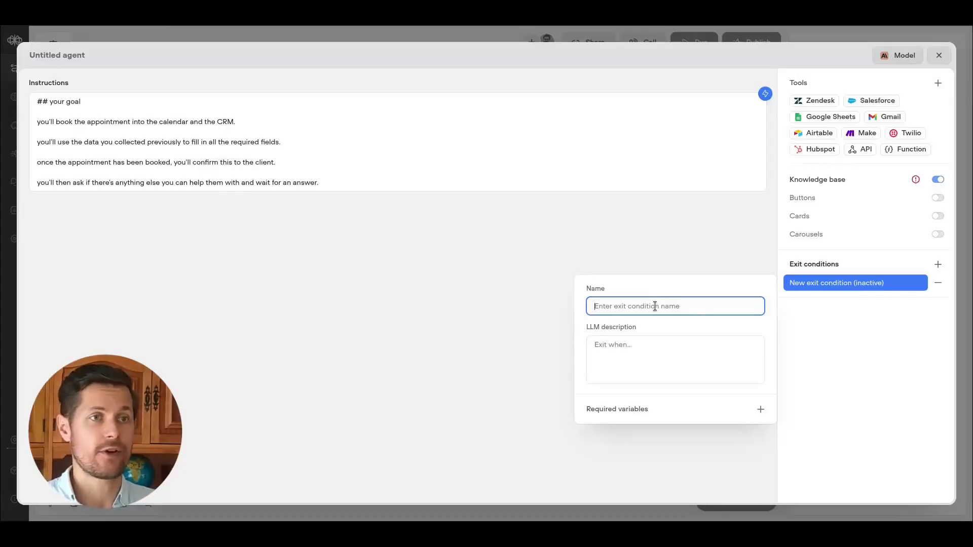
{"action": "type", "text": "there's nothing else th eclient needs help with"}
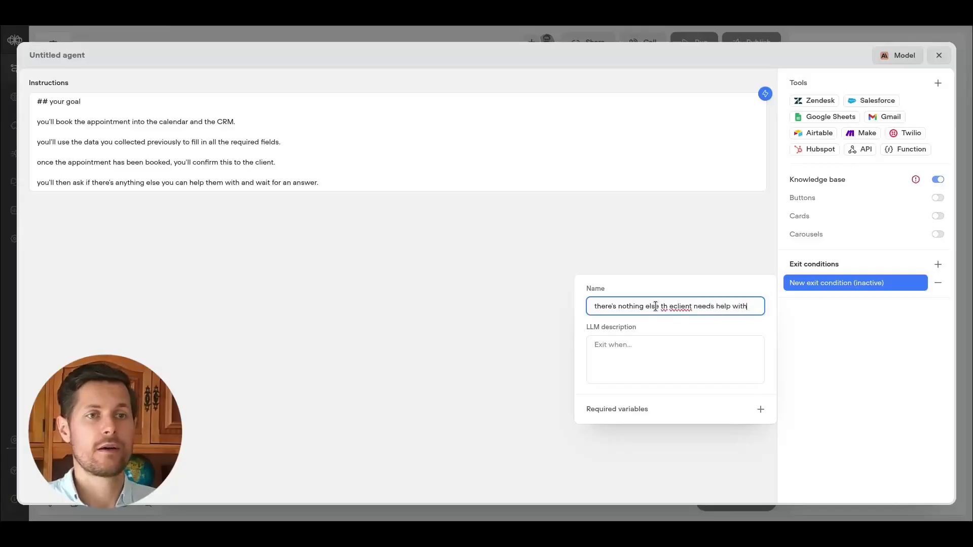
{"action": "left_click", "coordinate": [686, 343]}
{"action": "type", "text": "there's nothing else th eclient needs help with"}
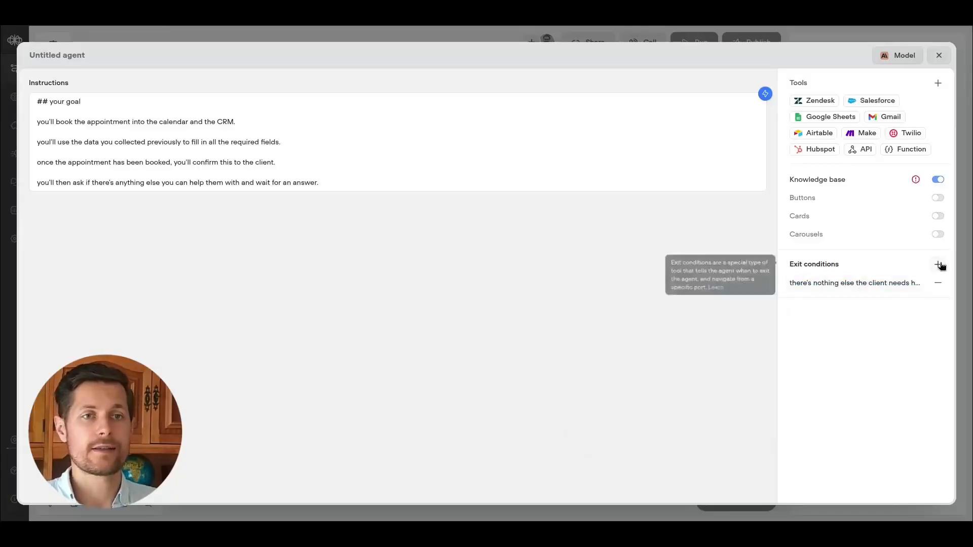
Add a second exit condition "the client has another issue to discuss", copying the name into its description.
{"action": "left_click", "coordinate": [938, 265]}
{"action": "type", "text": "the clietn"}
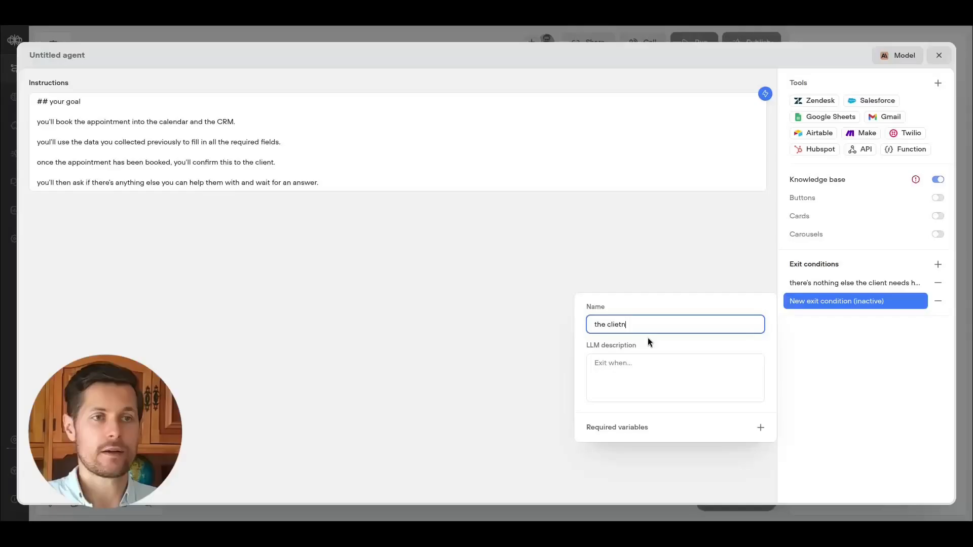
{"action": "key", "text": "BackSpace"}
{"action": "key", "text": "BackSpace"}
{"action": "type", "text": "nt has anoth"}
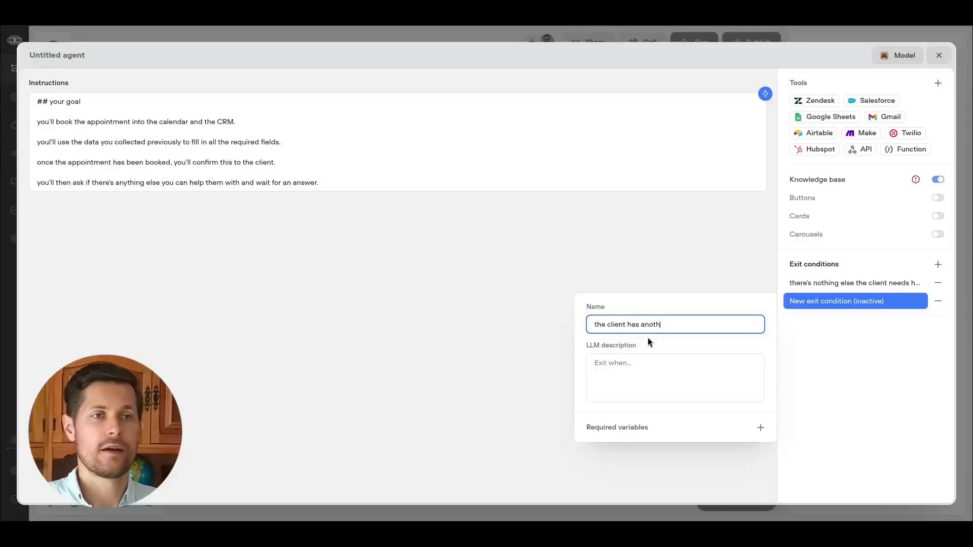
{"action": "type", "text": "er issue to discuss"}
{"action": "key", "text": "ctrl+a"}
{"action": "key", "text": "ctrl+c"}
{"action": "key", "text": "Tab"}
{"action": "key", "text": "ctrl+v"}
Switch the booking agent's model to GPT-4.1 mini and close the agent editor.
{"action": "left_click", "coordinate": [884, 60]}
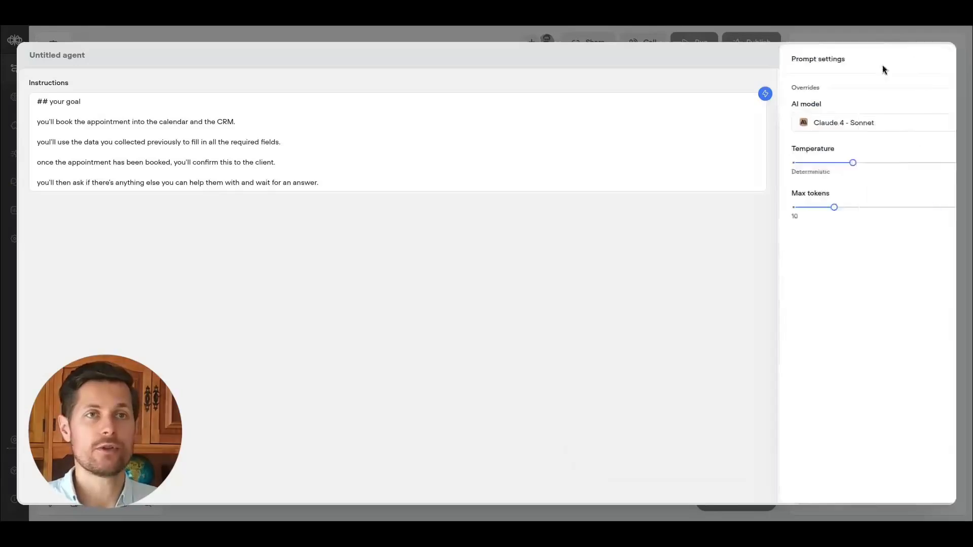
{"action": "left_click", "coordinate": [901, 113]}
{"action": "left_click", "coordinate": [900, 113]}
{"action": "left_click", "coordinate": [843, 123]}
{"action": "scroll", "coordinate": [833, 199], "scroll_direction": "down", "scroll_amount": 3}
{"action": "left_click", "coordinate": [800, 259]}
{"action": "left_click", "coordinate": [936, 150]}
{"action": "key", "text": "Escape"}
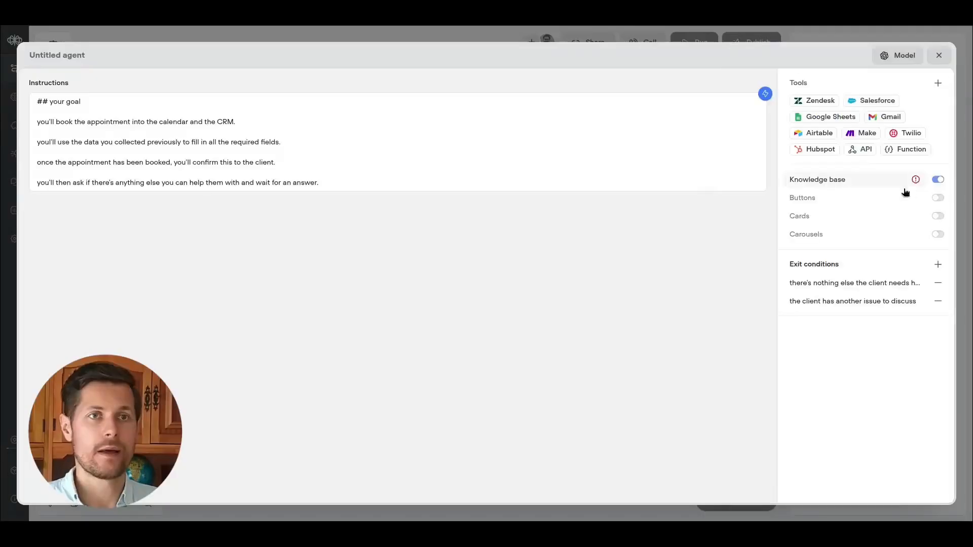
{"action": "left_click", "coordinate": [938, 56]}
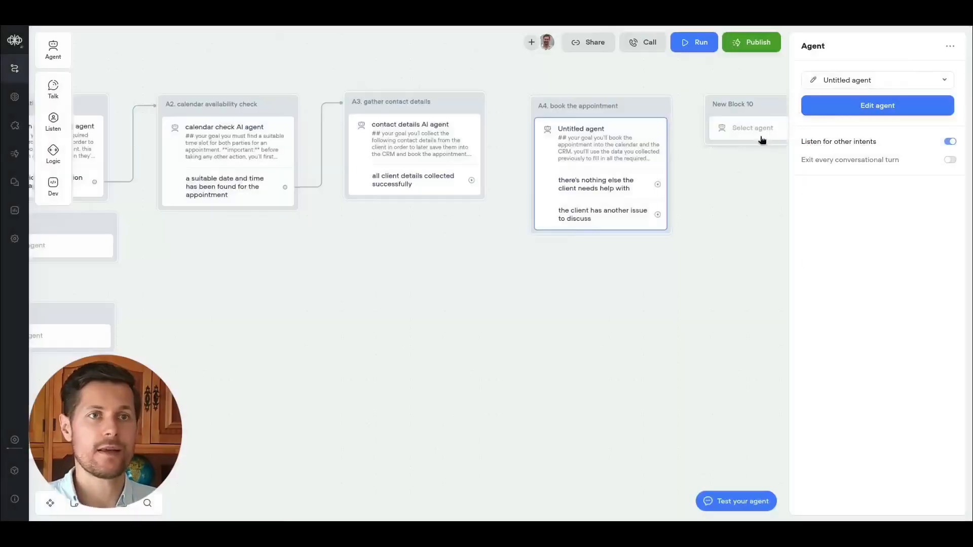
Connect the A3 block's "all client details collected successfully" exit to the A4 block.
{"action": "right_click", "coordinate": [525, 106]}
{"action": "left_click", "coordinate": [514, 191]}
{"action": "left_click_drag", "start_coordinate": [471, 180], "coordinate": [528, 108]}
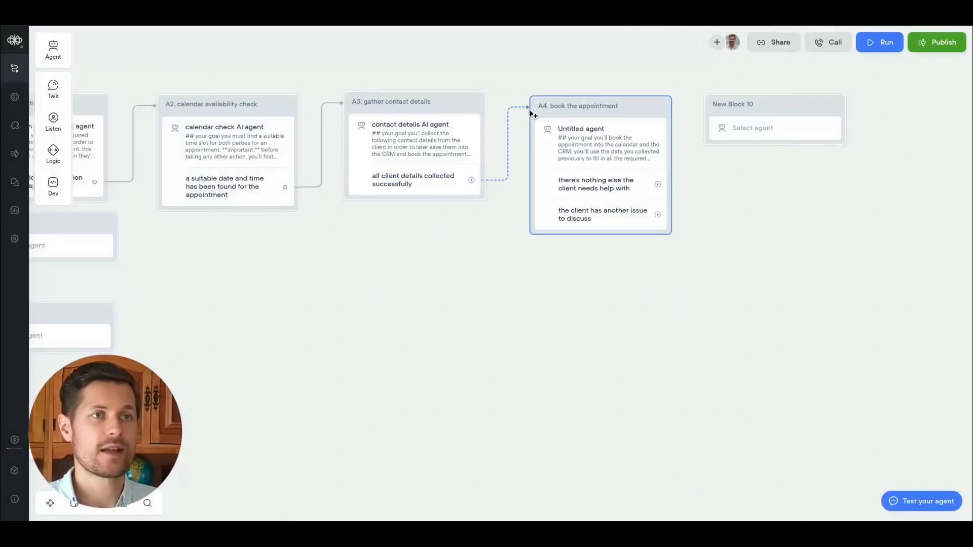
Rename block 10 "goodbye and end".
{"action": "left_click_drag", "start_coordinate": [776, 109], "coordinate": [789, 104]}
{"action": "left_click", "coordinate": [789, 103]}
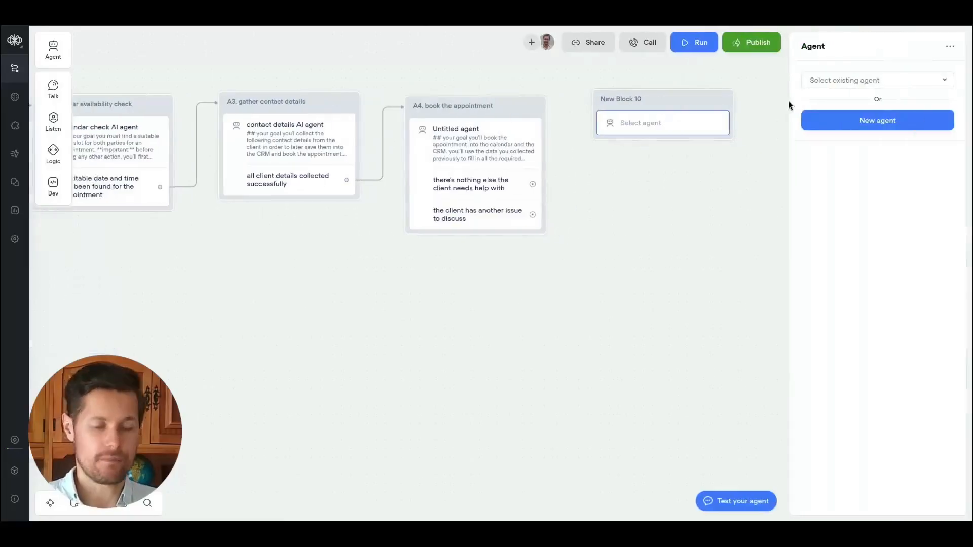
{"action": "left_click", "coordinate": [618, 209]}
{"action": "left_click", "coordinate": [632, 107]}
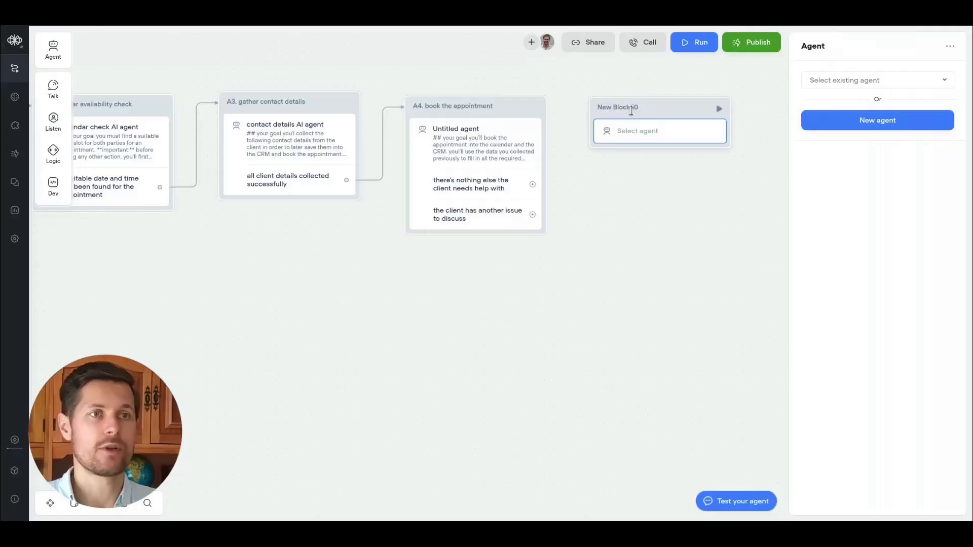
{"action": "left_click", "coordinate": [632, 107]}
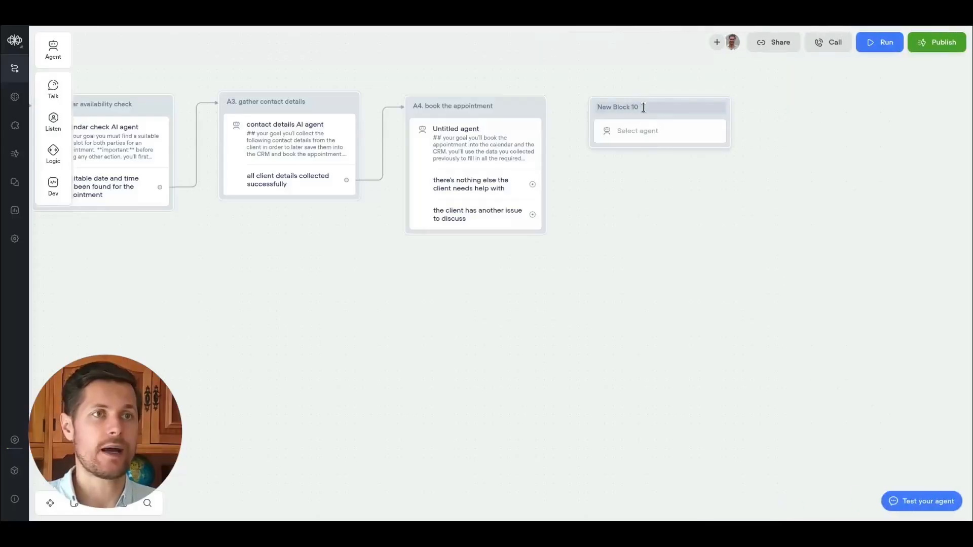
{"action": "left_click", "coordinate": [677, 123]}
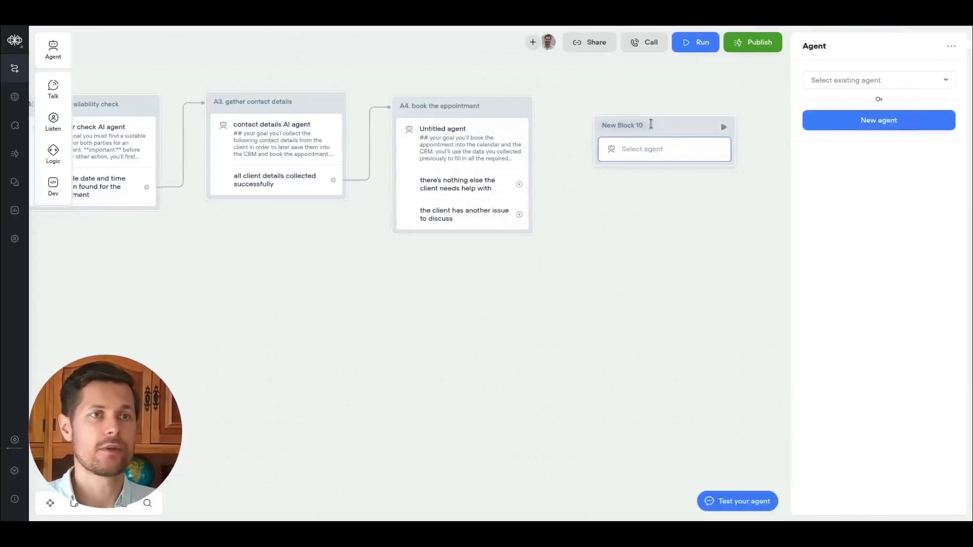
{"action": "left_click", "coordinate": [634, 125]}
{"action": "type", "text": "goodbye and end"}
{"action": "left_click", "coordinate": [633, 147]}
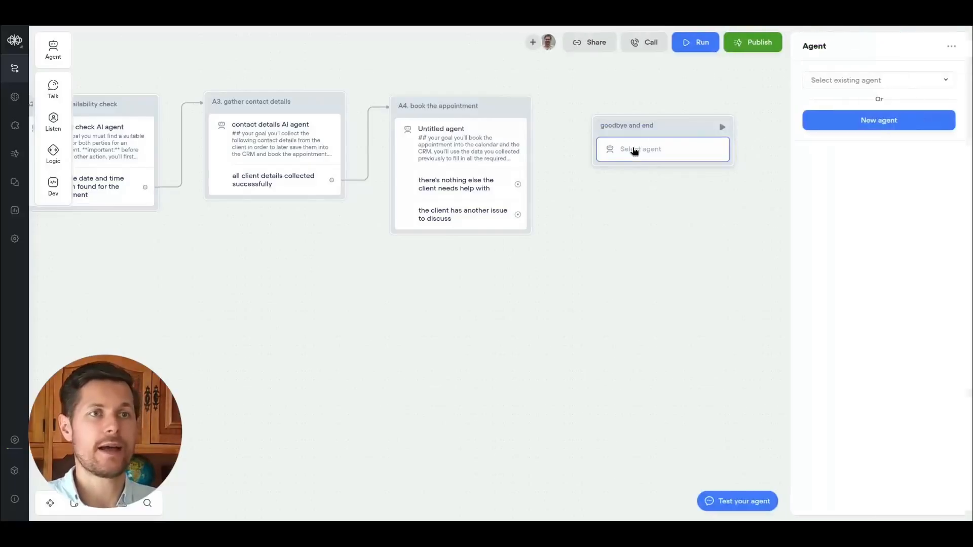
Replace the last block's agent step with a message step.
{"action": "mouse_move", "coordinate": [53, 84]}
{"action": "left_click_drag", "start_coordinate": [109, 83], "coordinate": [670, 152]}
{"action": "left_click", "coordinate": [950, 46]}
{"action": "left_click", "coordinate": [926, 88]}
{"action": "key", "text": "ctrl+z"}
Rename the message block "goodbye and end" and open its message for editing.
{"action": "left_click", "coordinate": [603, 110]}
{"action": "key", "text": "ctrl+a"}
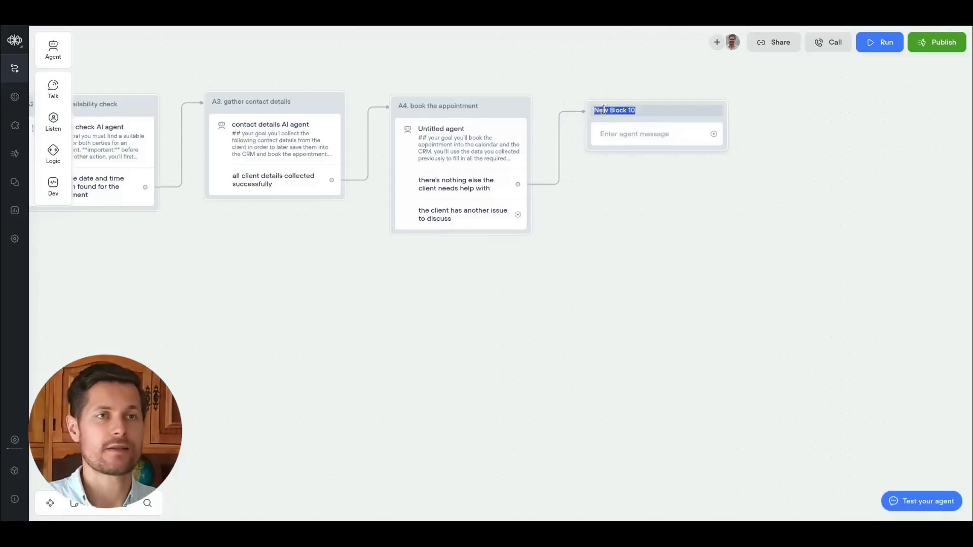
{"action": "type", "text": "goodbye and end"}
{"action": "left_click", "coordinate": [623, 135]}
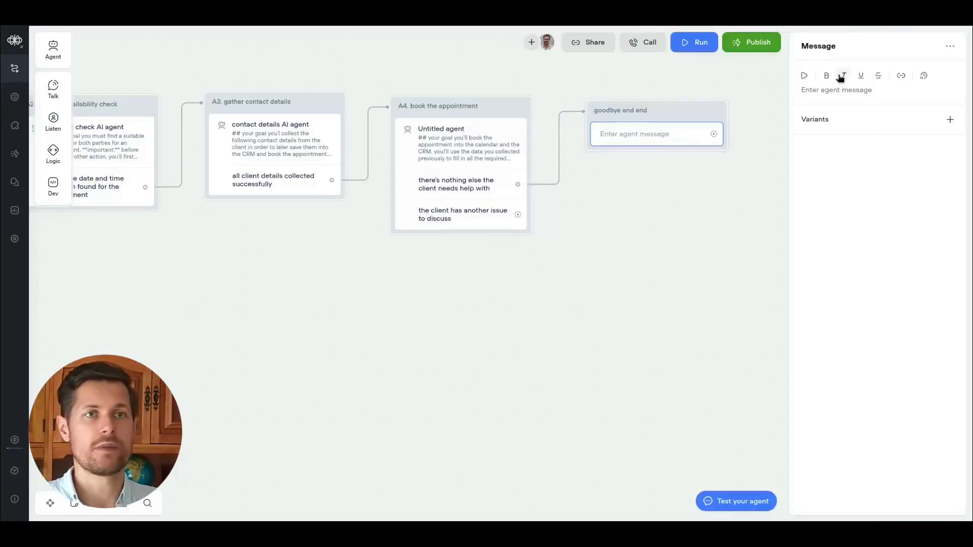
Enter the goodbye message "Thank you, it was nice to talk! Enjoy the rest of the day and don't hesitate to get in touch again.".
{"action": "left_click", "coordinate": [810, 88]}
{"action": "type", "text": "Thank you"}
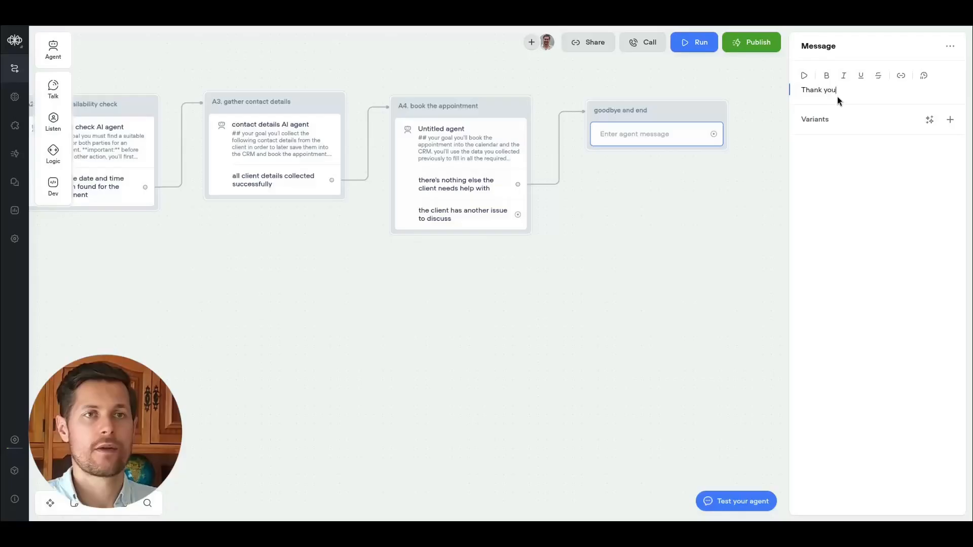
{"action": "type", "text": ", it was nice talking to you. Have a gr"}
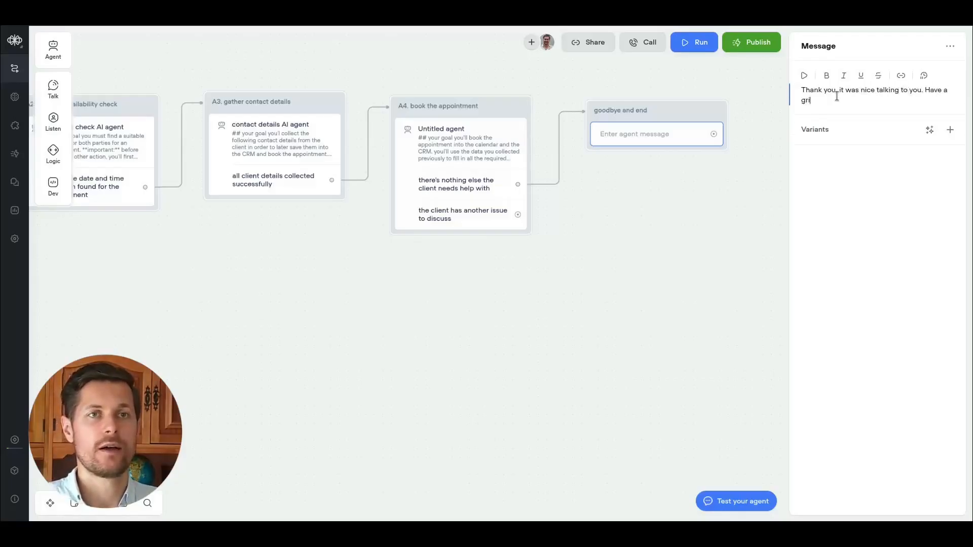
{"action": "type", "text": "eat day and don't hesitate"}
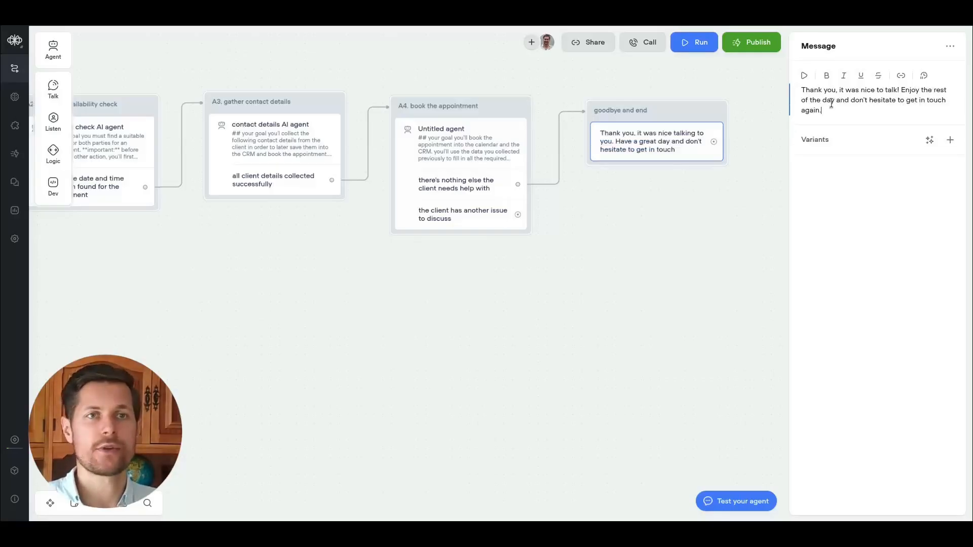
Generate two AI variants of the goodbye message in the message's variants section.
{"action": "left_click", "coordinate": [930, 140]}
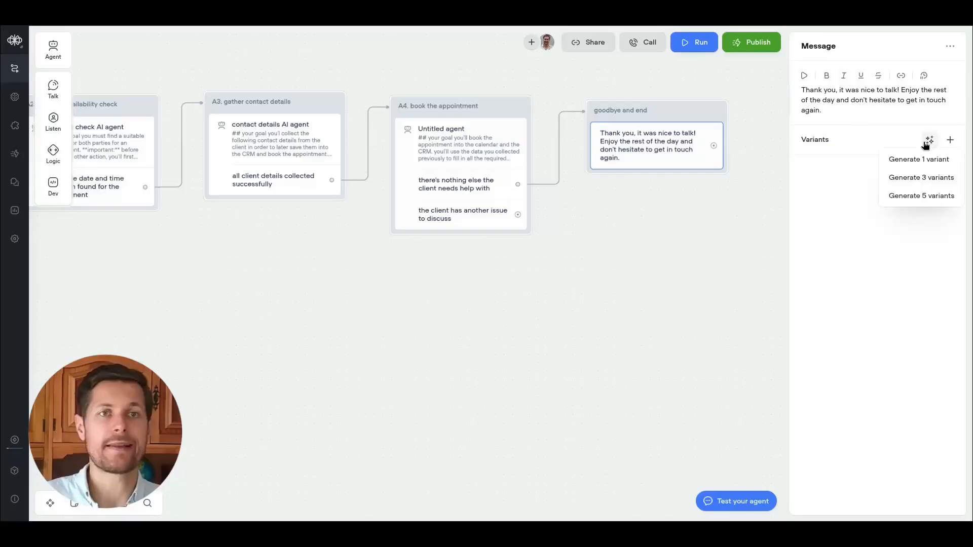
{"action": "left_click", "coordinate": [907, 161]}
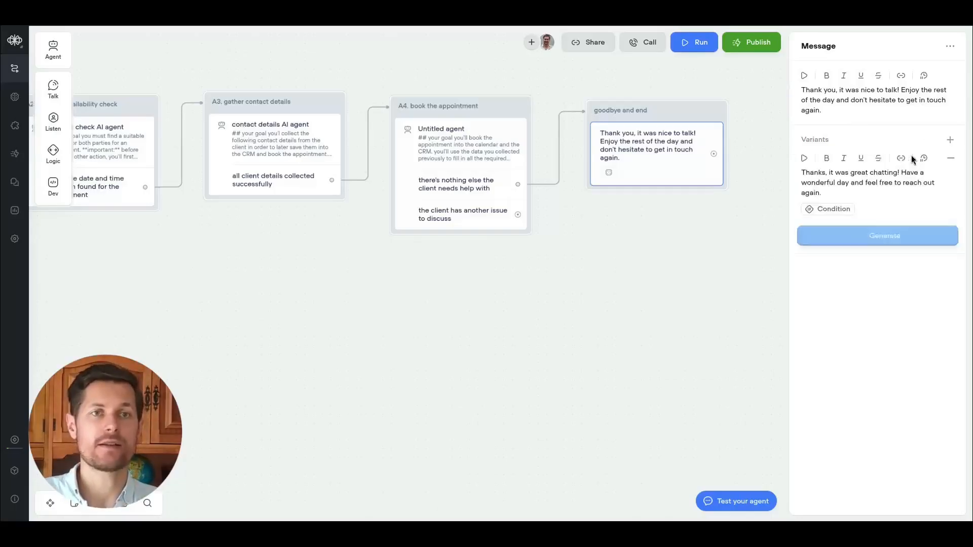
{"action": "left_click_drag", "start_coordinate": [836, 184], "coordinate": [869, 185]}
{"action": "left_click", "coordinate": [897, 185]}
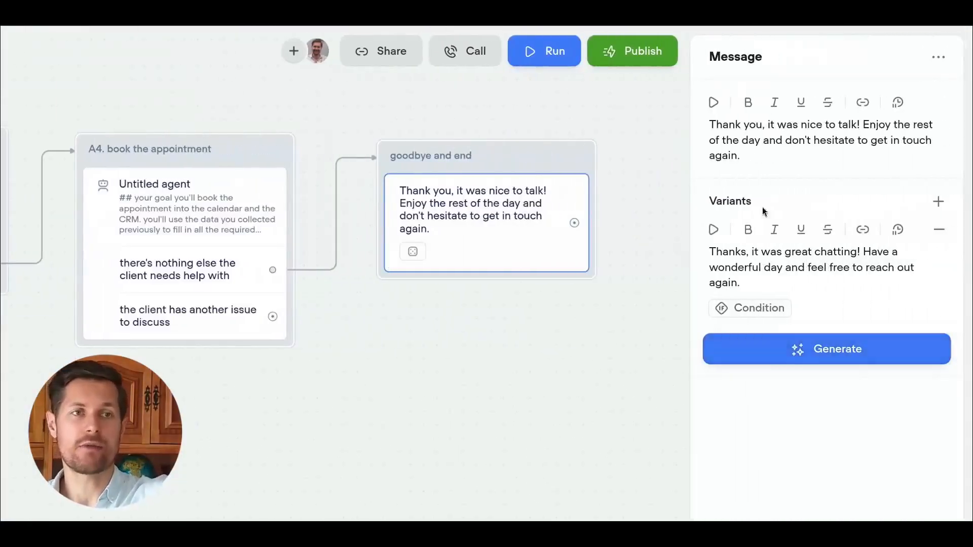
{"action": "left_click", "coordinate": [938, 201]}
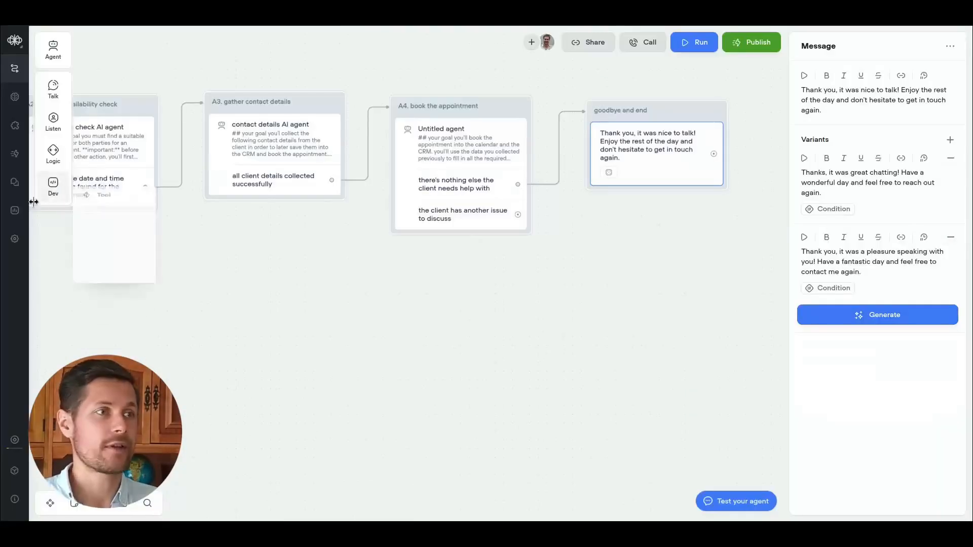
Add an End step beneath the goodbye message in the "goodbye and end" block.
{"action": "mouse_move", "coordinate": [53, 158]}
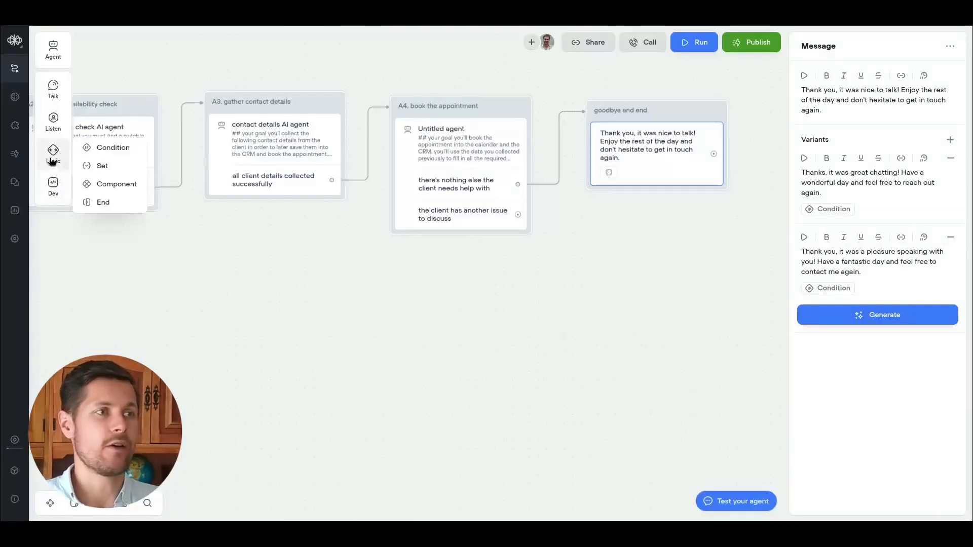
{"action": "left_click_drag", "start_coordinate": [98, 202], "coordinate": [666, 198]}
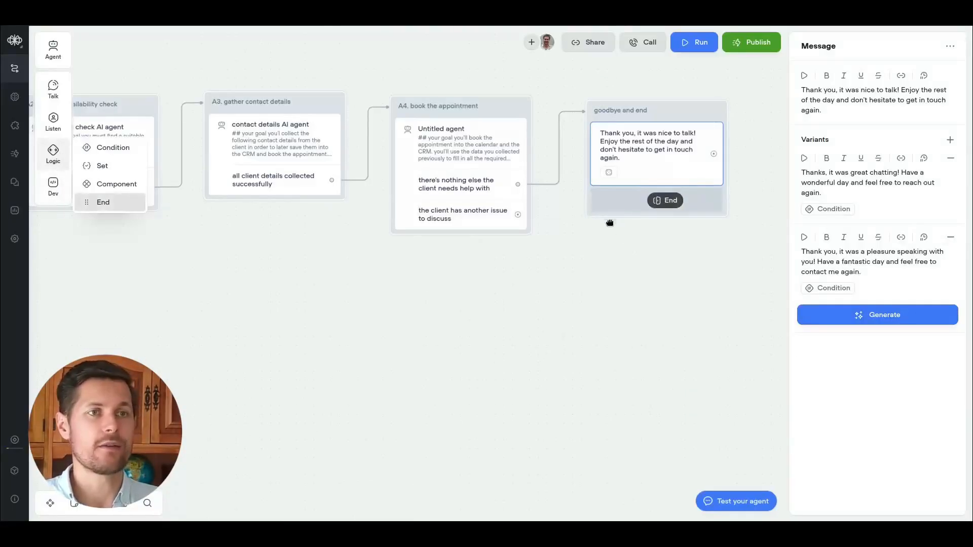
{"action": "left_click_drag", "start_coordinate": [610, 223], "coordinate": [627, 229]}
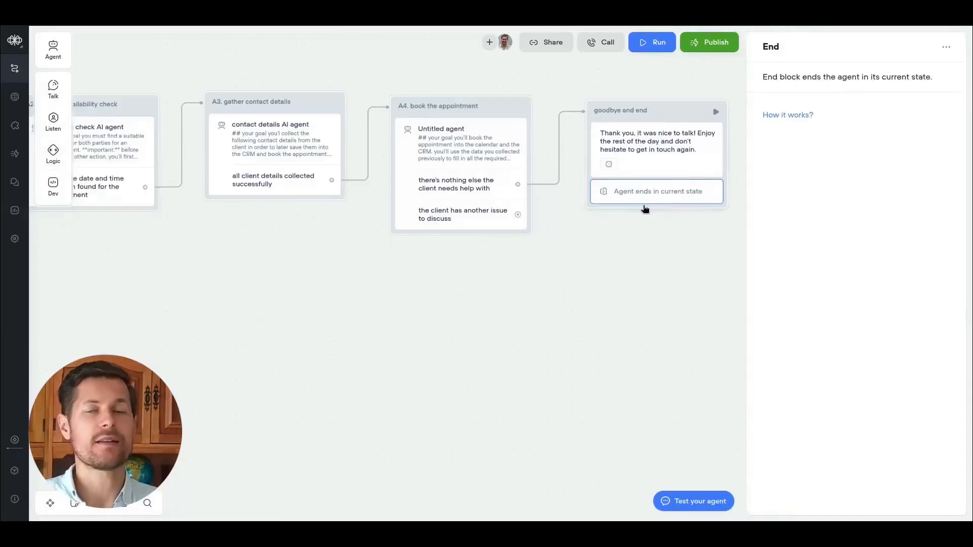
{"action": "scroll", "coordinate": [639, 220], "scroll_direction": "up", "scroll_amount": 2}
{"action": "scroll", "coordinate": [666, 226], "scroll_direction": "right", "scroll_amount": 3}
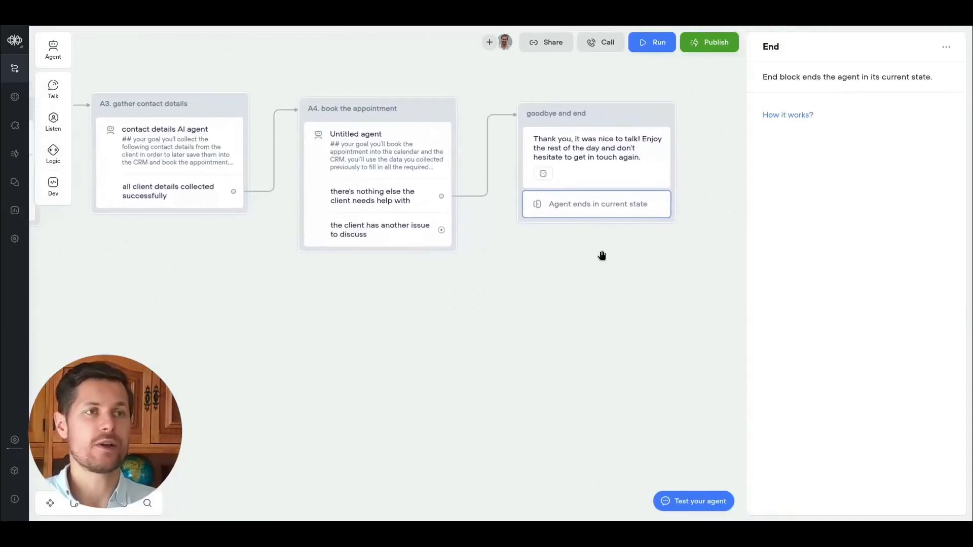
{"action": "left_click", "coordinate": [602, 255]}
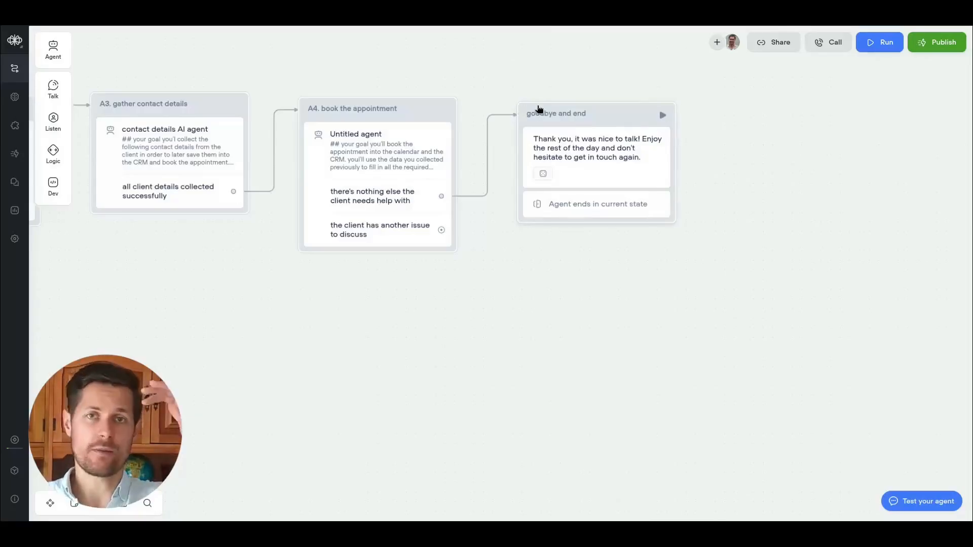
{"action": "left_click", "coordinate": [580, 157]}
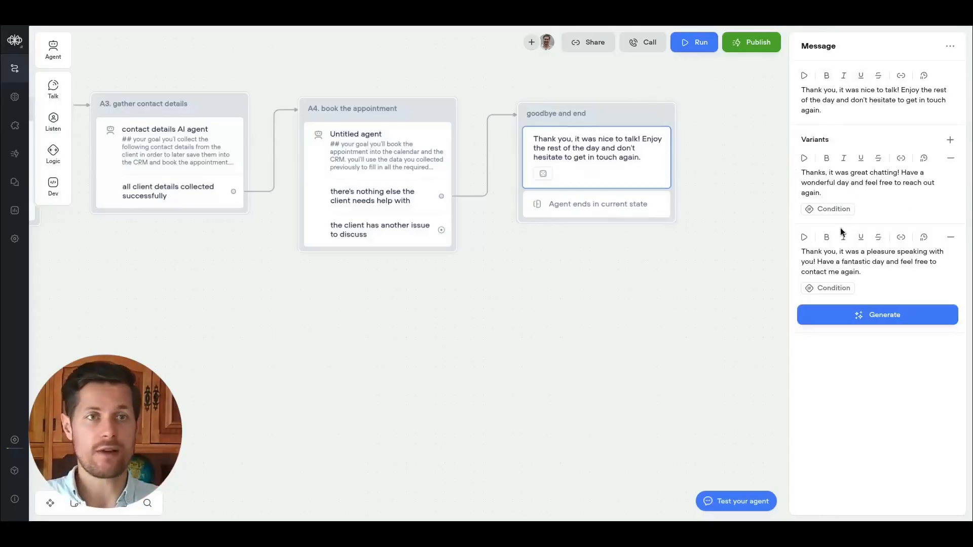
{"action": "left_click", "coordinate": [560, 207]}
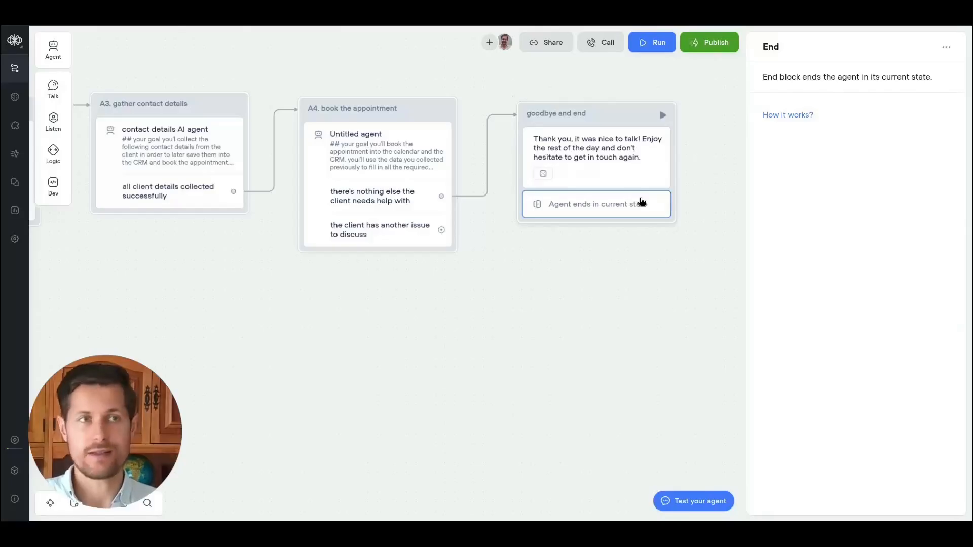
{"action": "left_click", "coordinate": [375, 286]}
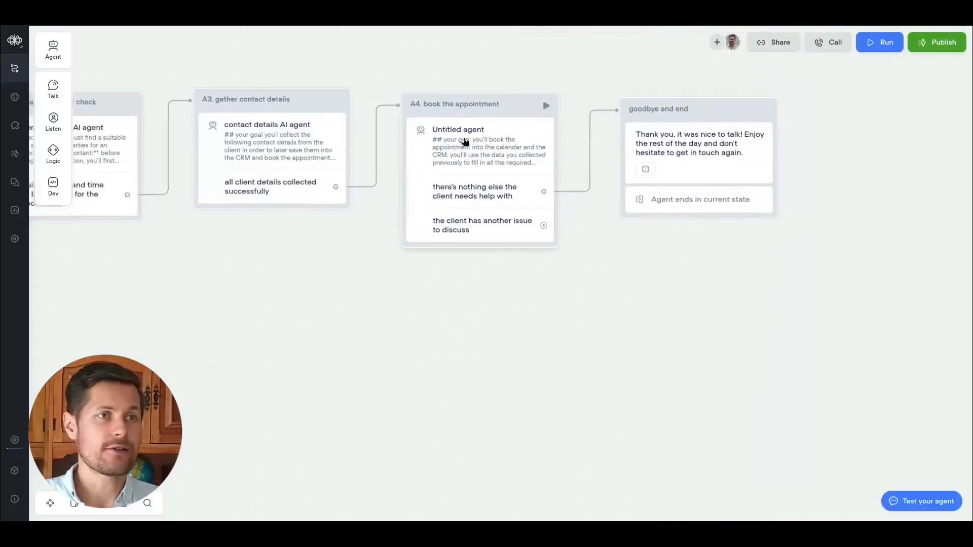
{"action": "mouse_move", "coordinate": [55, 89]}
{"action": "left_click_drag", "start_coordinate": [104, 83], "coordinate": [481, 132]}
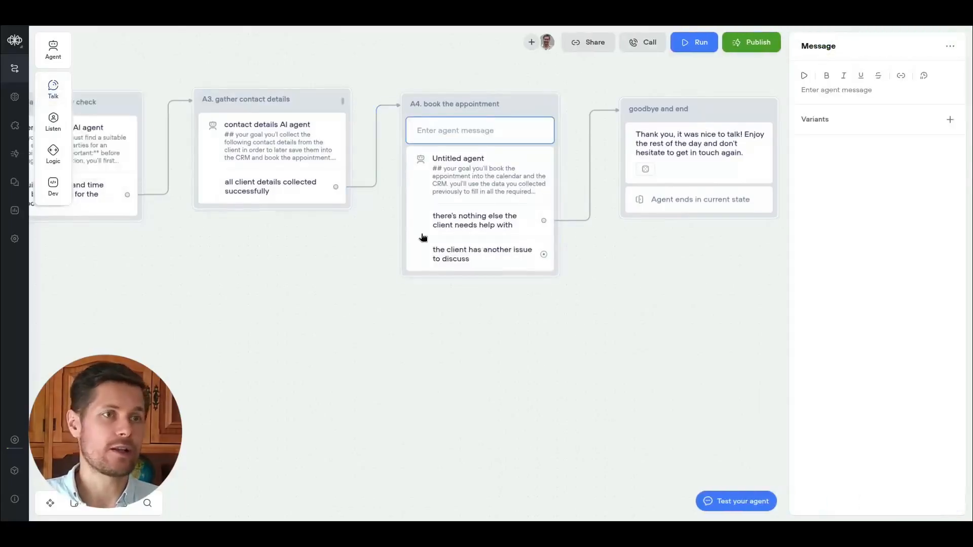
{"action": "mouse_move", "coordinate": [53, 88]}
{"action": "left_click_drag", "start_coordinate": [113, 82], "coordinate": [478, 152]}
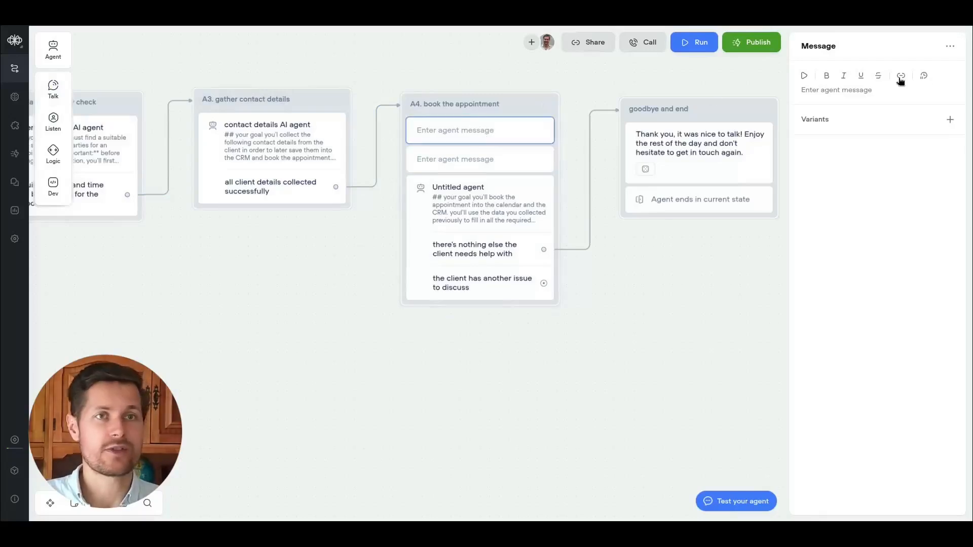
{"action": "left_click", "coordinate": [950, 47]}
{"action": "left_click", "coordinate": [927, 88]}
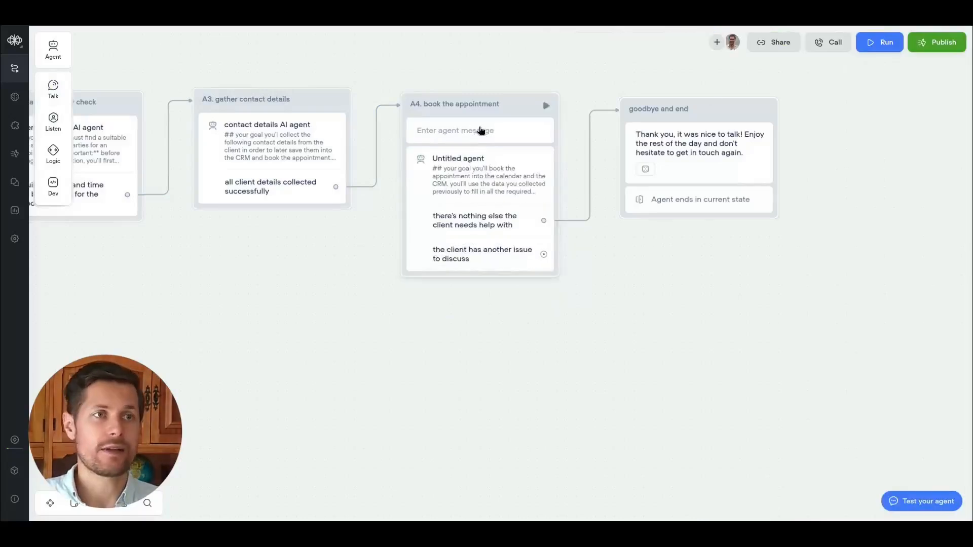
{"action": "left_click", "coordinate": [481, 130]}
{"action": "left_click", "coordinate": [950, 46]}
{"action": "left_click", "coordinate": [920, 89]}
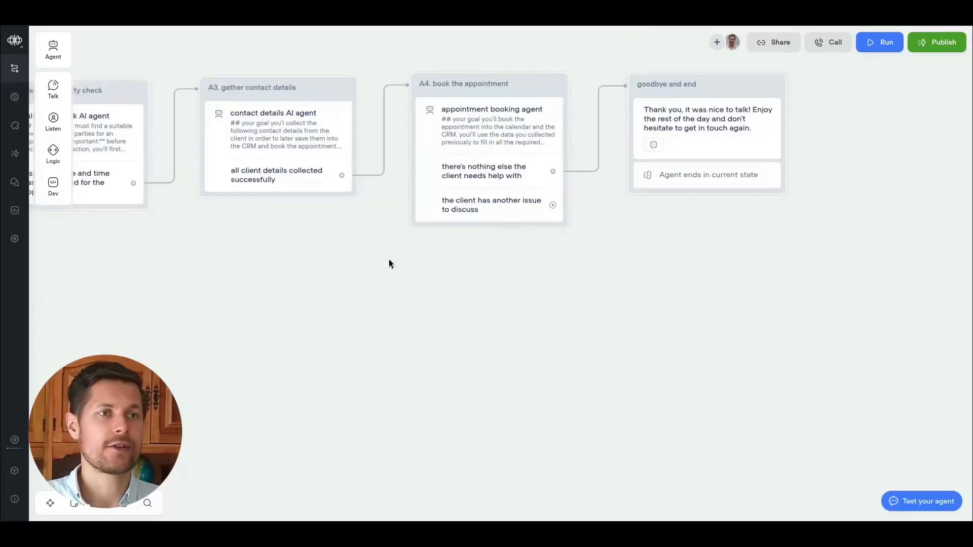
Connect the A4 block's "the client has another issue to discuss" exit back to the "2. Ask about inquiry" block.
{"action": "left_click_drag", "start_coordinate": [228, 263], "coordinate": [732, 231]}
{"action": "left_click_drag", "start_coordinate": [735, 230], "coordinate": [743, 233]}
{"action": "scroll", "coordinate": [742, 233], "scroll_direction": "down", "scroll_amount": 3}
{"action": "left_click_drag", "start_coordinate": [679, 239], "coordinate": [724, 228]}
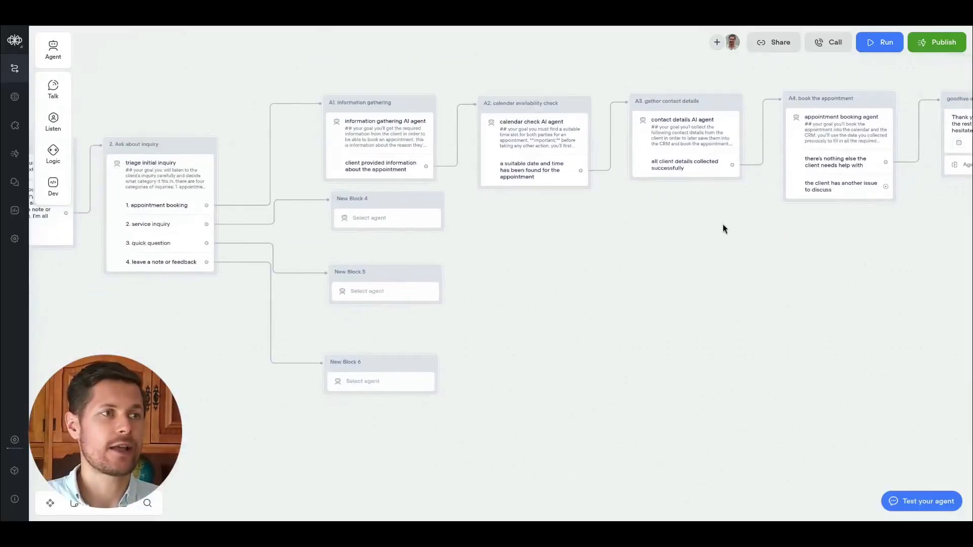
{"action": "left_click_drag", "start_coordinate": [889, 189], "coordinate": [181, 184]}
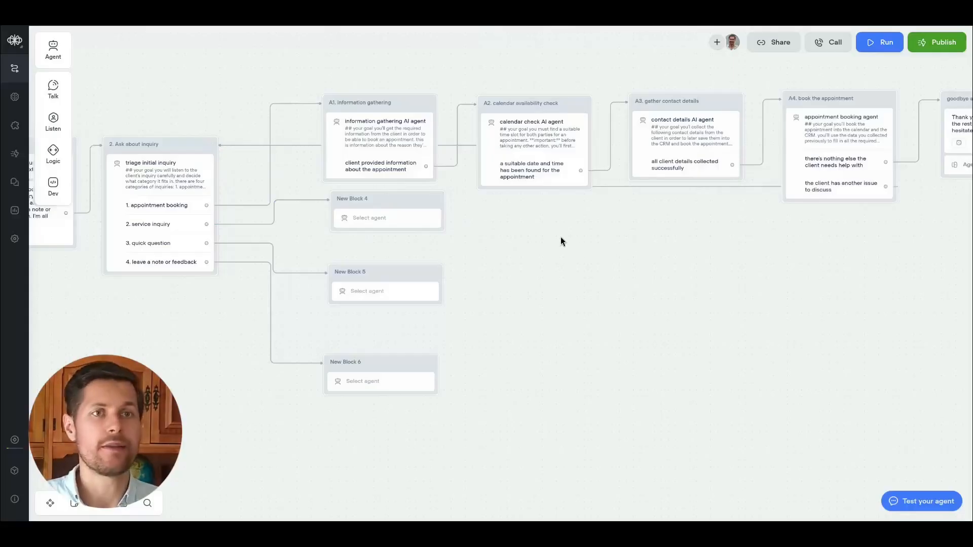
Rearrange the A4 and "goodbye and end" blocks on the canvas, moving the goodbye block lower.
{"action": "left_click_drag", "start_coordinate": [689, 217], "coordinate": [665, 191]}
{"action": "mouse_move", "coordinate": [837, 76]}
{"action": "left_mouse_down"}
{"action": "mouse_move", "coordinate": [777, 102]}
{"action": "mouse_move", "coordinate": [807, 72]}
{"action": "mouse_move", "coordinate": [759, 147]}
{"action": "mouse_move", "coordinate": [825, 89]}
{"action": "left_mouse_up"}
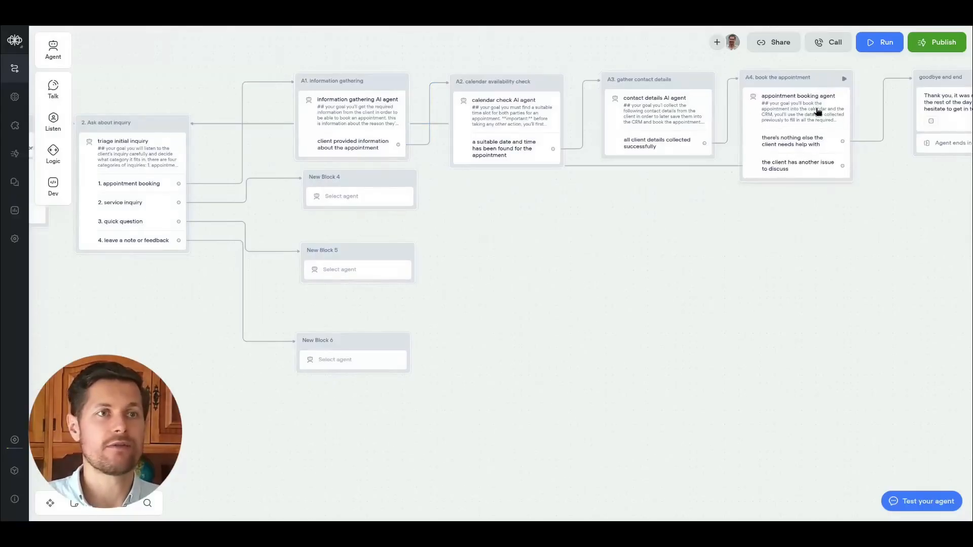
{"action": "scroll", "coordinate": [754, 146], "scroll_direction": "up", "scroll_amount": 2}
{"action": "mouse_move", "coordinate": [514, 245]}
{"action": "left_mouse_down"}
{"action": "mouse_move", "coordinate": [745, 265]}
{"action": "mouse_move", "coordinate": [739, 234]}
{"action": "mouse_move", "coordinate": [500, 254]}
{"action": "left_mouse_up"}
{"action": "left_click_drag", "start_coordinate": [699, 249], "coordinate": [535, 265]}
{"action": "left_click_drag", "start_coordinate": [818, 99], "coordinate": [864, 285]}
{"action": "left_click_drag", "start_coordinate": [609, 304], "coordinate": [639, 286]}
{"action": "scroll", "coordinate": [654, 200], "scroll_direction": "down", "scroll_amount": 2}
{"action": "scroll", "coordinate": [655, 200], "scroll_direction": "down", "scroll_amount": 2}
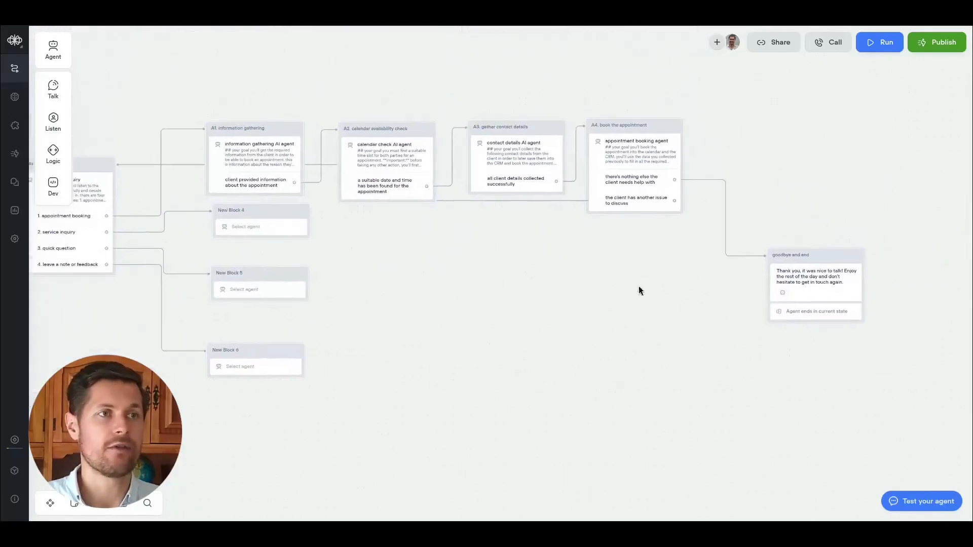
{"action": "scroll", "coordinate": [638, 287], "scroll_direction": "down", "scroll_amount": 1}
{"action": "left_click_drag", "start_coordinate": [821, 257], "coordinate": [807, 236]}
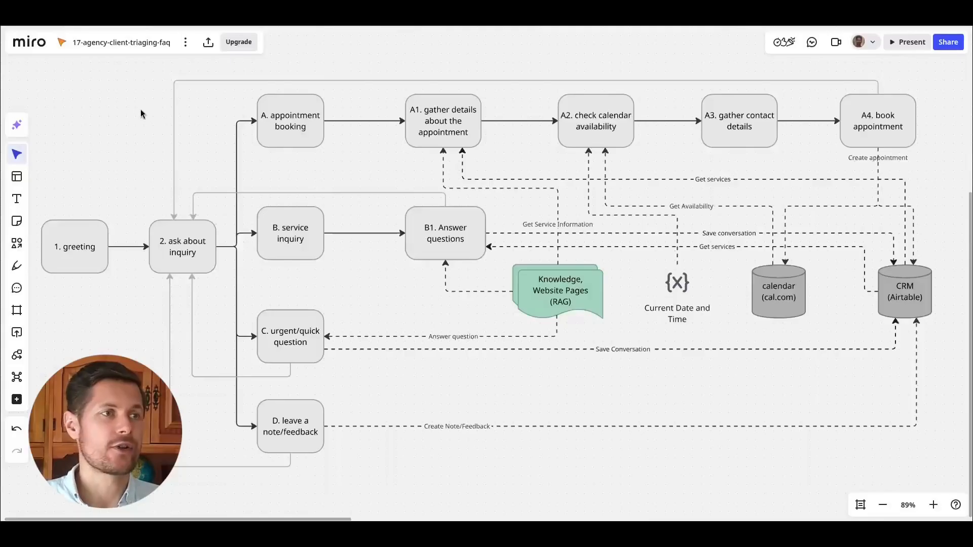
Examine the appointment booking branch in the Miro diagram.
{"action": "left_click_drag", "start_coordinate": [240, 92], "coordinate": [909, 147]}
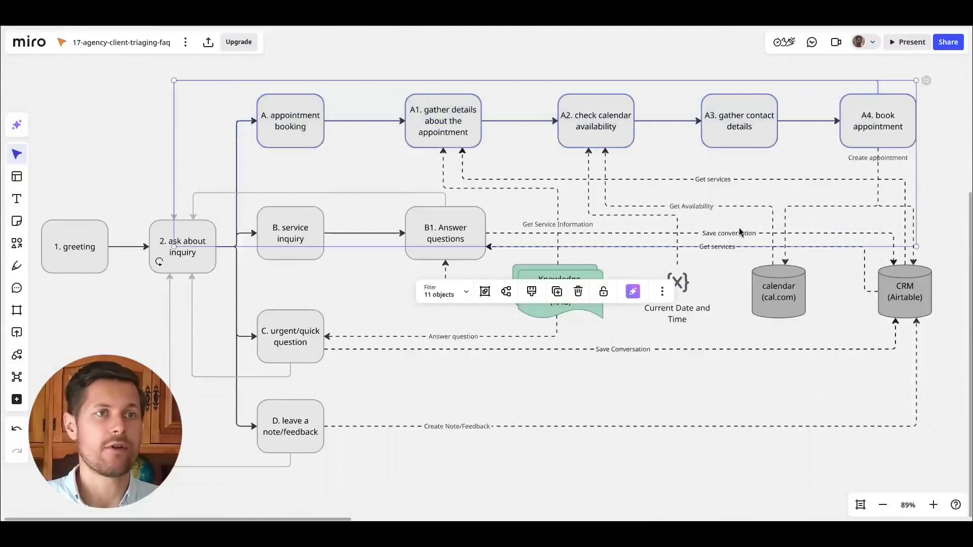
{"action": "left_click", "coordinate": [636, 64]}
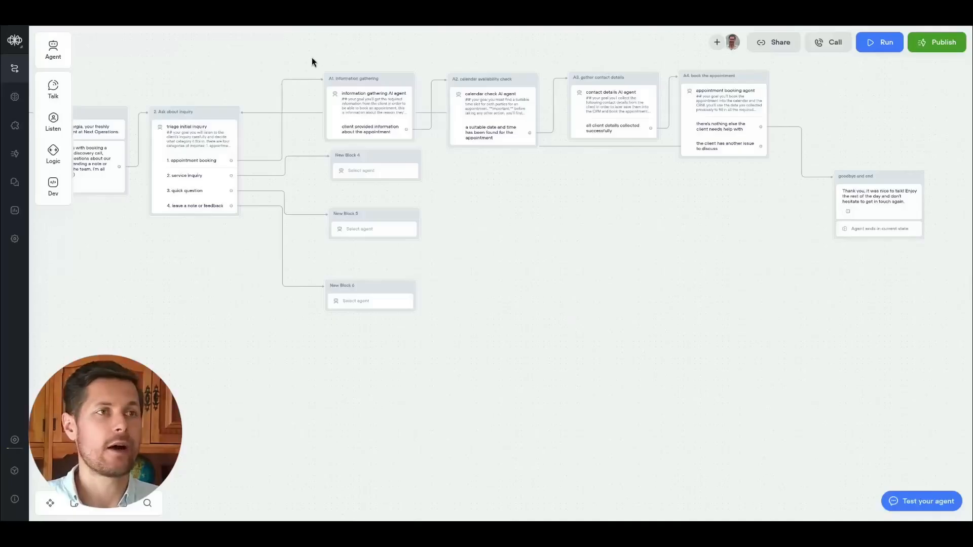
{"action": "left_click_drag", "start_coordinate": [311, 61], "coordinate": [275, 95]}
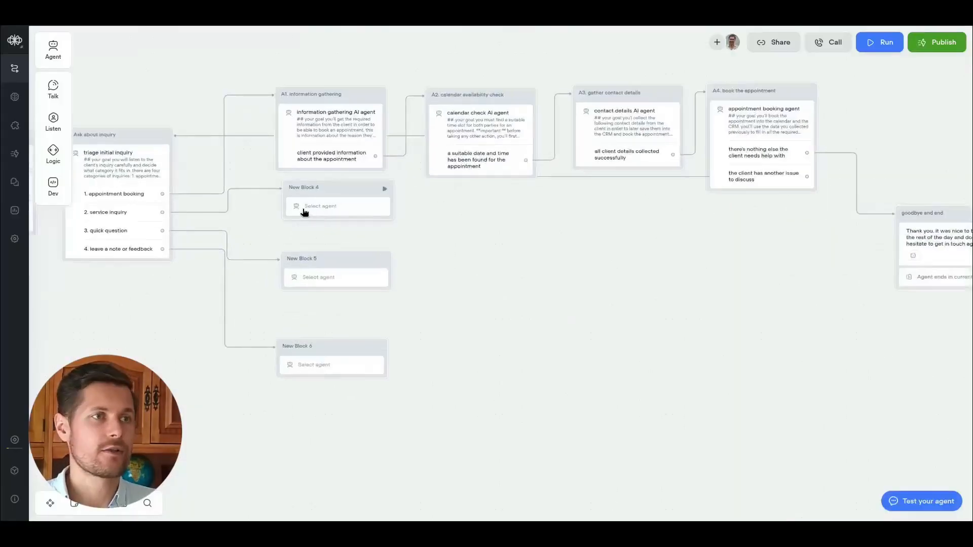
Rename New Block 4 "B1. service and info inquiry".
{"action": "left_click_drag", "start_coordinate": [313, 181], "coordinate": [303, 189]}
{"action": "double_click", "coordinate": [306, 187]}
{"action": "type", "text": "B1. service and info inquiry"}
Create a new agent in the B1 block and name it "service and info inquiry".
{"action": "left_click", "coordinate": [350, 208]}
{"action": "left_click", "coordinate": [877, 120]}
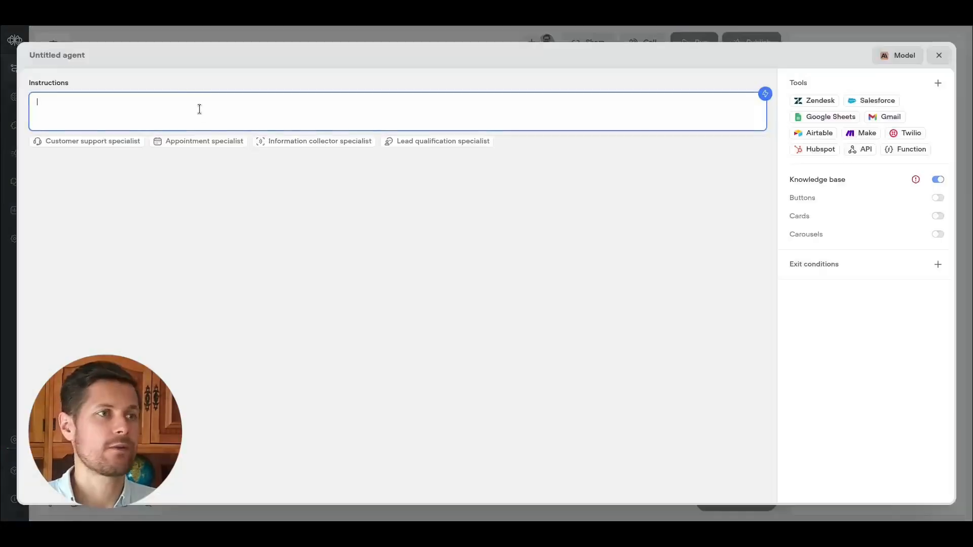
{"action": "left_click", "coordinate": [54, 56]}
{"action": "type", "text": "service and info gathe"}
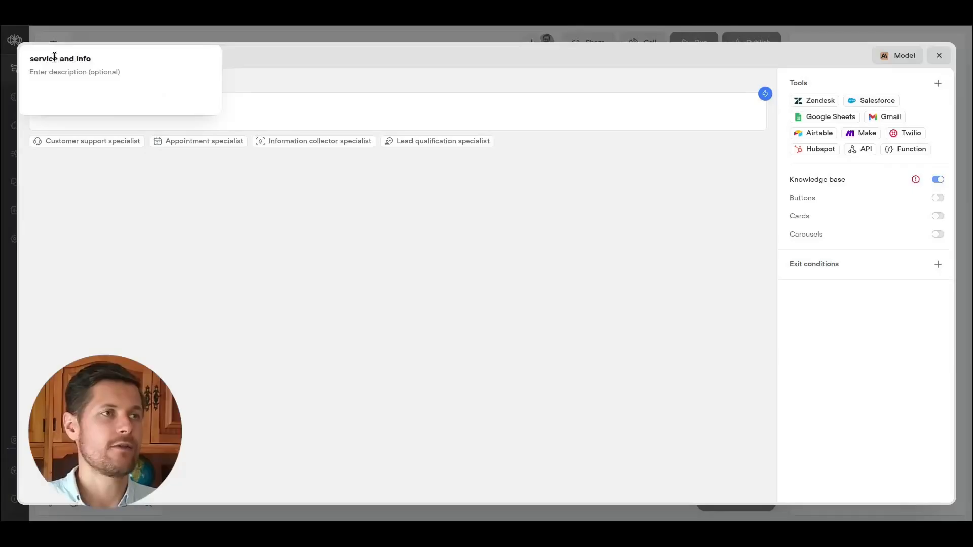
{"action": "key", "text": "BackSpace"}
{"action": "key", "text": "BackSpace"}
{"action": "key", "text": "BackSpace"}
{"action": "key", "text": "BackSpace"}
{"action": "key", "text": "BackSpace"}
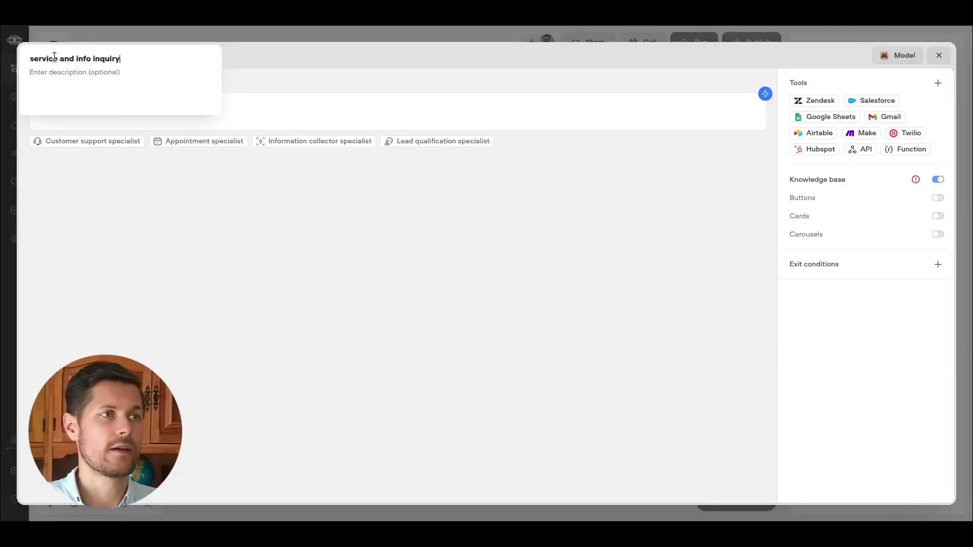
{"action": "key", "text": "Escape"}
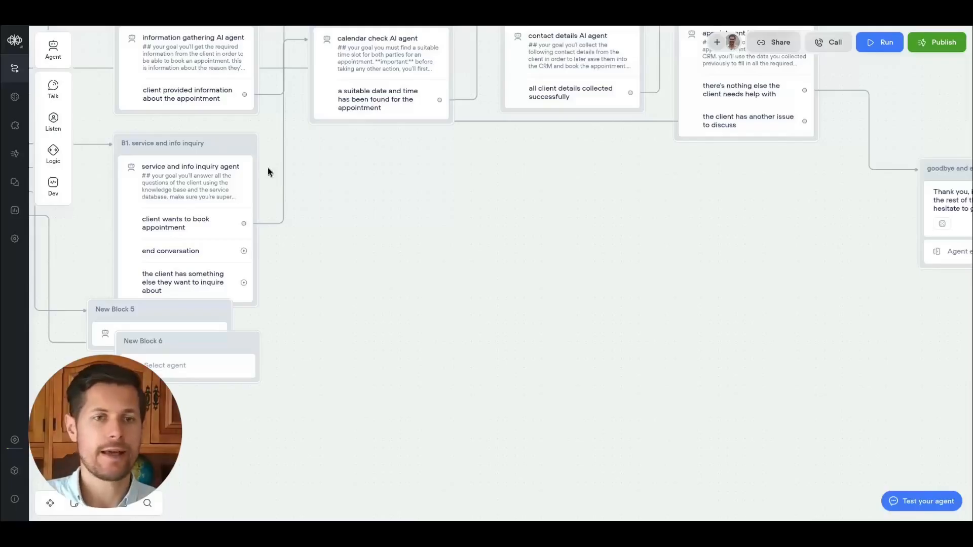
Add a new agent block connected to the B1 agent's "end conversation" exit.
{"action": "left_click_drag", "start_coordinate": [52, 48], "coordinate": [430, 217]}
{"action": "left_click_drag", "start_coordinate": [243, 251], "coordinate": [445, 259]}
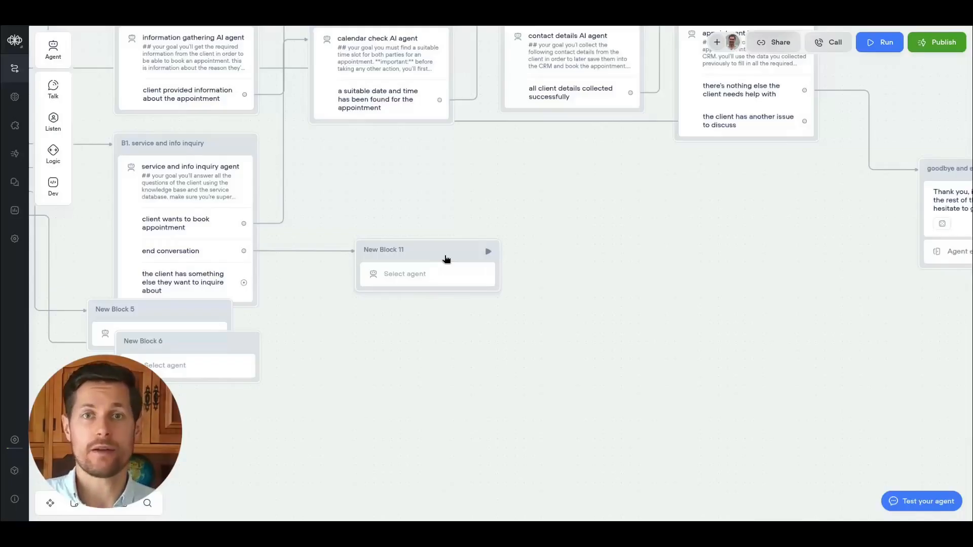
{"action": "left_click", "coordinate": [405, 248]}
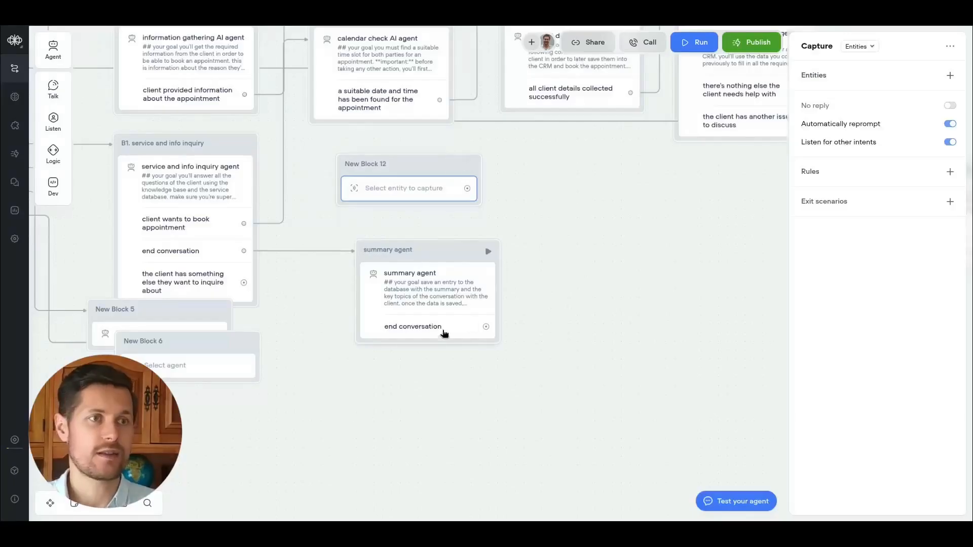
Delete the stray capture block New Block 12.
{"action": "left_click", "coordinate": [439, 259]}
{"action": "left_click_drag", "start_coordinate": [439, 259], "coordinate": [427, 254]}
{"action": "left_click", "coordinate": [432, 189]}
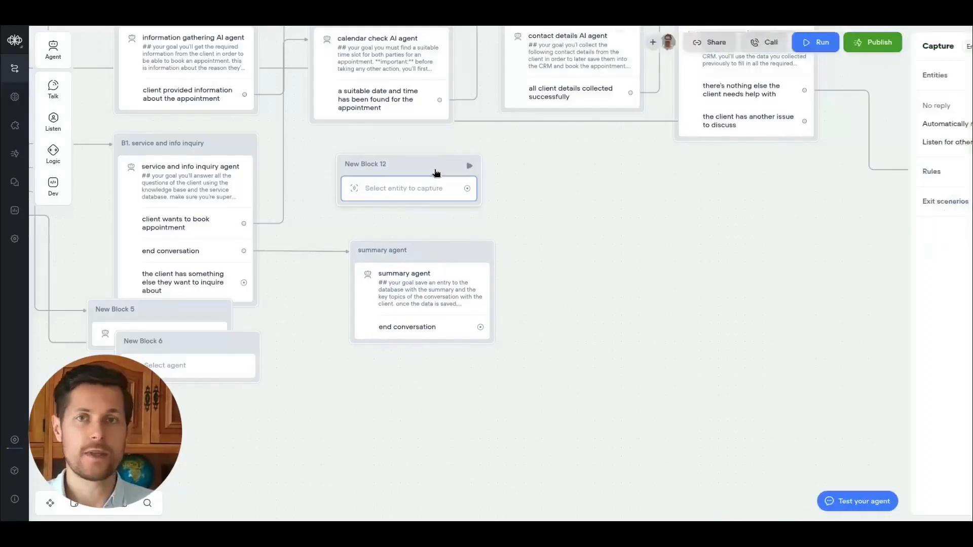
{"action": "key", "text": "Delete"}
Examine the service inquiry branch in the Miro diagram.
{"action": "scroll", "coordinate": [659, 307], "scroll_direction": "right", "scroll_amount": 3}
{"action": "left_click_drag", "start_coordinate": [361, 327], "coordinate": [631, 263]}
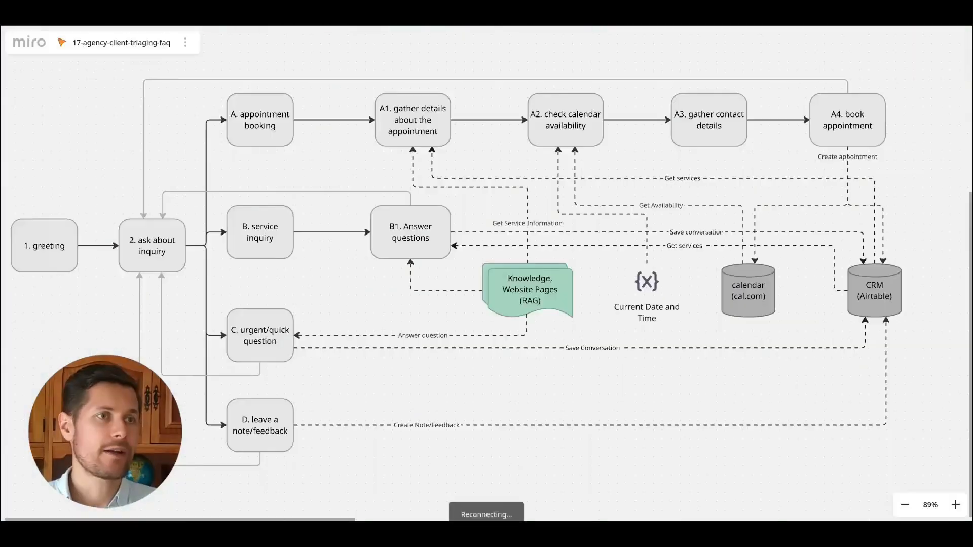
{"action": "left_click_drag", "start_coordinate": [210, 206], "coordinate": [355, 317]}
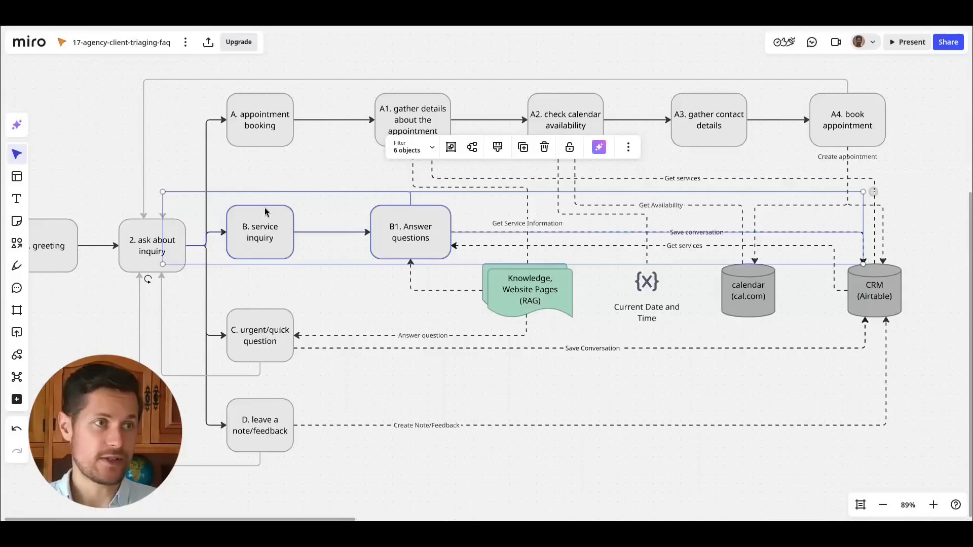
Delete the empty New Block 5 attached to the quick question exit.
{"action": "left_click", "coordinate": [318, 293]}
{"action": "scroll", "coordinate": [339, 264], "scroll_direction": "down", "scroll_amount": 2}
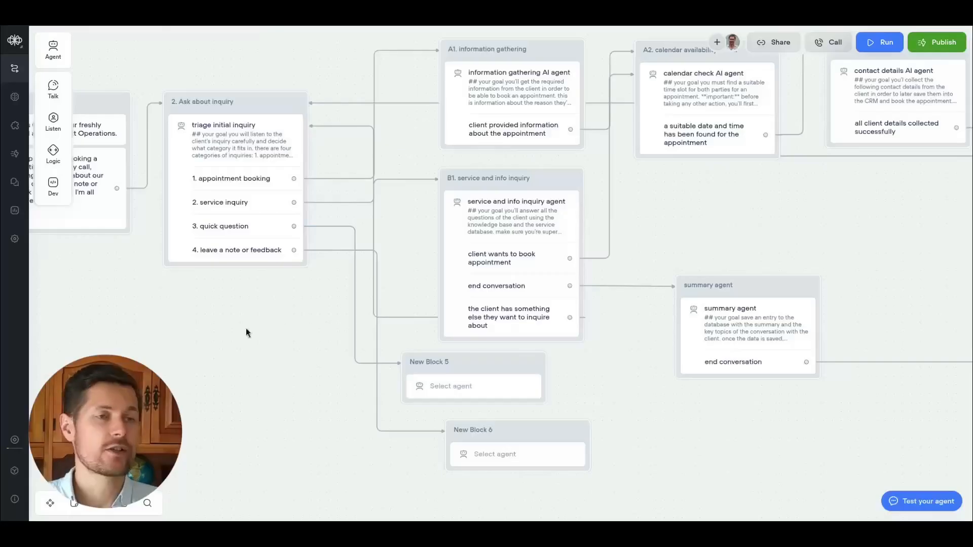
{"action": "left_click_drag", "start_coordinate": [245, 330], "coordinate": [194, 316]}
{"action": "scroll", "coordinate": [256, 314], "scroll_direction": "left", "scroll_amount": 2}
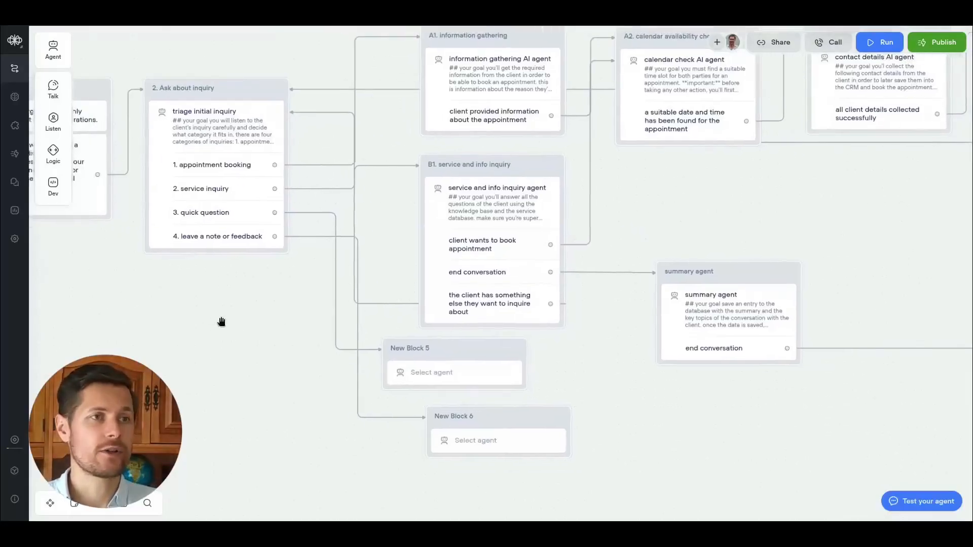
{"action": "mouse_move", "coordinate": [451, 358]}
{"action": "left_mouse_down"}
{"action": "mouse_move", "coordinate": [473, 369]}
{"action": "mouse_move", "coordinate": [421, 351]}
{"action": "mouse_move", "coordinate": [438, 358]}
{"action": "left_mouse_up"}
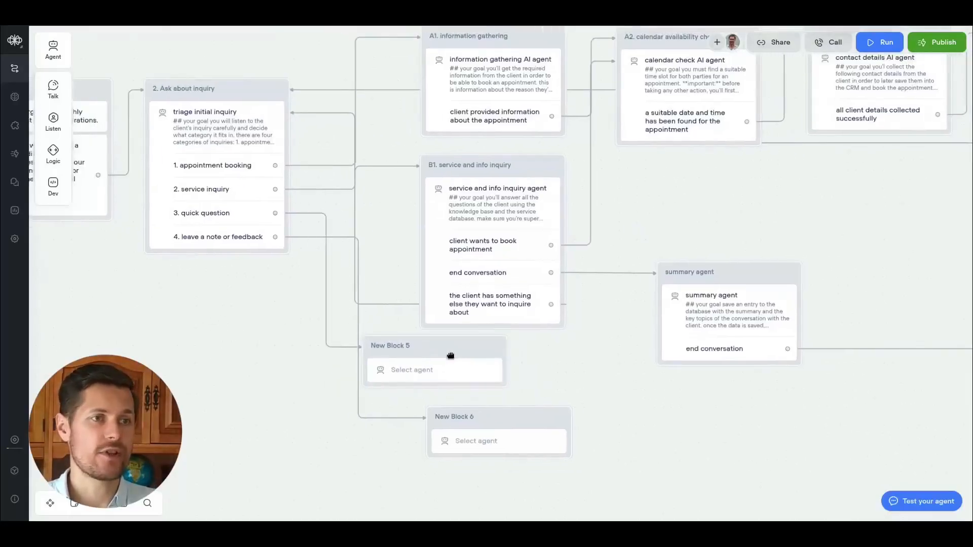
{"action": "left_click", "coordinate": [950, 46]}
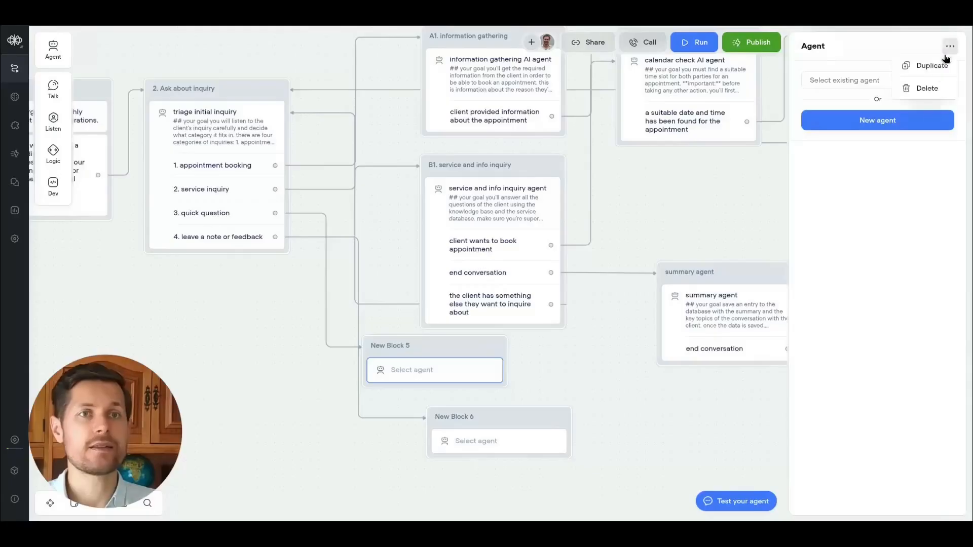
{"action": "left_click", "coordinate": [928, 89]}
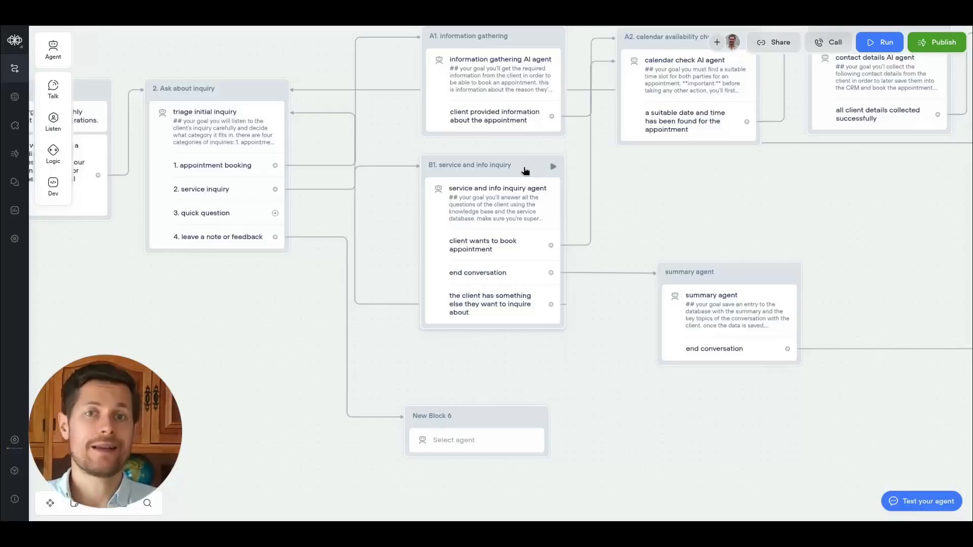
Rename the B1 block to "B1. service, info inquiry, and quick questions inquiries".
{"action": "left_click", "coordinate": [497, 163]}
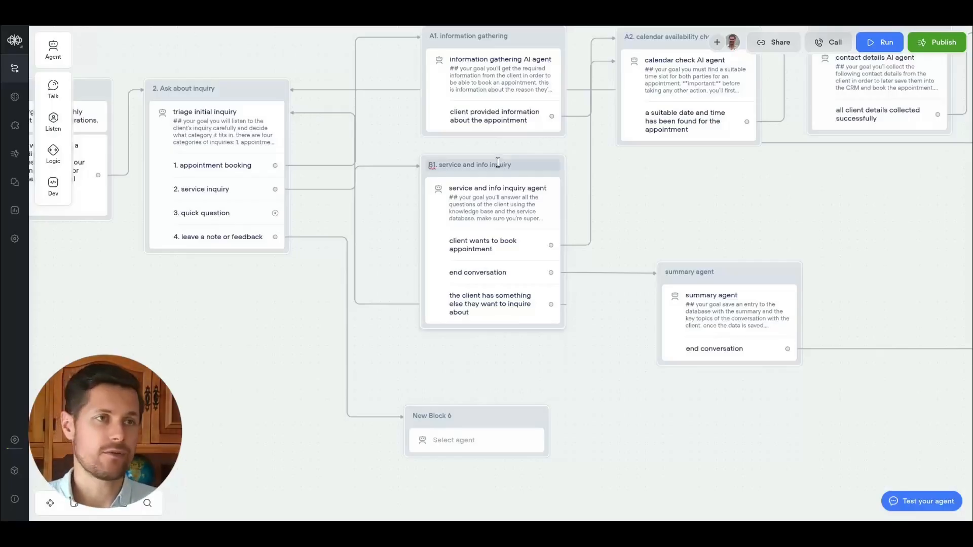
{"action": "key", "text": "BackSpace"}
{"action": "key", "text": "BackSpace"}
{"action": "key", "text": "BackSpace"}
{"action": "key", "text": "BackSpace"}
{"action": "key", "text": "BackSpace"}
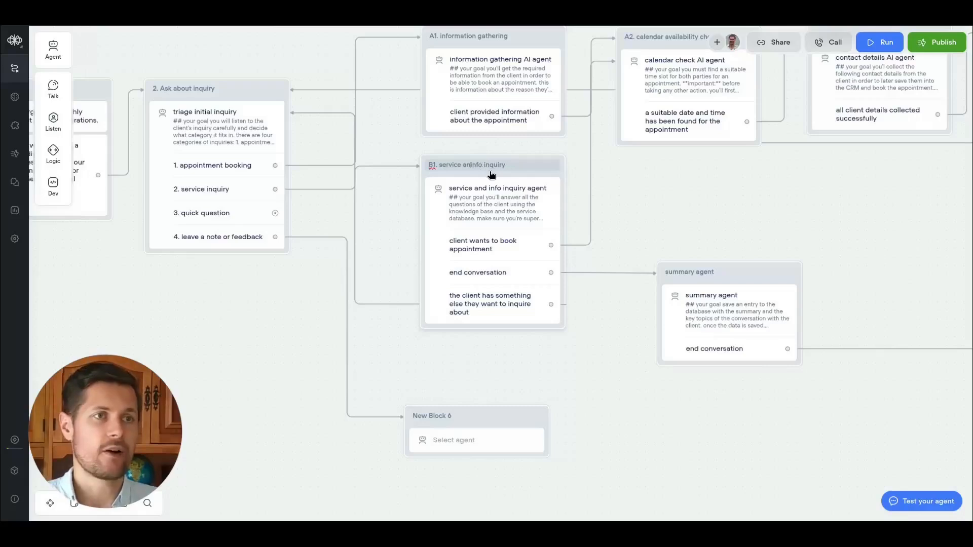
{"action": "type", "text": ", and qui"}
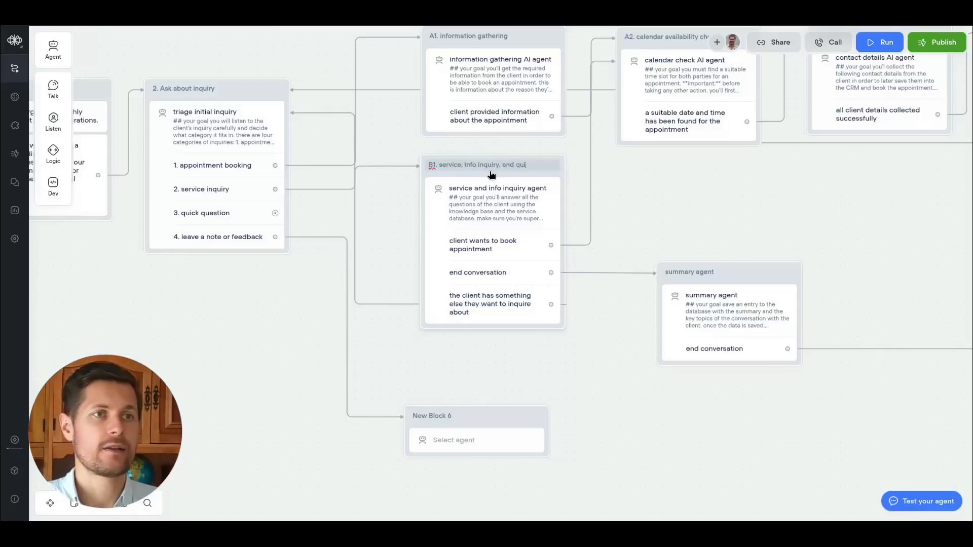
{"action": "type", "text": "ons inquiries"}
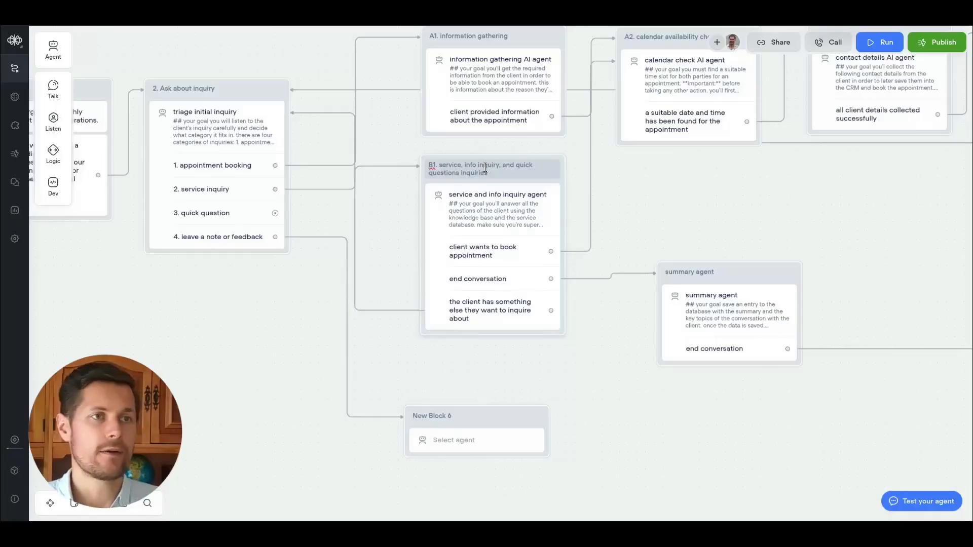
{"action": "key", "text": "ctrl+a"}
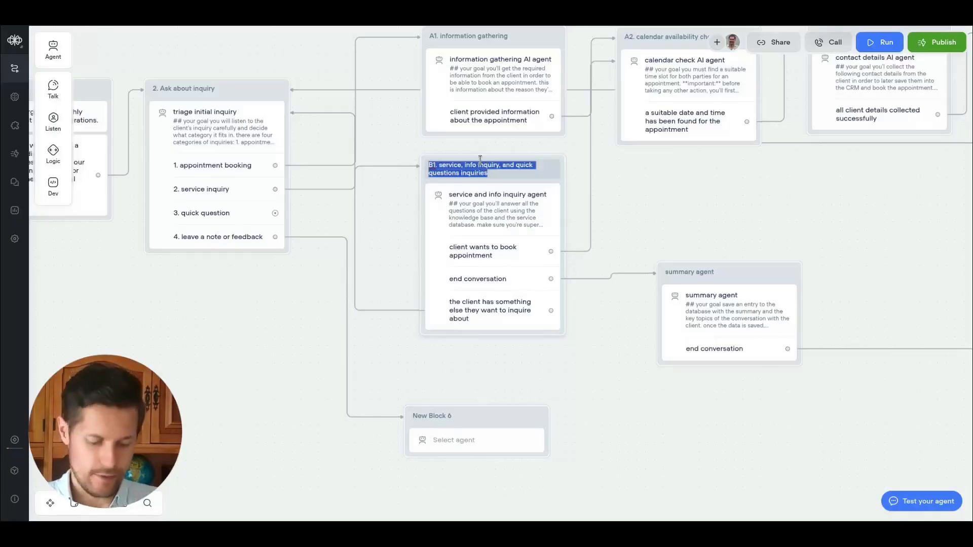
Open the B1 agent's instructions and add a line beginning "if they ask any quick consulting or a".
{"action": "left_click", "coordinate": [499, 203]}
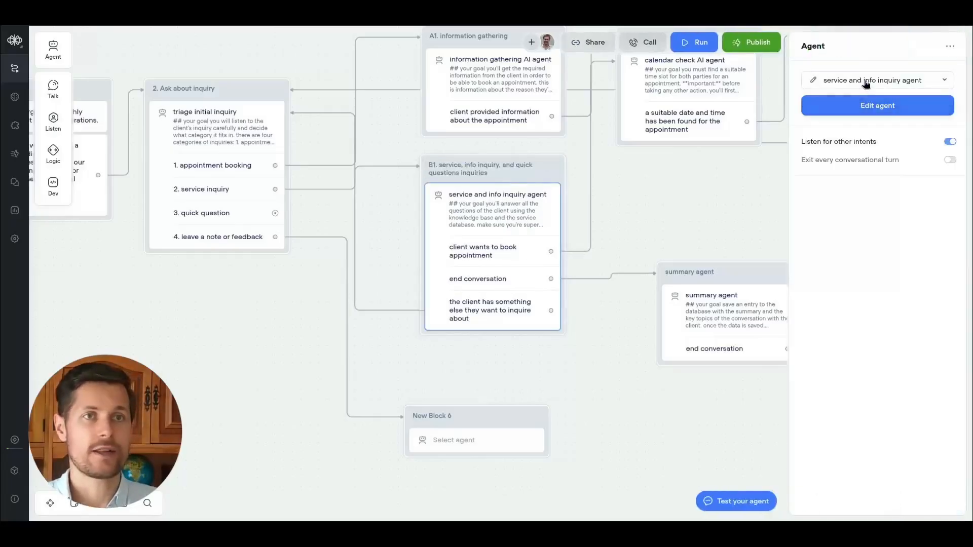
{"action": "left_click", "coordinate": [877, 105]}
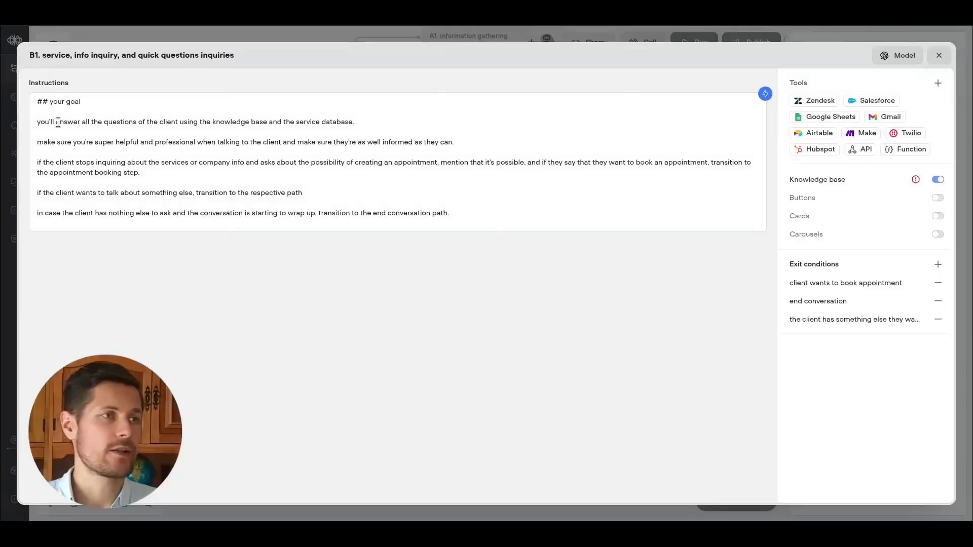
{"action": "left_click", "coordinate": [470, 142]}
{"action": "key", "text": "Return"}
{"action": "key", "text": "Return"}
{"action": "type", "text": "if they ask any quick co"}
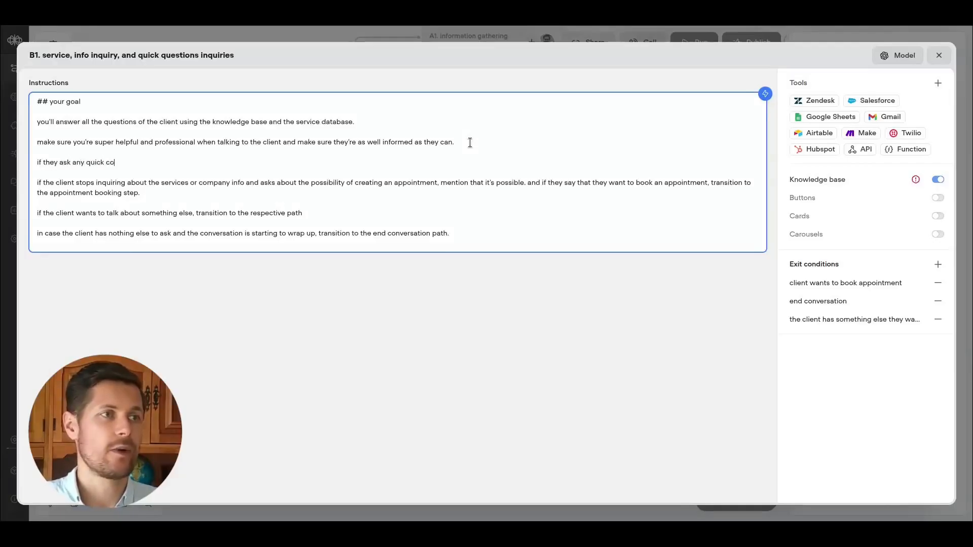
{"action": "key", "text": "BackSpace"}
{"action": "type", "text": "consulting or a"}
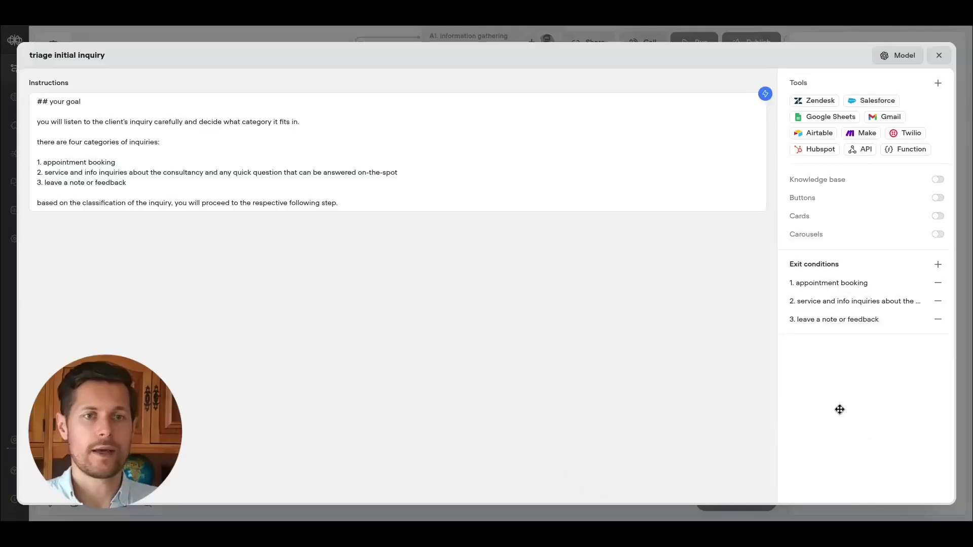
{"action": "left_click", "coordinate": [939, 55]}
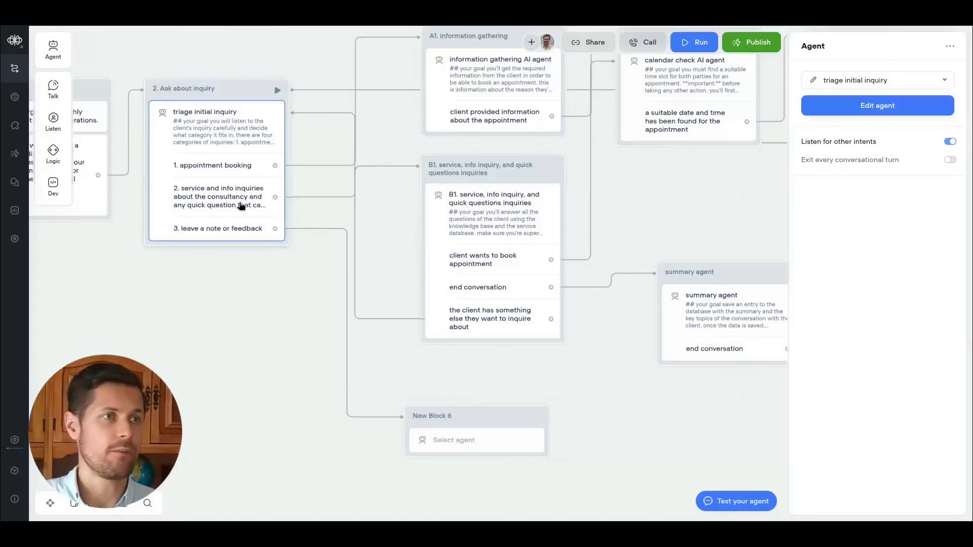
Connect the save note to database block's success exit to the goodbye and end block.
{"action": "mouse_move", "coordinate": [494, 178]}
{"action": "left_mouse_down"}
{"action": "mouse_move", "coordinate": [524, 175]}
{"action": "mouse_move", "coordinate": [499, 172]}
{"action": "left_mouse_up"}
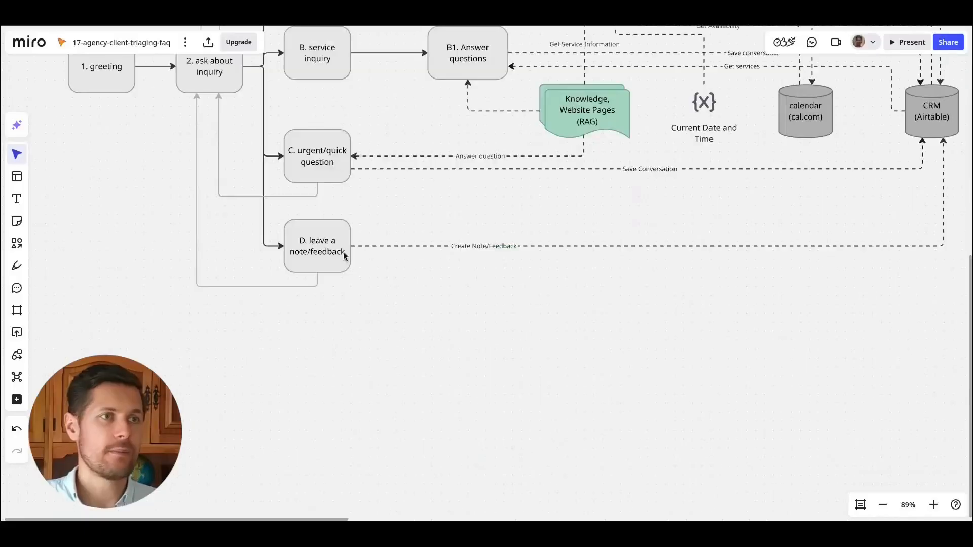
{"action": "left_click", "coordinate": [312, 261]}
{"action": "left_click", "coordinate": [467, 287]}
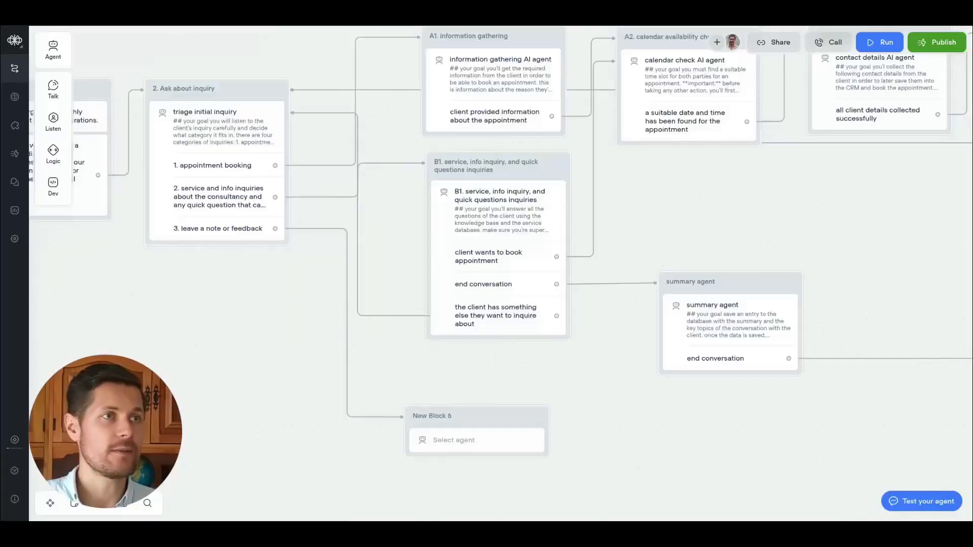
{"action": "left_click_drag", "start_coordinate": [583, 299], "coordinate": [586, 281]}
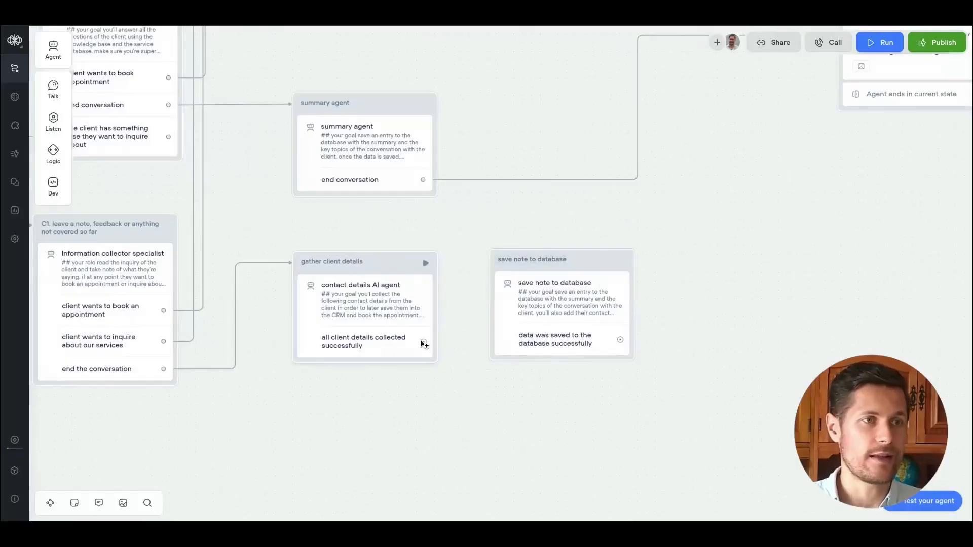
{"action": "left_click_drag", "start_coordinate": [423, 342], "coordinate": [487, 259]}
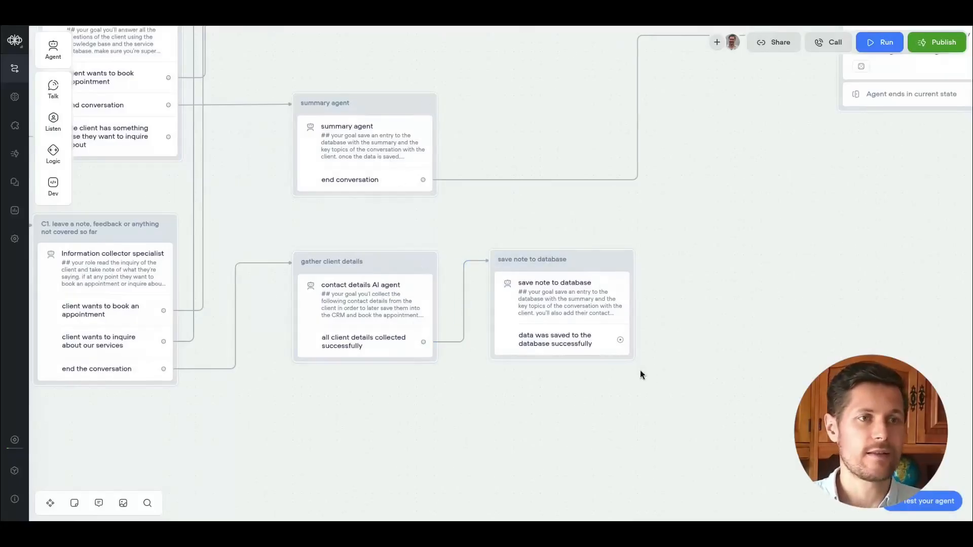
{"action": "scroll", "coordinate": [640, 373], "scroll_direction": "right", "scroll_amount": 4}
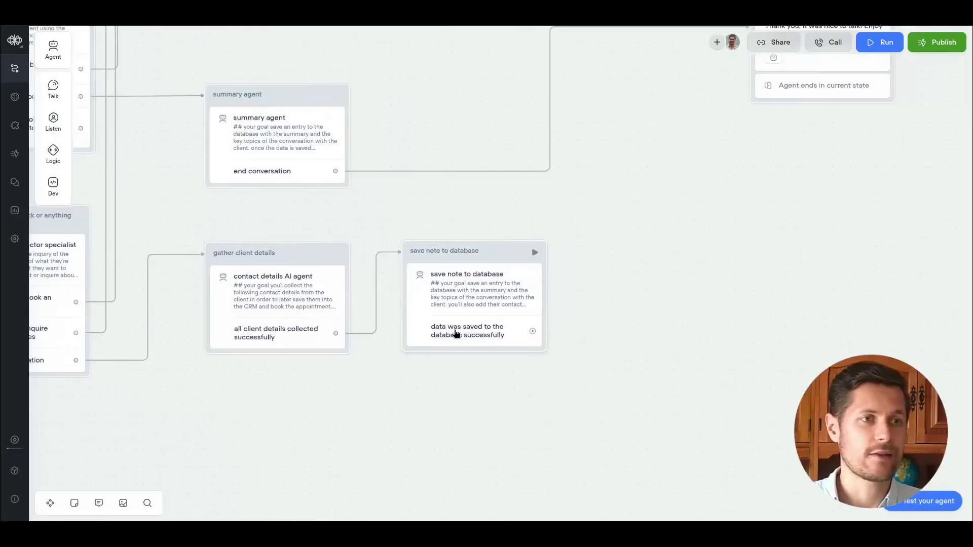
{"action": "left_click_drag", "start_coordinate": [618, 309], "coordinate": [504, 358]}
{"action": "left_click_drag", "start_coordinate": [415, 383], "coordinate": [629, 61]}
{"action": "left_click", "coordinate": [623, 78]}
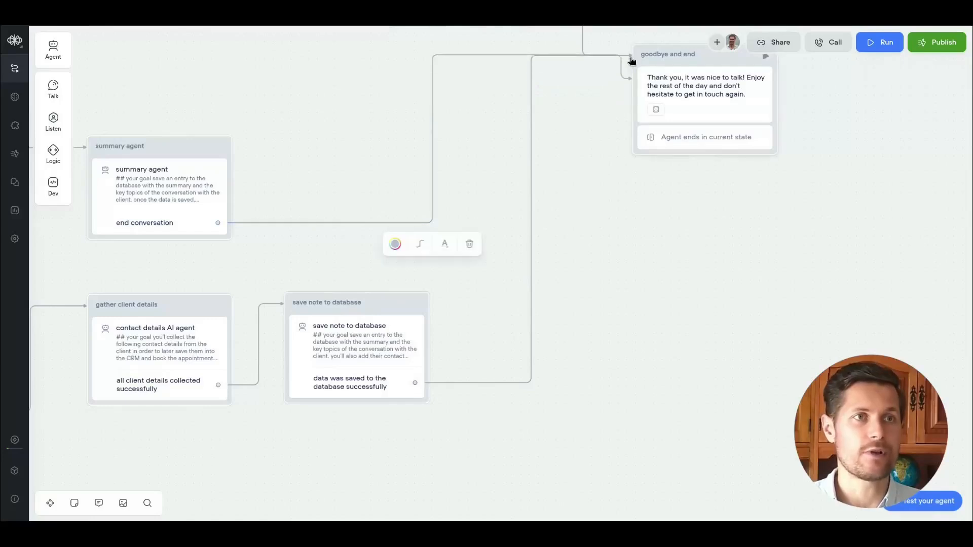
Review the quick question and note branches in the Miro diagram.
{"action": "scroll", "coordinate": [582, 204], "scroll_direction": "down", "scroll_amount": 5}
{"action": "left_click_drag", "start_coordinate": [524, 191], "coordinate": [636, 203]}
{"action": "key", "text": "ctrl+Tab"}
{"action": "left_click_drag", "start_coordinate": [449, 187], "coordinate": [491, 393]}
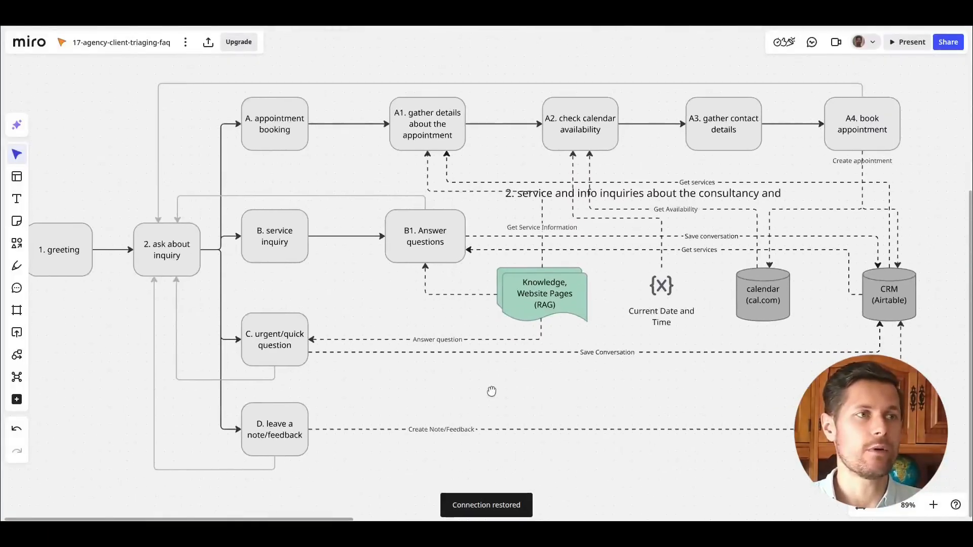
{"action": "scroll", "coordinate": [505, 349], "scroll_direction": "down", "scroll_amount": 2}
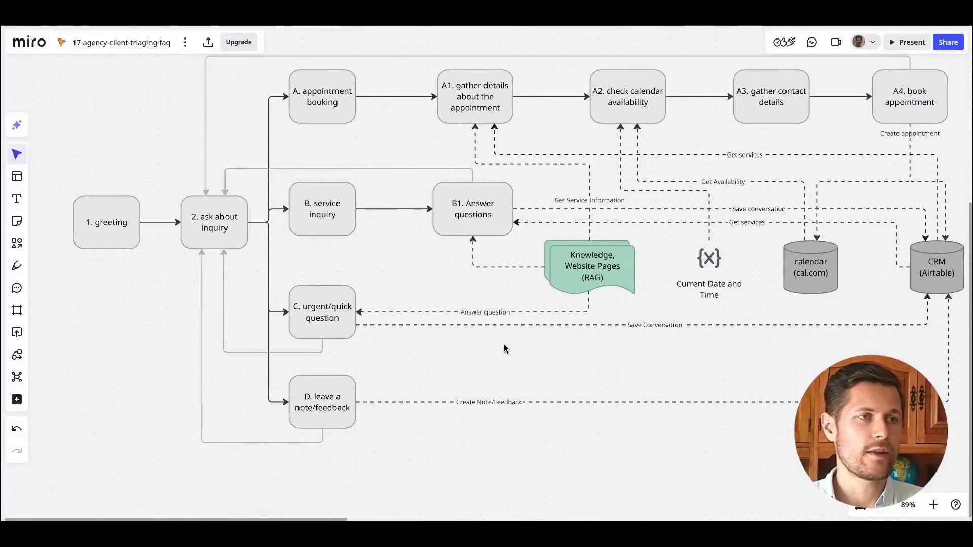
{"action": "left_click", "coordinate": [335, 330]}
{"action": "mouse_move", "coordinate": [341, 221]}
{"action": "left_mouse_down"}
{"action": "mouse_move", "coordinate": [346, 262]}
{"action": "mouse_move", "coordinate": [347, 225]}
{"action": "left_mouse_up"}
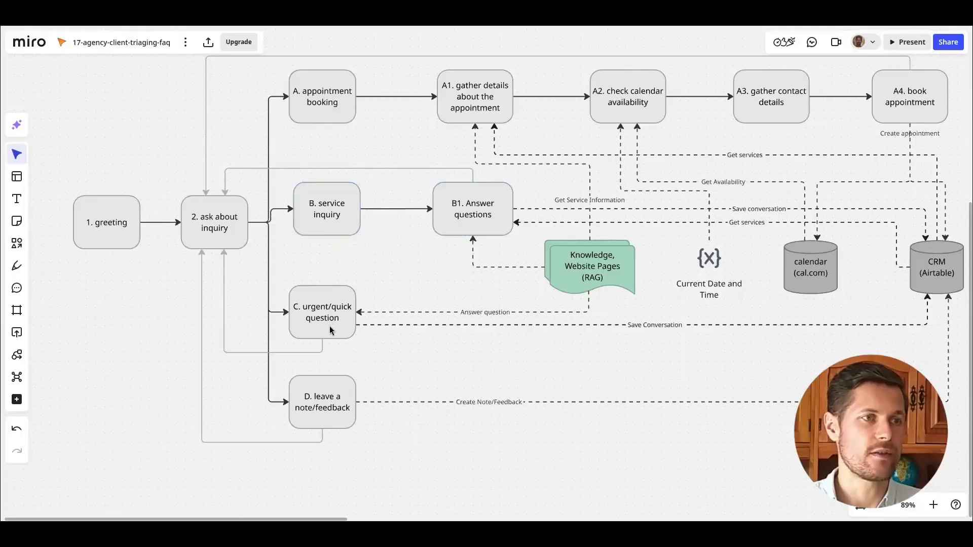
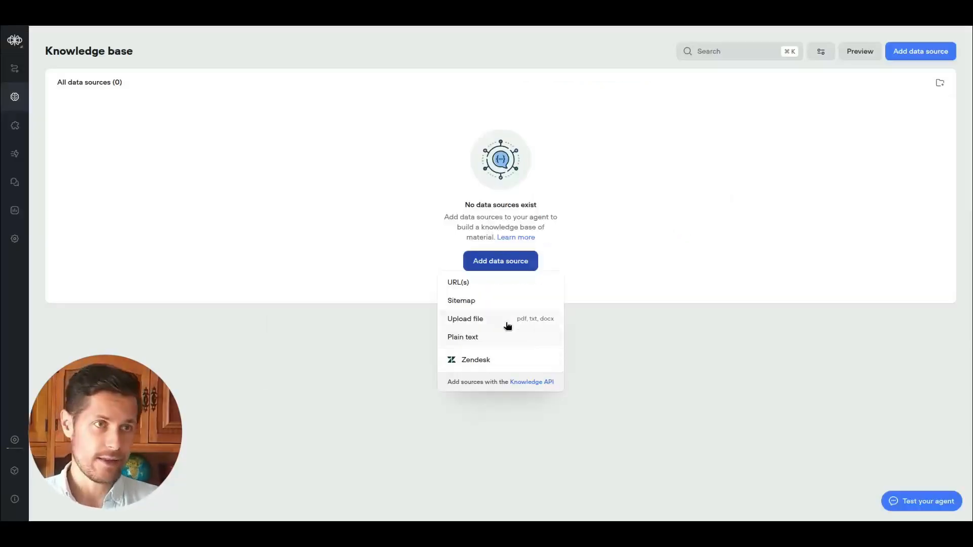
{"action": "mouse_move", "coordinate": [595, 244]}
{"action": "left_click", "coordinate": [501, 303]}
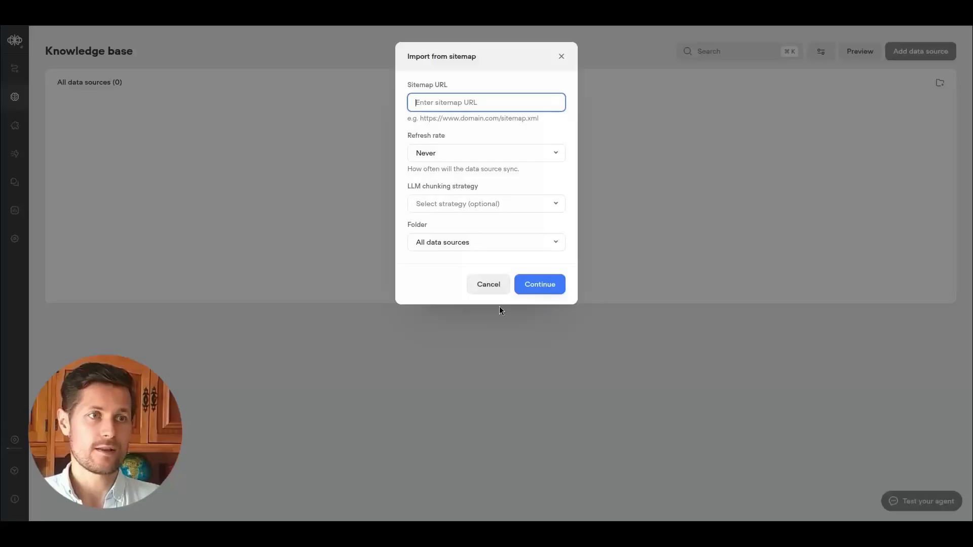
{"action": "left_click", "coordinate": [494, 103]}
{"action": "type", "text": "http"}
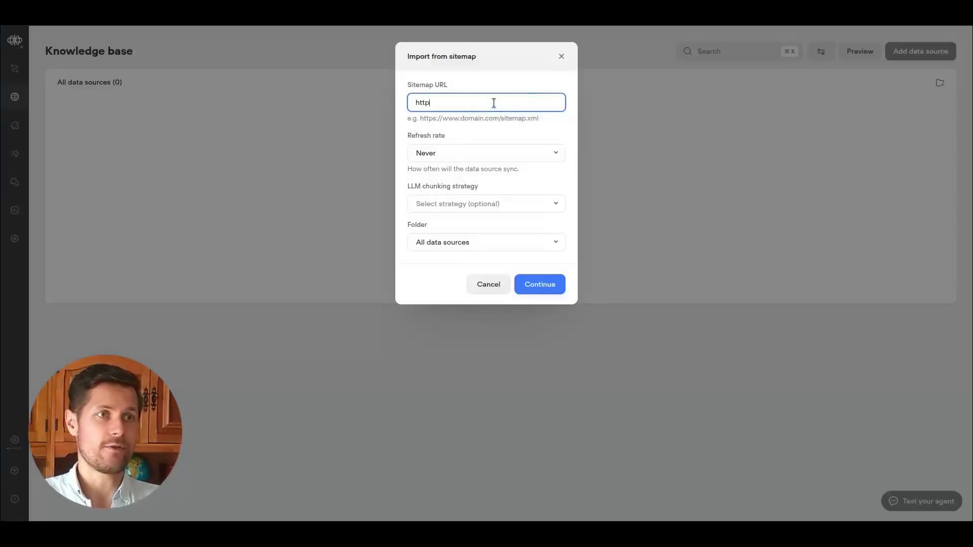
{"action": "type", "text": "s://nextops.agency/sitemap.xml"}
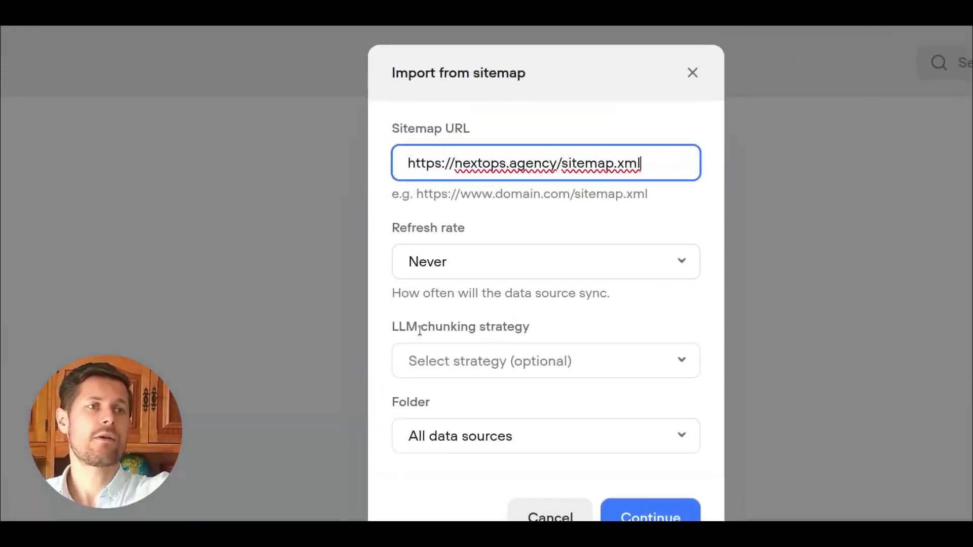
{"action": "left_click_drag", "start_coordinate": [627, 163], "coordinate": [403, 166]}
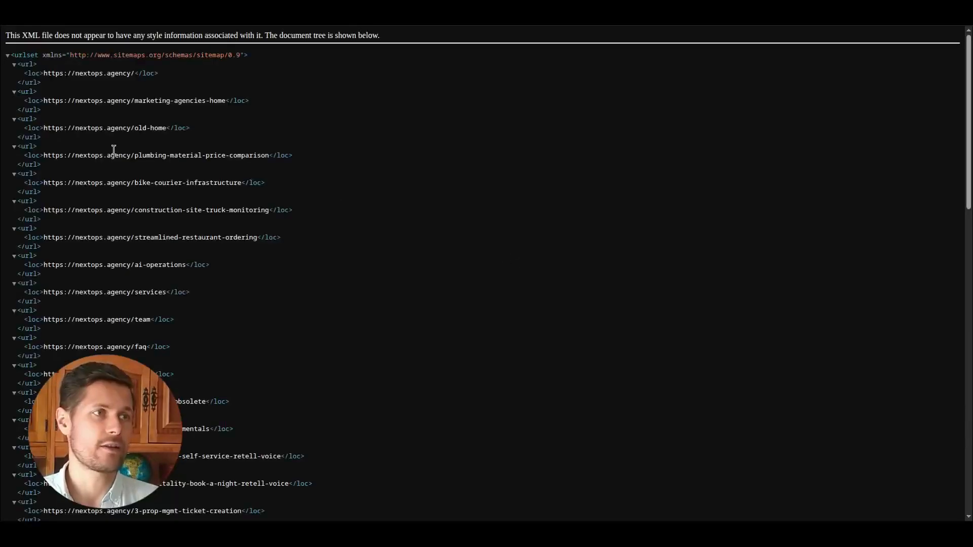
{"action": "scroll", "coordinate": [113, 150], "scroll_direction": "down", "scroll_amount": 15}
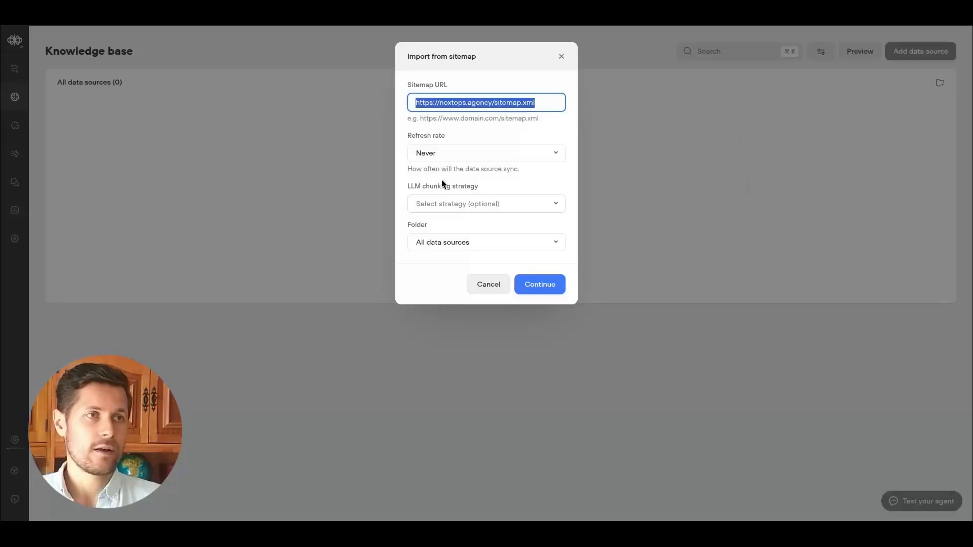
Look through the refresh rate and LLM chunking strategy options of the sitemap import.
{"action": "left_click", "coordinate": [440, 152]}
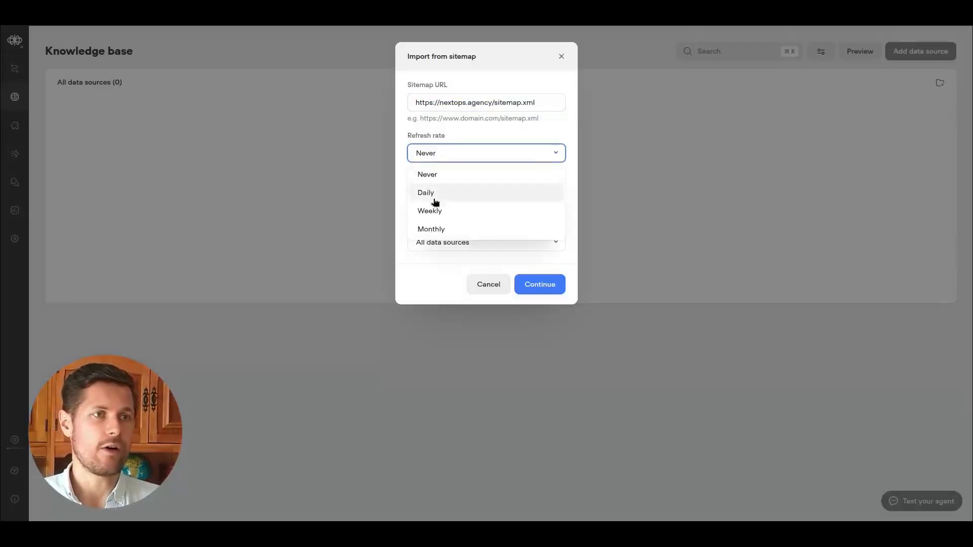
{"action": "left_click", "coordinate": [468, 135]}
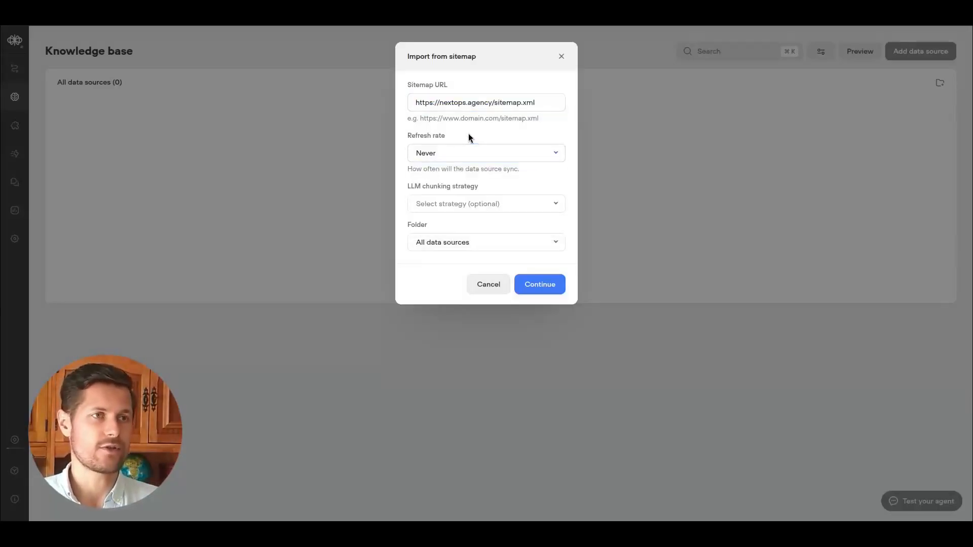
{"action": "left_click", "coordinate": [499, 154]}
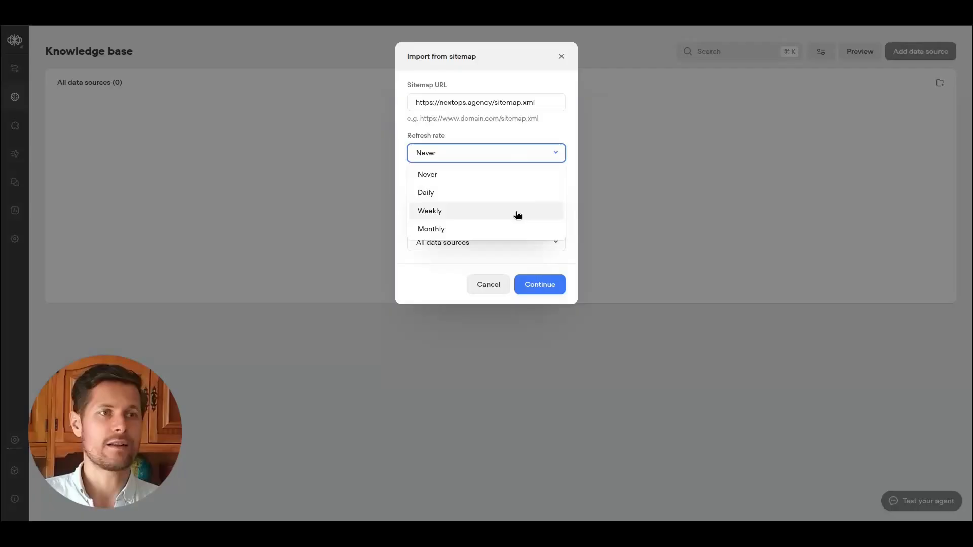
{"action": "left_click", "coordinate": [543, 147]}
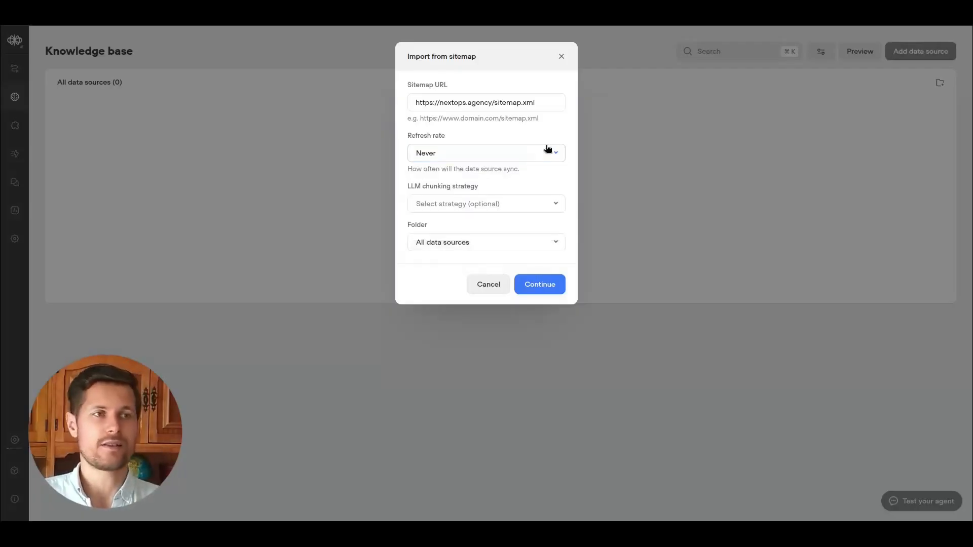
{"action": "left_click", "coordinate": [518, 205]}
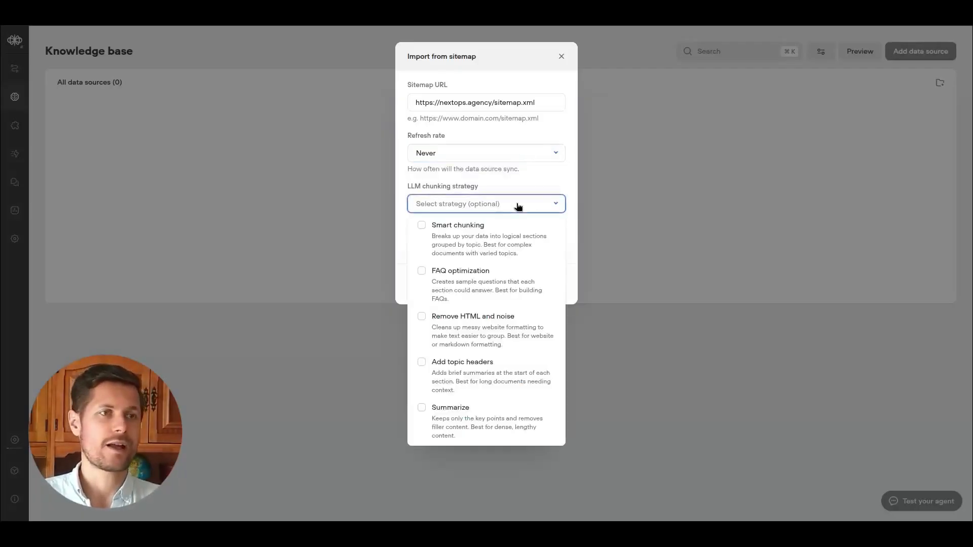
{"action": "left_click", "coordinate": [518, 206]}
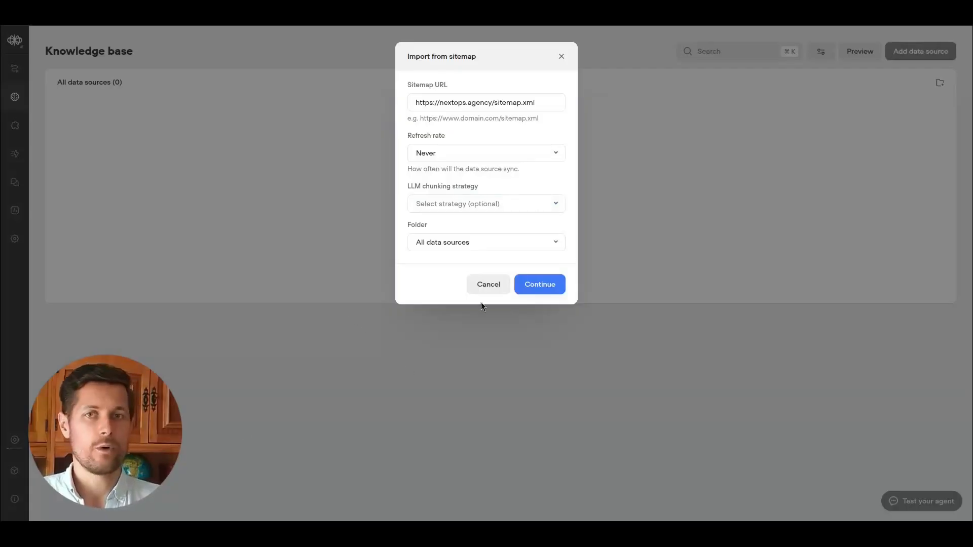
{"action": "left_click", "coordinate": [467, 203]}
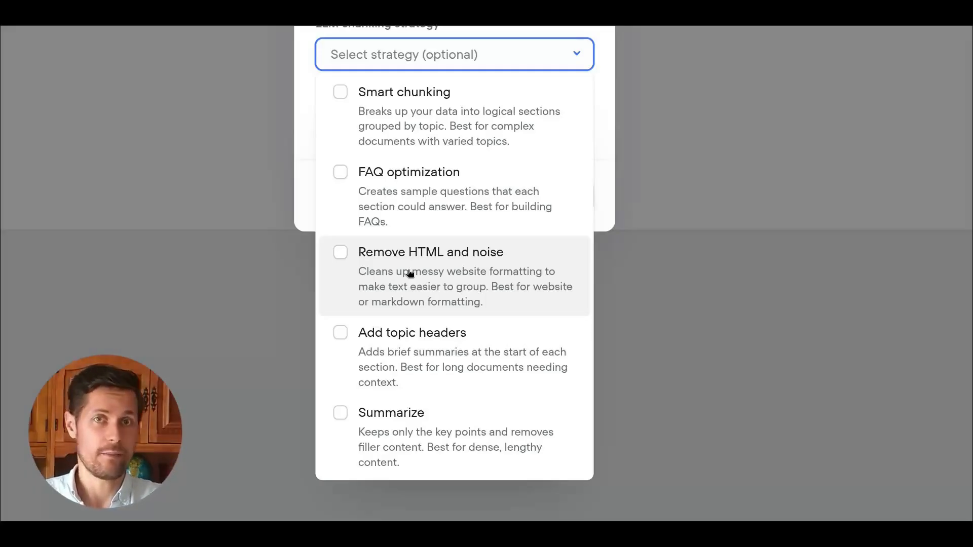
Select Remove HTML and noise and FAQ optimization as the LLM chunking strategies and continue the import.
{"action": "left_click", "coordinate": [353, 257]}
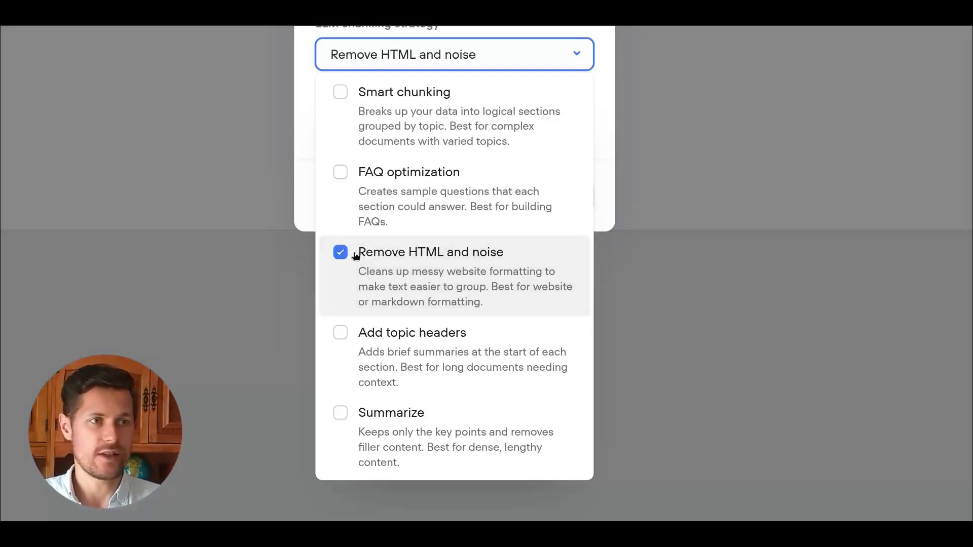
{"action": "left_click", "coordinate": [335, 378]}
{"action": "left_click", "coordinate": [342, 415]}
{"action": "left_click", "coordinate": [401, 354]}
{"action": "left_click", "coordinate": [399, 408]}
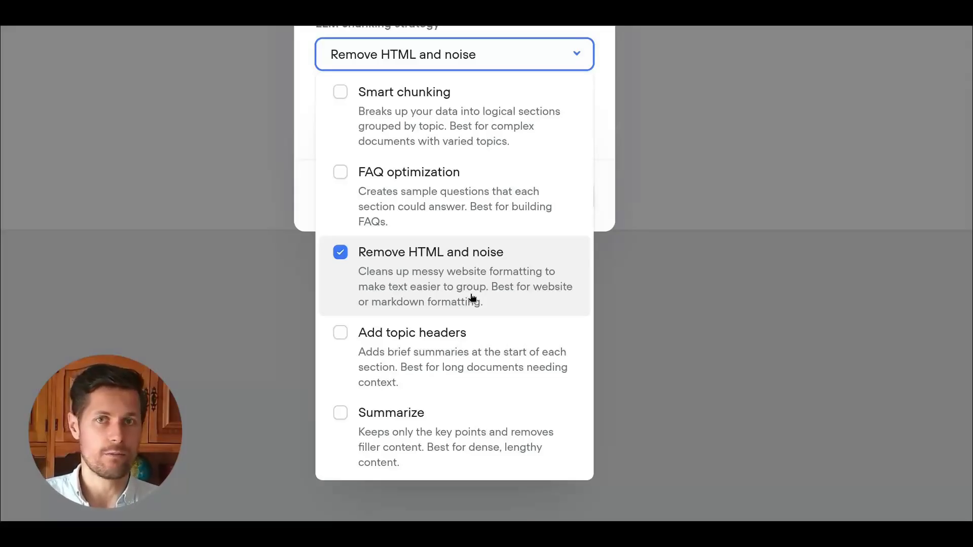
{"action": "left_click", "coordinate": [339, 174]}
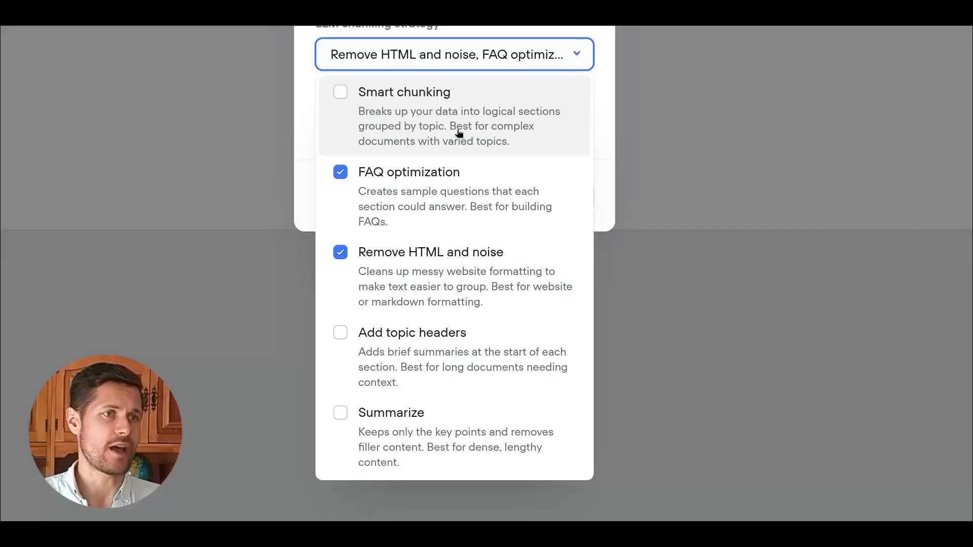
{"action": "left_click", "coordinate": [602, 159]}
{"action": "left_click", "coordinate": [588, 182]}
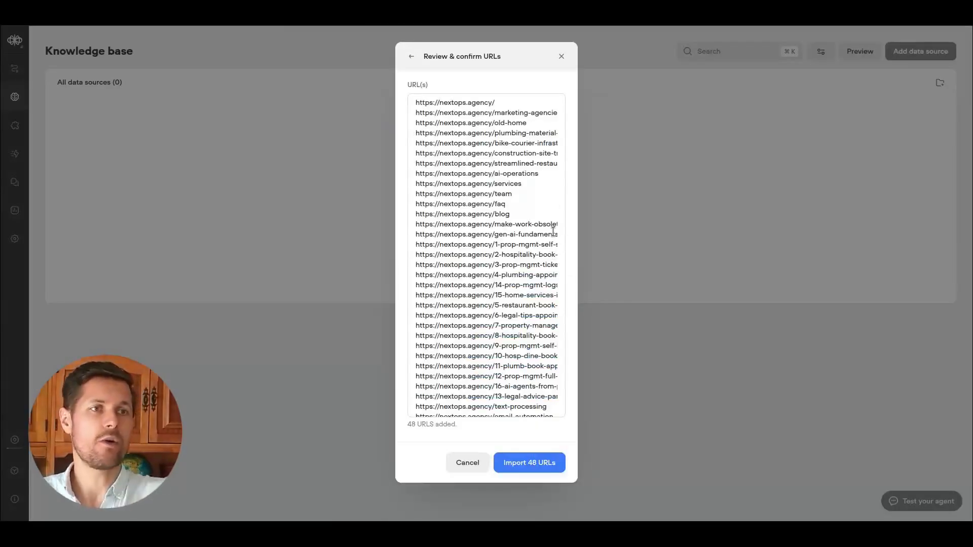
Import all the listed sitemap URLs and confirm the credit usage.
{"action": "scroll", "coordinate": [486, 254], "scroll_direction": "down", "scroll_amount": 3}
{"action": "left_click_drag", "start_coordinate": [471, 406], "coordinate": [458, 375]}
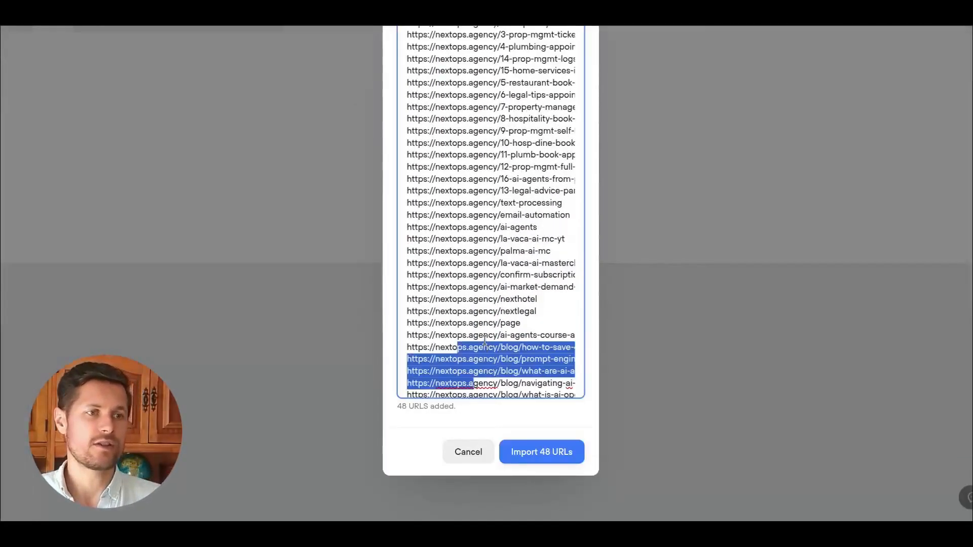
{"action": "scroll", "coordinate": [497, 355], "scroll_direction": "up", "scroll_amount": 3}
{"action": "left_click", "coordinate": [542, 451]}
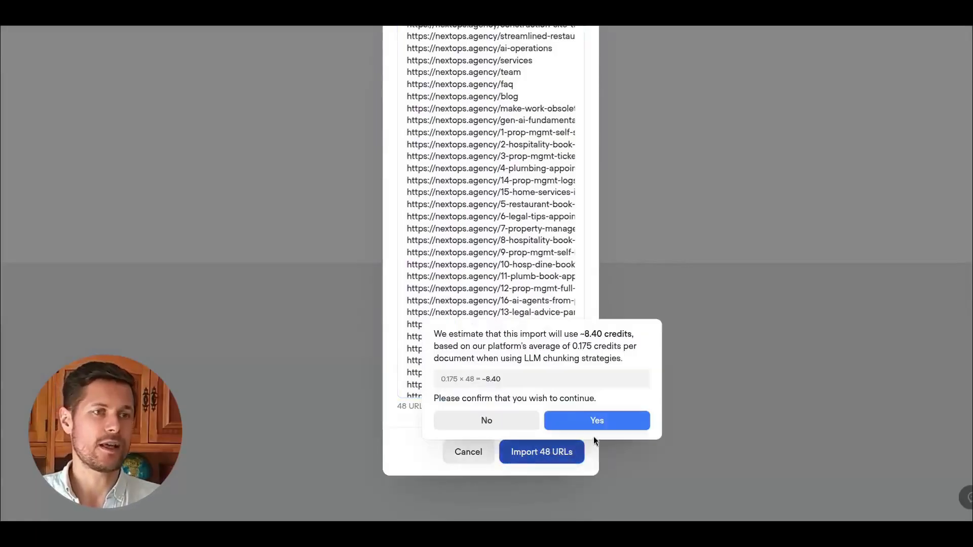
{"action": "mouse_move", "coordinate": [457, 335]}
{"action": "left_mouse_down"}
{"action": "mouse_move", "coordinate": [635, 335]}
{"action": "mouse_move", "coordinate": [442, 367]}
{"action": "mouse_move", "coordinate": [576, 398]}
{"action": "left_mouse_up"}
{"action": "left_click", "coordinate": [642, 358]}
{"action": "left_click", "coordinate": [443, 367]}
{"action": "left_click", "coordinate": [583, 422]}
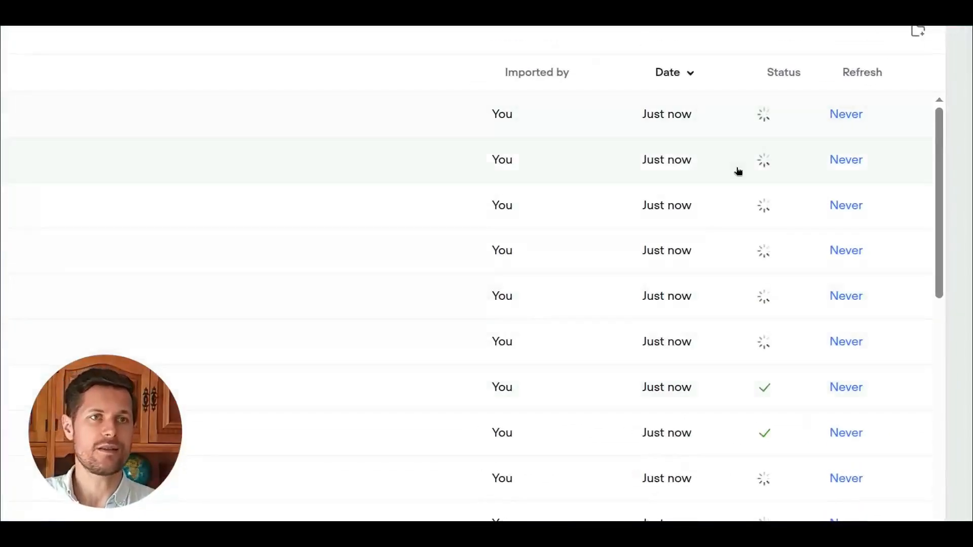
Scroll through the imported data sources to check their processing status.
{"action": "scroll", "coordinate": [835, 220], "scroll_direction": "down", "scroll_amount": 2}
{"action": "scroll", "coordinate": [835, 220], "scroll_direction": "down", "scroll_amount": 5}
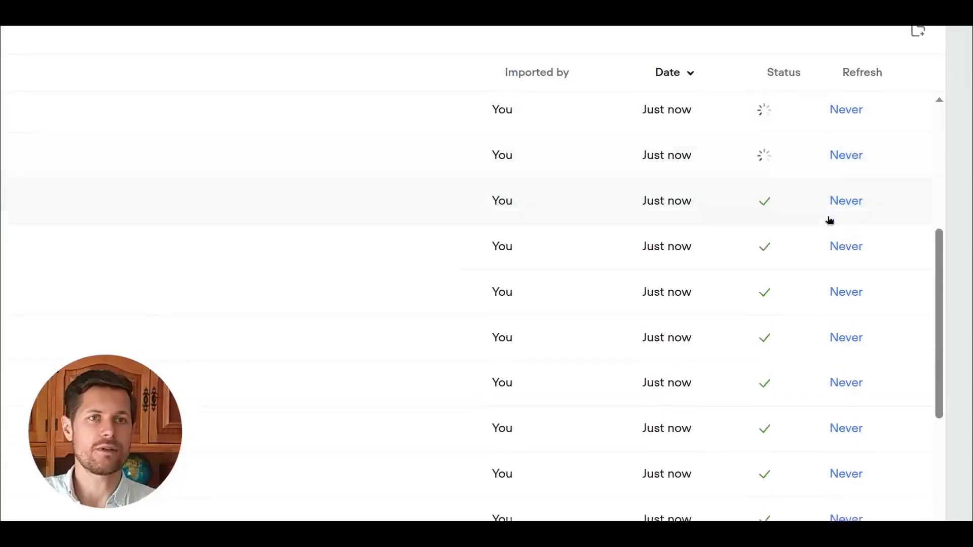
{"action": "scroll", "coordinate": [751, 296], "scroll_direction": "down", "scroll_amount": 2}
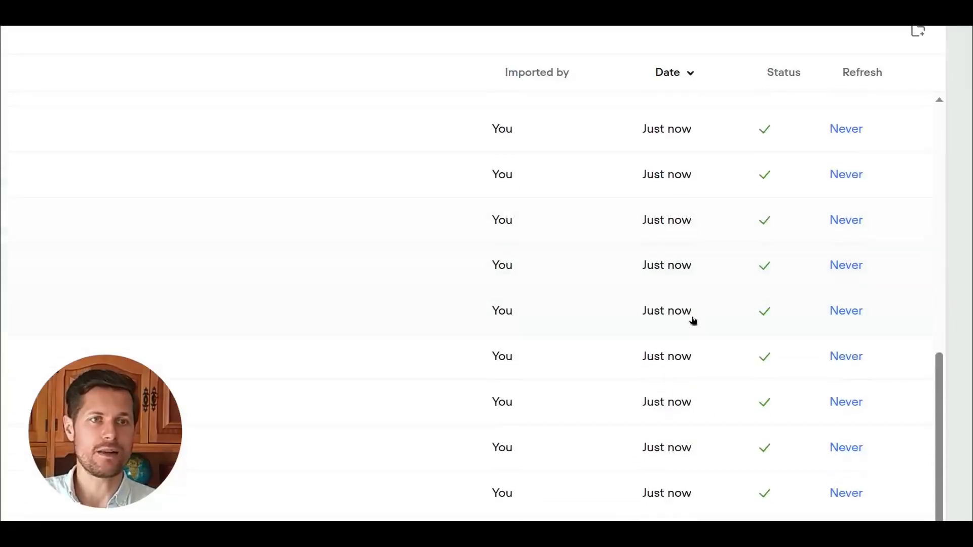
{"action": "scroll", "coordinate": [631, 377], "scroll_direction": "up", "scroll_amount": 6}
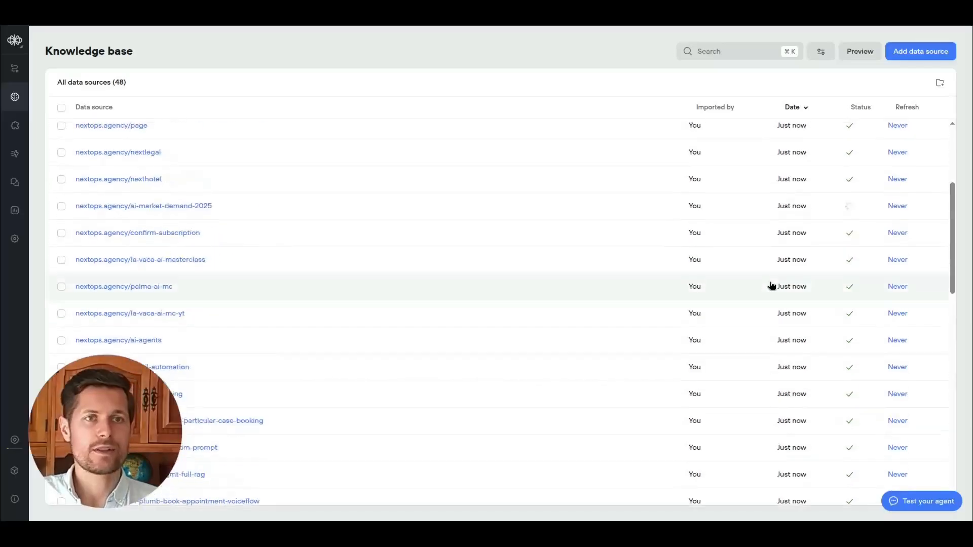
{"action": "scroll", "coordinate": [771, 286], "scroll_direction": "up", "scroll_amount": 4}
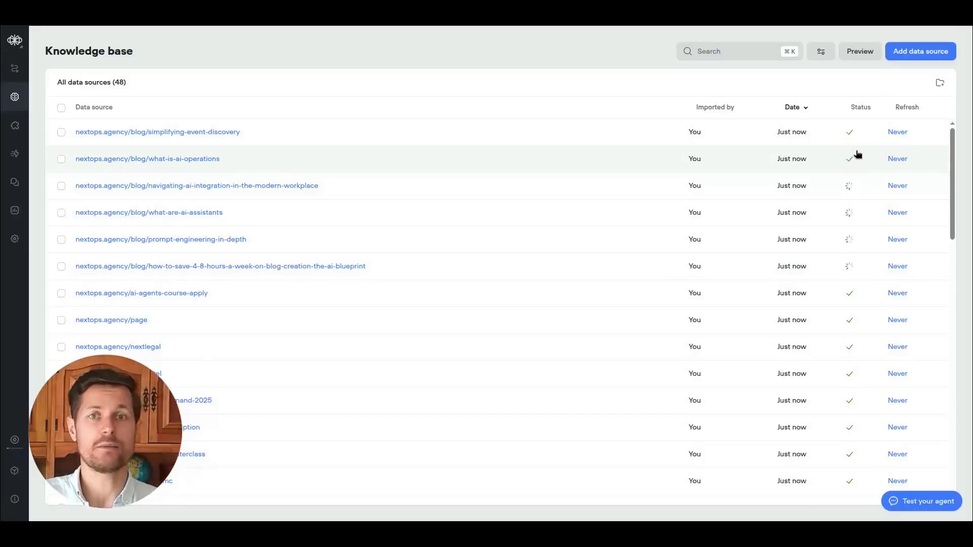
Open the Next Operations website in a new tab and browse its about, FAQ and booking sections.
{"action": "key", "text": "ctrl+t"}
{"action": "type", "text": "next"}
{"action": "key", "text": "Return"}
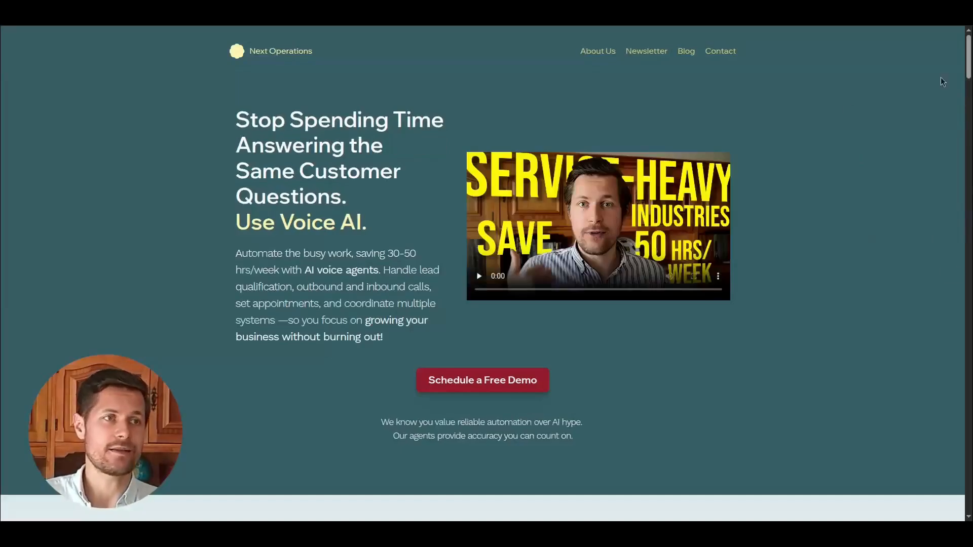
{"action": "scroll", "coordinate": [970, 225], "scroll_direction": "down", "scroll_amount": 15}
{"action": "left_click_drag", "start_coordinate": [972, 228], "coordinate": [972, 249]}
{"action": "left_click_drag", "start_coordinate": [303, 266], "coordinate": [469, 324]}
{"action": "left_click_drag", "start_coordinate": [555, 277], "coordinate": [707, 341]}
{"action": "left_click_drag", "start_coordinate": [970, 219], "coordinate": [970, 339]}
{"action": "left_click_drag", "start_coordinate": [345, 131], "coordinate": [527, 255]}
{"action": "left_click", "coordinate": [536, 272]}
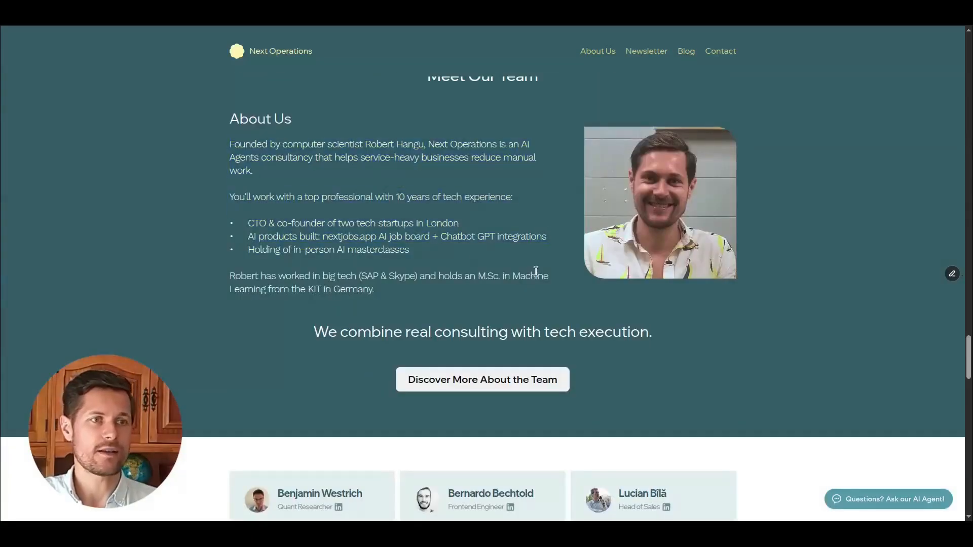
{"action": "scroll", "coordinate": [506, 269], "scroll_direction": "down", "scroll_amount": 3}
{"action": "scroll", "coordinate": [478, 198], "scroll_direction": "down", "scroll_amount": 7}
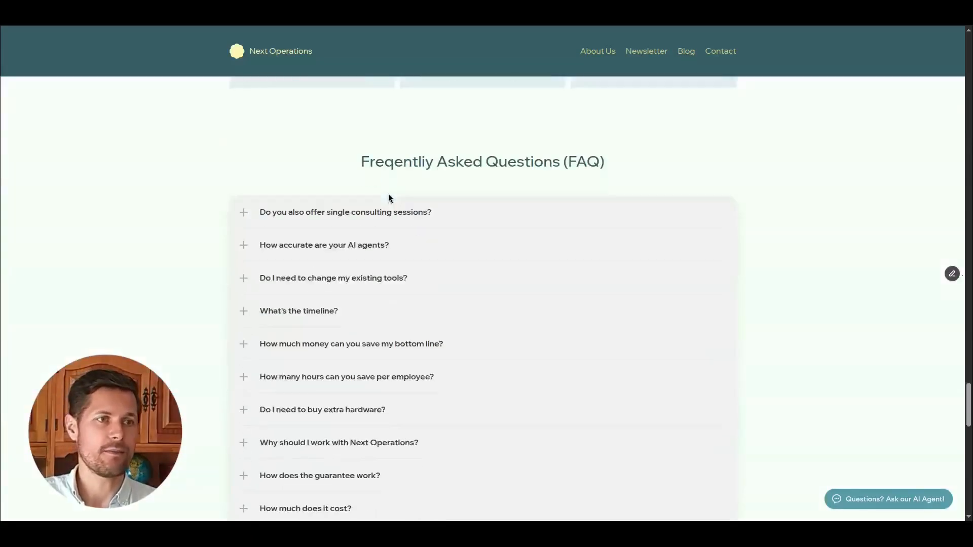
{"action": "left_click", "coordinate": [276, 159]}
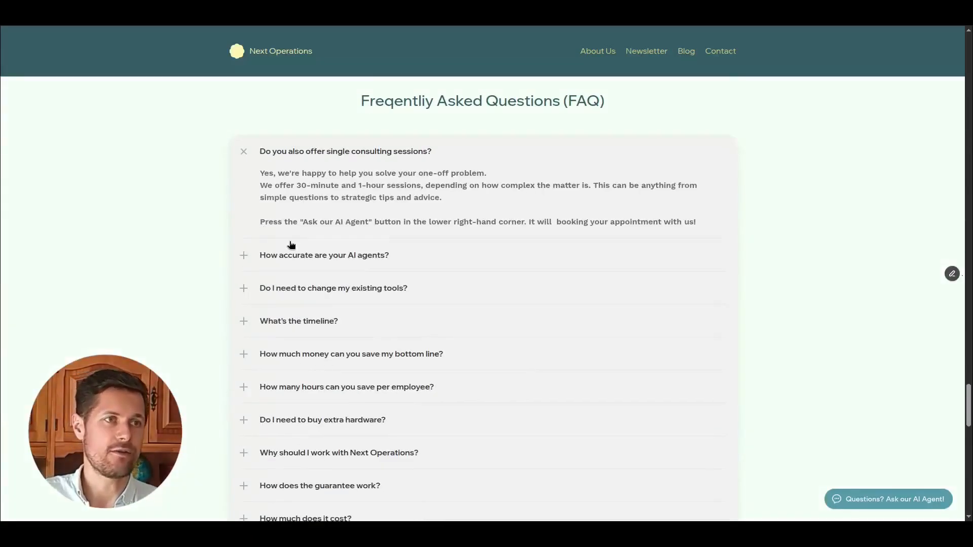
{"action": "left_click", "coordinate": [276, 254]}
{"action": "scroll", "coordinate": [374, 266], "scroll_direction": "down", "scroll_amount": 15}
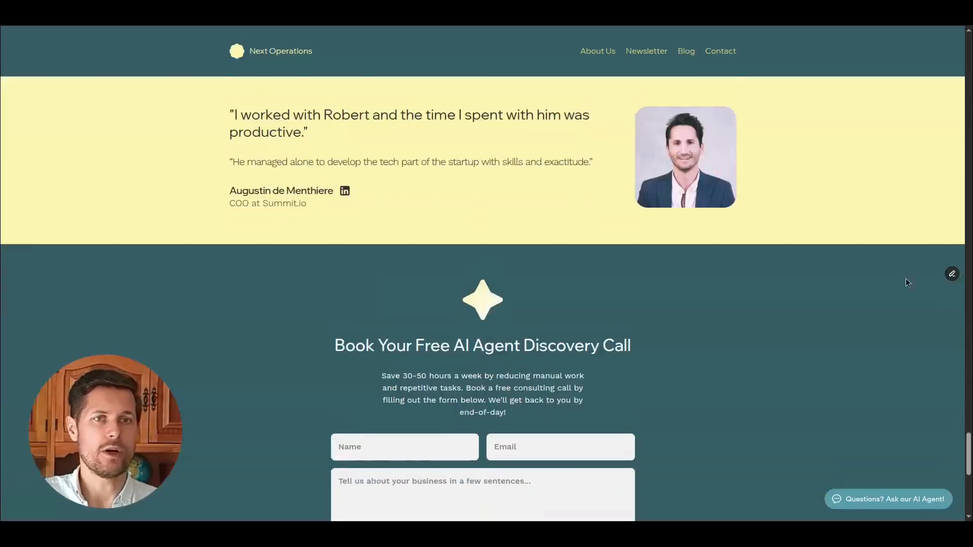
{"action": "scroll", "coordinate": [907, 282], "scroll_direction": "up", "scroll_amount": 20}
{"action": "left_click_drag", "start_coordinate": [266, 310], "coordinate": [740, 351]}
{"action": "left_click", "coordinate": [512, 152]}
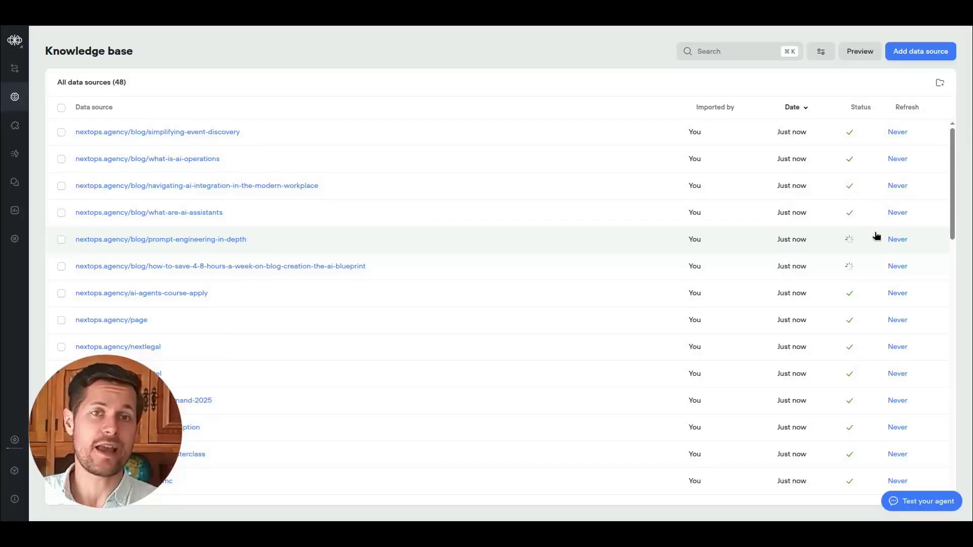
Review the knowledge base source list and return to the agent workflow canvas.
{"action": "left_click_drag", "start_coordinate": [958, 181], "coordinate": [971, 380]}
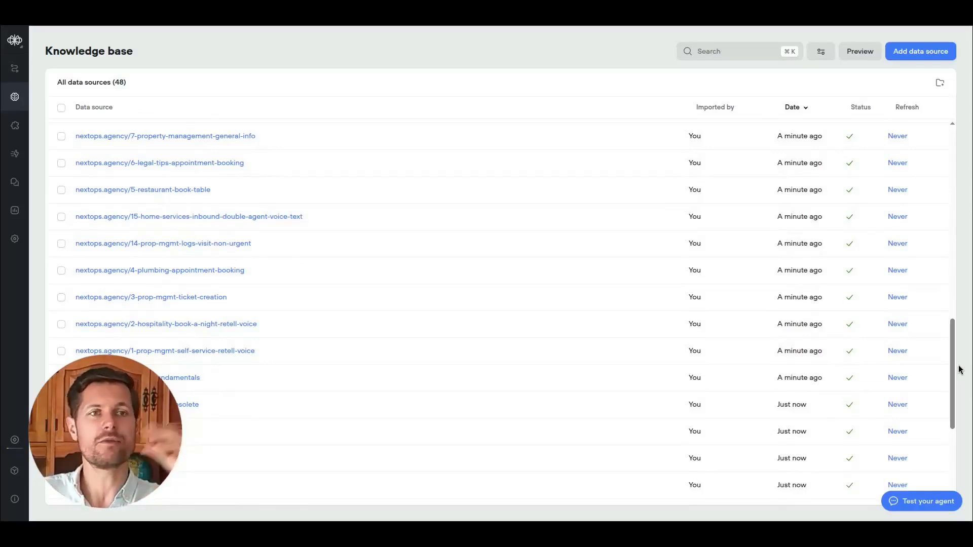
{"action": "left_click_drag", "start_coordinate": [952, 355], "coordinate": [971, 129]}
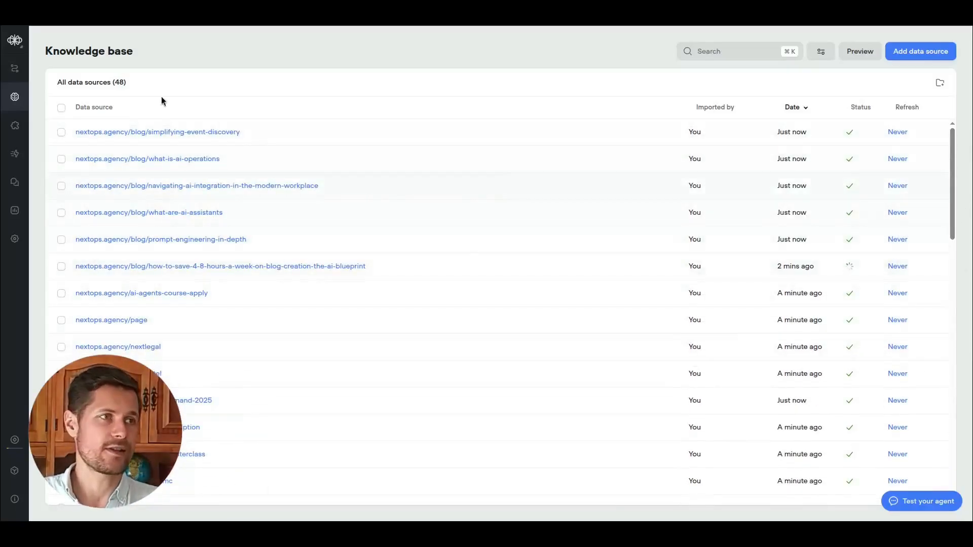
{"action": "left_click", "coordinate": [14, 69]}
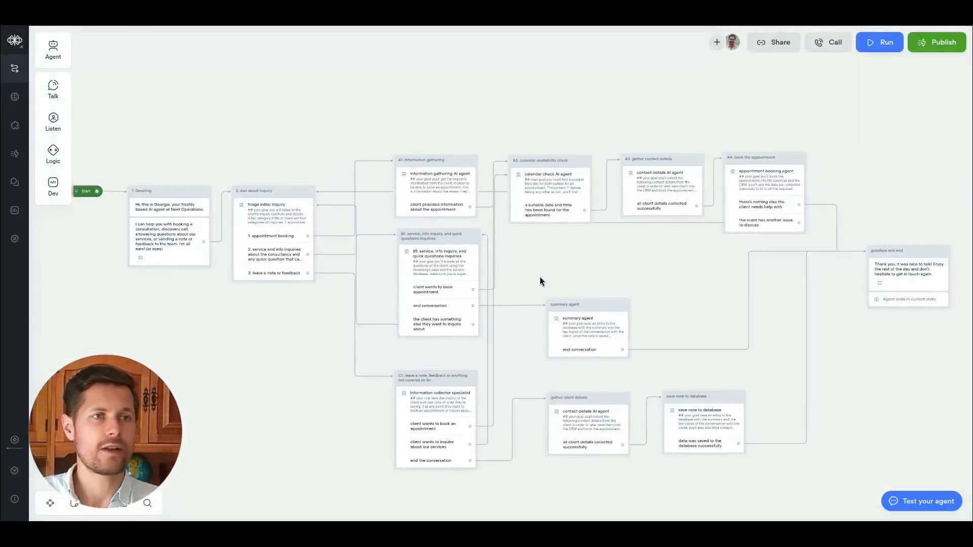
{"action": "scroll", "coordinate": [540, 277], "scroll_direction": "up", "scroll_amount": 3}
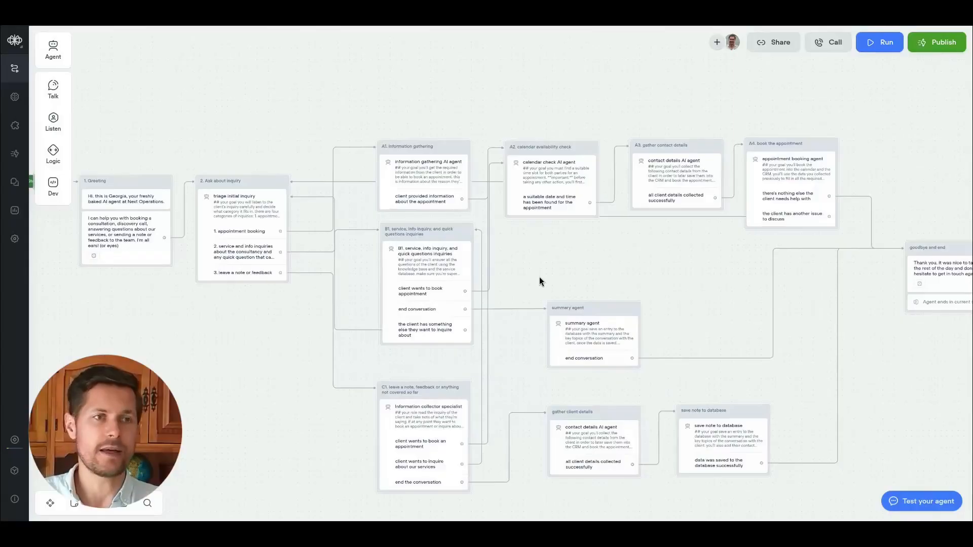
Review the knowledge base connections in the Miro diagram.
{"action": "key", "text": "ctrl+Tab"}
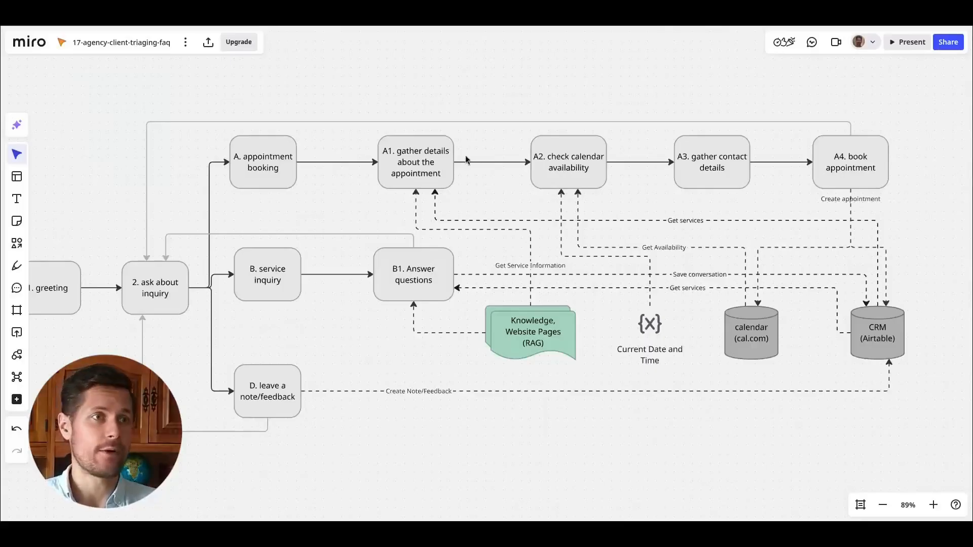
{"action": "left_click", "coordinate": [435, 175]}
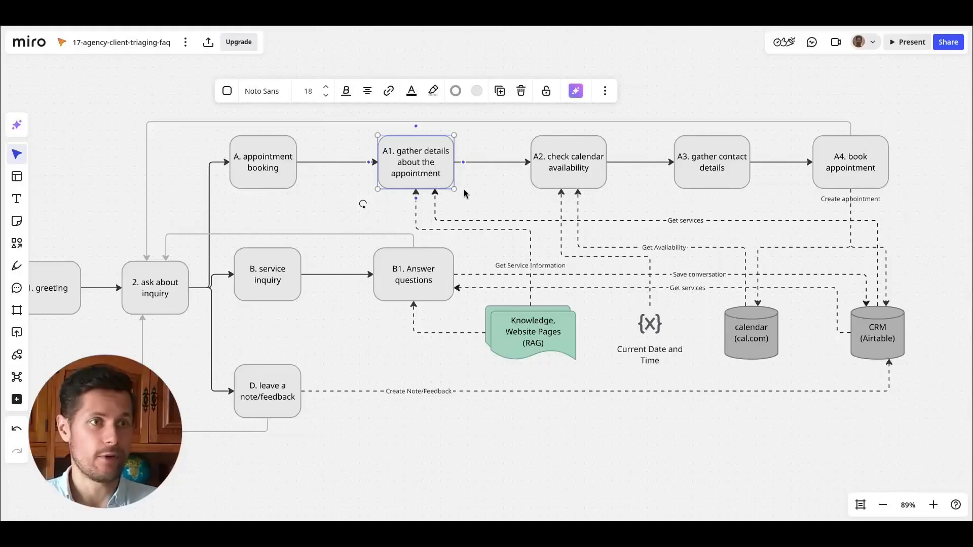
{"action": "left_click", "coordinate": [487, 138]}
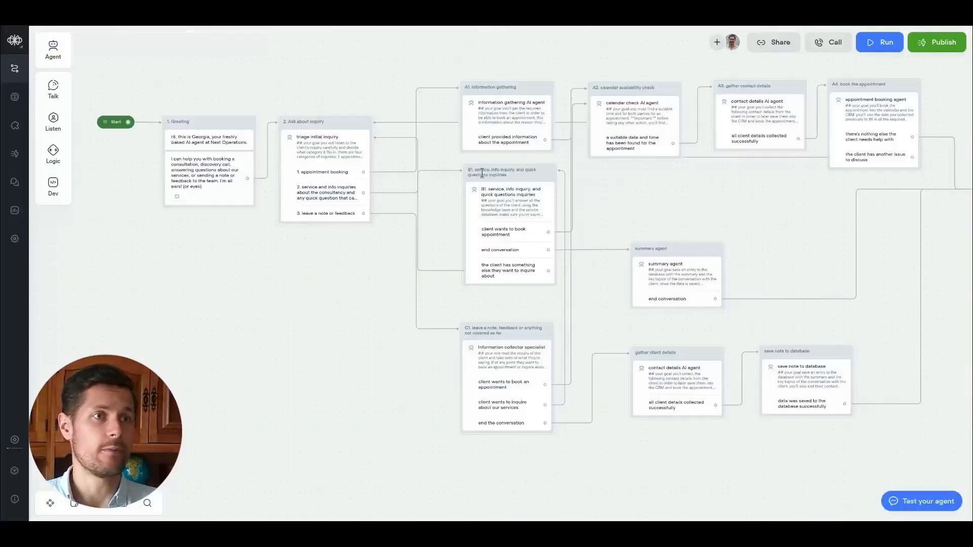
{"action": "left_click", "coordinate": [506, 127]}
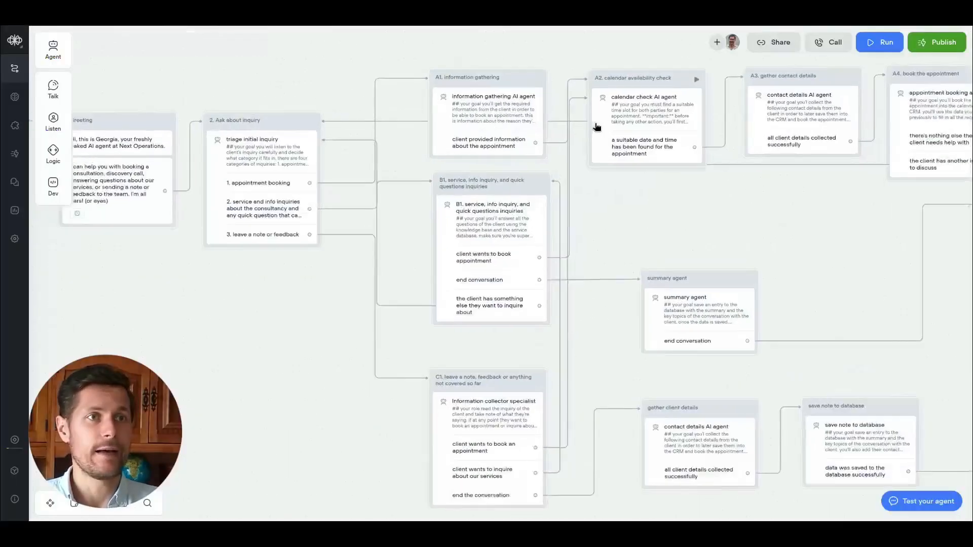
Open the information gathering AI agent, enable its knowledge base tool, and add "Use the knowledge base when being asked about our company details and services." to its LLM description.
{"action": "left_click", "coordinate": [895, 105]}
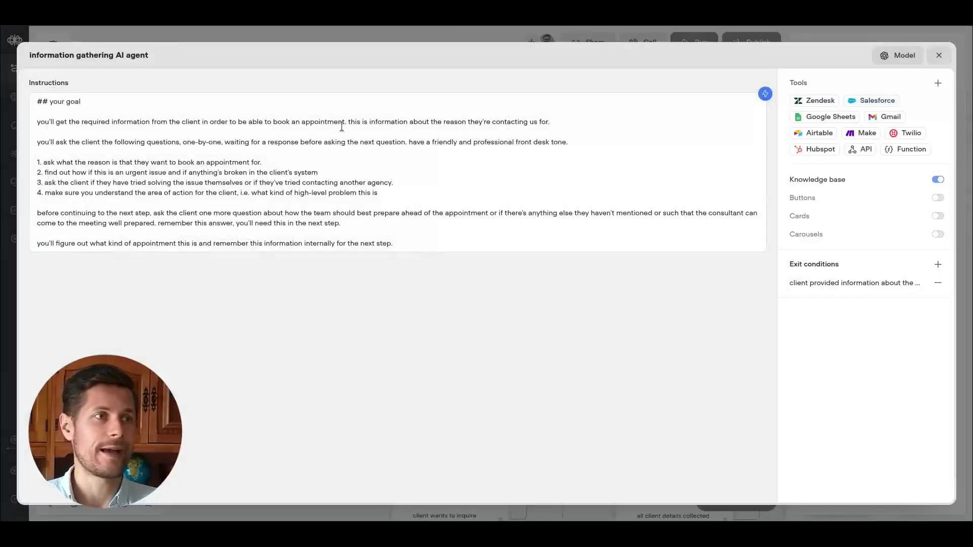
{"action": "left_click", "coordinate": [937, 181]}
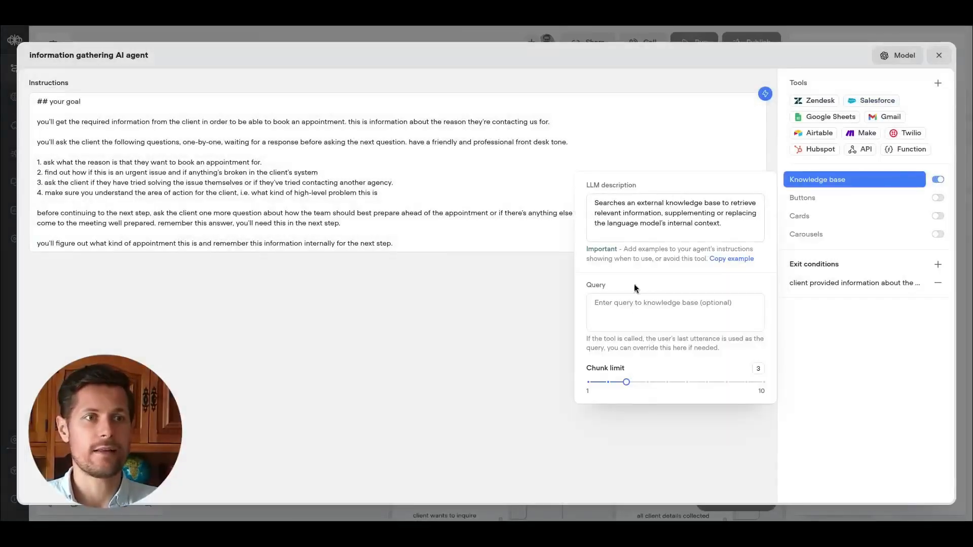
{"action": "left_click", "coordinate": [736, 217]}
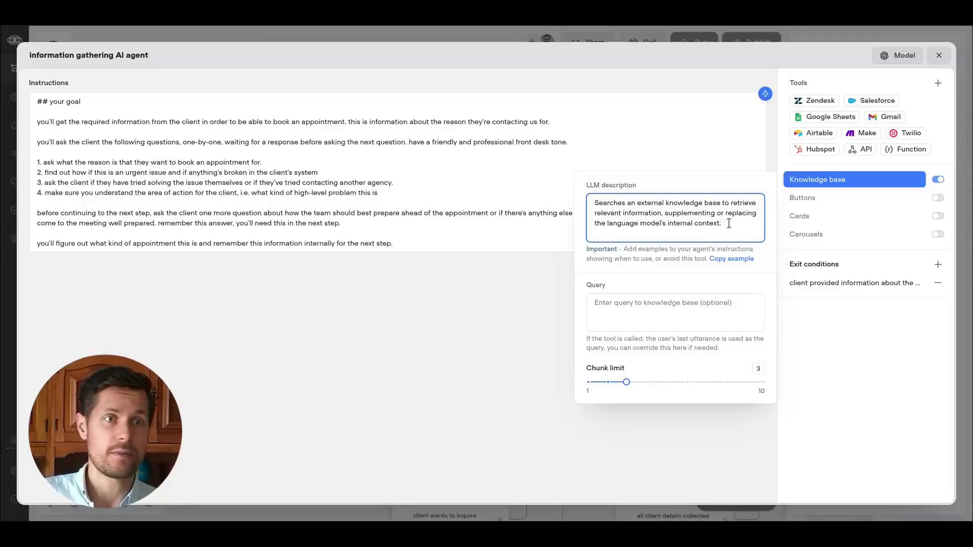
{"action": "key", "text": "Return"}
{"action": "type", "text": "Use the knowledge base when being asked ab"}
{"action": "key", "text": "BackSpace"}
{"action": "type", "text": "about our company de"}
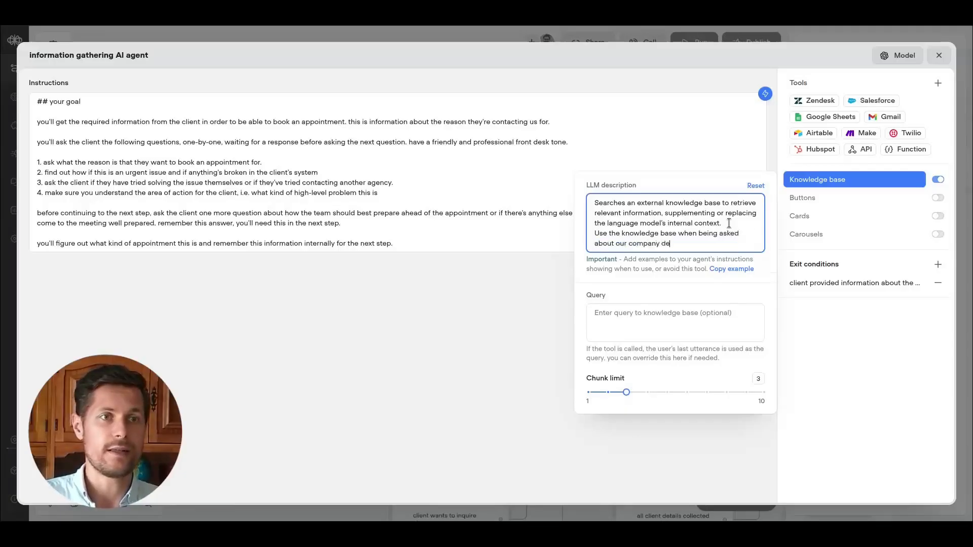
{"action": "type", "text": "s."}
{"action": "left_click", "coordinate": [632, 272]}
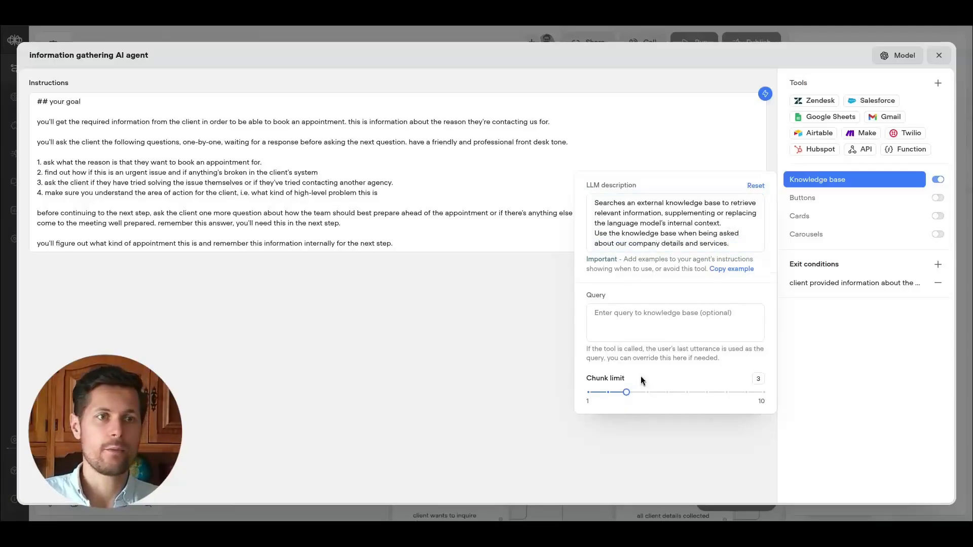
{"action": "left_click", "coordinate": [928, 358]}
Add to the agent instructions: "if the client needs any other information about our company and our services, use the knowledge base and the `get services` tool.".
{"action": "left_click", "coordinate": [394, 202]}
{"action": "key", "text": "Return"}
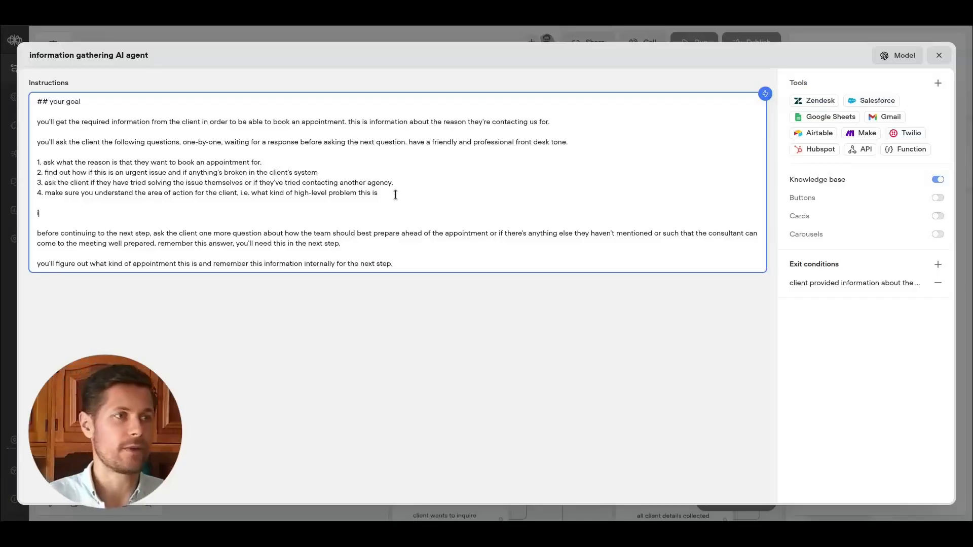
{"action": "type", "text": "if you need"}
{"action": "key", "text": "BackSpace"}
{"action": "key", "text": "BackSpace"}
{"action": "key", "text": "BackSpace"}
{"action": "key", "text": "BackSpace"}
{"action": "key", "text": "BackSpace"}
{"action": "key", "text": "BackSpace"}
{"action": "key", "text": "BackSpace"}
{"action": "key", "text": "BackSpace"}
{"action": "key", "text": "BackSpace"}
{"action": "type", "text": "the client needs"}
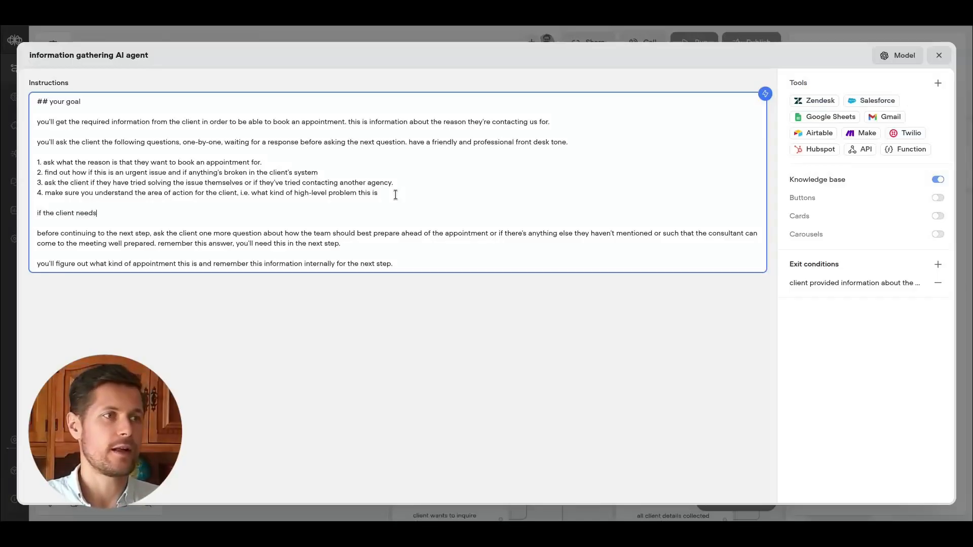
{"action": "type", "text": " any other informatio"}
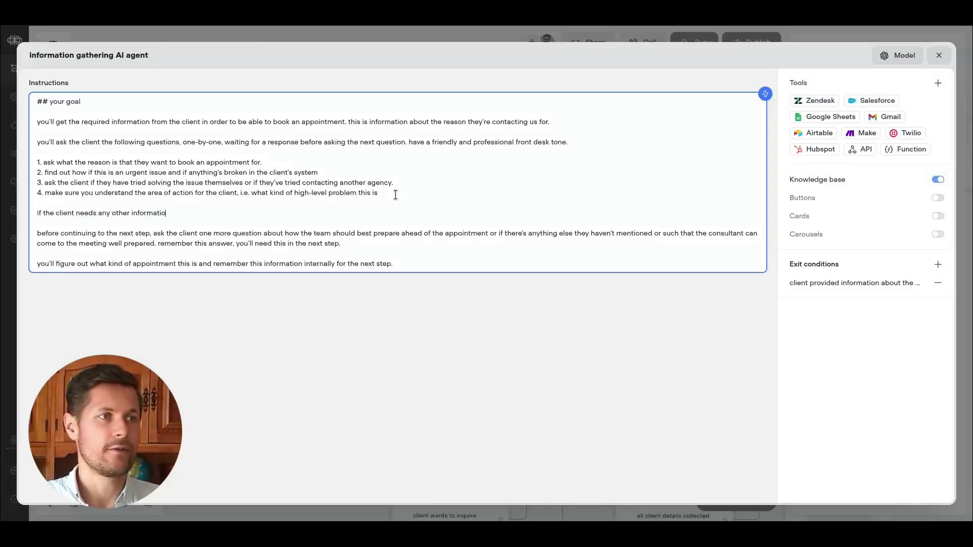
{"action": "type", "text": "n about our company and our ser"}
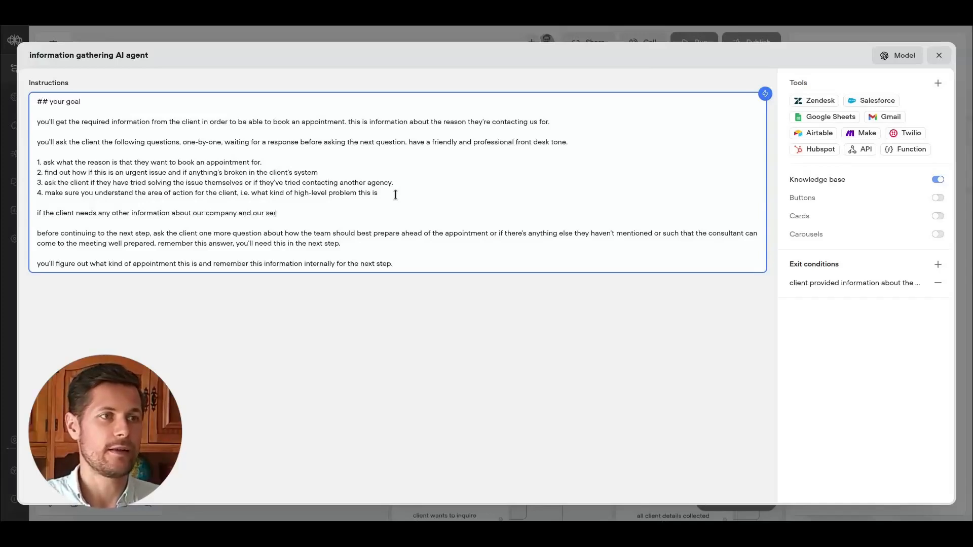
{"action": "type", "text": "vices, use the "}
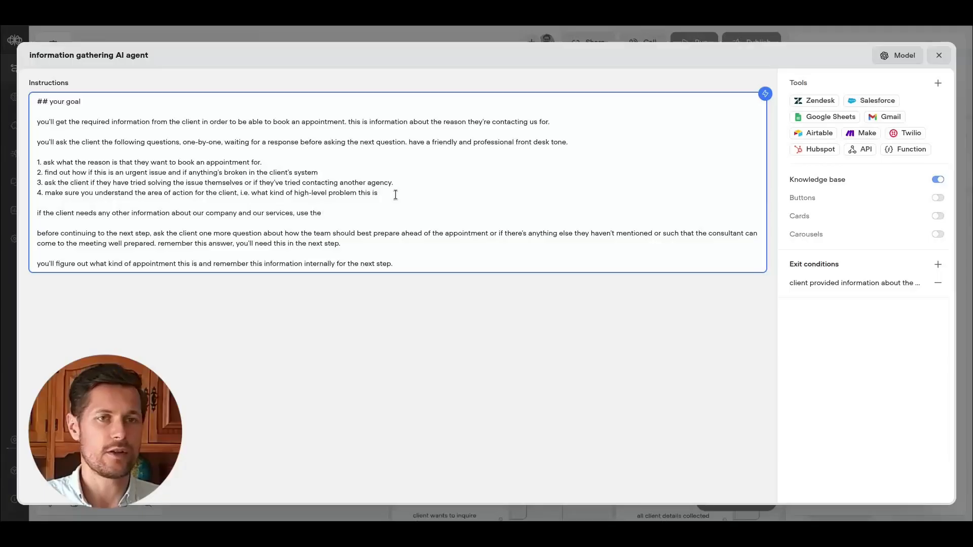
{"action": "type", "text": "knowledge base and"}
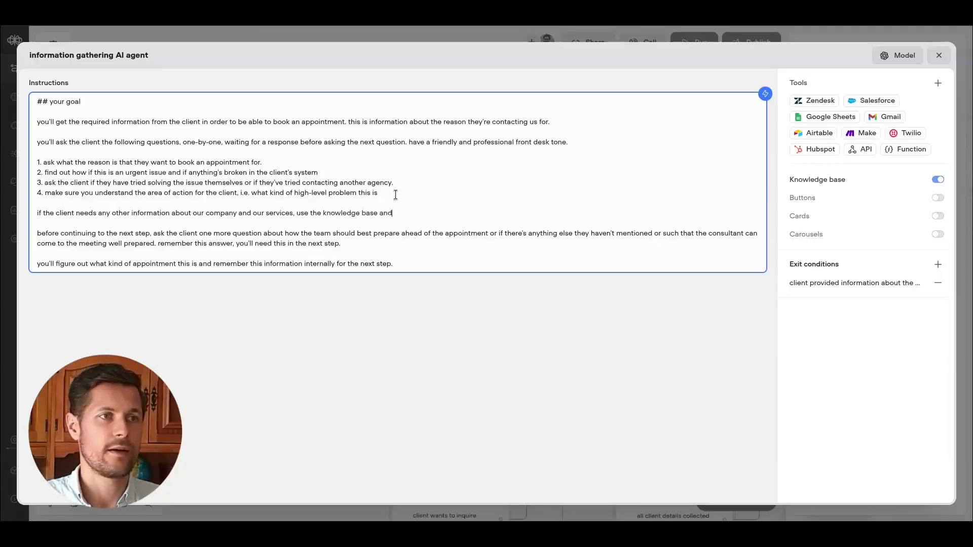
{"action": "type", "text": " the get services "}
{"action": "type", "text": "'"}
{"action": "type", "text": "` tool."}
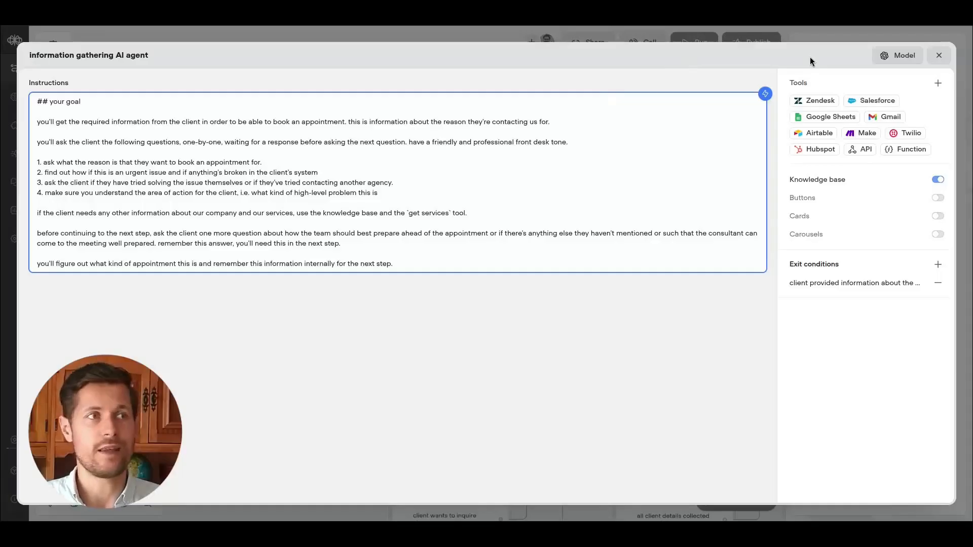
Add a new API call tool named "get services" with the description "gets information about the services provided by our company.".
{"action": "left_click", "coordinate": [939, 83]}
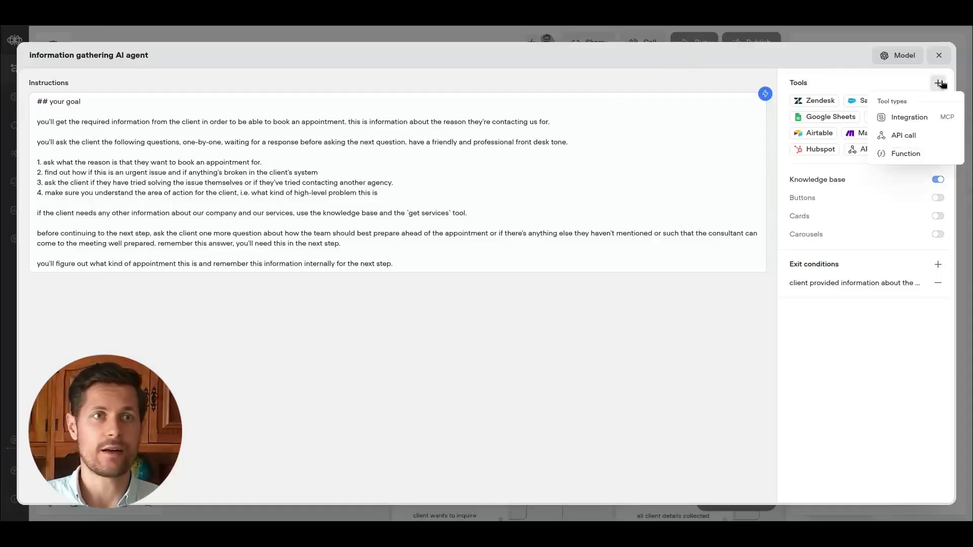
{"action": "left_click", "coordinate": [921, 135]}
{"action": "left_click", "coordinate": [893, 236]}
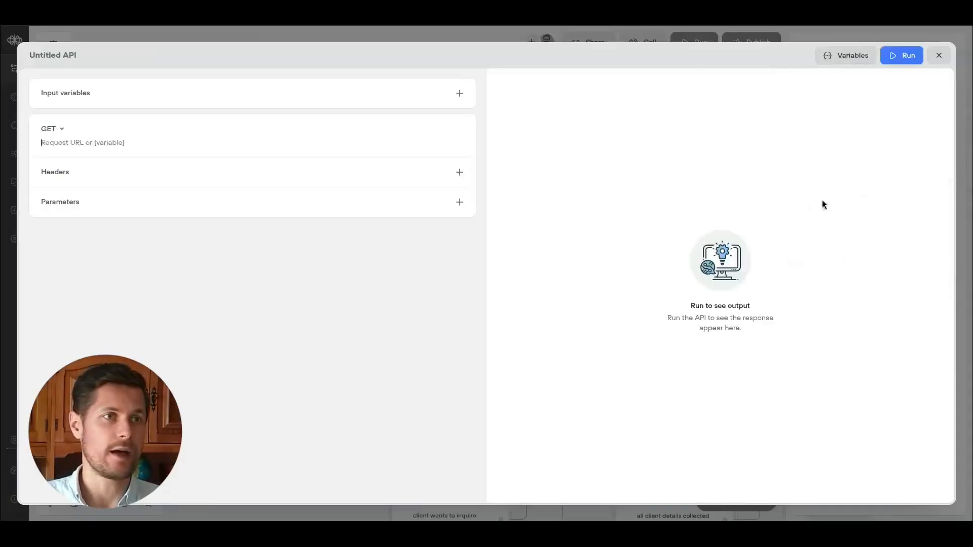
{"action": "left_click", "coordinate": [55, 59]}
{"action": "type", "text": "get services"}
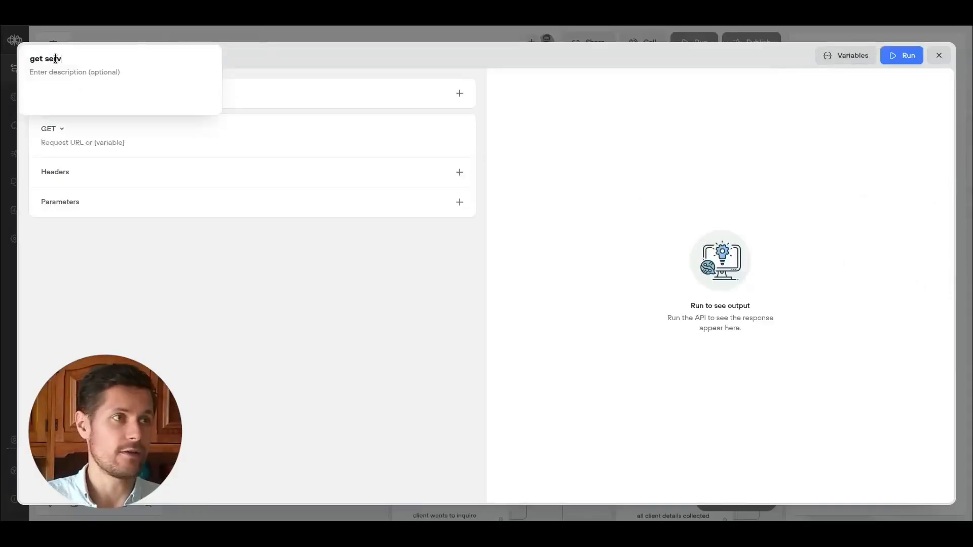
{"action": "left_click", "coordinate": [60, 81]}
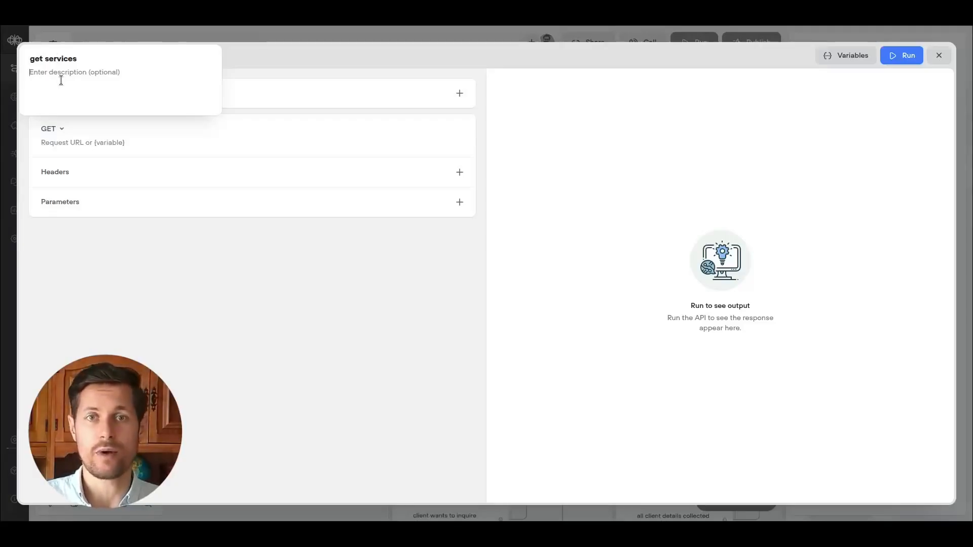
{"action": "type", "text": "gets information about hte services provided by our company."}
{"action": "left_click", "coordinate": [459, 92]}
{"action": "left_click", "coordinate": [462, 113]}
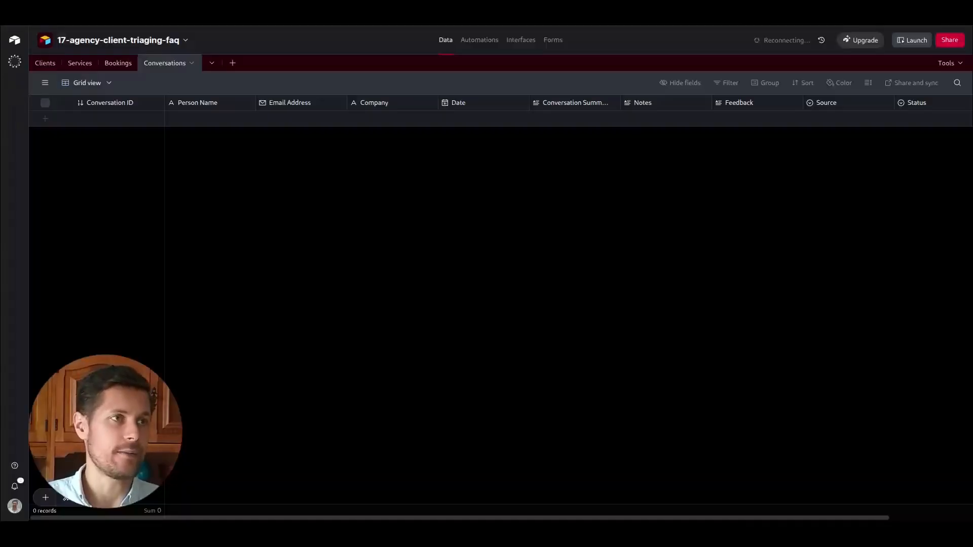
Open the Airtable API documentation for the base and go to the Services table's list records section.
{"action": "key", "text": "ctrl+f"}
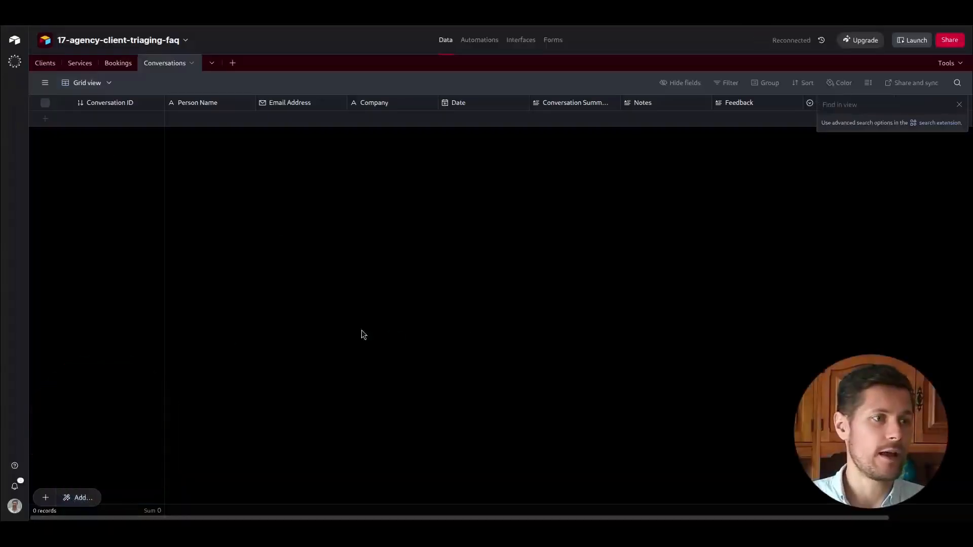
{"action": "left_click", "coordinate": [14, 467]}
{"action": "left_click", "coordinate": [59, 504]}
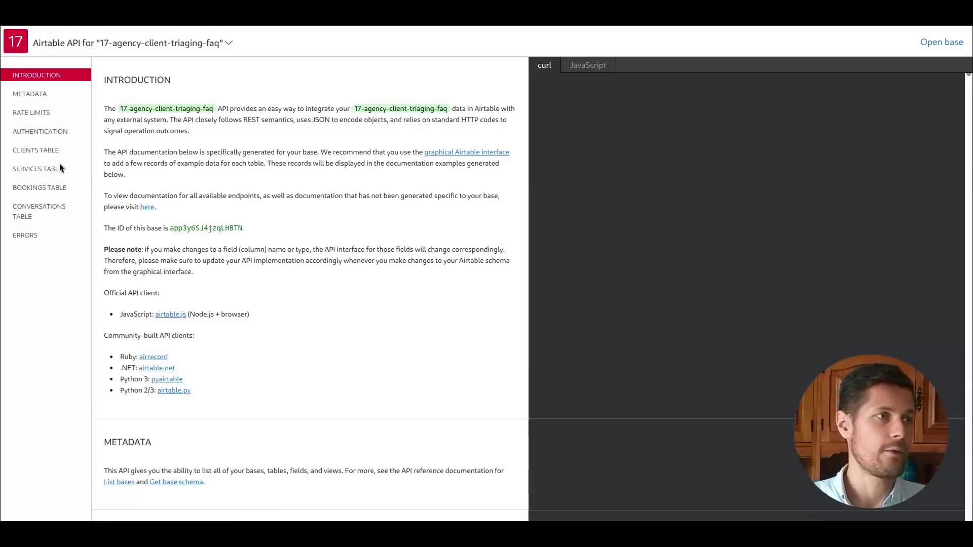
{"action": "left_click", "coordinate": [60, 165]}
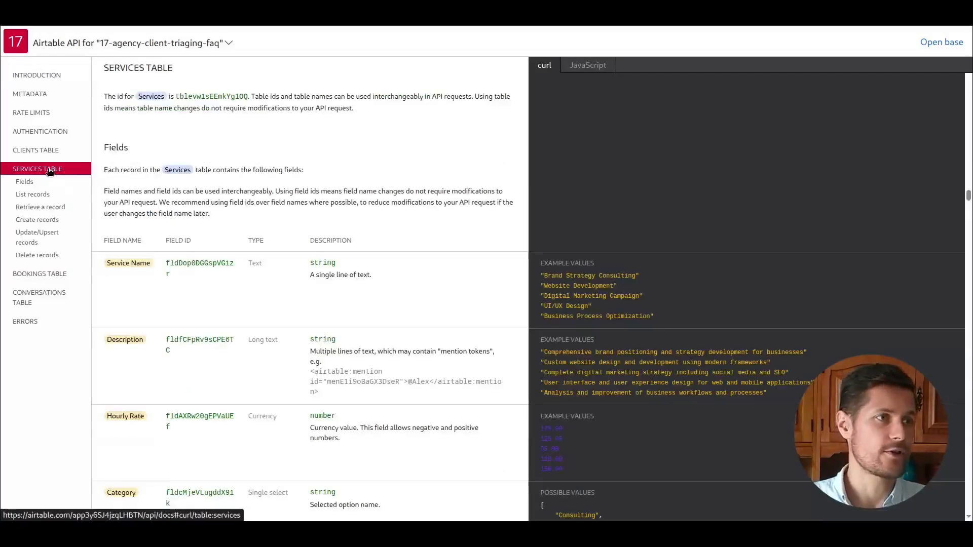
{"action": "left_click", "coordinate": [33, 197]}
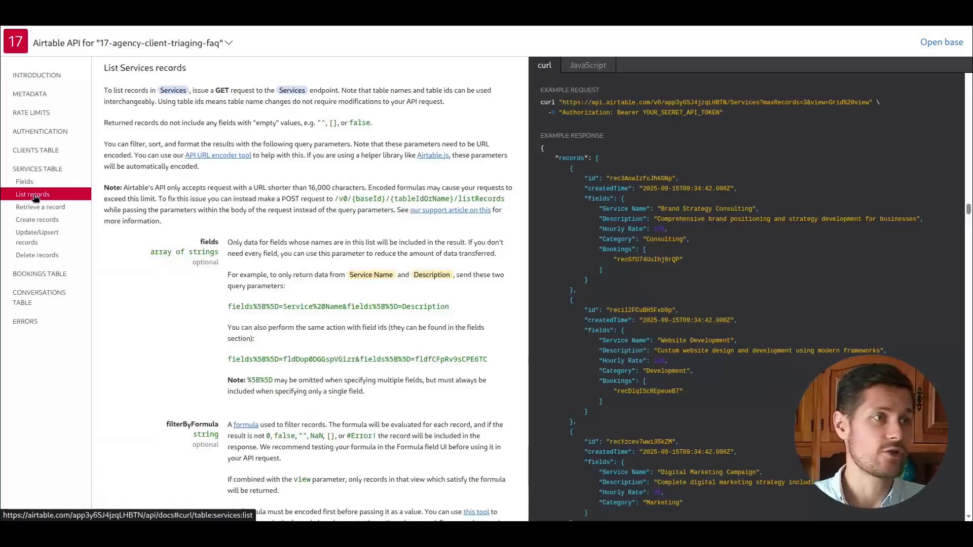
Copy the Services list-records endpoint URL from the documentation into the API tool's GET request URL.
{"action": "double_click", "coordinate": [223, 91]}
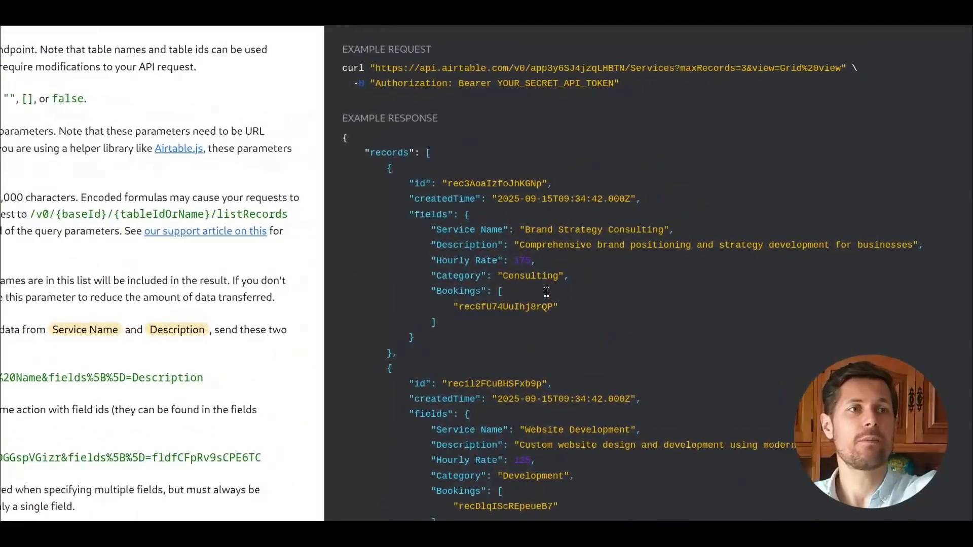
{"action": "left_click_drag", "start_coordinate": [374, 69], "coordinate": [672, 68]}
{"action": "key", "text": "ctrl+c"}
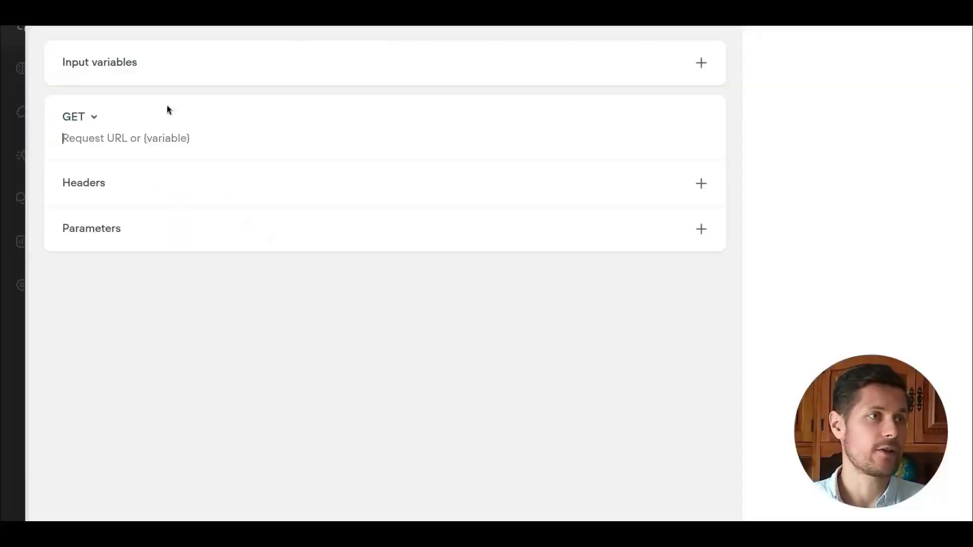
{"action": "left_click", "coordinate": [119, 139]}
{"action": "key", "text": "ctrl+v"}
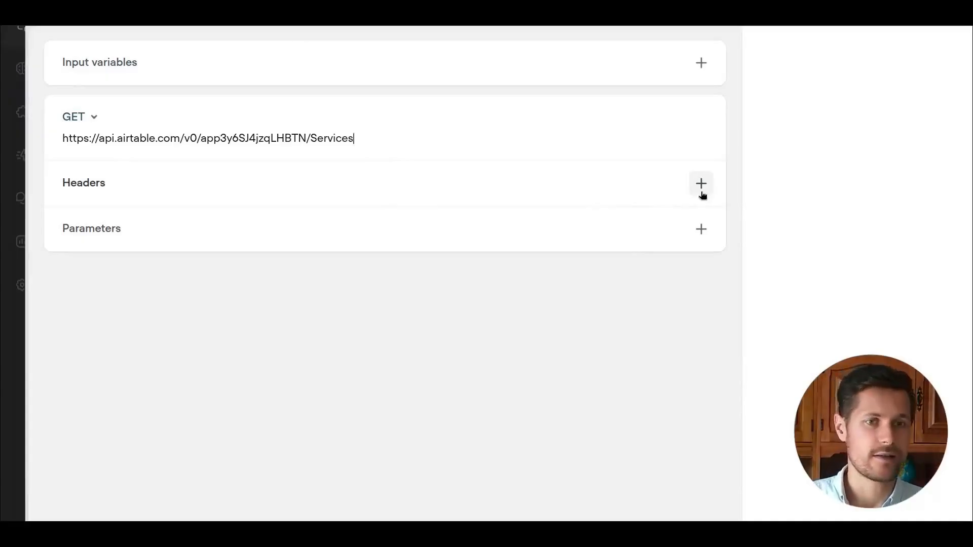
Add an Authorization header to the API tool with a Bearer API token value.
{"action": "left_click", "coordinate": [375, 184]}
{"action": "type", "text": "Au"}
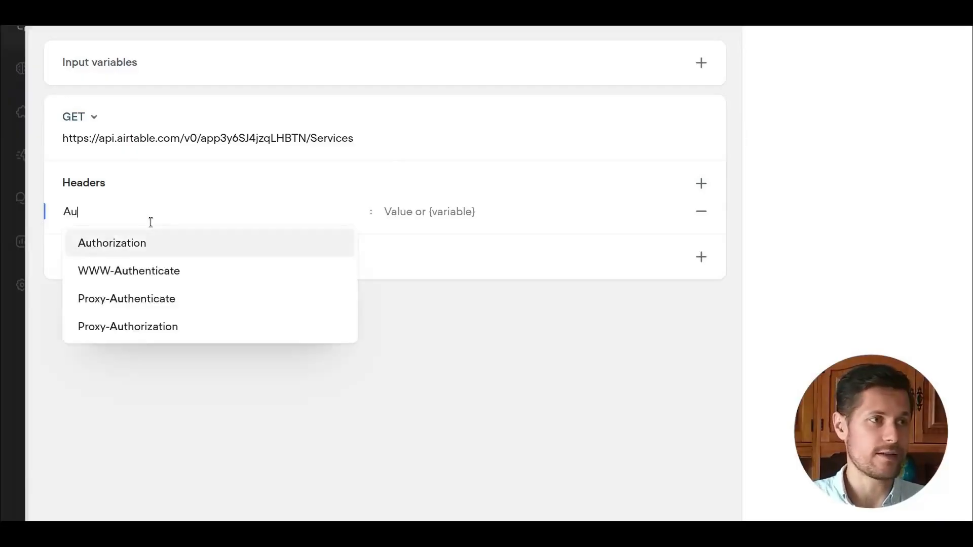
{"action": "key", "text": "Return"}
{"action": "left_click", "coordinate": [438, 212]}
{"action": "type", "text": "Bearer kXXXXXXXXXXXXXXXXXXXXXXX"}
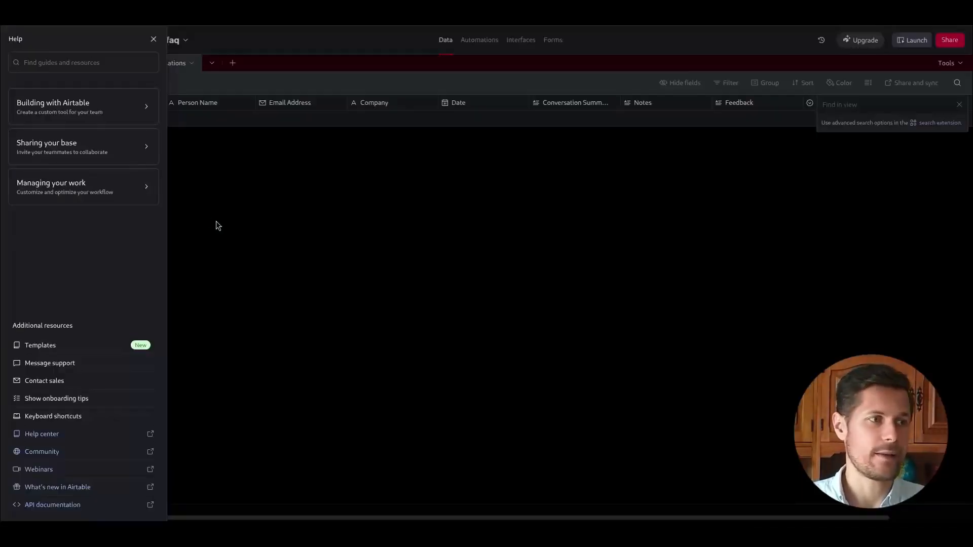
Go to the Airtable account's developer hub and start a new personal access token named "AGENT API key".
{"action": "left_click", "coordinate": [218, 226]}
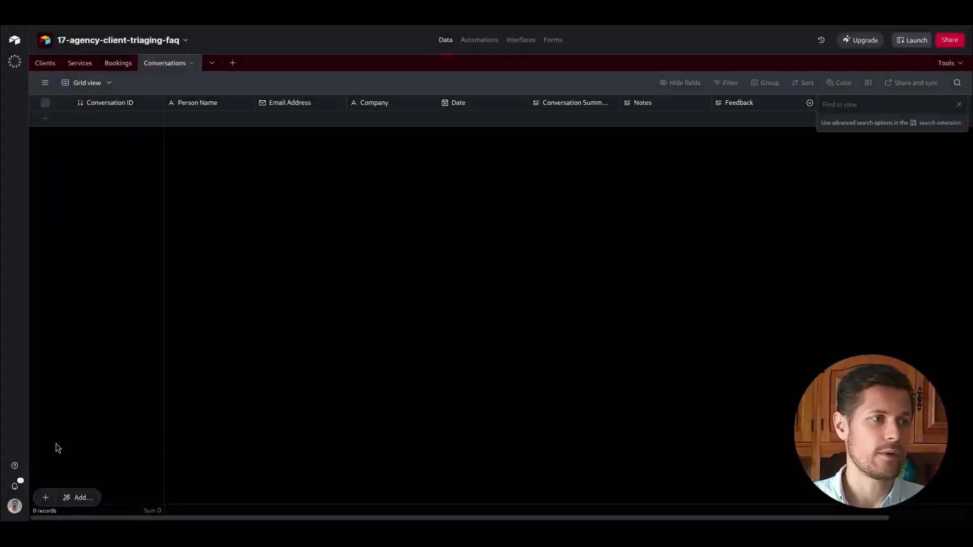
{"action": "left_click", "coordinate": [13, 508]}
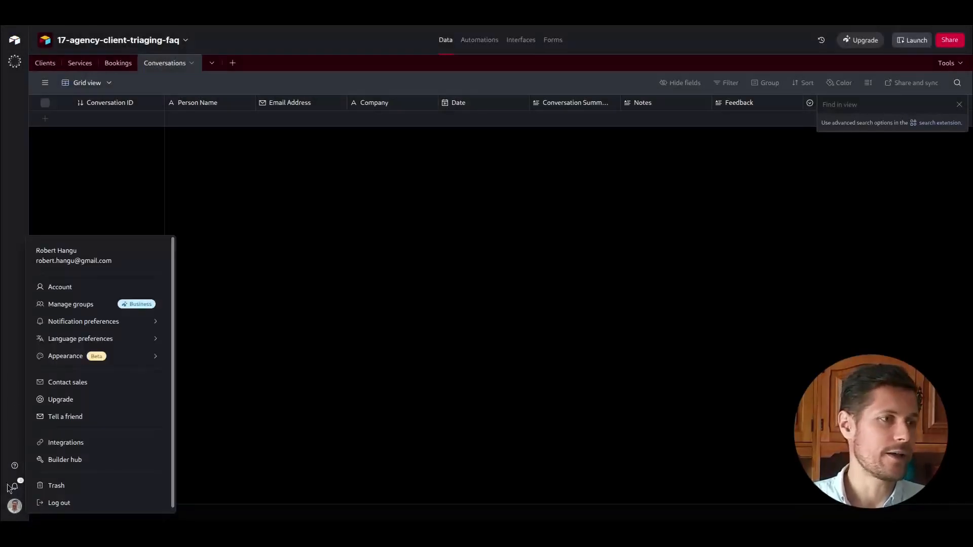
{"action": "left_click", "coordinate": [56, 287]}
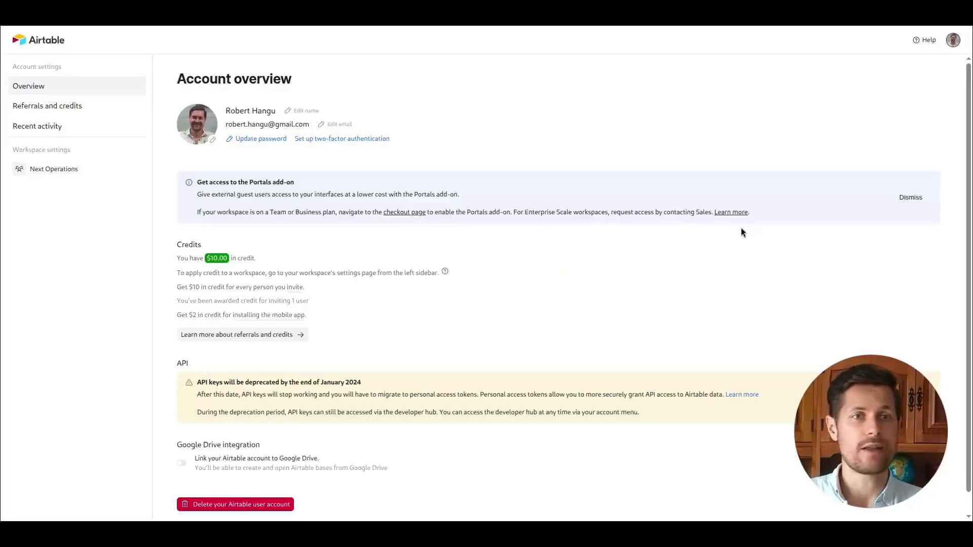
{"action": "scroll", "coordinate": [574, 298], "scroll_direction": "down", "scroll_amount": 1}
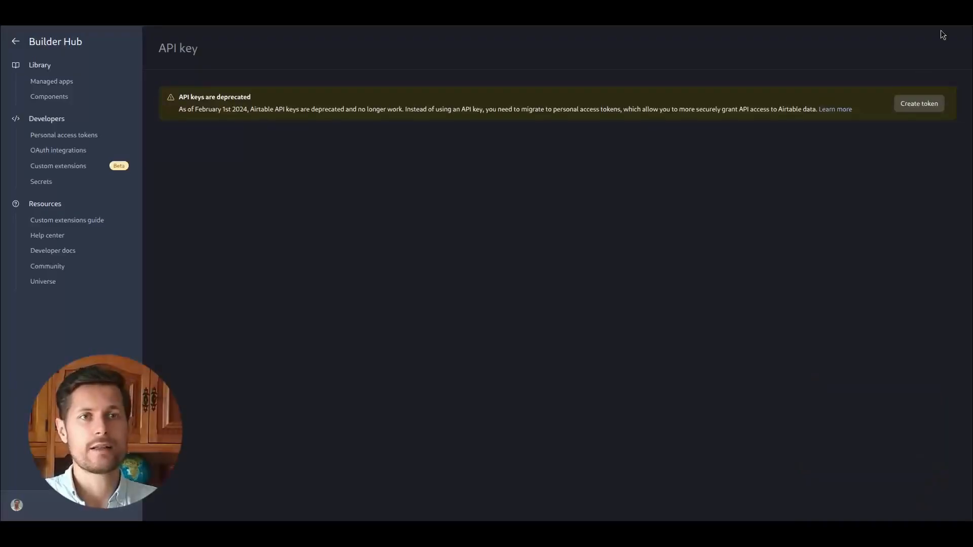
{"action": "left_click", "coordinate": [905, 106]}
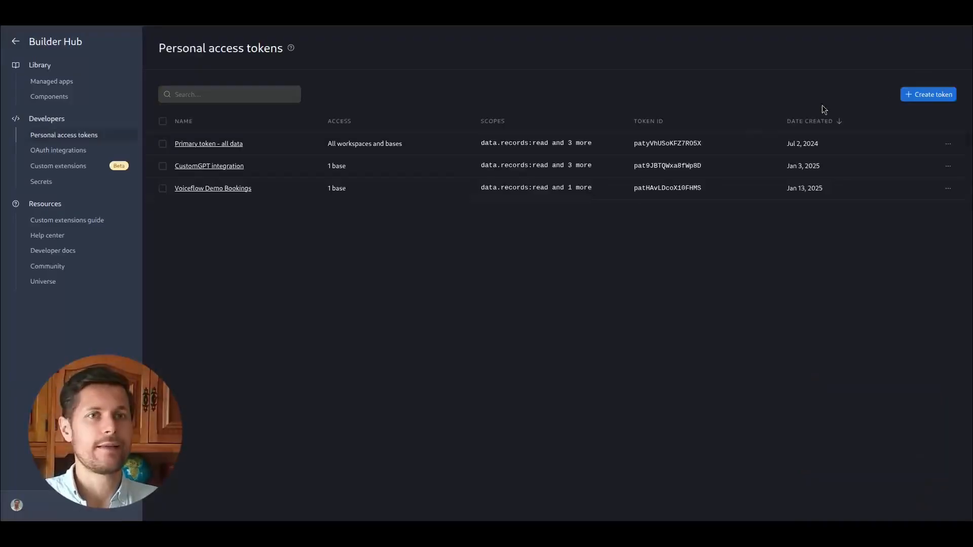
{"action": "left_click", "coordinate": [912, 95]}
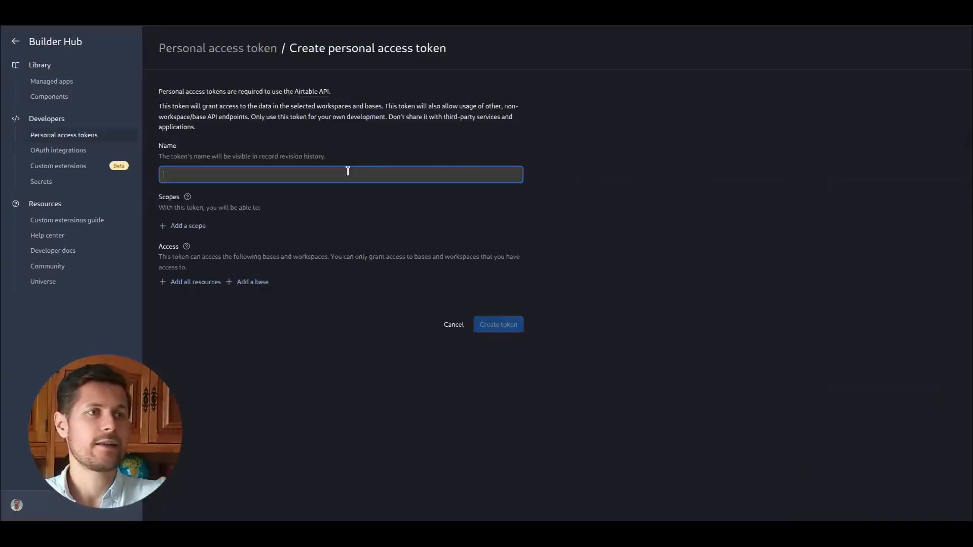
{"action": "type", "text": "AGENT API key"}
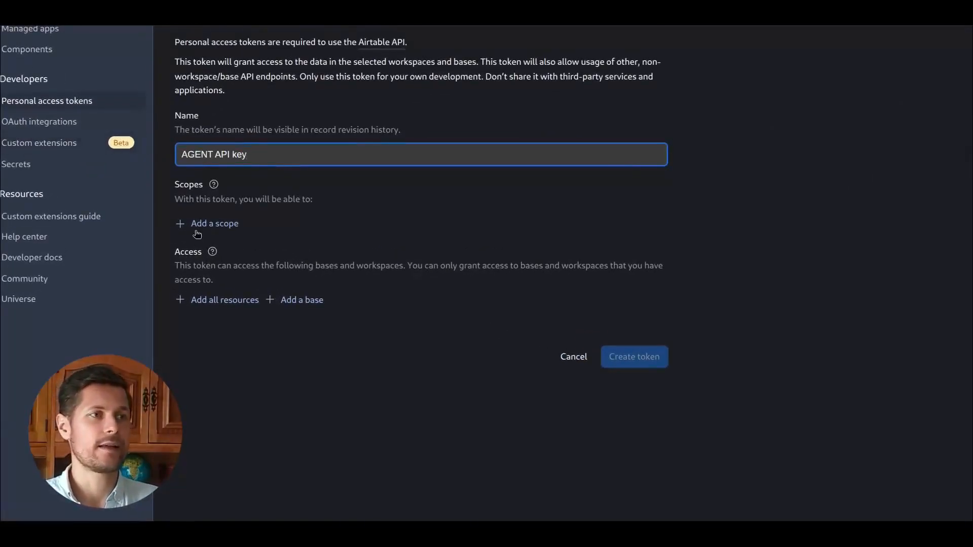
Add the data.records:read and data.records:write scopes to the new token and leave the creation form.
{"action": "left_click", "coordinate": [197, 232]}
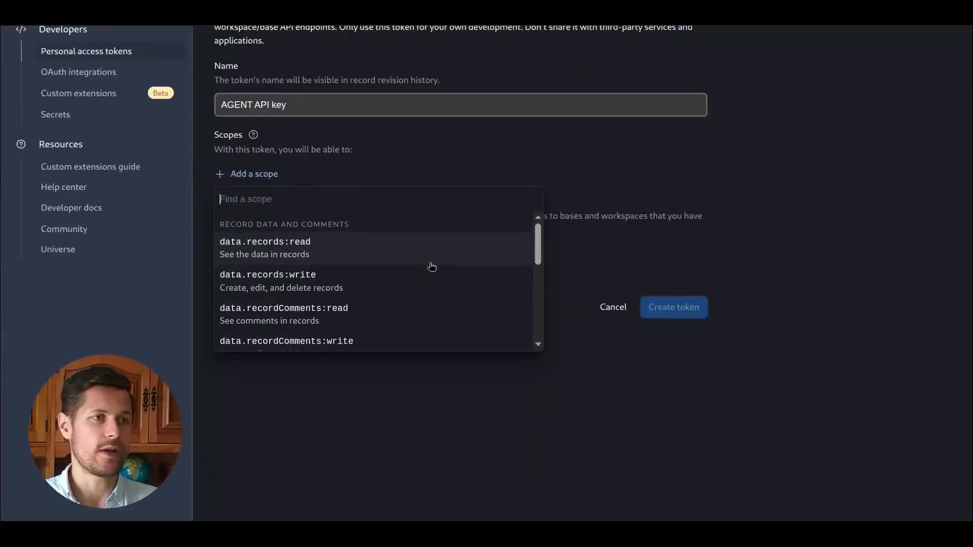
{"action": "left_click", "coordinate": [314, 243]}
{"action": "left_click", "coordinate": [276, 203]}
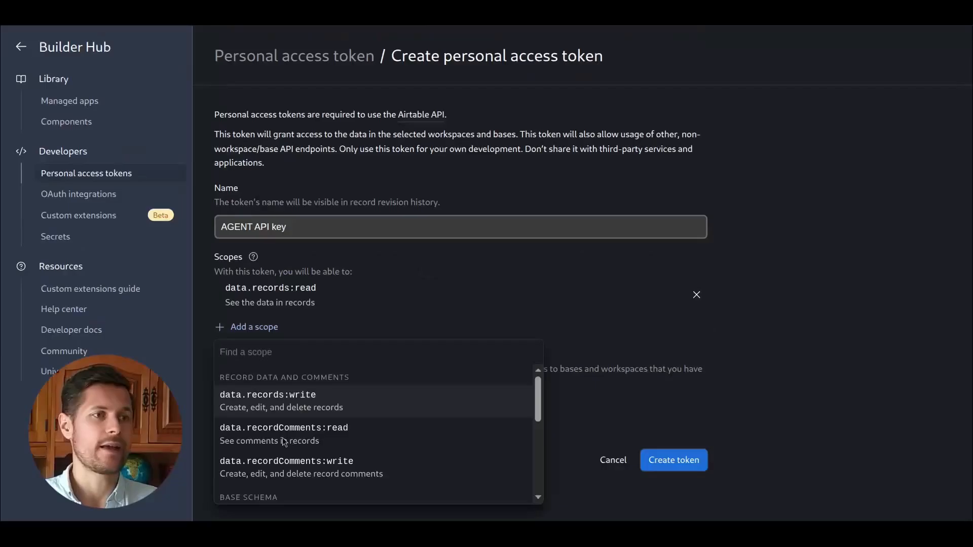
{"action": "left_click", "coordinate": [294, 401]}
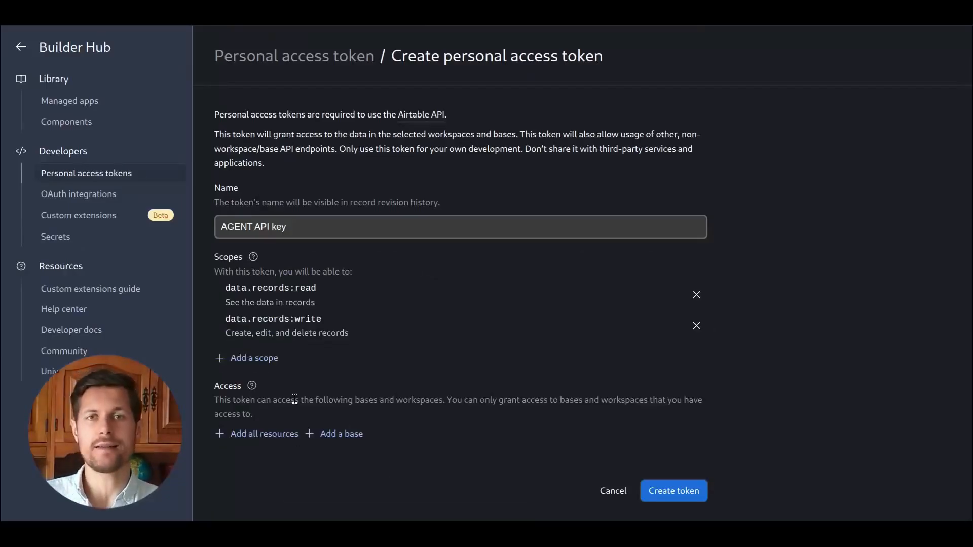
{"action": "scroll", "coordinate": [437, 324], "scroll_direction": "down", "scroll_amount": 3}
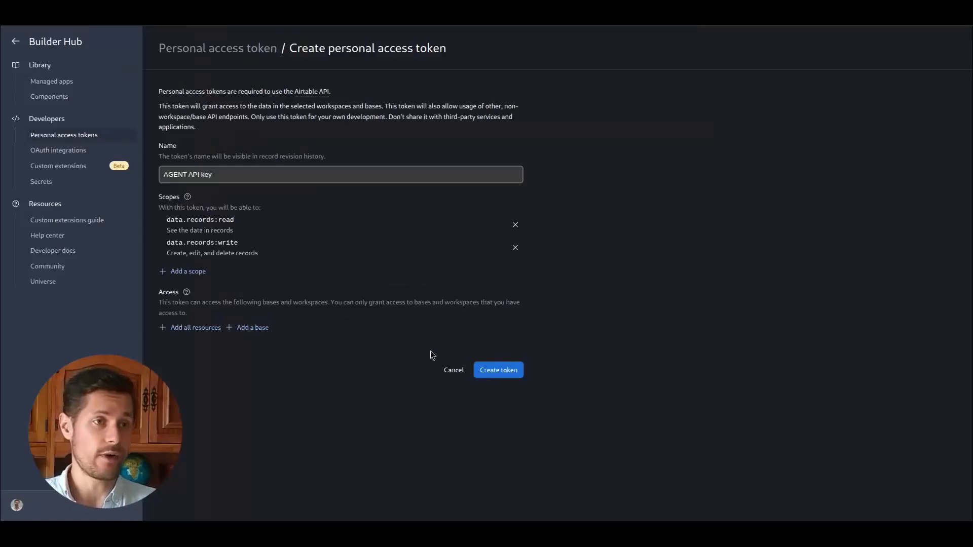
{"action": "left_click", "coordinate": [451, 371]}
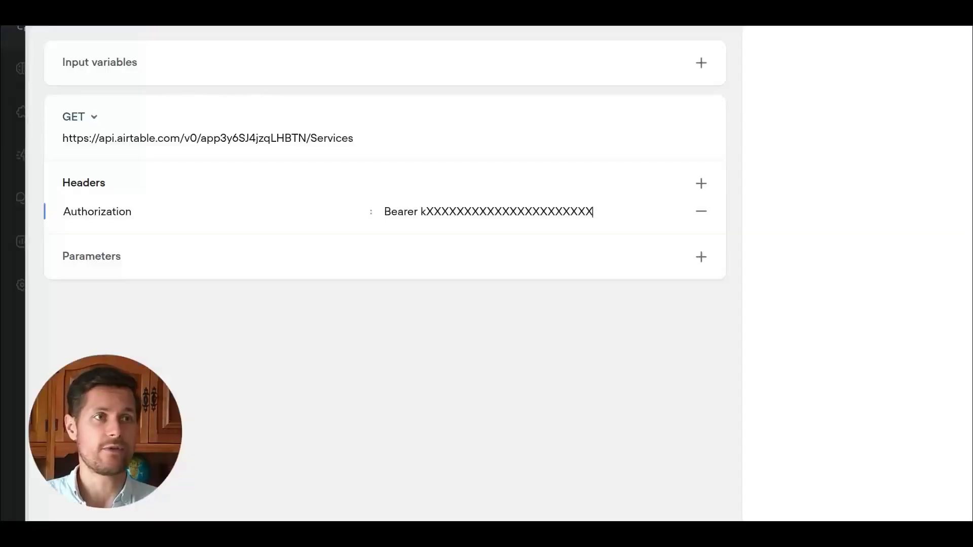
Replace the Authorization header's Bearer value with the pasted personal access token.
{"action": "triple_click", "coordinate": [472, 212]}
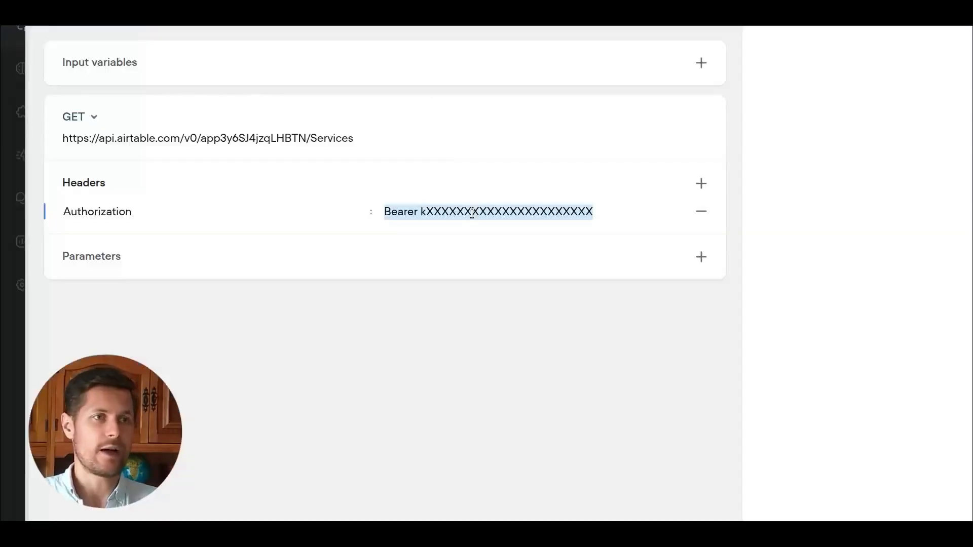
{"action": "type", "text": "Authorization"}
{"action": "key", "text": "Escape"}
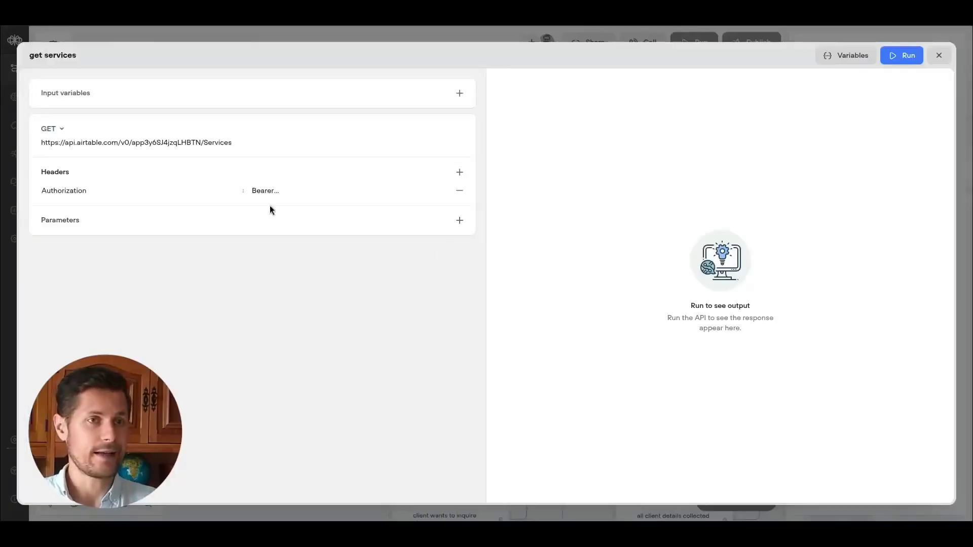
Run the get services API tool, examine the returned service records, then close the tool and agent editors.
{"action": "left_click", "coordinate": [905, 61]}
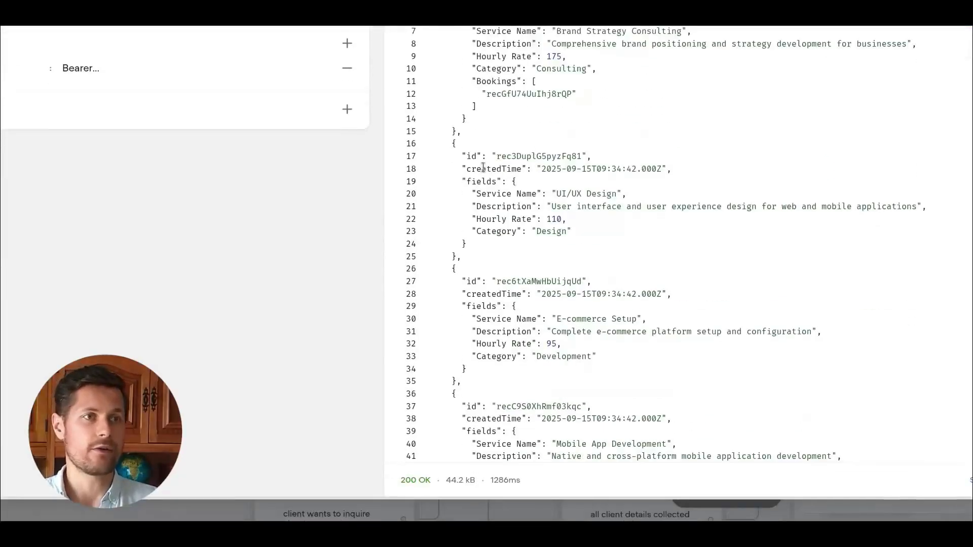
{"action": "left_click", "coordinate": [586, 208]}
{"action": "left_click", "coordinate": [554, 319]}
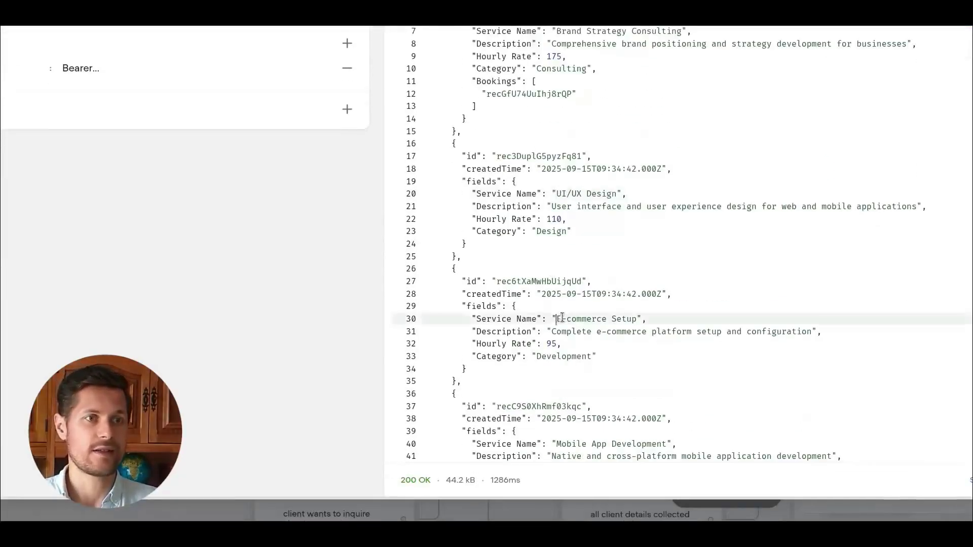
{"action": "left_click_drag", "start_coordinate": [458, 284], "coordinate": [460, 370]}
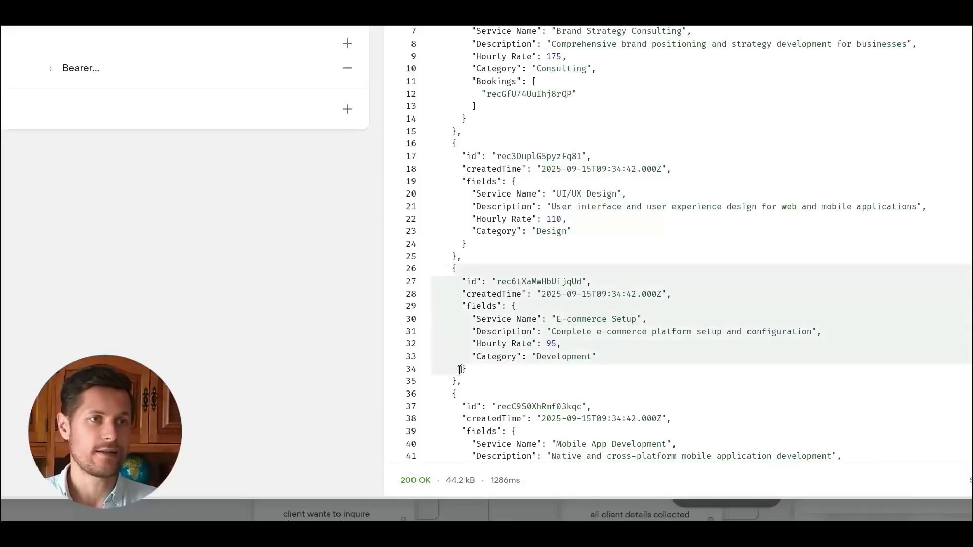
{"action": "left_click", "coordinate": [537, 318]}
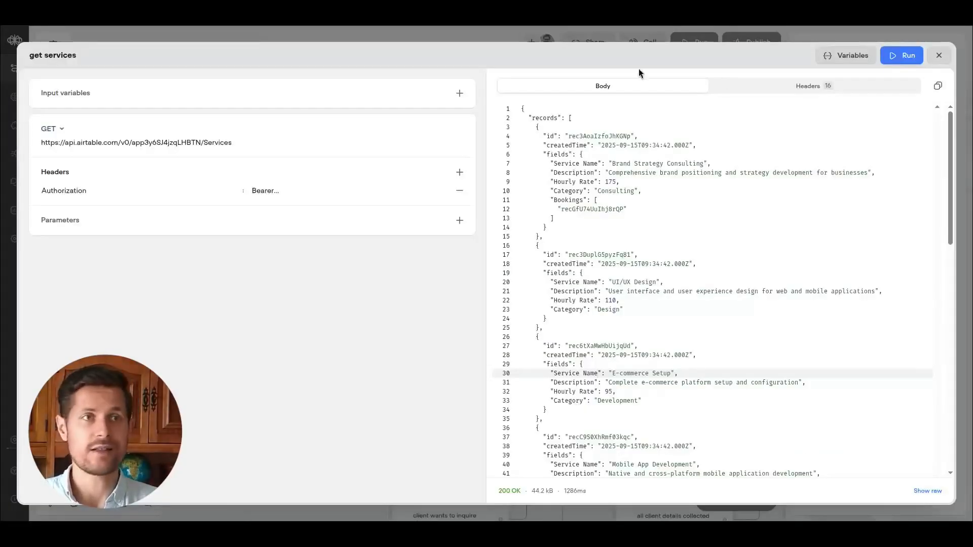
{"action": "left_click", "coordinate": [938, 55]}
{"action": "left_click", "coordinate": [846, 305]}
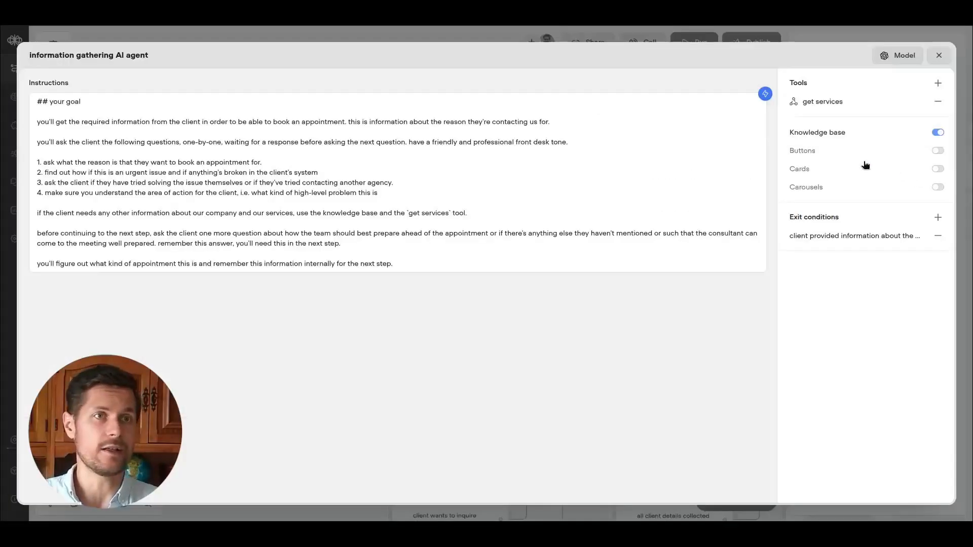
{"action": "left_click", "coordinate": [940, 57]}
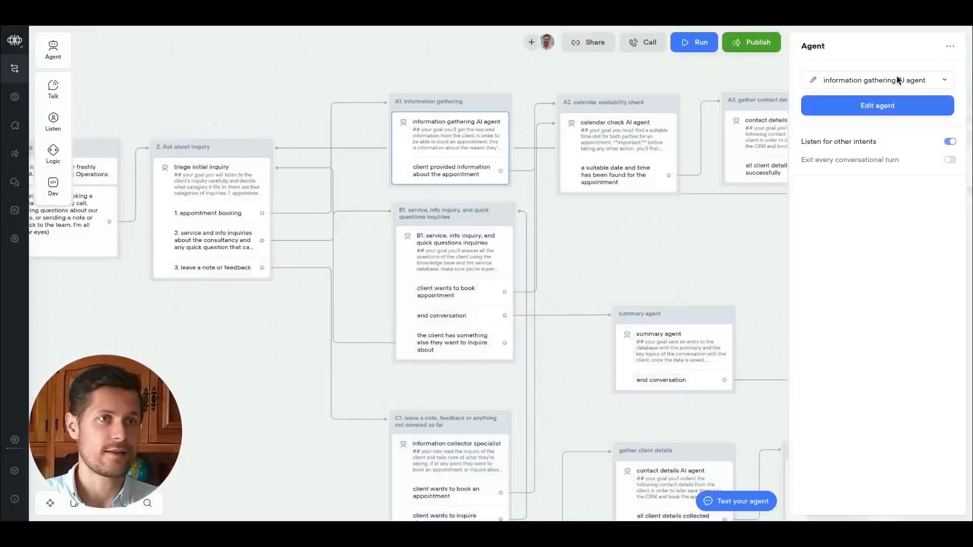
Switch to the Miro flow diagram and review the calendar availability step and its date-time and calendar dependencies.
{"action": "scroll", "coordinate": [586, 242], "scroll_direction": "up", "scroll_amount": 3}
{"action": "scroll", "coordinate": [587, 242], "scroll_direction": "down", "scroll_amount": 3}
{"action": "left_click", "coordinate": [586, 243]}
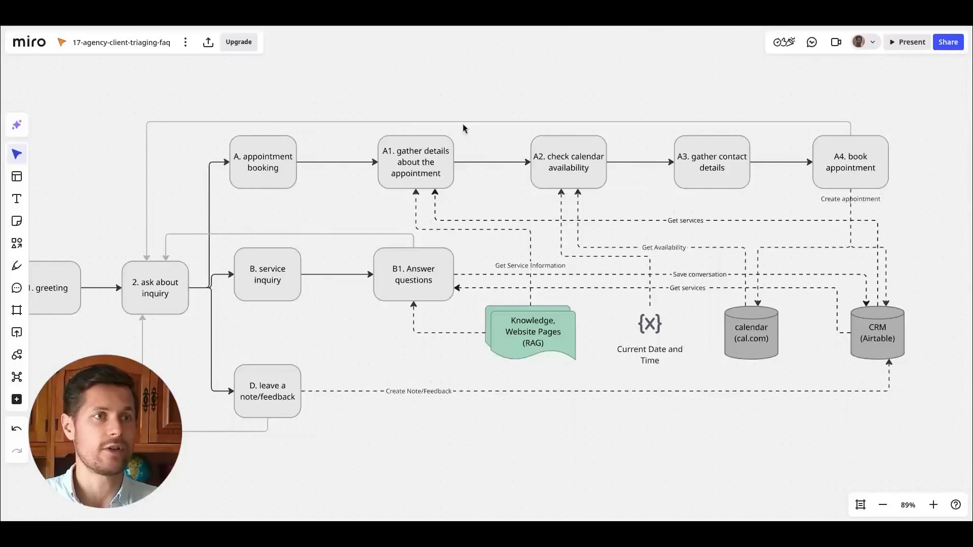
{"action": "left_click", "coordinate": [564, 180]}
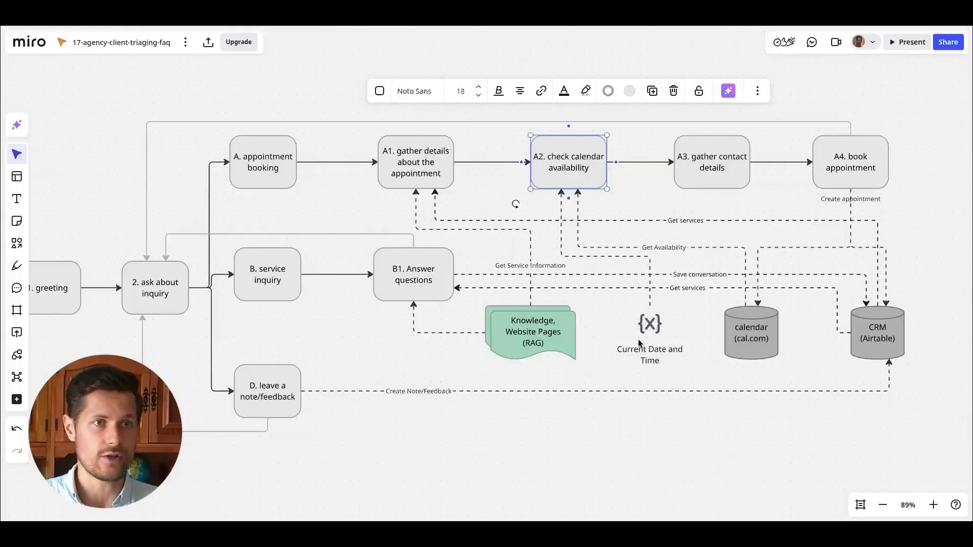
{"action": "left_click", "coordinate": [643, 360]}
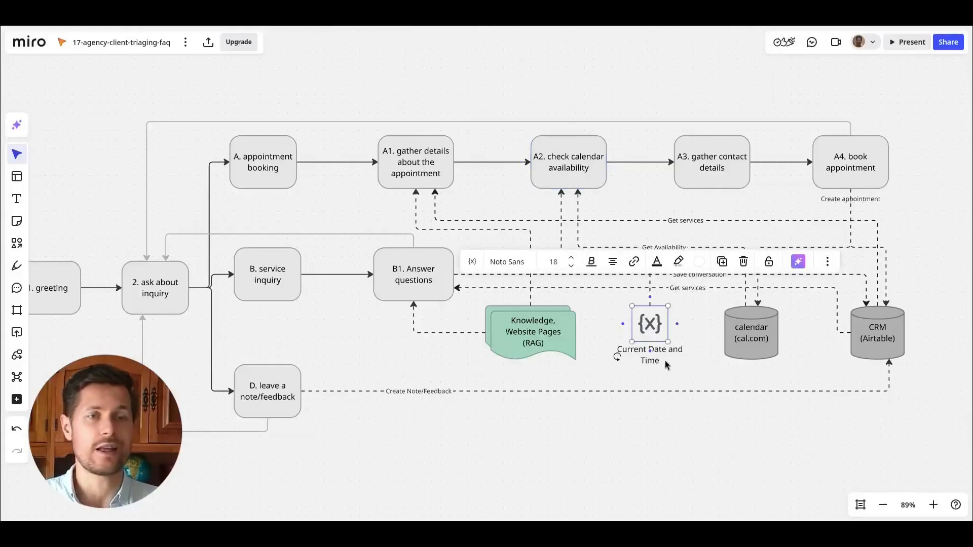
{"action": "left_click", "coordinate": [569, 169]}
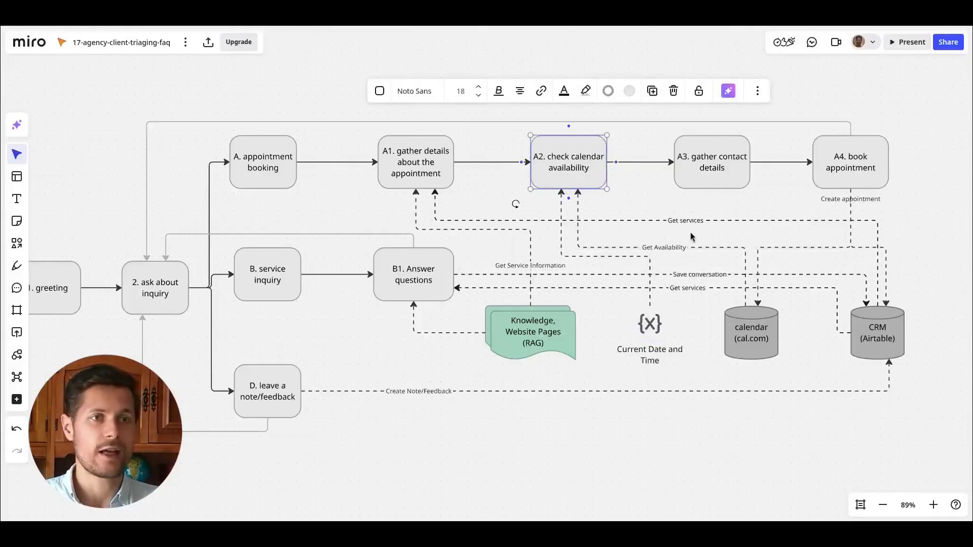
{"action": "left_click", "coordinate": [741, 342]}
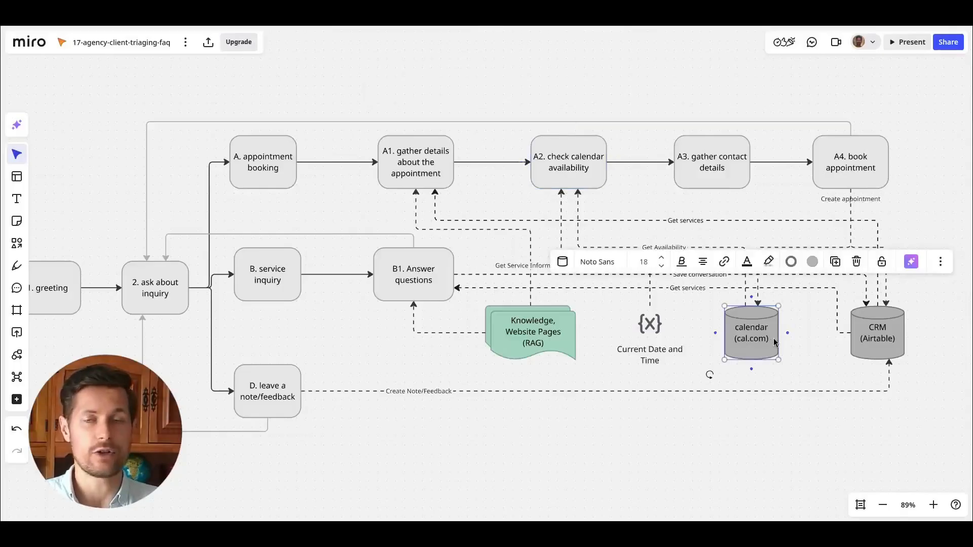
{"action": "left_click", "coordinate": [799, 309]}
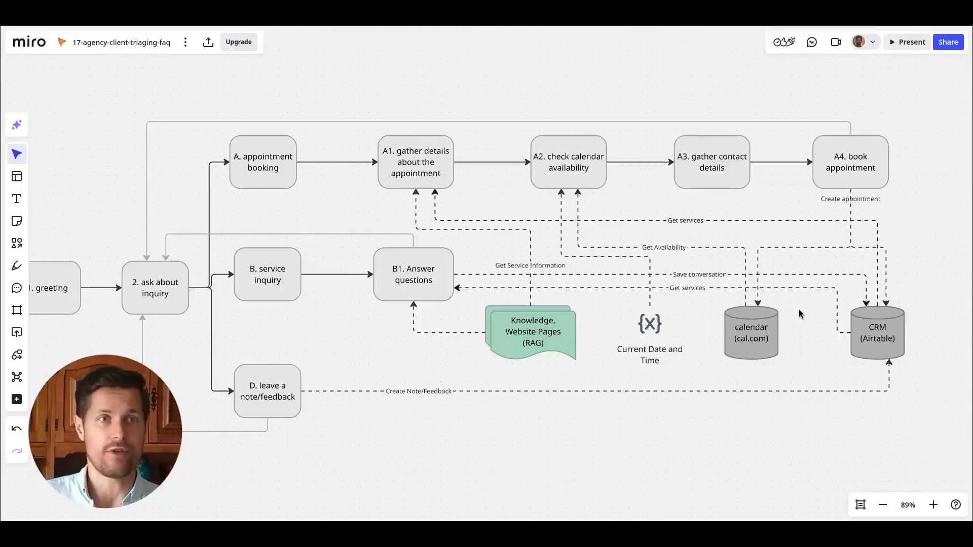
{"action": "left_click", "coordinate": [653, 338]}
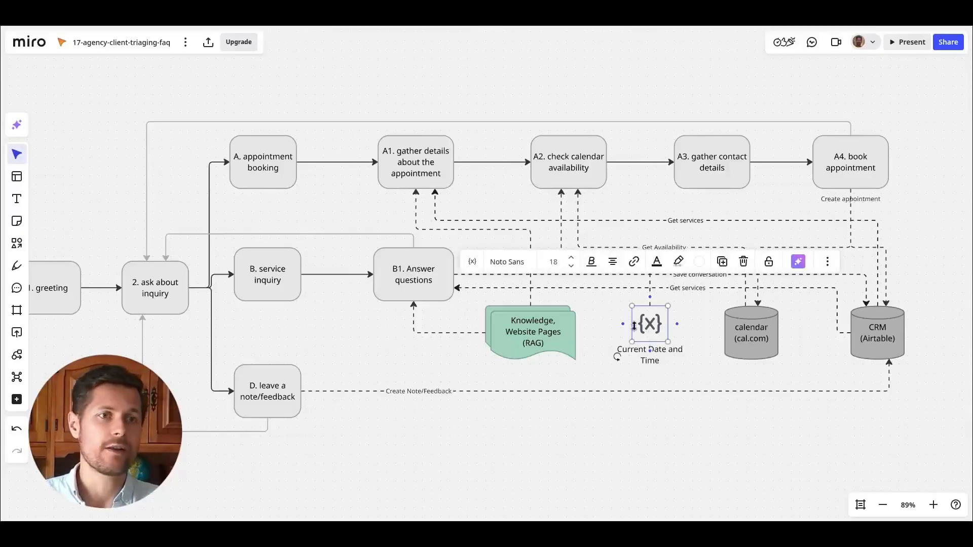
{"action": "left_click", "coordinate": [692, 379]}
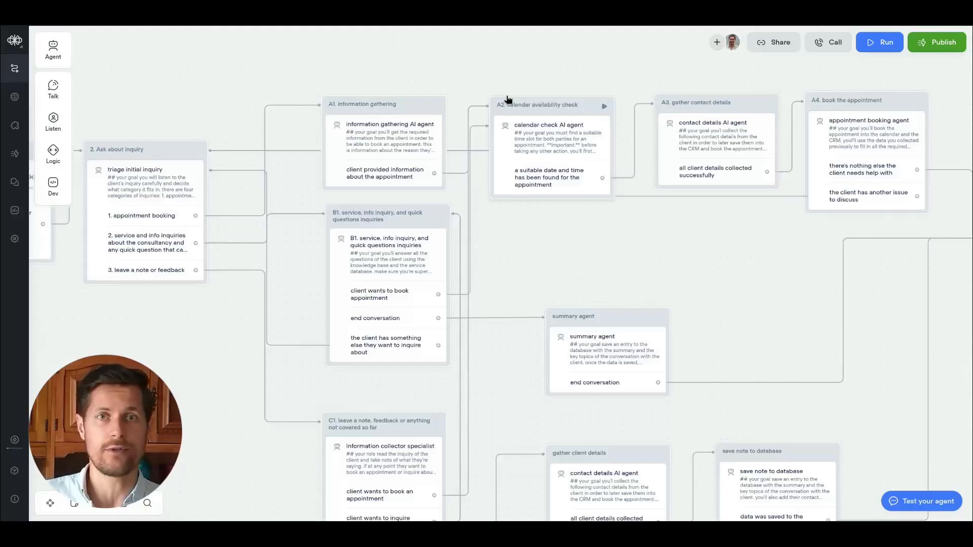
Open the calendar check AI agent for editing and create a new function tool.
{"action": "scroll", "coordinate": [601, 224], "scroll_direction": "right", "scroll_amount": 5}
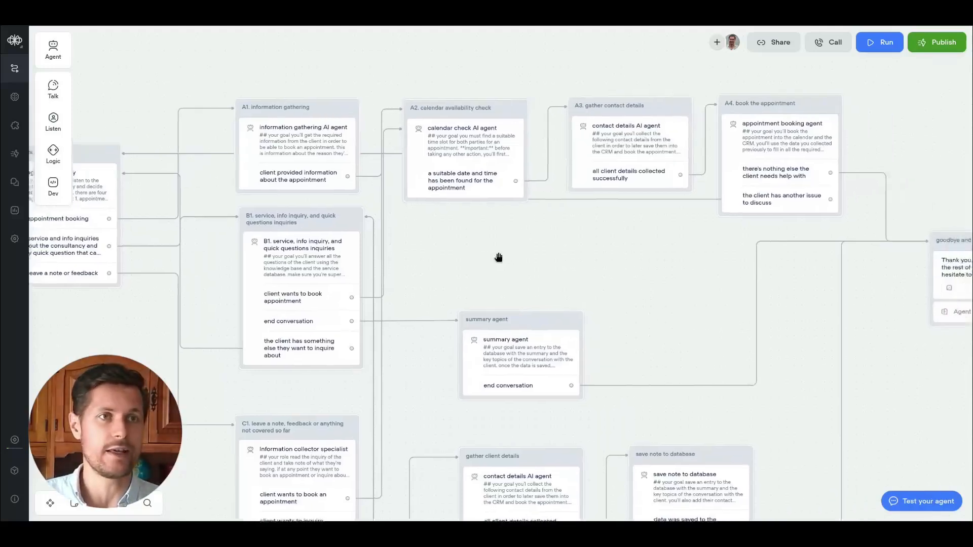
{"action": "left_click_drag", "start_coordinate": [547, 259], "coordinate": [644, 228]}
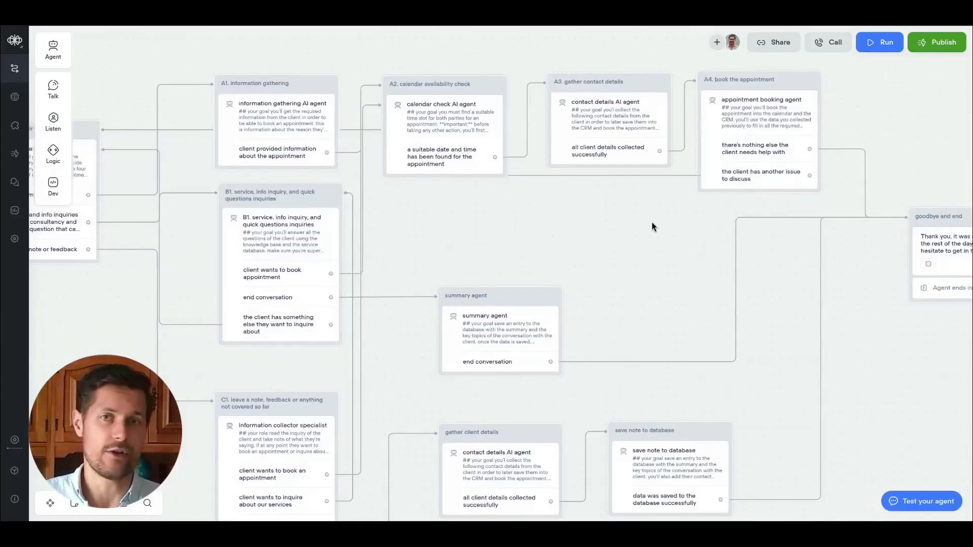
{"action": "left_click", "coordinate": [437, 128]}
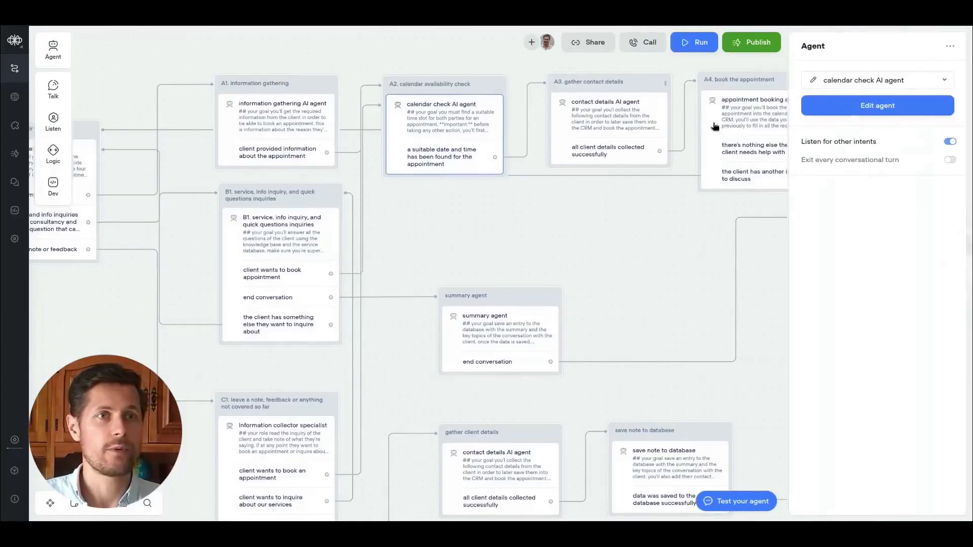
{"action": "left_click", "coordinate": [857, 110]}
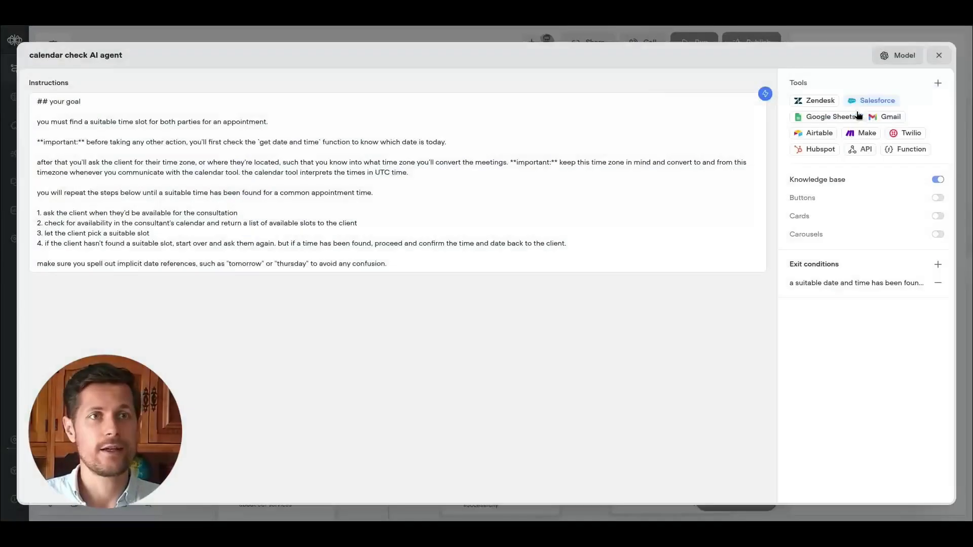
{"action": "left_click", "coordinate": [937, 82]}
{"action": "left_click", "coordinate": [903, 152]}
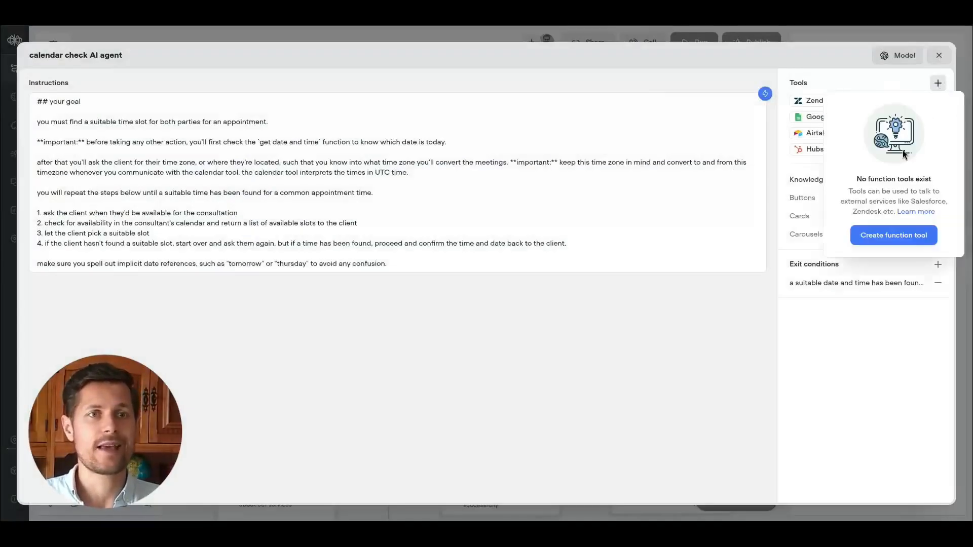
{"action": "left_click", "coordinate": [893, 233]}
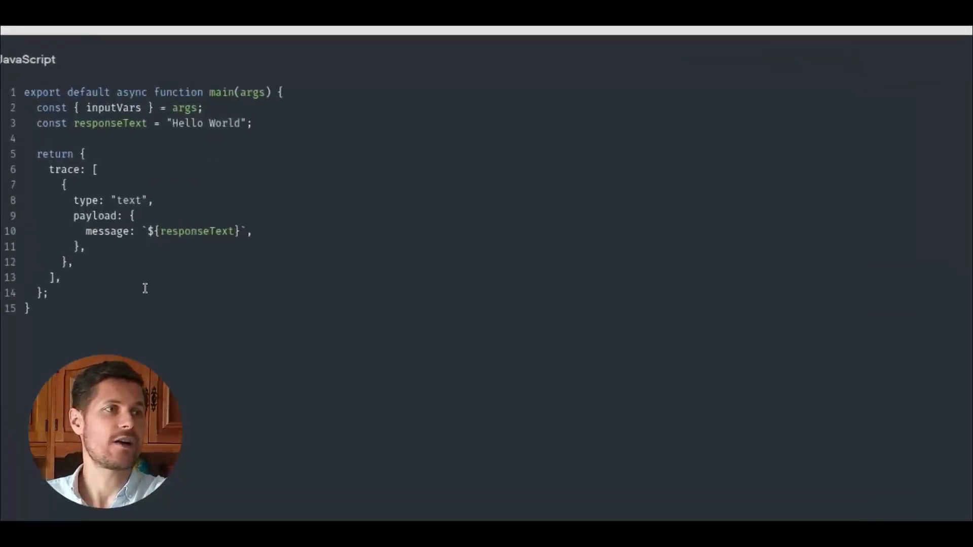
Name the function "get date and time" with the description "gets the current date and time".
{"action": "left_click", "coordinate": [76, 63]}
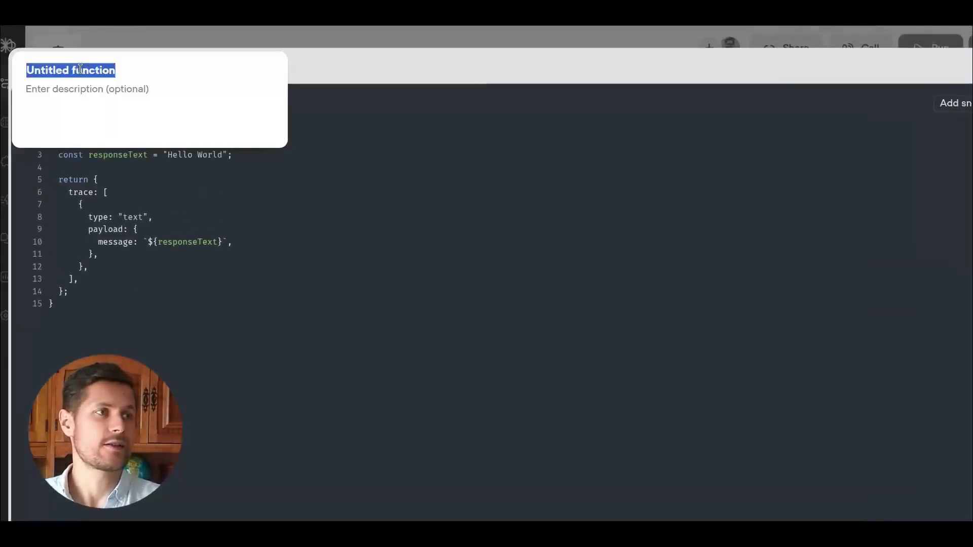
{"action": "type", "text": "get date and time"}
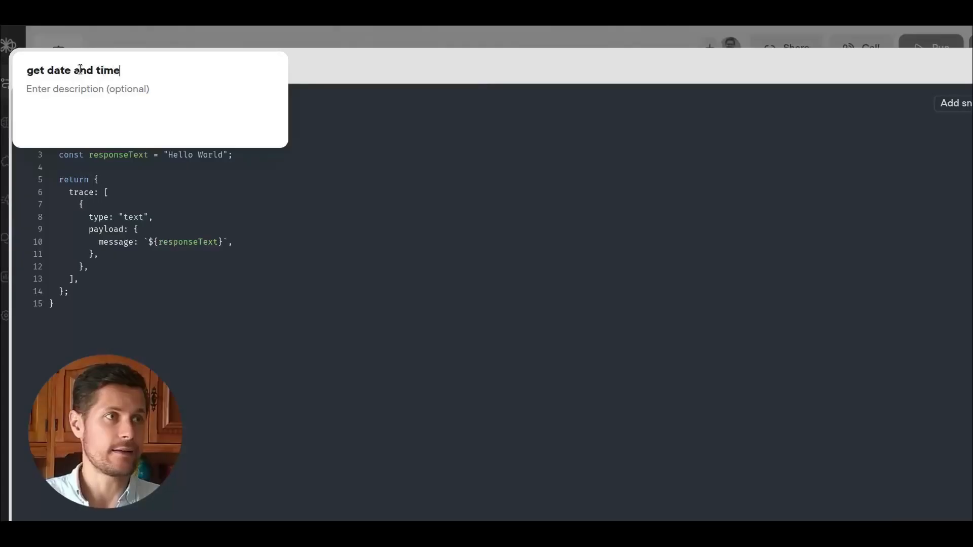
{"action": "left_click", "coordinate": [90, 89]}
{"action": "type", "text": "gets "}
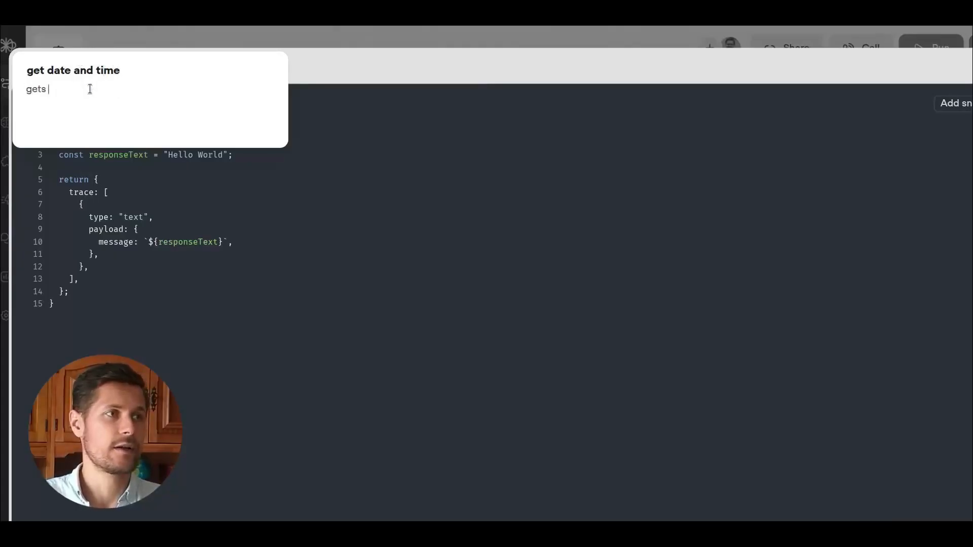
{"action": "type", "text": "the current date and time"}
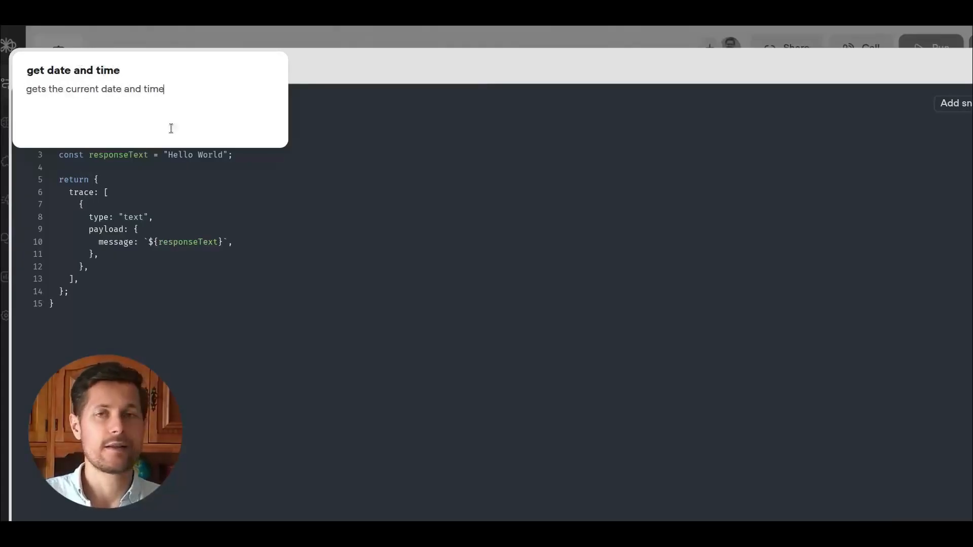
{"action": "left_click", "coordinate": [345, 141]}
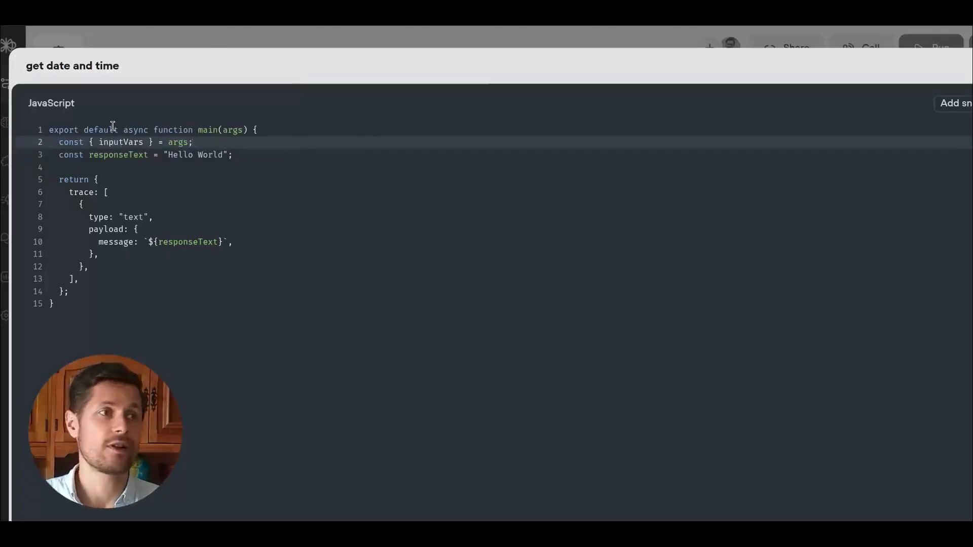
Replace the function code so it returns outputVars with currentDateAndTime set to Date().
{"action": "left_click_drag", "start_coordinate": [57, 143], "coordinate": [55, 174]}
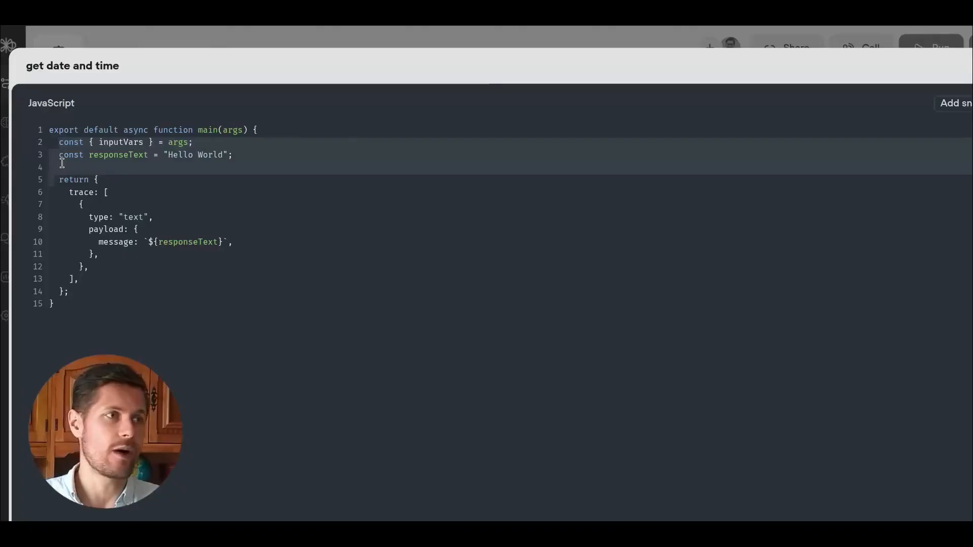
{"action": "key", "text": "BackSpace"}
{"action": "key", "text": "Delete"}
{"action": "key", "text": "BackSpace"}
{"action": "key", "text": "Tab"}
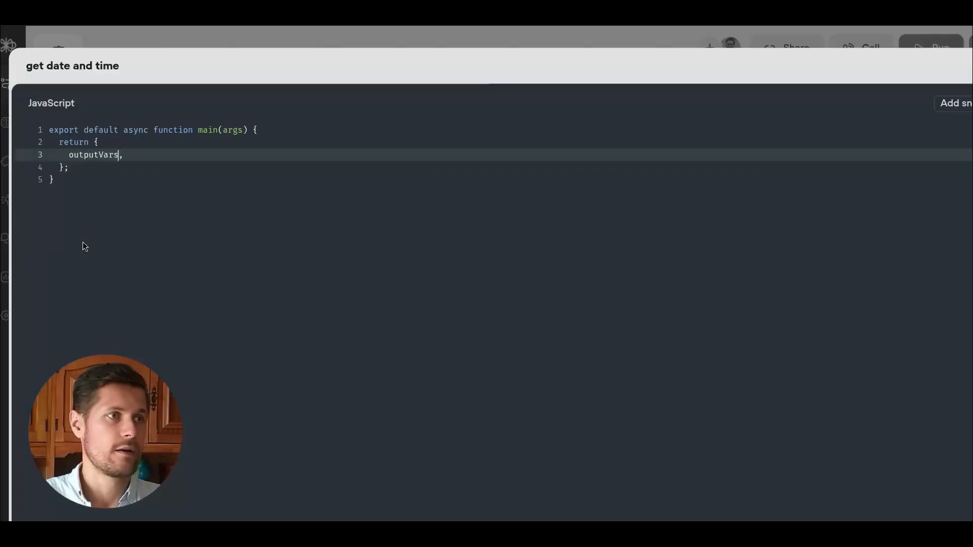
{"action": "type", "text": ": {"}
{"action": "key", "text": "Return"}
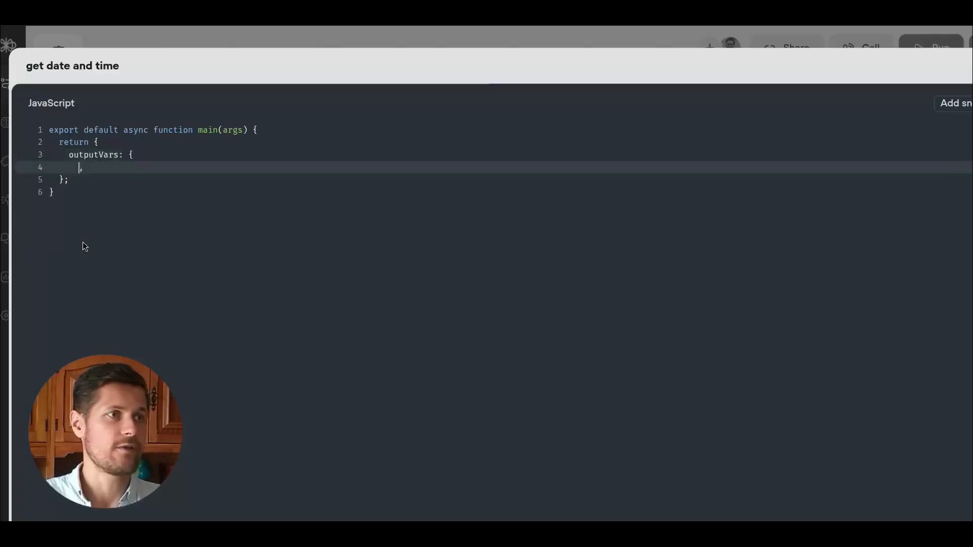
{"action": "key", "text": "Delete"}
{"action": "type", "text": "cunn"}
{"action": "key", "text": "BackSpace"}
{"action": "key", "text": "BackSpace"}
{"action": "type", "text": "rrentDateAndTime: Date)("}
{"action": "key", "text": "BackSpace"}
{"action": "key", "text": "BackSpace"}
{"action": "type", "text": "("}
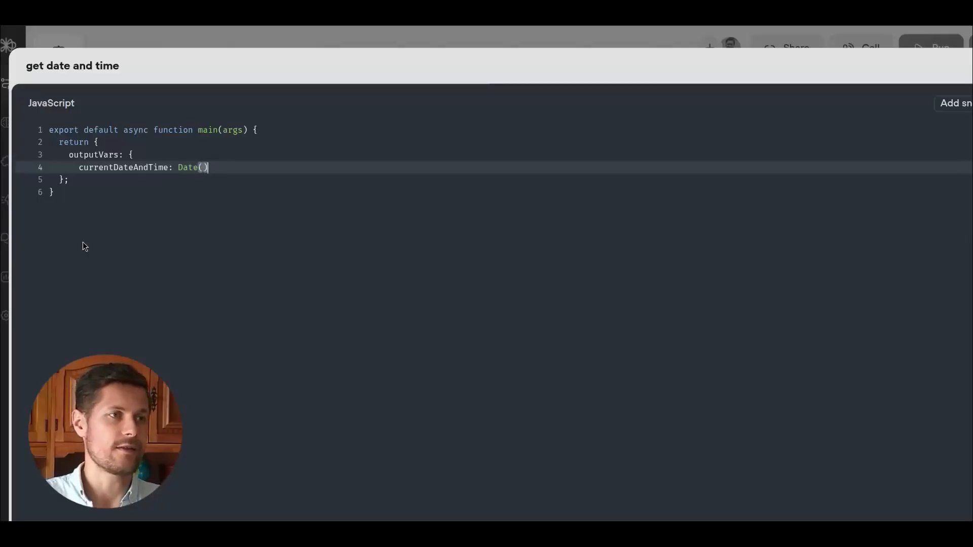
{"action": "left_click", "coordinate": [91, 180]}
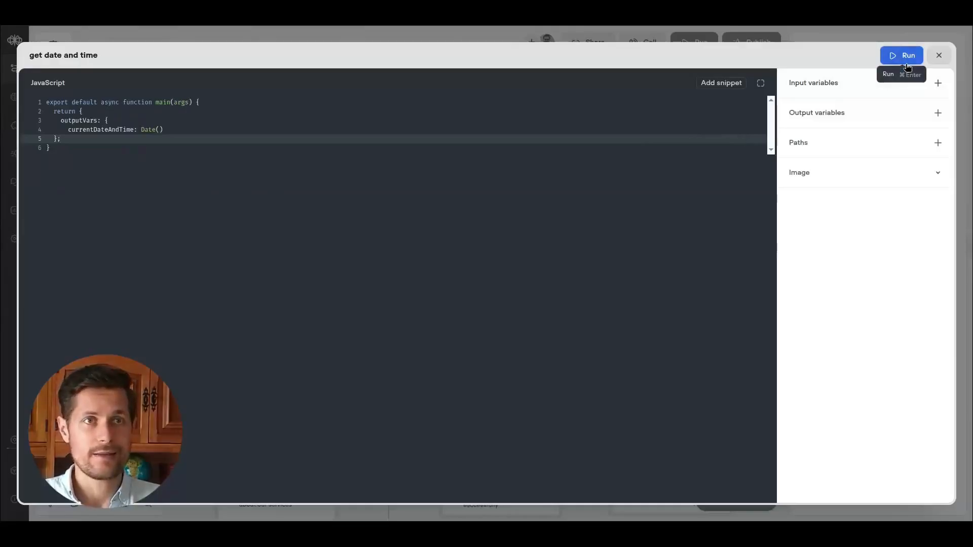
Run the get date and time function and inspect the downloaded logs for its returned output.
{"action": "left_click", "coordinate": [906, 65]}
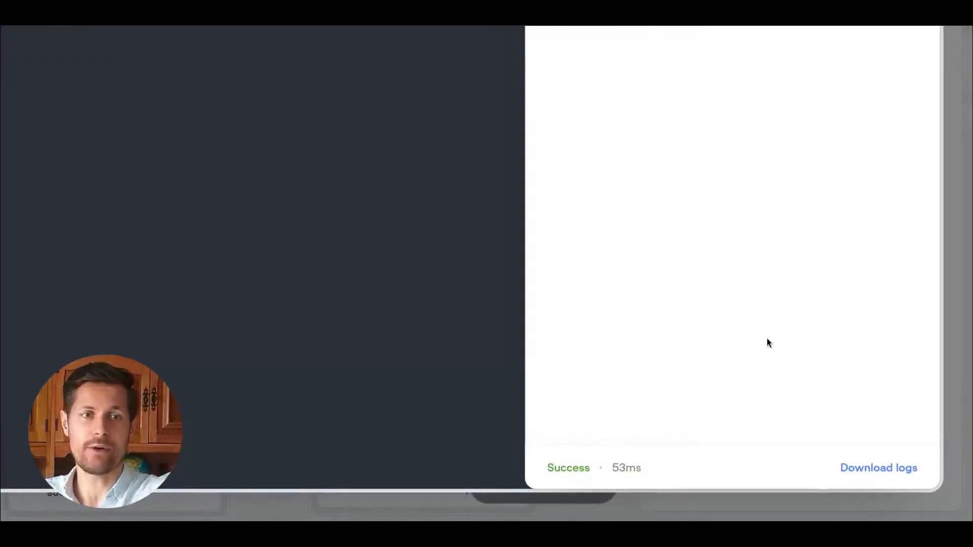
{"action": "left_click", "coordinate": [885, 472]}
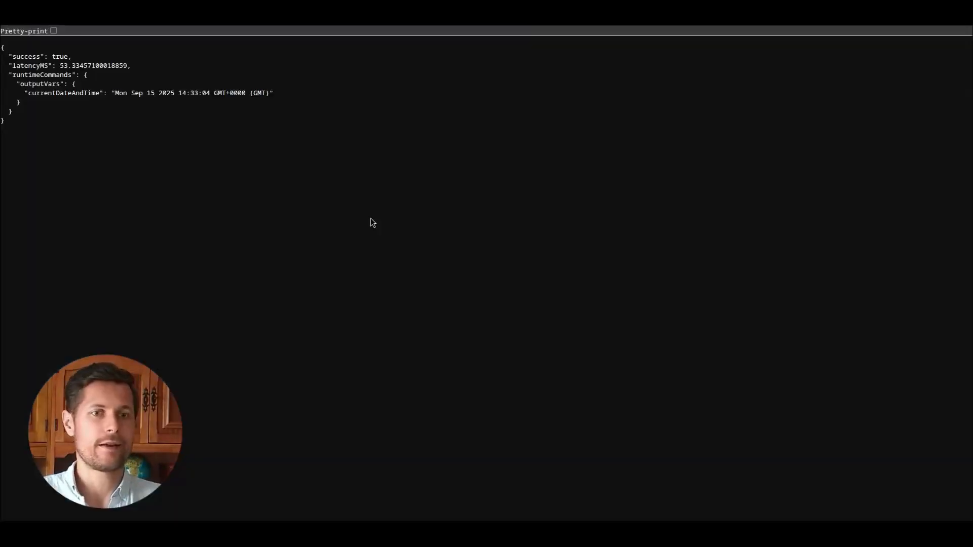
{"action": "key", "text": "ctrl+shift+space"}
{"action": "key", "text": "Escape"}
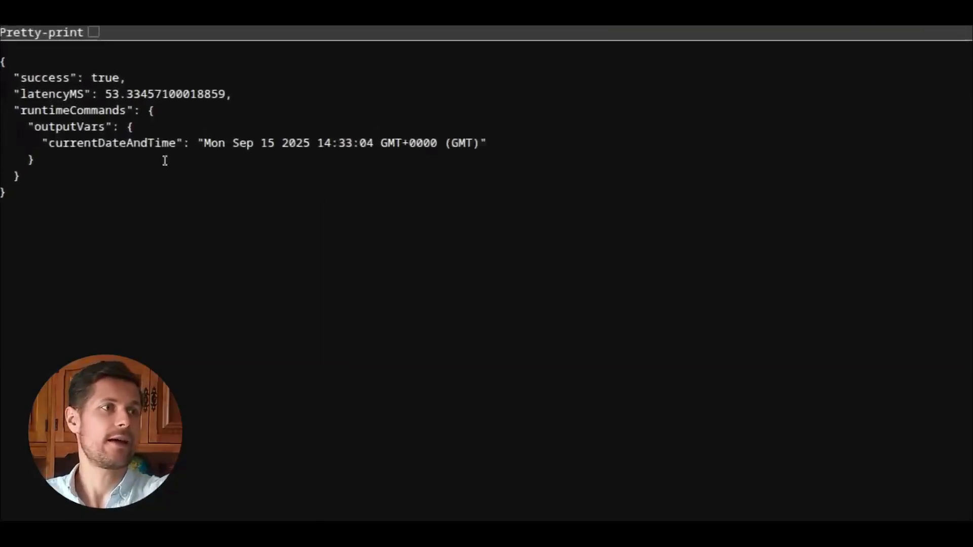
{"action": "left_click_drag", "start_coordinate": [48, 86], "coordinate": [139, 88]}
{"action": "left_click_drag", "start_coordinate": [71, 139], "coordinate": [148, 139]}
{"action": "left_click_drag", "start_coordinate": [62, 157], "coordinate": [539, 156]}
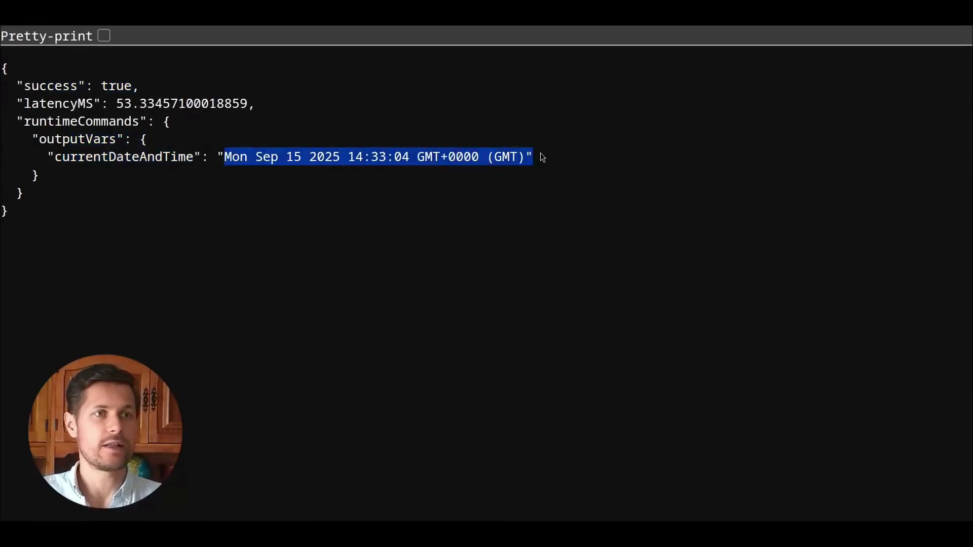
{"action": "left_click", "coordinate": [392, 165]}
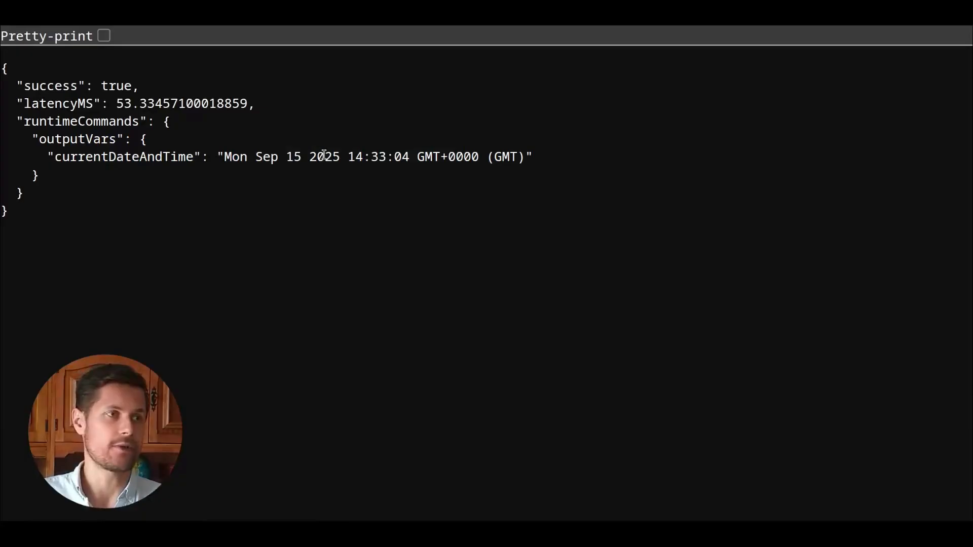
{"action": "key", "text": "ctrl+0"}
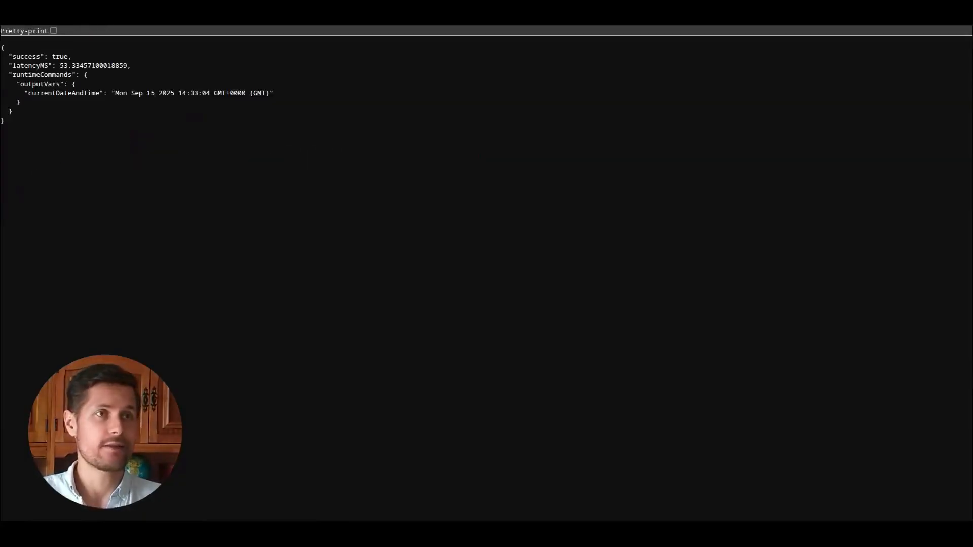
{"action": "key", "text": "ctrl+shift+Tab"}
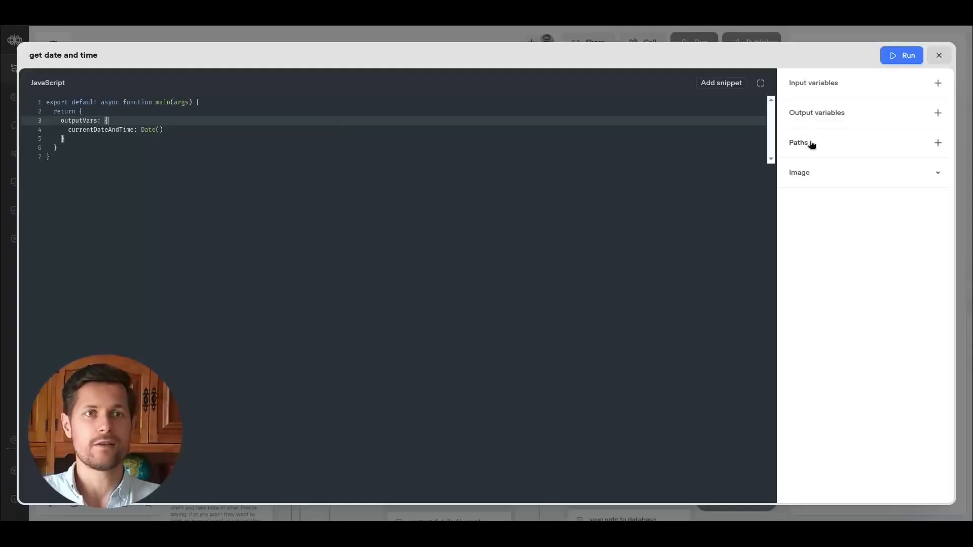
Close the function editor and review where the agent instructions reference the get date and time function.
{"action": "left_click", "coordinate": [938, 56]}
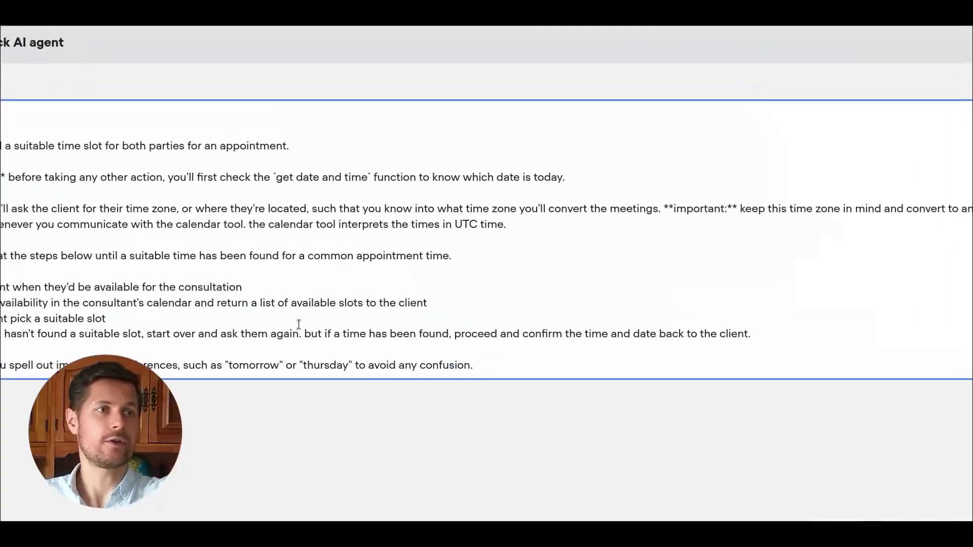
{"action": "left_click_drag", "start_coordinate": [282, 181], "coordinate": [353, 180]}
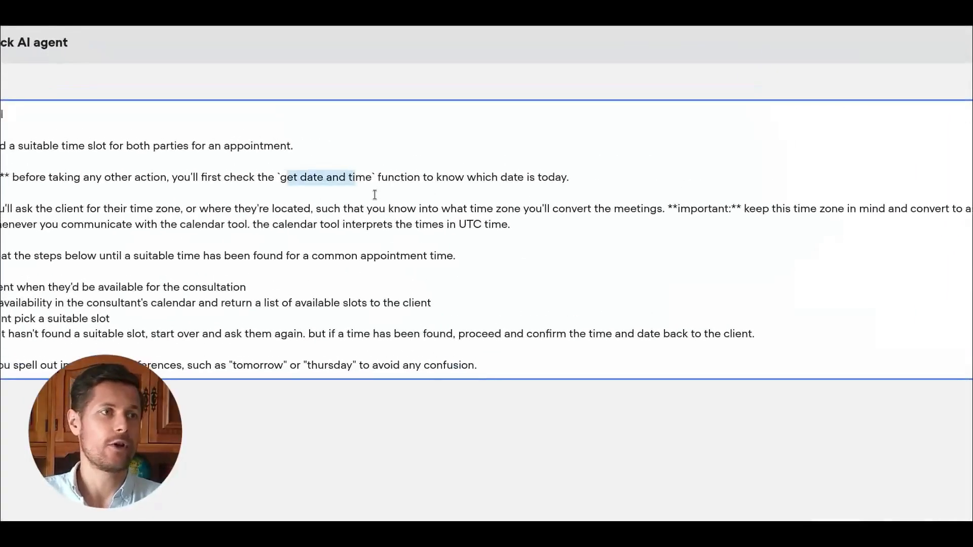
{"action": "left_click", "coordinate": [69, 176]}
{"action": "left_click_drag", "start_coordinate": [229, 172], "coordinate": [397, 173]}
{"action": "left_click", "coordinate": [413, 168]}
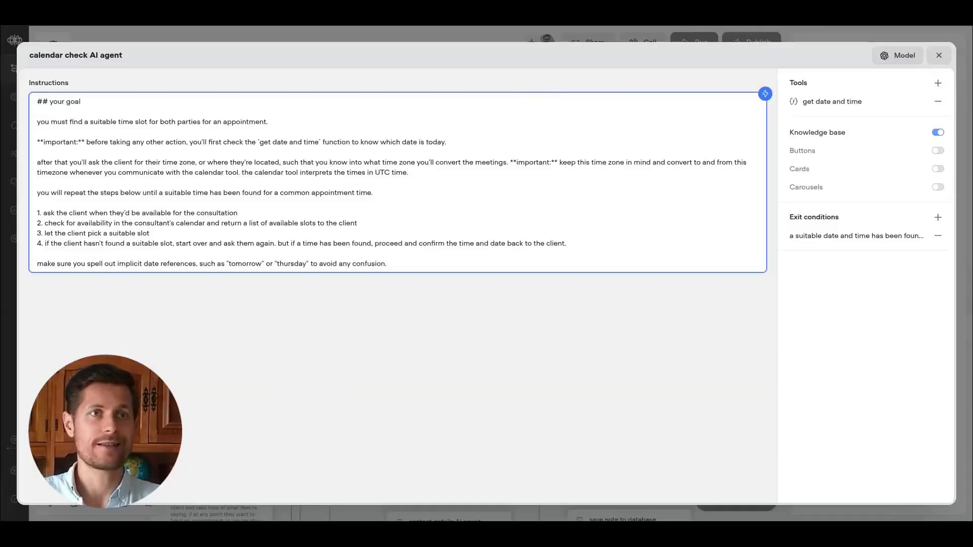
Open the cal.com 30 Min Meeting booking page in a new tab and pick Tuesday 16 at 10:30.
{"action": "key", "text": "ctrl+t"}
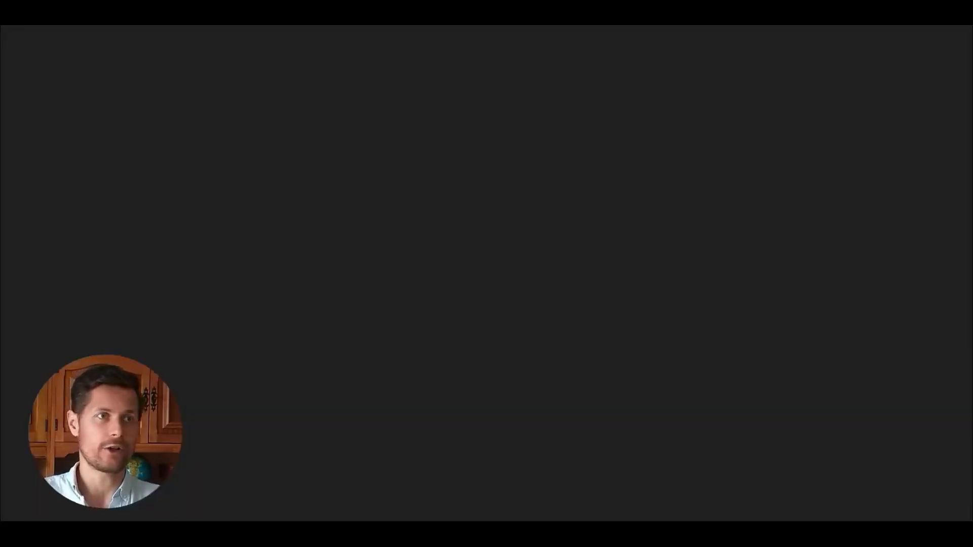
{"action": "type", "text": "cal.co"}
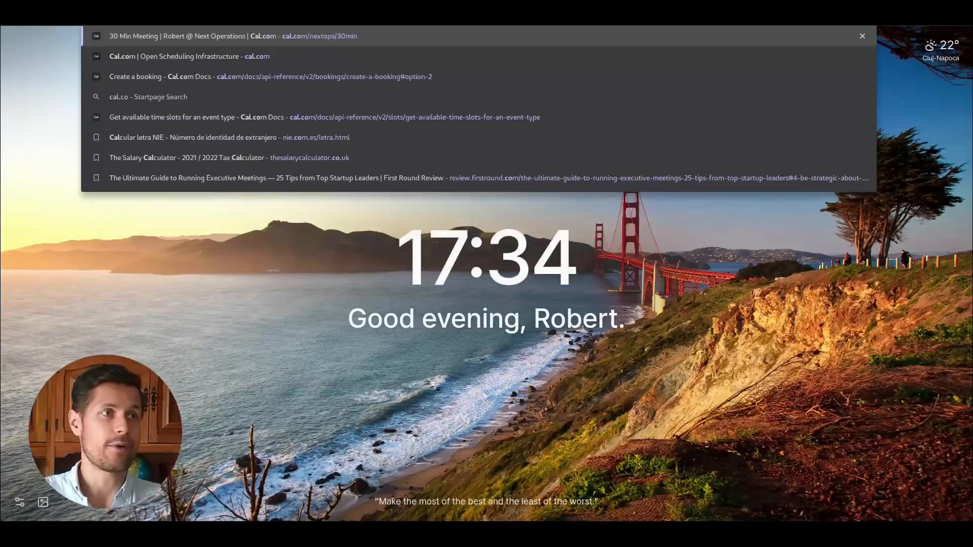
{"action": "key", "text": "Return"}
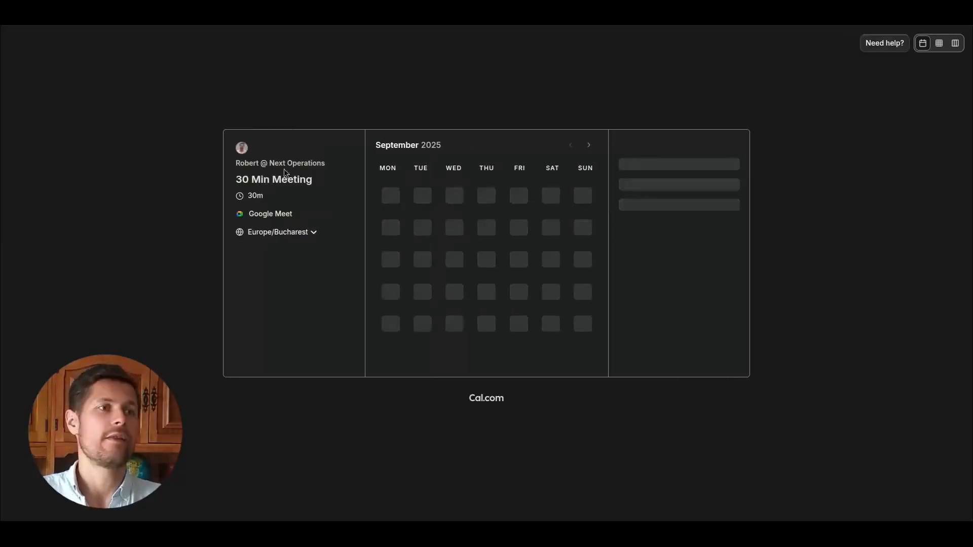
{"action": "left_click_drag", "start_coordinate": [248, 179], "coordinate": [314, 181]}
{"action": "left_click", "coordinate": [305, 178]}
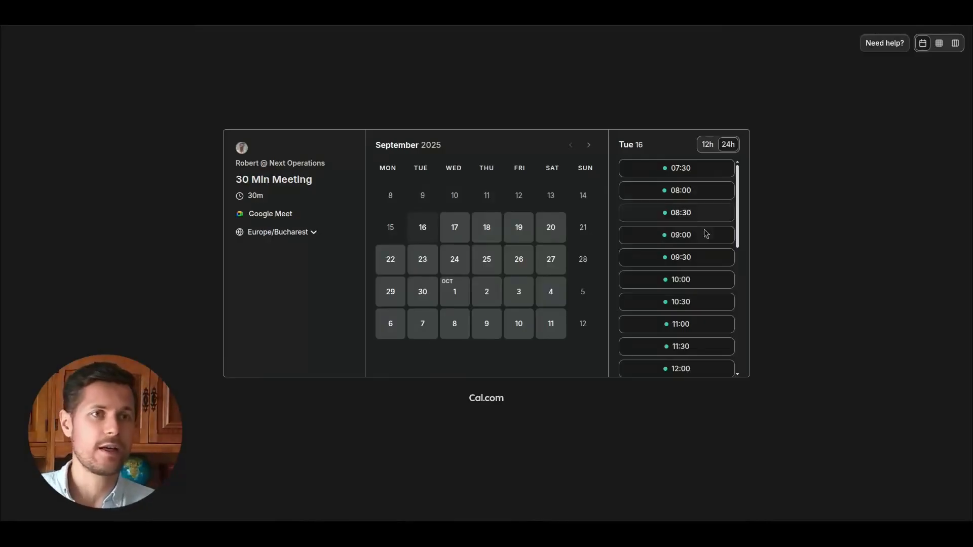
{"action": "scroll", "coordinate": [740, 218], "scroll_direction": "down", "scroll_amount": 2}
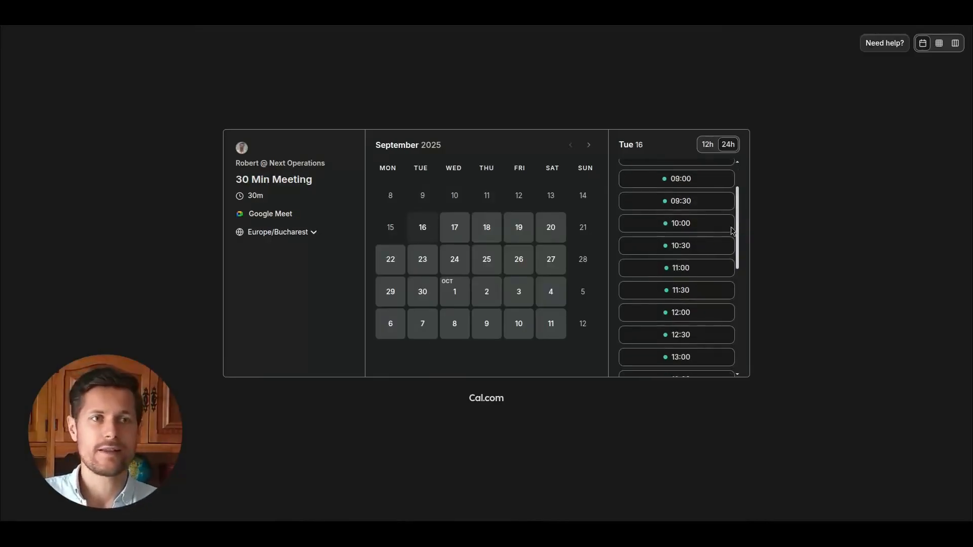
{"action": "left_click", "coordinate": [684, 246]}
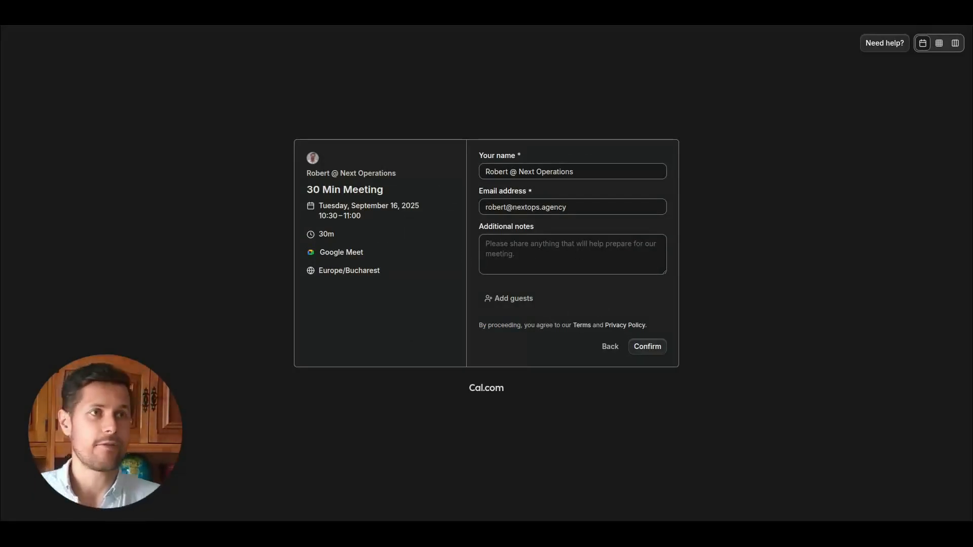
Open cal.com in a new tab to view the 30 Min Meeting event type settings.
{"action": "key", "text": "ctrl+t"}
{"action": "type", "text": "cal.com"}
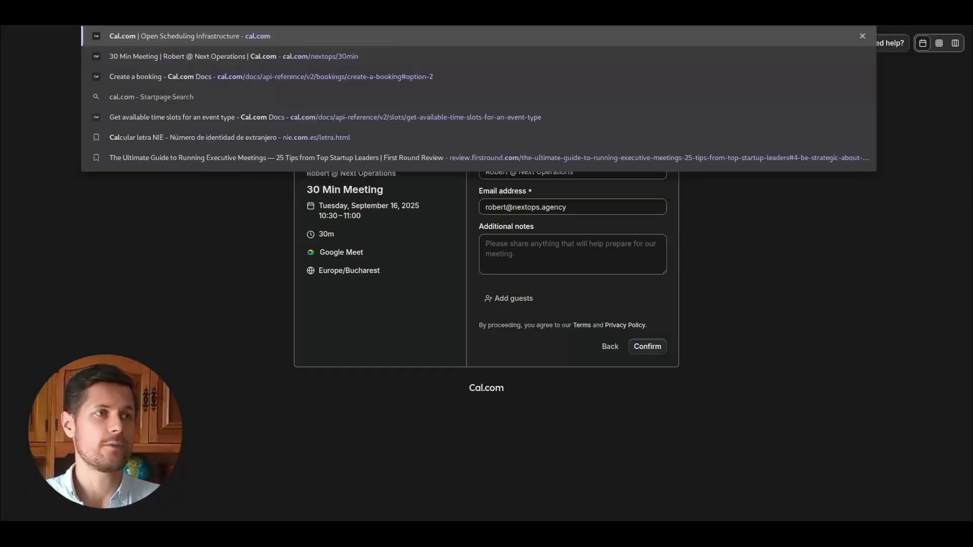
{"action": "key", "text": "Return"}
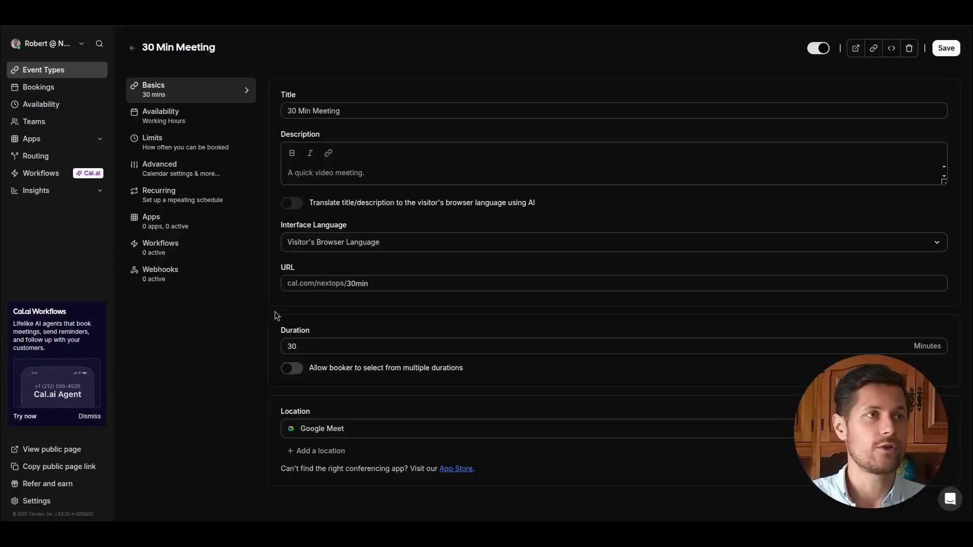
Search the web for the cal.com API and open the docs page on getting available time slots for an event type.
{"action": "key", "text": "ctrl+t"}
{"action": "type", "text": "cal.com api docs"}
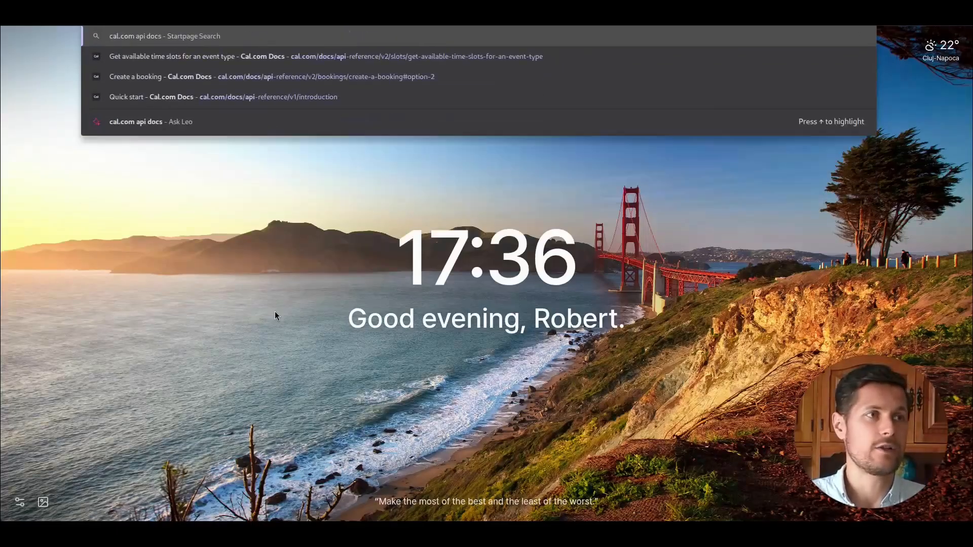
{"action": "key", "text": "Return"}
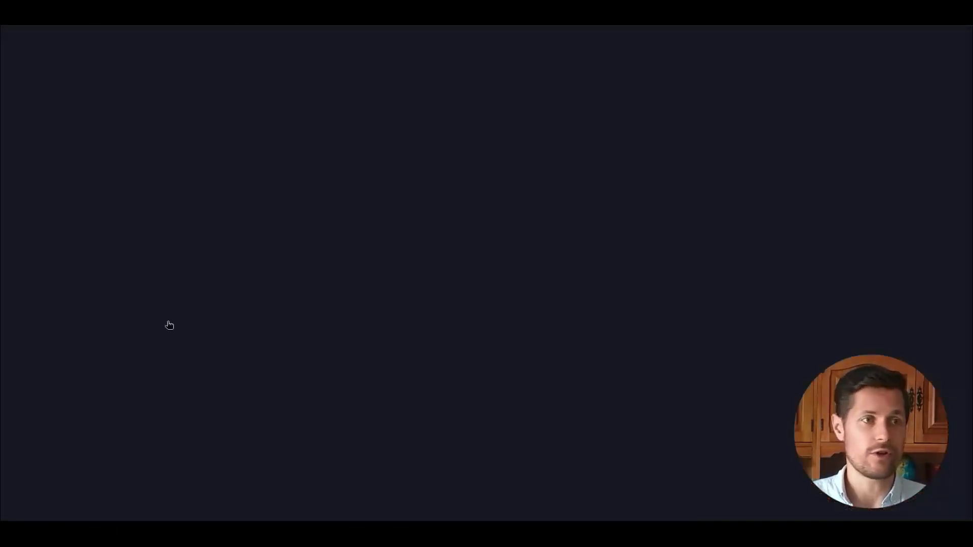
{"action": "left_click", "coordinate": [155, 144]}
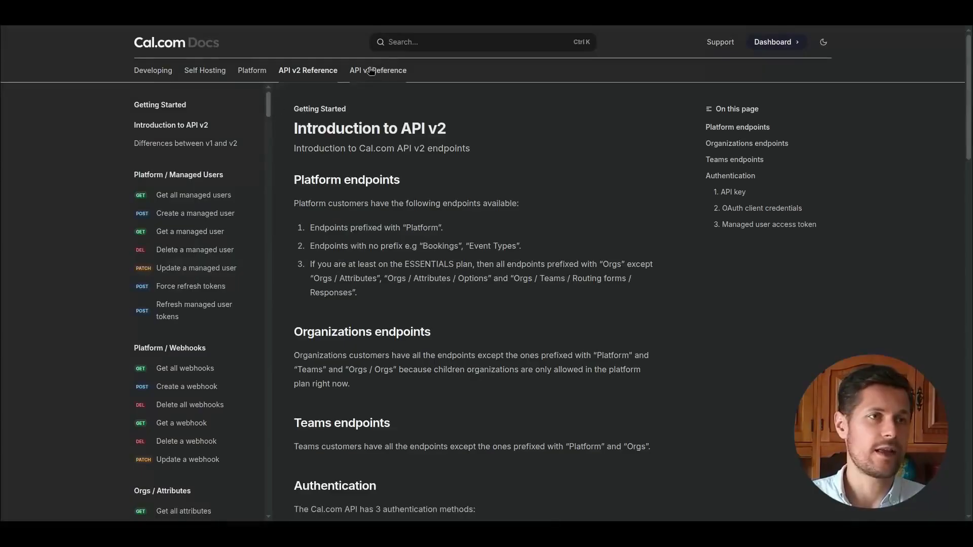
{"action": "left_click", "coordinate": [431, 40]}
{"action": "type", "text": "slots"}
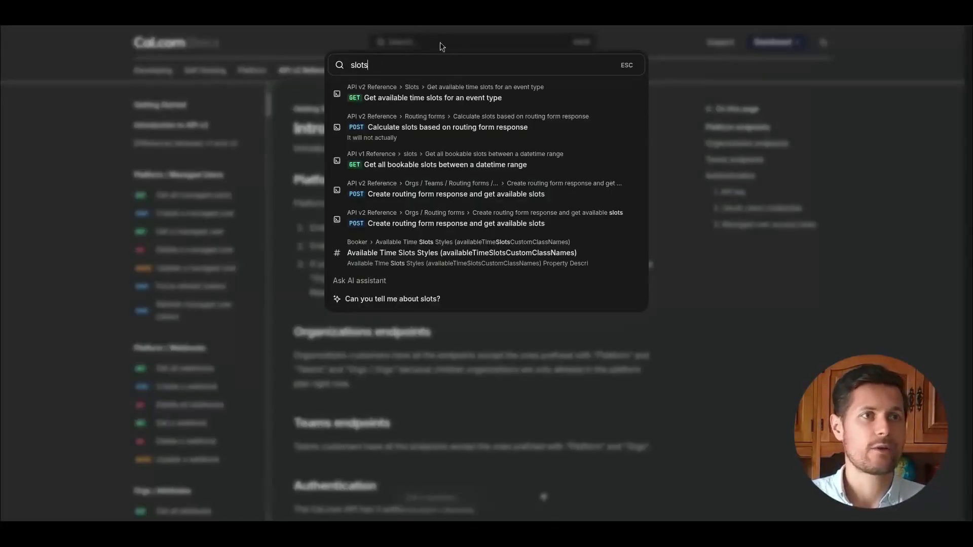
{"action": "left_click", "coordinate": [432, 96]}
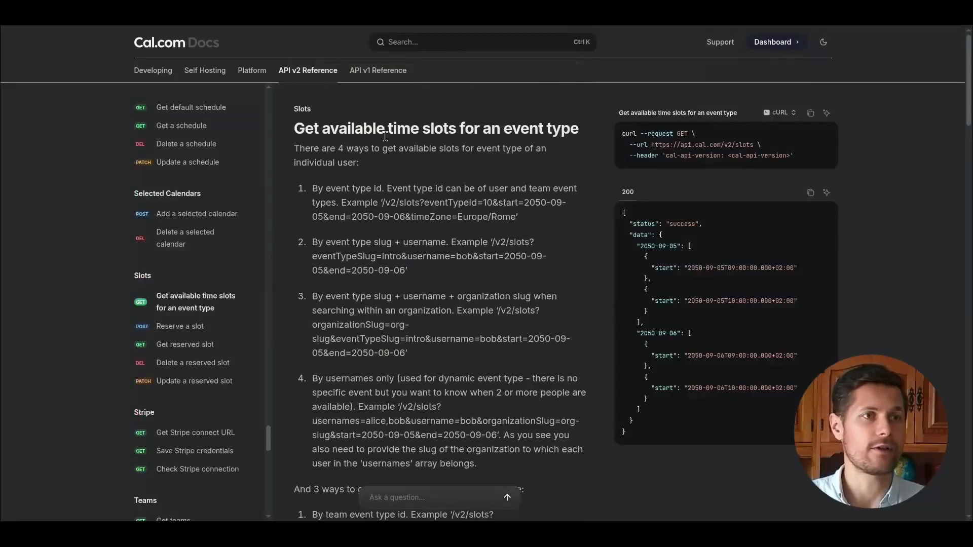
{"action": "left_click_drag", "start_coordinate": [303, 128], "coordinate": [468, 130]}
{"action": "left_click", "coordinate": [543, 133]}
{"action": "left_click_drag", "start_coordinate": [543, 133], "coordinate": [583, 136]}
{"action": "left_click", "coordinate": [581, 142]}
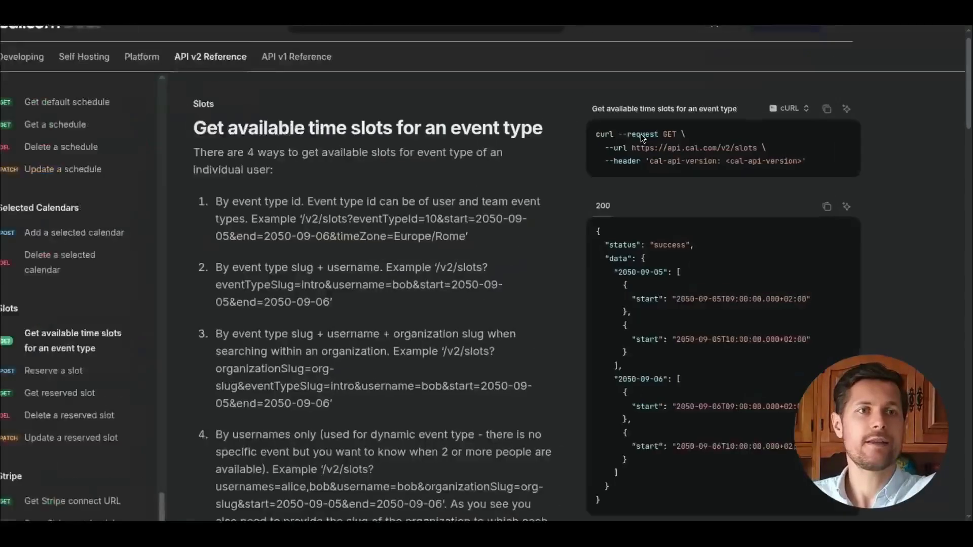
{"action": "left_click_drag", "start_coordinate": [666, 135], "coordinate": [676, 134]}
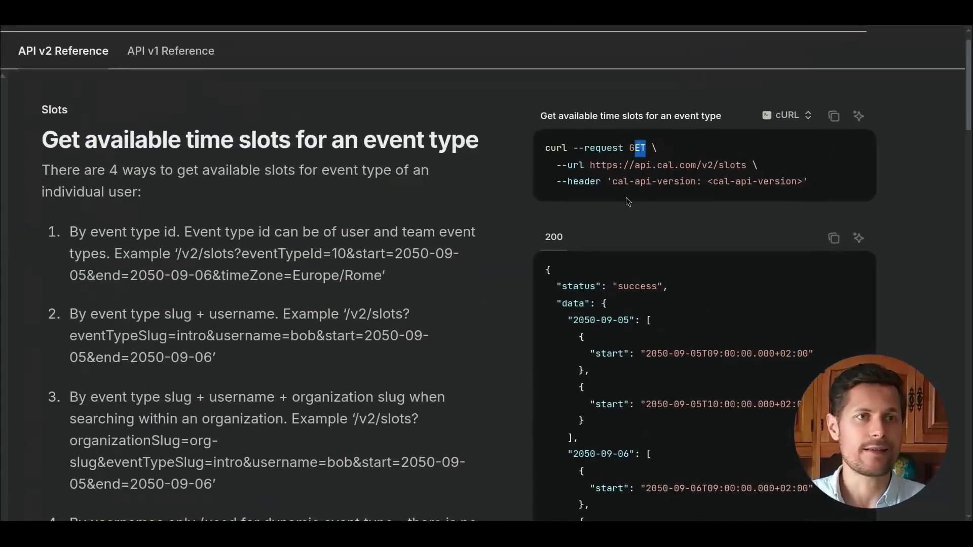
{"action": "left_click_drag", "start_coordinate": [590, 165], "coordinate": [745, 168]}
{"action": "key", "text": "ctrl+c"}
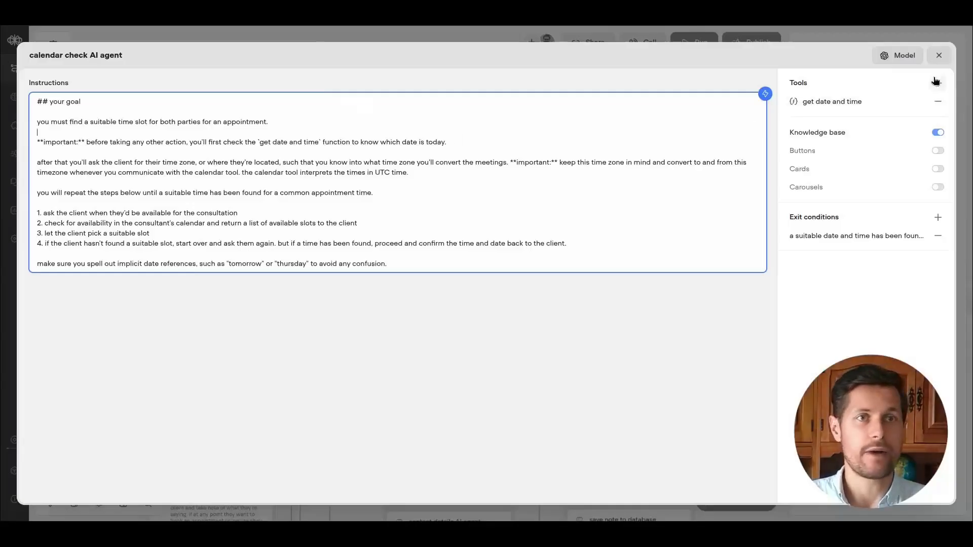
Create a new API tool for the calendar check agent named "get calendar availability", described as getting the calendar availability for the consultant.
{"action": "left_click", "coordinate": [937, 83]}
{"action": "left_click", "coordinate": [902, 137]}
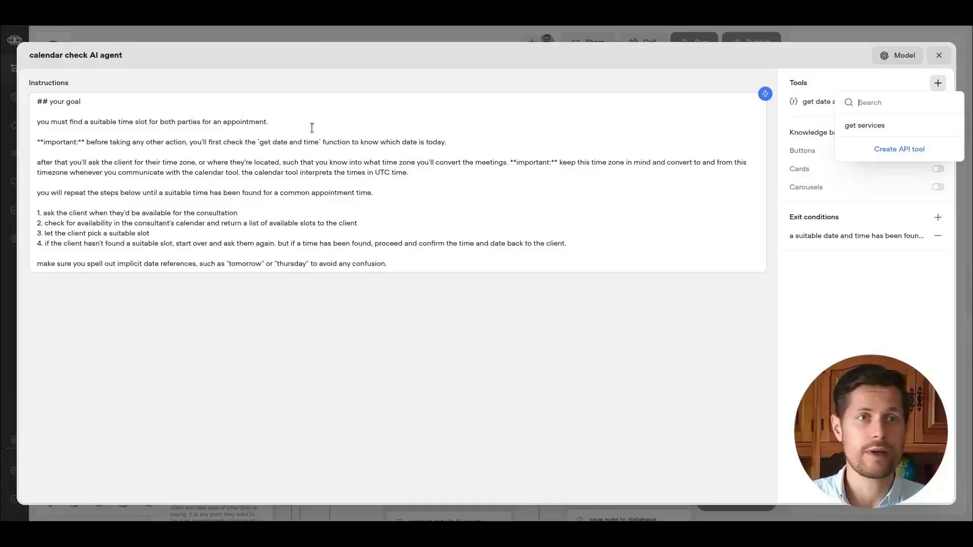
{"action": "left_click", "coordinate": [892, 149]}
{"action": "left_click", "coordinate": [40, 55]}
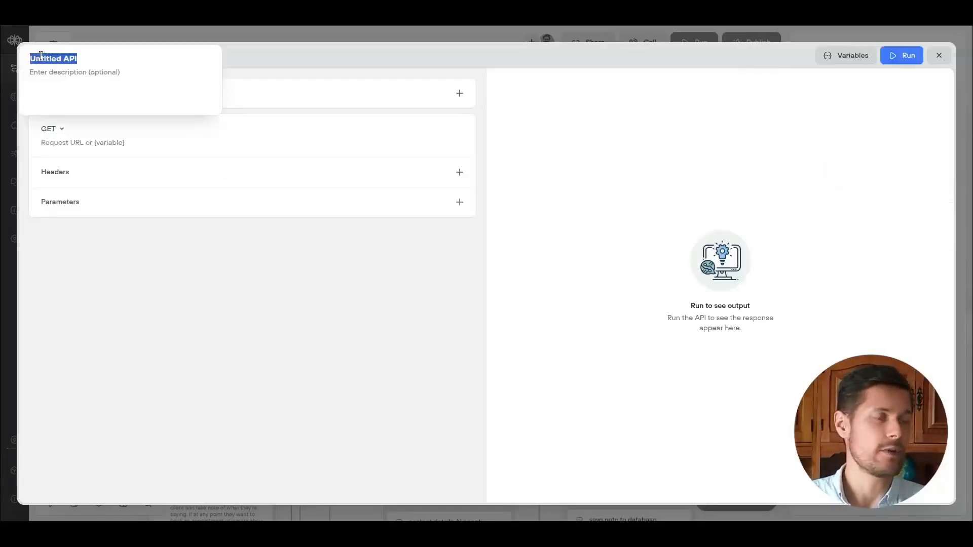
{"action": "type", "text": "get calendar availab"}
{"action": "left_click", "coordinate": [47, 75]}
{"action": "type", "text": "gets the calendar availaility for the consultan"}
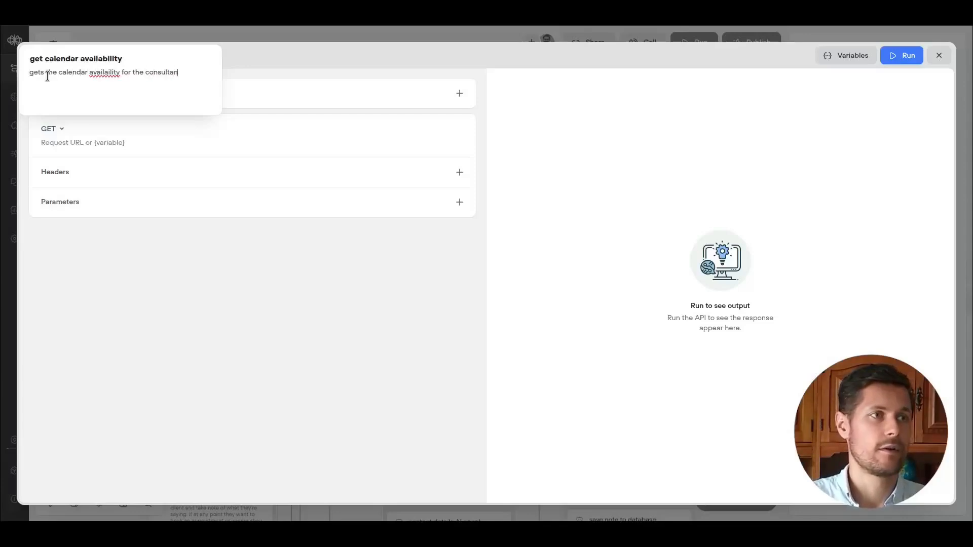
{"action": "key", "text": "BackSpace"}
{"action": "key", "text": "BackSpace"}
{"action": "key", "text": "BackSpace"}
{"action": "key", "text": "BackSpace"}
{"action": "key", "text": "BackSpace"}
{"action": "key", "text": "BackSpace"}
{"action": "type", "text": "ability"}
{"action": "left_click", "coordinate": [306, 103]}
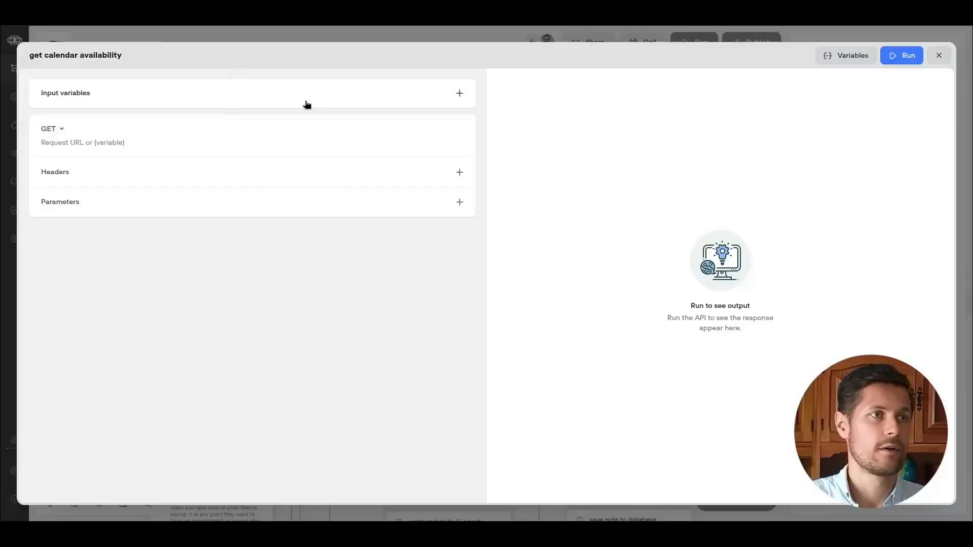
Paste the cal.com slots URL as the API tool's request URL.
{"action": "left_click", "coordinate": [65, 146]}
{"action": "key", "text": "ctrl+v"}
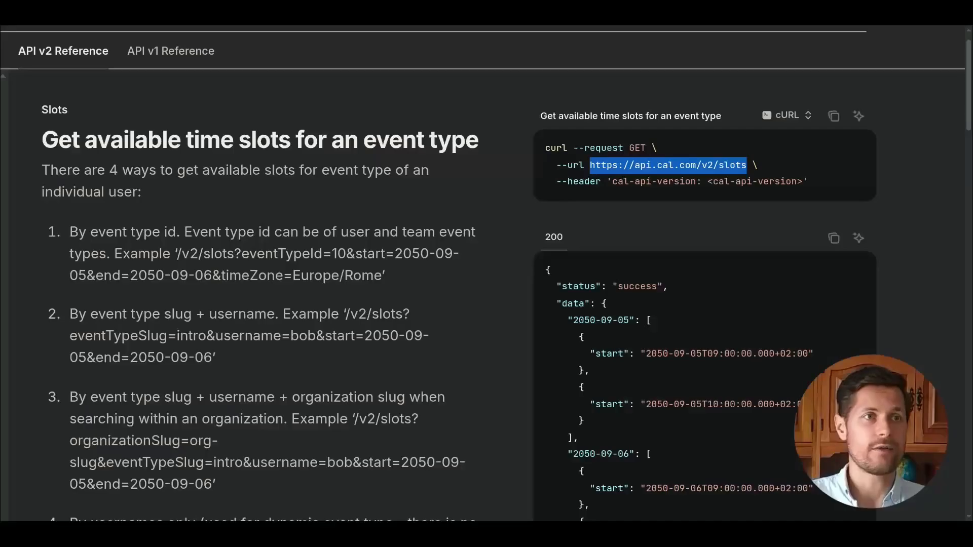
Add a cal-api-version header to the API tool, copied from the slots documentation example.
{"action": "scroll", "coordinate": [596, 203], "scroll_direction": "down", "scroll_amount": 1}
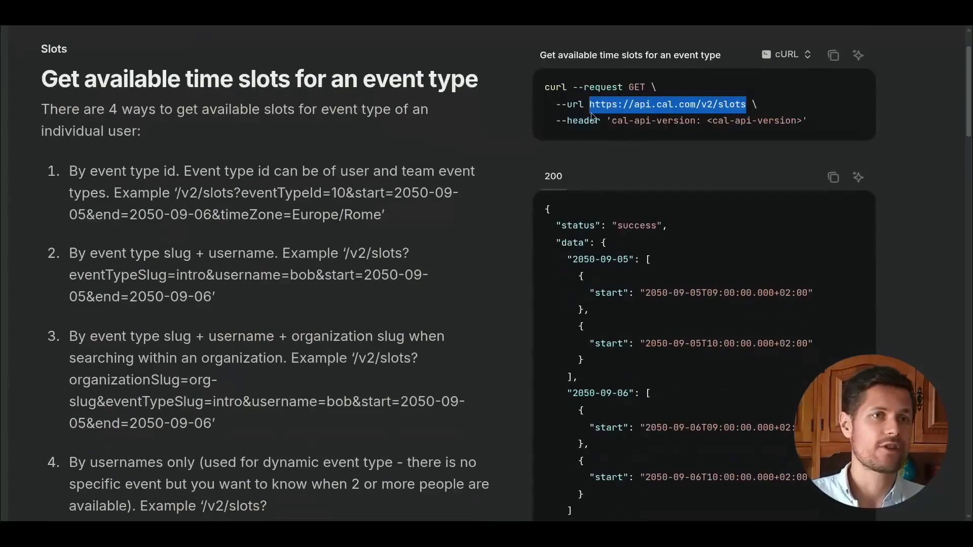
{"action": "left_click", "coordinate": [615, 121]}
{"action": "mouse_move", "coordinate": [690, 121]}
{"action": "left_mouse_down"}
{"action": "mouse_move", "coordinate": [608, 122]}
{"action": "mouse_move", "coordinate": [693, 121]}
{"action": "left_mouse_up"}
{"action": "key", "text": "ctrl+c"}
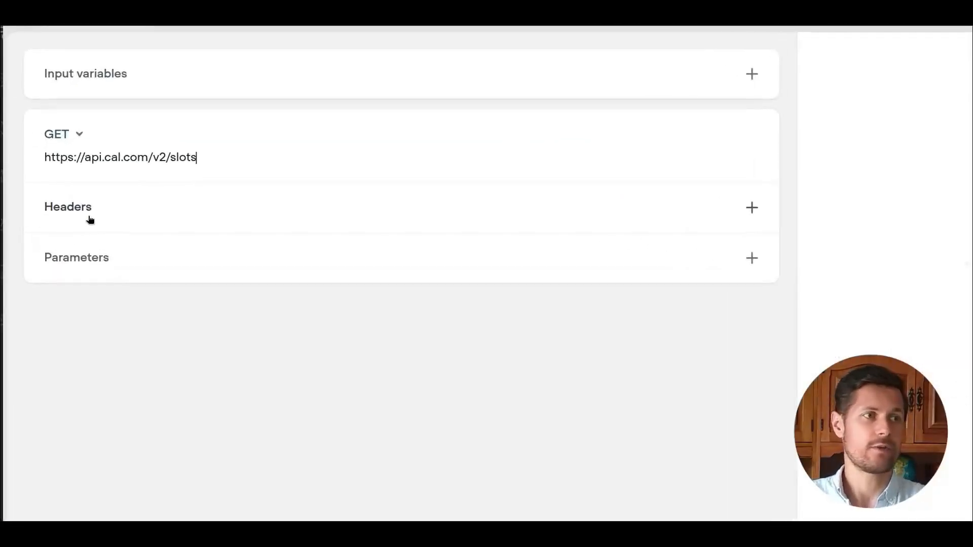
{"action": "left_click", "coordinate": [90, 219]}
{"action": "key", "text": "ctrl+v"}
{"action": "left_click", "coordinate": [471, 244]}
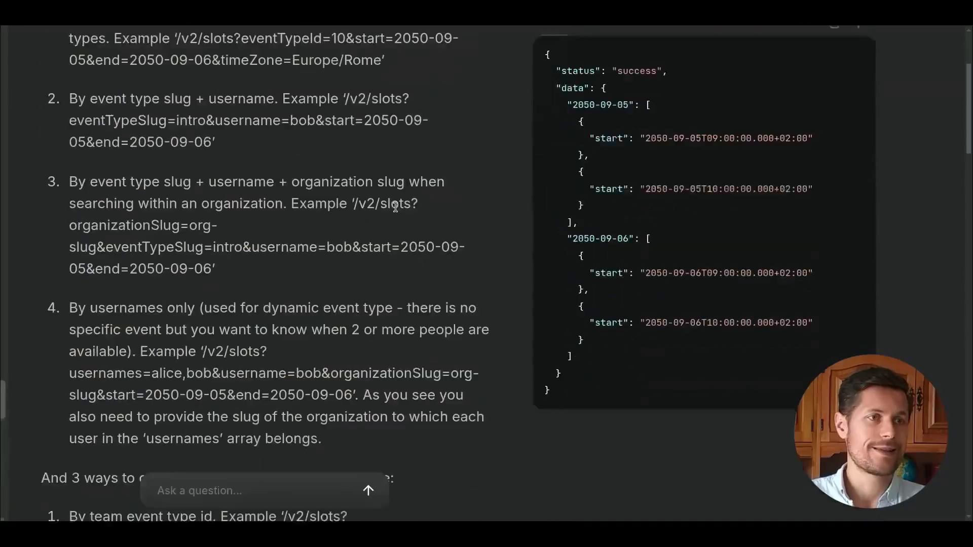
Set the cal-api-version header value to 2024-09-04, the default shown in the documentation's header reference.
{"action": "scroll", "coordinate": [315, 203], "scroll_direction": "down", "scroll_amount": 15}
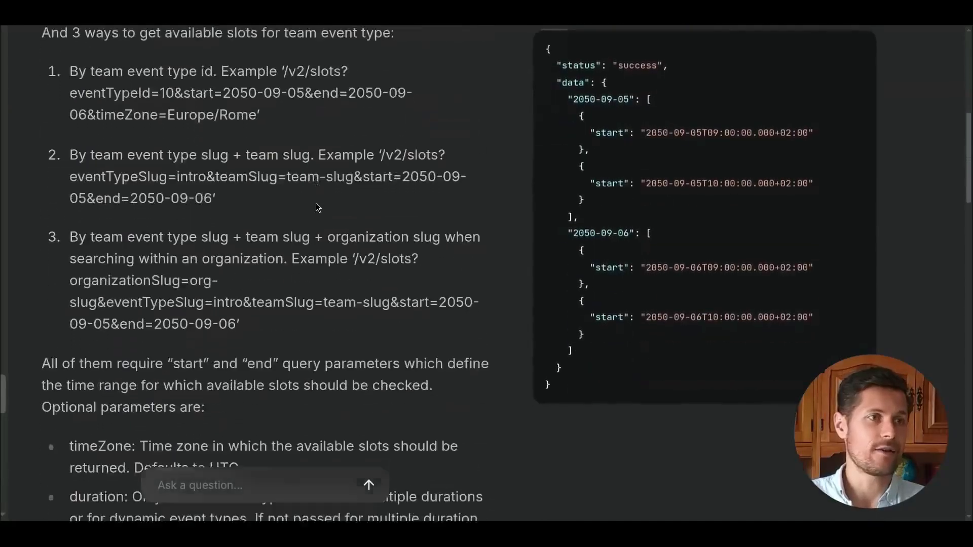
{"action": "scroll", "coordinate": [315, 203], "scroll_direction": "down", "scroll_amount": 10}
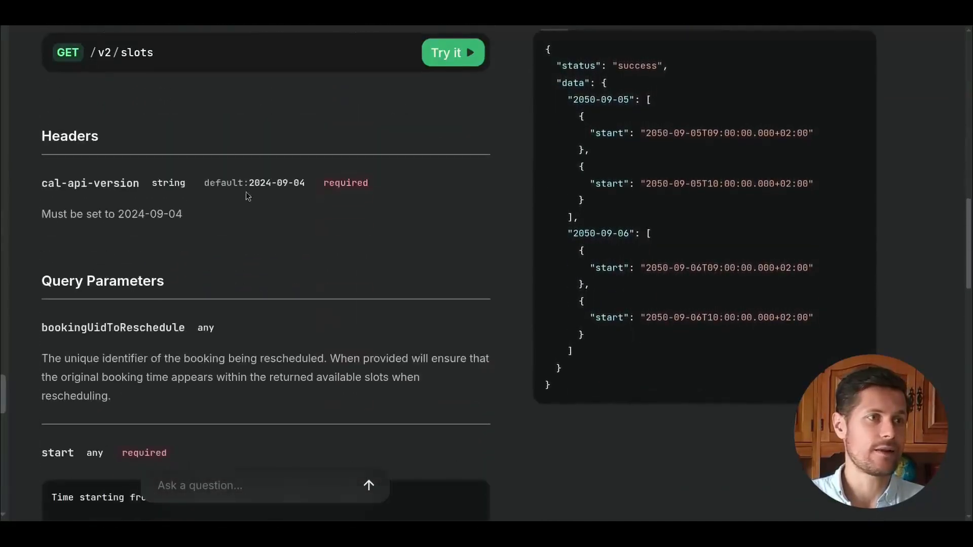
{"action": "left_click_drag", "start_coordinate": [250, 182], "coordinate": [307, 189]}
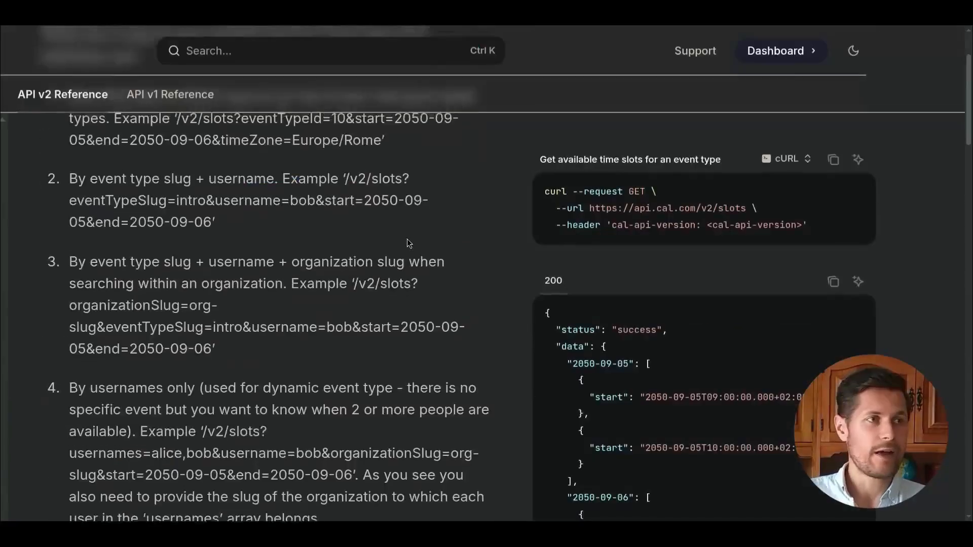
{"action": "scroll", "coordinate": [408, 243], "scroll_direction": "up", "scroll_amount": 3}
{"action": "scroll", "coordinate": [409, 243], "scroll_direction": "down", "scroll_amount": 1}
{"action": "scroll", "coordinate": [406, 239], "scroll_direction": "down", "scroll_amount": 1}
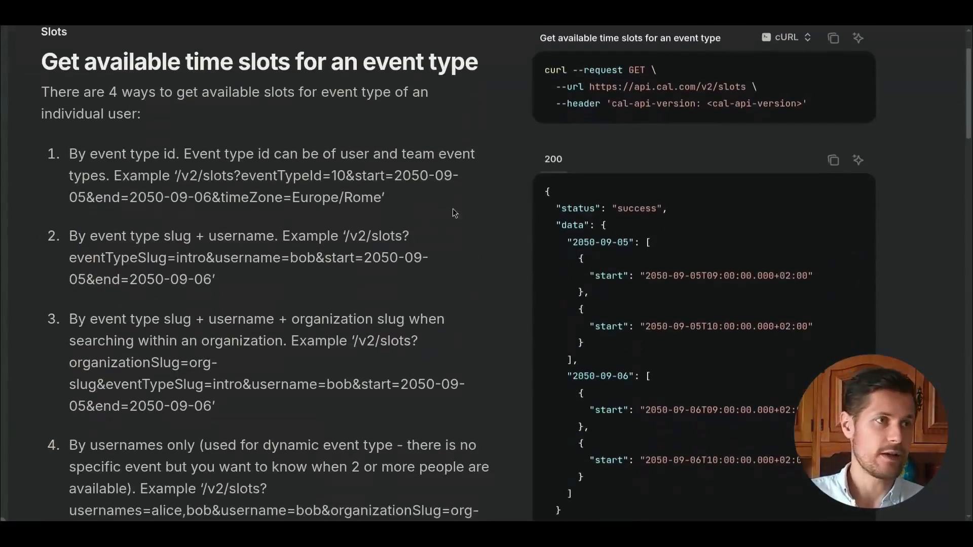
Append the ?eventTypeId= query parameter, copied from the documentation's event type id example, to the request URL.
{"action": "left_click_drag", "start_coordinate": [181, 154], "coordinate": [276, 154]}
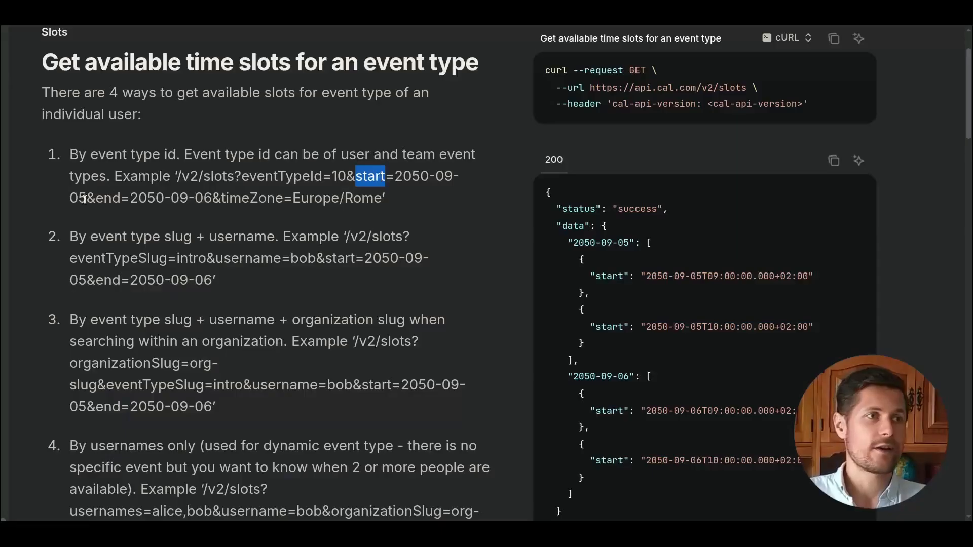
{"action": "left_click_drag", "start_coordinate": [96, 199], "coordinate": [121, 199]}
{"action": "left_click_drag", "start_coordinate": [221, 198], "coordinate": [371, 197]}
{"action": "left_click", "coordinate": [375, 198]}
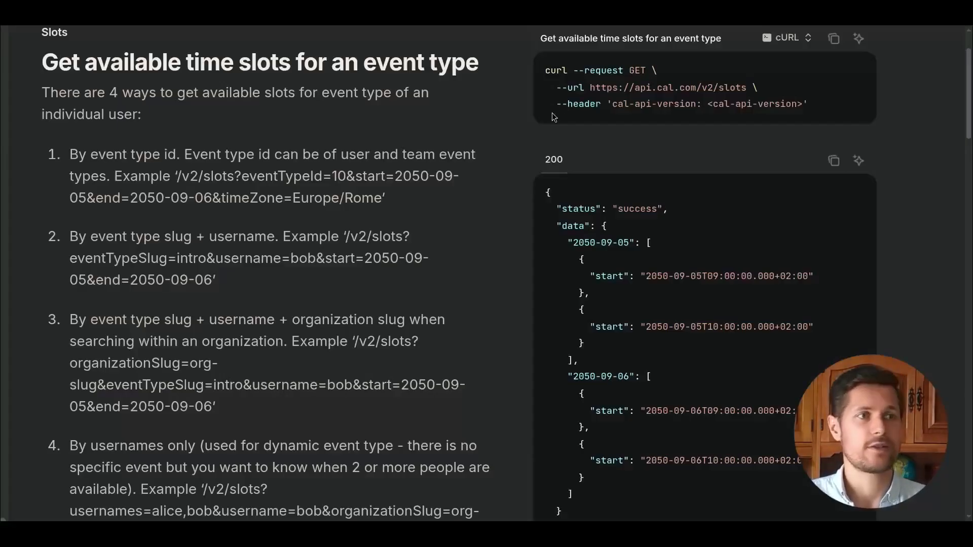
{"action": "left_click_drag", "start_coordinate": [242, 175], "coordinate": [332, 174]}
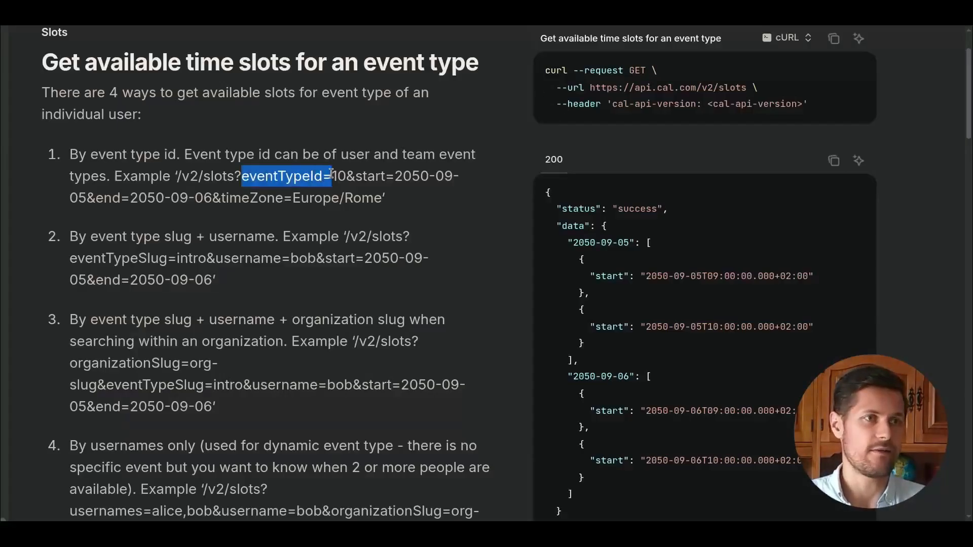
{"action": "left_click_drag", "start_coordinate": [234, 175], "coordinate": [332, 175]}
{"action": "key", "text": "ctrl+c"}
{"action": "left_click", "coordinate": [228, 27]}
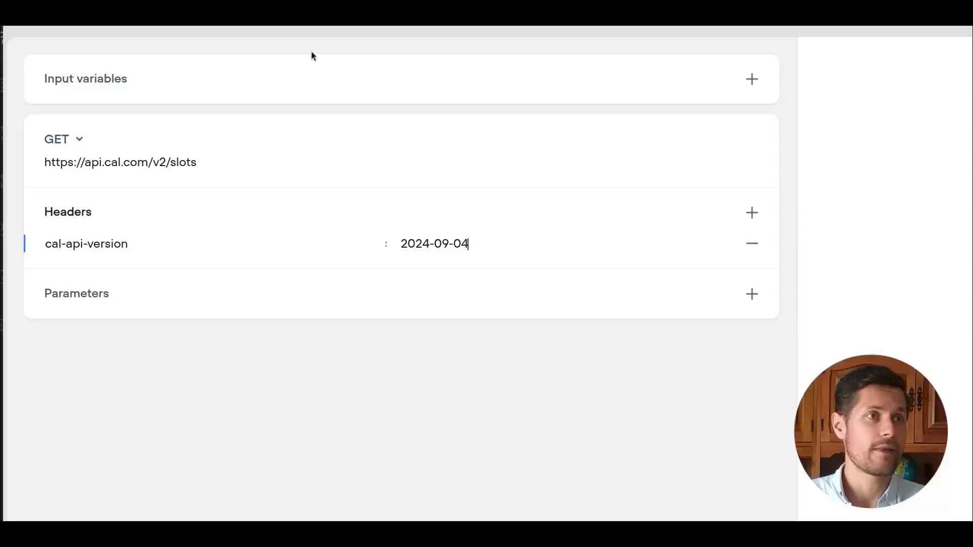
{"action": "left_click", "coordinate": [229, 161]}
{"action": "key", "text": "ctrl+v"}
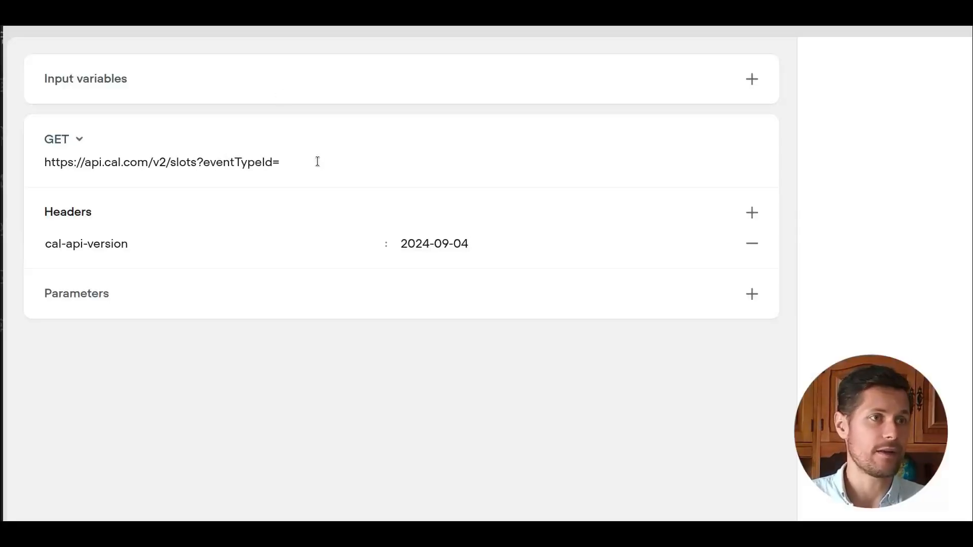
Append the 30 Min Meeting event type's ID 1598846 from cal.com to the request URL.
{"action": "left_click", "coordinate": [263, 26]}
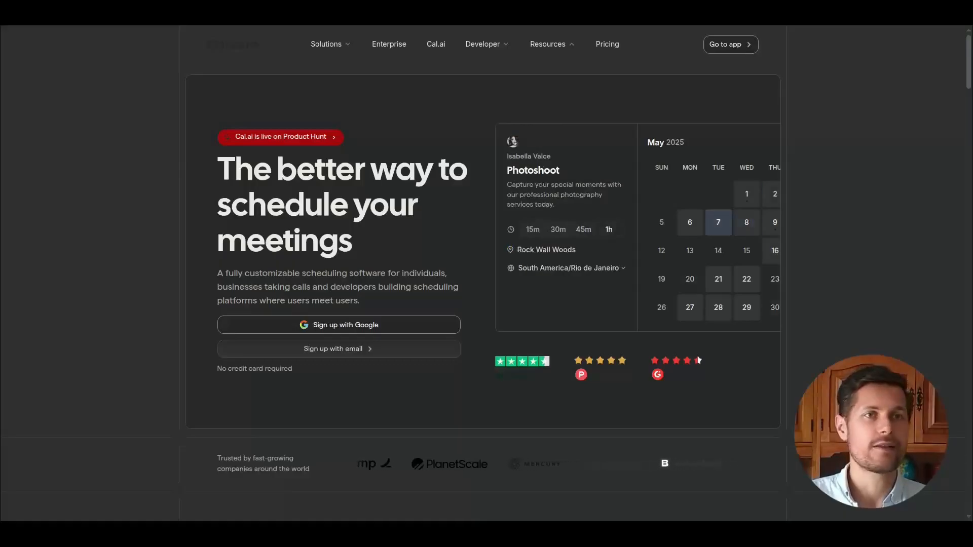
{"action": "left_click", "coordinate": [223, 26]}
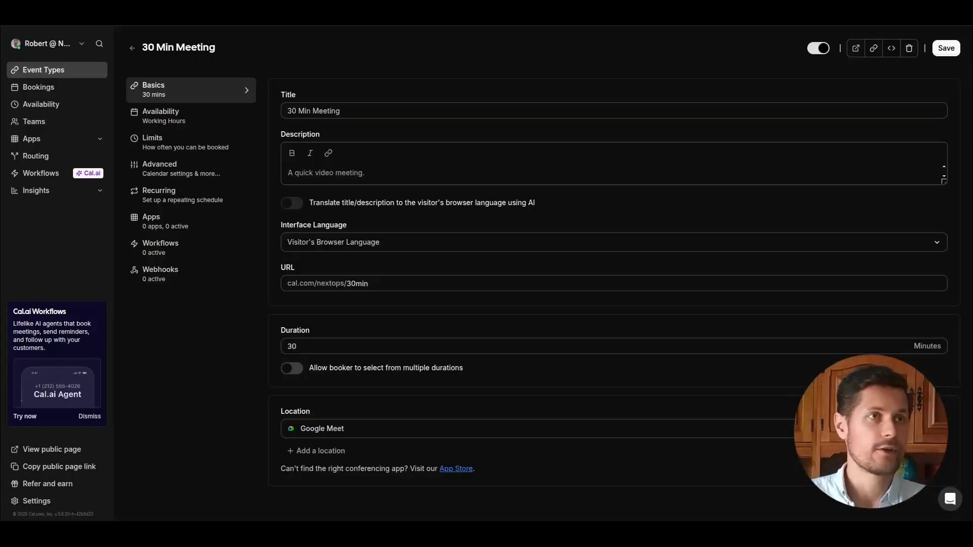
{"action": "left_click", "coordinate": [224, 27]}
{"action": "key", "text": "ctrl+v"}
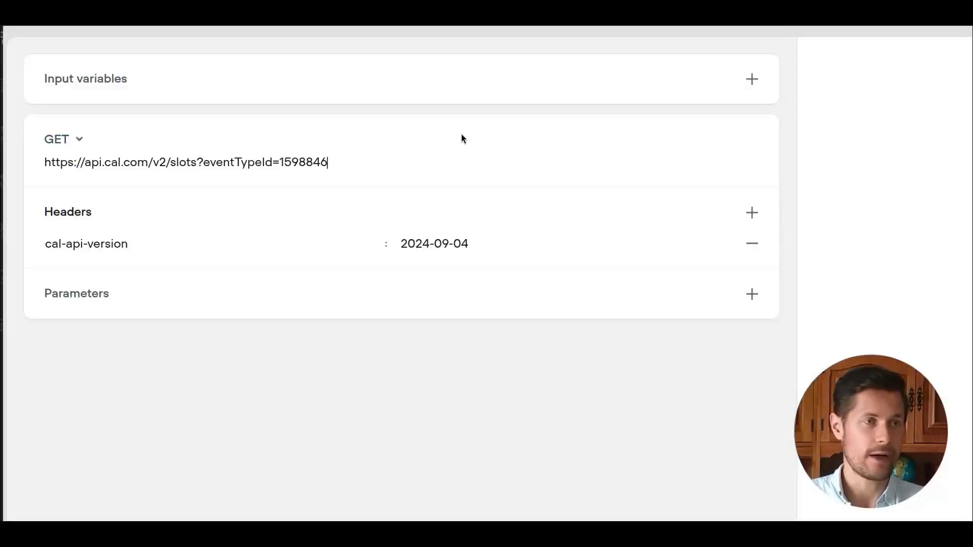
Append start, end and timeZone query parameters with XXXXX placeholder values to the request URL.
{"action": "type", "text": "&"}
{"action": "key", "text": "Left"}
{"action": "key", "text": "Right"}
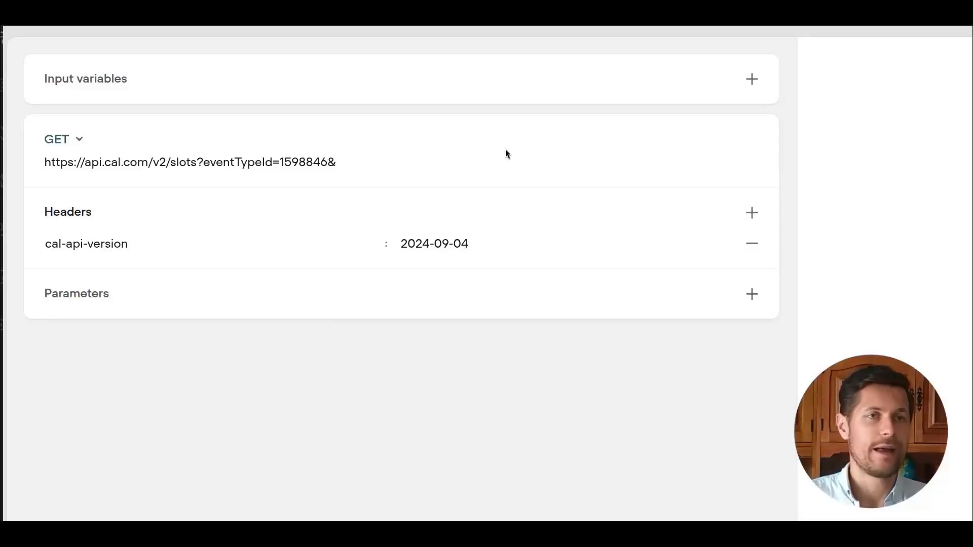
{"action": "type", "text": "start="}
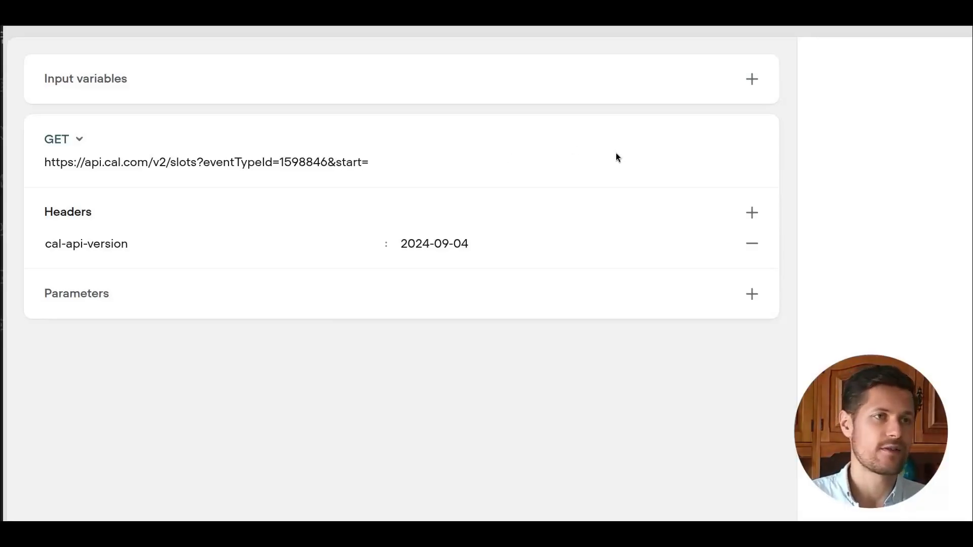
{"action": "type", "text": "X"}
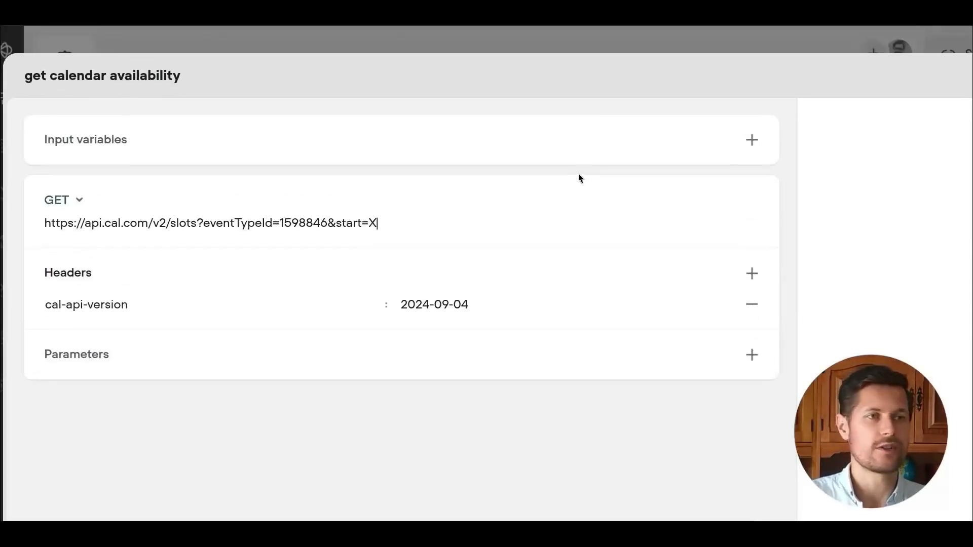
{"action": "type", "text": "XXXX&end="}
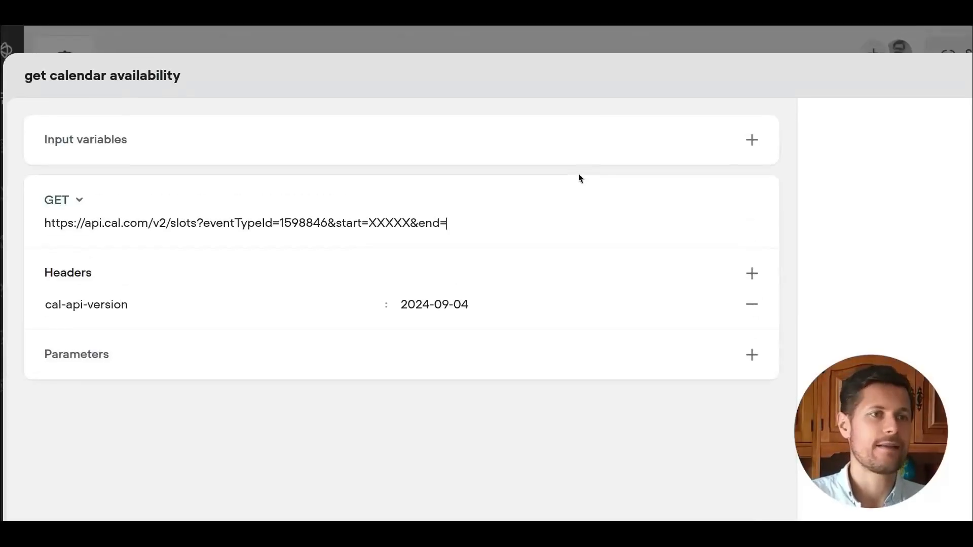
{"action": "type", "text": "XXXX&timeZone=&"}
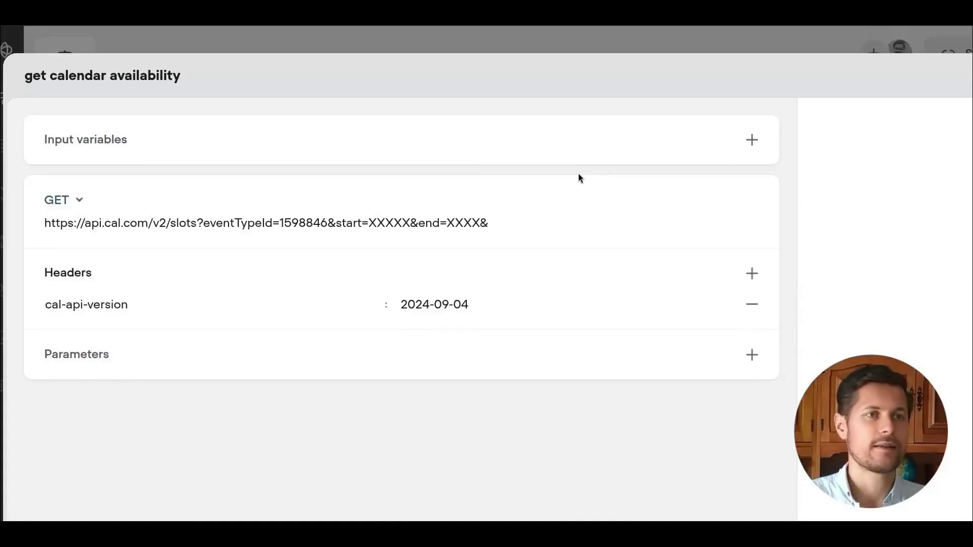
{"action": "key", "text": "BackSpace"}
{"action": "type", "text": "XXXXX"}
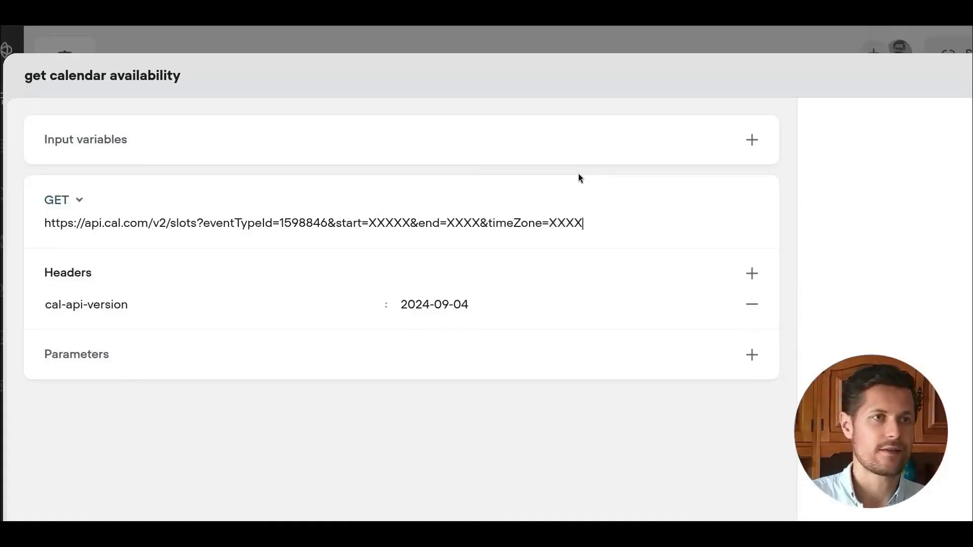
Compare the URL's placeholder parameters with the start, end and timeZone values in the documentation example.
{"action": "double_click", "coordinate": [571, 222]}
{"action": "double_click", "coordinate": [473, 222]}
{"action": "double_click", "coordinate": [403, 223]}
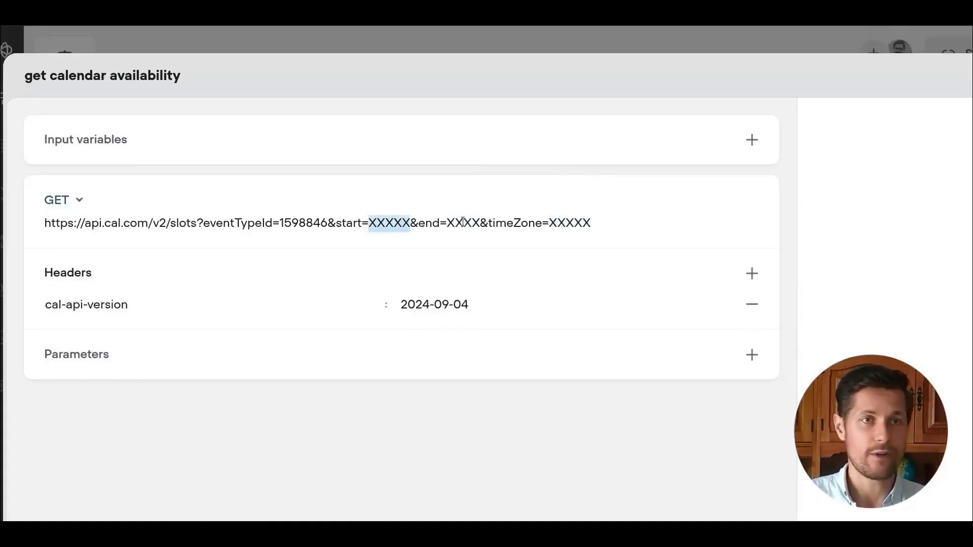
{"action": "left_click", "coordinate": [610, 219]}
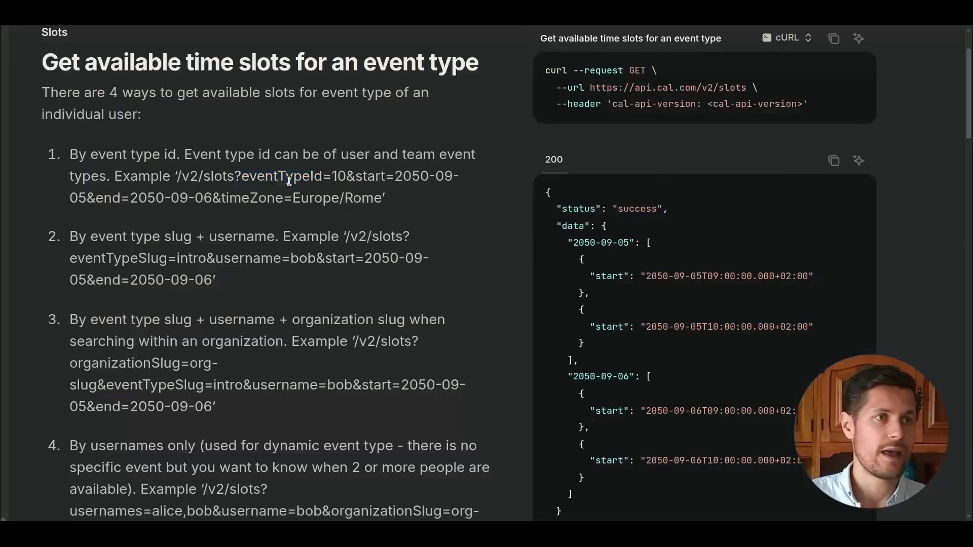
{"action": "double_click", "coordinate": [282, 176]}
{"action": "double_click", "coordinate": [369, 176]}
{"action": "left_click", "coordinate": [103, 215]}
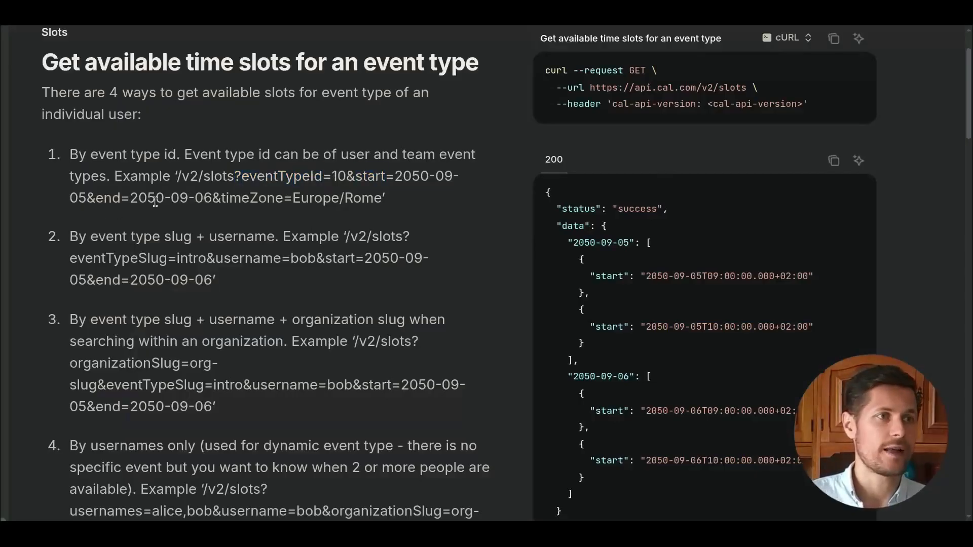
{"action": "double_click", "coordinate": [247, 197]}
{"action": "left_click", "coordinate": [313, 186]}
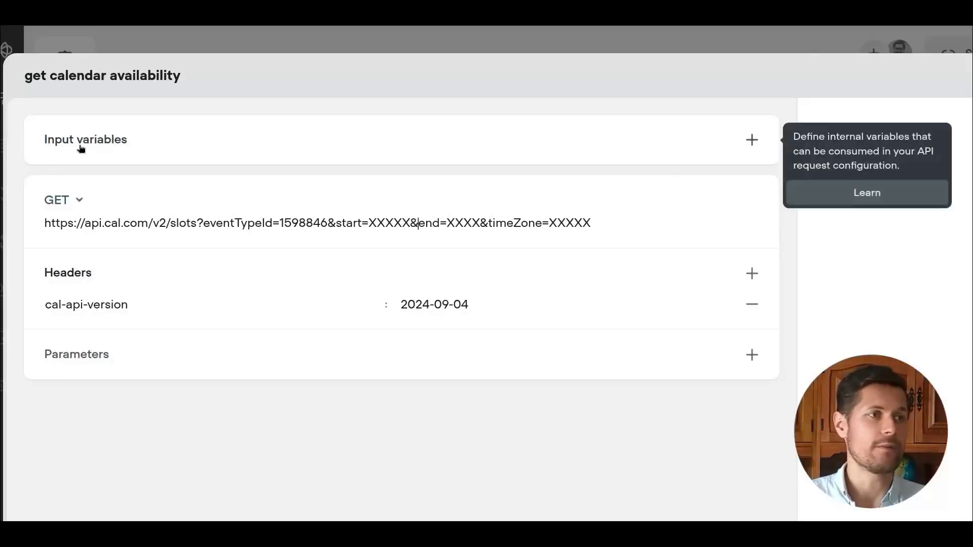
Add an input variable named startAndEndDay, described as the day on which the client is available in ISO format.
{"action": "left_click", "coordinate": [752, 141]}
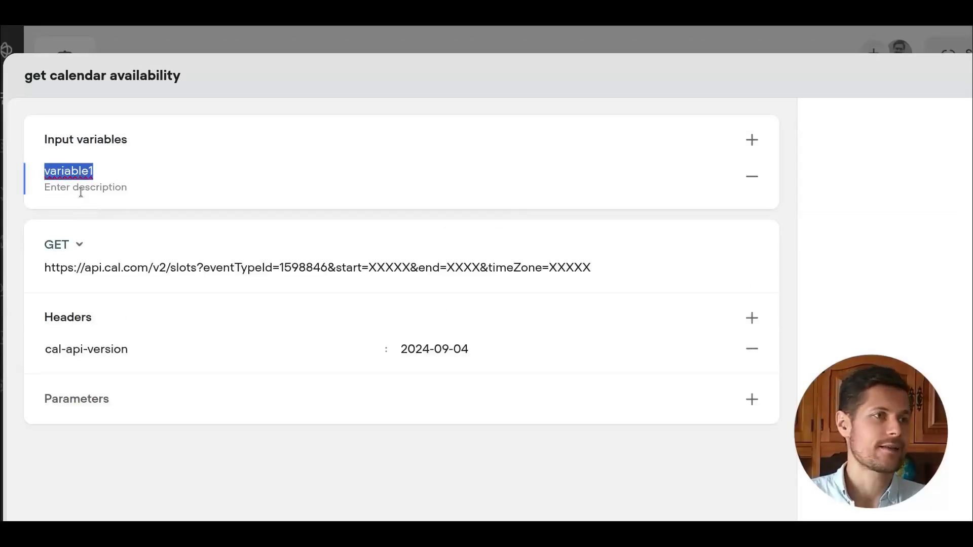
{"action": "type", "text": "start"}
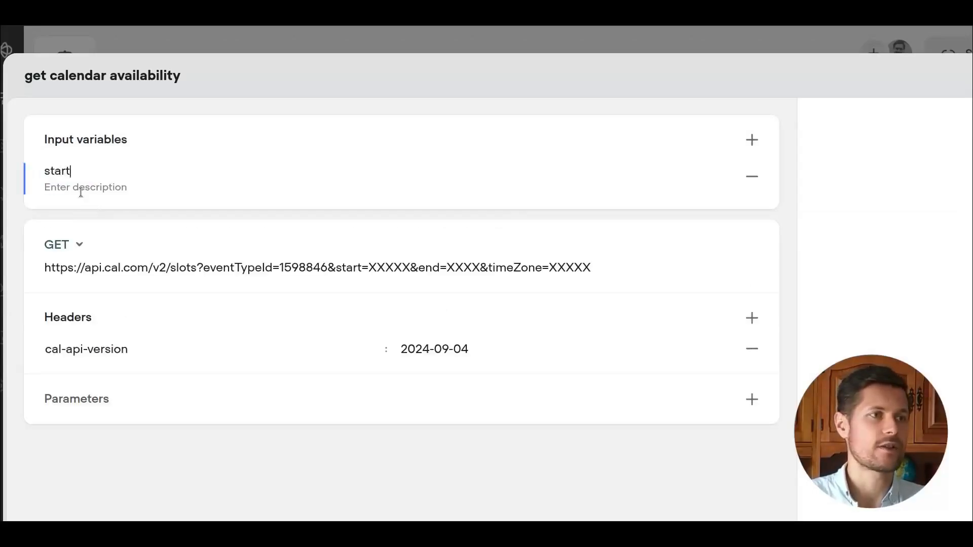
{"action": "type", "text": "AndEndDay"}
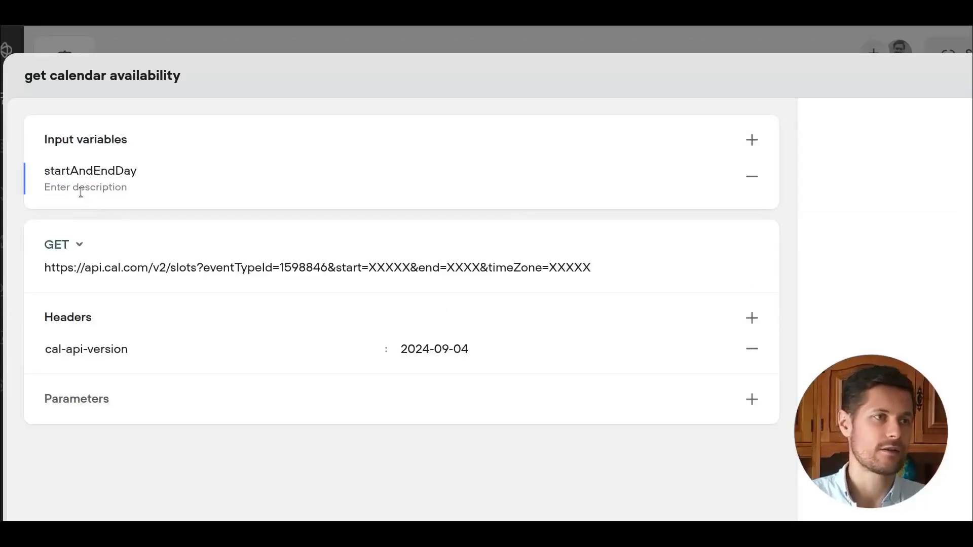
{"action": "left_click", "coordinate": [112, 190]}
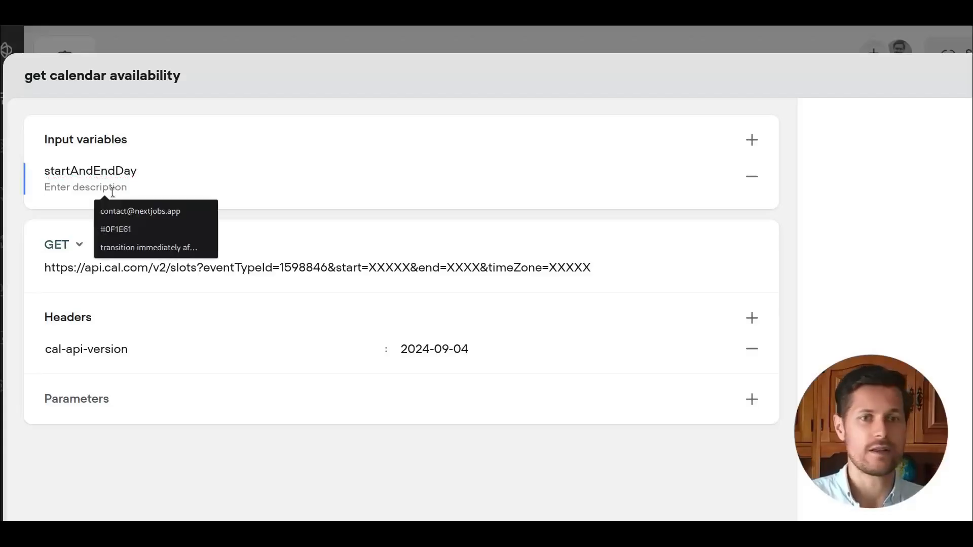
{"action": "type", "text": "the day on which"}
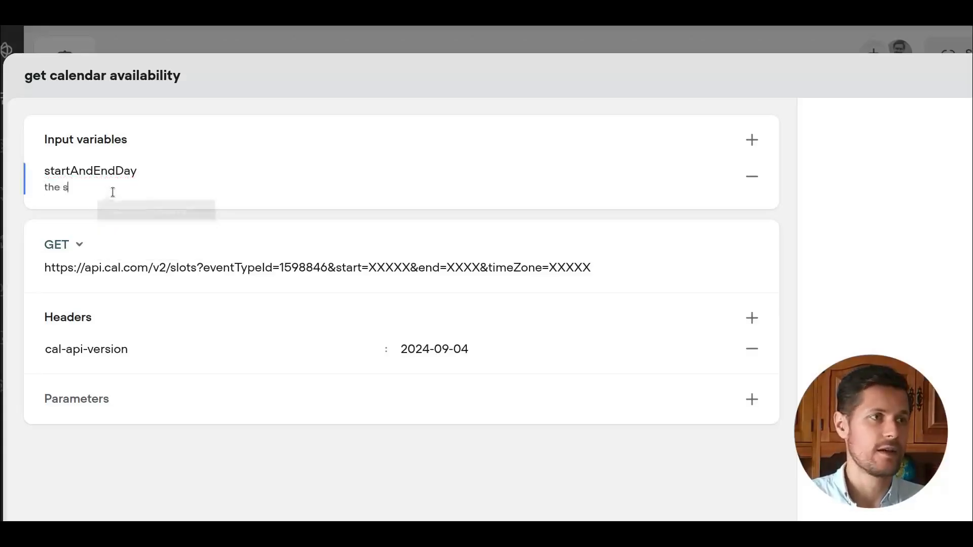
{"action": "type", "text": " the "}
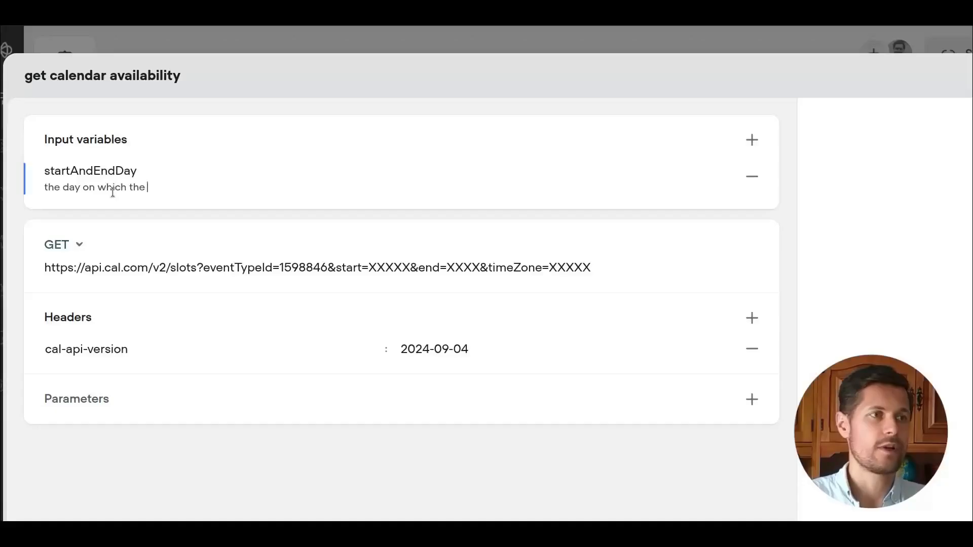
{"action": "type", "text": "client is available"}
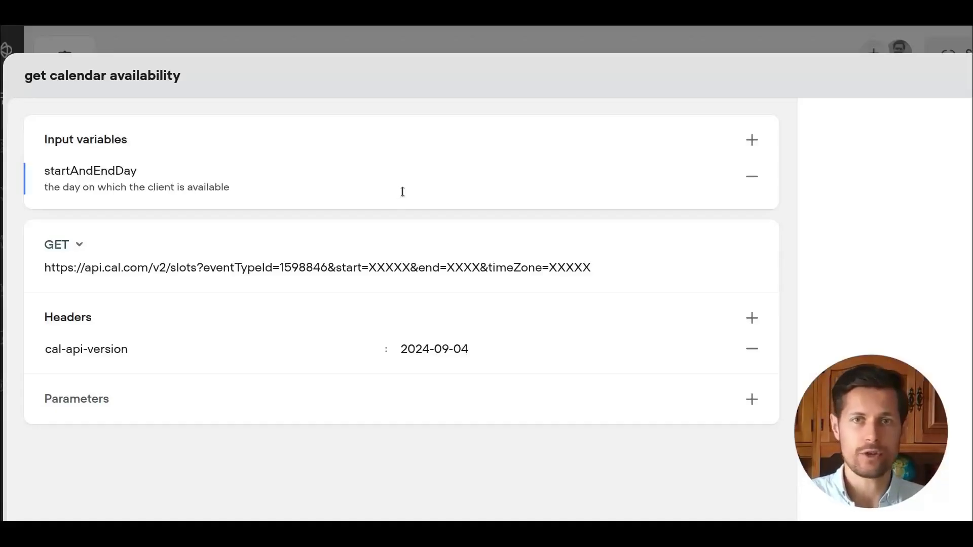
{"action": "type", "text": " in ISO format"}
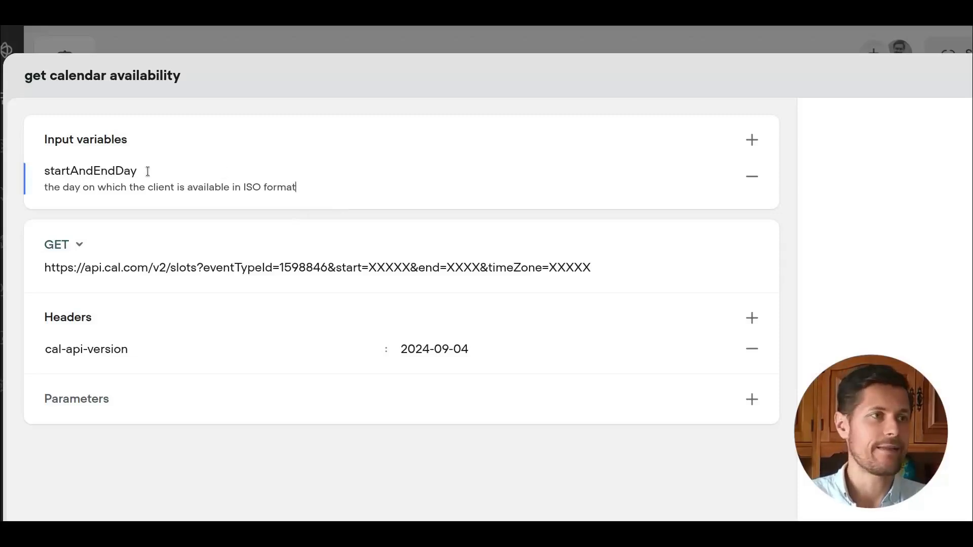
Replace the start and end placeholders in the request URL with the startAndEndDay input variable.
{"action": "left_click_drag", "start_coordinate": [138, 171], "coordinate": [69, 170]}
{"action": "left_click", "coordinate": [39, 174]}
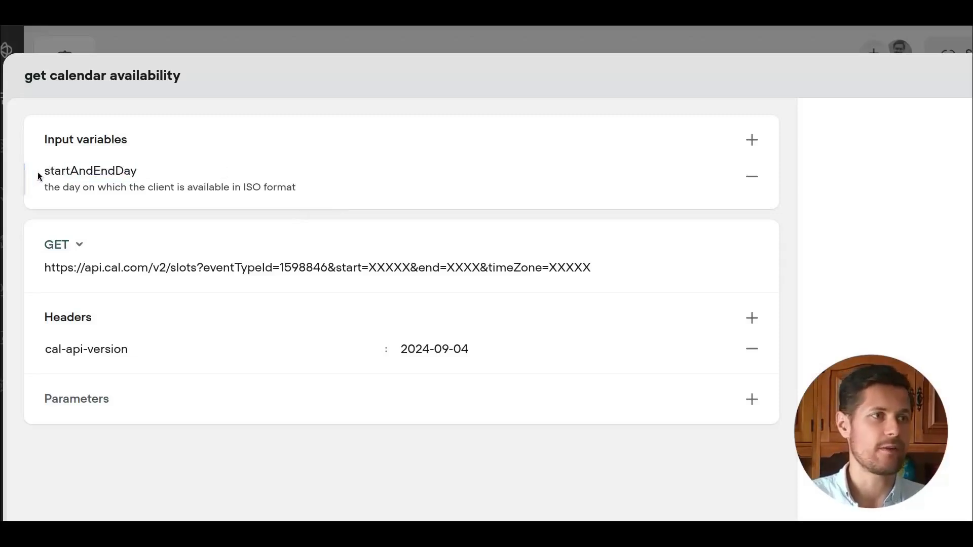
{"action": "left_click_drag", "start_coordinate": [368, 267], "coordinate": [410, 268]}
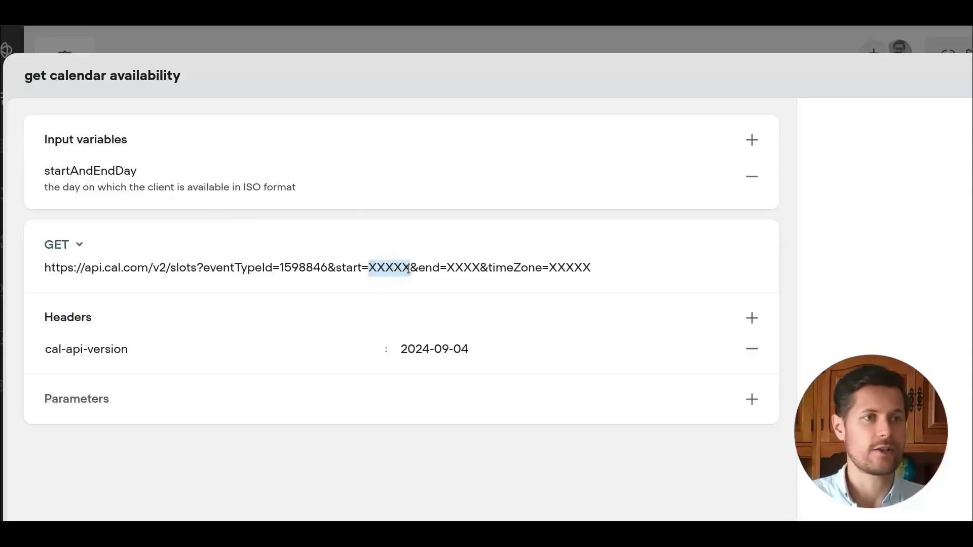
{"action": "type", "text": "{"}
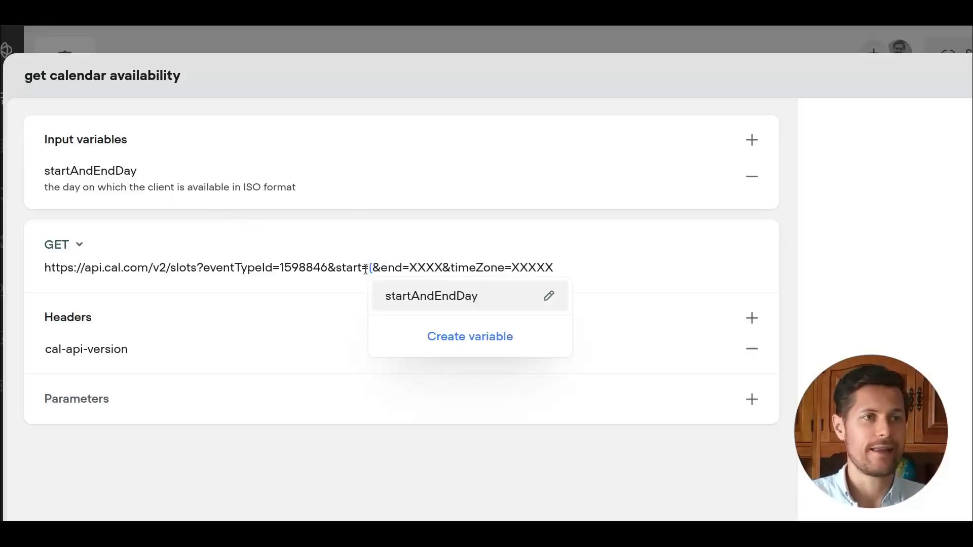
{"action": "type", "text": "aoeuoeauoeu"}
{"action": "key", "text": "BackSpace"}
{"action": "key", "text": "BackSpace"}
{"action": "key", "text": "BackSpace"}
{"action": "key", "text": "BackSpace"}
{"action": "key", "text": "BackSpace"}
{"action": "key", "text": "BackSpace"}
{"action": "key", "text": "BackSpace"}
{"action": "key", "text": "BackSpace"}
{"action": "key", "text": "BackSpace"}
{"action": "key", "text": "BackSpace"}
{"action": "key", "text": "BackSpace"}
{"action": "key", "text": "BackSpace"}
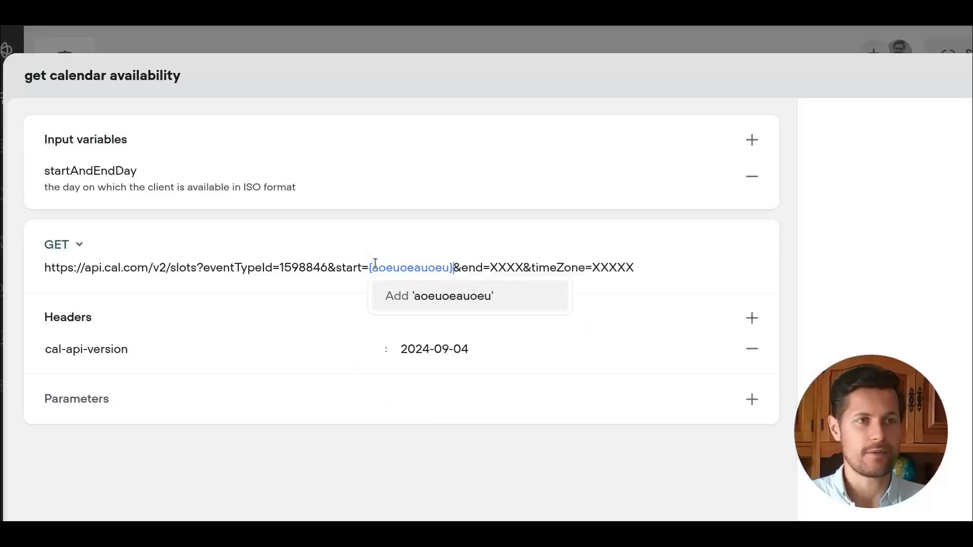
{"action": "type", "text": "{"}
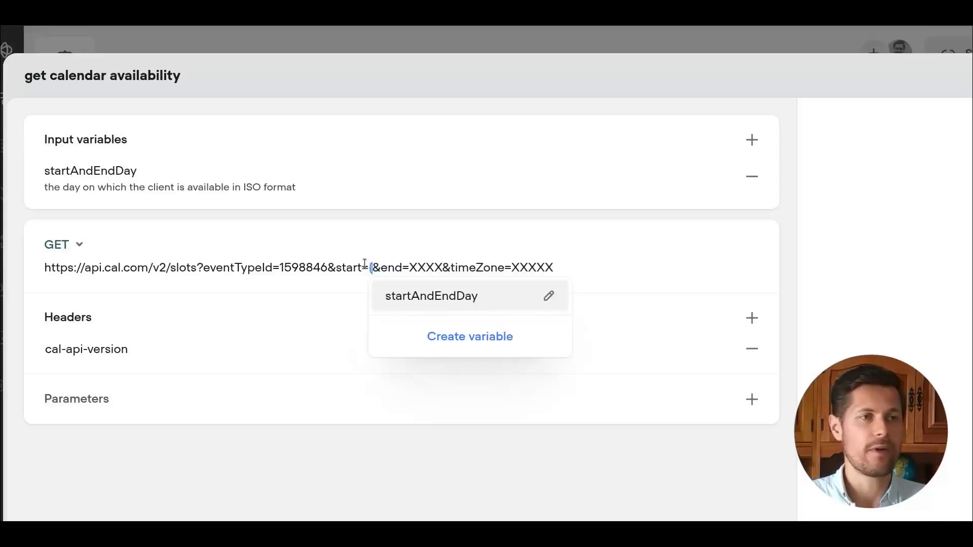
{"action": "left_click", "coordinate": [438, 304]}
{"action": "left_click_drag", "start_coordinate": [507, 269], "coordinate": [540, 272]}
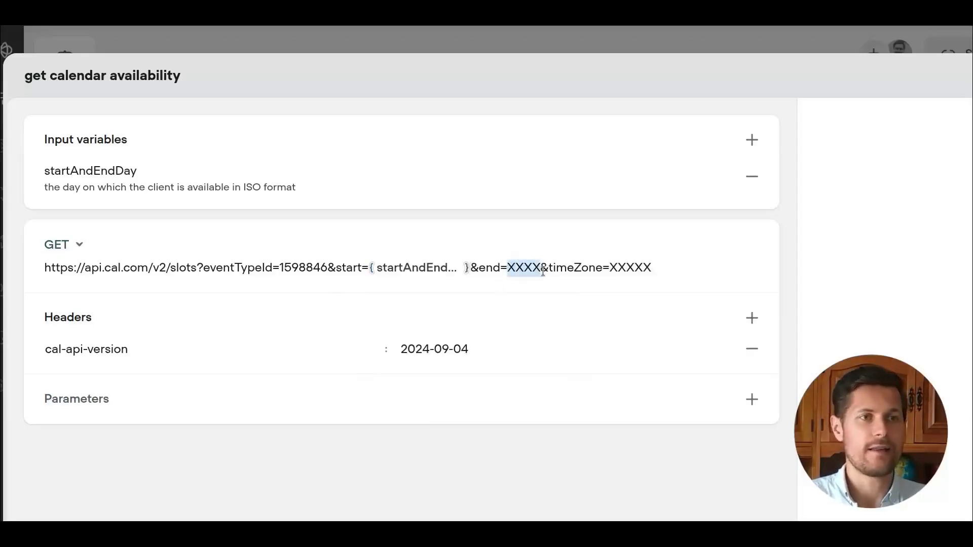
{"action": "key", "text": "ctrl+v"}
Add an input variable named timeZone, described as the client's stated time zone, inferred from their location if they give none.
{"action": "left_click_drag", "start_coordinate": [687, 269], "coordinate": [712, 268]}
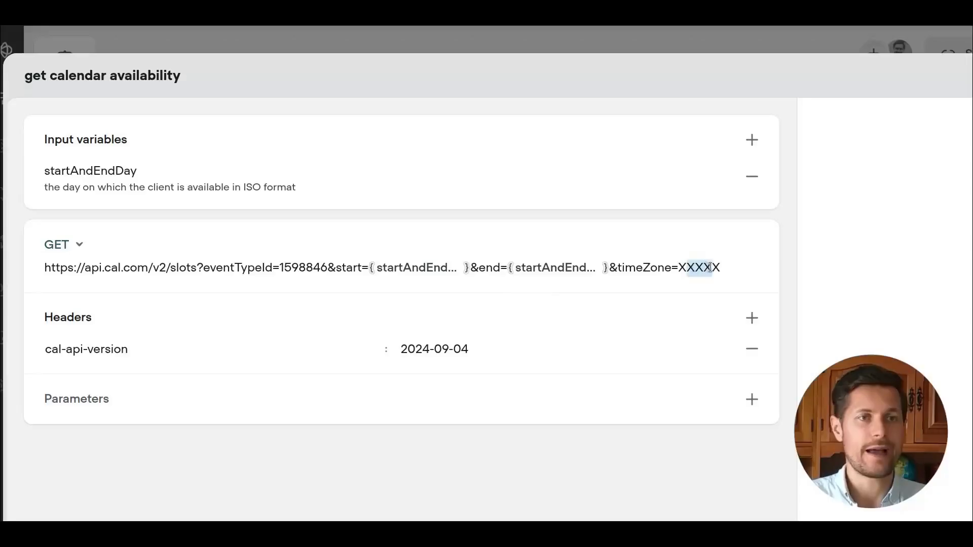
{"action": "left_click", "coordinate": [752, 140]}
{"action": "type", "text": "timeZone"}
{"action": "key", "text": "Tab"}
{"action": "type", "text": "the time zone th"}
{"action": "type", "text": "at the client has said they're in."}
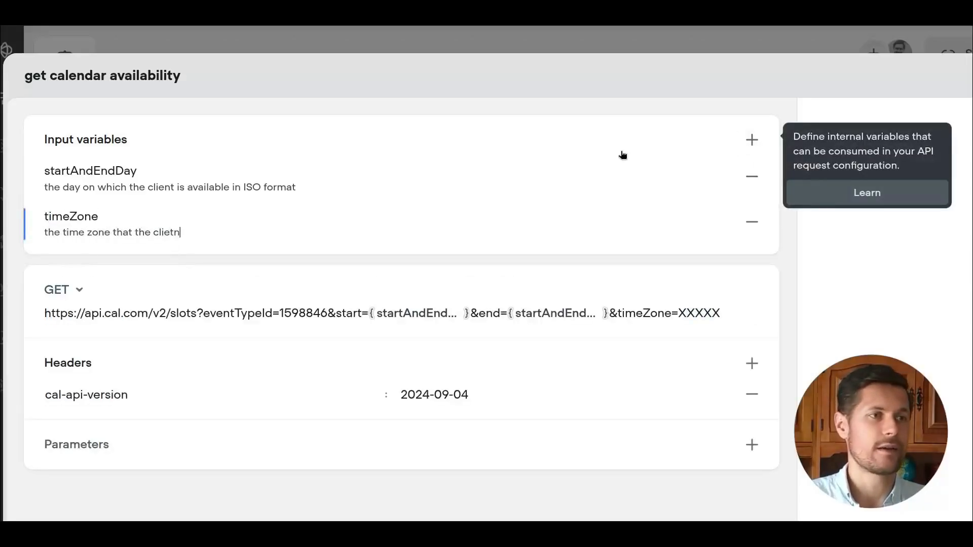
{"action": "type", "text": "if they don't specify a time zone and tell their location instead, infer the time zone from their geographical location."}
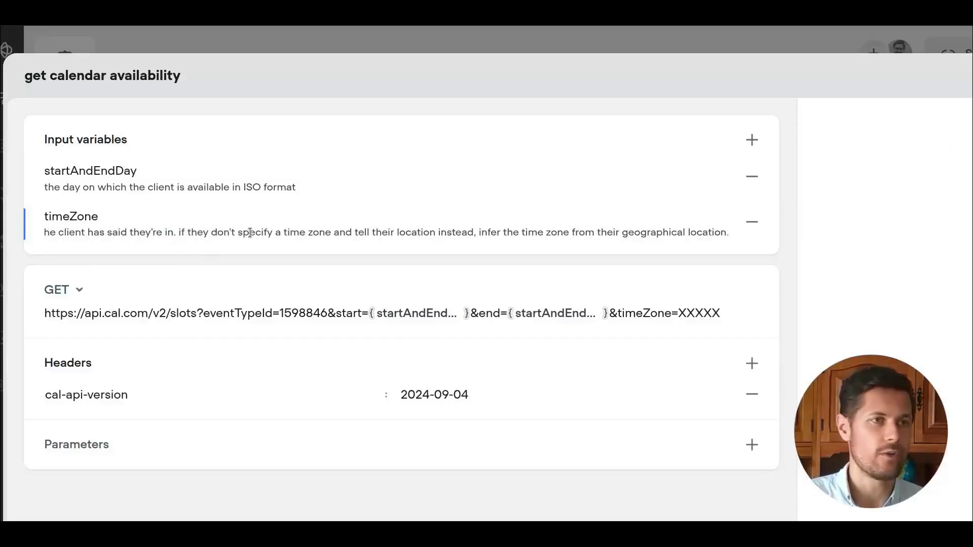
{"action": "left_click", "coordinate": [274, 232]}
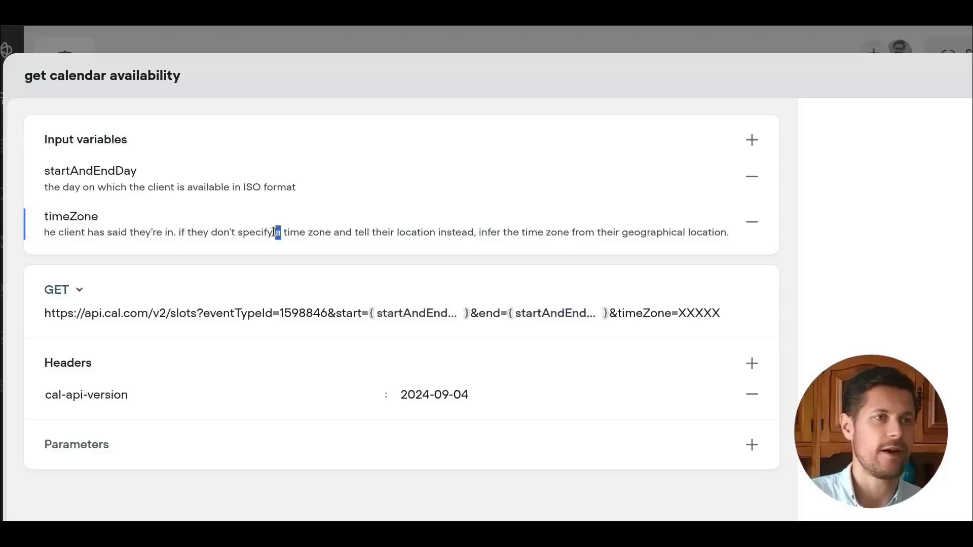
{"action": "triple_click", "coordinate": [424, 231]}
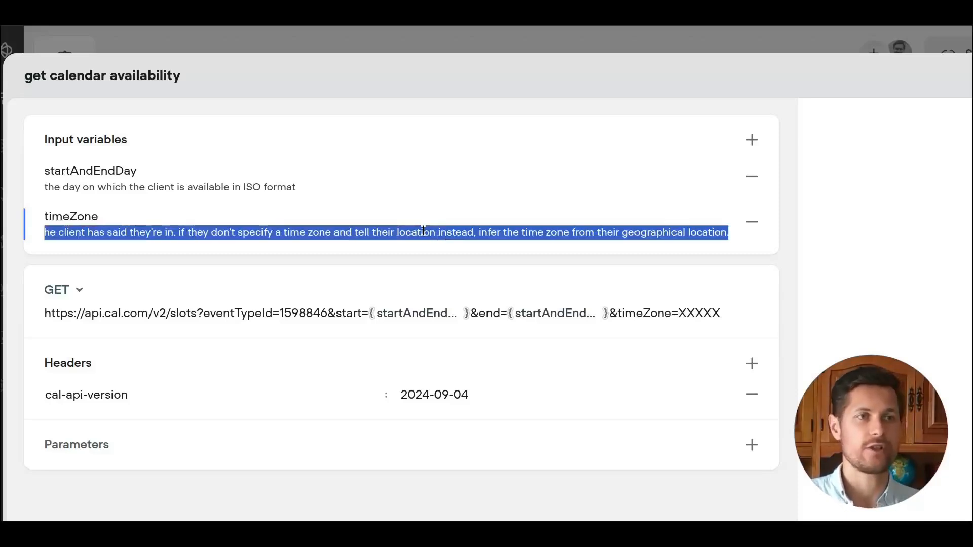
{"action": "left_click", "coordinate": [570, 233]}
Replace the timeZone placeholder in the request URL with the timeZone variable.
{"action": "left_click_drag", "start_coordinate": [678, 312], "coordinate": [715, 314]}
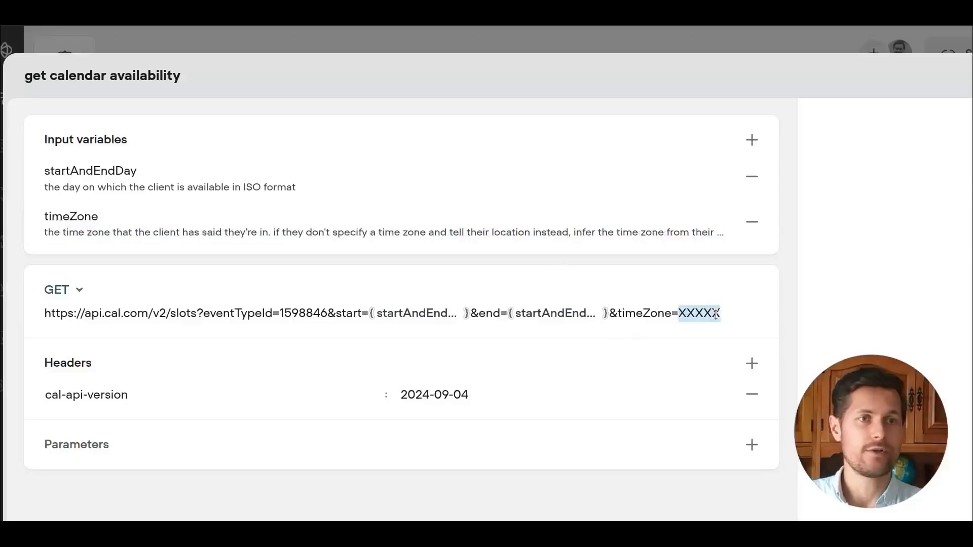
{"action": "type", "text": "{{"}
{"action": "left_click", "coordinate": [706, 375]}
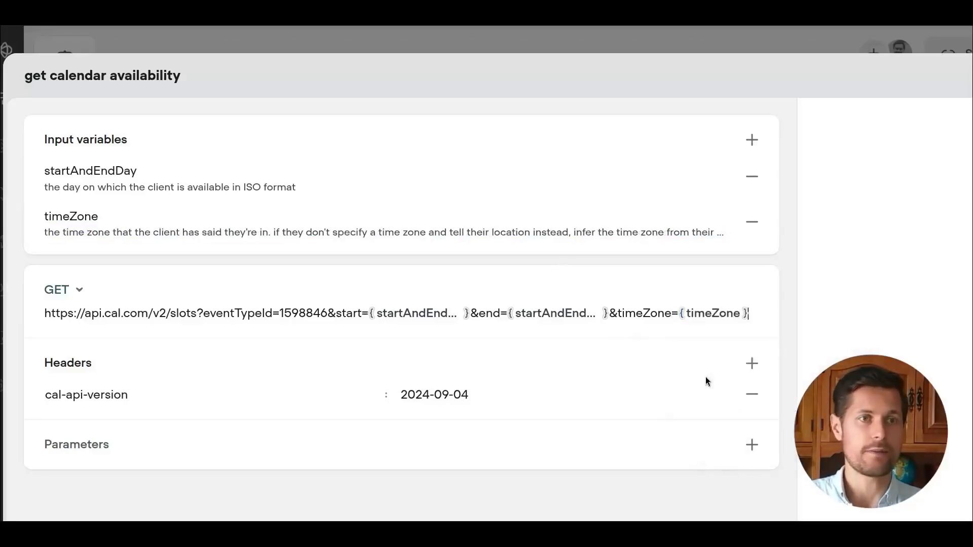
Extend the timeZone description with "(in international format, like Region/City)" after "the time zone".
{"action": "scroll", "coordinate": [681, 372], "scroll_direction": "down", "scroll_amount": 1}
{"action": "left_click", "coordinate": [268, 170]}
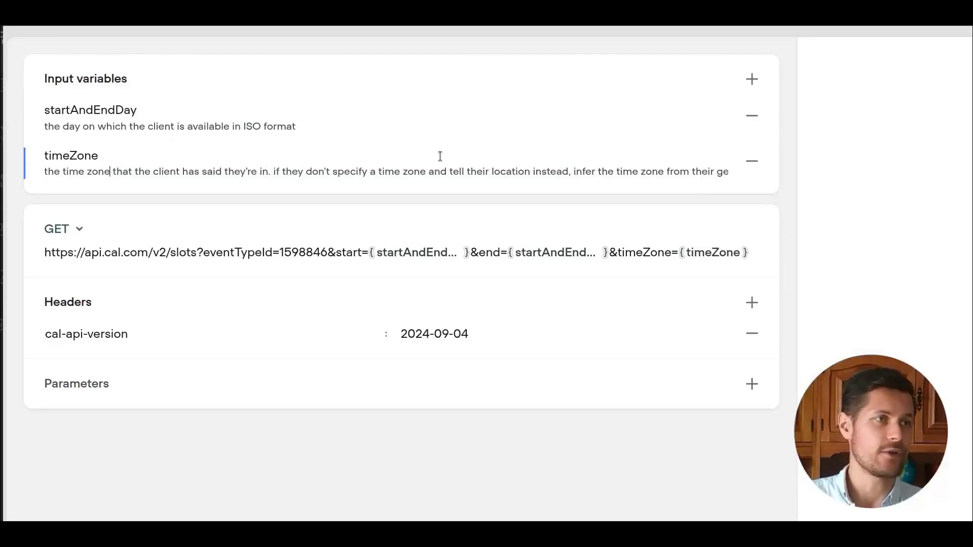
{"action": "type", "text": "(in internation"}
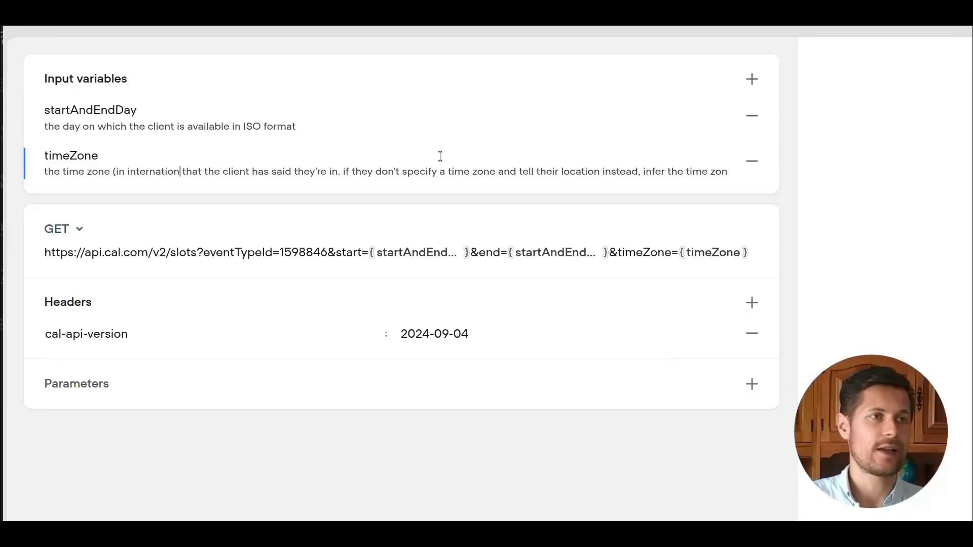
{"action": "type", "text": "al format)"}
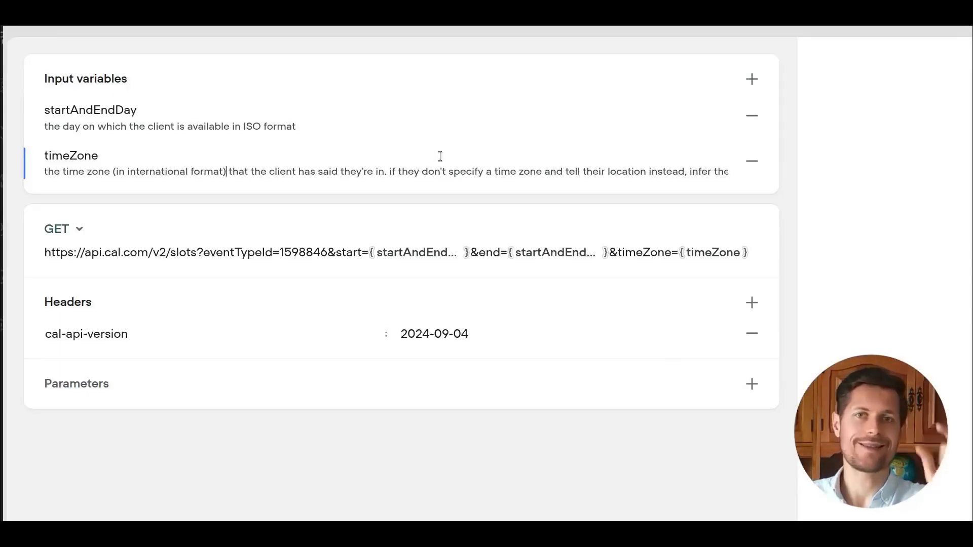
{"action": "type", "text": ", like Region/City"}
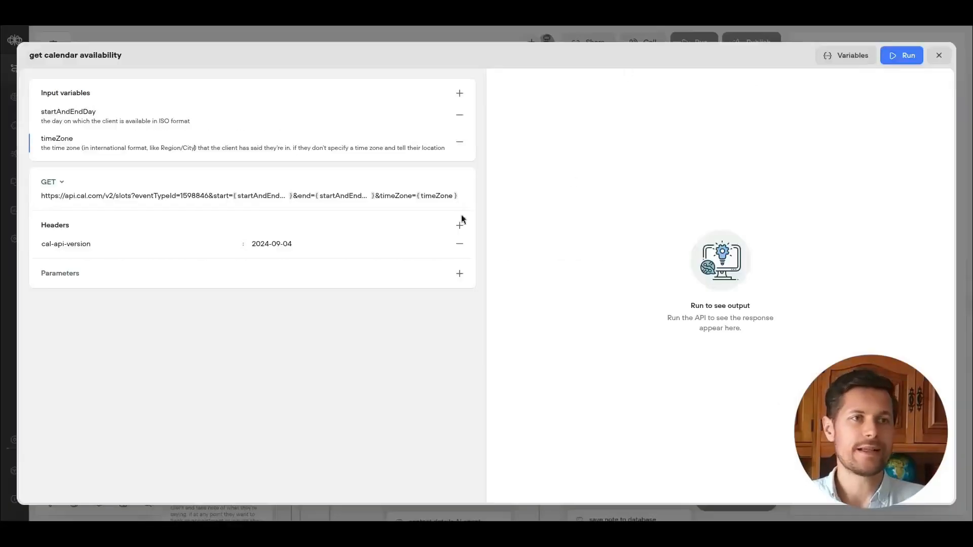
Run a test request with startAndEndDay 2025-09-16 and timeZone Europe/Berlin.
{"action": "left_click", "coordinate": [883, 63]}
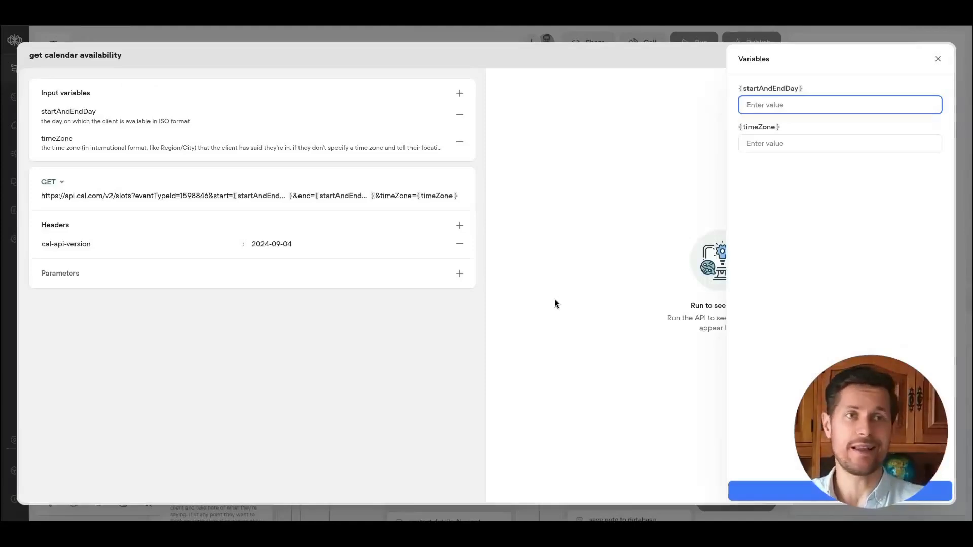
{"action": "left_click", "coordinate": [772, 103]}
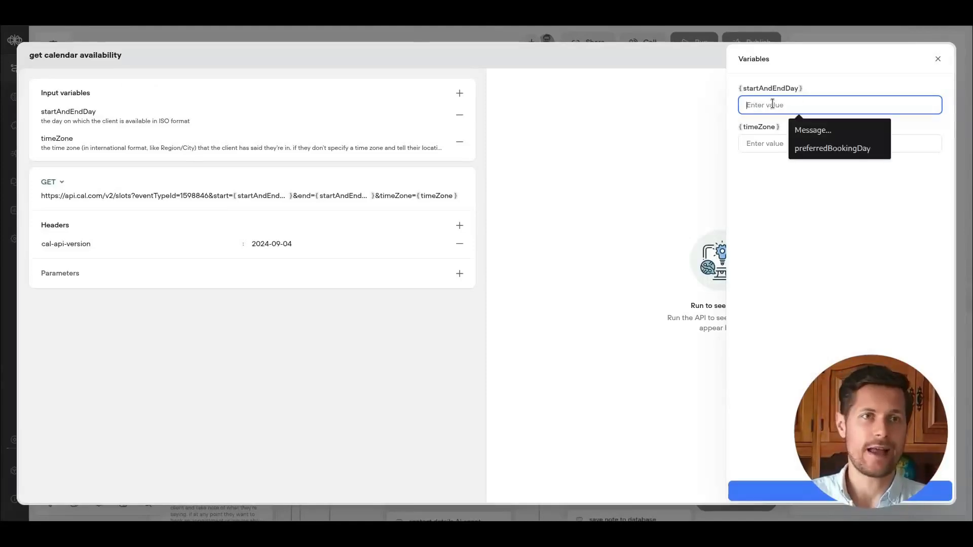
{"action": "type", "text": "2025-09-16"}
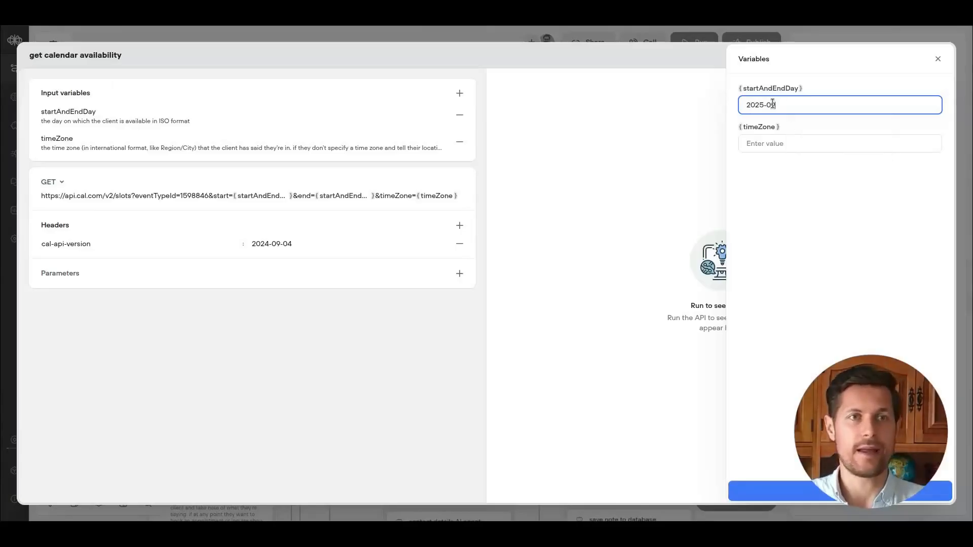
{"action": "left_click", "coordinate": [760, 142]}
{"action": "type", "text": "Europe/"}
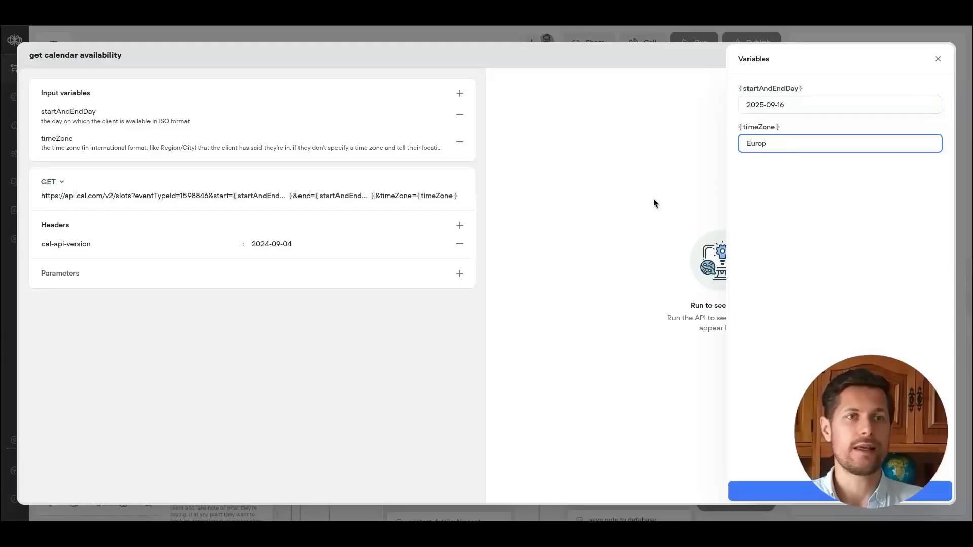
{"action": "type", "text": "Berlin"}
{"action": "left_click", "coordinate": [790, 490]}
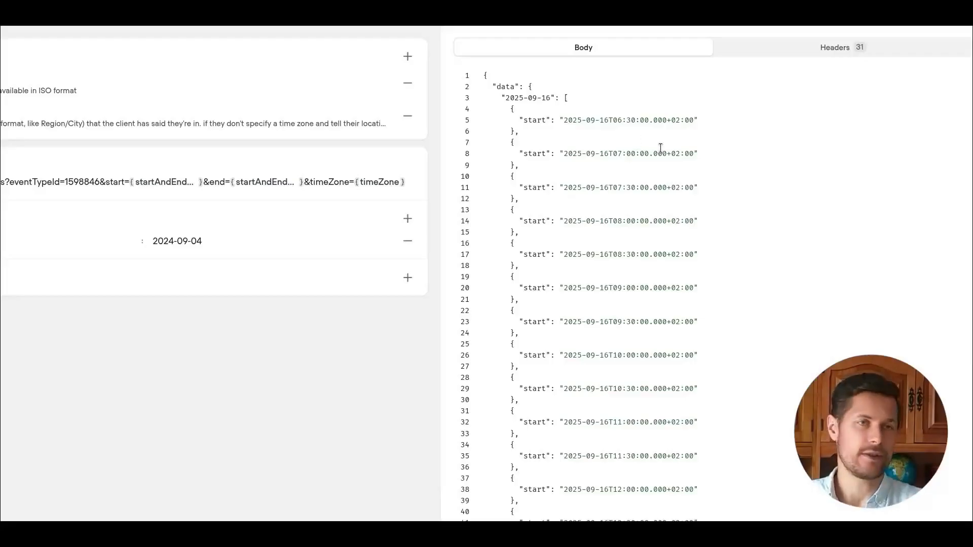
Rerun the test with timeZone America/New_York and examine the returned slot start times.
{"action": "left_click_drag", "start_coordinate": [563, 120], "coordinate": [643, 119]}
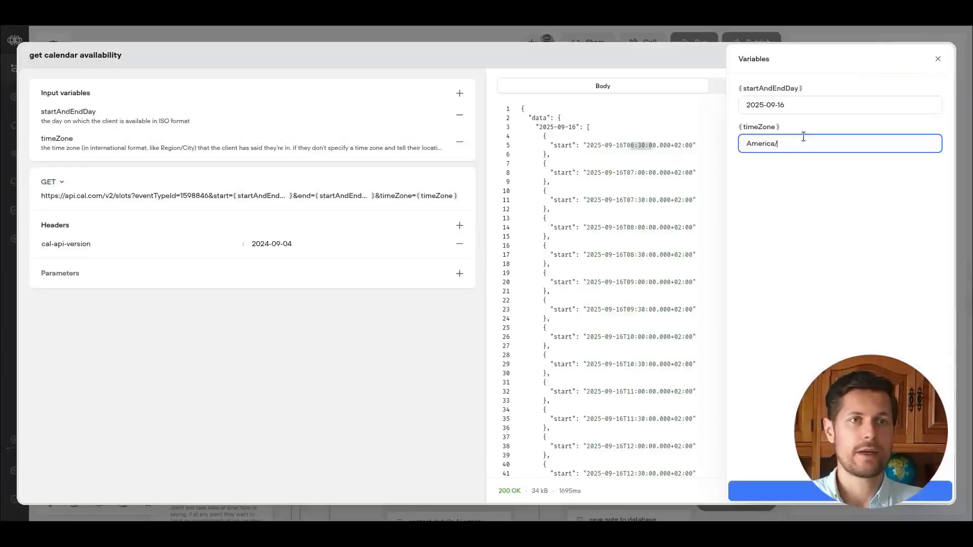
{"action": "type", "text": "_Yoark"}
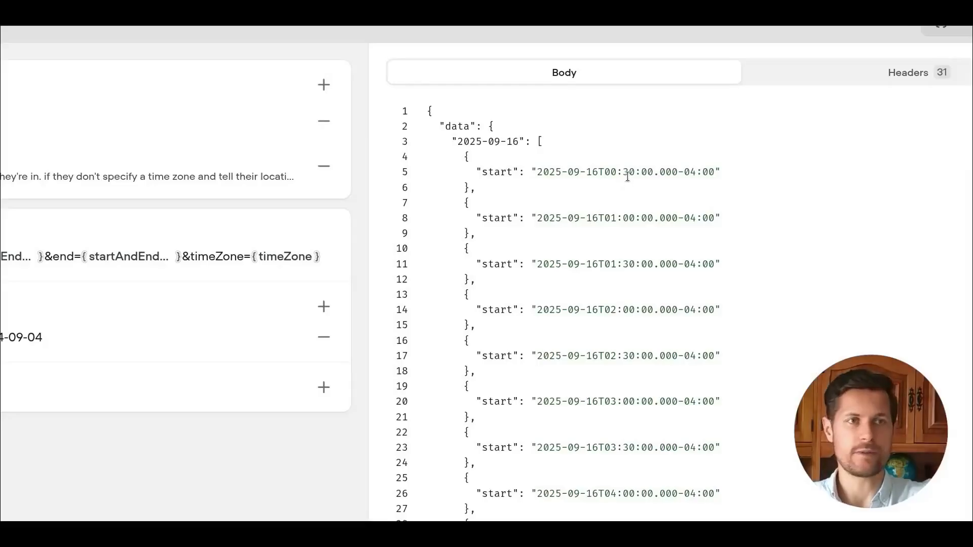
{"action": "left_click_drag", "start_coordinate": [634, 174], "coordinate": [658, 174]}
{"action": "left_click", "coordinate": [604, 173]}
{"action": "left_click", "coordinate": [658, 174]}
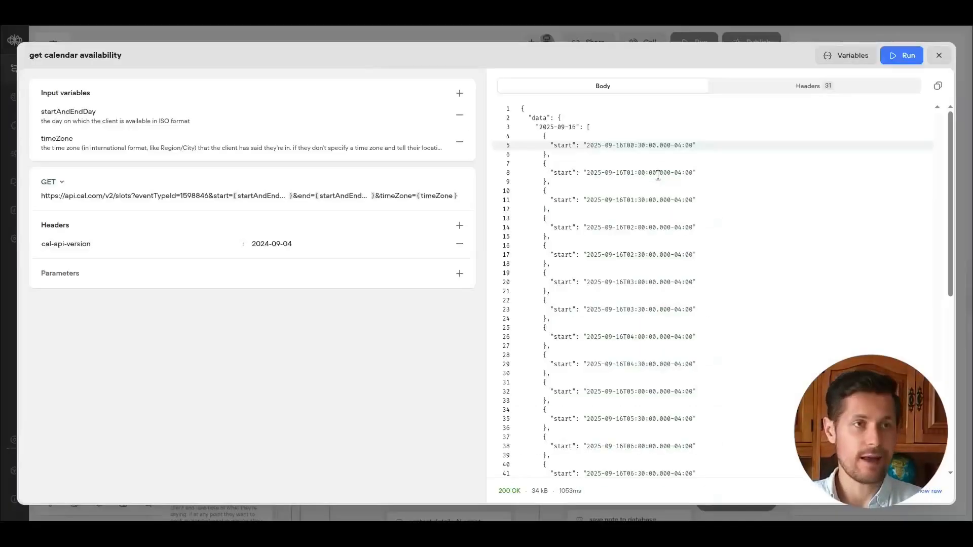
{"action": "left_click", "coordinate": [639, 252]}
{"action": "left_click_drag", "start_coordinate": [604, 173], "coordinate": [698, 171]}
{"action": "left_click_drag", "start_coordinate": [698, 171], "coordinate": [587, 173]}
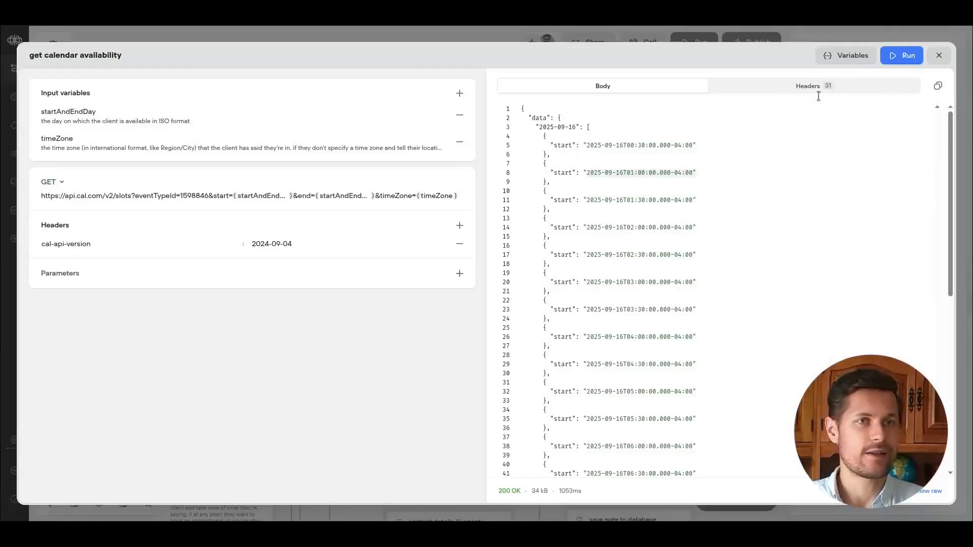
Add an instruction to ask clients unsure of their time zone for their city or nearest large city and infer it.
{"action": "left_click", "coordinate": [939, 56]}
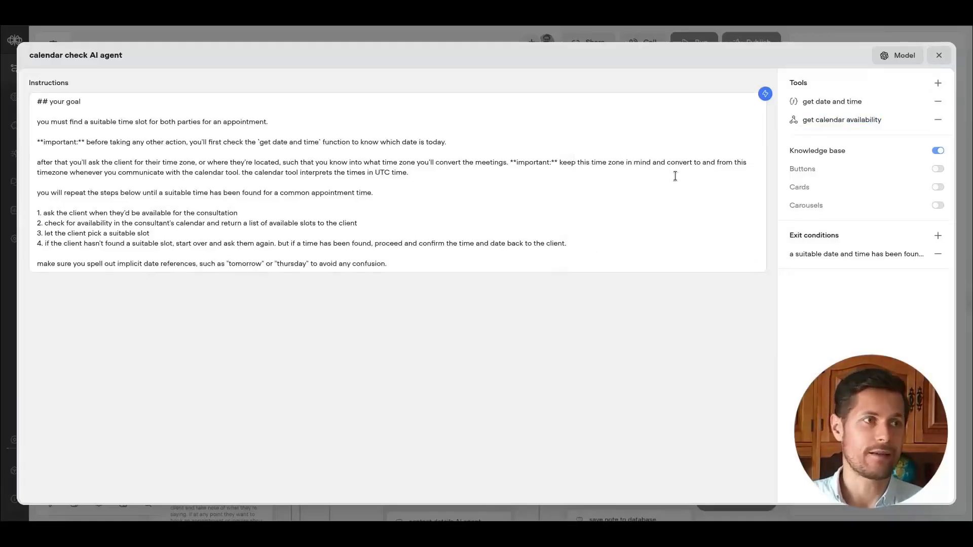
{"action": "left_click", "coordinate": [156, 162]}
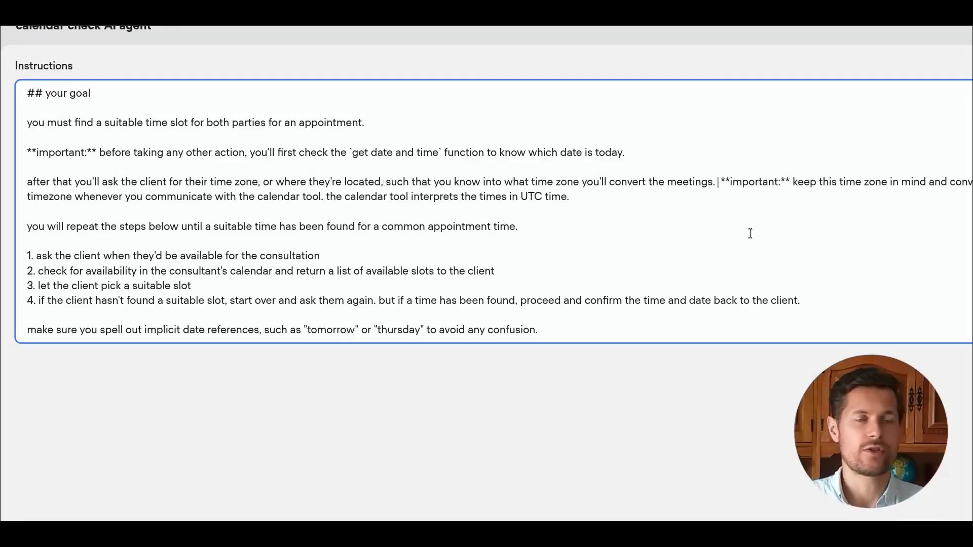
{"action": "type", "text": "if the client doesn't kn"}
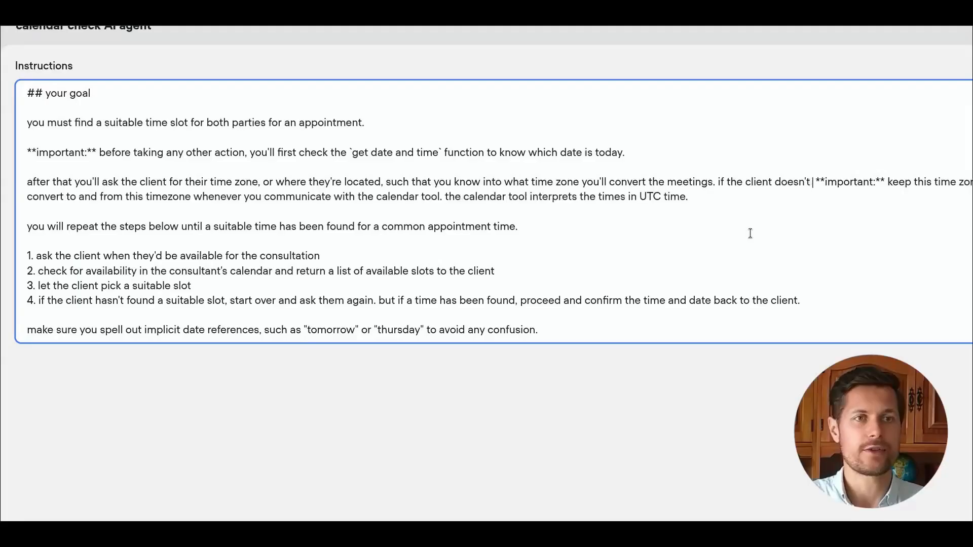
{"action": "type", "text": "ow their time zone, ask for their"}
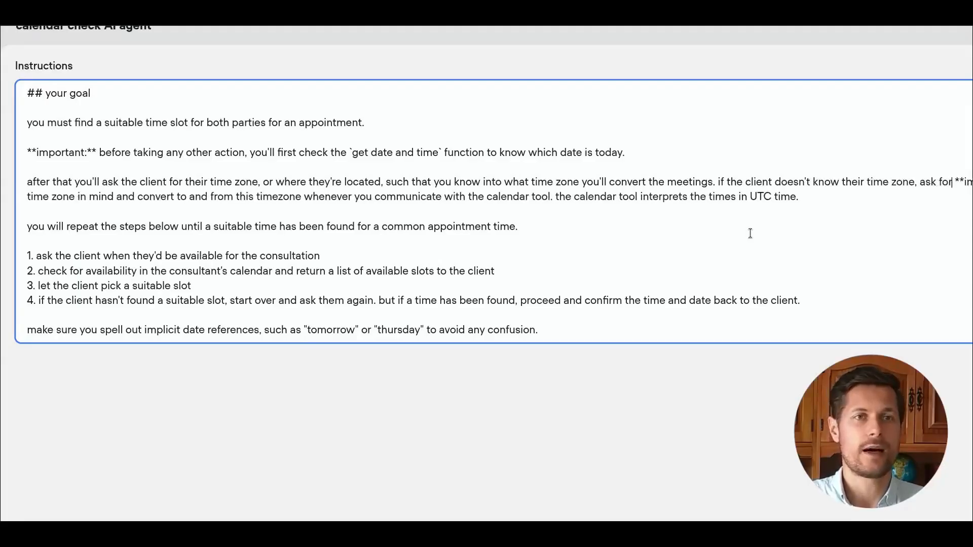
{"action": "type", "text": " city or closest"}
{"action": "type", "text": " largest city in their coun"}
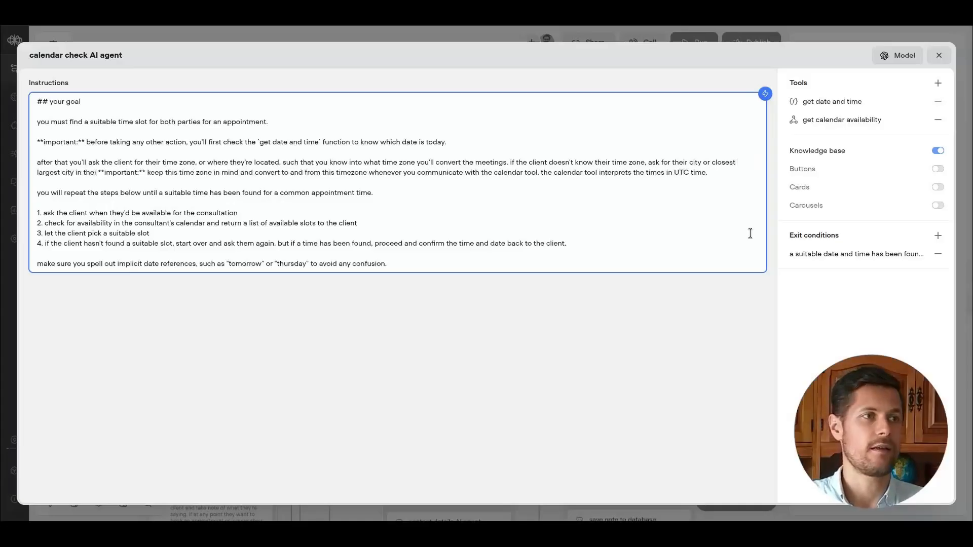
{"action": "type", "text": "try and infer the time zone from that. you'll use this time zone to query the calendar availability."}
{"action": "left_click", "coordinate": [938, 56]}
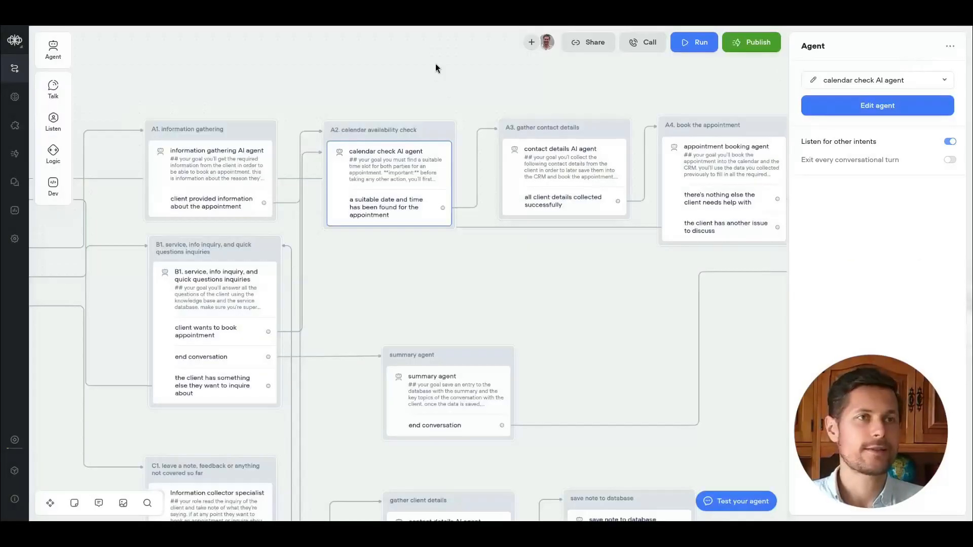
Switch to the Miro flow diagram and review the check calendar availability stage.
{"action": "key", "text": "ctrl+Tab"}
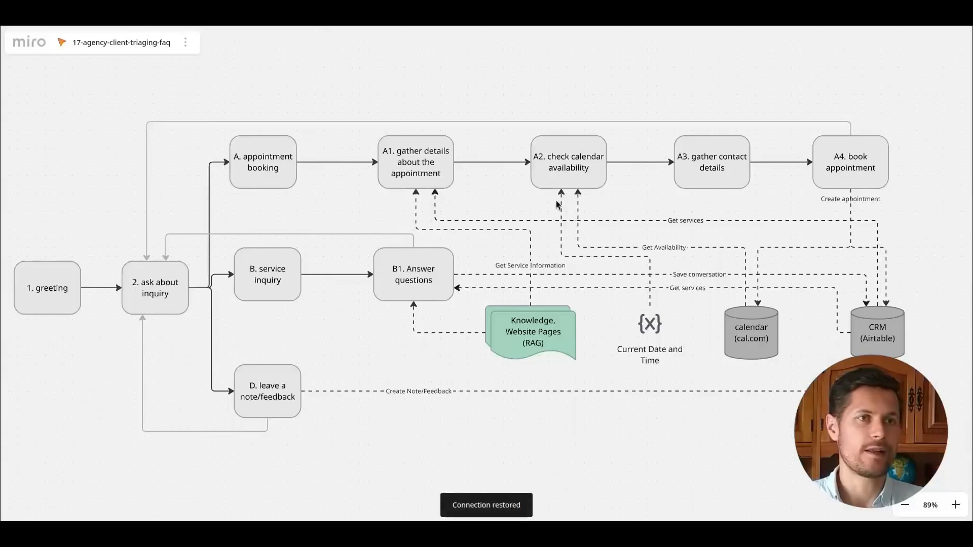
{"action": "left_click", "coordinate": [563, 181]}
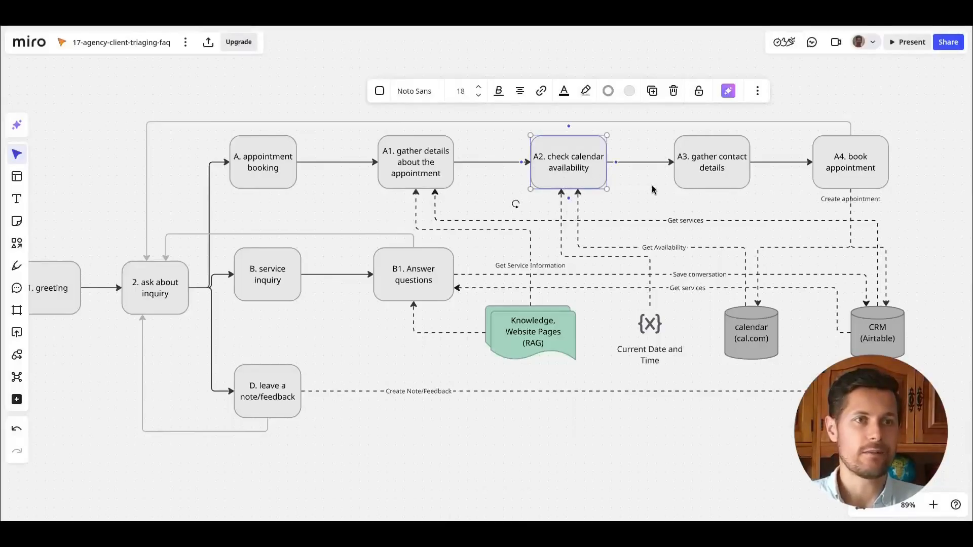
{"action": "left_click", "coordinate": [692, 199]}
{"action": "scroll", "coordinate": [790, 208], "scroll_direction": "right", "scroll_amount": 2}
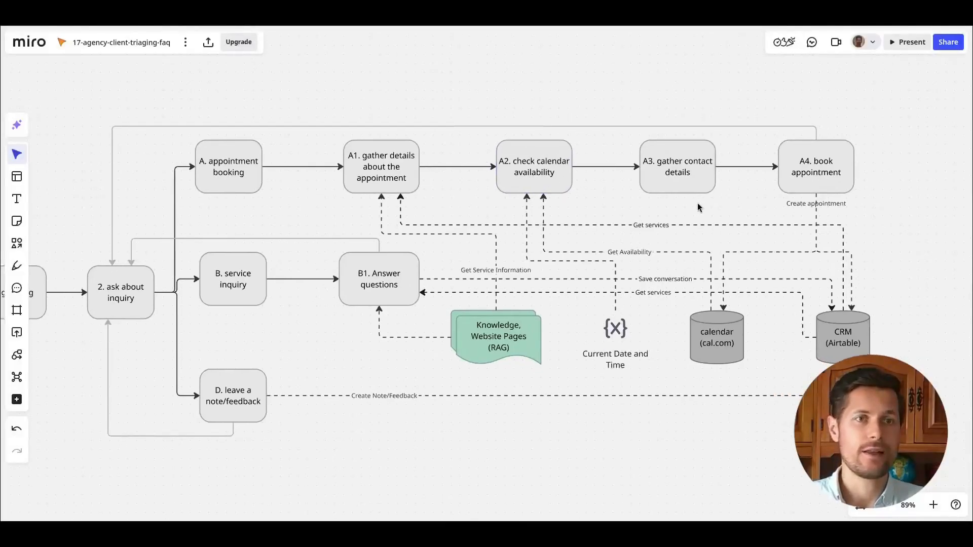
Examine the book appointment stage's connections to the calendar and CRM in the flow diagram.
{"action": "left_click", "coordinate": [825, 185]}
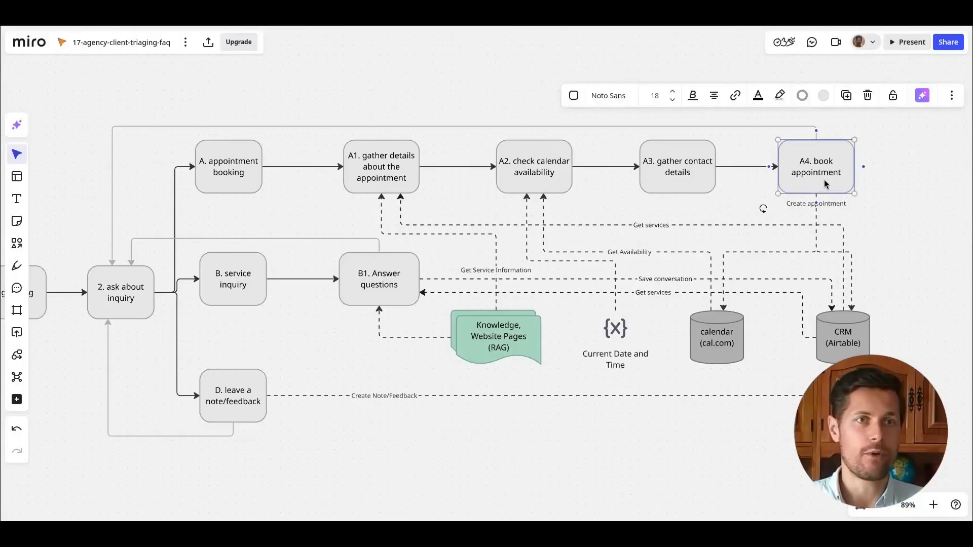
{"action": "left_click", "coordinate": [814, 254]}
{"action": "left_click", "coordinate": [818, 247]}
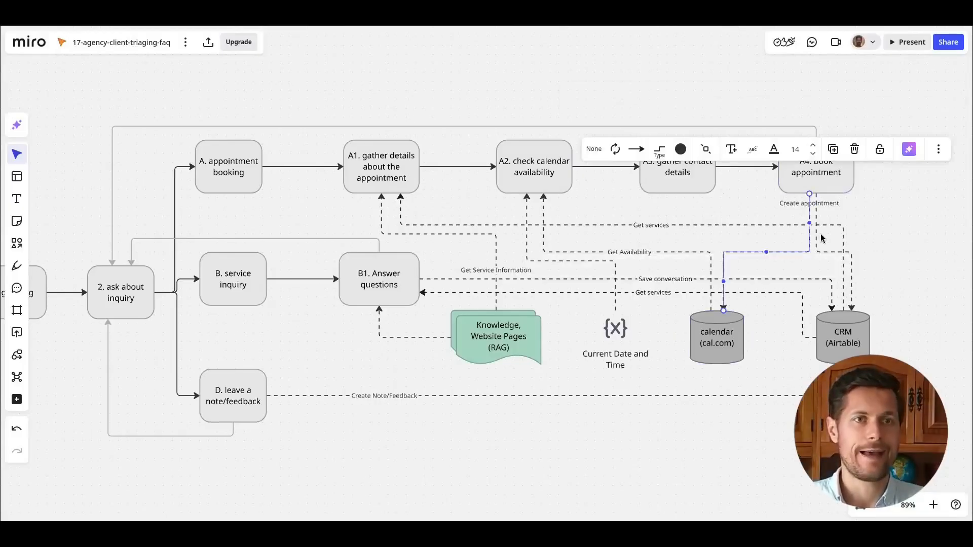
{"action": "left_click", "coordinate": [824, 253]}
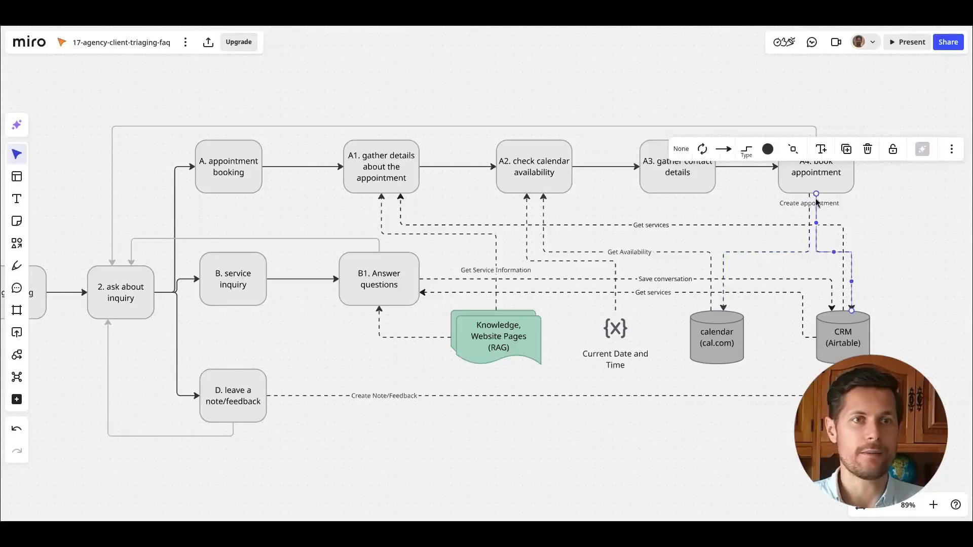
{"action": "left_click", "coordinate": [861, 215]}
{"action": "left_click", "coordinate": [723, 347]}
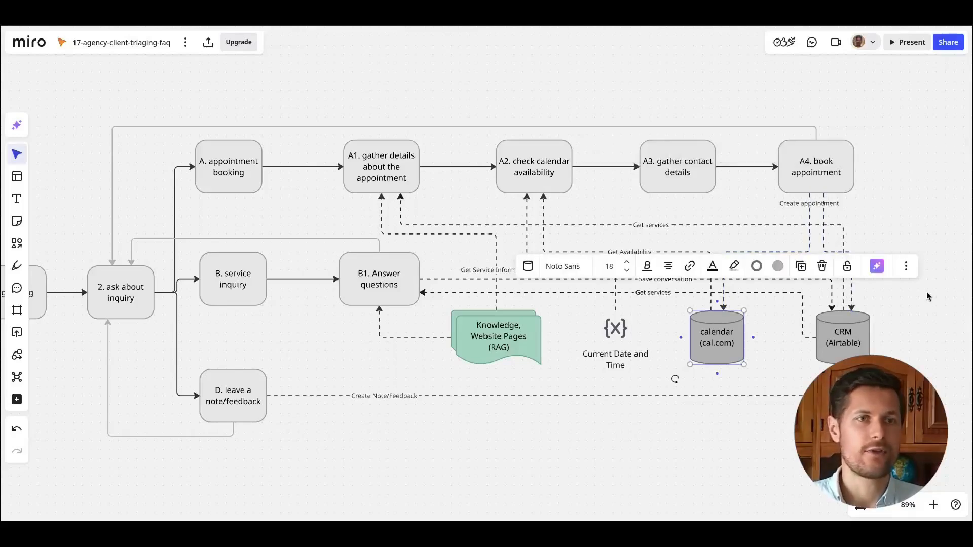
{"action": "left_click", "coordinate": [894, 200]}
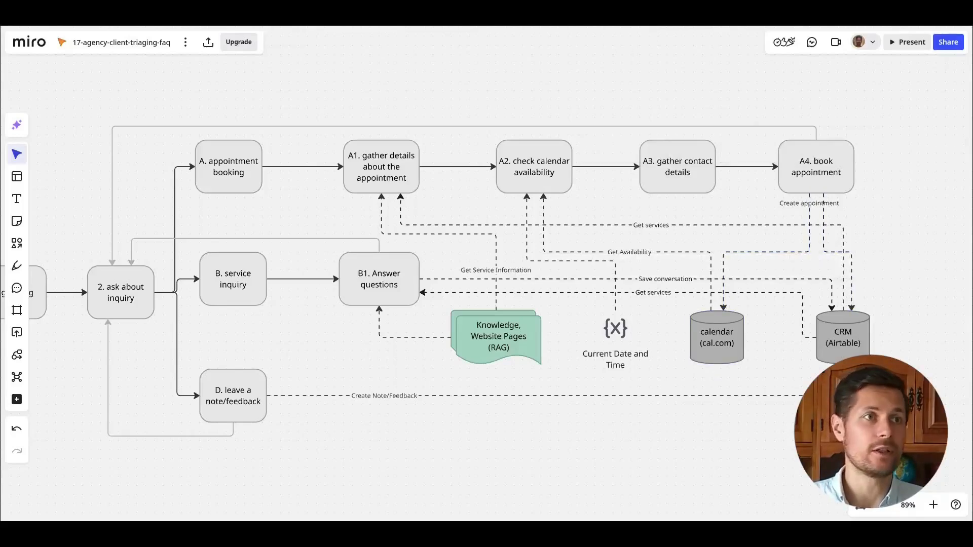
Open the appointment booking agent for editing and add a new API call tool.
{"action": "left_click", "coordinate": [394, 20]}
{"action": "left_click", "coordinate": [510, 276]}
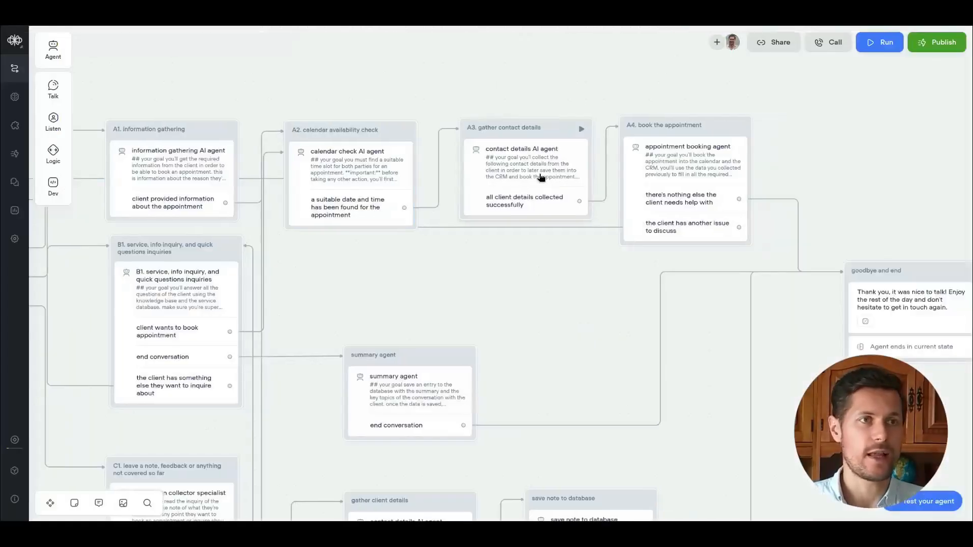
{"action": "left_click", "coordinate": [669, 167]}
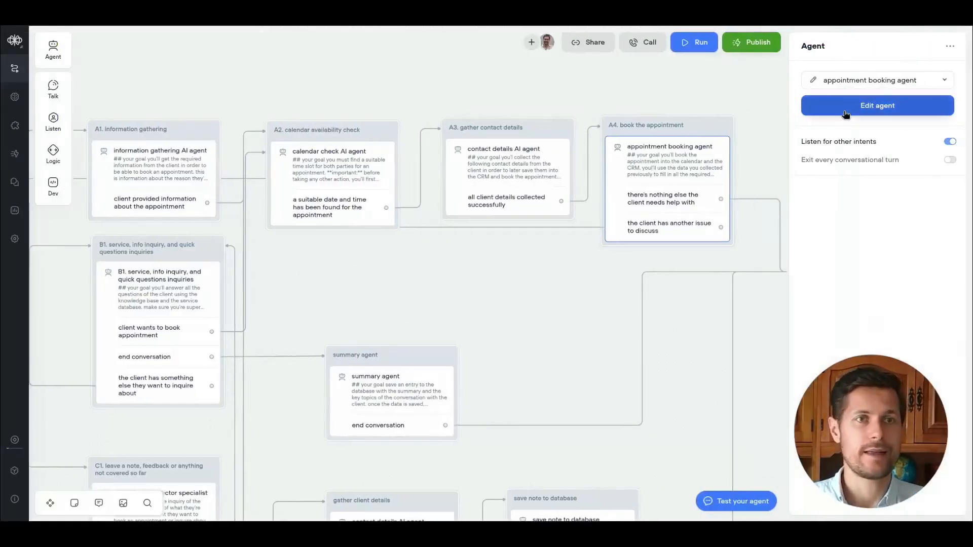
{"action": "left_click", "coordinate": [845, 113]}
{"action": "left_click", "coordinate": [938, 83]}
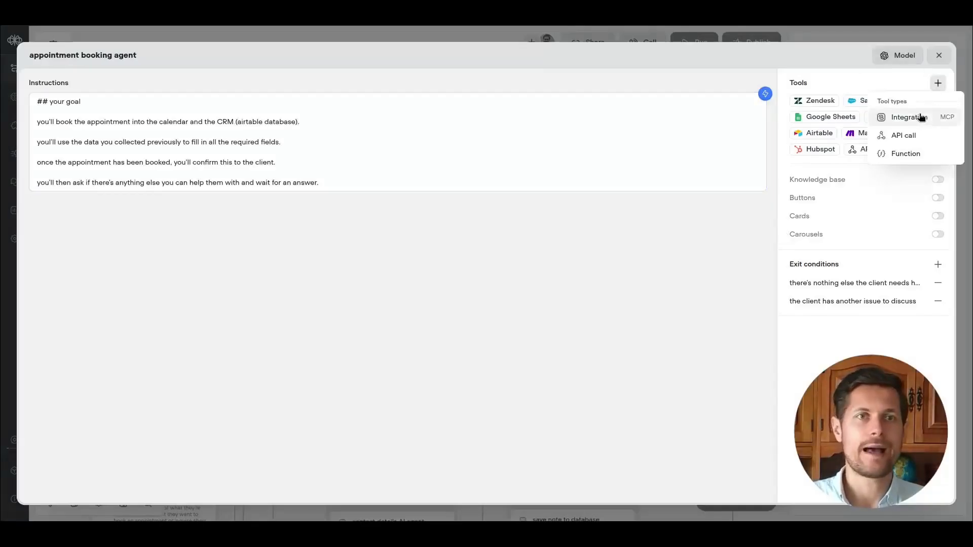
{"action": "left_click", "coordinate": [903, 135]}
{"action": "left_click", "coordinate": [907, 167]}
Name the tool "create calendar booking" with description "creates a booking in the calendar for the specified date and time for the consult".
{"action": "left_click", "coordinate": [51, 54]}
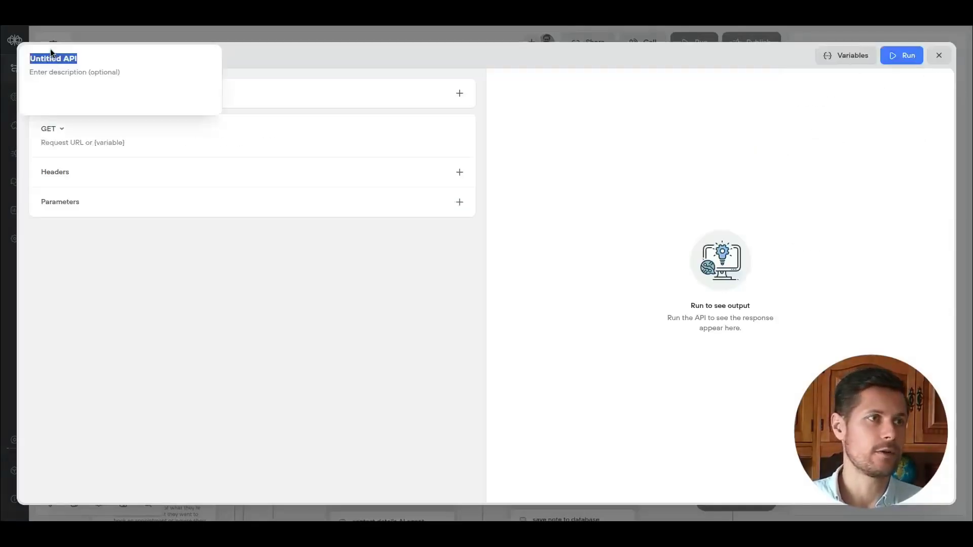
{"action": "type", "text": "create calendar booking"}
{"action": "key", "text": "Tab"}
{"action": "type", "text": "creates a booking in the calendar for the specified date and time for the consult"}
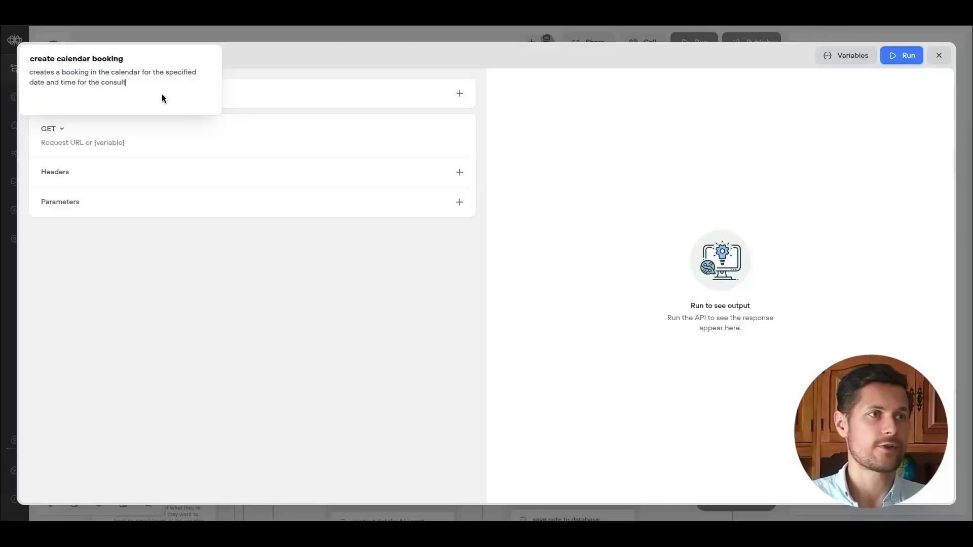
{"action": "key", "text": "Return"}
Change the tool's request method to POST.
{"action": "left_click", "coordinate": [113, 96]}
{"action": "left_click", "coordinate": [460, 114]}
{"action": "left_click", "coordinate": [47, 129]}
{"action": "left_click", "coordinate": [74, 165]}
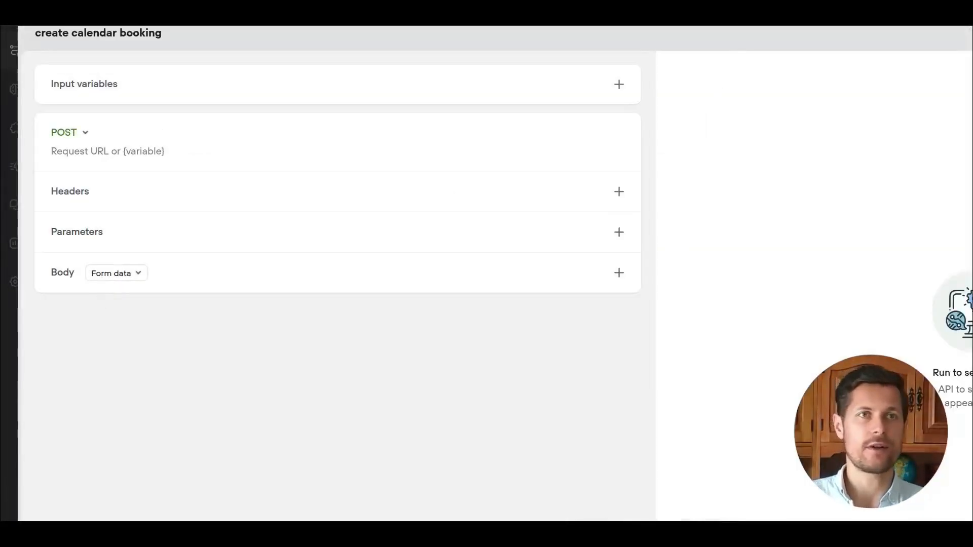
{"action": "left_click", "coordinate": [841, 27]}
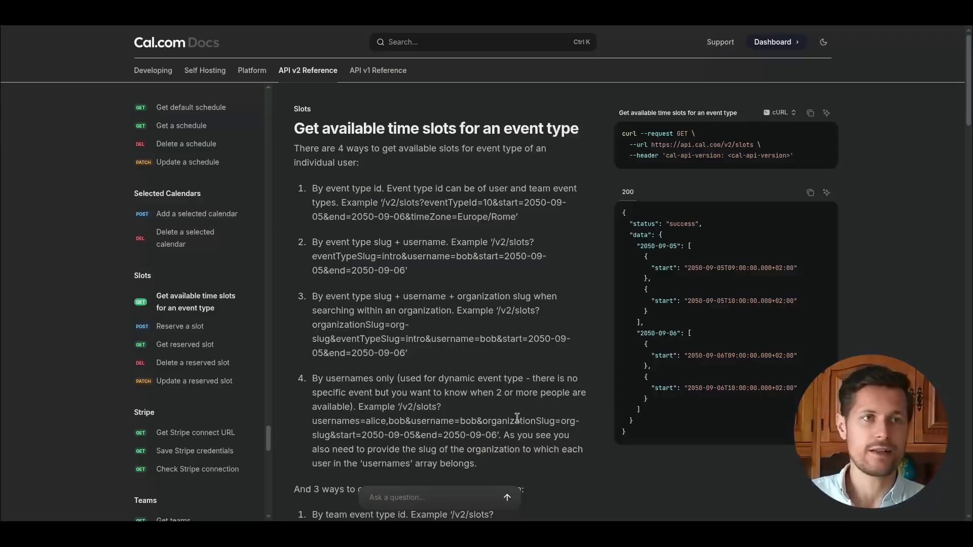
{"action": "left_click_drag", "start_coordinate": [267, 440], "coordinate": [270, 145]}
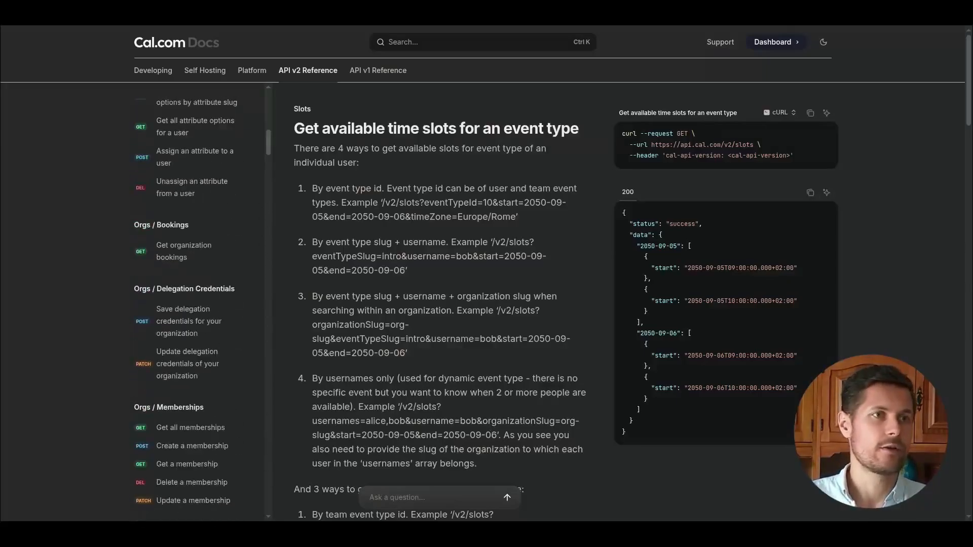
{"action": "left_click", "coordinate": [449, 38]}
{"action": "type", "text": "booking"}
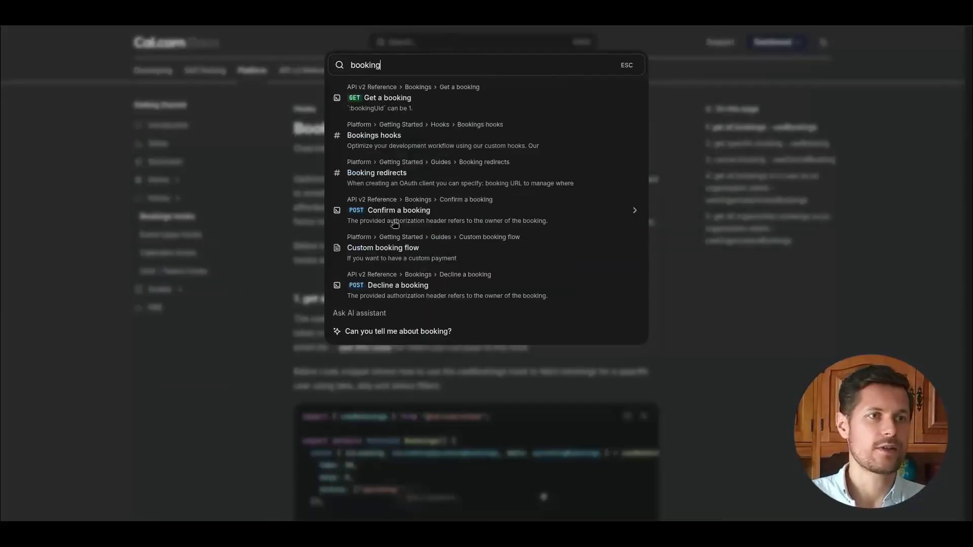
{"action": "key", "text": "Escape"}
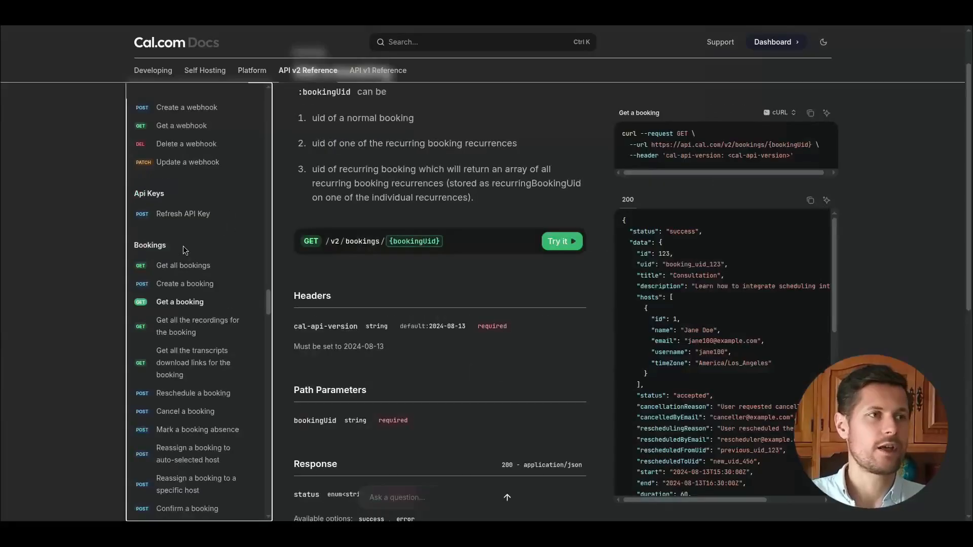
{"action": "left_click", "coordinate": [184, 282]}
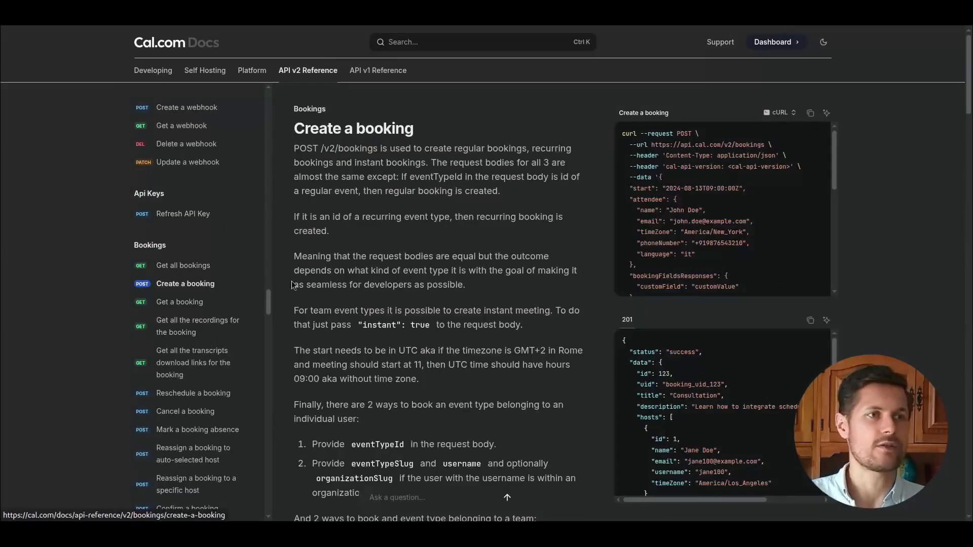
{"action": "left_click_drag", "start_coordinate": [568, 140], "coordinate": [735, 140]}
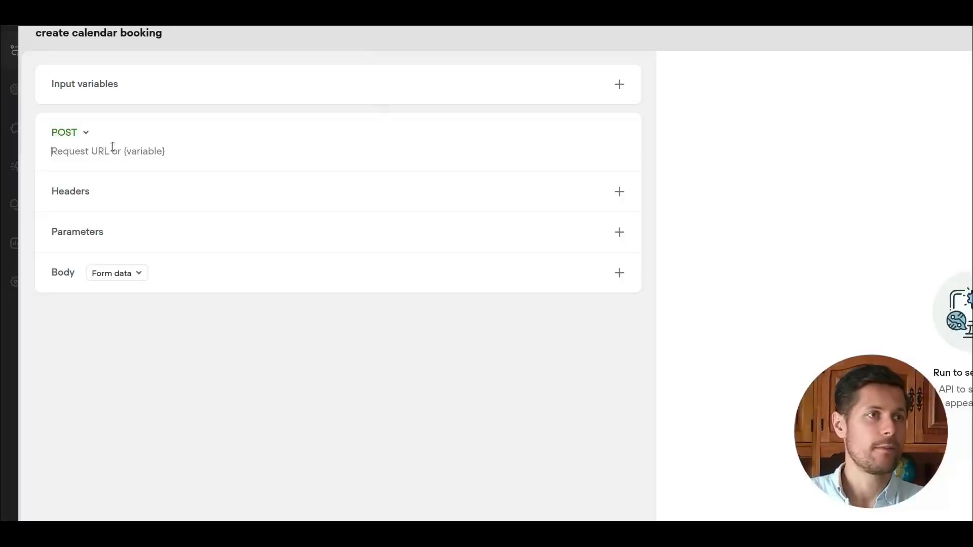
{"action": "type", "text": "https://api.cal.com/v2/bookings"}
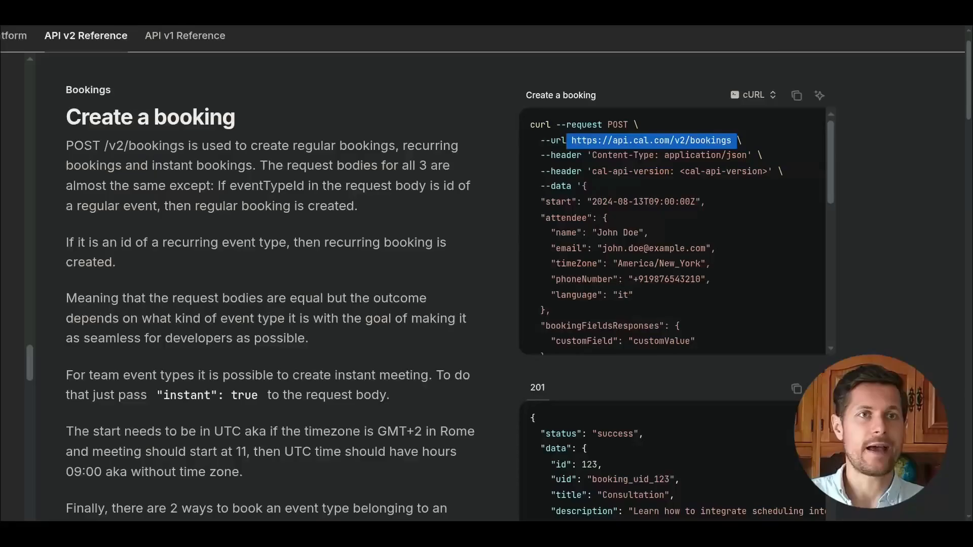
Add a cal-api-version header with value 2024-08-13, copied from the docs.
{"action": "left_click_drag", "start_coordinate": [592, 172], "coordinate": [675, 171]}
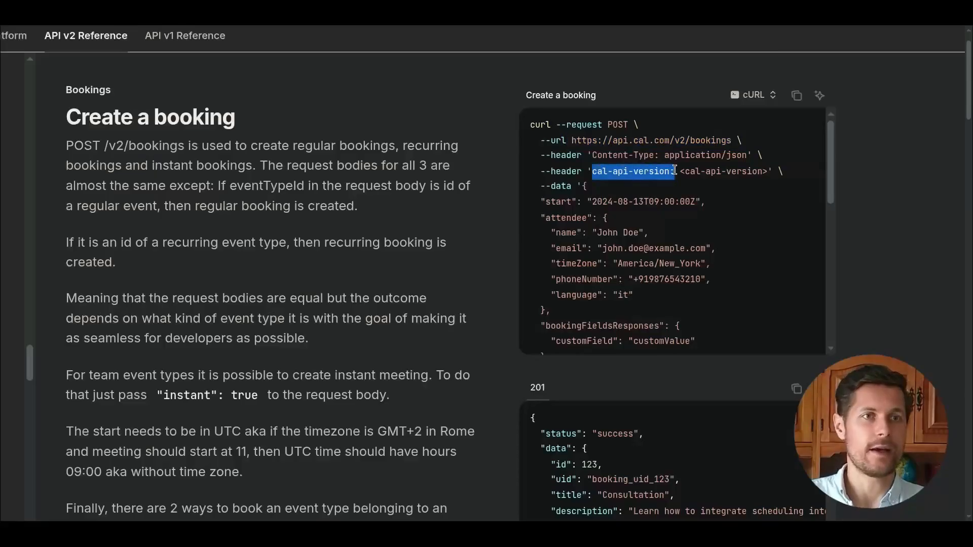
{"action": "left_click_drag", "start_coordinate": [595, 172], "coordinate": [644, 174]}
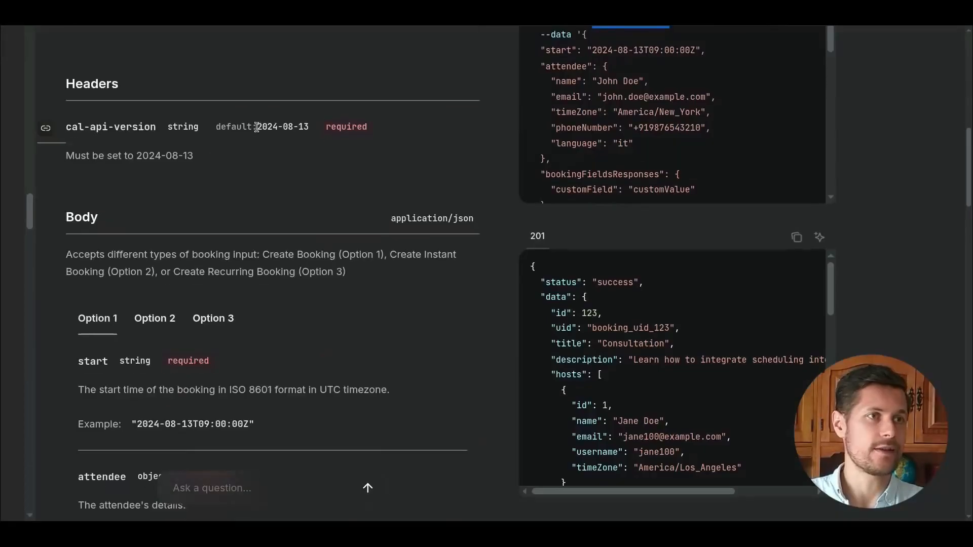
{"action": "left_click_drag", "start_coordinate": [257, 126], "coordinate": [309, 127]}
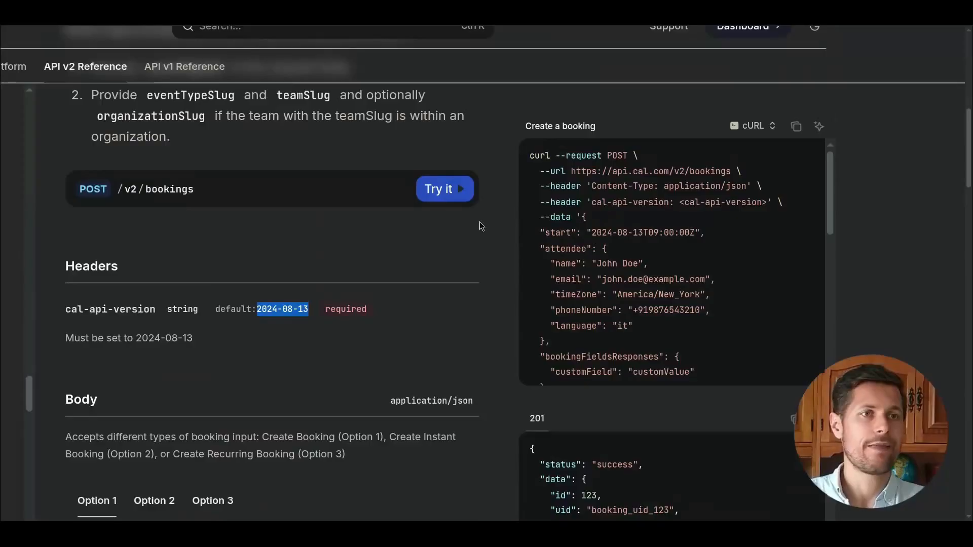
{"action": "scroll", "coordinate": [582, 235], "scroll_direction": "down", "scroll_amount": 4}
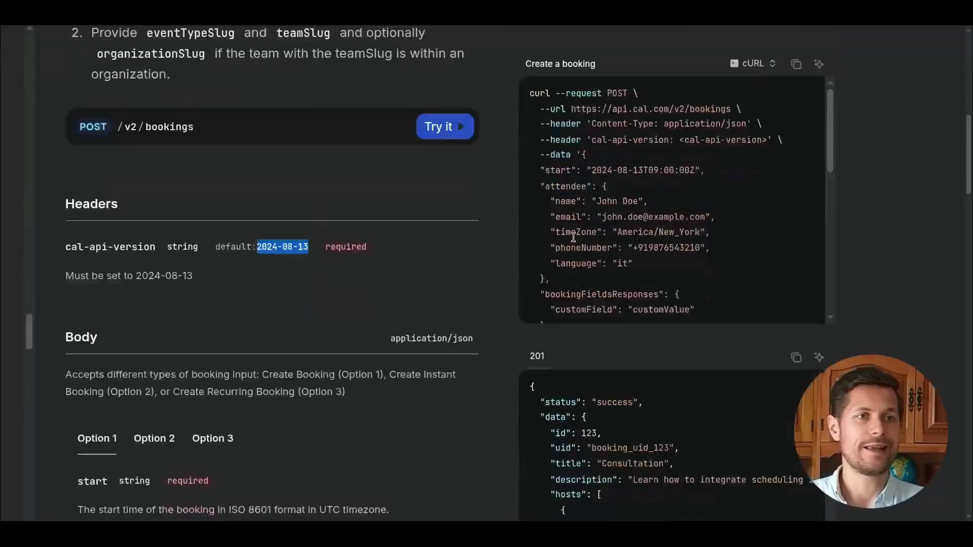
{"action": "left_click", "coordinate": [584, 117]}
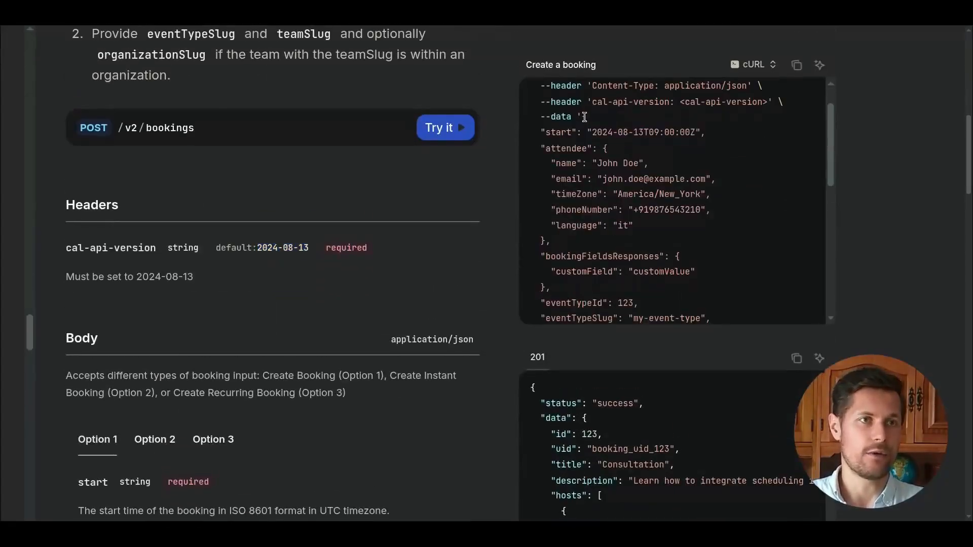
Copy the docs' example request body and paste it into the tool's body as raw JSON.
{"action": "left_click_drag", "start_coordinate": [581, 117], "coordinate": [535, 256]}
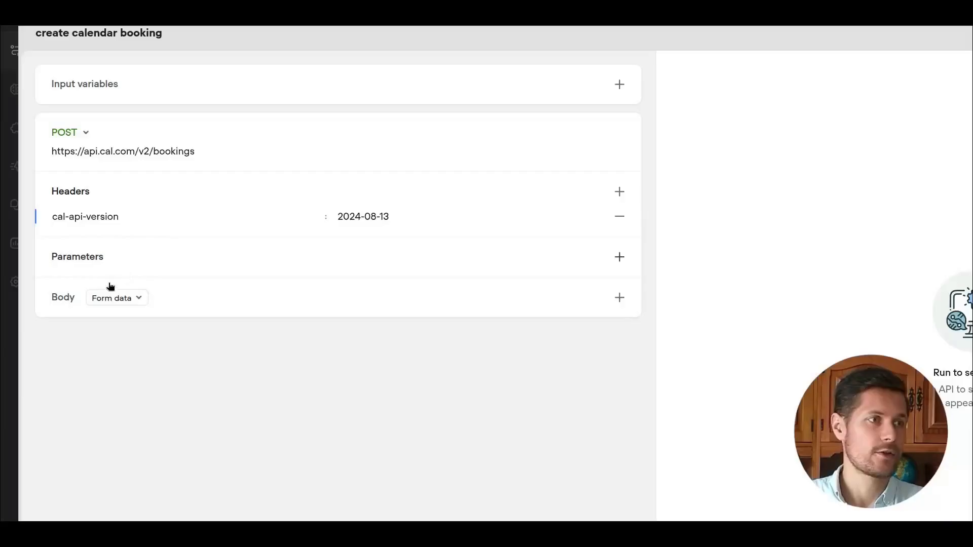
{"action": "left_click", "coordinate": [115, 298]}
{"action": "left_click", "coordinate": [113, 402]}
{"action": "left_click", "coordinate": [203, 354]}
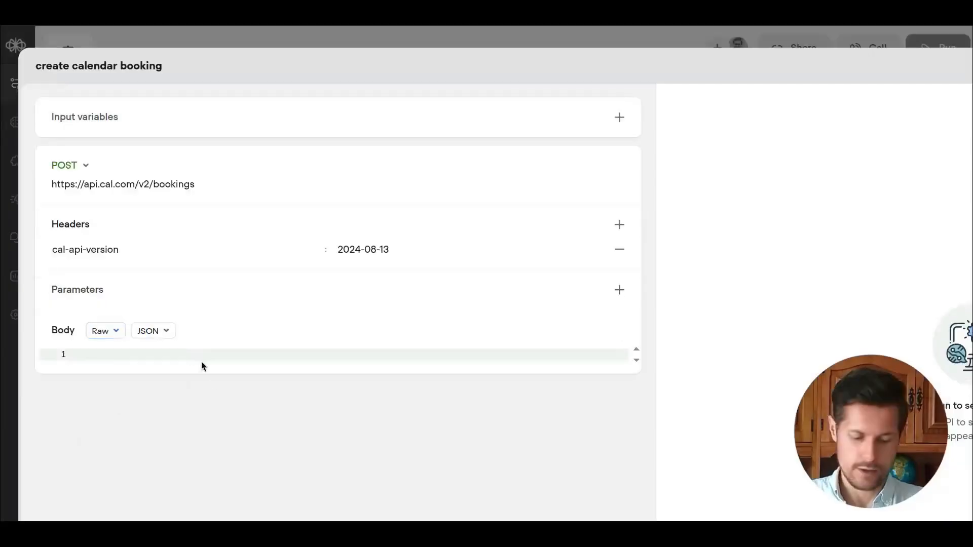
{"action": "key", "text": "ctrl+v"}
{"action": "scroll", "coordinate": [485, 385], "scroll_direction": "down", "scroll_amount": 1}
{"action": "scroll", "coordinate": [365, 340], "scroll_direction": "up", "scroll_amount": 2}
{"action": "scroll", "coordinate": [232, 289], "scroll_direction": "down", "scroll_amount": 2}
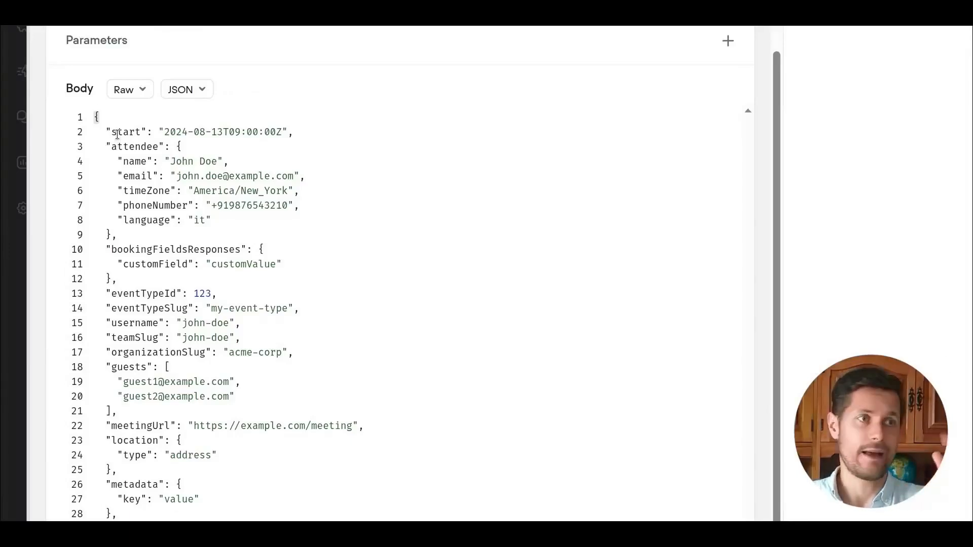
Delete the body fields after eventTypeId and set eventTypeId to 1598846.
{"action": "double_click", "coordinate": [130, 133]}
{"action": "left_click", "coordinate": [139, 132]}
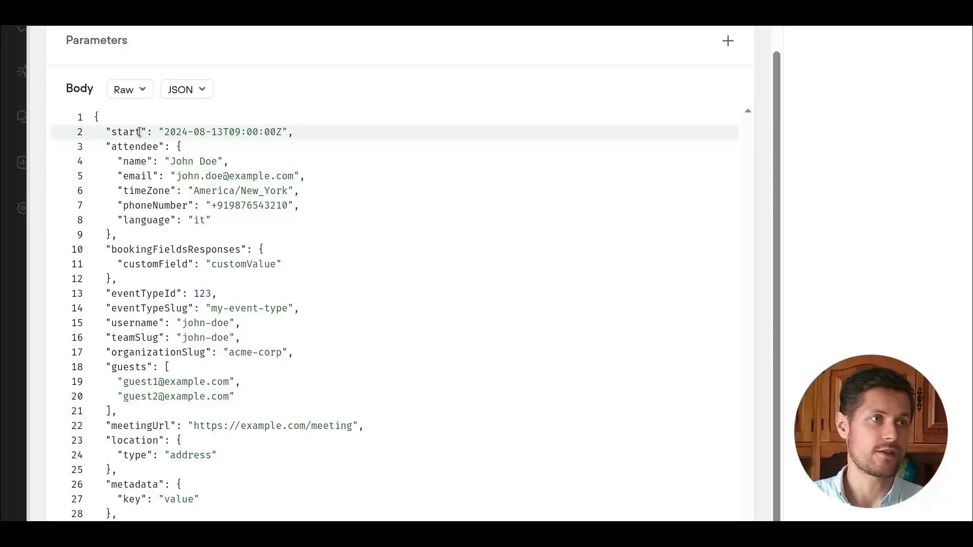
{"action": "double_click", "coordinate": [131, 147]}
{"action": "left_click_drag", "start_coordinate": [137, 164], "coordinate": [193, 220]}
{"action": "left_click", "coordinate": [193, 218]}
{"action": "left_click_drag", "start_coordinate": [124, 250], "coordinate": [197, 251]}
{"action": "left_click_drag", "start_coordinate": [122, 295], "coordinate": [173, 308]}
{"action": "left_click", "coordinate": [148, 325]}
{"action": "scroll", "coordinate": [159, 339], "scroll_direction": "down", "scroll_amount": 1}
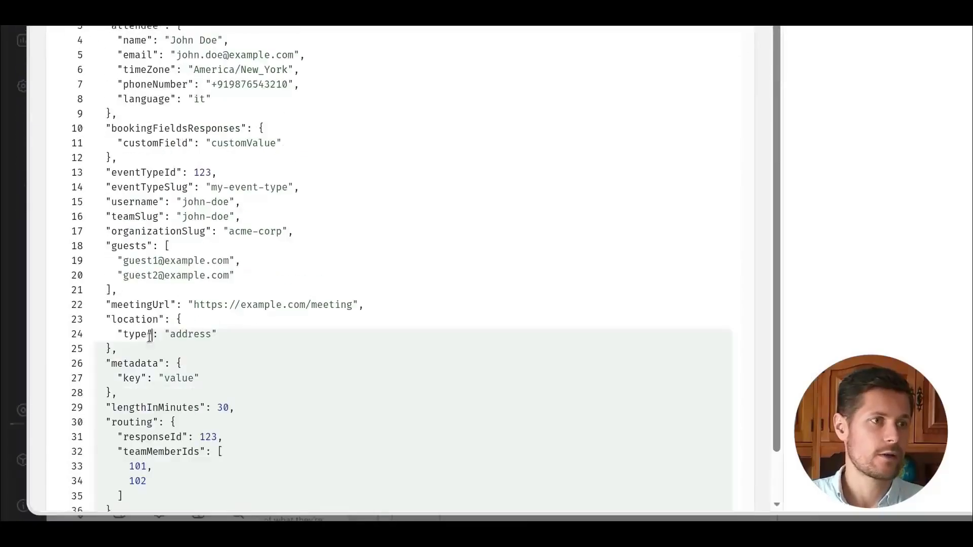
{"action": "left_click_drag", "start_coordinate": [150, 334], "coordinate": [93, 187]}
{"action": "key", "text": "BackSpace"}
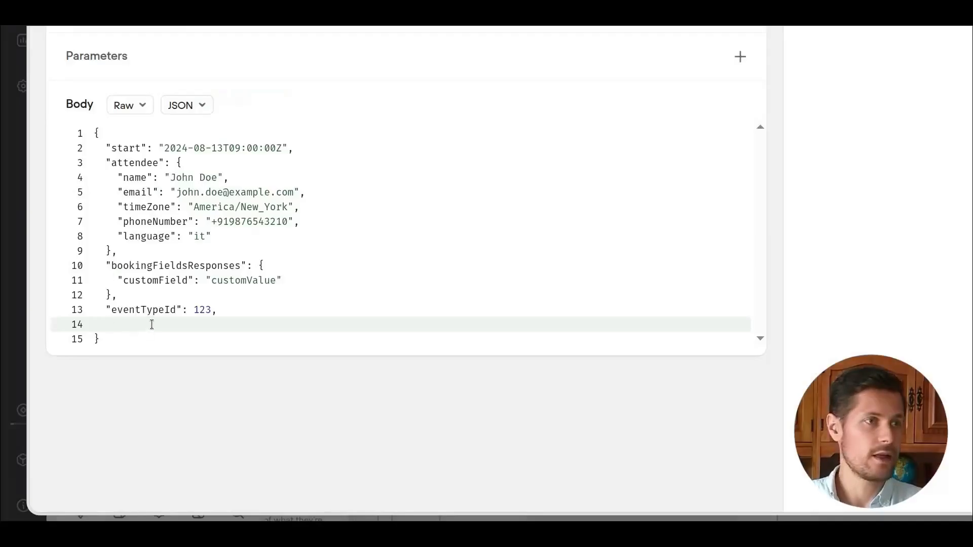
{"action": "key", "text": "BackSpace"}
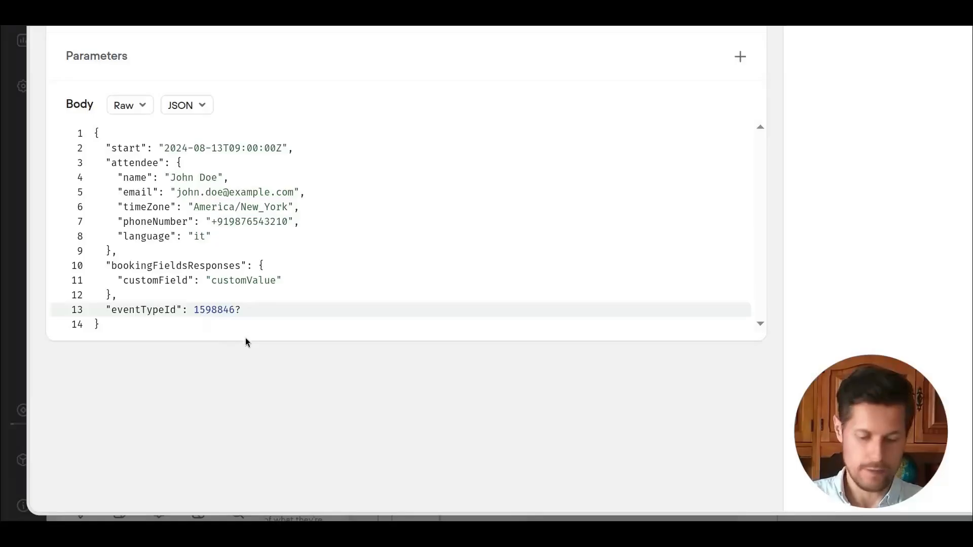
Replace the start, attendee name, email and time zone values with XXXXX placeholders.
{"action": "left_click_drag", "start_coordinate": [164, 148], "coordinate": [283, 148]}
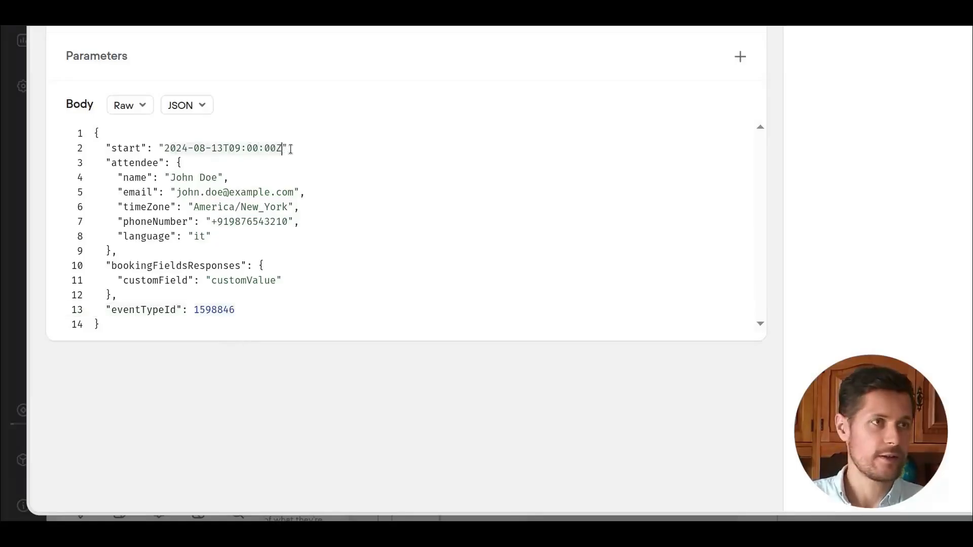
{"action": "type", "text": "888"}
{"action": "key", "text": "BackSpace"}
{"action": "key", "text": "BackSpace"}
{"action": "key", "text": "BackSpace"}
{"action": "type", "text": "XXXXXXX"}
{"action": "left_click_drag", "start_coordinate": [175, 178], "coordinate": [299, 192]}
{"action": "type", "text": "XXXXX"}
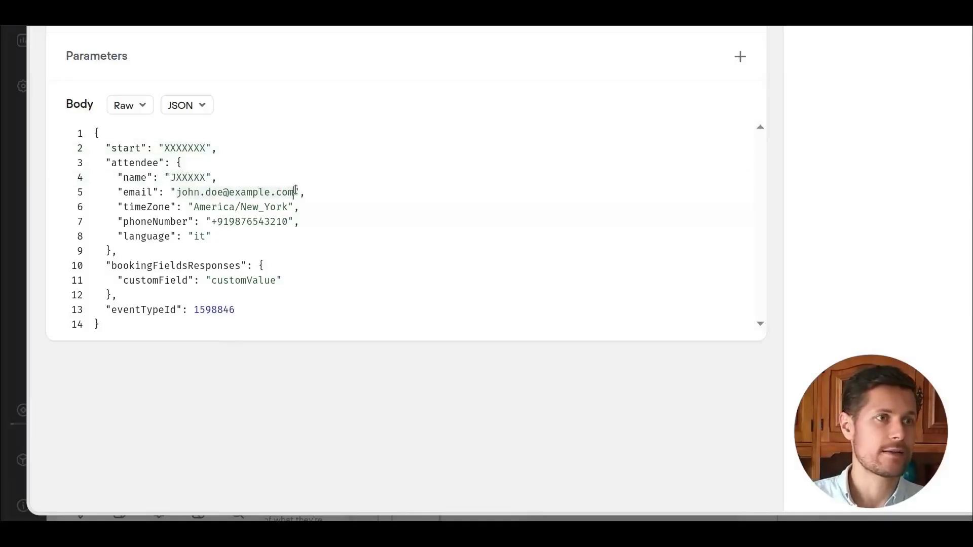
{"action": "type", "text": "XXXXXX"}
{"action": "left_click_drag", "start_coordinate": [195, 206], "coordinate": [288, 207]}
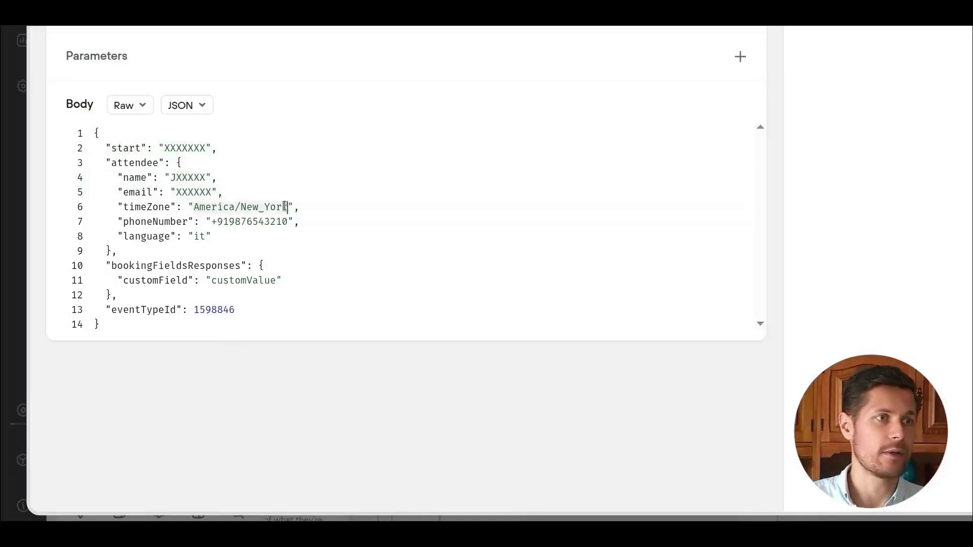
{"action": "type", "text": "XXXXX"}
Remove the attendee's phoneNumber and language lines from the body.
{"action": "left_click", "coordinate": [310, 220]}
{"action": "key", "text": "shift+Home"}
{"action": "key", "text": "BackSpace"}
{"action": "key", "text": "BackSpace"}
{"action": "left_click", "coordinate": [232, 217]}
{"action": "key", "text": "shift+Home"}
{"action": "key", "text": "BackSpace"}
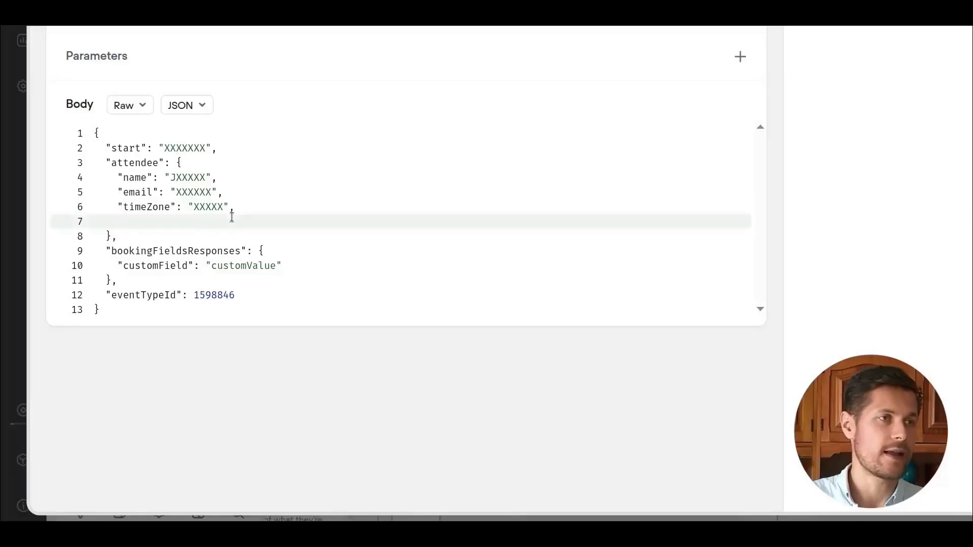
{"action": "key", "text": "BackSpace"}
{"action": "key", "text": "BackSpace"}
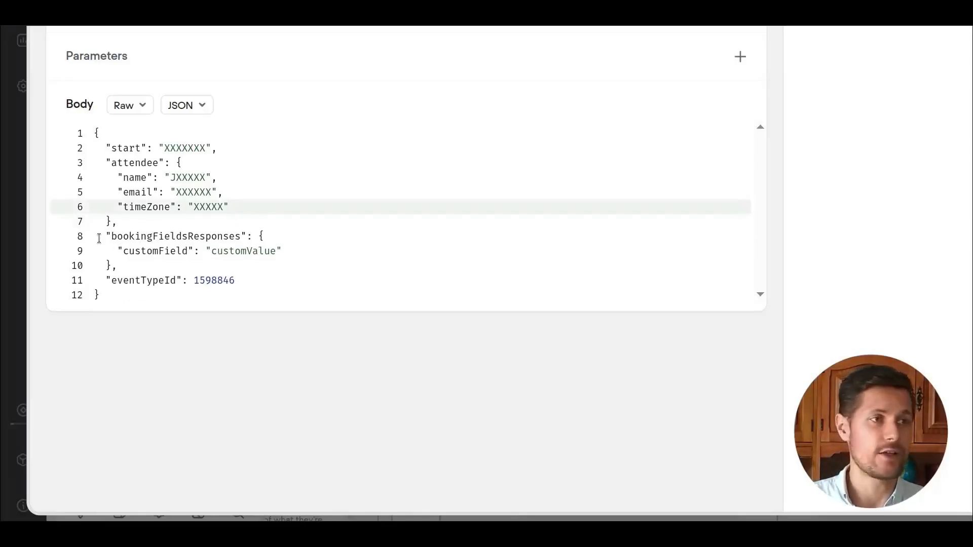
Delete the bookingFieldsResponses block from the request body.
{"action": "left_click_drag", "start_coordinate": [99, 238], "coordinate": [262, 273]}
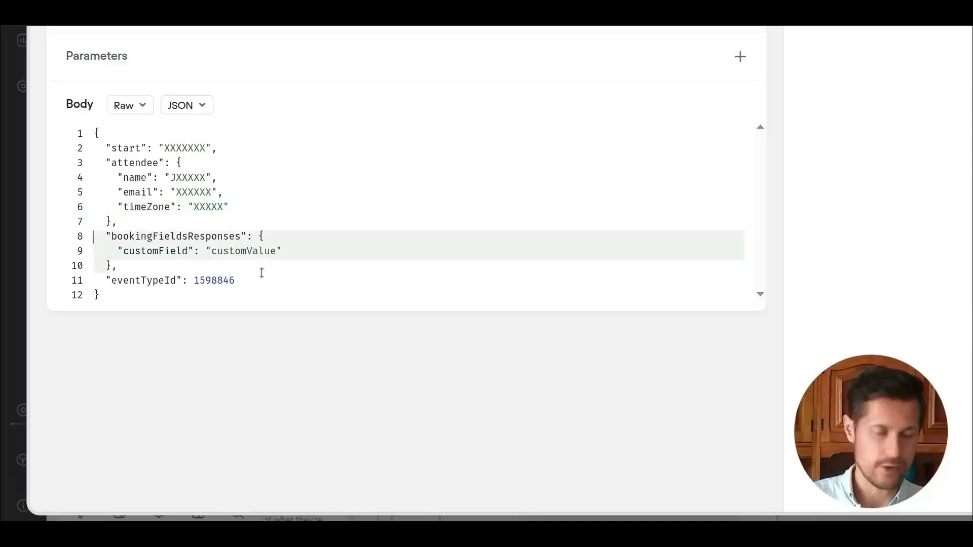
{"action": "key", "text": "BackSpace"}
{"action": "key", "text": "BackSpace"}
Compare the docs' example request with the tool's URL, headers and body.
{"action": "key", "text": "ctrl+Tab"}
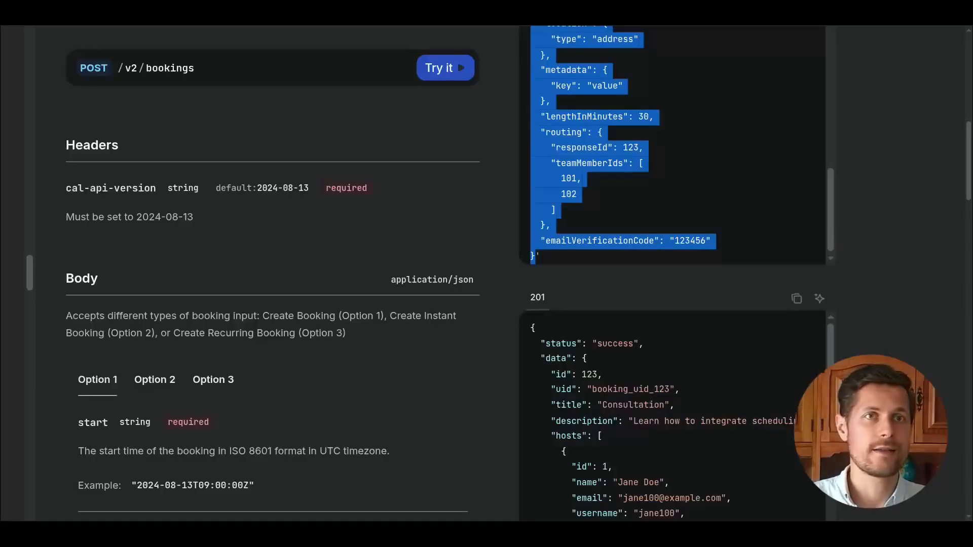
{"action": "left_click", "coordinate": [635, 183]}
{"action": "scroll", "coordinate": [527, 167], "scroll_direction": "up", "scroll_amount": 3}
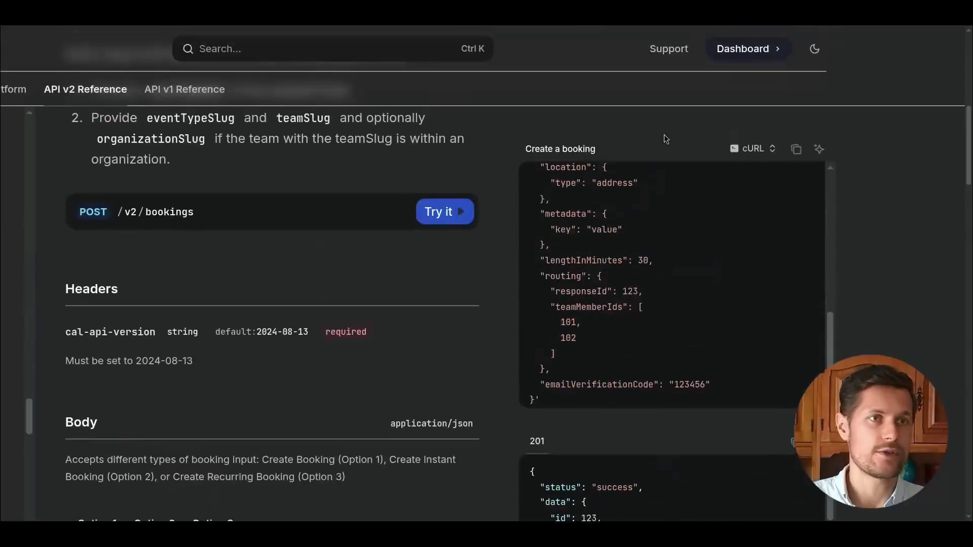
{"action": "key", "text": "ctrl+Tab"}
{"action": "double_click", "coordinate": [198, 331]}
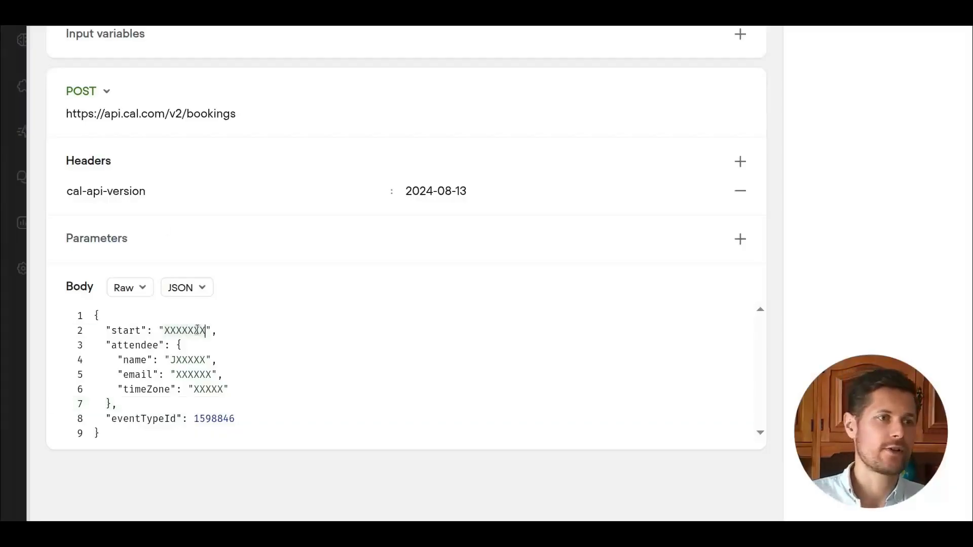
{"action": "scroll", "coordinate": [235, 314], "scroll_direction": "up", "scroll_amount": 2}
{"action": "scroll", "coordinate": [254, 310], "scroll_direction": "down", "scroll_amount": 1}
{"action": "left_click", "coordinate": [188, 400]}
{"action": "double_click", "coordinate": [204, 415]}
{"action": "left_click", "coordinate": [194, 374]}
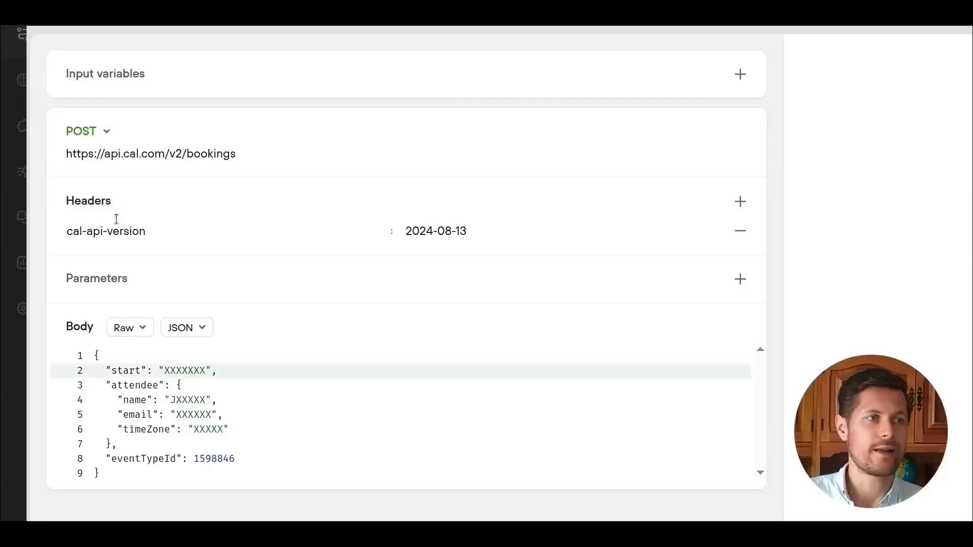
{"action": "left_click", "coordinate": [254, 153]}
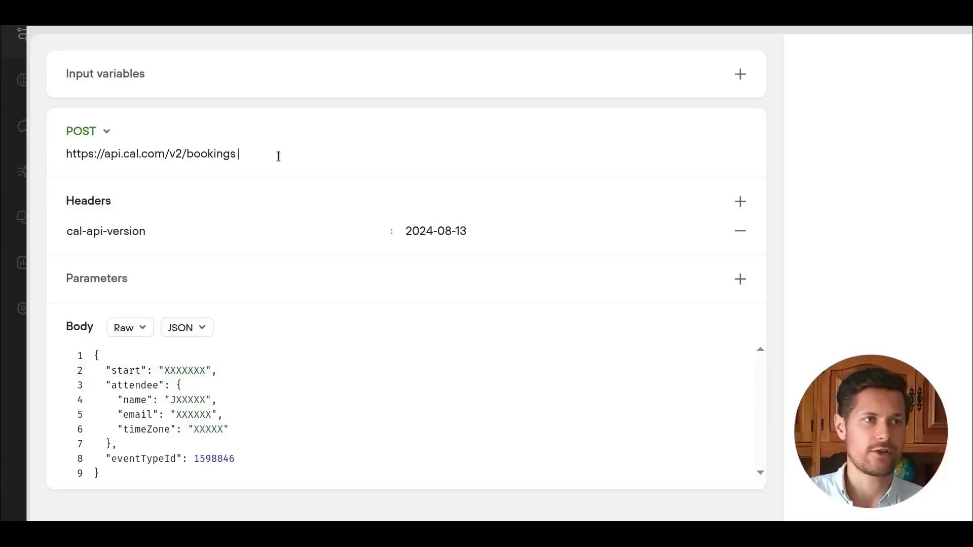
{"action": "double_click", "coordinate": [150, 388]}
{"action": "double_click", "coordinate": [178, 371]}
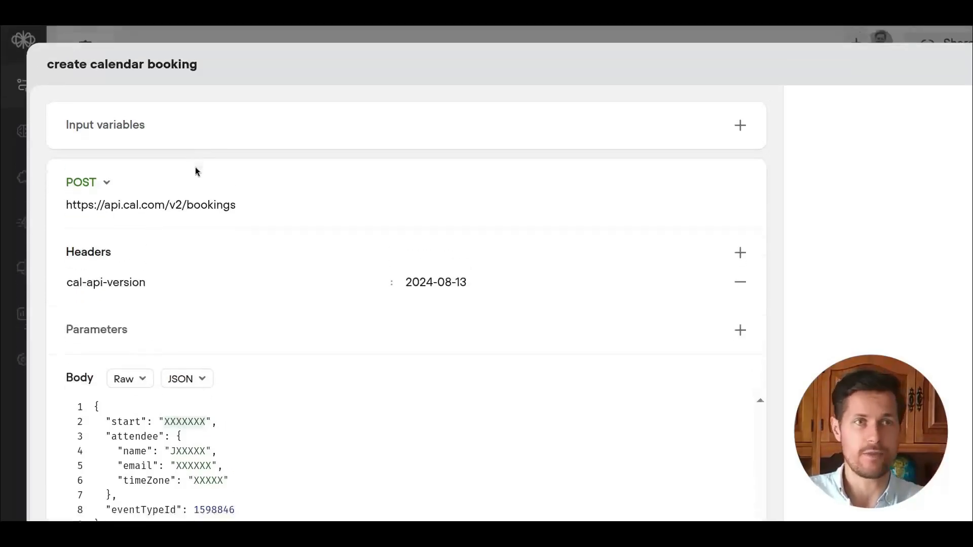
Add an input variable named startDateAndTime.
{"action": "left_click", "coordinate": [174, 144]}
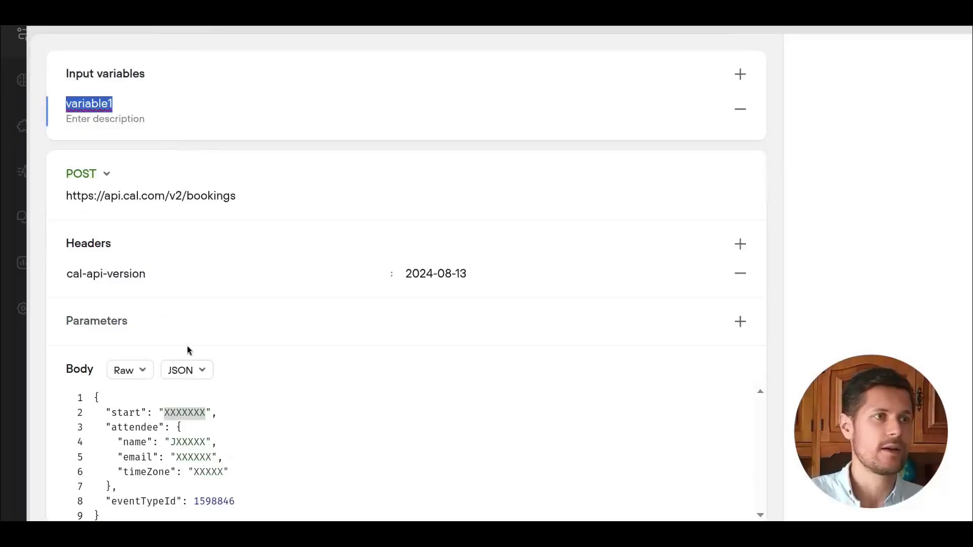
{"action": "type", "text": "startAndEnd"}
{"action": "key", "text": "BackSpace"}
{"action": "key", "text": "BackSpace"}
{"action": "key", "text": "BackSpace"}
{"action": "key", "text": "BackSpace"}
{"action": "key", "text": "BackSpace"}
{"action": "type", "text": "DateAndTime"}
Describe startDateAndTime as the appointment's start in ISO format, converted from the client's time zone to UTC before calling the API.
{"action": "left_click", "coordinate": [110, 120]}
{"action": "type", "text": "the appoinm"}
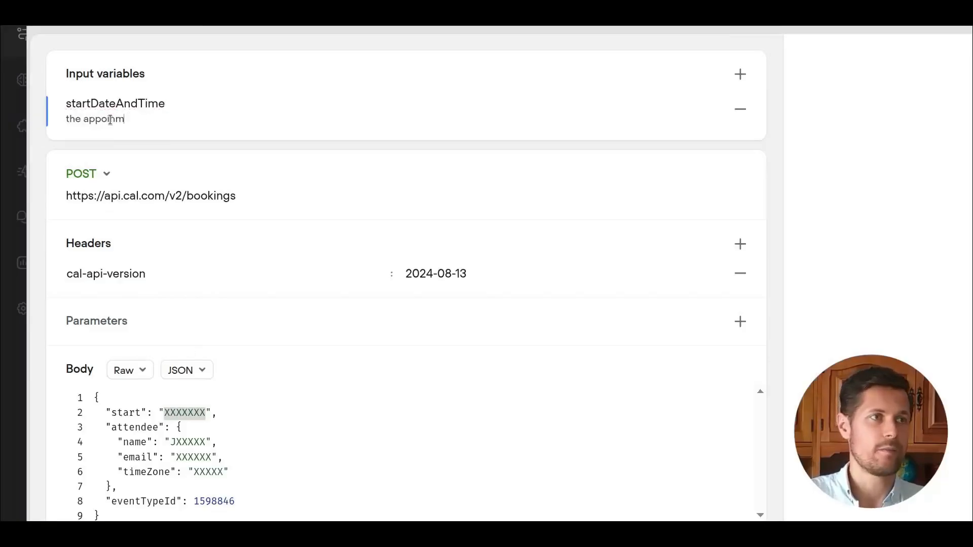
{"action": "type", "text": "tment's start date and time in ISO format"}
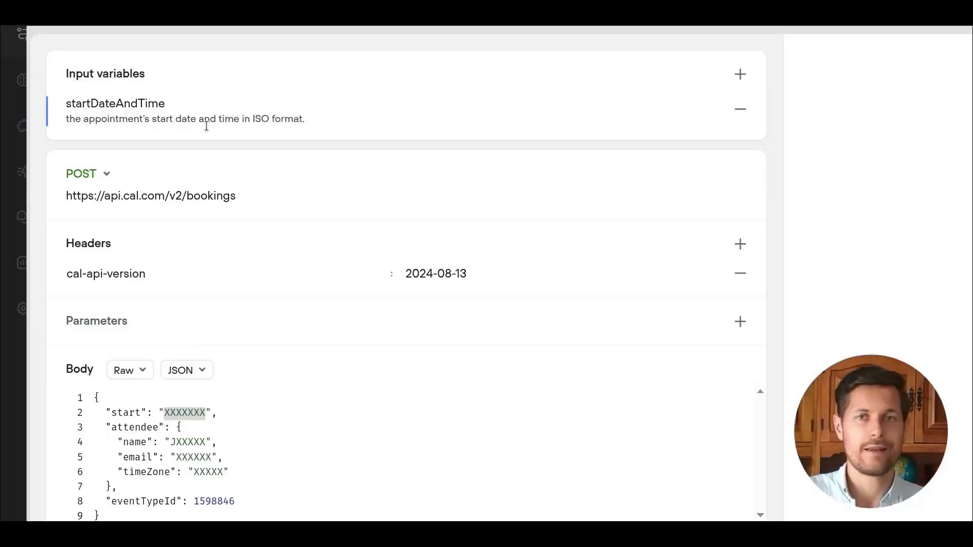
{"action": "type", "text": ". it mus"}
{"action": "key", "text": "BackSpace"}
{"action": "key", "text": "BackSpace"}
{"action": "key", "text": "BackSpace"}
{"action": "key", "text": "BackSpace"}
{"action": "type", "text": "must be in UTC for"}
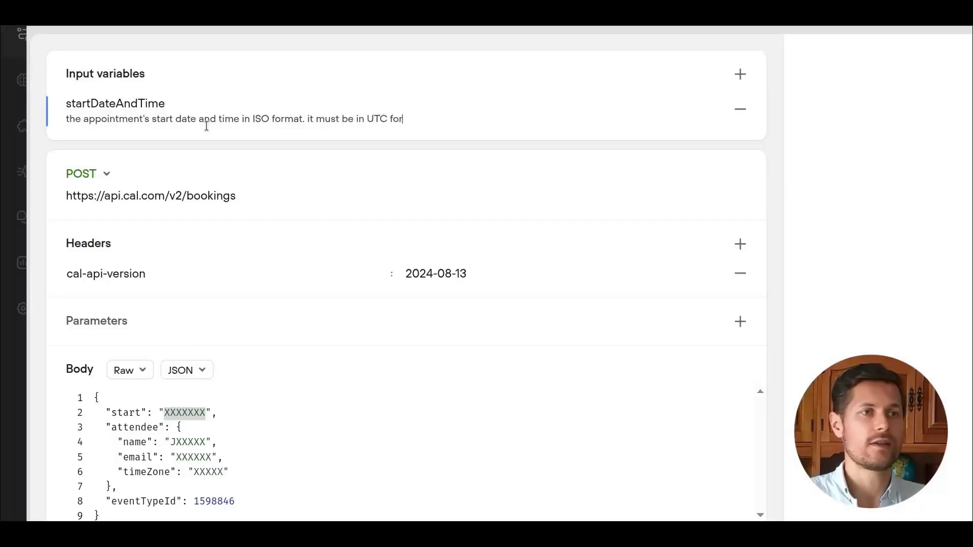
{"action": "type", "text": "mat, so make sure you conver"}
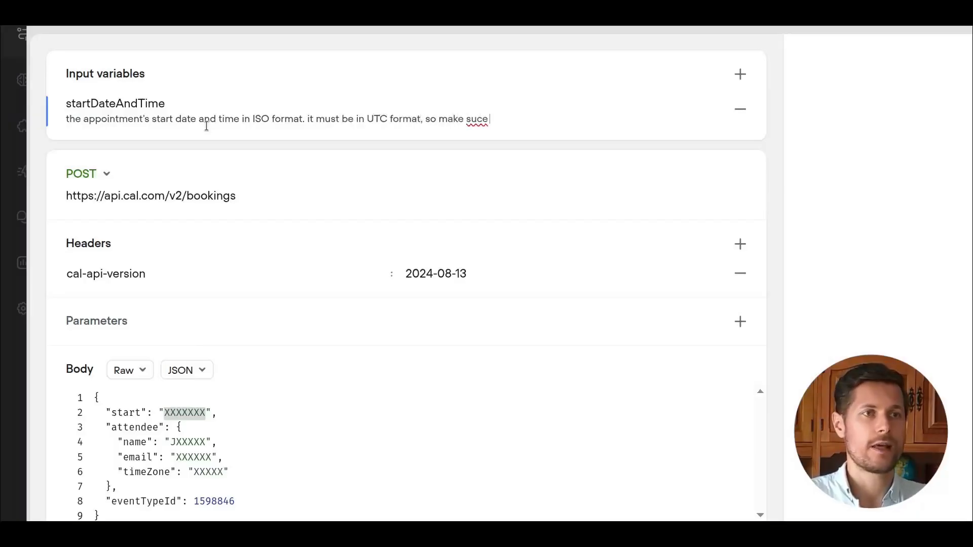
{"action": "type", "text": "t it back "}
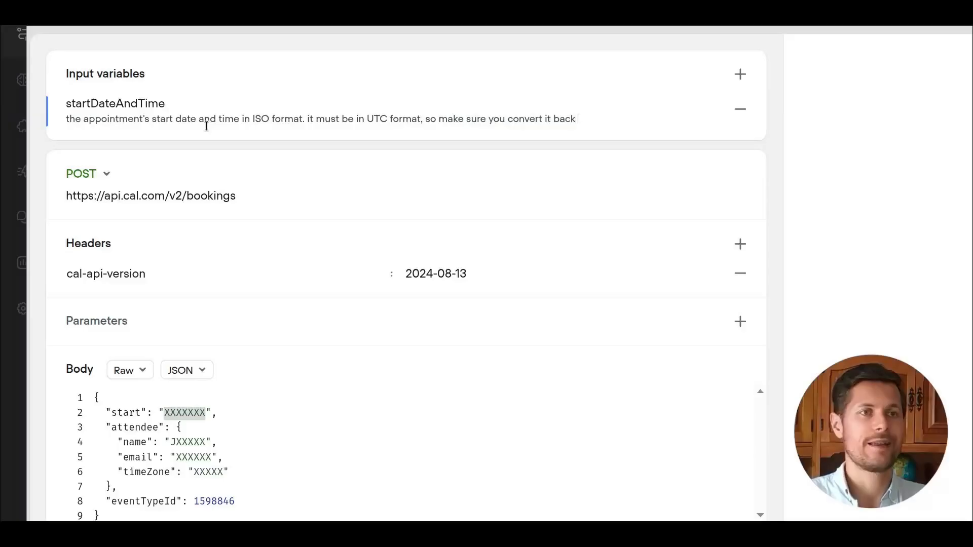
{"action": "type", "text": "from the client's time z"}
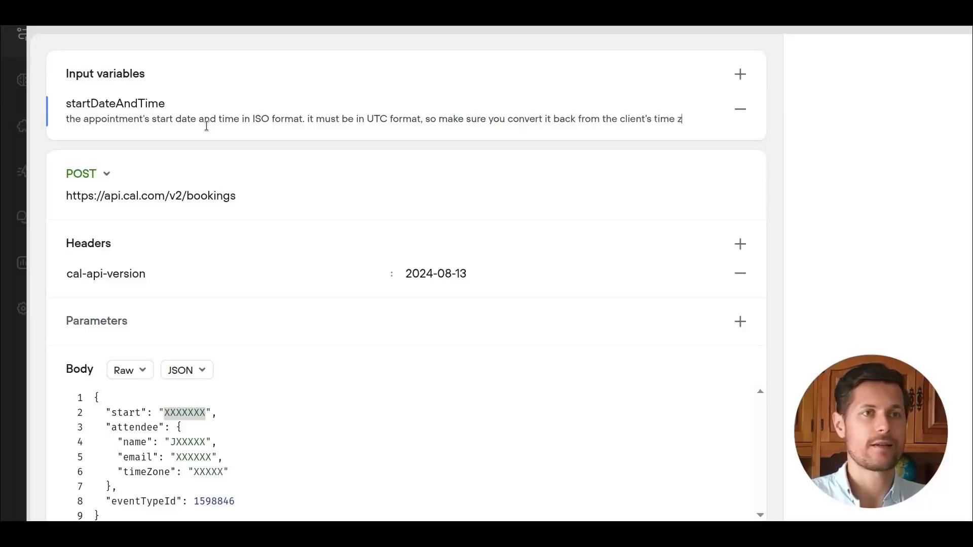
{"action": "type", "text": "one to UTC before calling the A"}
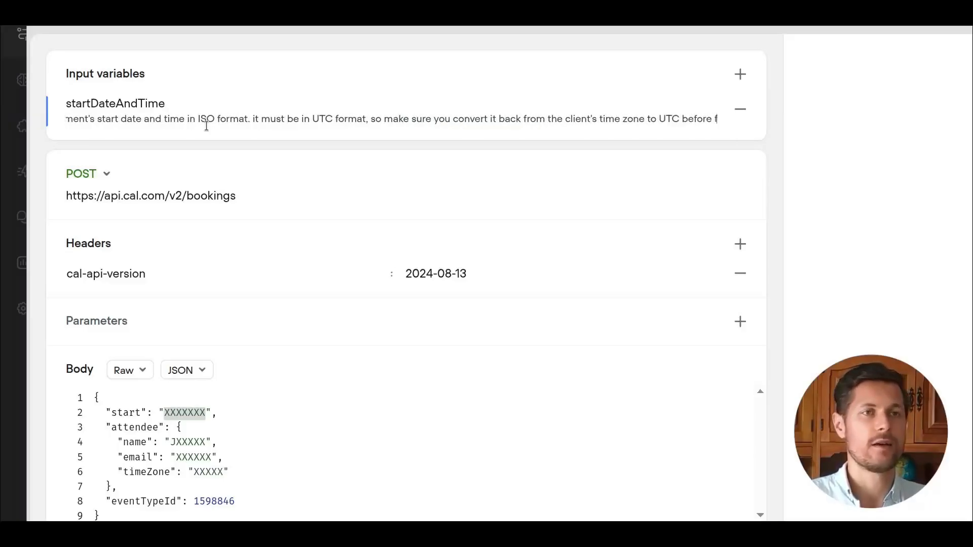
{"action": "type", "text": "PI."}
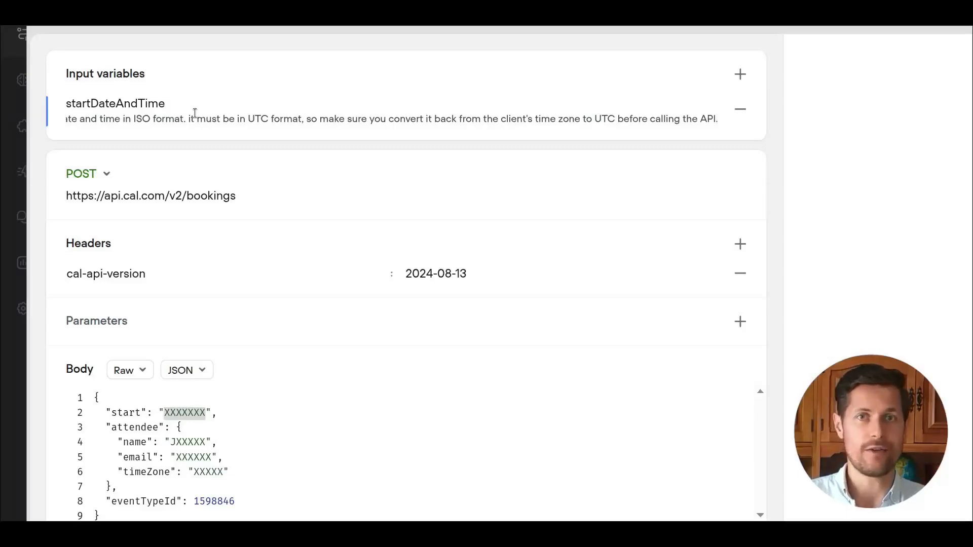
Add name, email and timeZone input variables described as the client's full name, email address and time zone.
{"action": "scroll", "coordinate": [235, 152], "scroll_direction": "down", "scroll_amount": 2}
{"action": "scroll", "coordinate": [230, 159], "scroll_direction": "up", "scroll_amount": 2}
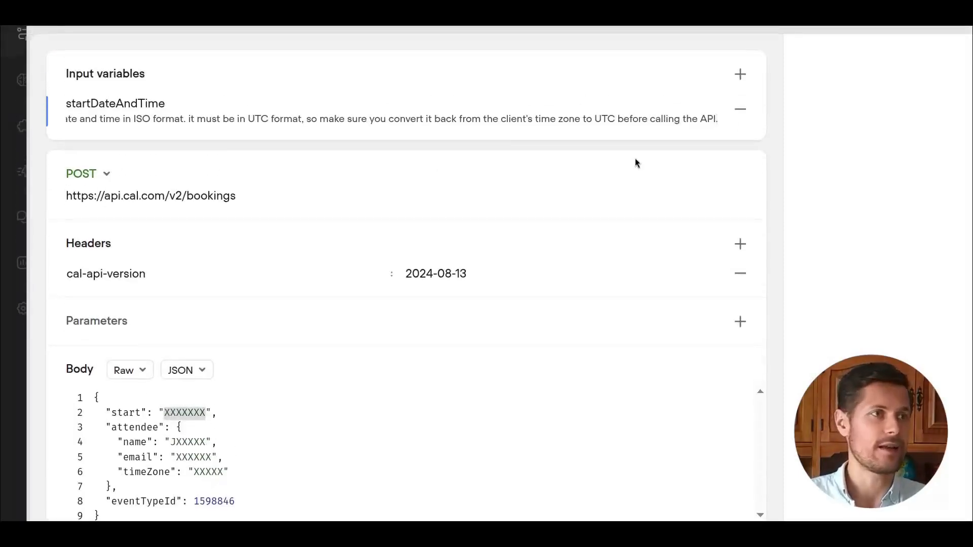
{"action": "scroll", "coordinate": [637, 163], "scroll_direction": "down", "scroll_amount": 2}
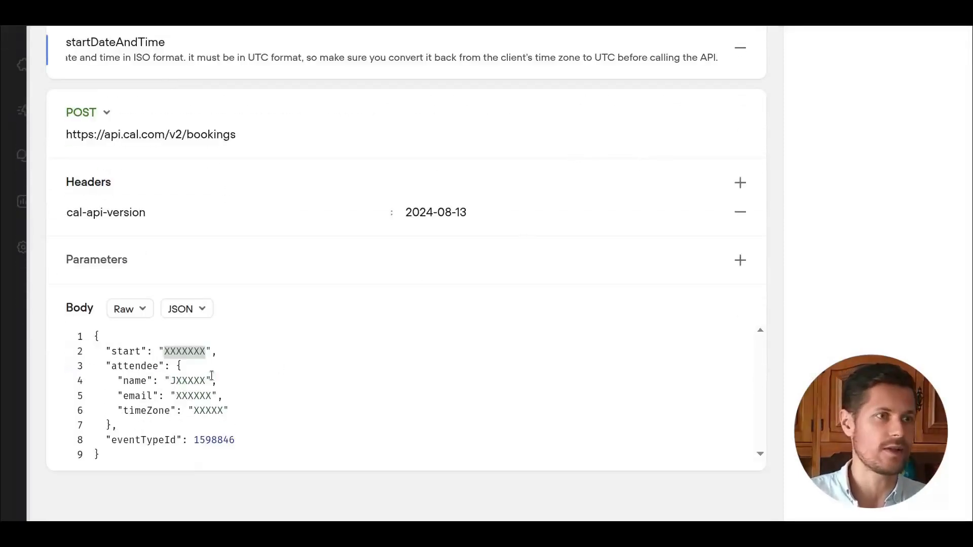
{"action": "scroll", "coordinate": [613, 163], "scroll_direction": "up", "scroll_amount": 2}
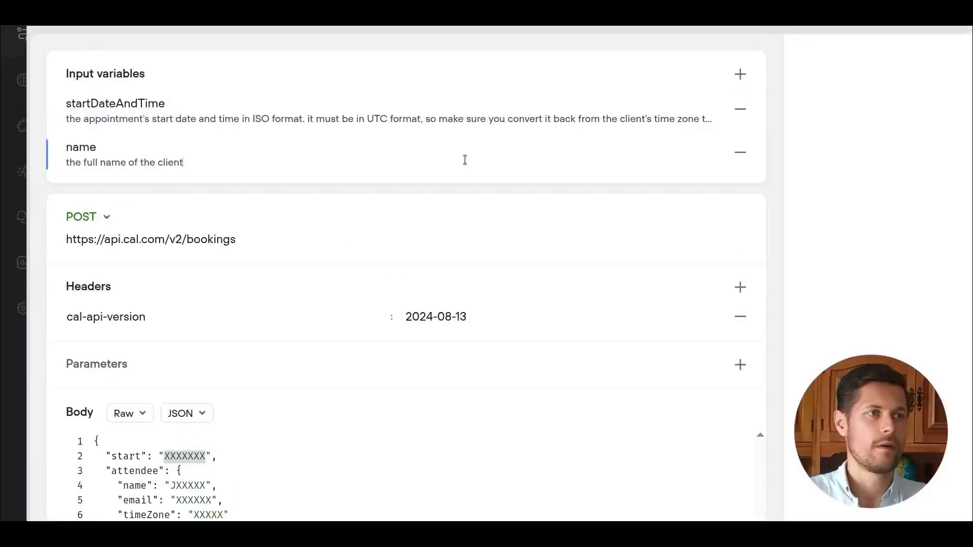
{"action": "left_click", "coordinate": [741, 74]}
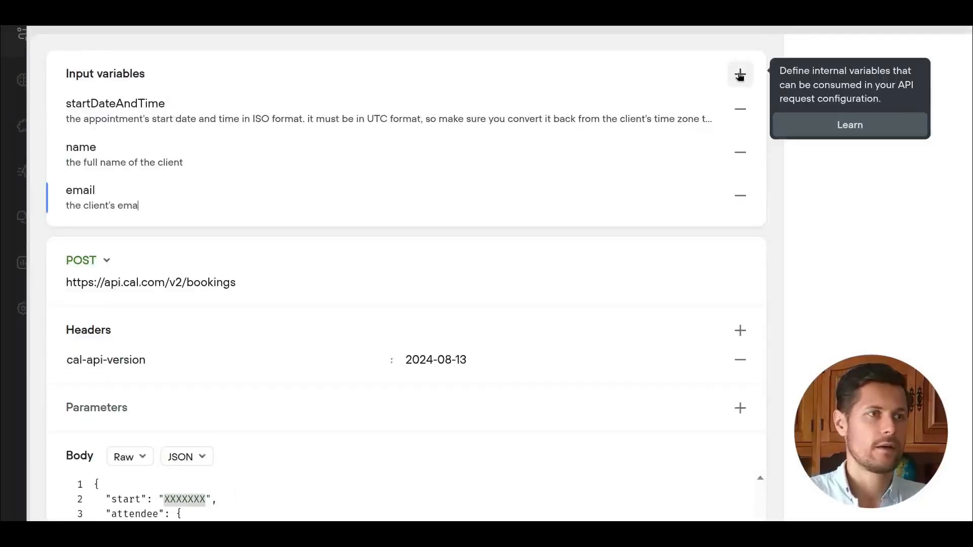
{"action": "type", "text": "ddress"}
{"action": "scroll", "coordinate": [654, 139], "scroll_direction": "down", "scroll_amount": 4}
{"action": "scroll", "coordinate": [654, 138], "scroll_direction": "up", "scroll_amount": 3}
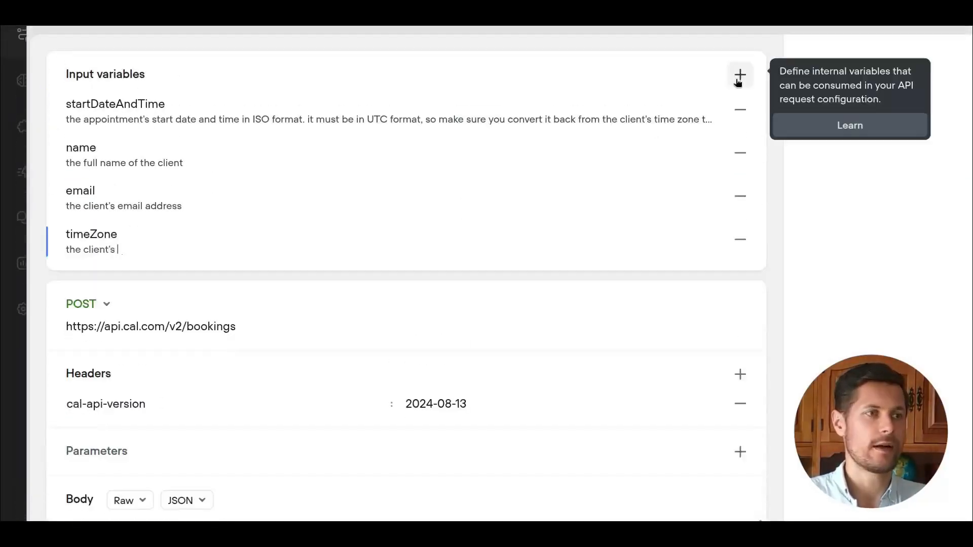
{"action": "type", "text": "time zone"}
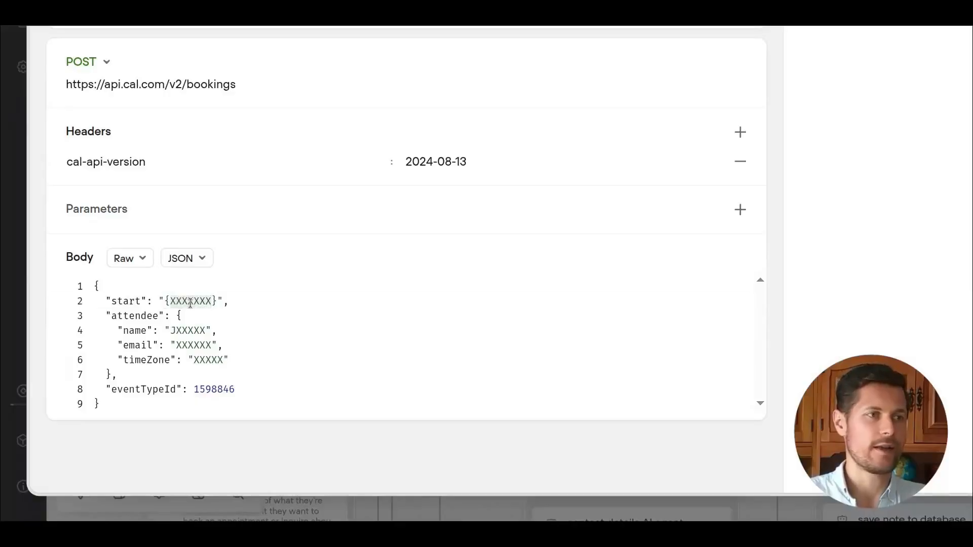
Replace the body placeholders with the {startDateAndTime}, {name}, {email} and {timeZone} variables.
{"action": "type", "text": "startDateAndTime"}
{"action": "double_click", "coordinate": [187, 329]}
{"action": "type", "text": "{"}
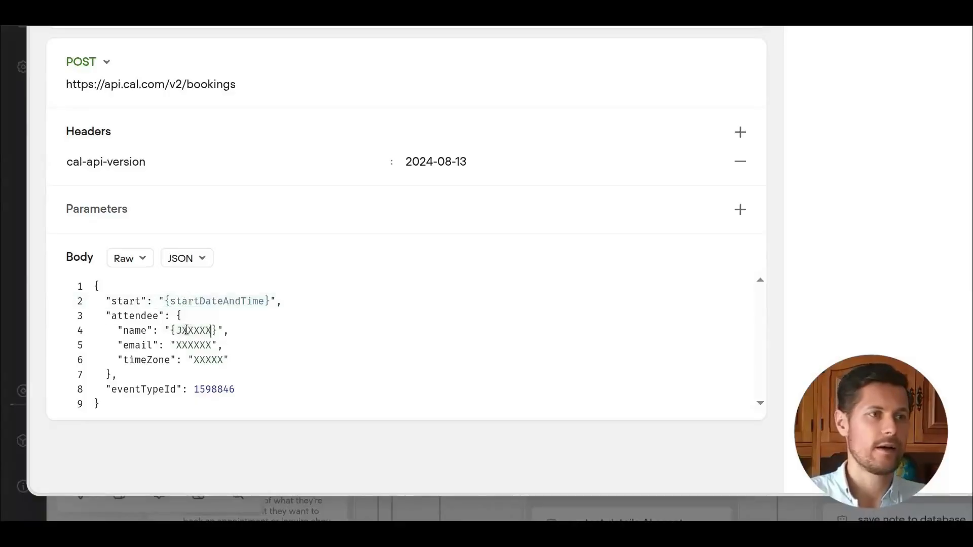
{"action": "type", "text": "name"}
{"action": "double_click", "coordinate": [194, 345]}
{"action": "type", "text": "{email"}
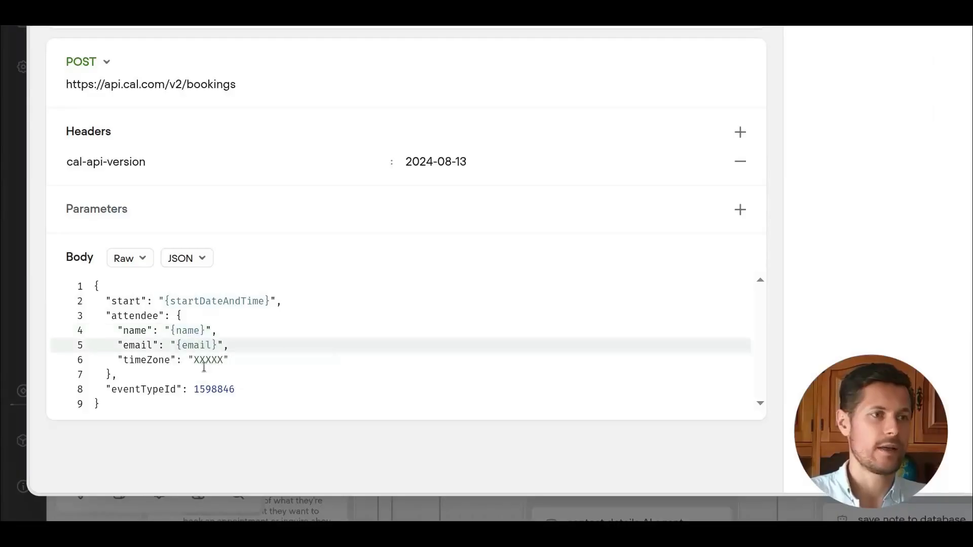
{"action": "double_click", "coordinate": [210, 359]}
{"action": "type", "text": "{t"}
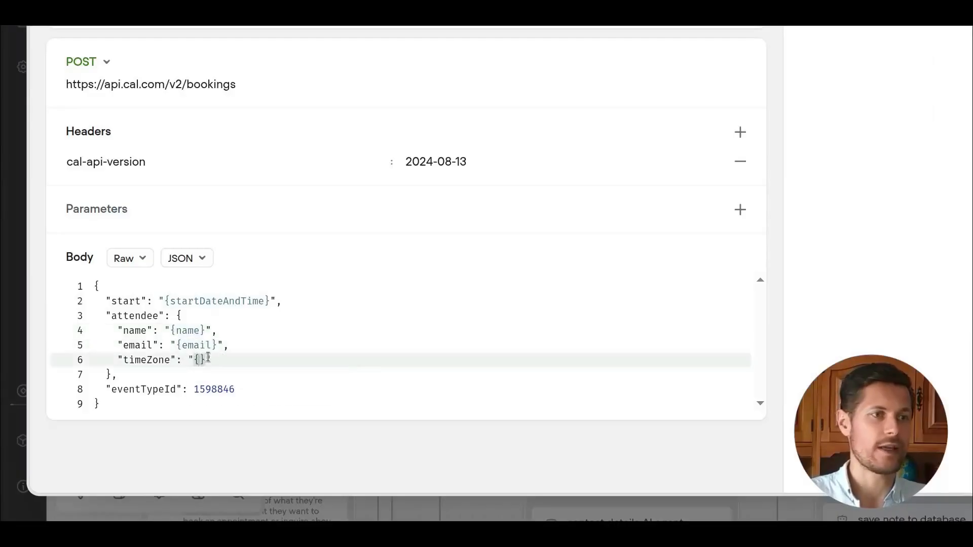
{"action": "left_click", "coordinate": [241, 391]}
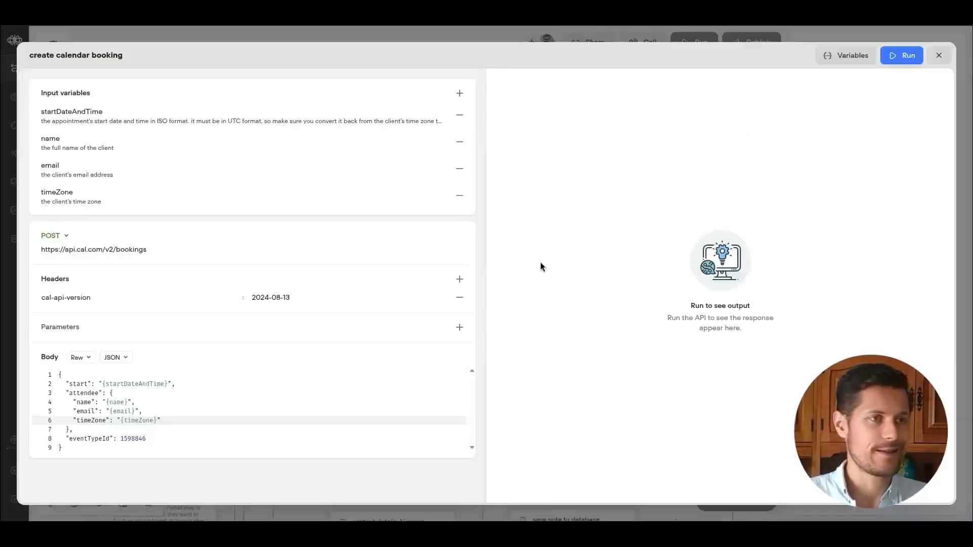
Open the test variables and set startDateAndTime to 2025-09-16T08:00:00 after checking the calendar slot.
{"action": "left_click", "coordinate": [901, 55]}
{"action": "type", "text": "2025-"}
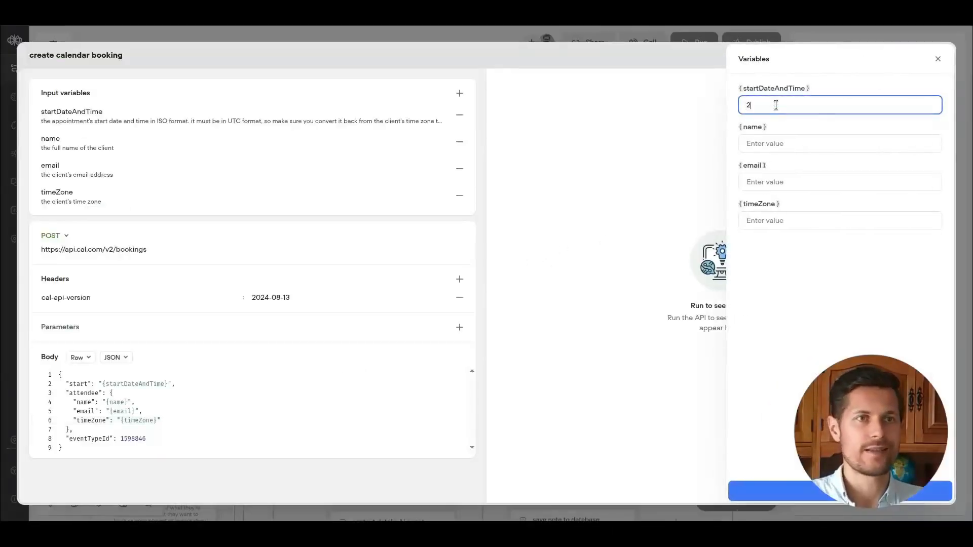
{"action": "type", "text": "09-16T"}
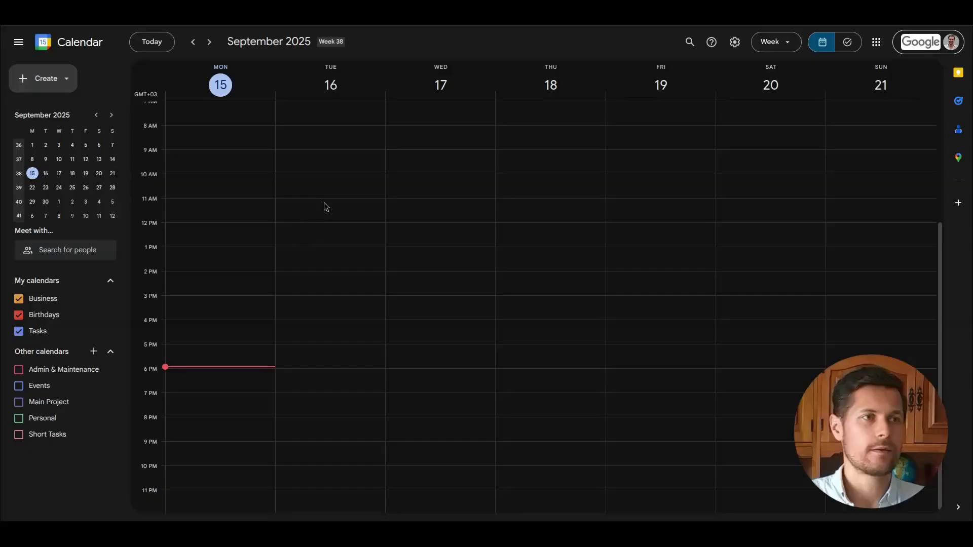
{"action": "left_click_drag", "start_coordinate": [324, 202], "coordinate": [324, 209]}
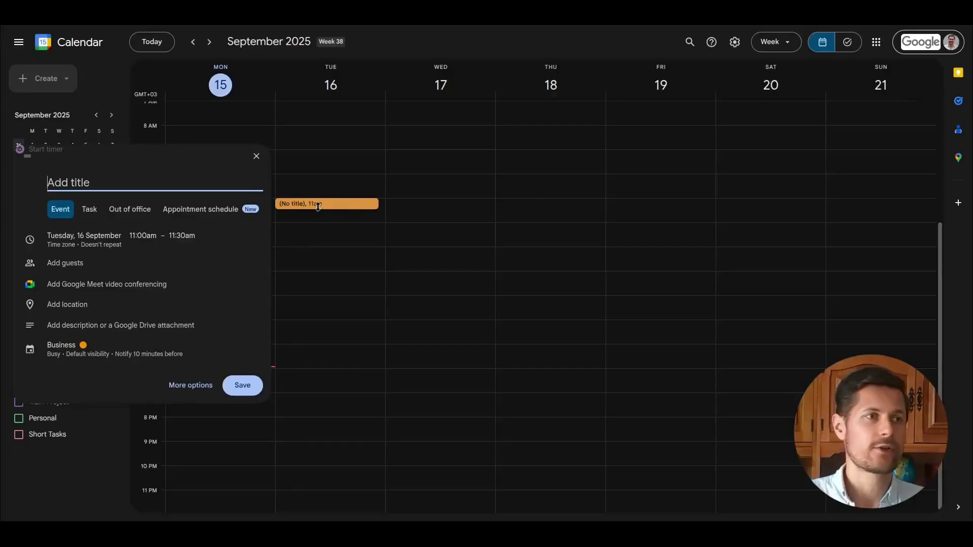
{"action": "key", "text": "Escape"}
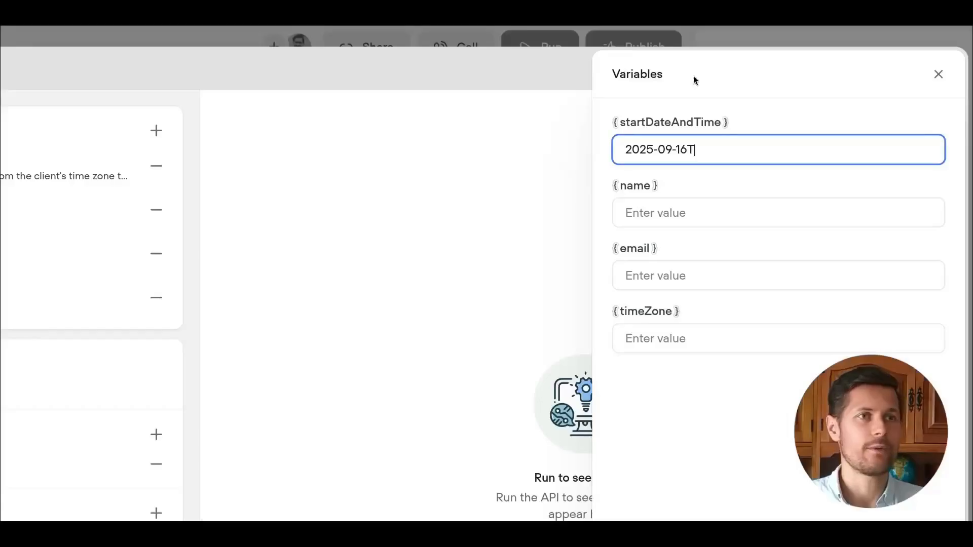
{"action": "type", "text": "08:00:00"}
Enter a test client's name and e-mail address and set timeZone to Europe/Bucharest.
{"action": "left_click", "coordinate": [657, 211]}
{"action": "left_click", "coordinate": [671, 278]}
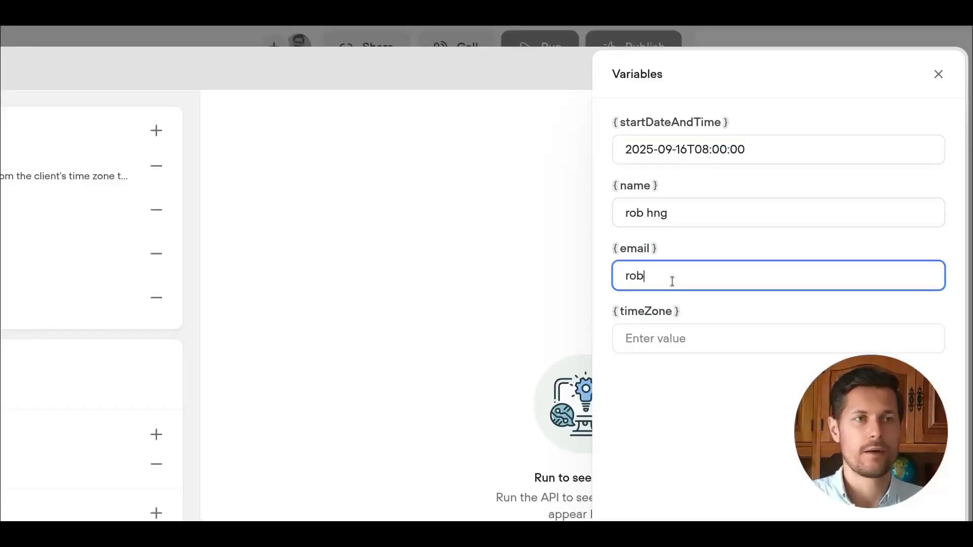
{"action": "left_click", "coordinate": [638, 338]}
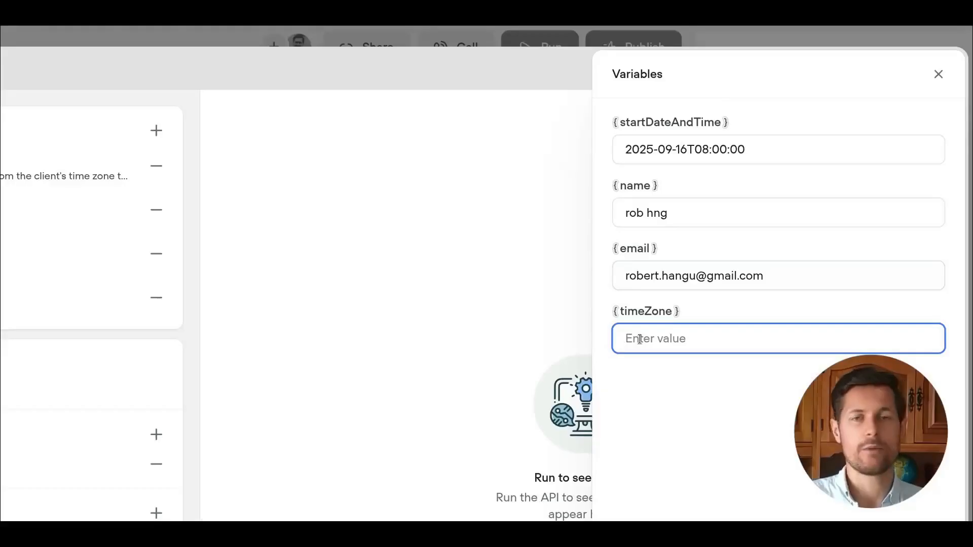
{"action": "double_click", "coordinate": [640, 275]}
{"action": "double_click", "coordinate": [752, 275]}
{"action": "left_click", "coordinate": [783, 272]}
{"action": "left_click_drag", "start_coordinate": [783, 272], "coordinate": [622, 276]}
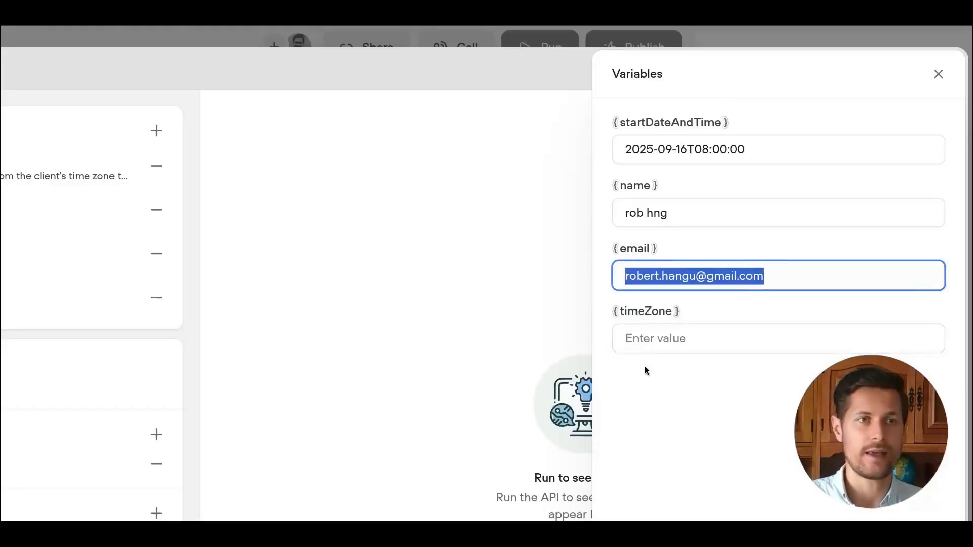
{"action": "left_click", "coordinate": [635, 339]}
{"action": "type", "text": "Europe/Bucharest"}
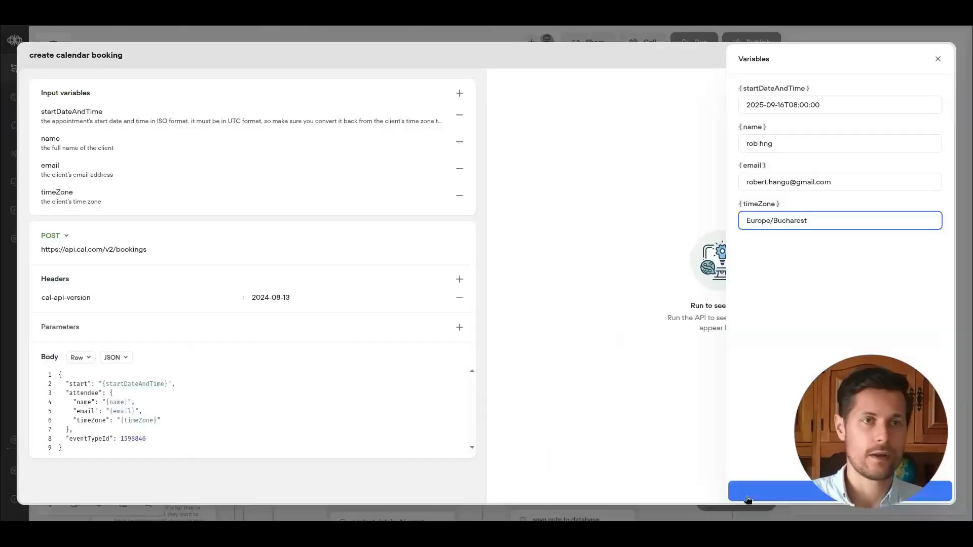
Run the API request and inspect the resulting booking response and calendar event.
{"action": "left_click", "coordinate": [748, 499]}
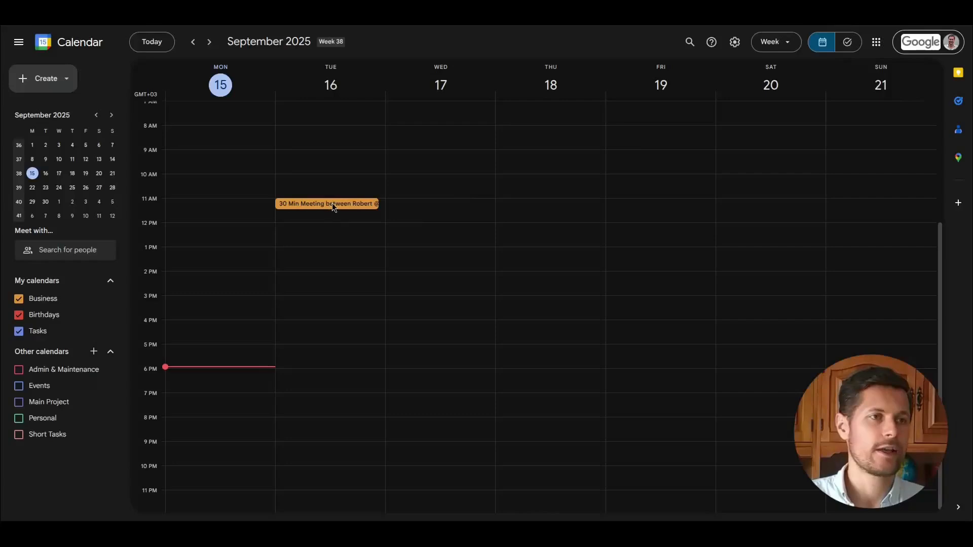
{"action": "left_click", "coordinate": [332, 203]}
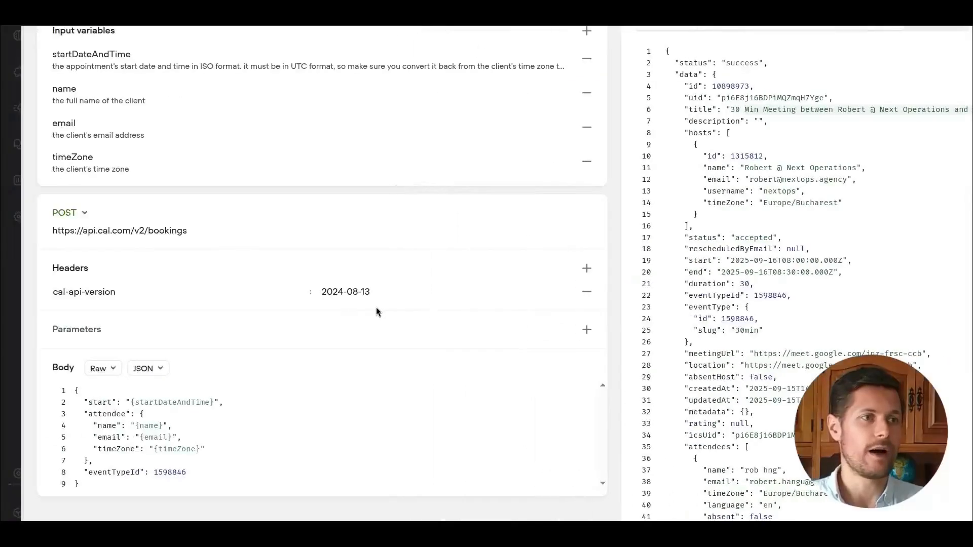
{"action": "left_click", "coordinate": [233, 449]}
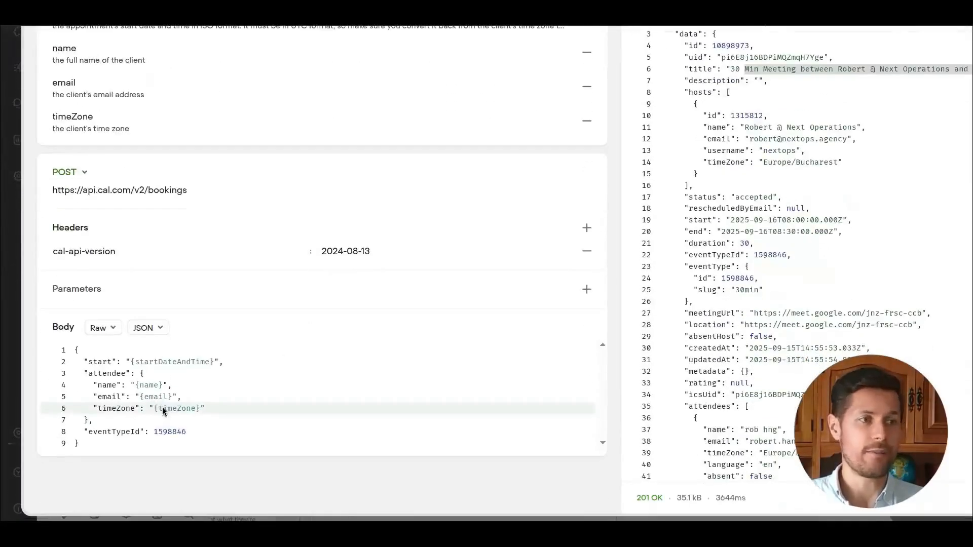
{"action": "left_click", "coordinate": [184, 412]}
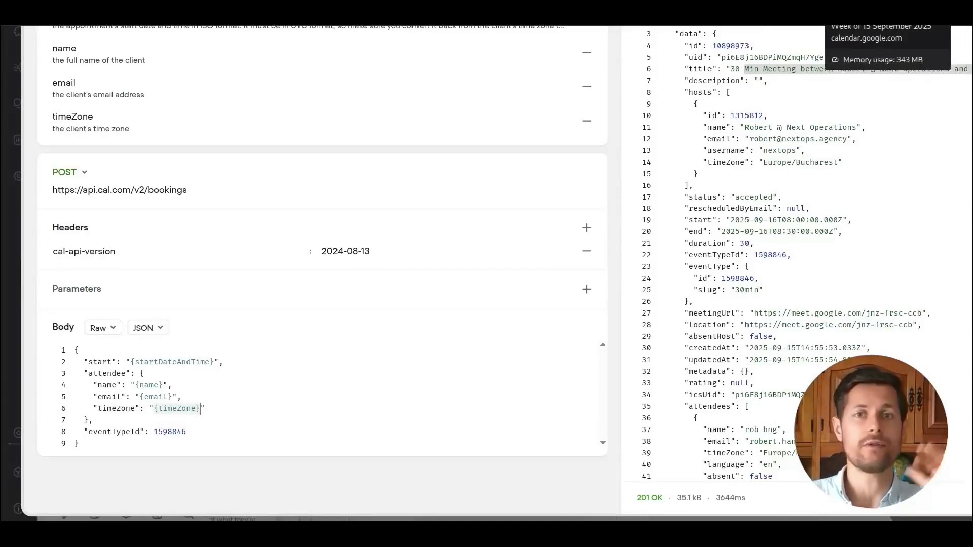
{"action": "left_click", "coordinate": [861, 11]}
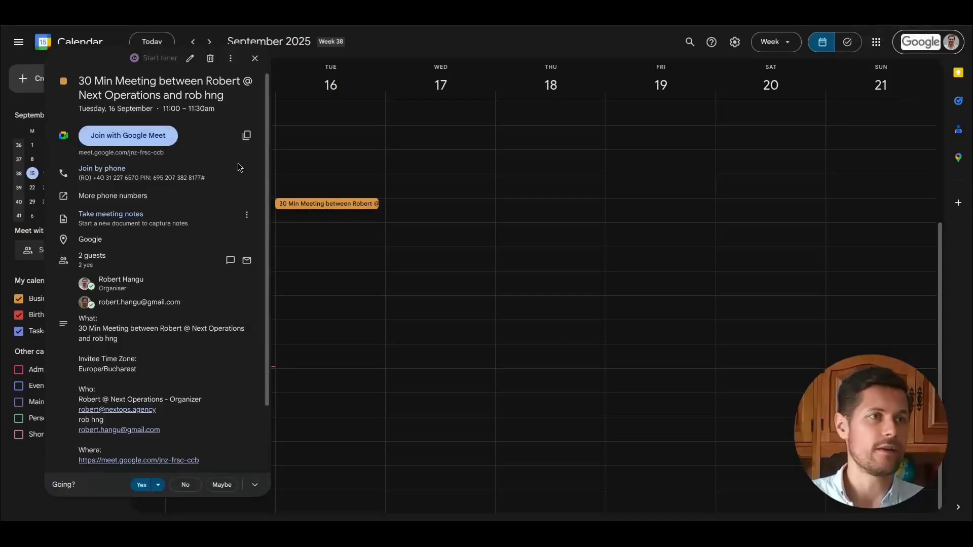
{"action": "scroll", "coordinate": [268, 233], "scroll_direction": "down", "scroll_amount": 1}
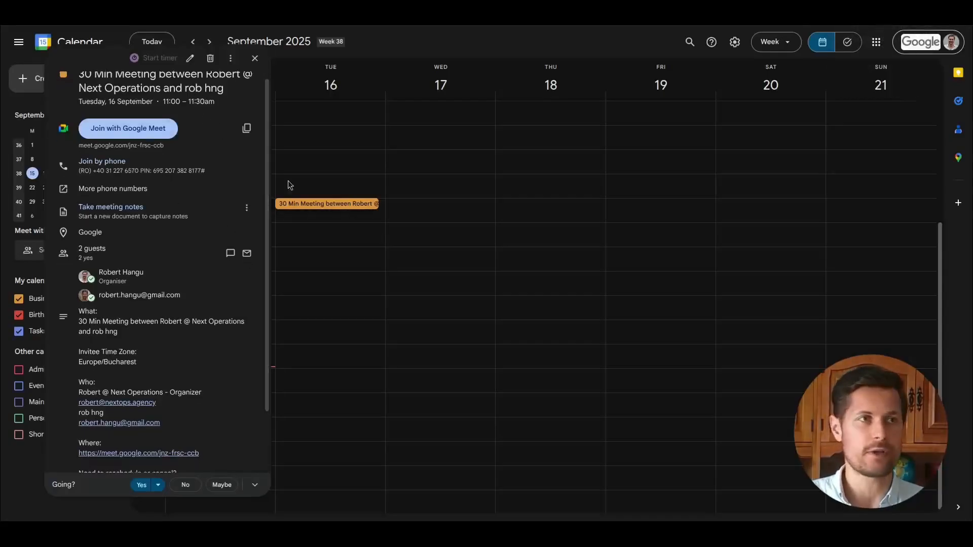
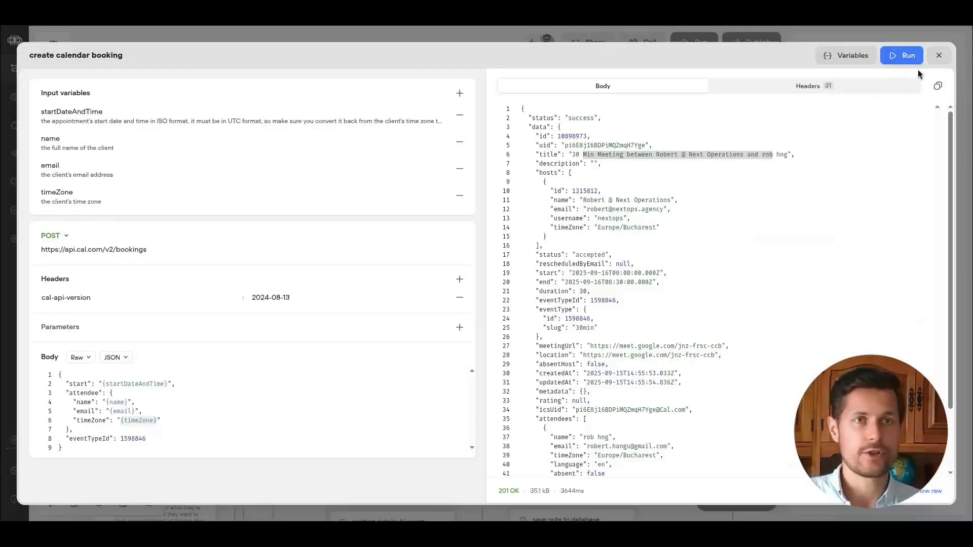
Close the booking tool and add an important instruction that the calendar API tool works in UTC, so client times must be converted before sending.
{"action": "left_click", "coordinate": [945, 61]}
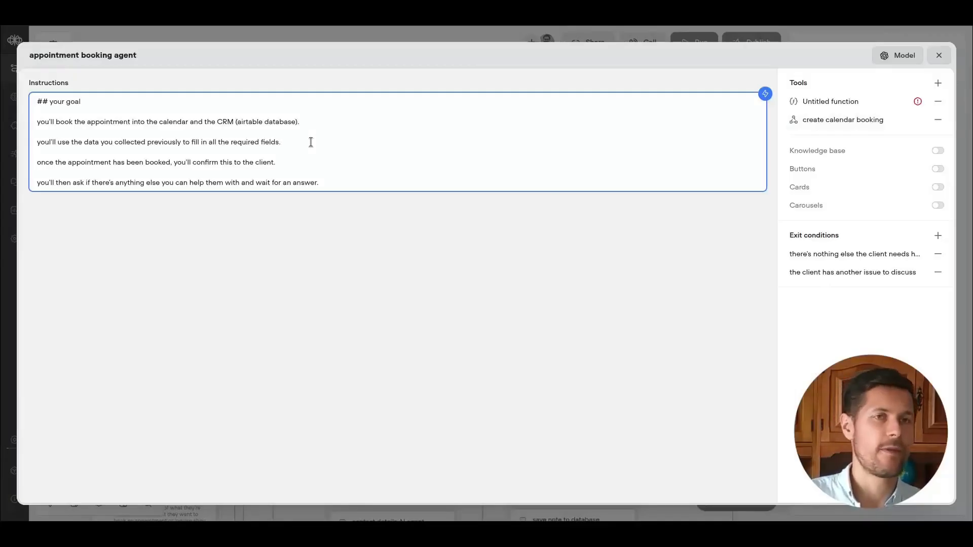
{"action": "key", "text": "End"}
{"action": "key", "text": "Return"}
{"action": "key", "text": "Return"}
{"action": "type", "text": "**important** when you work with exact times, be aware that the calendar API too always works in UTC time, so you must convert the time from the client's time zone to UTC before sending to the API."}
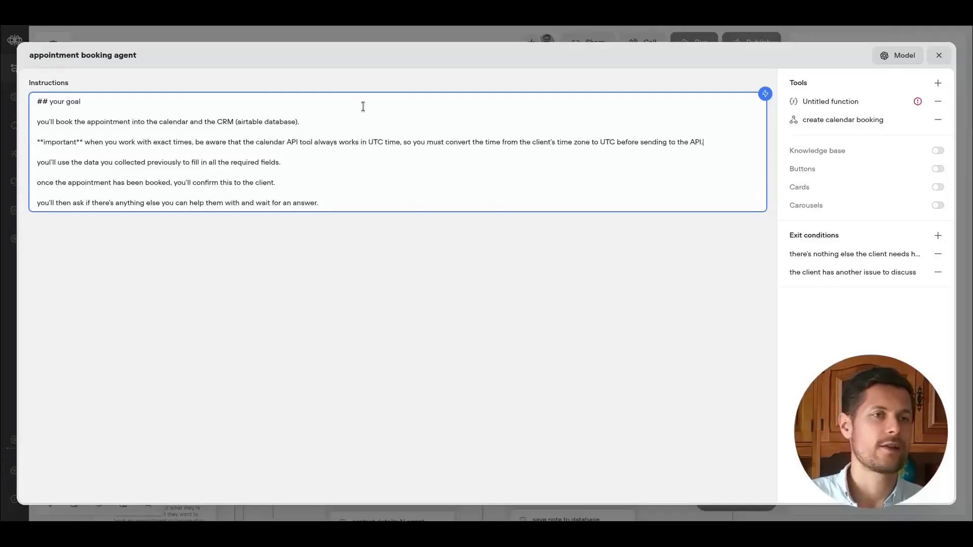
Remove the Untitled function tool from the agent's tools.
{"action": "left_click_drag", "start_coordinate": [442, 143], "coordinate": [504, 144]}
{"action": "left_click", "coordinate": [507, 142]}
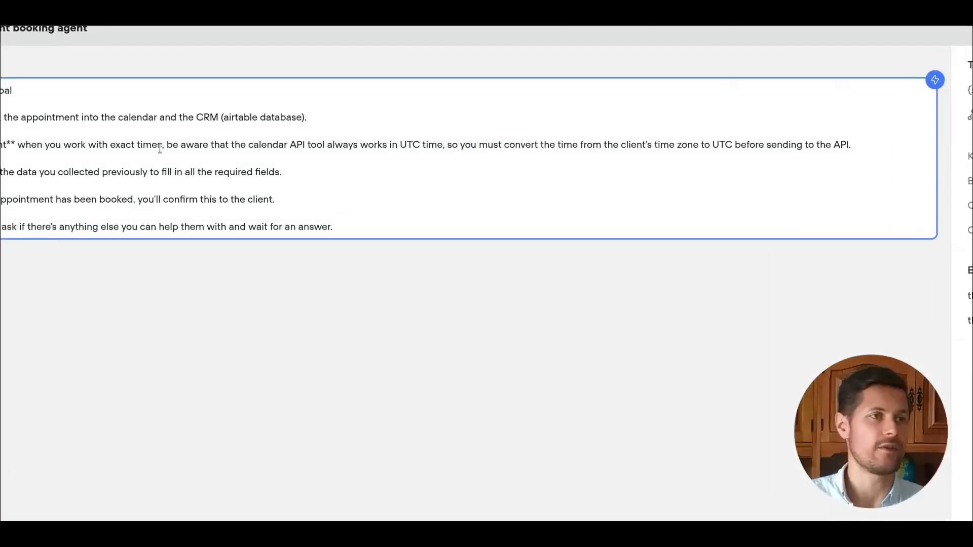
{"action": "left_click_drag", "start_coordinate": [163, 147], "coordinate": [314, 146]}
{"action": "left_click", "coordinate": [351, 145]}
{"action": "left_click_drag", "start_coordinate": [457, 144], "coordinate": [348, 146]}
{"action": "left_click", "coordinate": [344, 147]}
{"action": "left_click_drag", "start_coordinate": [249, 146], "coordinate": [398, 146]}
{"action": "left_click", "coordinate": [419, 145]}
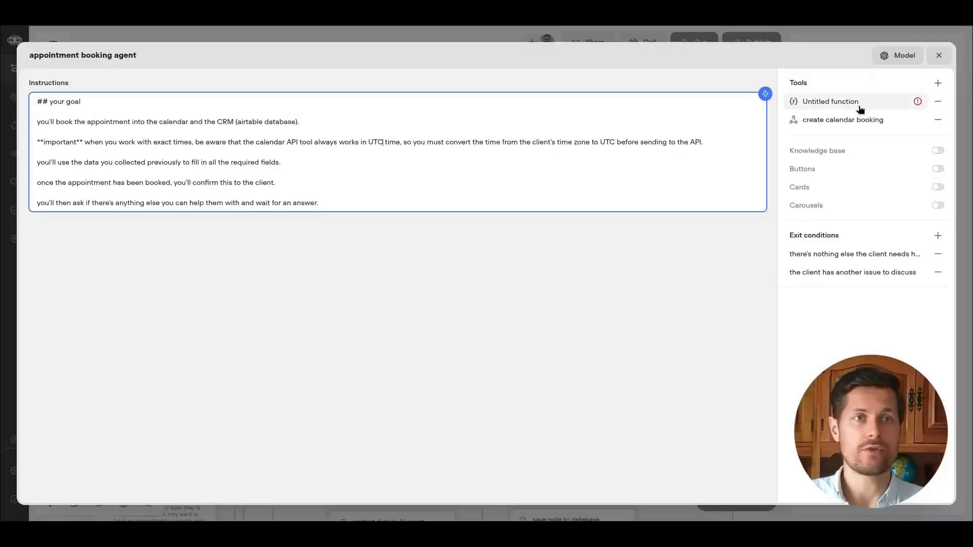
{"action": "left_click", "coordinate": [857, 106]}
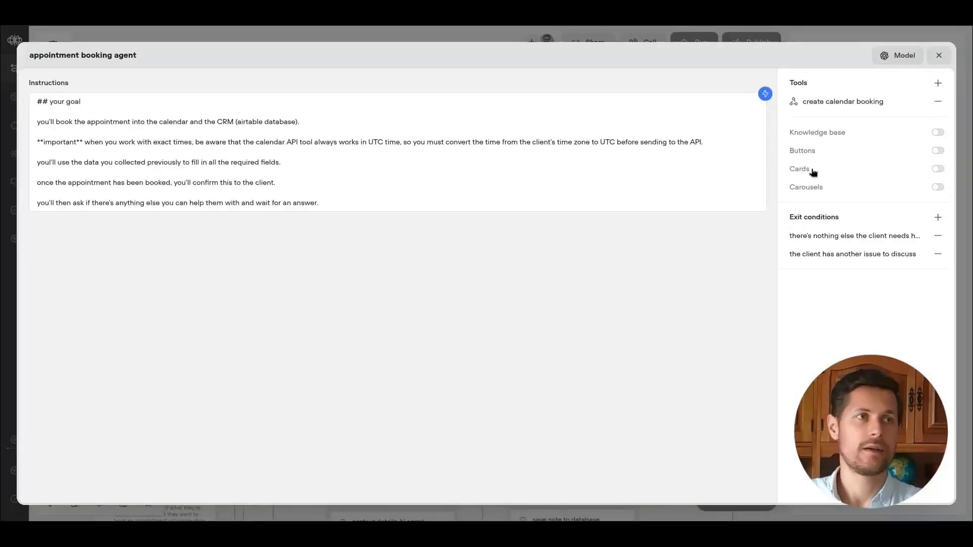
Create a new API call tool named "create appointment in the database" with a description that it creates an appointment in the database.
{"action": "left_click", "coordinate": [939, 86]}
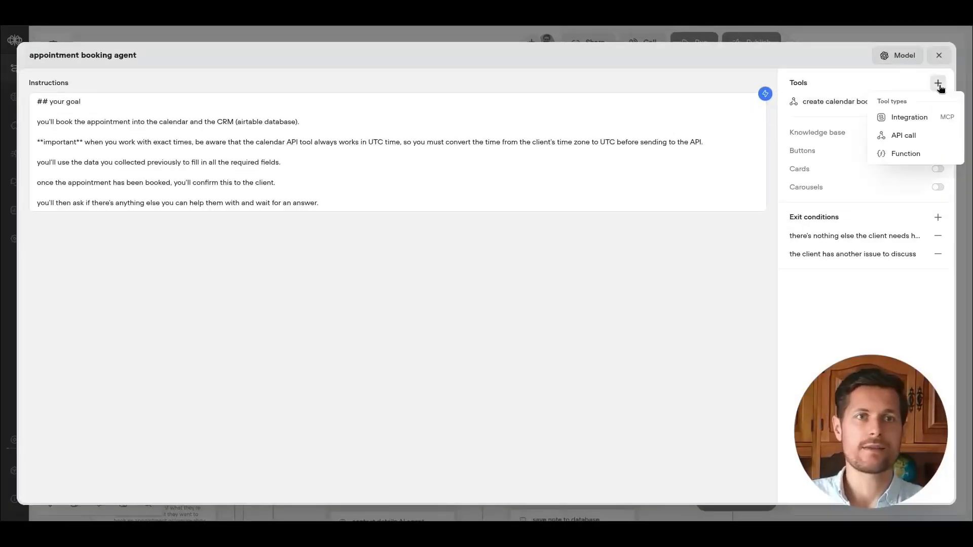
{"action": "left_click", "coordinate": [906, 136]}
{"action": "left_click", "coordinate": [899, 168]}
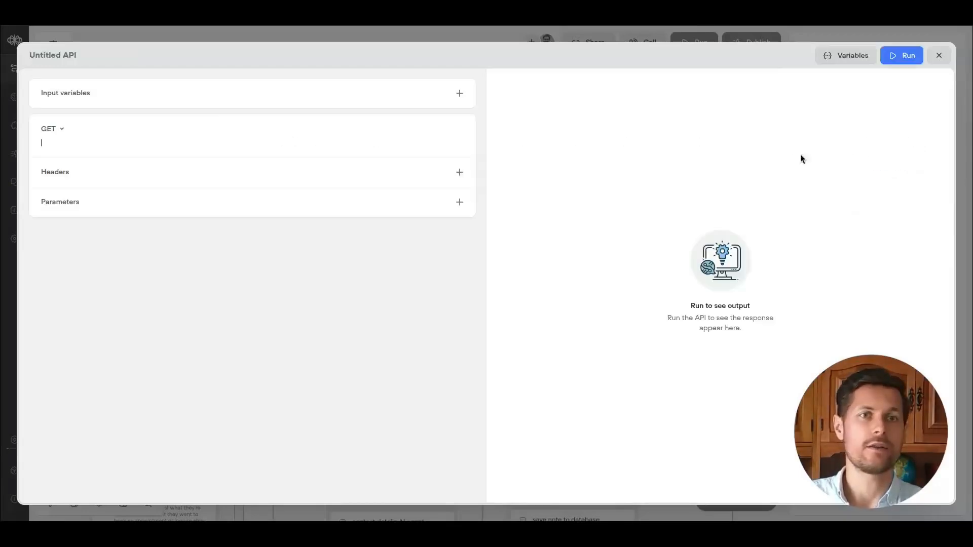
{"action": "left_click", "coordinate": [44, 57]}
{"action": "type", "text": "create appointment in CRM"}
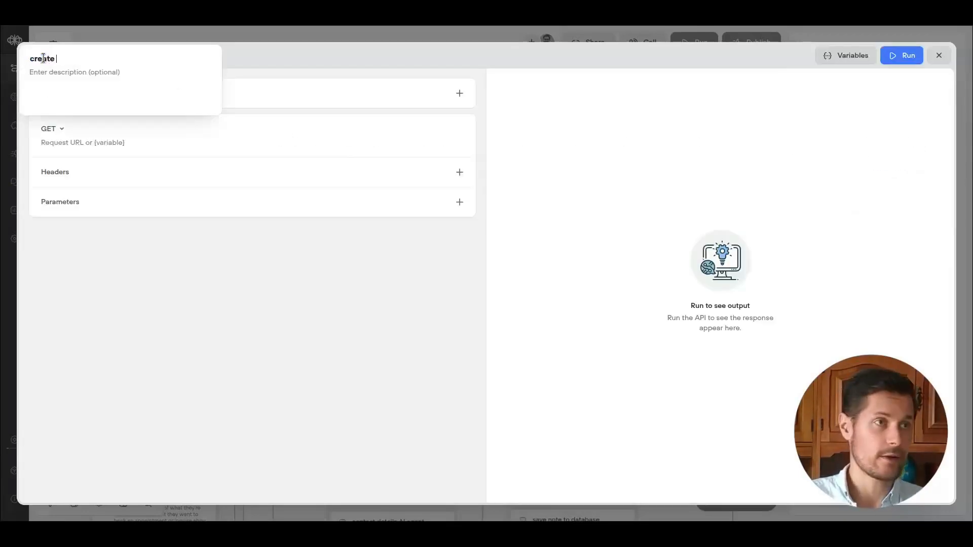
{"action": "left_click", "coordinate": [87, 80]}
{"action": "type", "text": "creates an appointment in the"}
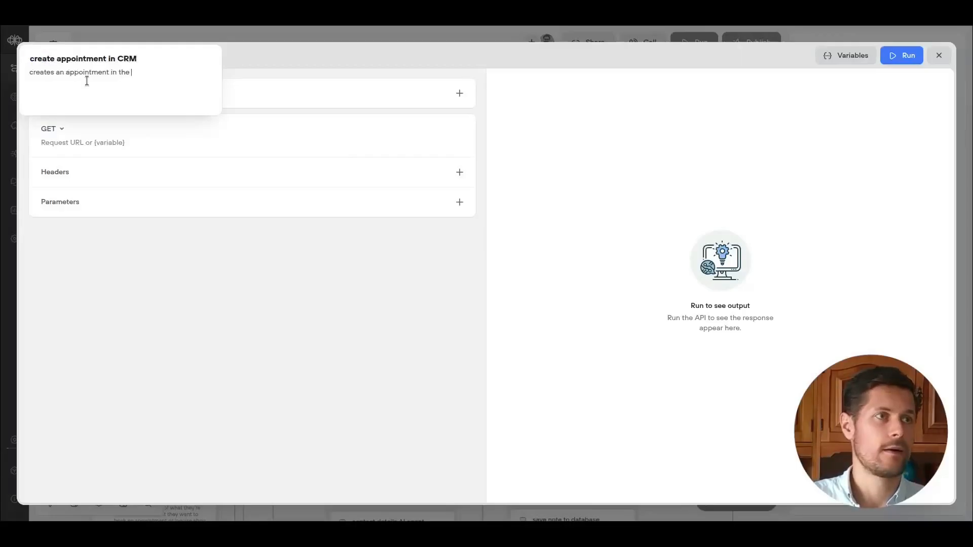
{"action": "left_click", "coordinate": [126, 59]}
{"action": "left_click", "coordinate": [144, 59]}
{"action": "key", "text": "BackSpace"}
{"action": "key", "text": "BackSpace"}
{"action": "key", "text": "BackSpace"}
{"action": "type", "text": "the database"}
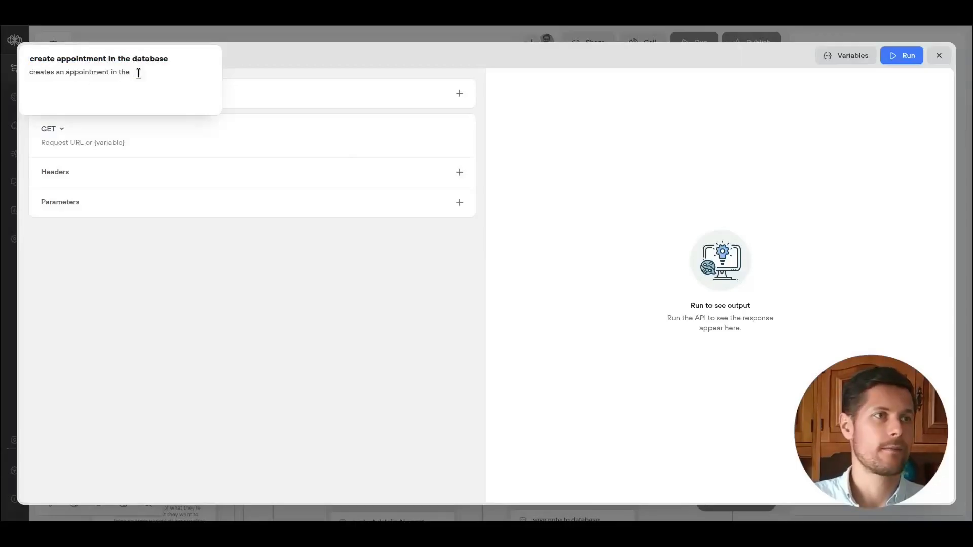
{"action": "key", "text": "Return"}
Set the tool's method to POST and copy the Clients create-records endpoint URL from the Airtable API docs.
{"action": "left_click", "coordinate": [57, 129]}
{"action": "left_click", "coordinate": [59, 169]}
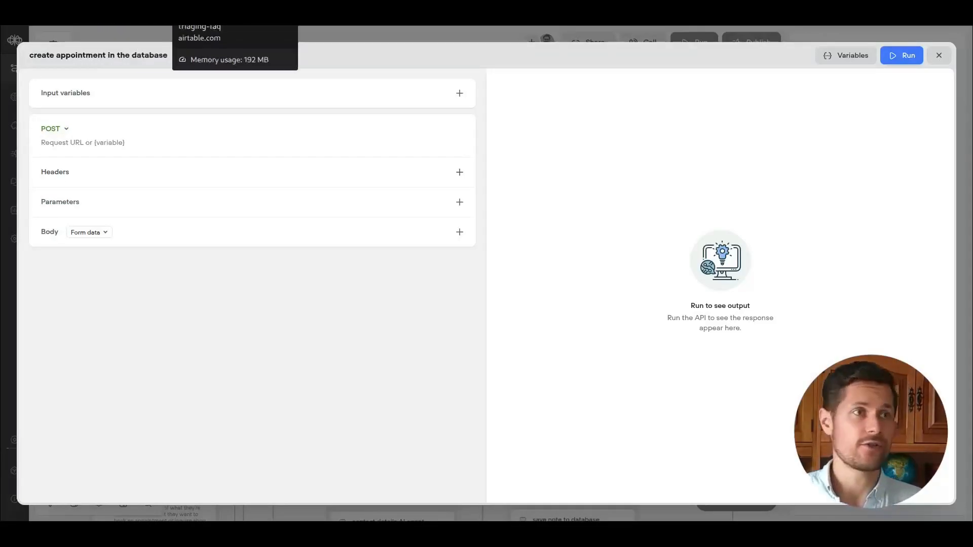
{"action": "left_click", "coordinate": [228, 11]}
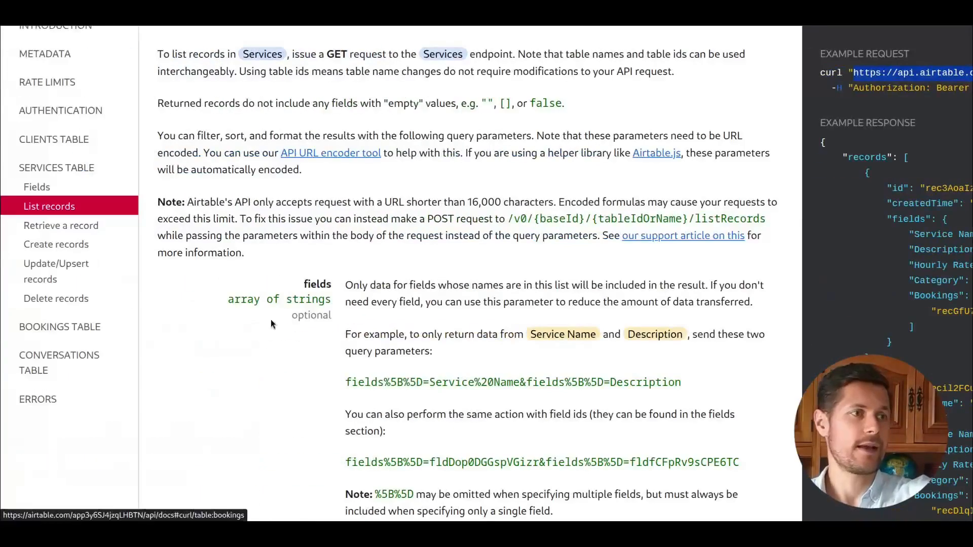
{"action": "left_click", "coordinate": [81, 329]}
{"action": "scroll", "coordinate": [81, 404], "scroll_direction": "down", "scroll_amount": 1}
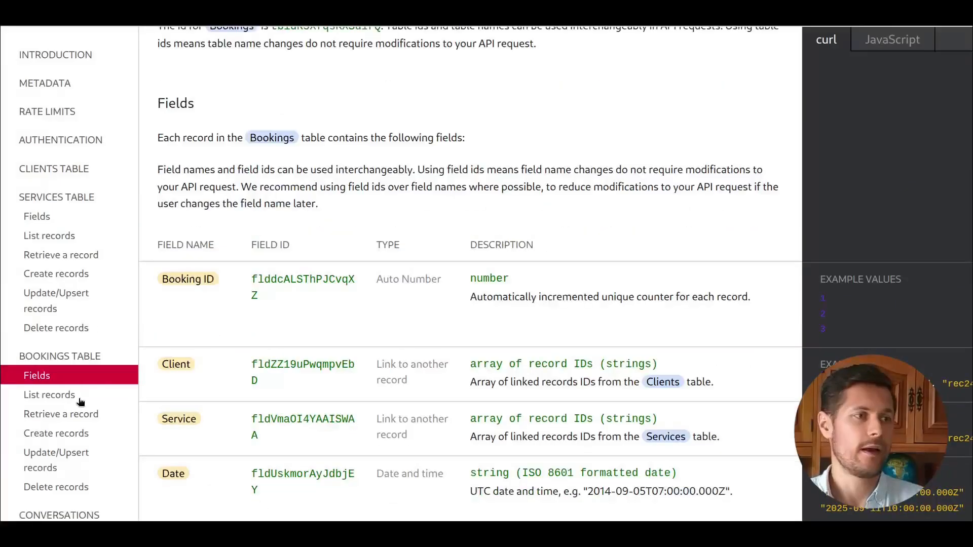
{"action": "left_click", "coordinate": [42, 434]}
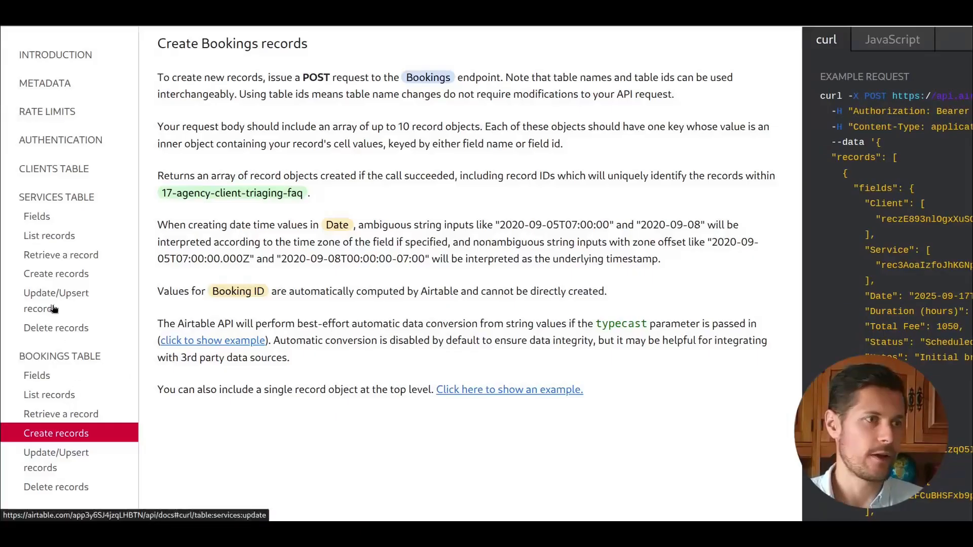
{"action": "left_click", "coordinate": [70, 169]}
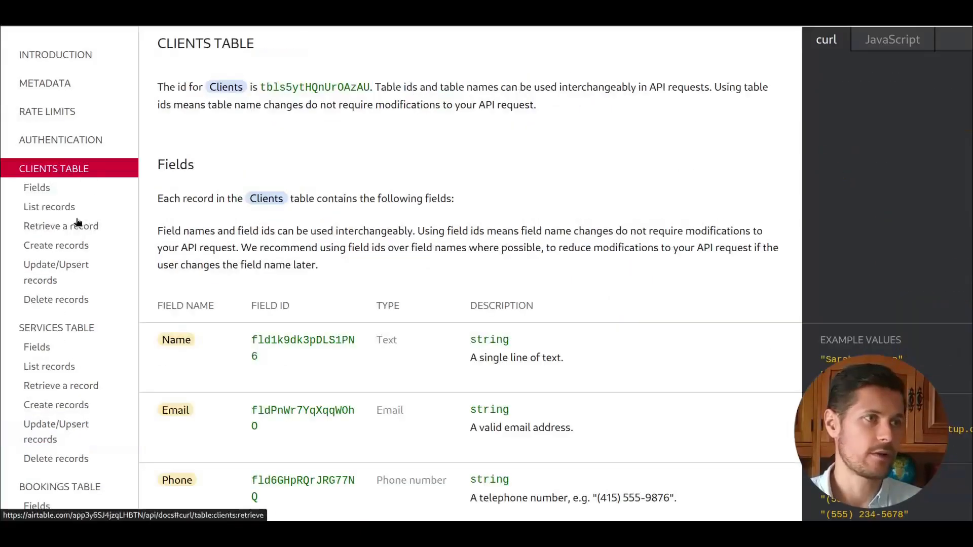
{"action": "left_click", "coordinate": [42, 247]}
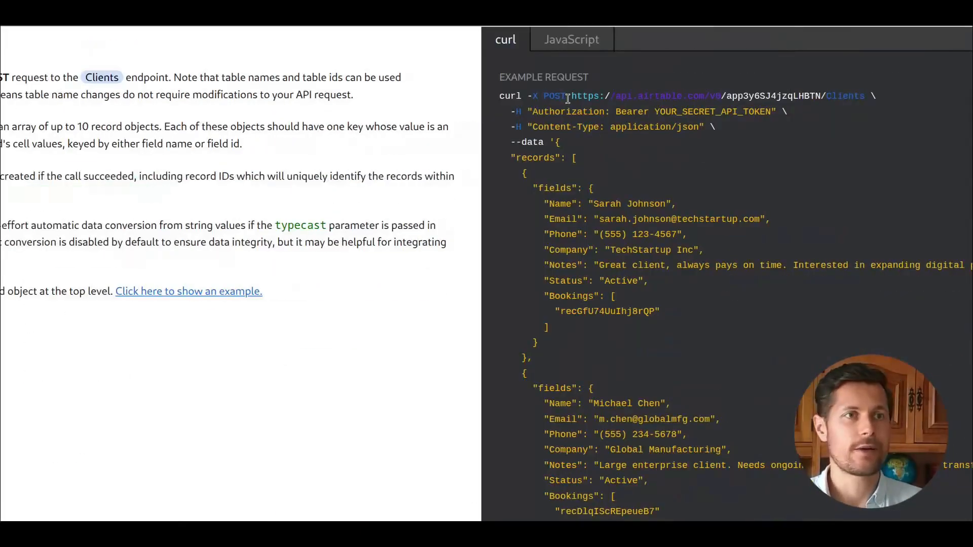
{"action": "left_click_drag", "start_coordinate": [571, 96], "coordinate": [868, 98]}
{"action": "key", "text": "ctrl+c"}
Paste the copied endpoint as the tool's request URL and close the tool editor.
{"action": "key", "text": "alt+Tab"}
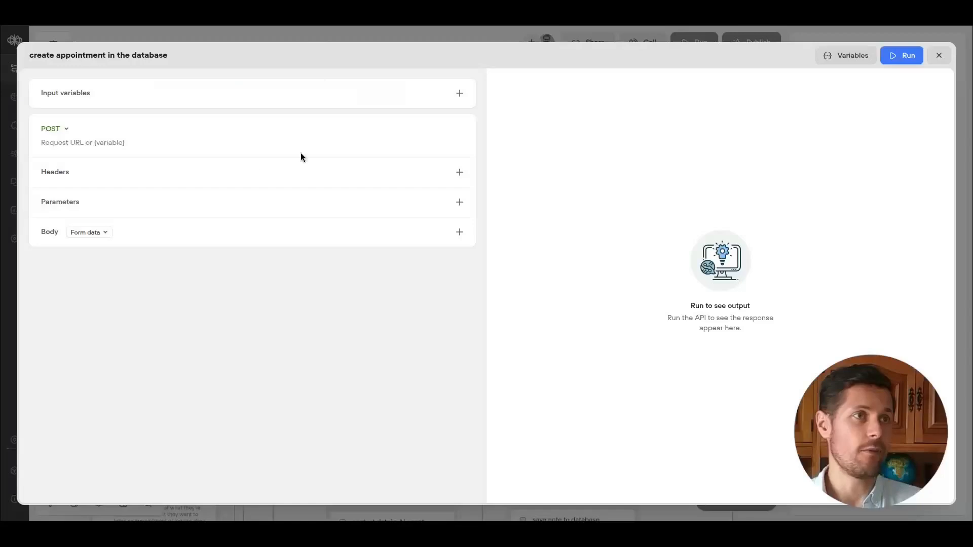
{"action": "left_click", "coordinate": [131, 142]}
{"action": "key", "text": "ctrl+v"}
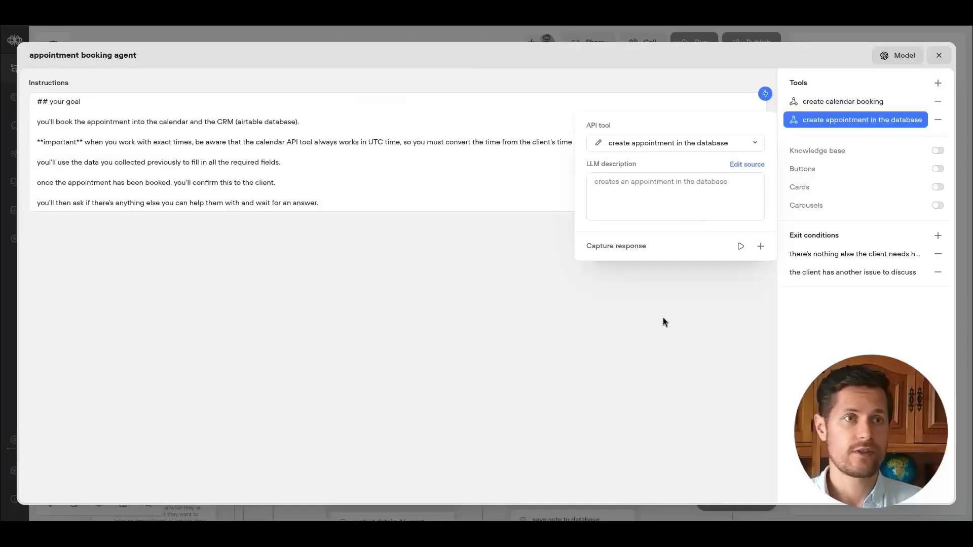
{"action": "left_click", "coordinate": [661, 317]}
Add a steps list to the instructions, with step 1: create the client in the database first, using all the data gathered so far.
{"action": "left_click", "coordinate": [167, 152]}
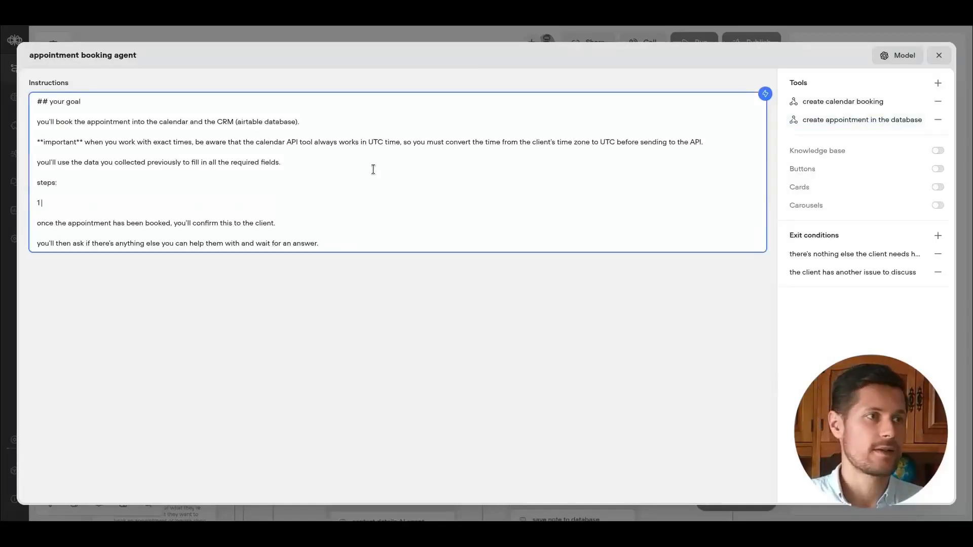
{"action": "type", "text": "create the client in the CRM"}
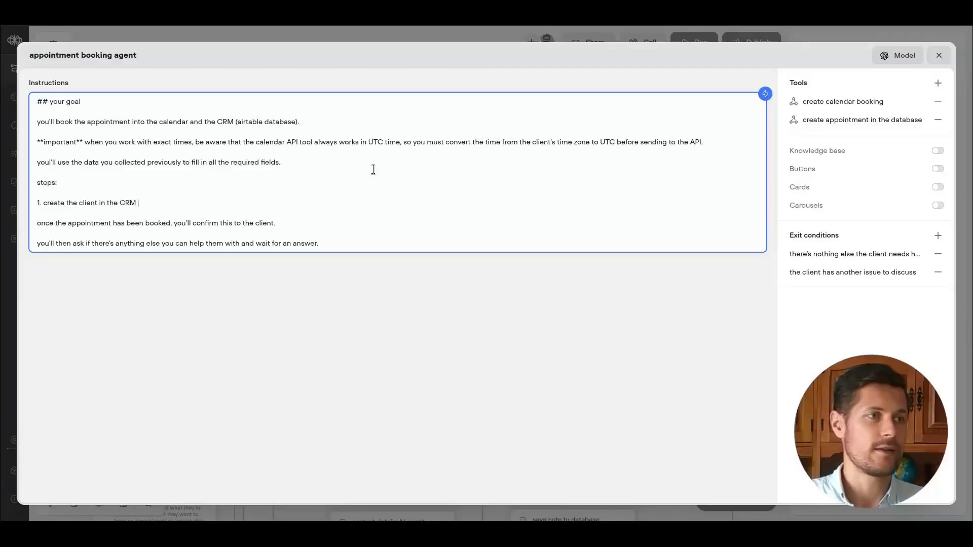
{"action": "type", "text": " databs"}
{"action": "key", "text": "BackSpace"}
{"action": "type", "text": "ase first"}
{"action": "key", "text": "ctrl+Left"}
{"action": "key", "text": "ctrl+Left"}
{"action": "key", "text": "ctrl+BackSpace"}
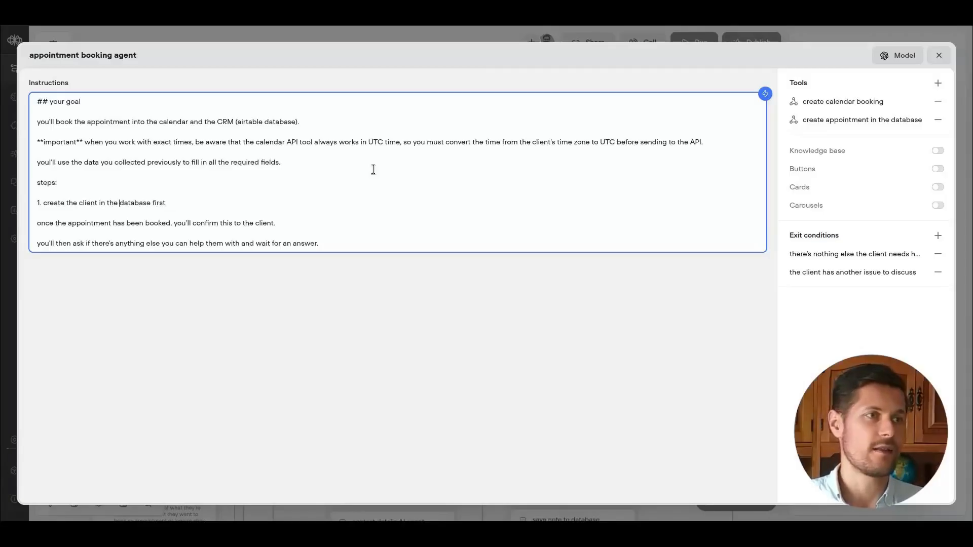
{"action": "type", "text": "use all the data gathered so far"}
{"action": "key", "text": "Return"}
{"action": "type", "text": "2. "}
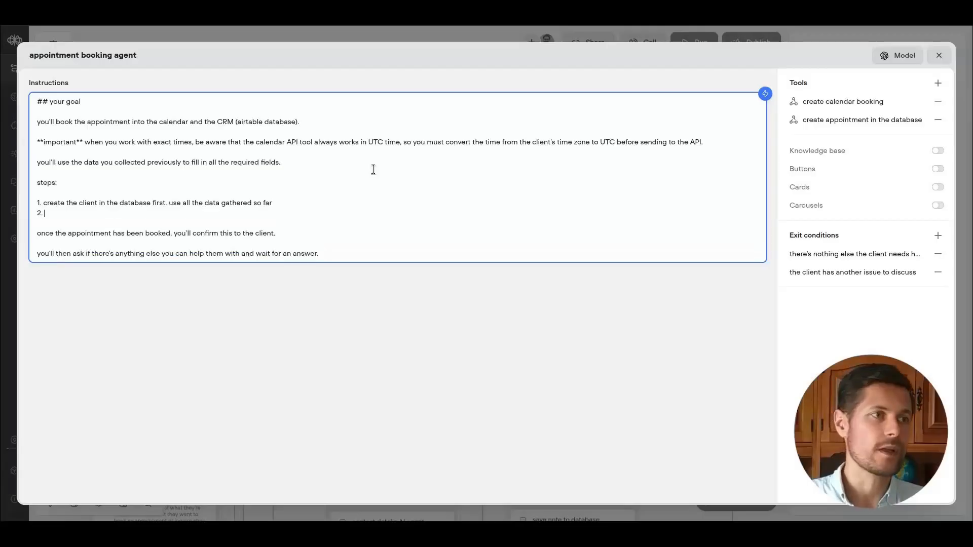
{"action": "type", "text": "create the appoinm"}
Add step 2: create the booking in the calendar via the calendar tool.
{"action": "key", "text": "ctrl+BackSpace"}
{"action": "type", "text": "booking in the calendar via the calendar "}
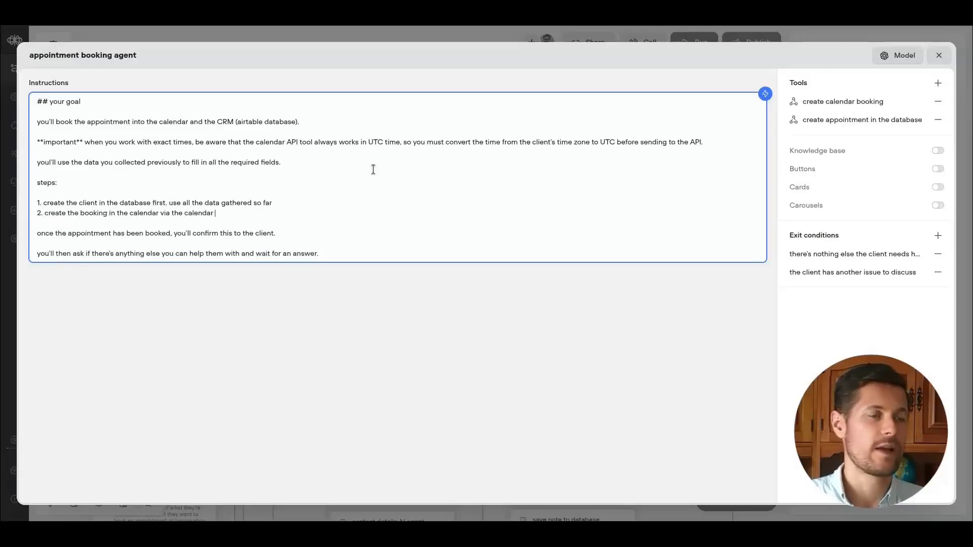
{"action": "type", "text": "tool"}
{"action": "key", "text": "Return"}
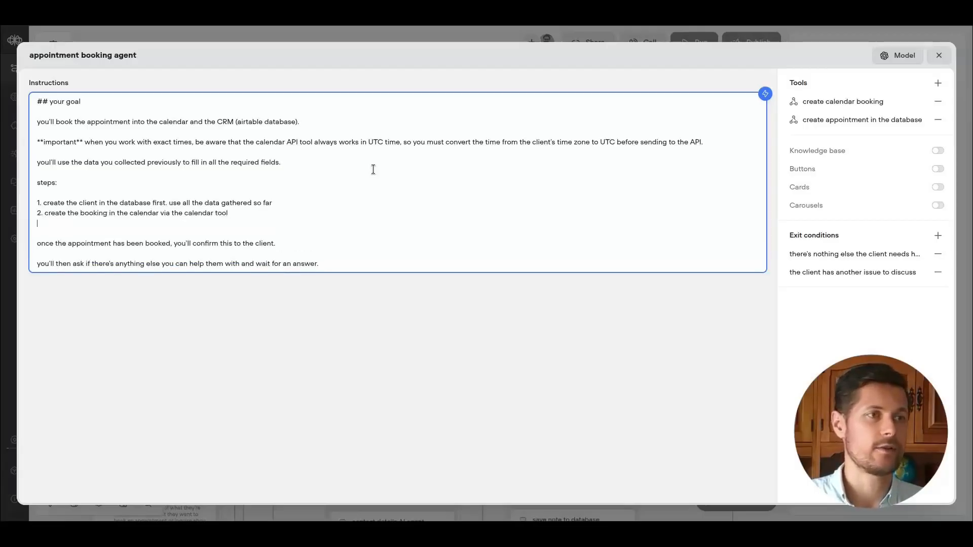
Start step 3 and append "take note of the ID of the client." to step 1.
{"action": "type", "text": "3. create the clietn in the"}
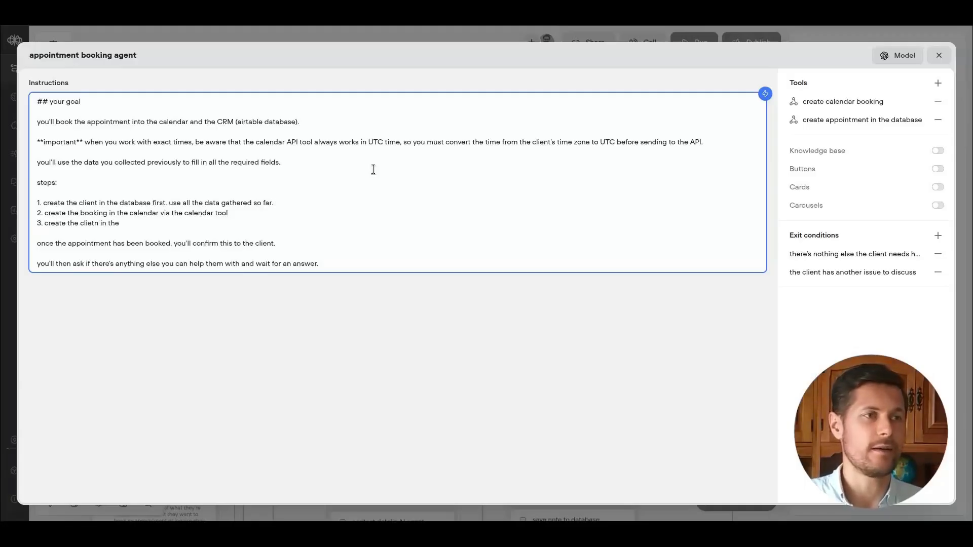
{"action": "type", "text": "note of the ID of the client."}
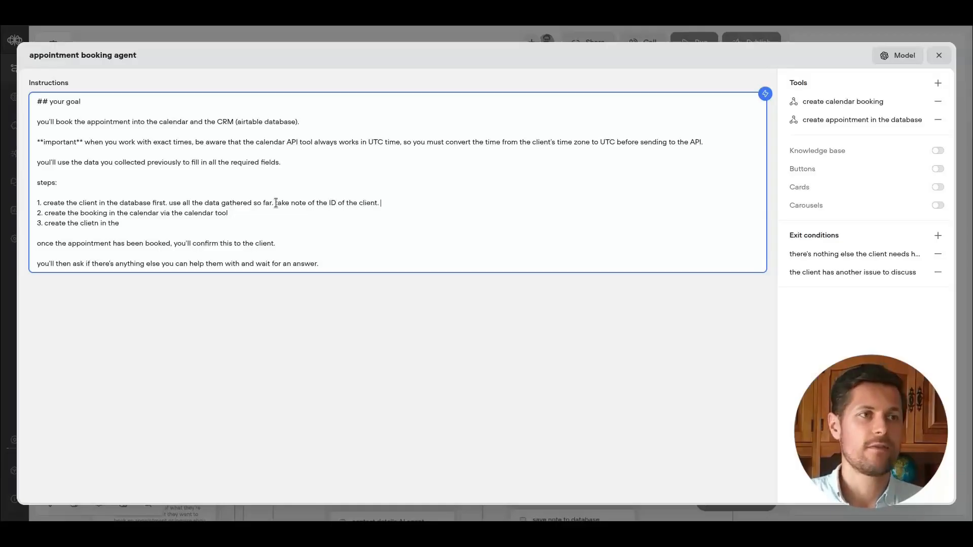
Examine how bookings link to client records in the Airtable Bookings table and API docs.
{"action": "left_click", "coordinate": [277, 203], "text": "shift"}
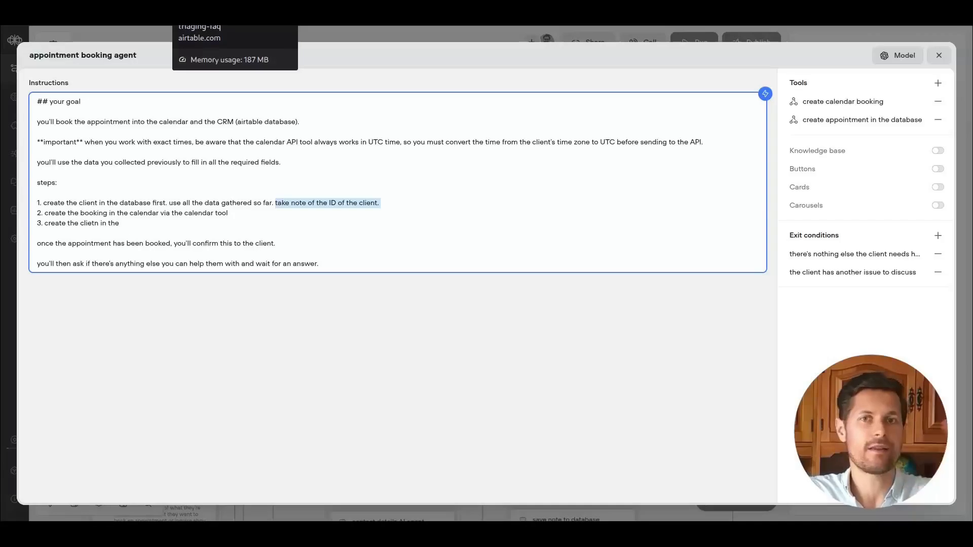
{"action": "left_click", "coordinate": [213, 24]}
{"action": "left_click", "coordinate": [115, 62]}
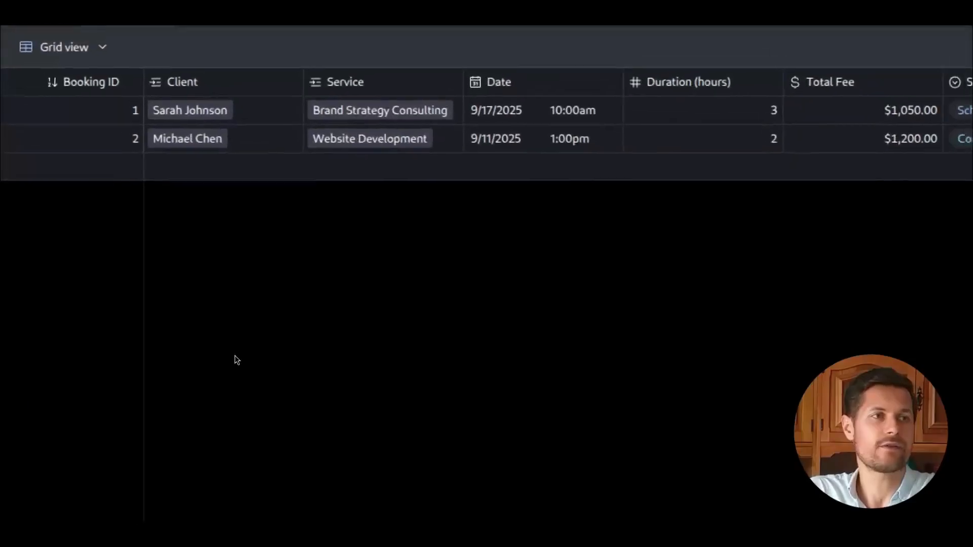
{"action": "left_click", "coordinate": [190, 110]}
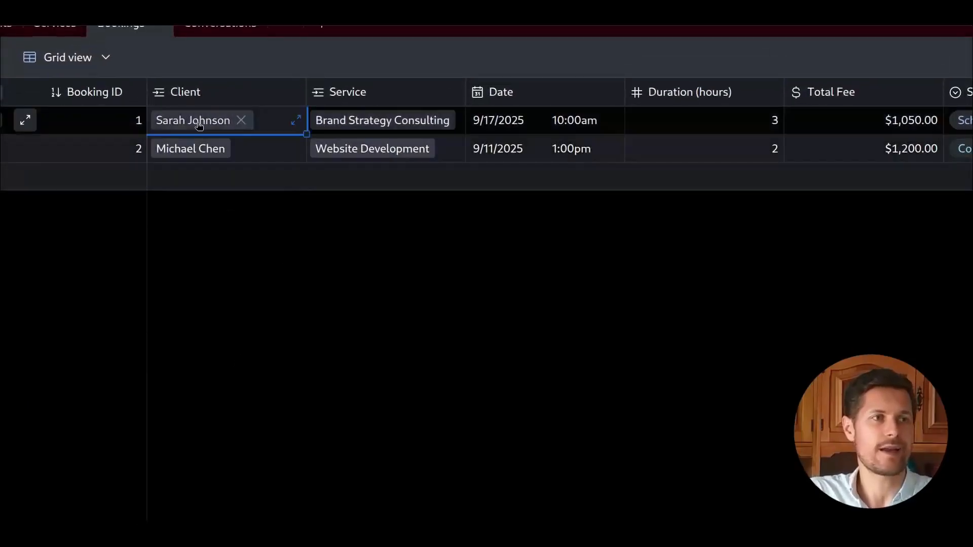
{"action": "left_click", "coordinate": [190, 110]}
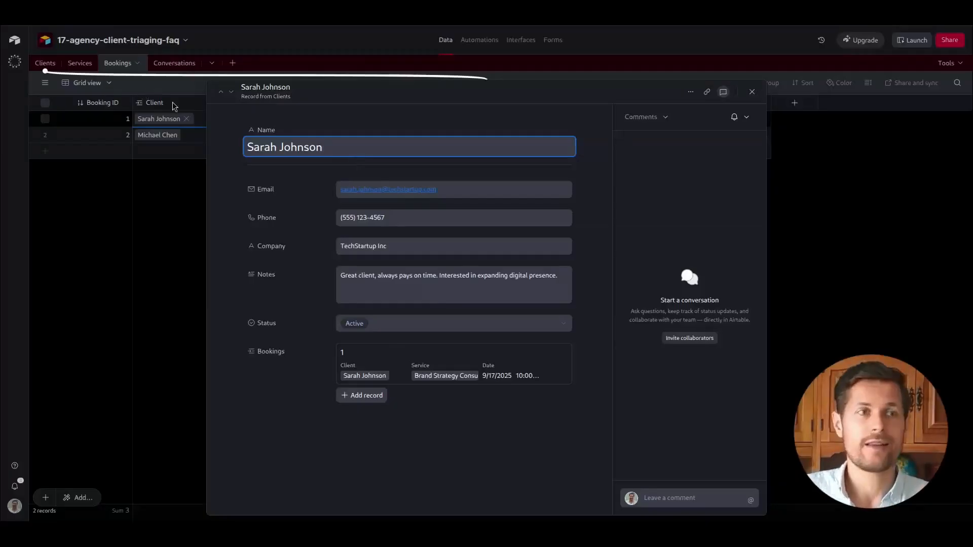
{"action": "left_click", "coordinate": [118, 235]}
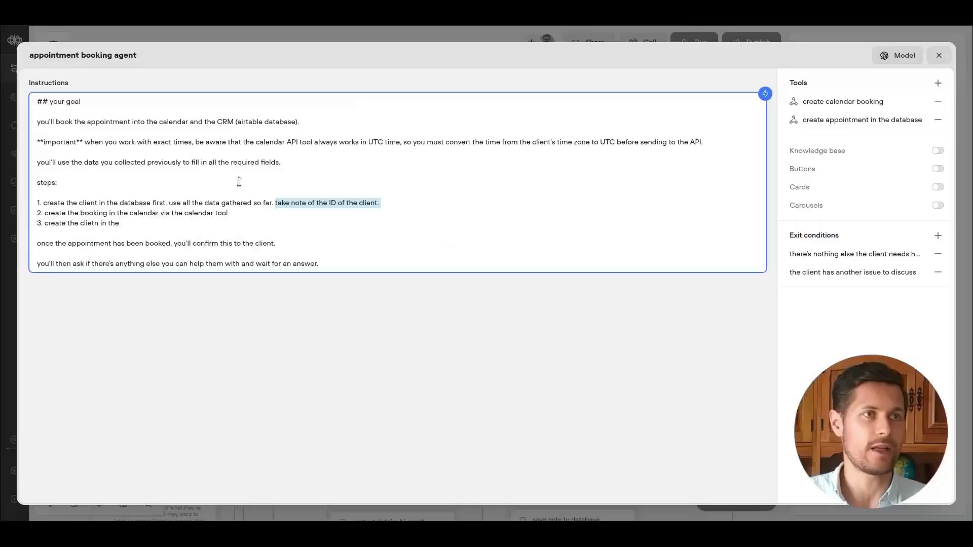
{"action": "left_click", "coordinate": [387, 201]}
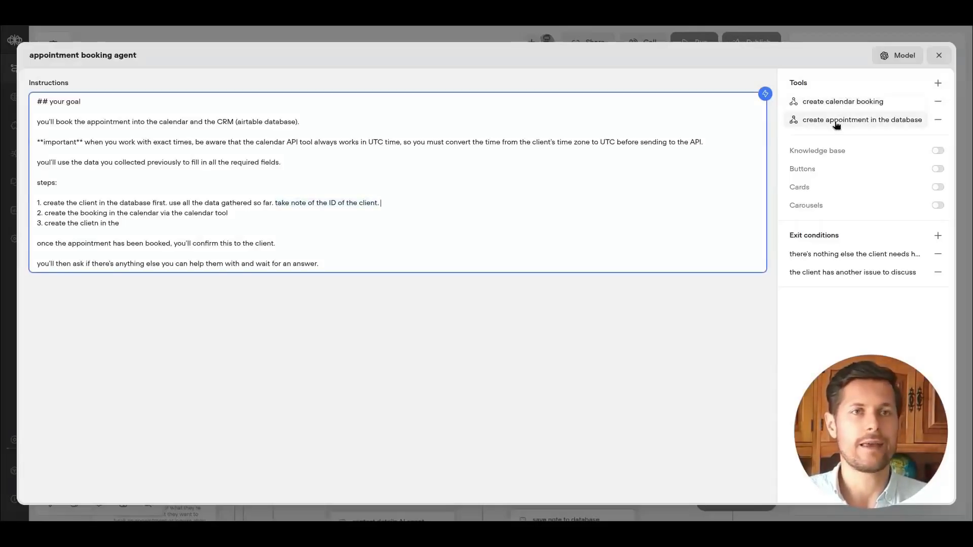
Create another API tool named "create client in database" described as "creates a client in the database".
{"action": "left_click", "coordinate": [937, 83]}
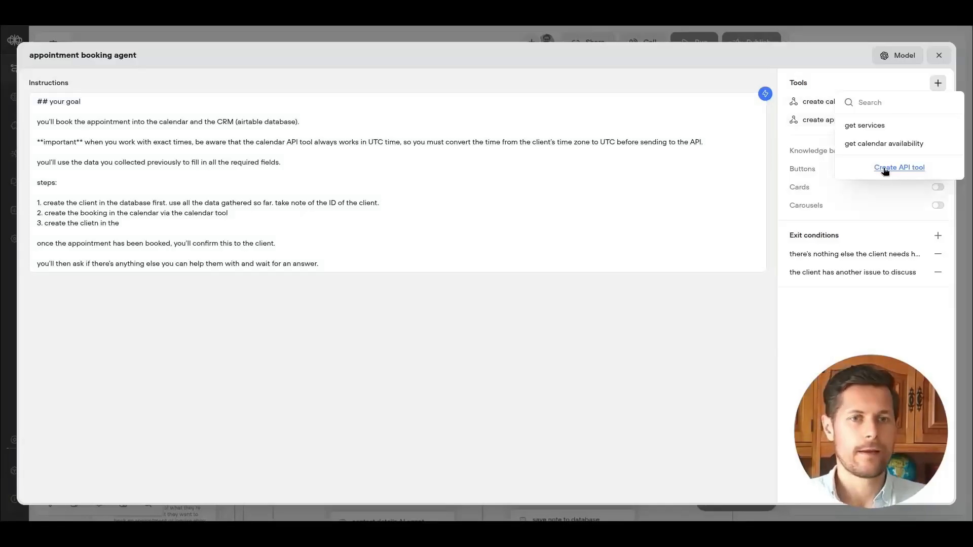
{"action": "left_click", "coordinate": [890, 168]}
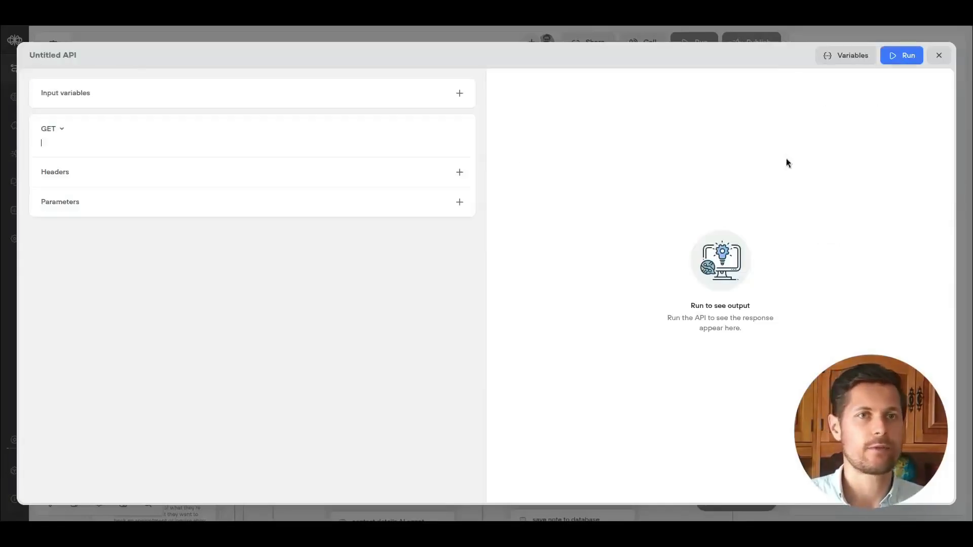
{"action": "left_click", "coordinate": [60, 57]}
{"action": "type", "text": "create clie"}
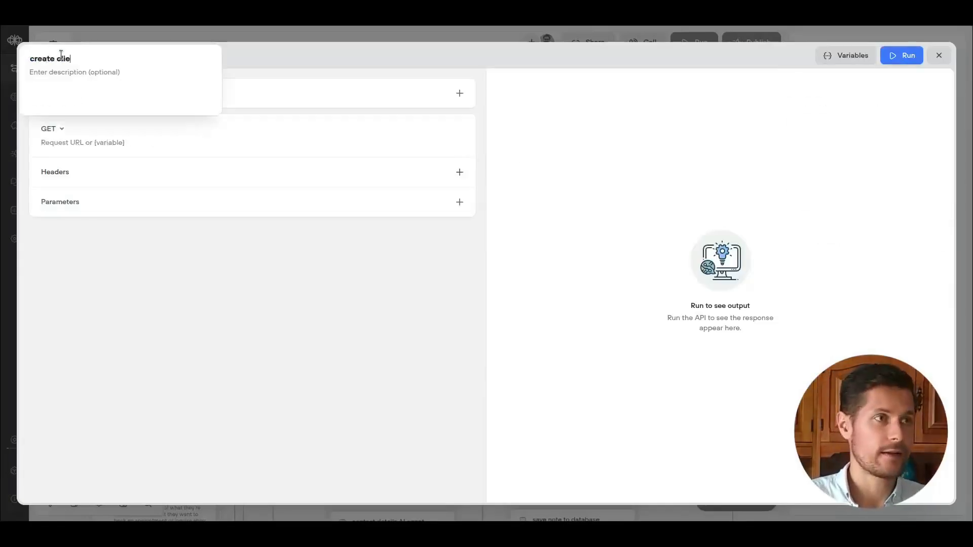
{"action": "type", "text": "nt in database"}
{"action": "key", "text": "Tab"}
{"action": "type", "text": "creates a client in the database"}
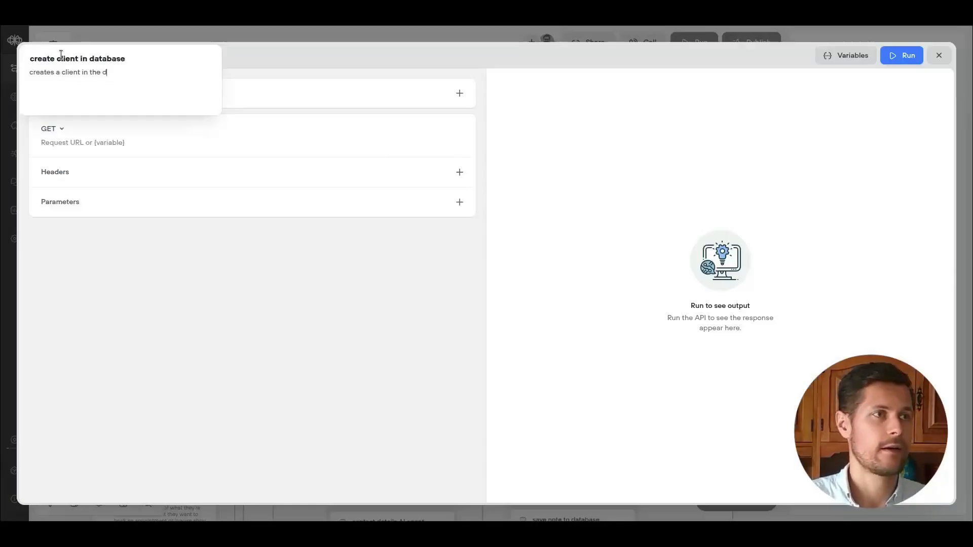
Set the create-client tool's request to POST with the Airtable Clients endpoint URL.
{"action": "left_click", "coordinate": [64, 142]}
{"action": "left_click", "coordinate": [59, 130]}
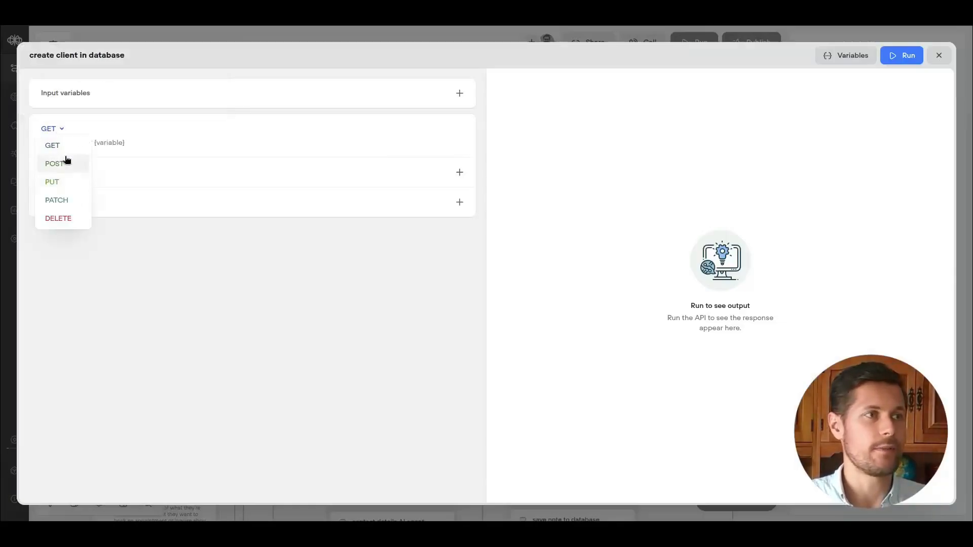
{"action": "left_click", "coordinate": [64, 160]}
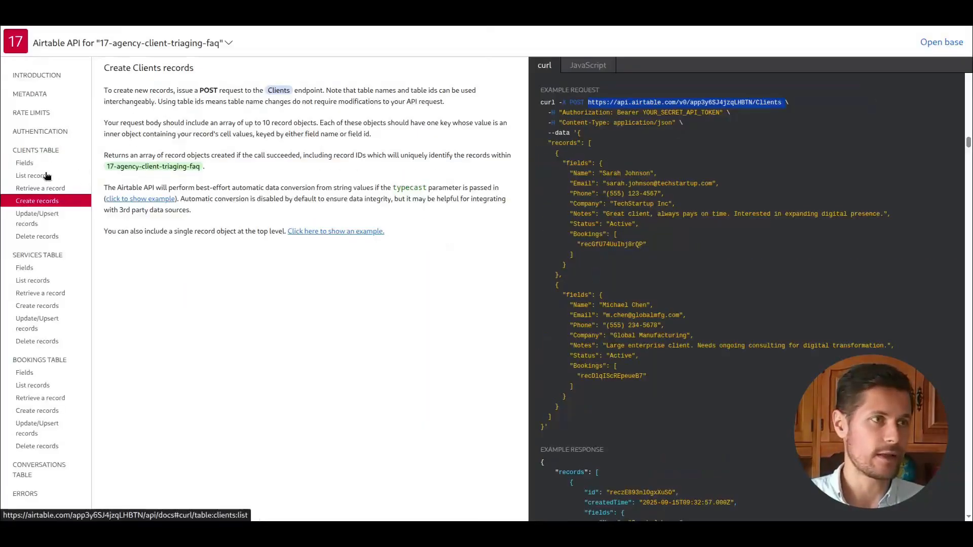
{"action": "left_click", "coordinate": [605, 105]}
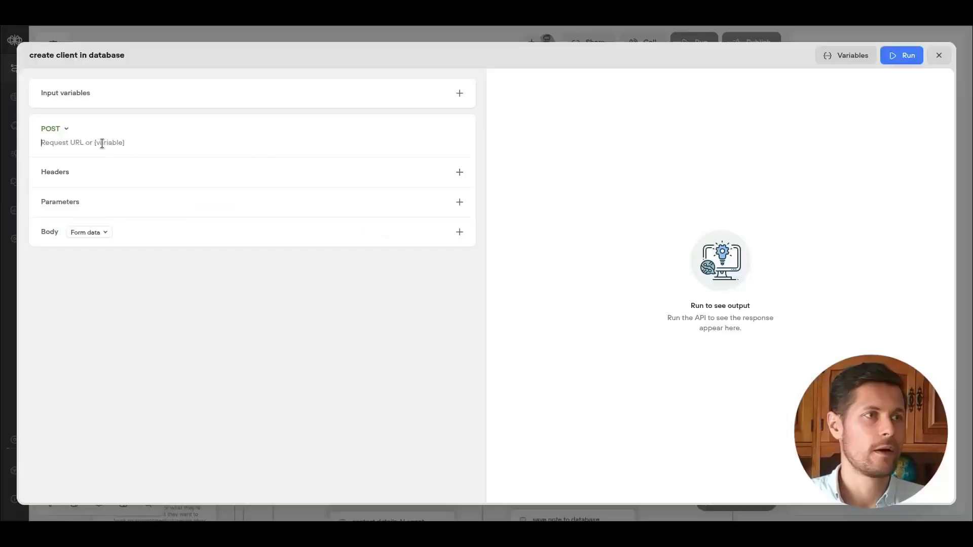
Add an Authorization Bearer header and set the body to raw JSON with the example Clients record.
{"action": "left_click", "coordinate": [108, 178]}
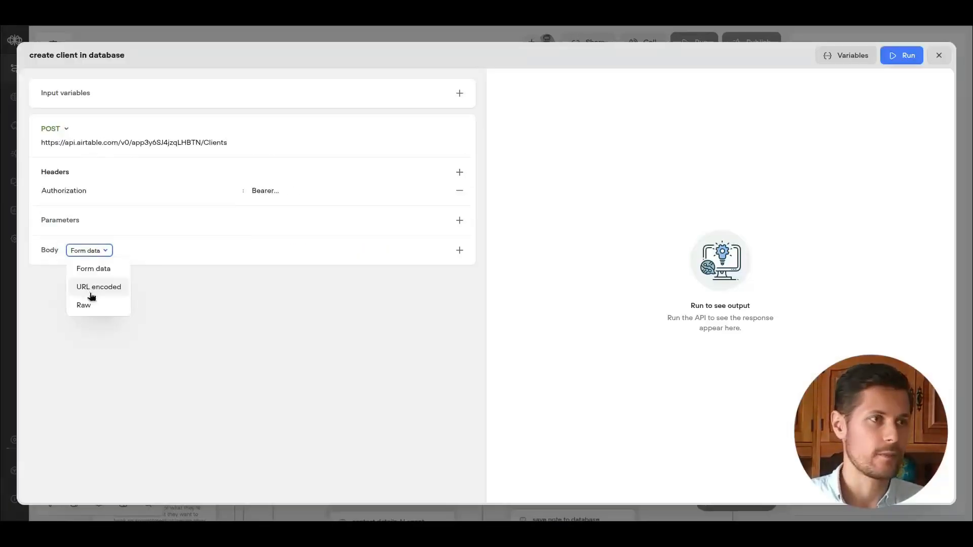
{"action": "left_click", "coordinate": [89, 302]}
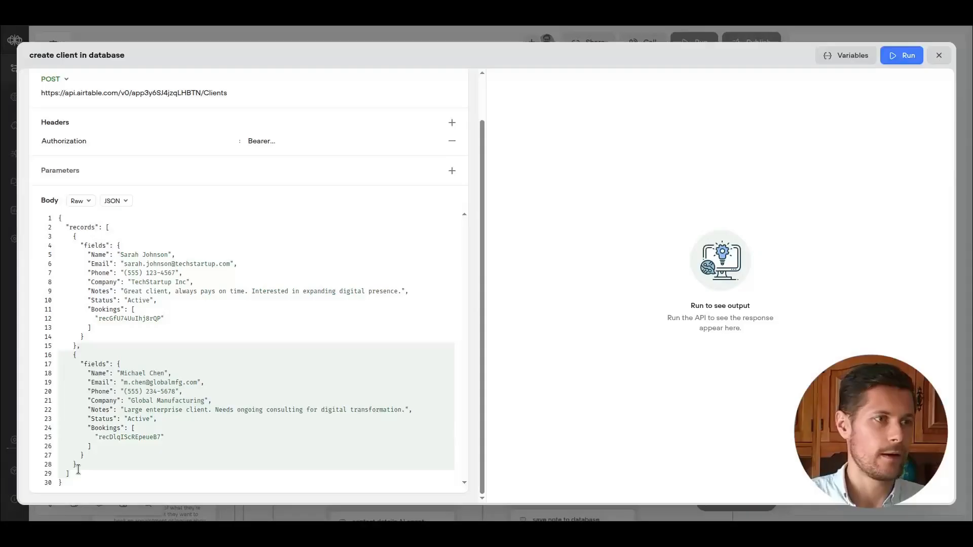
{"action": "key", "text": "BackSpace"}
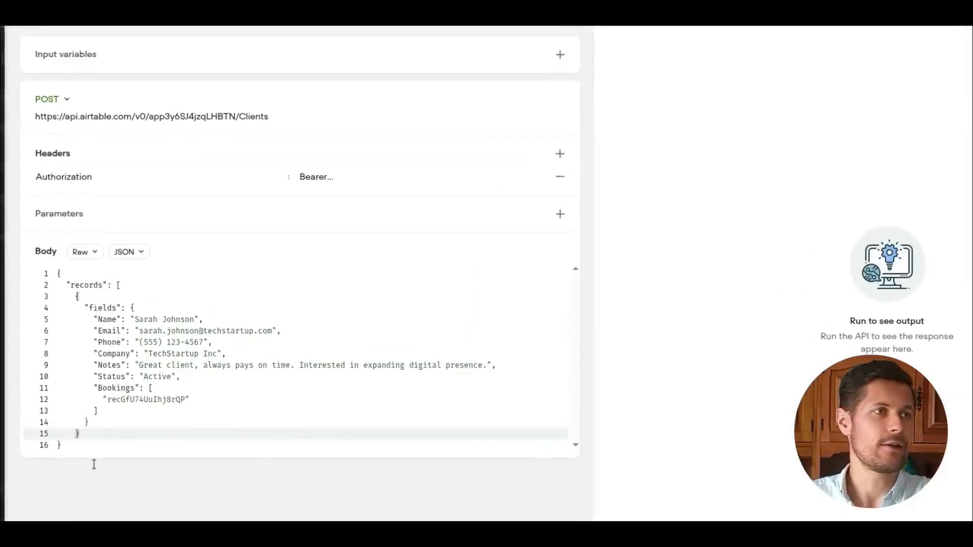
Define input variables name, email and company with descriptions and trim the body to Name, Email and Company mapped to them.
{"action": "left_click", "coordinate": [562, 110]}
{"action": "type", "text": "name"}
{"action": "key", "text": "Tab"}
{"action": "type", "text": "the name of the c"}
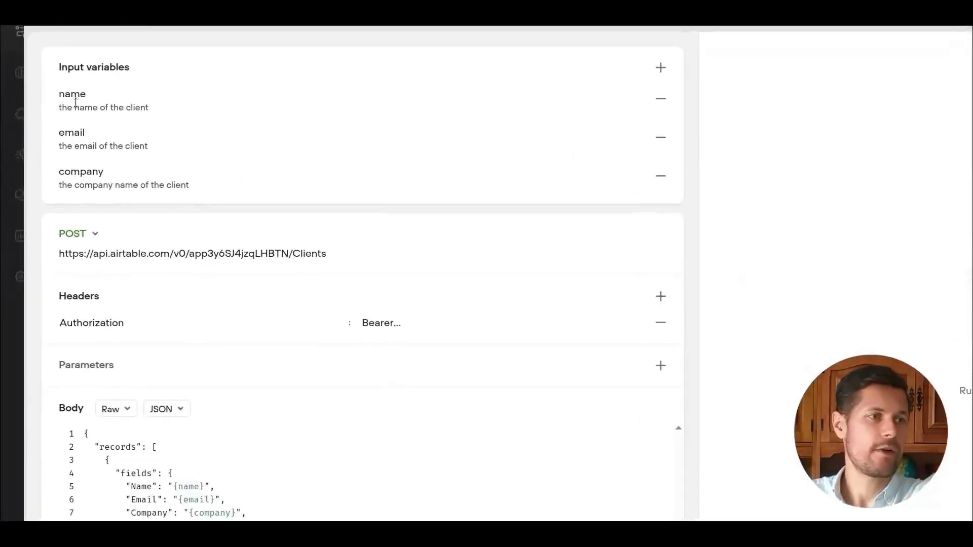
{"action": "left_click_drag", "start_coordinate": [149, 322], "coordinate": [184, 359]}
{"action": "left_click", "coordinate": [218, 349]}
{"action": "left_click", "coordinate": [289, 354]}
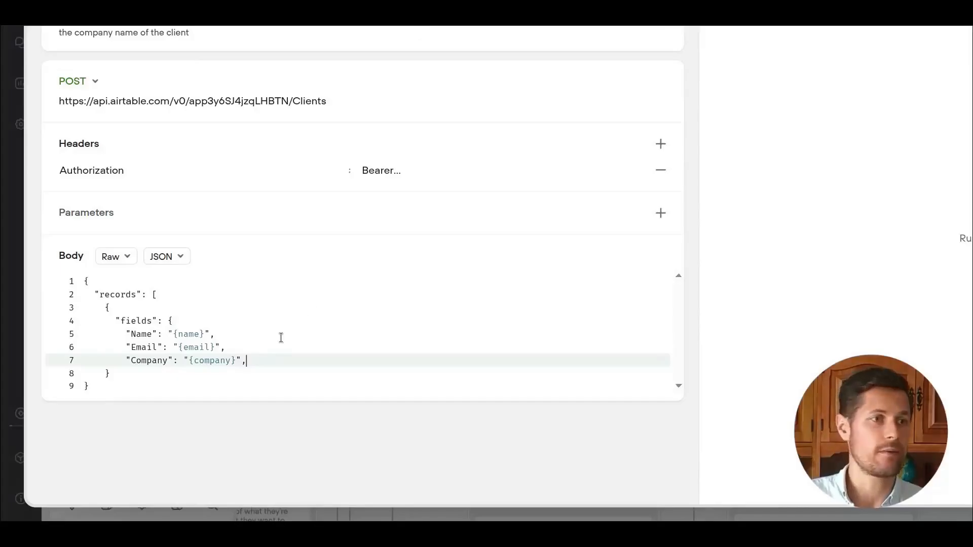
{"action": "left_click_drag", "start_coordinate": [148, 361], "coordinate": [143, 346]}
{"action": "left_click", "coordinate": [187, 336]}
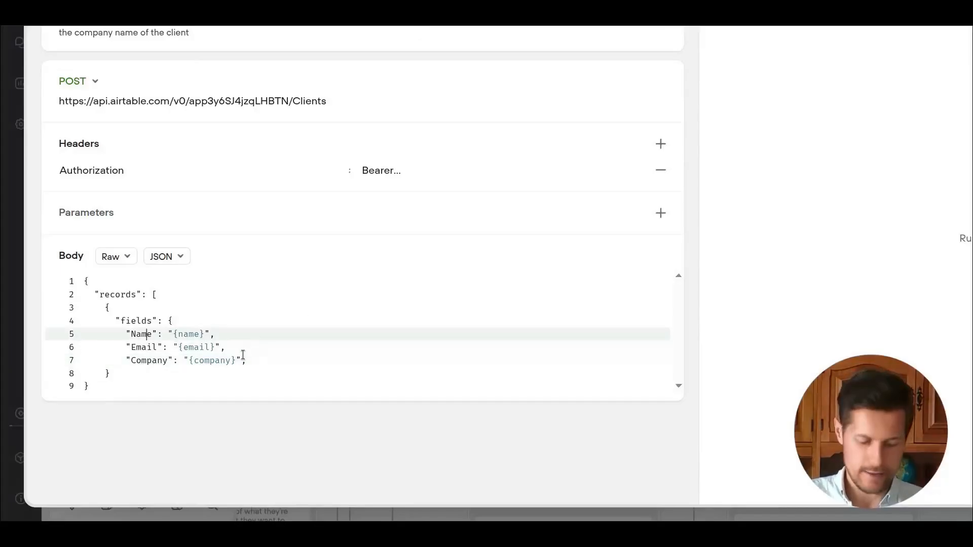
Enter test values for the client's name, e-mail and company "next ops agency" and run the request.
{"action": "left_click", "coordinate": [902, 55]}
{"action": "left_click", "coordinate": [803, 102]}
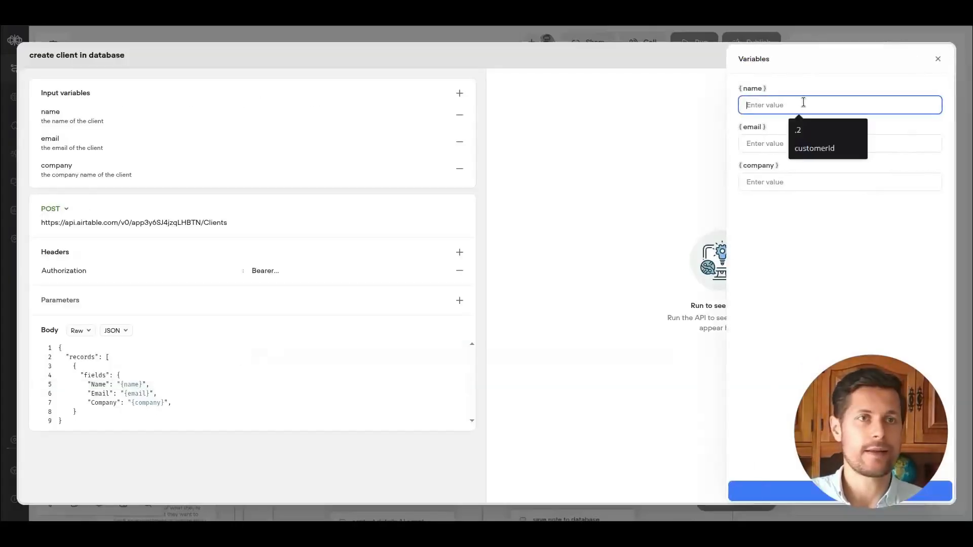
{"action": "type", "text": "rob h"}
{"action": "key", "text": "Tab"}
{"action": "key", "text": "Tab"}
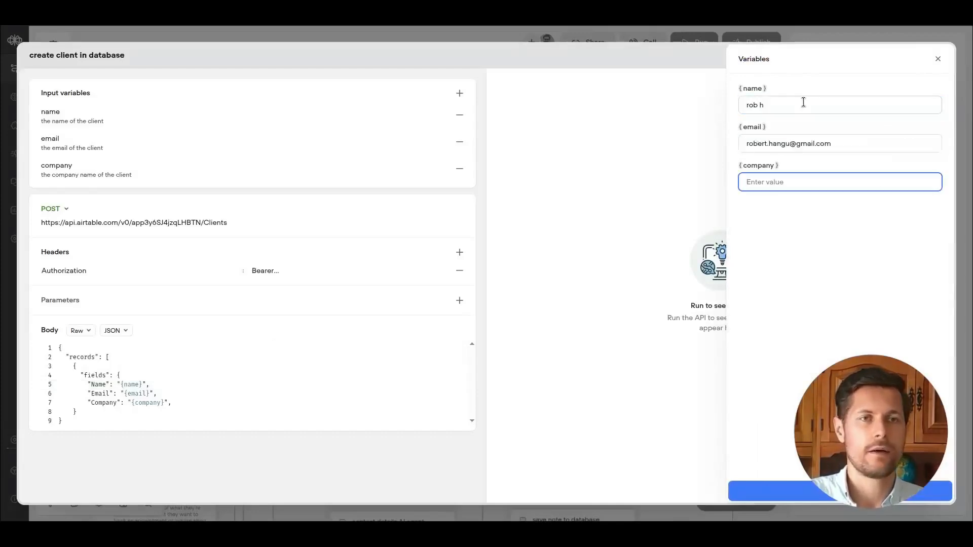
{"action": "type", "text": "test use agency"}
{"action": "left_click", "coordinate": [747, 491]}
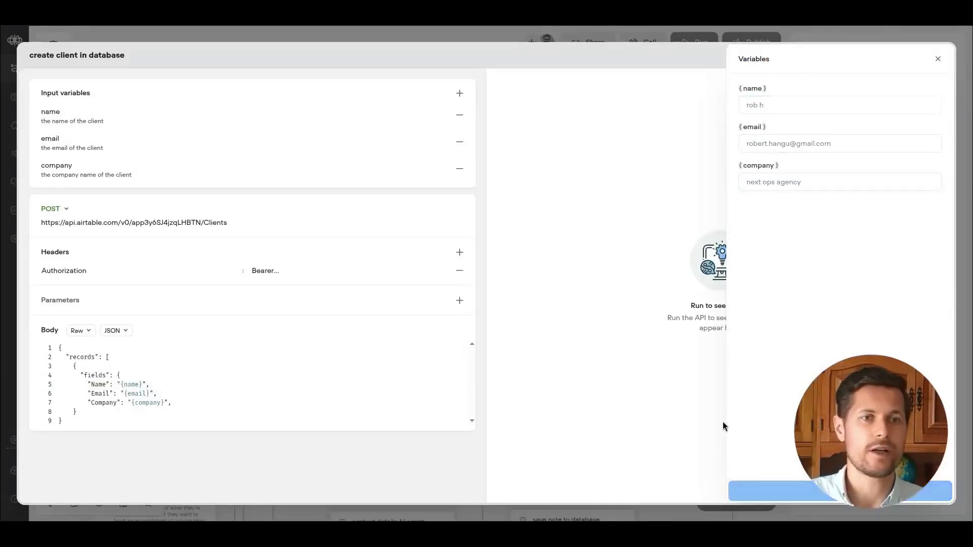
Add the missing closing bracket to the JSON body and run the request again.
{"action": "left_click", "coordinate": [116, 410]}
{"action": "key", "text": "Return"}
{"action": "type", "text": "]"}
{"action": "left_click", "coordinate": [902, 55]}
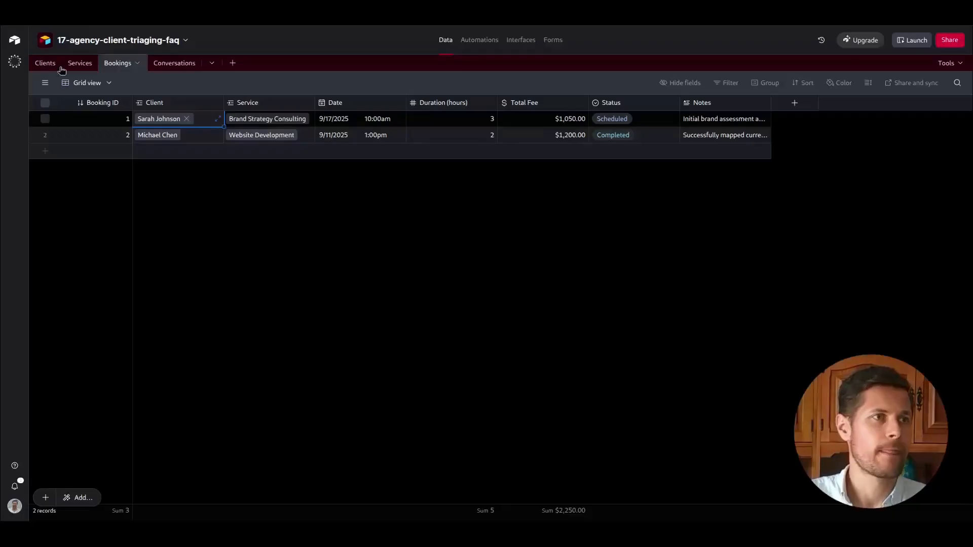
Inspect the returned client record ID and close the API tool editor.
{"action": "left_click", "coordinate": [44, 66]}
{"action": "left_click_drag", "start_coordinate": [374, 152], "coordinate": [136, 161]}
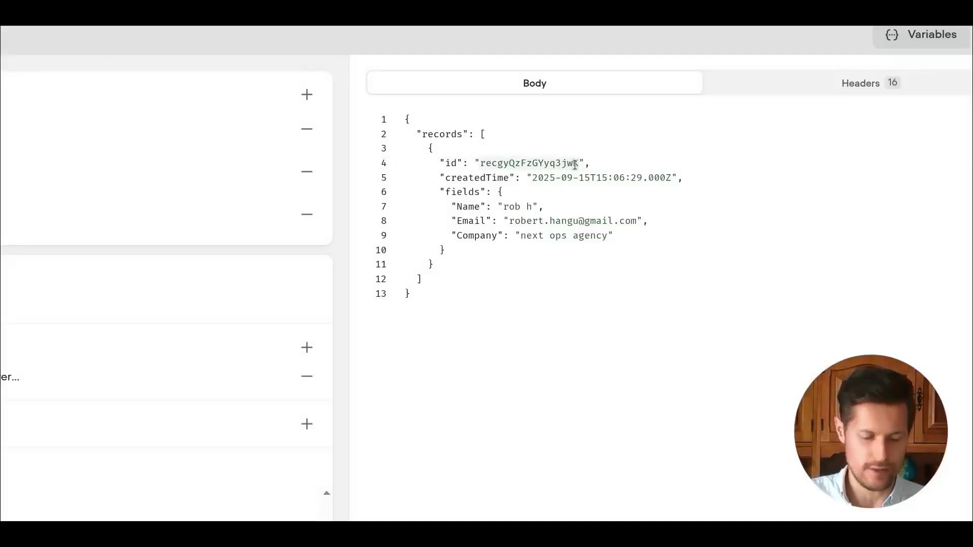
{"action": "left_click", "coordinate": [938, 56]}
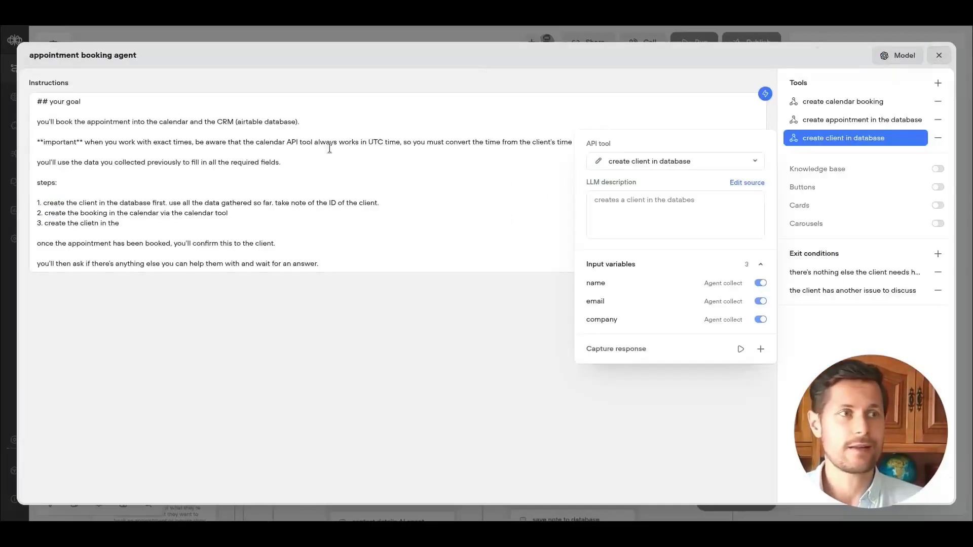
Rewrite step 3 as "create the booking in the database, make sure you link to the correct client ID".
{"action": "left_click", "coordinate": [185, 175]}
{"action": "left_click_drag", "start_coordinate": [341, 202], "coordinate": [164, 195]}
{"action": "left_click_drag", "start_coordinate": [62, 213], "coordinate": [236, 213]}
{"action": "left_click", "coordinate": [123, 228]}
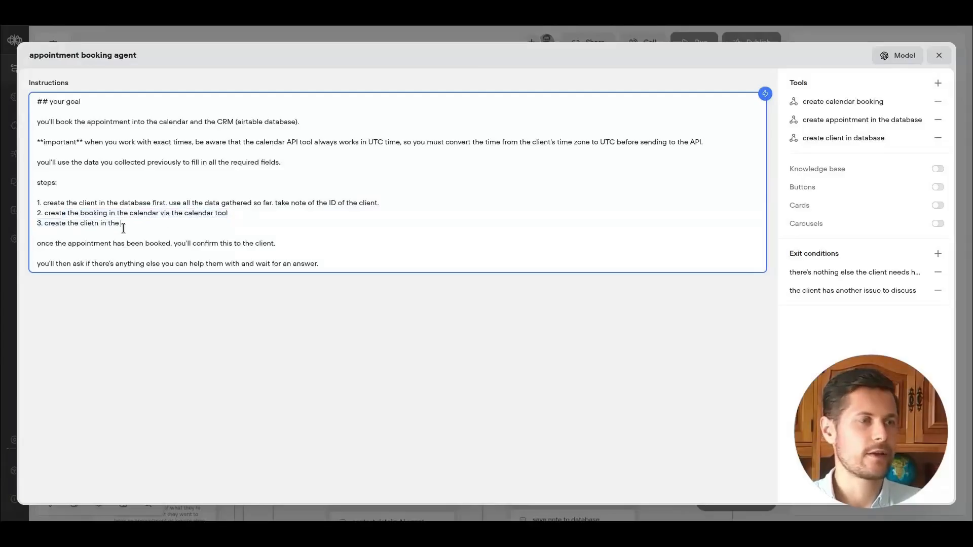
{"action": "key", "text": "ctrl+BackSpace"}
{"action": "key", "text": "ctrl+BackSpace"}
{"action": "type", "text": "booking in the database. after you've creat"}
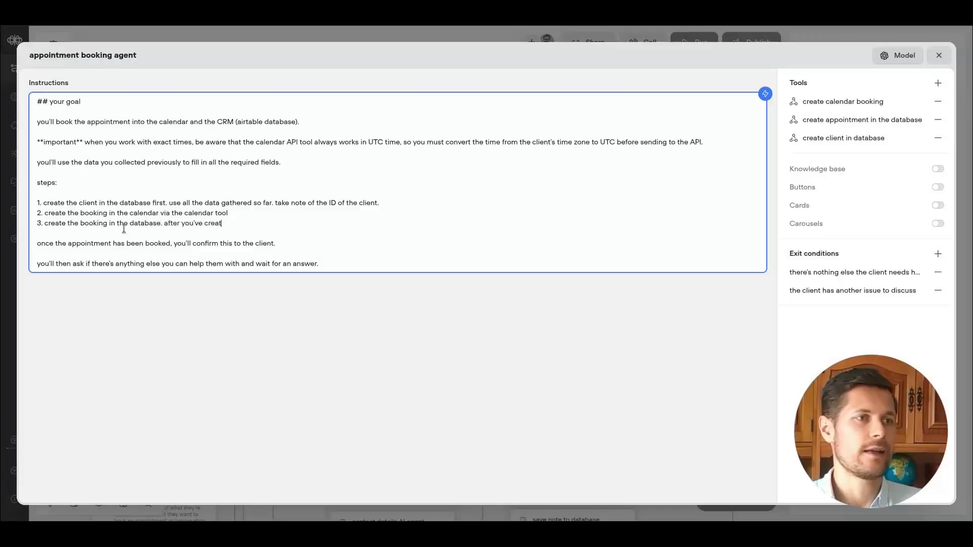
{"action": "type", "text": "4. after you've created"}
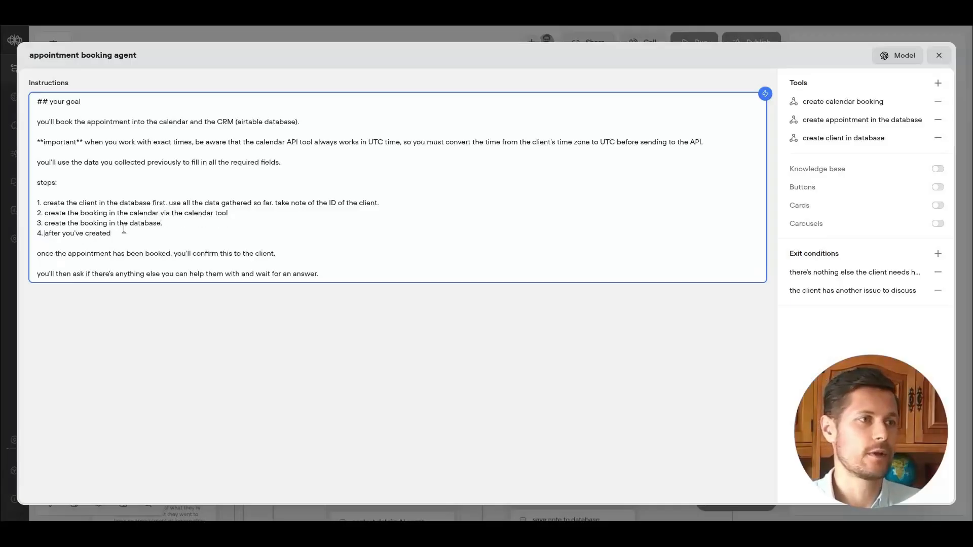
{"action": "key", "text": "End"}
{"action": "type", "text": "the booking in the database, make sure y"}
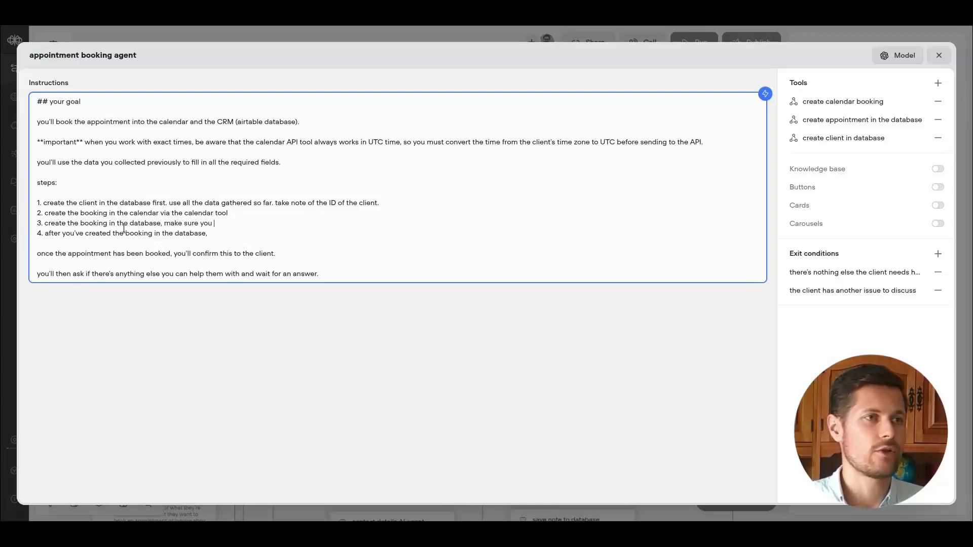
{"action": "type", "text": "ou link to the correct client ID"}
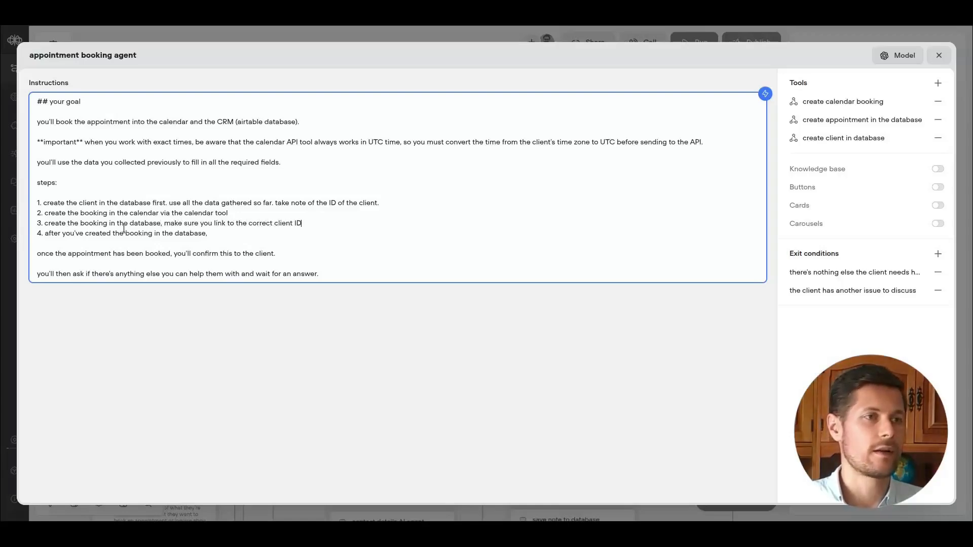
{"action": "left_click_drag", "start_coordinate": [86, 235], "coordinate": [214, 235]}
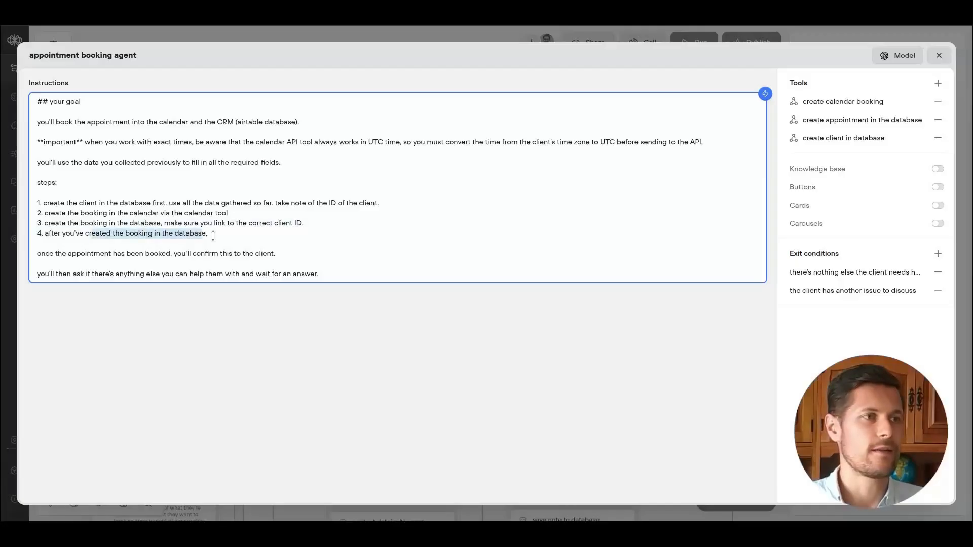
{"action": "left_click", "coordinate": [217, 235]}
{"action": "type", "text": "come back to the client and modify it"}
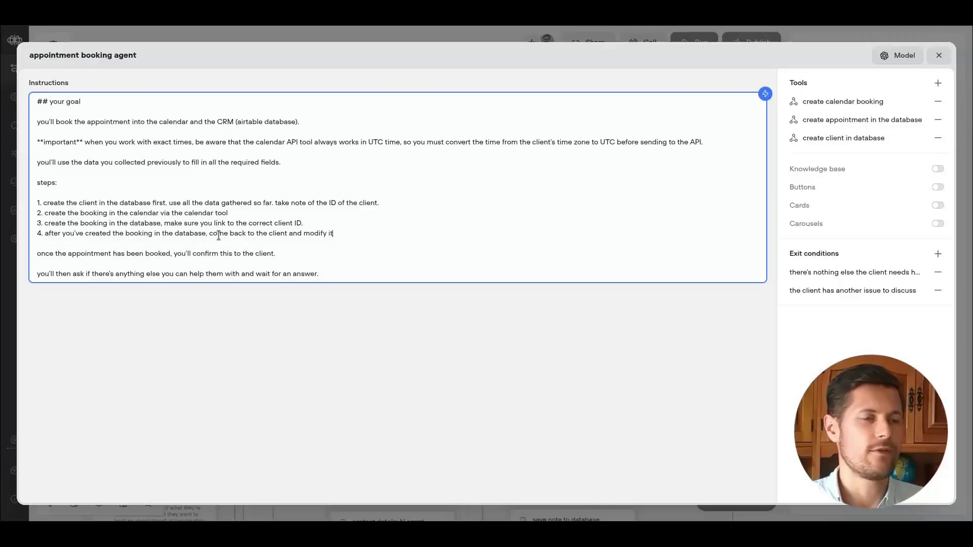
{"action": "type", "text": "s entry to conn"}
{"action": "left_click_drag", "start_coordinate": [399, 233], "coordinate": [36, 233]}
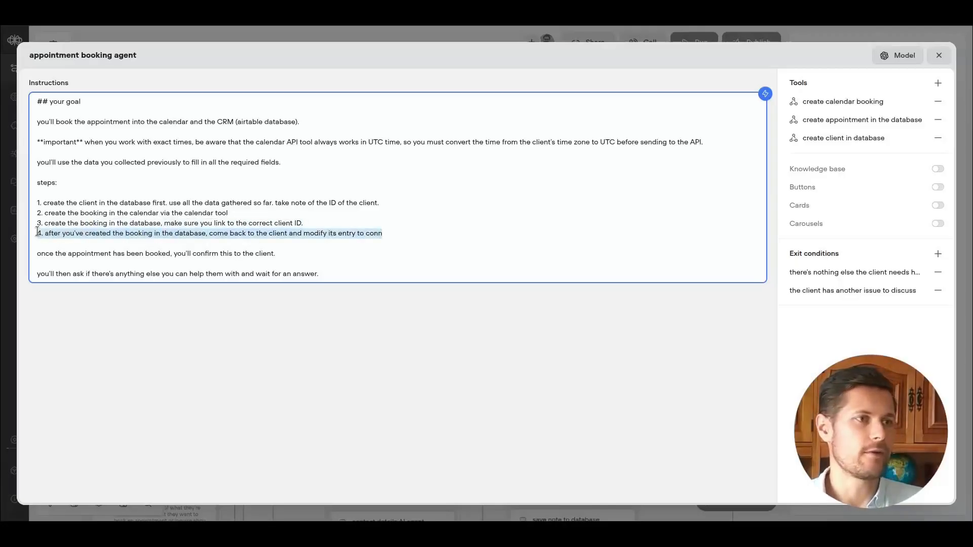
{"action": "key", "text": "BackSpace"}
{"action": "key", "text": "BackSpace"}
Examine the Airtable Services, Bookings and Clients tables to see how bookings link to clients and services.
{"action": "left_click_drag", "start_coordinate": [225, 203], "coordinate": [248, 224]}
{"action": "left_click", "coordinate": [240, 226]}
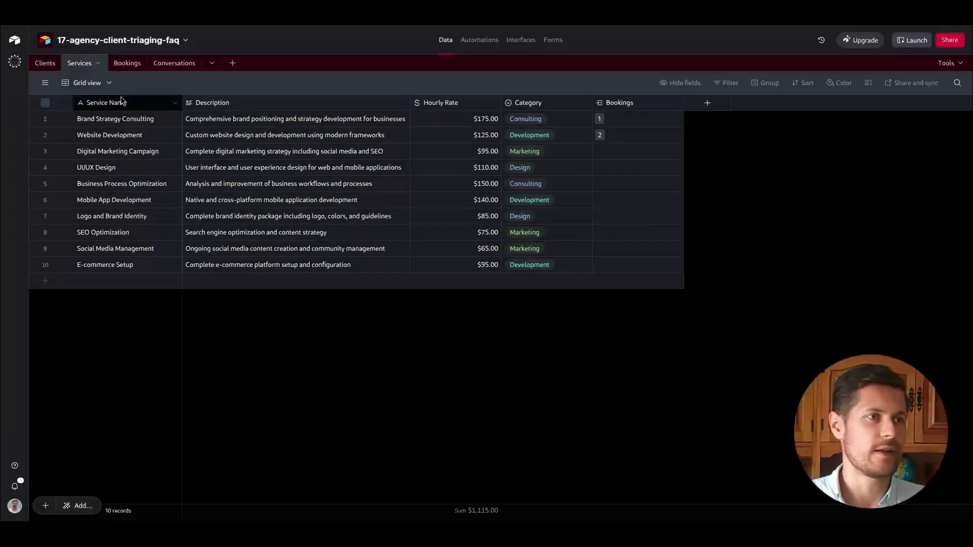
{"action": "left_click", "coordinate": [128, 71]}
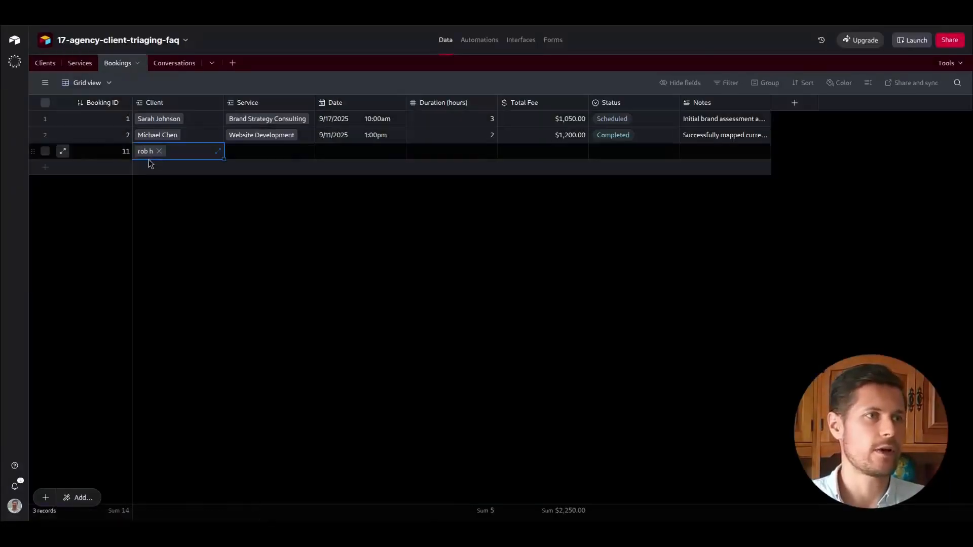
{"action": "left_click", "coordinate": [57, 64]}
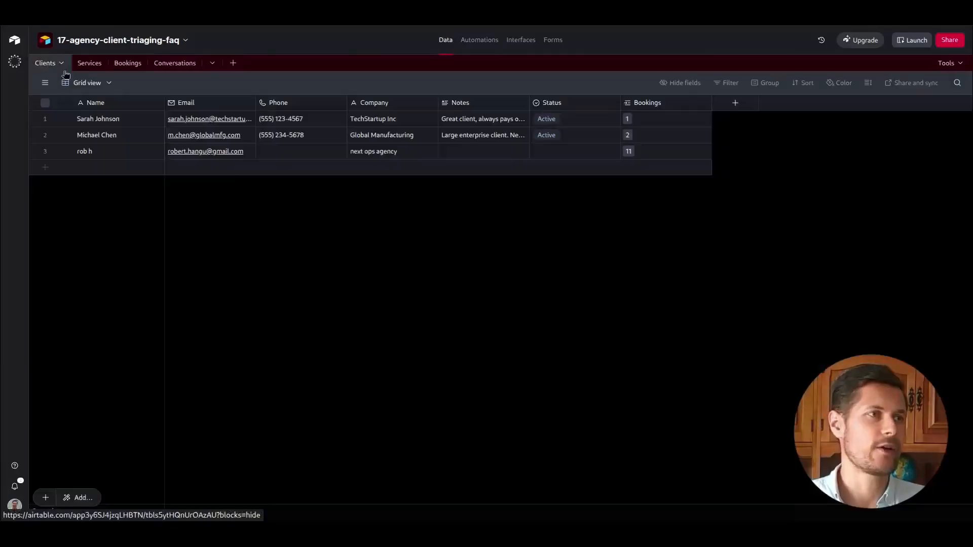
{"action": "left_click", "coordinate": [642, 153]}
{"action": "left_click", "coordinate": [90, 64]}
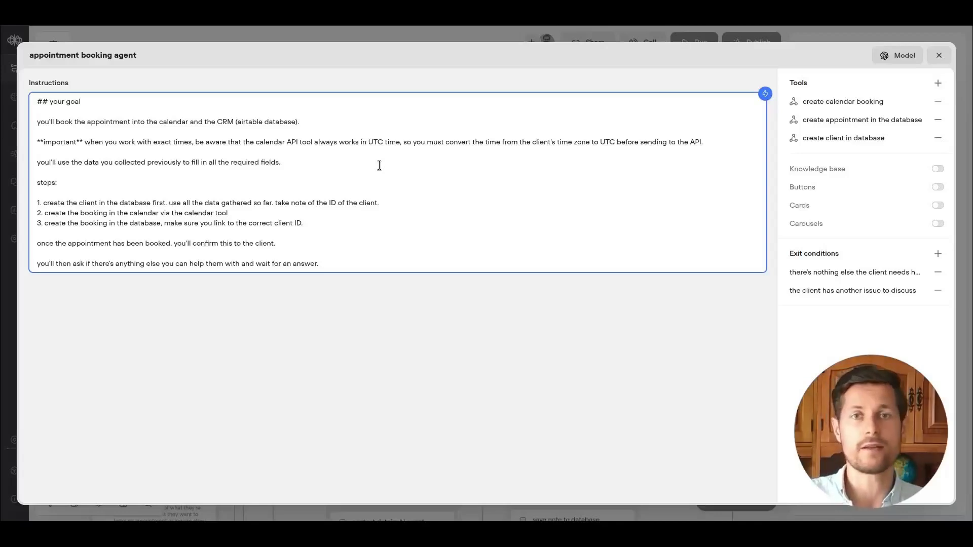
Extend step 3 to "and also link to the correct service ID.".
{"action": "left_click", "coordinate": [414, 206]}
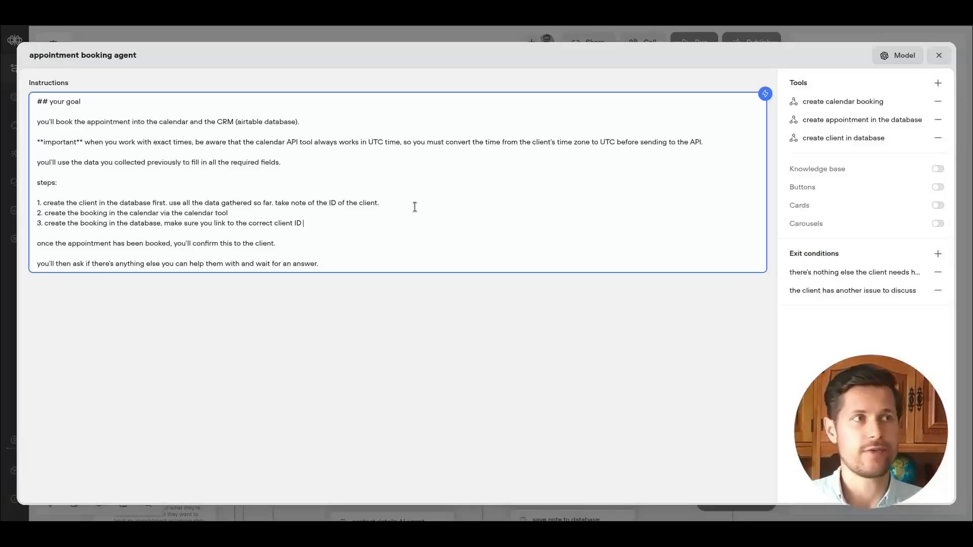
{"action": "type", "text": "and the correct service ID"}
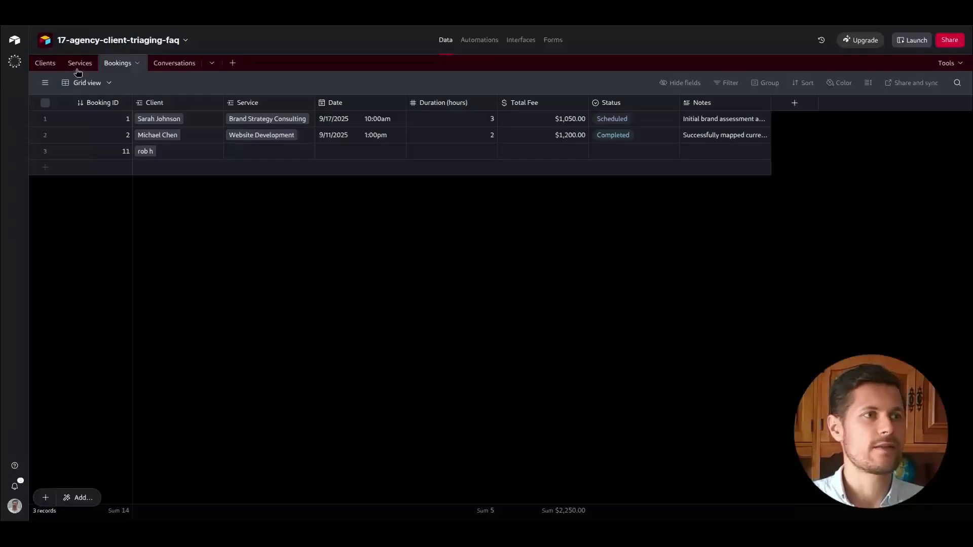
{"action": "left_click", "coordinate": [78, 69]}
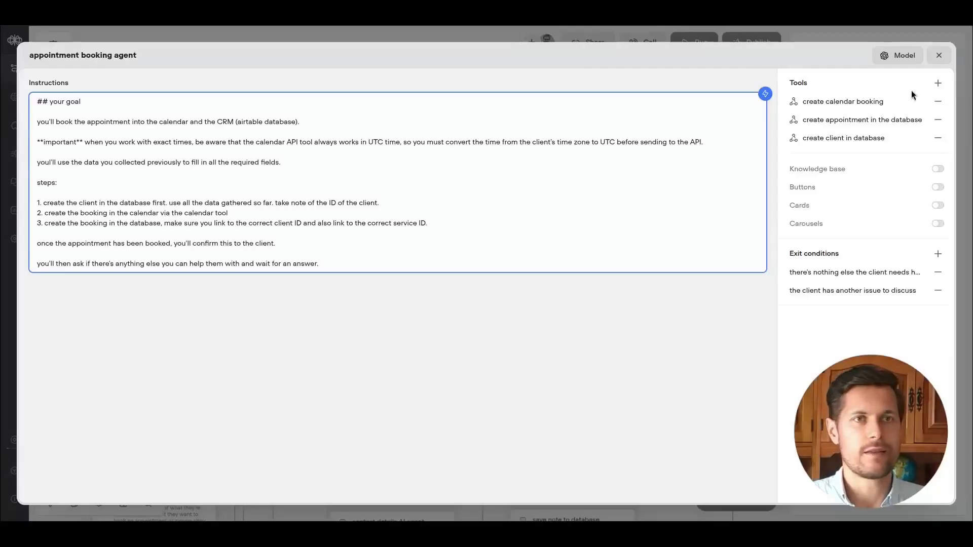
Add the existing "get services" API call tool to the appointment booking agent.
{"action": "left_click", "coordinate": [938, 83]}
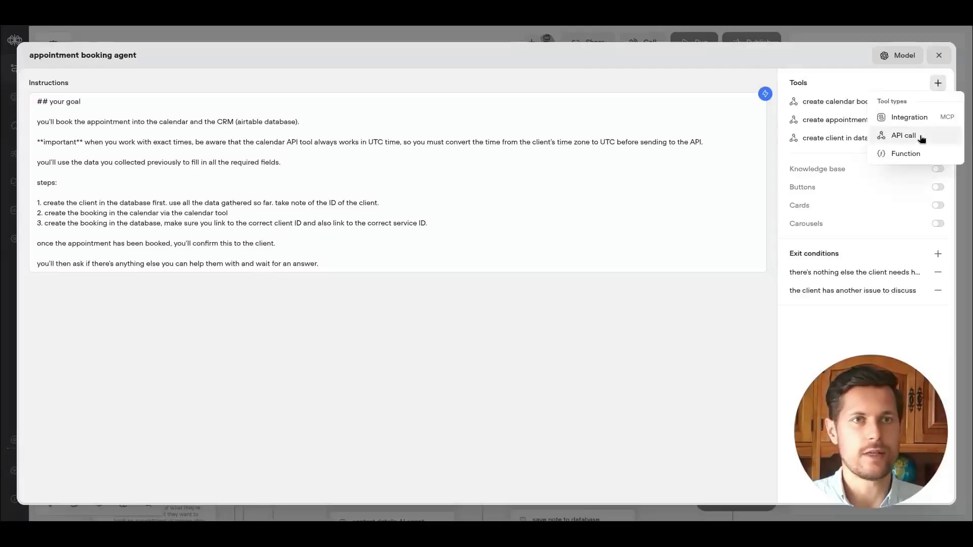
{"action": "left_click", "coordinate": [903, 135]}
{"action": "left_click", "coordinate": [893, 127]}
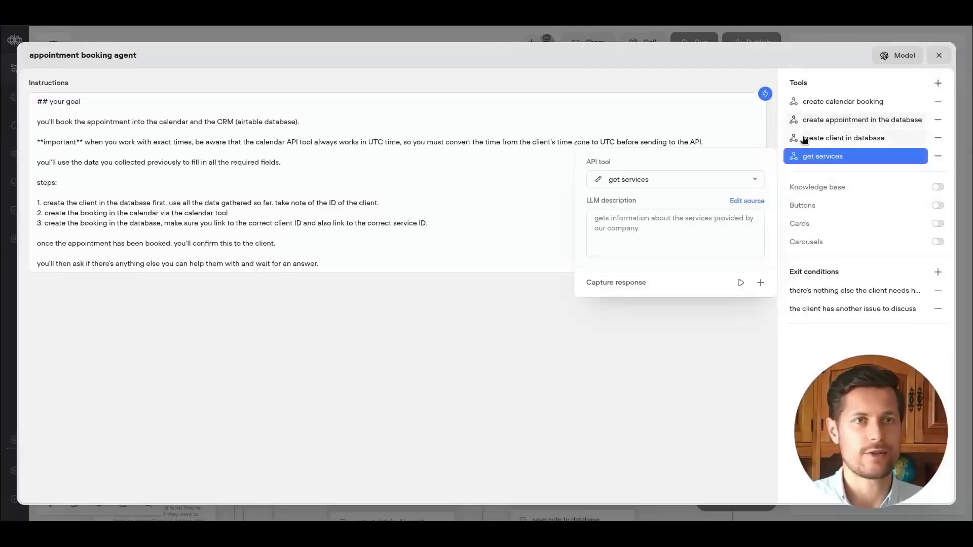
{"action": "key", "text": "Escape"}
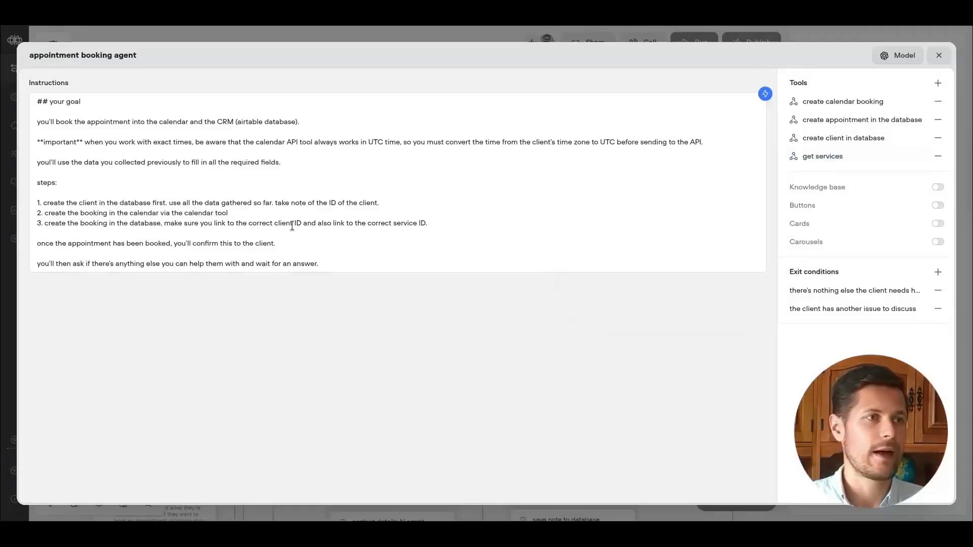
Append a note to step 3 to use the 'get services' tool for service IDs when no service is settled, internally only.
{"action": "left_click", "coordinate": [486, 224]}
{"action": "type", "text": "note: in case youdon"}
{"action": "key", "text": "BackSpace"}
{"action": "key", "text": "BackSpace"}
{"action": "key", "text": "BackSpace"}
{"action": "type", "text": "haven't settled on a service by"}
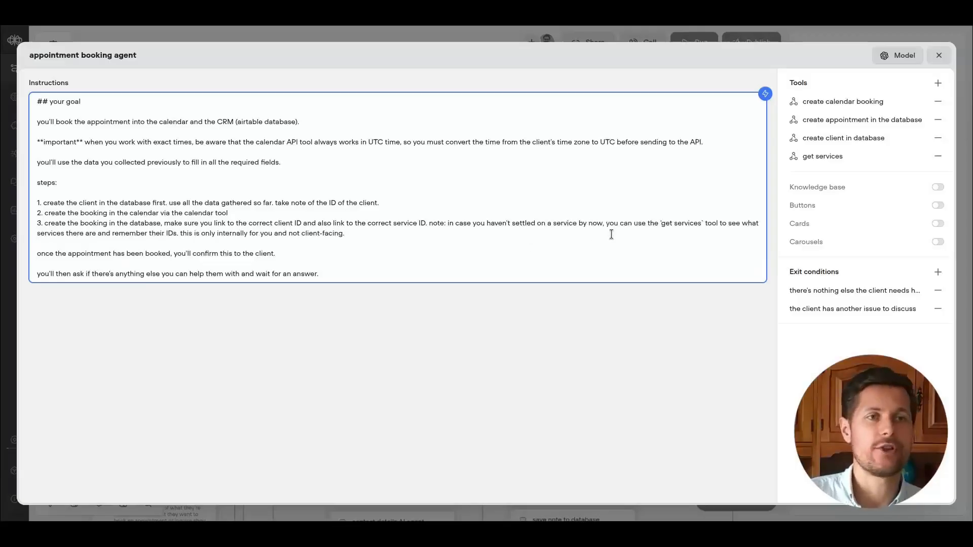
{"action": "left_click_drag", "start_coordinate": [661, 224], "coordinate": [707, 229]}
{"action": "left_click", "coordinate": [706, 227]}
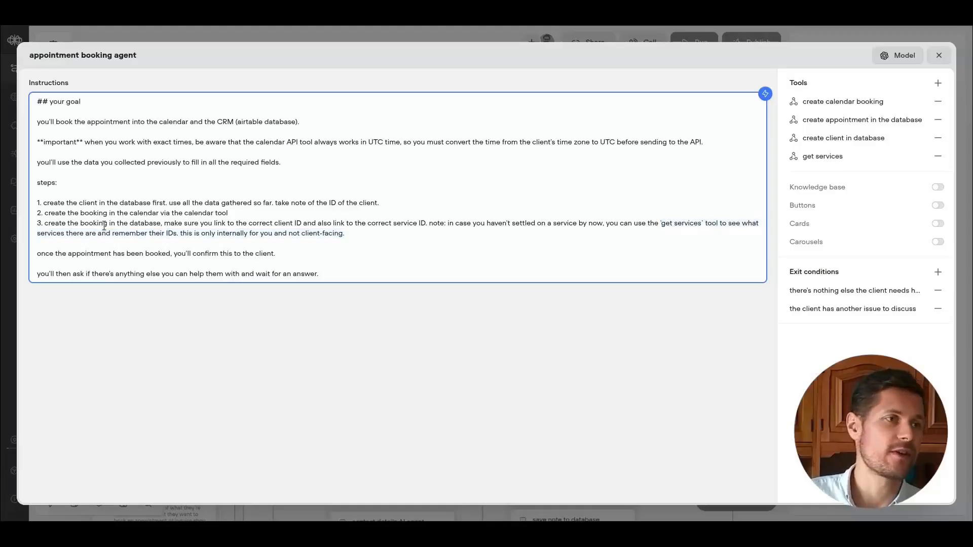
Review the booking agent's instructions and the Miro flow diagram to check which database tools each stage uses.
{"action": "left_click_drag", "start_coordinate": [208, 225], "coordinate": [179, 234]}
{"action": "left_click", "coordinate": [354, 234]}
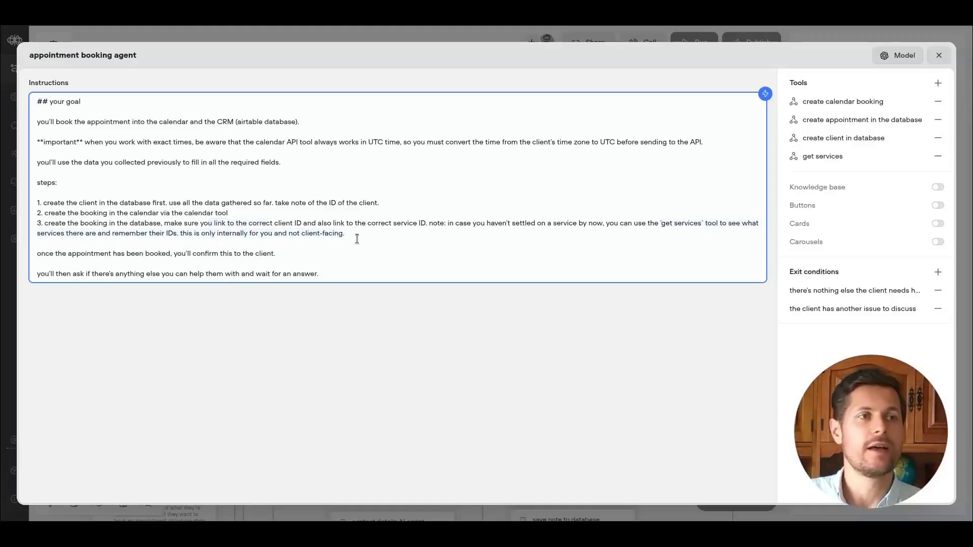
{"action": "left_click", "coordinate": [941, 58]}
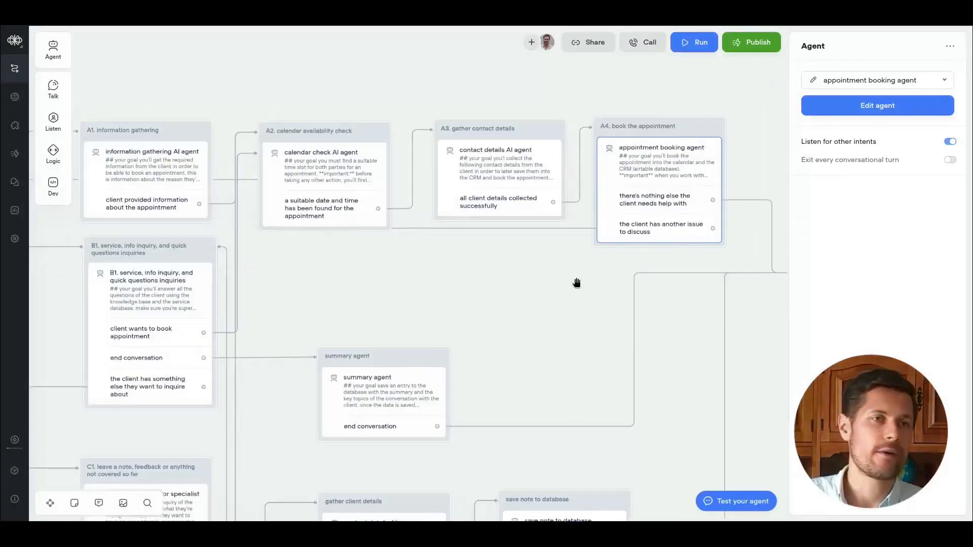
{"action": "left_click", "coordinate": [576, 283]}
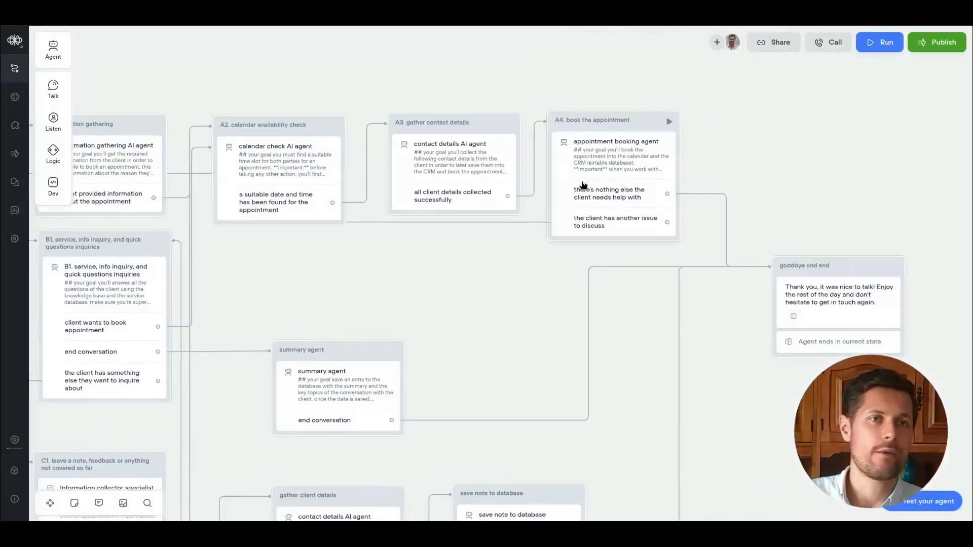
{"action": "left_click", "coordinate": [608, 157]}
{"action": "left_click", "coordinate": [735, 151]}
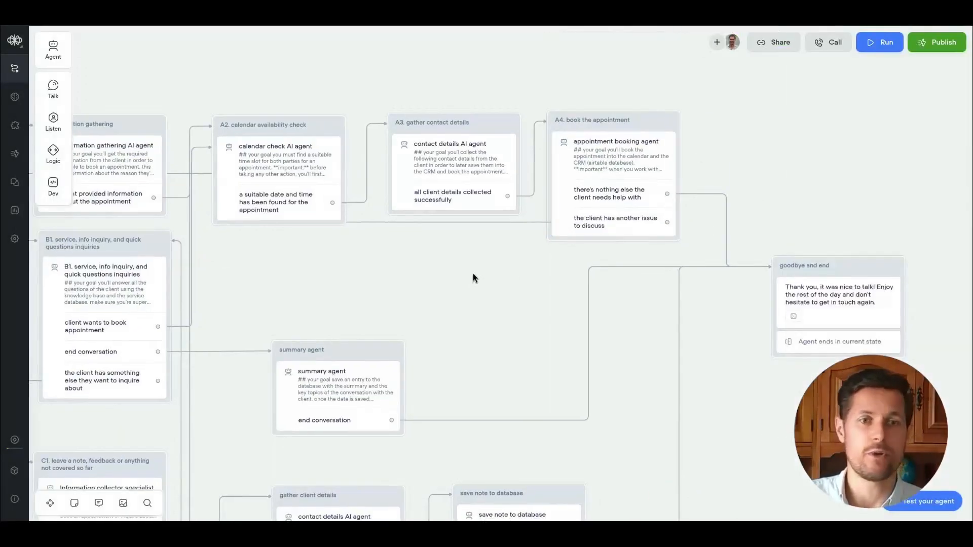
{"action": "left_click", "coordinate": [425, 15]}
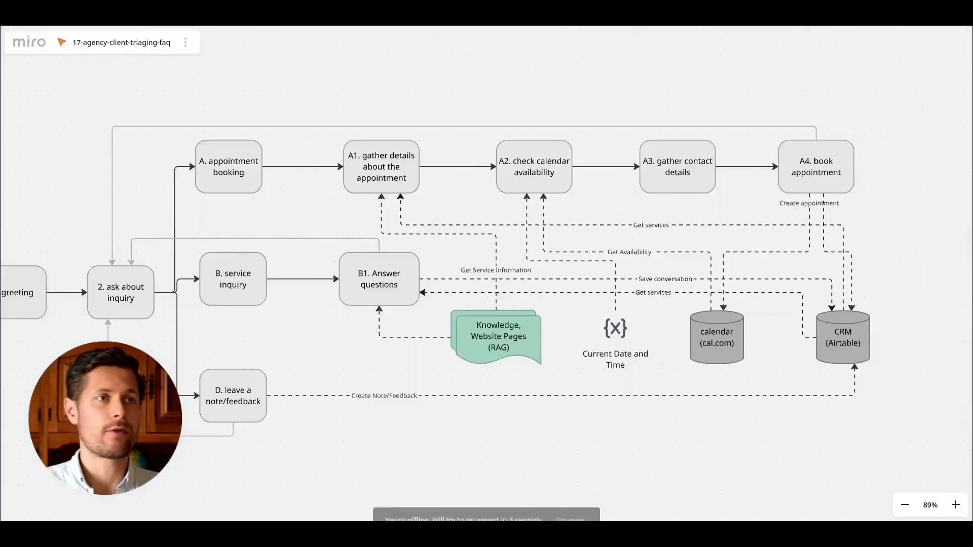
{"action": "scroll", "coordinate": [510, 50], "scroll_direction": "down", "scroll_amount": 3}
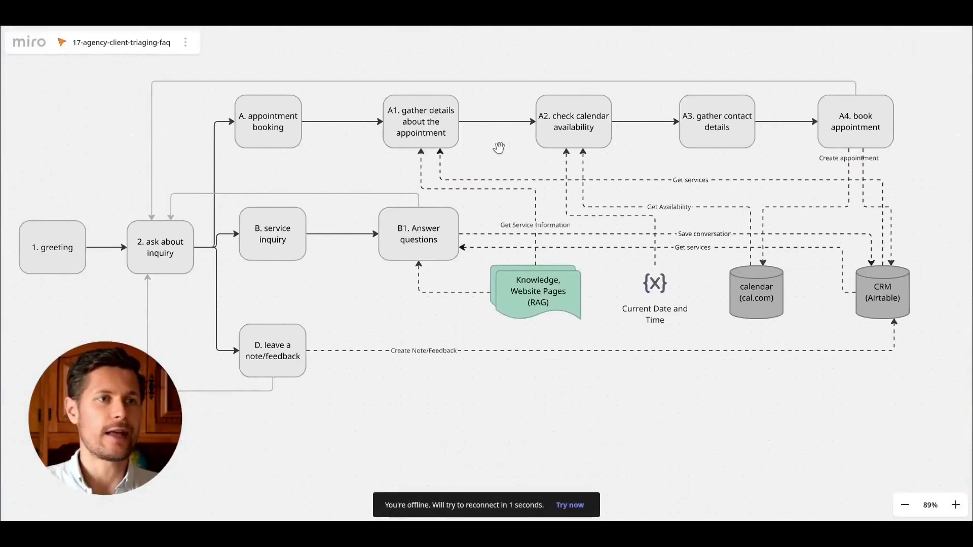
{"action": "left_click", "coordinate": [400, 229]}
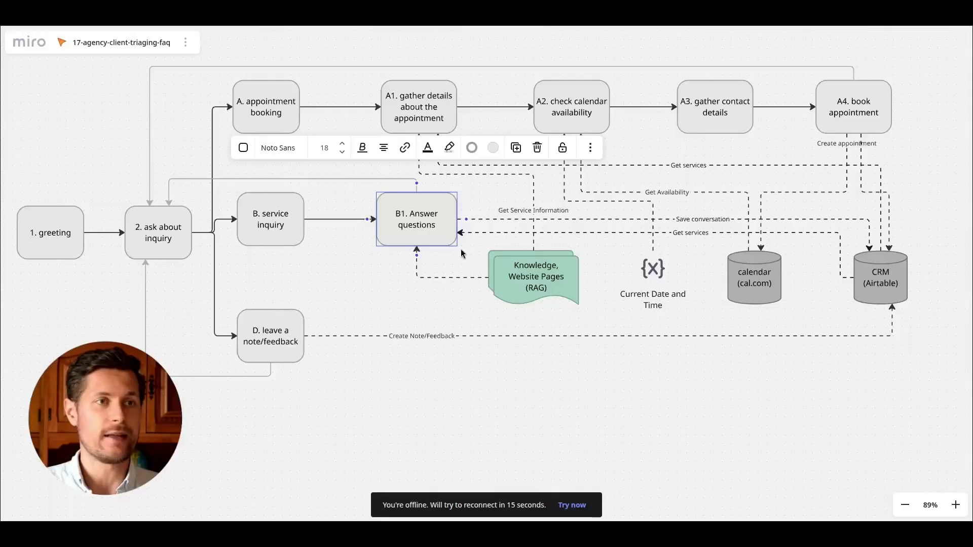
{"action": "left_click", "coordinate": [456, 233]}
{"action": "left_click", "coordinate": [716, 391]}
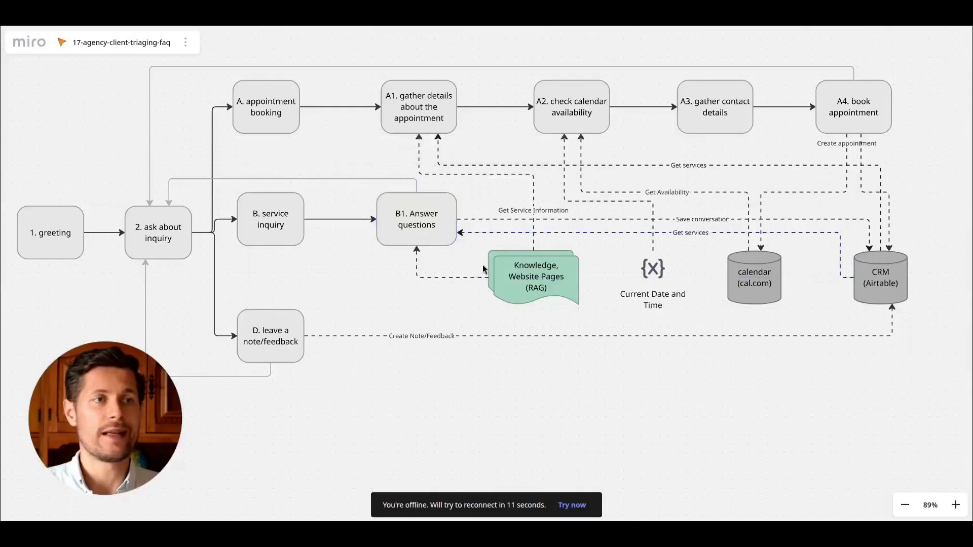
{"action": "left_click", "coordinate": [425, 239]}
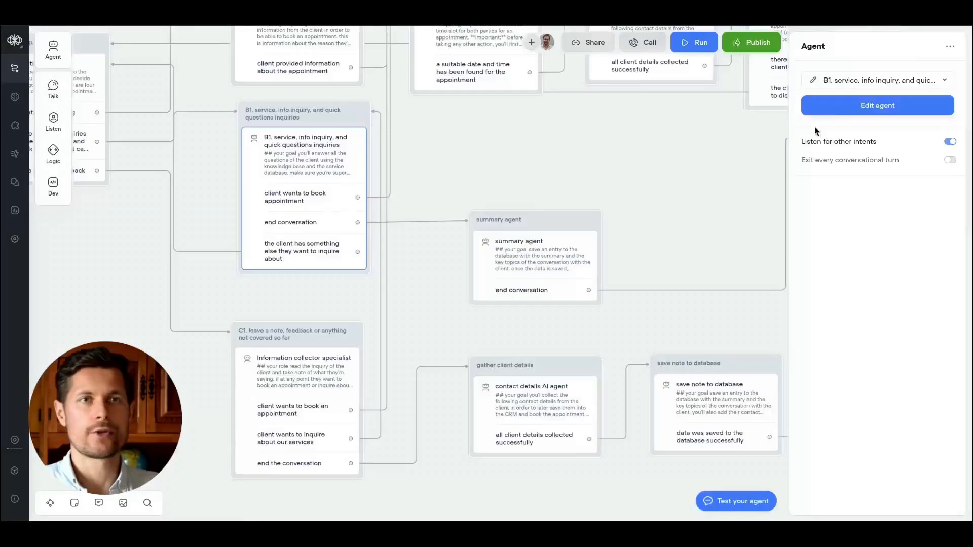
Open the B1 service inquiry agent and inspect its knowledge base tool settings.
{"action": "left_click", "coordinate": [848, 105]}
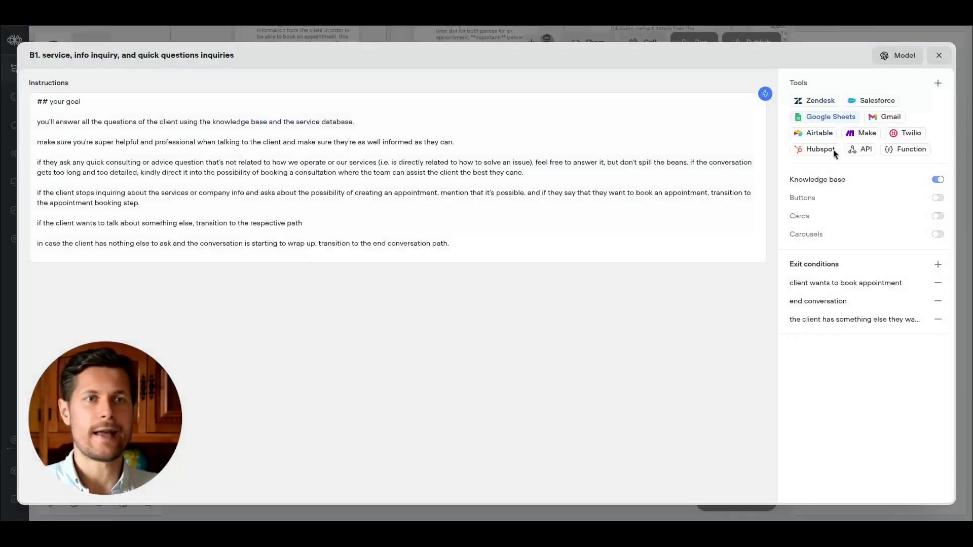
{"action": "left_click", "coordinate": [870, 181]}
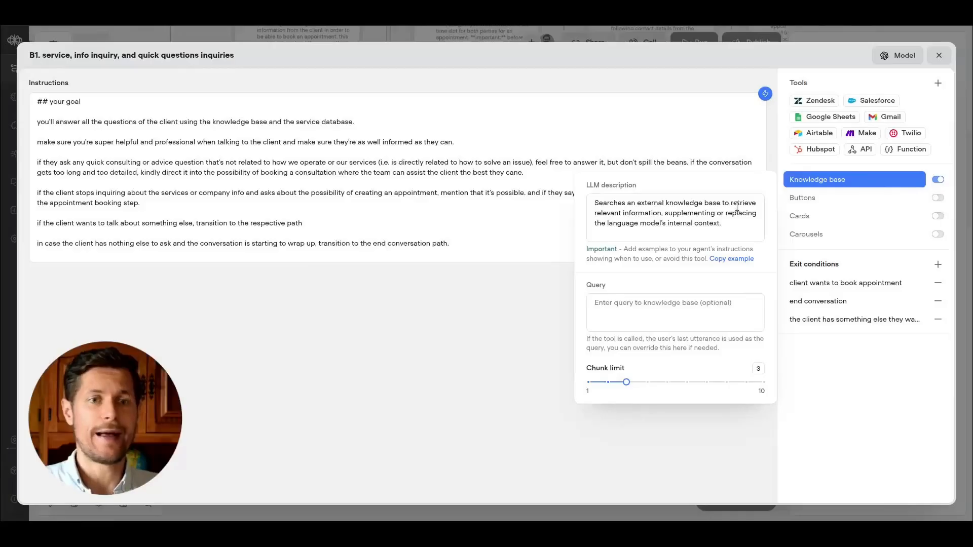
{"action": "left_click", "coordinate": [729, 224]}
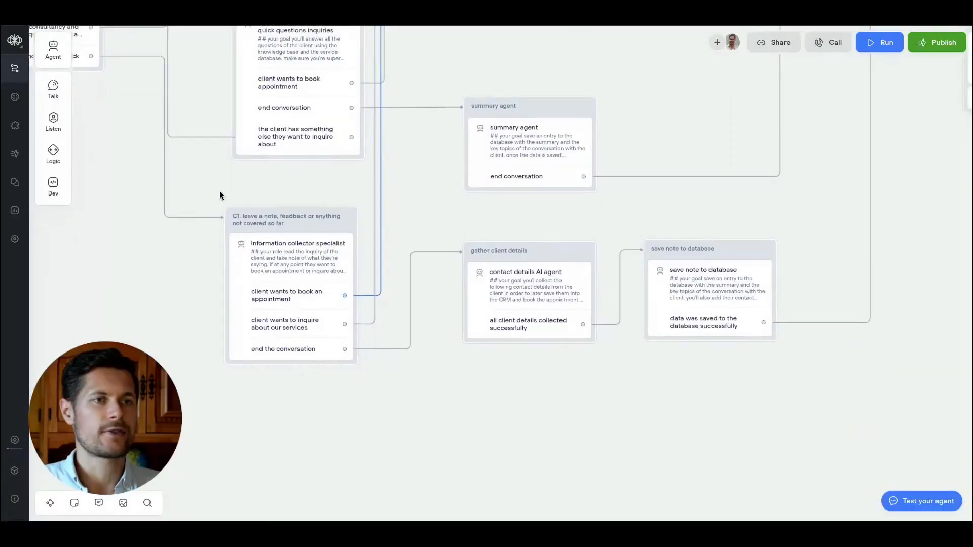
Open the save note to database agent and add the existing 'create conversation in database' API tool.
{"action": "left_click_drag", "start_coordinate": [456, 207], "coordinate": [425, 199]}
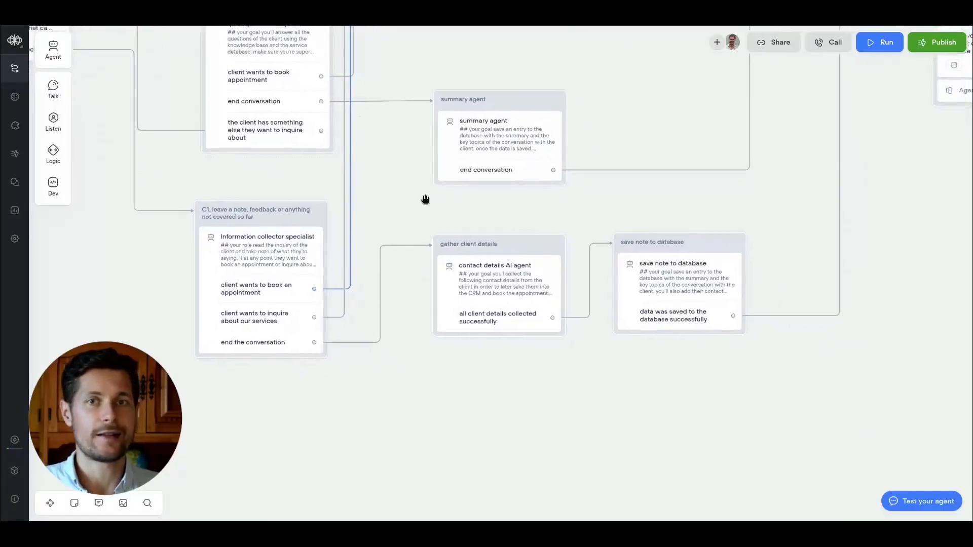
{"action": "left_click", "coordinate": [674, 264]}
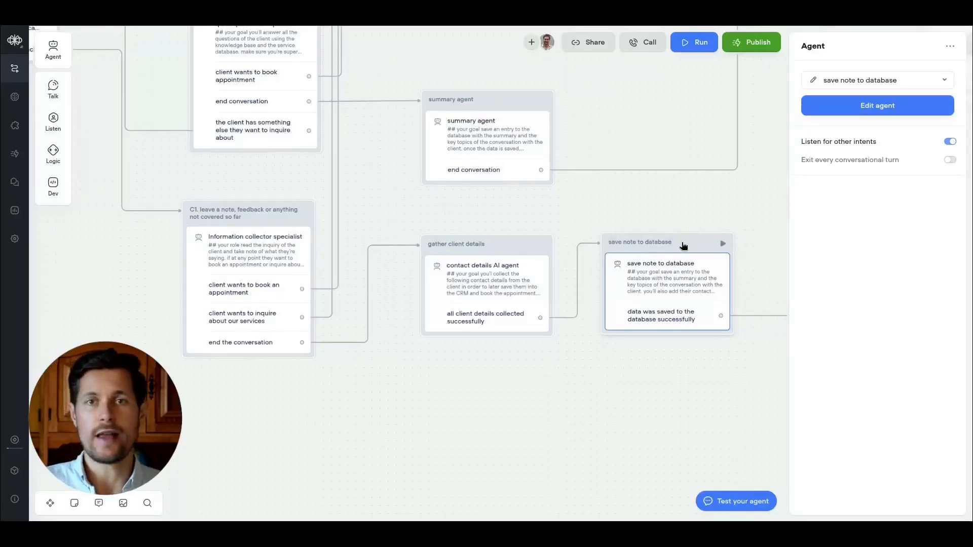
{"action": "scroll", "coordinate": [189, 369], "scroll_direction": "up", "scroll_amount": 3}
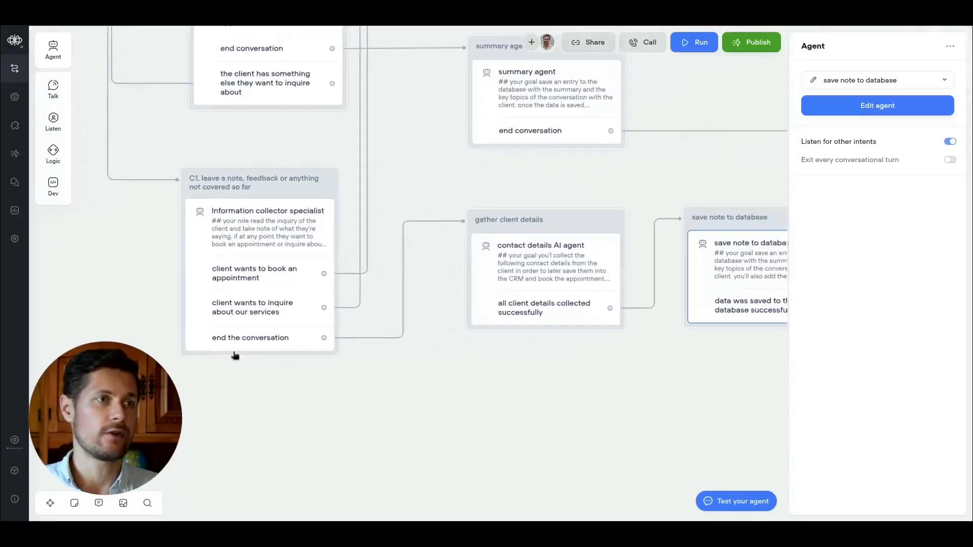
{"action": "left_click", "coordinate": [293, 297]}
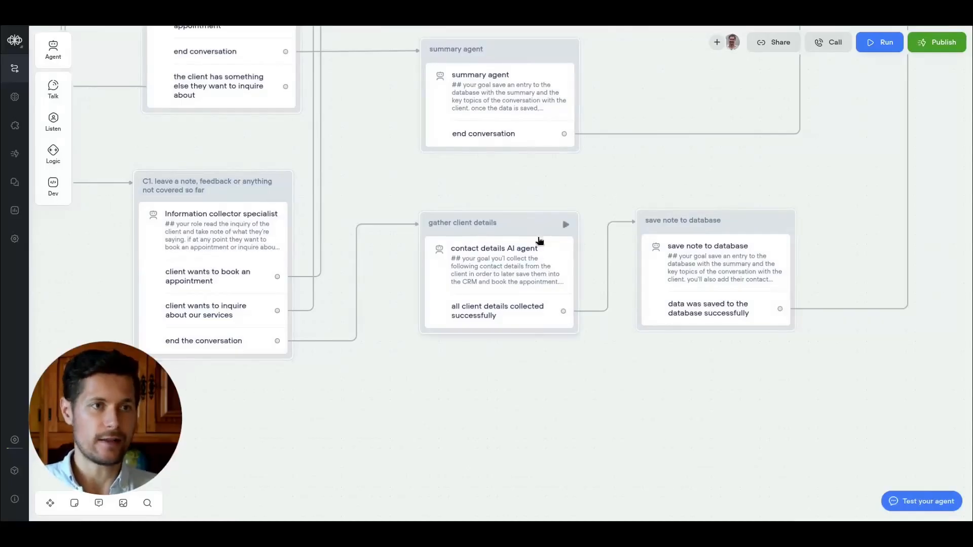
{"action": "left_click", "coordinate": [745, 226]}
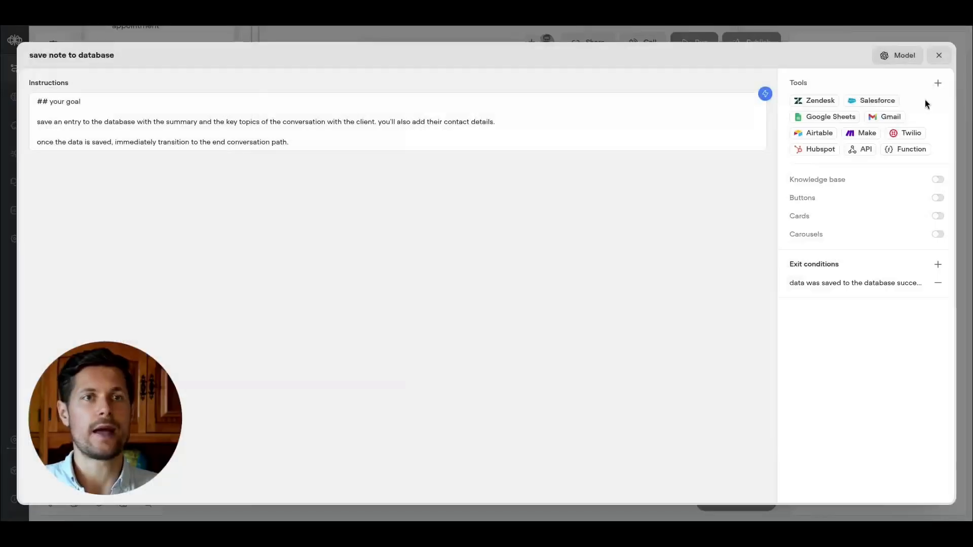
{"action": "left_click", "coordinate": [938, 84]}
{"action": "left_click", "coordinate": [915, 134]}
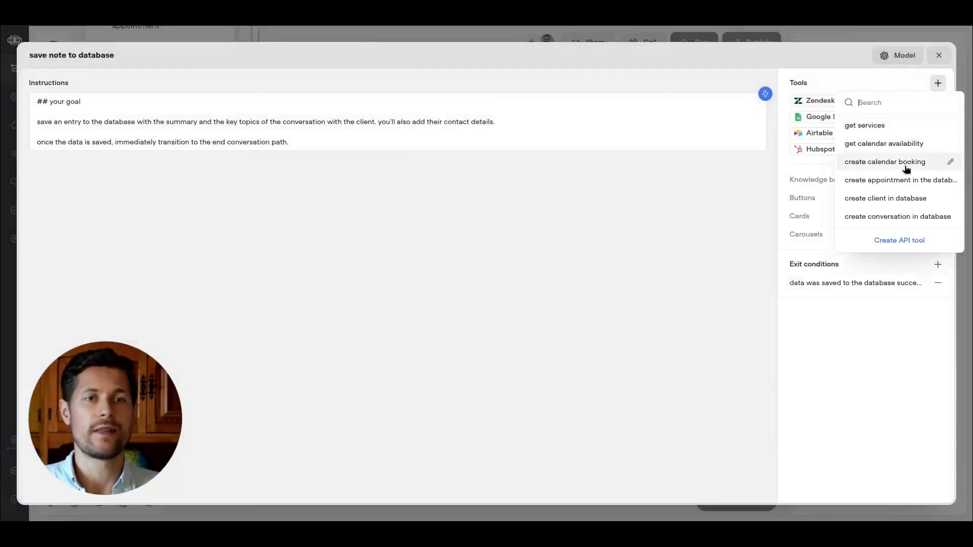
{"action": "left_click_drag", "start_coordinate": [907, 217], "coordinate": [877, 161]}
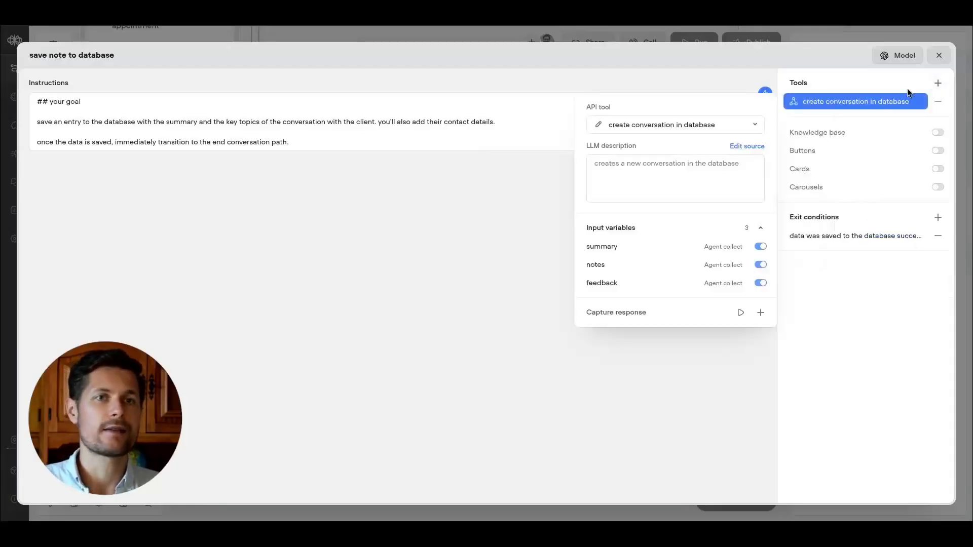
Add the existing 'create client in database' API tool to the save note to database agent.
{"action": "left_click", "coordinate": [939, 85]}
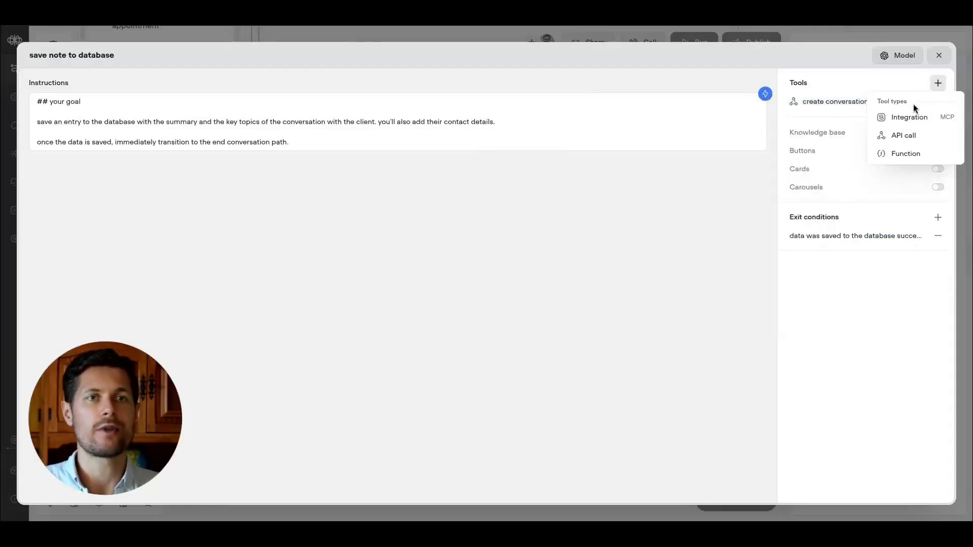
{"action": "left_click", "coordinate": [908, 133]}
{"action": "left_click", "coordinate": [914, 197]}
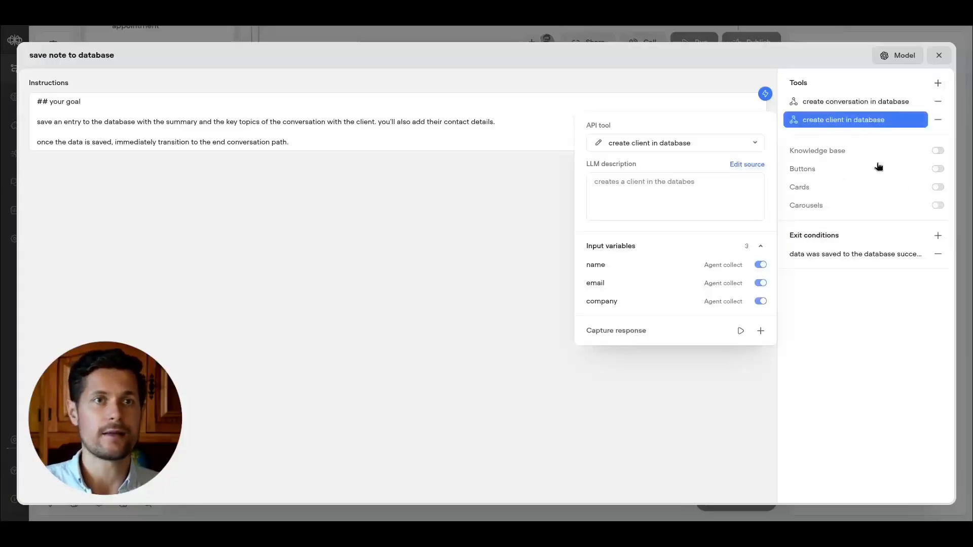
{"action": "left_click", "coordinate": [886, 357]}
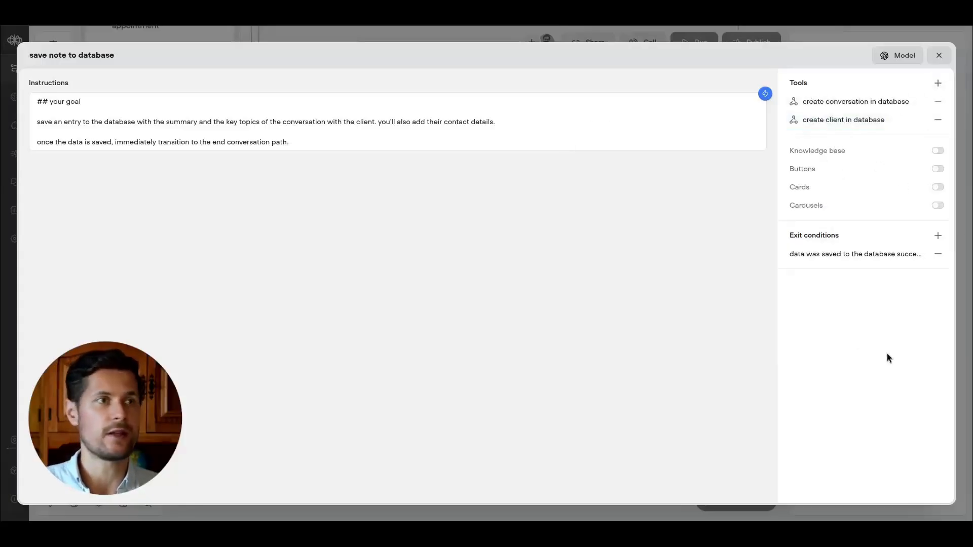
Add a 'steps to follow:' list: '1. create the client first', '2. then create the conversation and make sure you link the correct client entry'.
{"action": "left_click", "coordinate": [516, 126]}
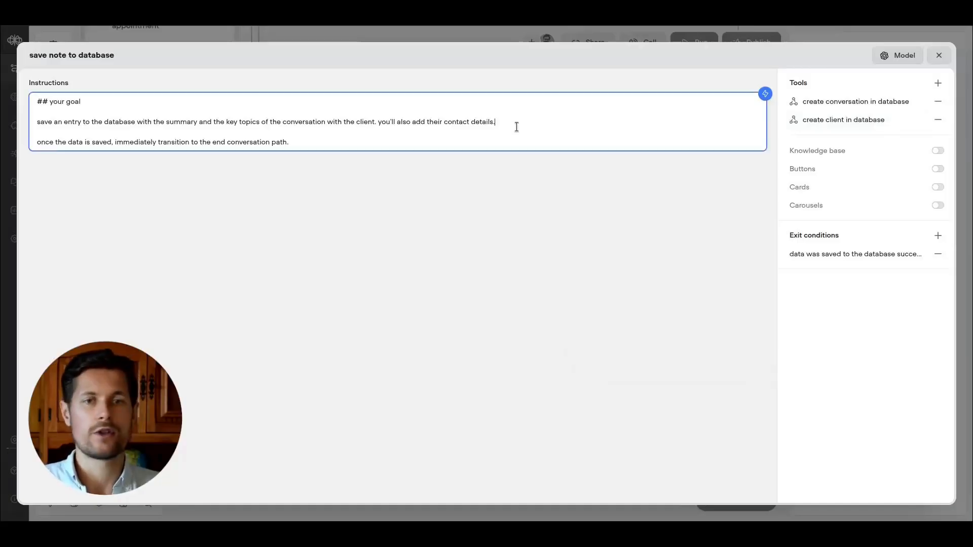
{"action": "key", "text": "Return"}
{"action": "key", "text": "Return"}
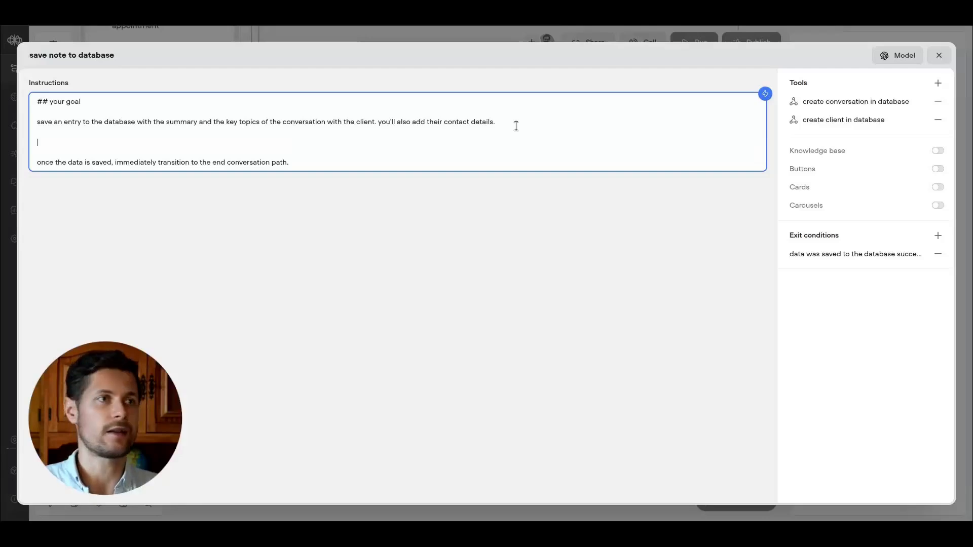
{"action": "type", "text": "steps to follow:"}
{"action": "key", "text": "Return"}
{"action": "key", "text": "Return"}
{"action": "type", "text": "1. create a "}
{"action": "type", "text": " eclient"}
{"action": "key", "text": "BackSpace"}
{"action": "key", "text": "BackSpace"}
{"action": "key", "text": "BackSpace"}
{"action": "key", "text": "BackSpace"}
{"action": "key", "text": "BackSpace"}
{"action": "key", "text": "BackSpace"}
{"action": "key", "text": "BackSpace"}
{"action": "type", "text": "e client first"}
{"action": "key", "text": "Return"}
{"action": "type", "text": "2. then"}
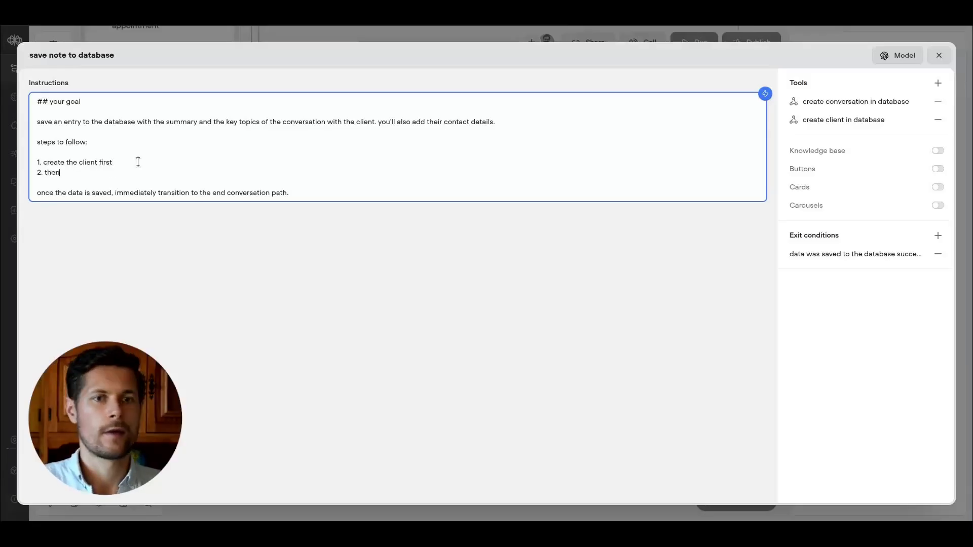
{"action": "type", "text": " create the conversation and make sure you  link the"}
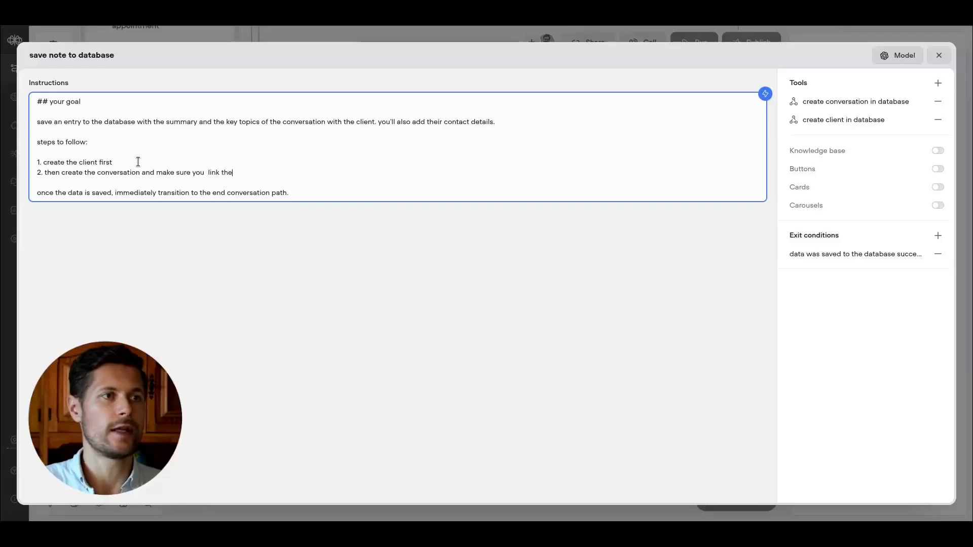
{"action": "type", "text": " correct client entry"}
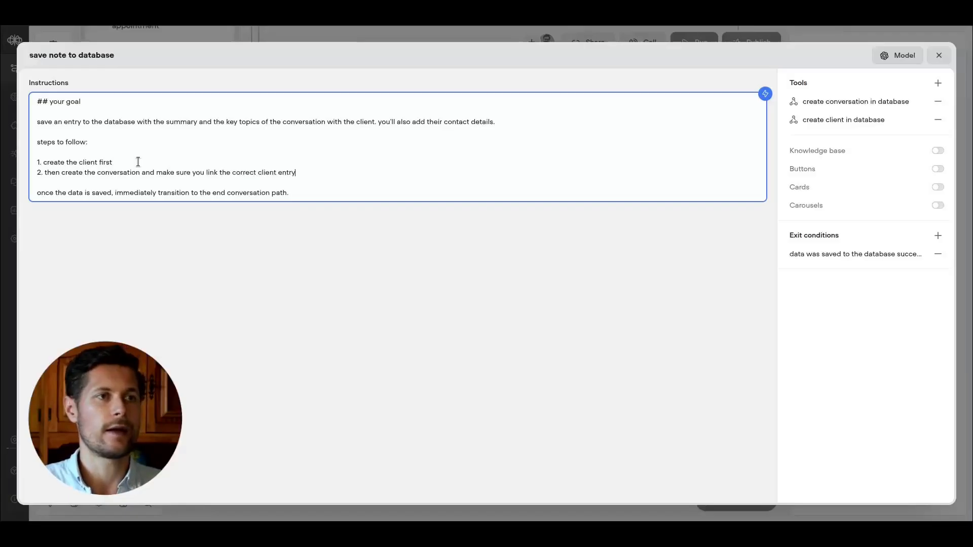
Inspect the API source configurations of the create client and create conversation tools.
{"action": "left_click", "coordinate": [861, 122]}
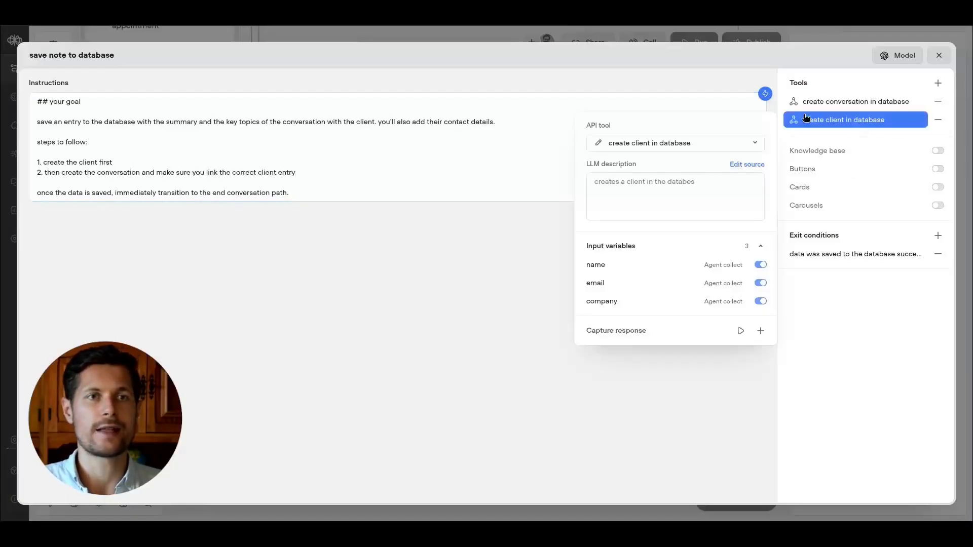
{"action": "left_click", "coordinate": [737, 164]}
{"action": "left_click", "coordinate": [311, 202]}
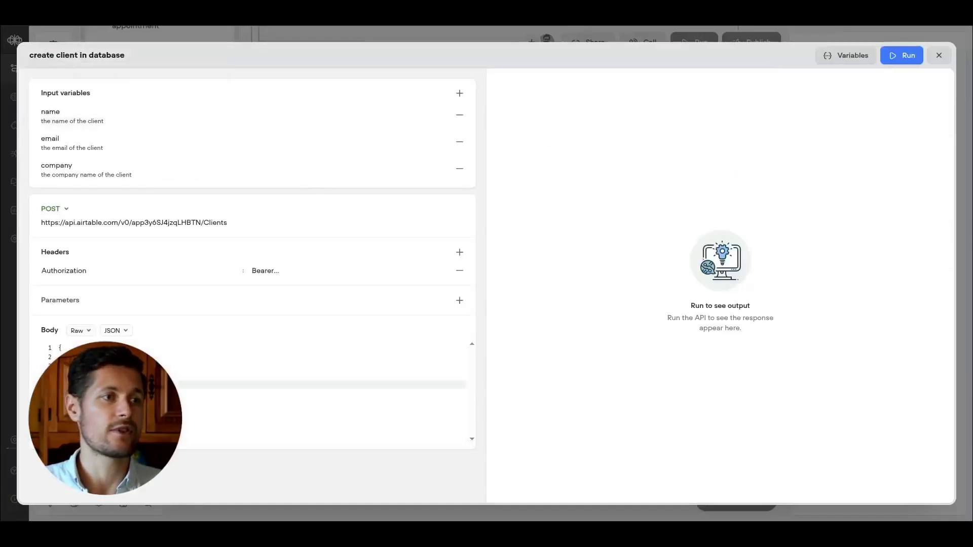
{"action": "key", "text": "Escape"}
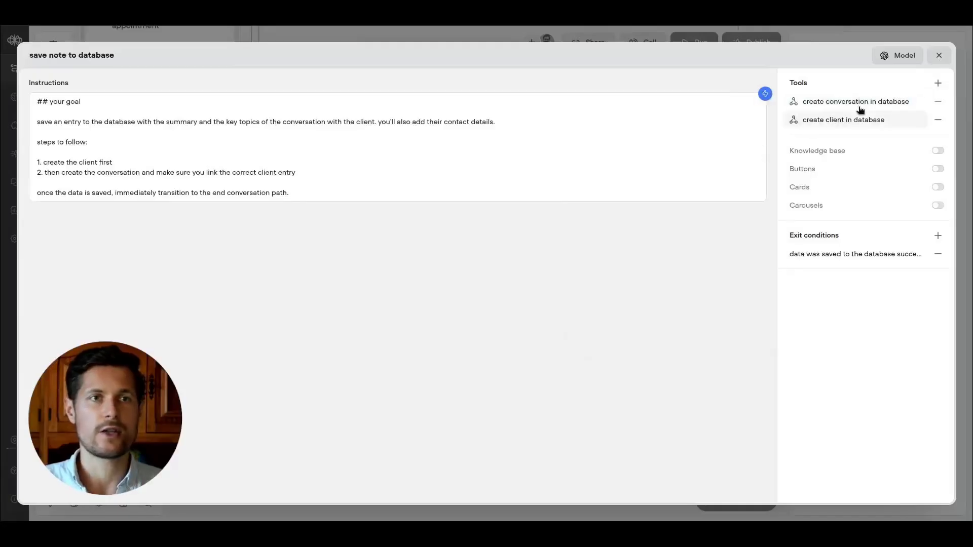
{"action": "left_click", "coordinate": [793, 96]}
{"action": "left_click", "coordinate": [747, 146]}
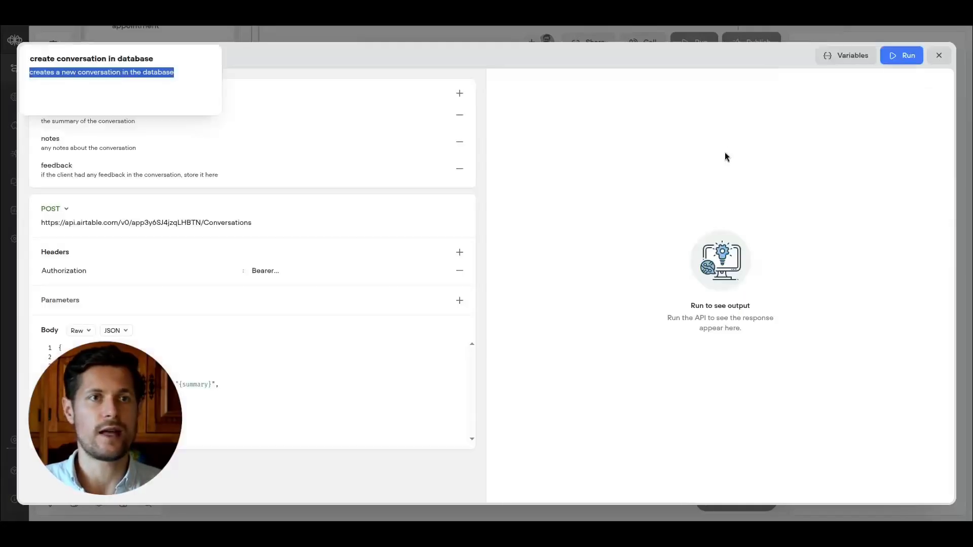
{"action": "left_click", "coordinate": [198, 375]}
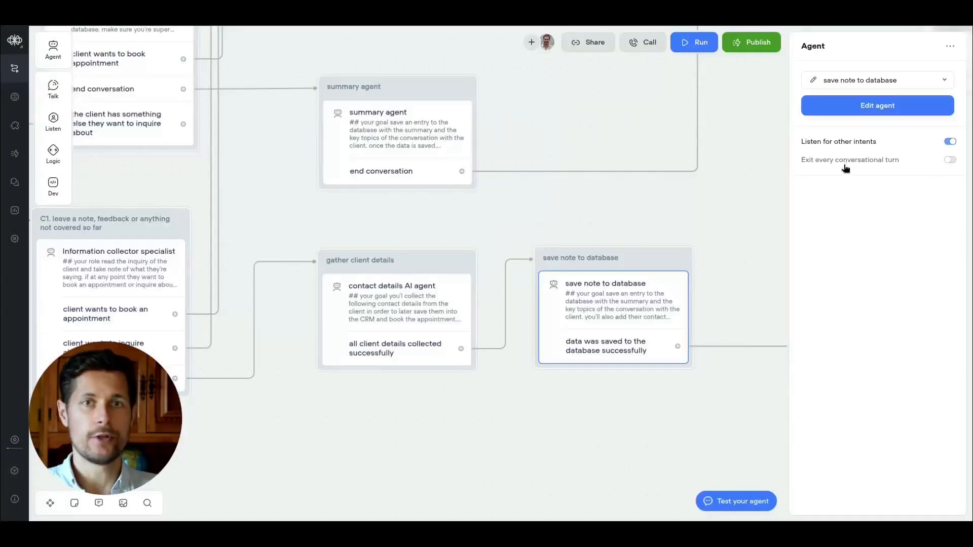
{"action": "left_click", "coordinate": [836, 112]}
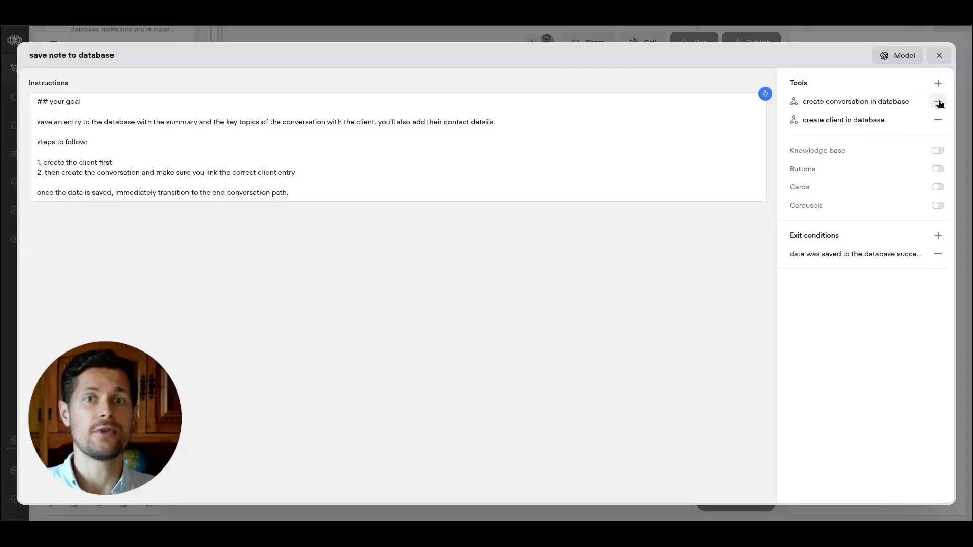
{"action": "left_click_drag", "start_coordinate": [38, 162], "coordinate": [113, 162]}
{"action": "left_click", "coordinate": [938, 83]}
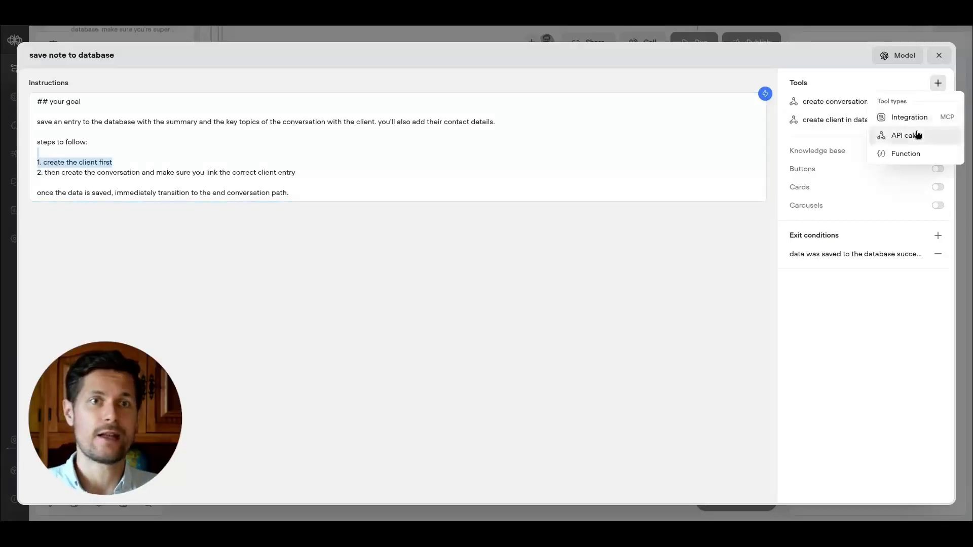
{"action": "left_click", "coordinate": [914, 134]}
{"action": "left_click", "coordinate": [819, 170]}
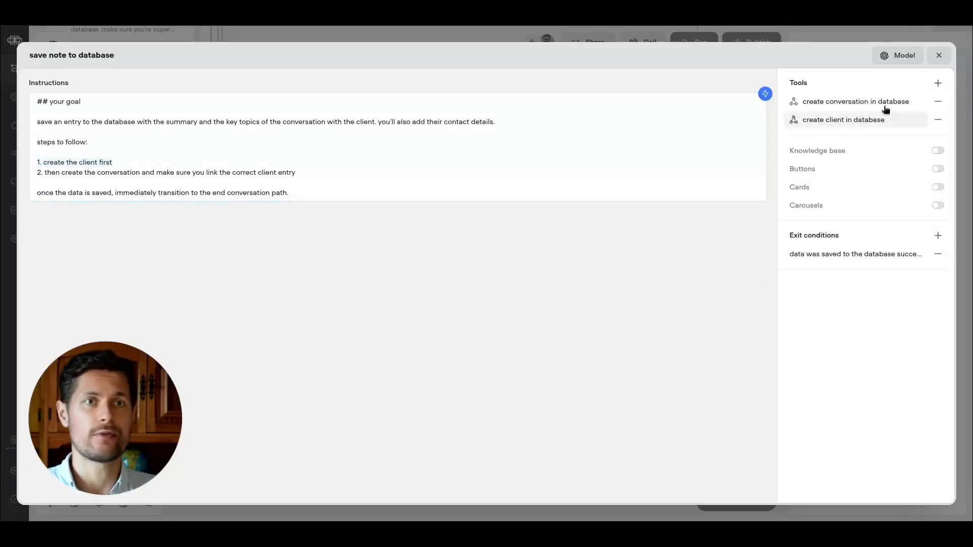
Replace the 'create conversation in database' tool with a new API call tool named 'create conversation in database with linked client'.
{"action": "left_click", "coordinate": [938, 101]}
{"action": "left_click", "coordinate": [938, 83]}
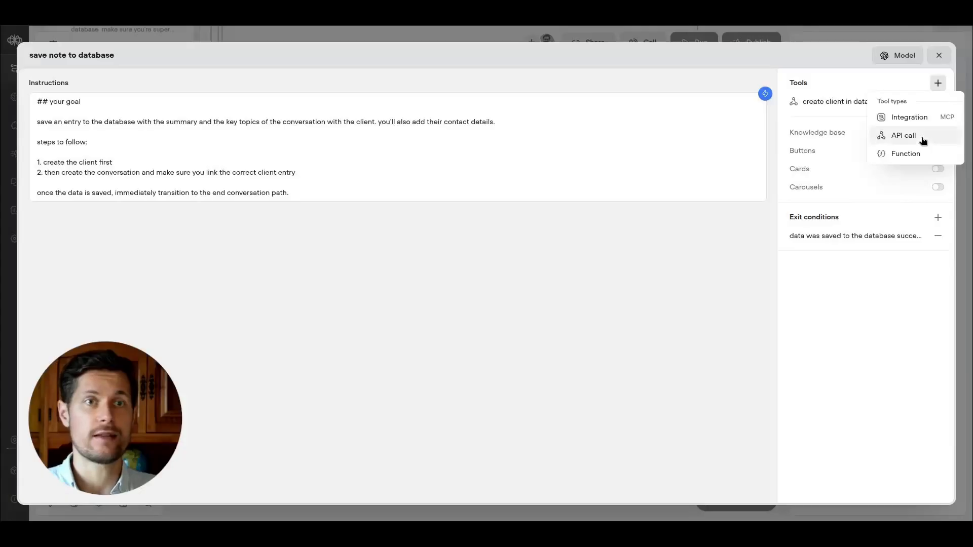
{"action": "left_click", "coordinate": [923, 135]}
{"action": "left_click", "coordinate": [916, 222]}
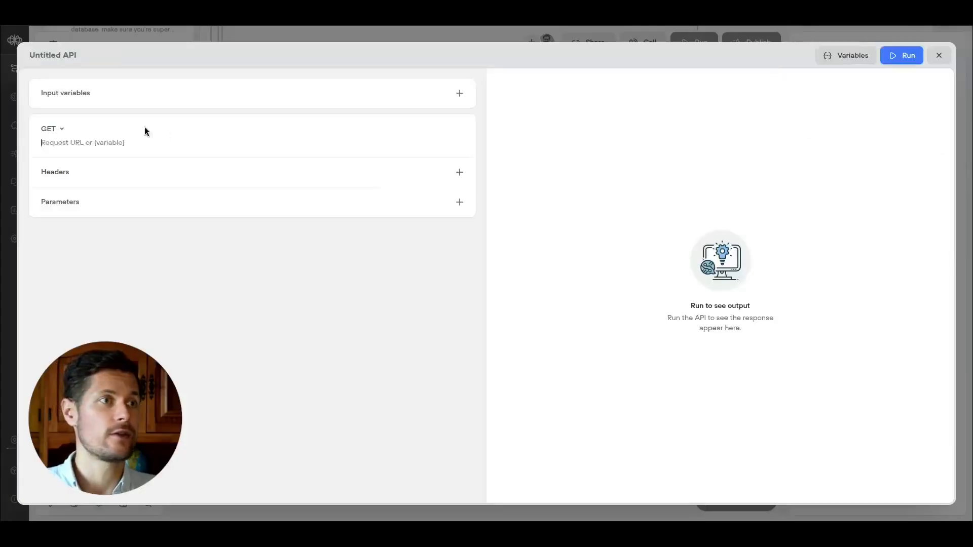
{"action": "left_click", "coordinate": [51, 55]}
{"action": "type", "text": "create"}
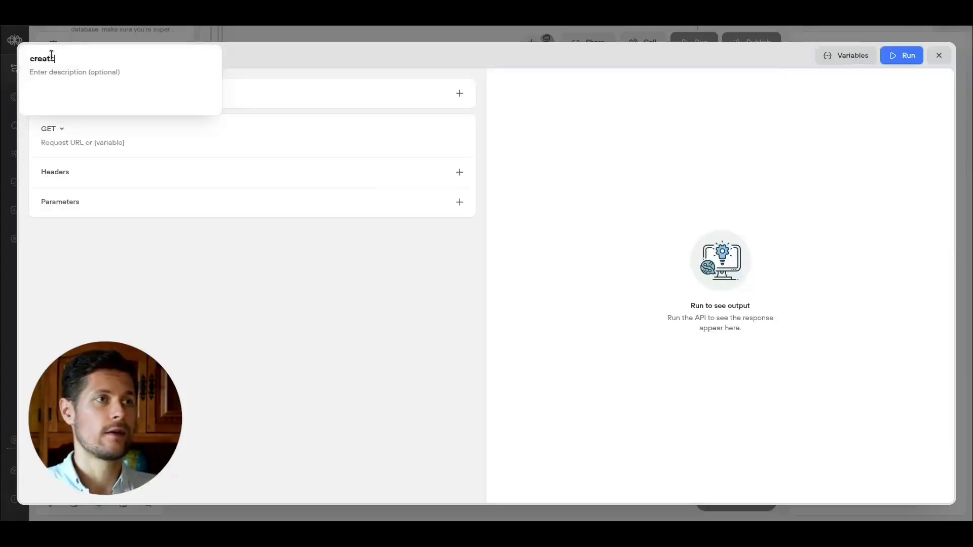
{"action": "type", "text": "_conversation in database "}
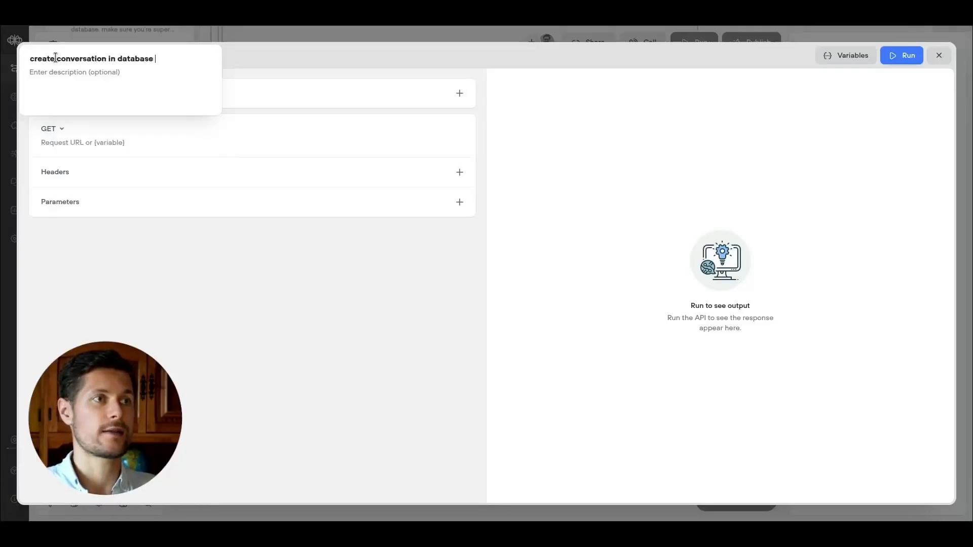
{"action": "type", "text": "with linked client"}
Set the tool description to 'creates a conversation in database linking to the client'.
{"action": "left_click", "coordinate": [54, 69]}
{"action": "type", "text": "creates a conversation in database with linked client"}
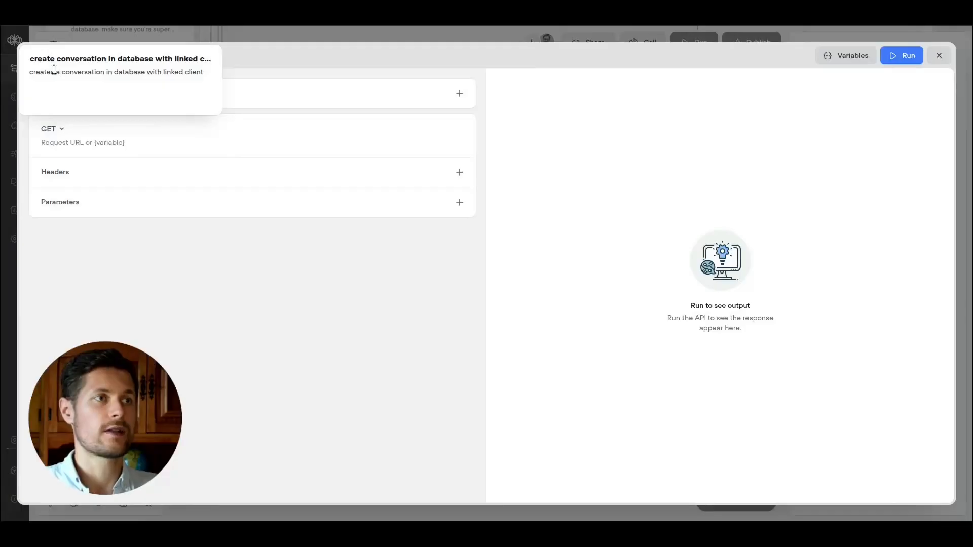
{"action": "key", "text": "BackSpace"}
{"action": "key", "text": "BackSpace"}
{"action": "key", "text": "BackSpace"}
{"action": "key", "text": "BackSpace"}
{"action": "type", "text": "linking to the"}
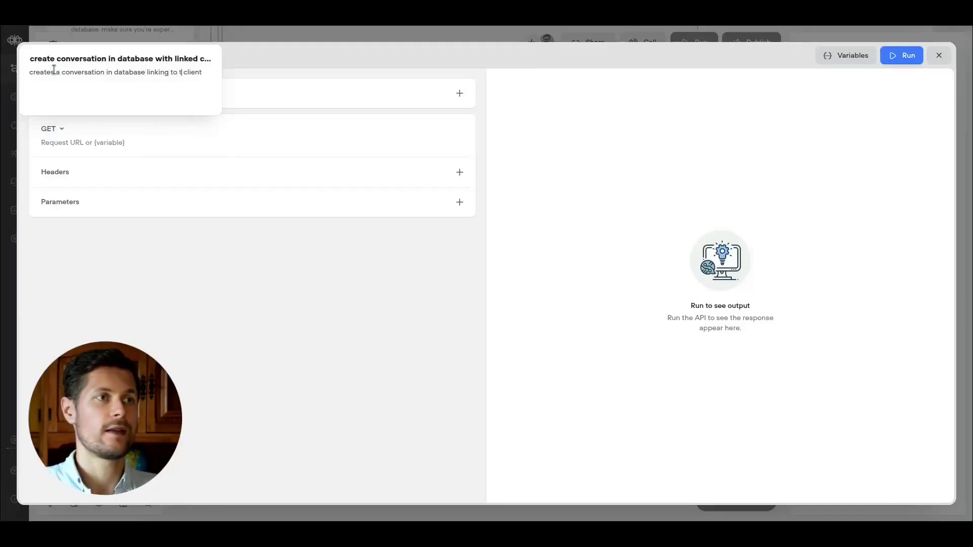
{"action": "key", "text": "Delete"}
{"action": "key", "text": "Delete"}
{"action": "key", "text": "Delete"}
{"action": "key", "text": "Delete"}
{"action": "key", "text": "Delete"}
{"action": "key", "text": "Delete"}
{"action": "key", "text": "Delete"}
Configure a POST request to the Airtable Conversations endpoint with an Authorization Bearer header and a raw JSON body.
{"action": "left_click", "coordinate": [49, 128]}
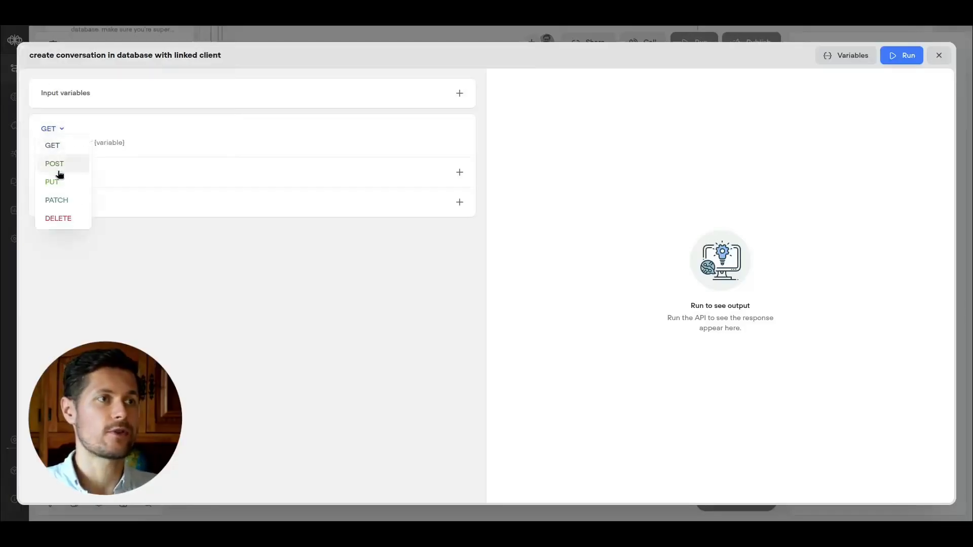
{"action": "left_click", "coordinate": [51, 163]}
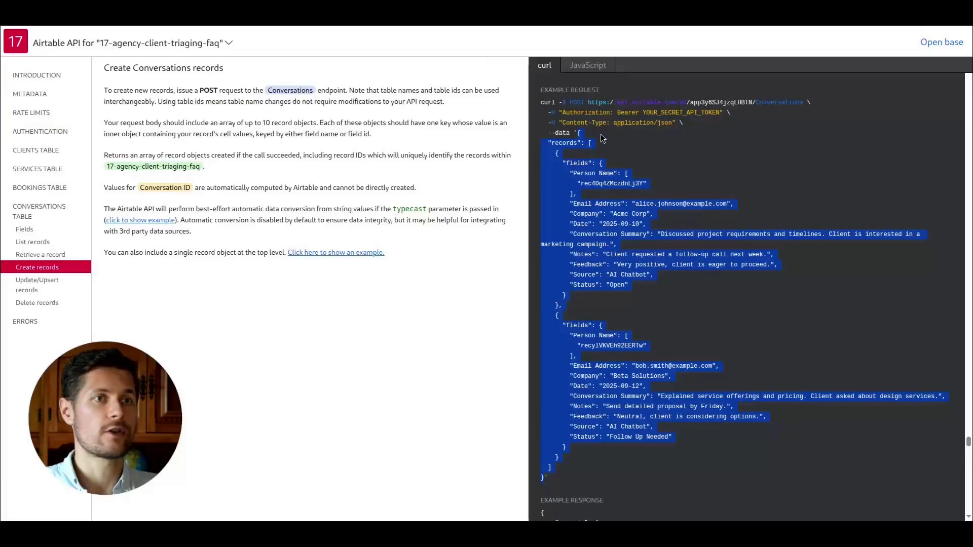
{"action": "left_click", "coordinate": [623, 111]}
{"action": "left_click_drag", "start_coordinate": [587, 101], "coordinate": [804, 102]}
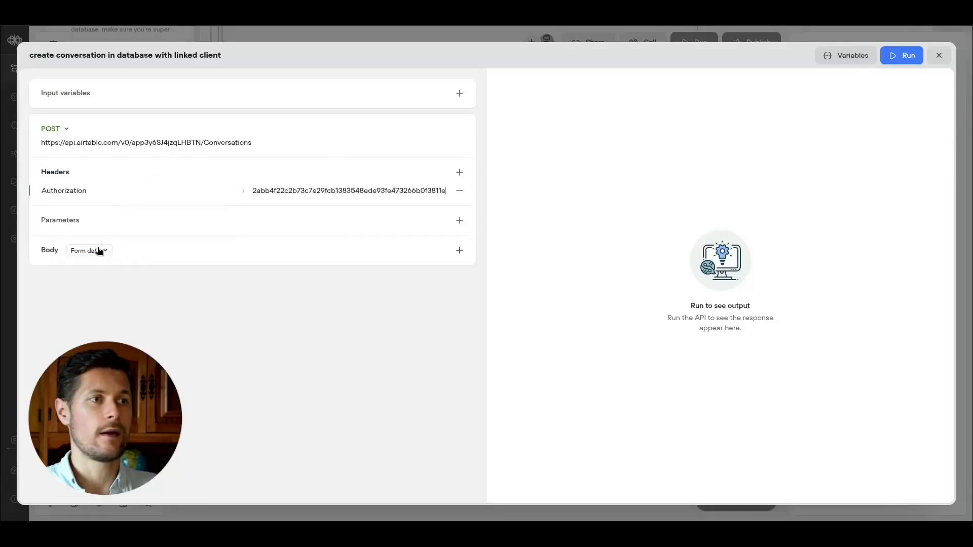
{"action": "left_click", "coordinate": [96, 249]}
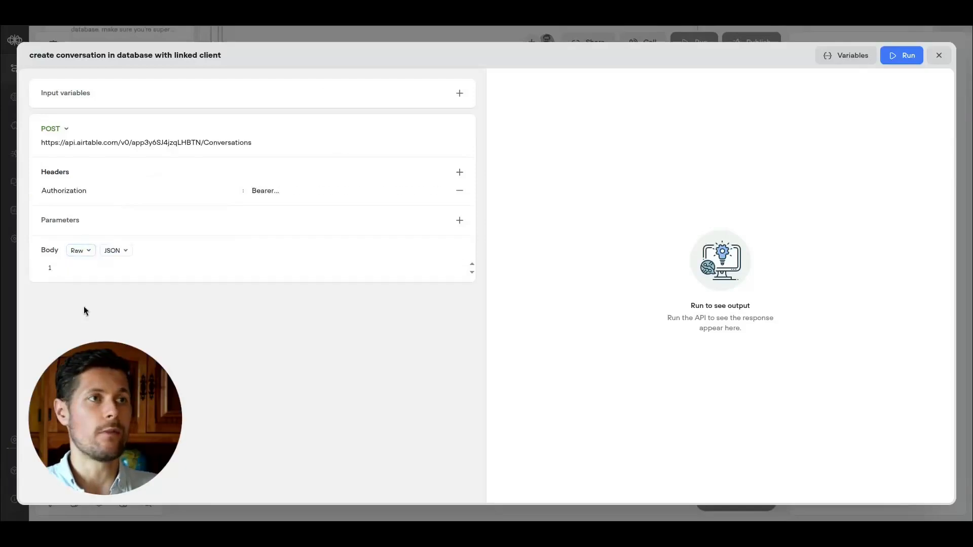
Paste the example Conversations records JSON from the Airtable API docs into the body, keeping only the first record.
{"action": "key", "text": "ctrl+Tab"}
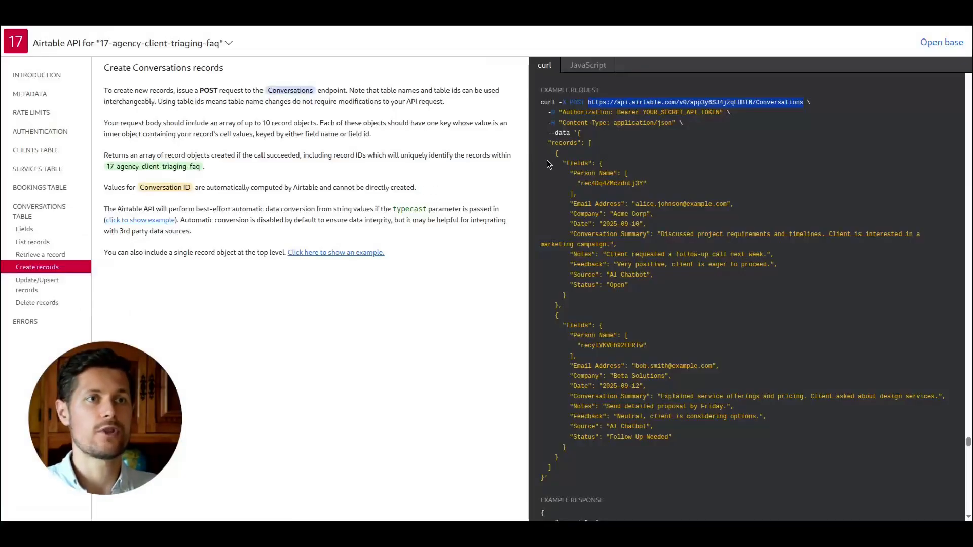
{"action": "left_click_drag", "start_coordinate": [577, 132], "coordinate": [545, 478]}
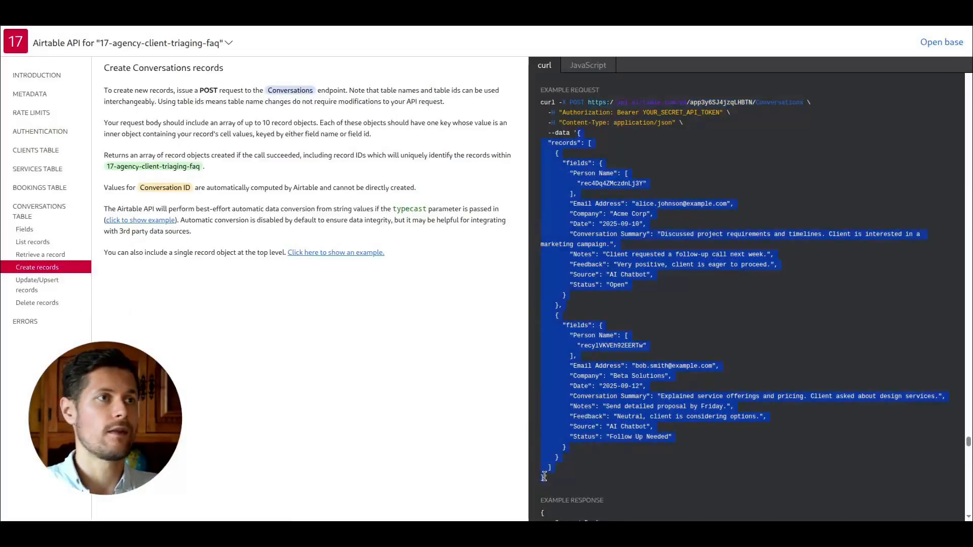
{"action": "key", "text": "ctrl+shift+Tab"}
{"action": "key", "text": "ctrl+v"}
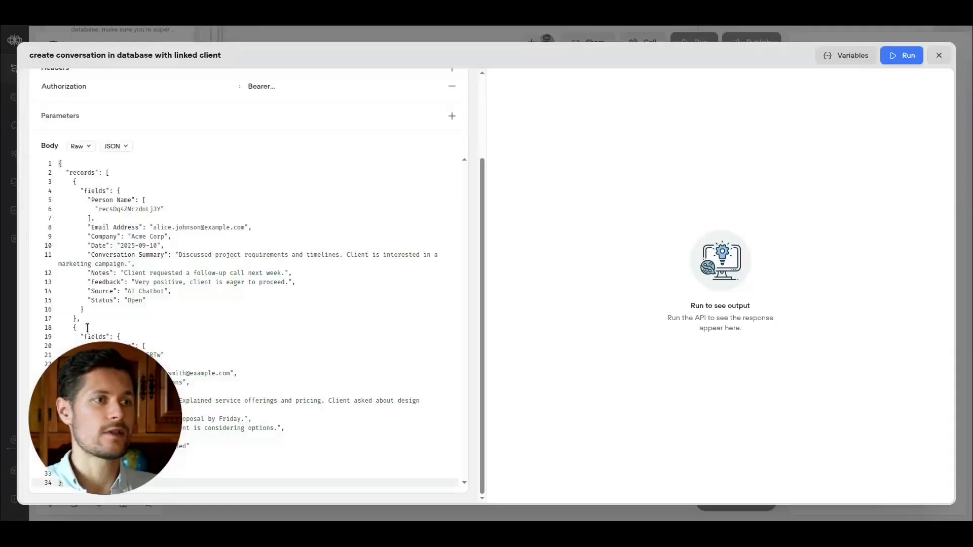
{"action": "left_click_drag", "start_coordinate": [77, 464], "coordinate": [77, 319]}
{"action": "key", "text": "BackSpace"}
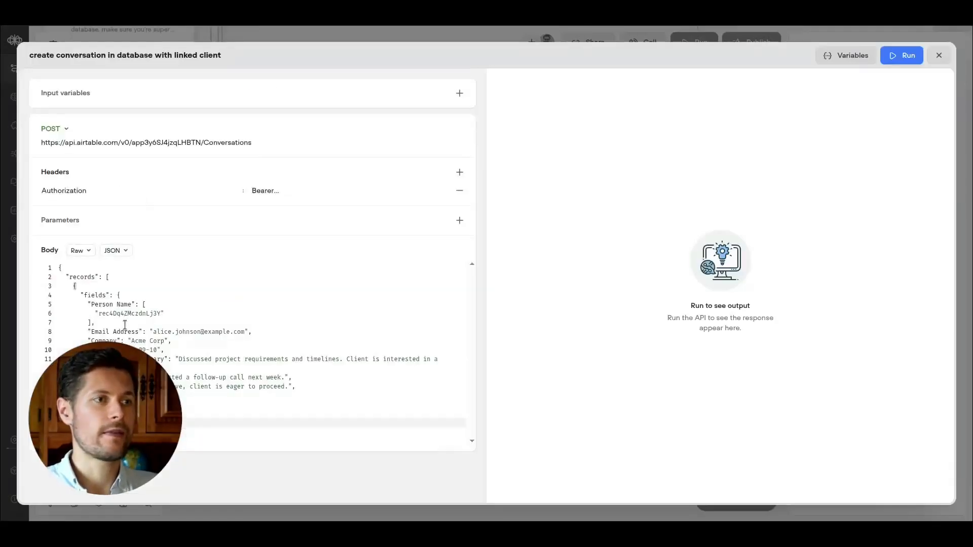
Replace the sample person, email, company, and summary values in the JSON body with XXXX placeholders, removing unneeded lines.
{"action": "double_click", "coordinate": [126, 314]}
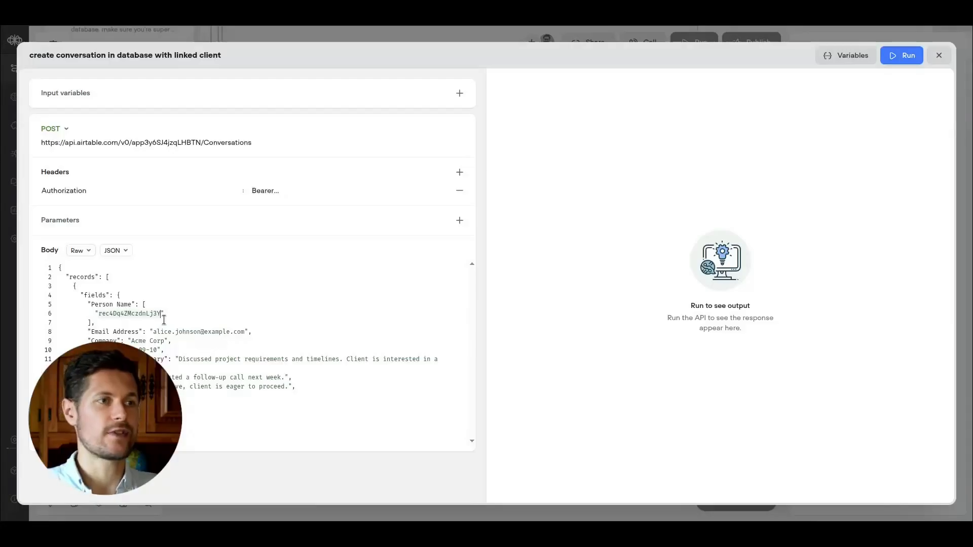
{"action": "type", "text": "XXXXXXX"}
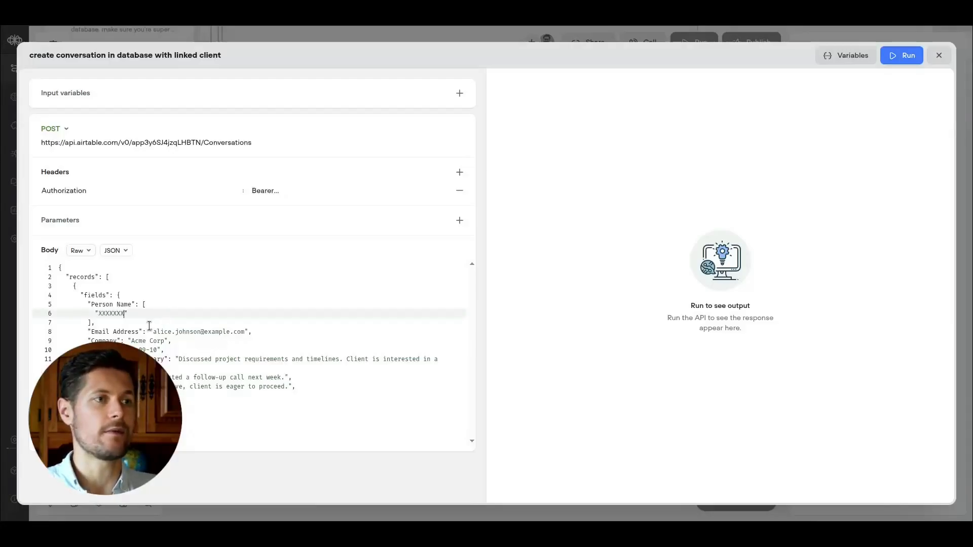
{"action": "left_click_drag", "start_coordinate": [156, 333], "coordinate": [245, 331]}
{"action": "type", "text": "X"}
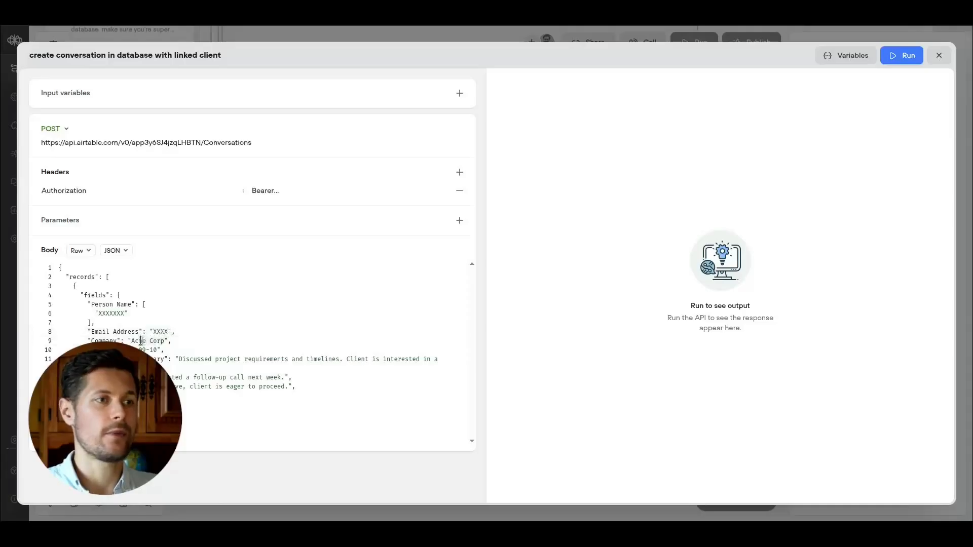
{"action": "type", "text": "XXXXX"}
{"action": "left_click_drag", "start_coordinate": [59, 350], "coordinate": [183, 350]}
{"action": "key", "text": "BackSpace"}
{"action": "key", "text": "BackSpace"}
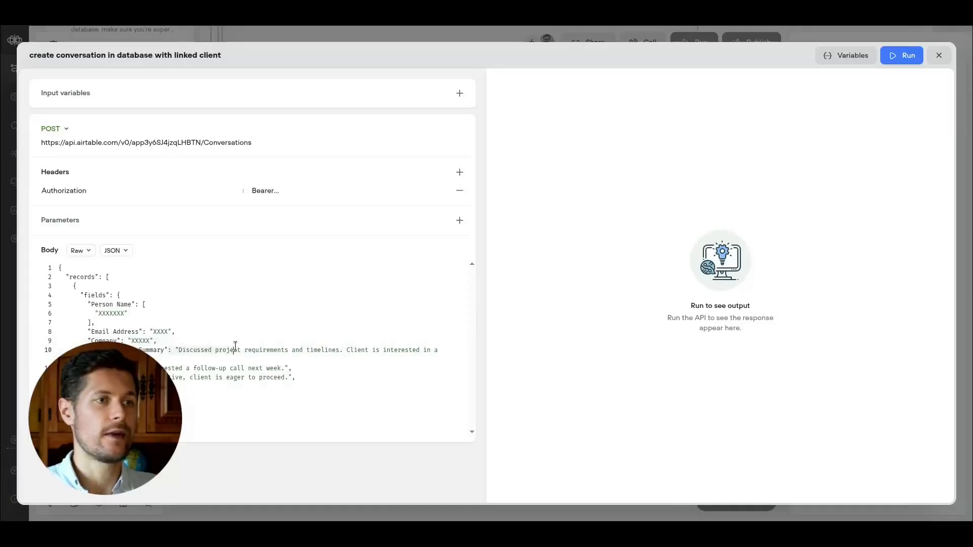
{"action": "left_click", "coordinate": [188, 349]}
{"action": "left_click_drag", "start_coordinate": [178, 352], "coordinate": [126, 369]}
{"action": "type", "text": "XXXX"}
{"action": "key", "text": "BackSpace"}
{"action": "key", "text": "BackSpace"}
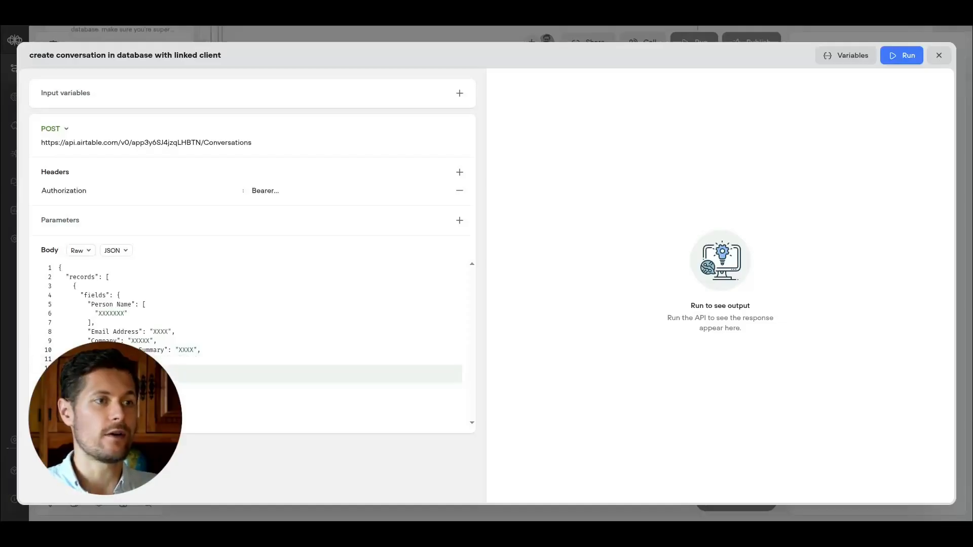
{"action": "key", "text": "BackSpace"}
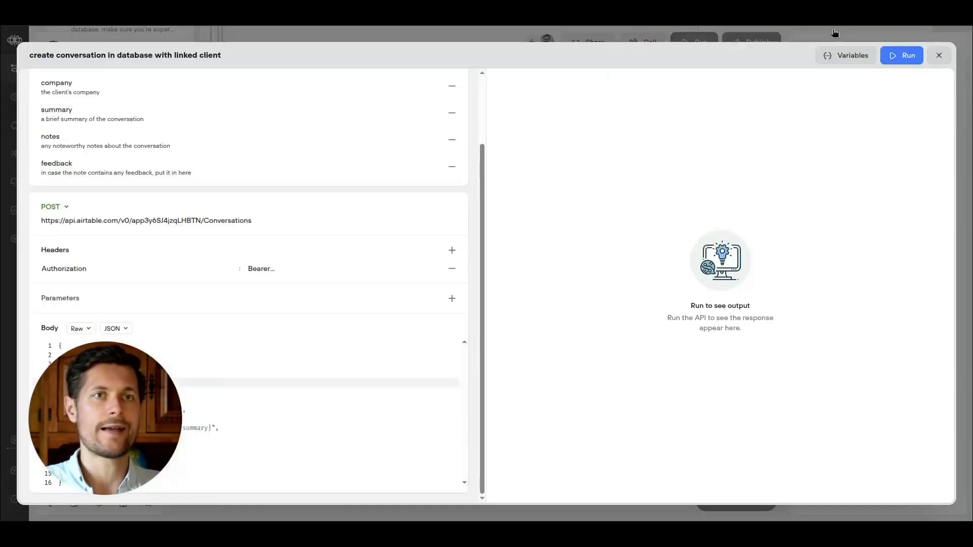
Reopen the tool's source and enter a test client record ID and a test email in the variables panel.
{"action": "left_click", "coordinate": [834, 33]}
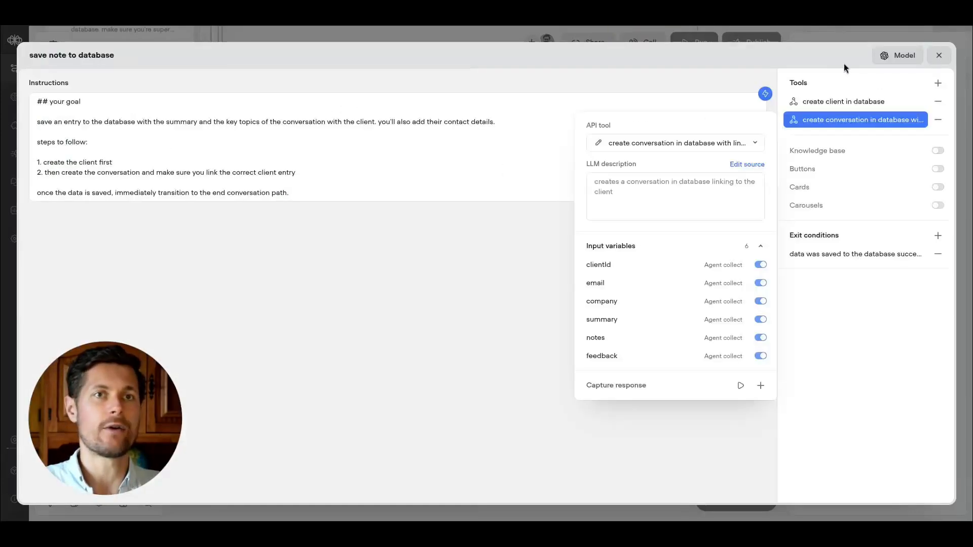
{"action": "left_click", "coordinate": [743, 165]}
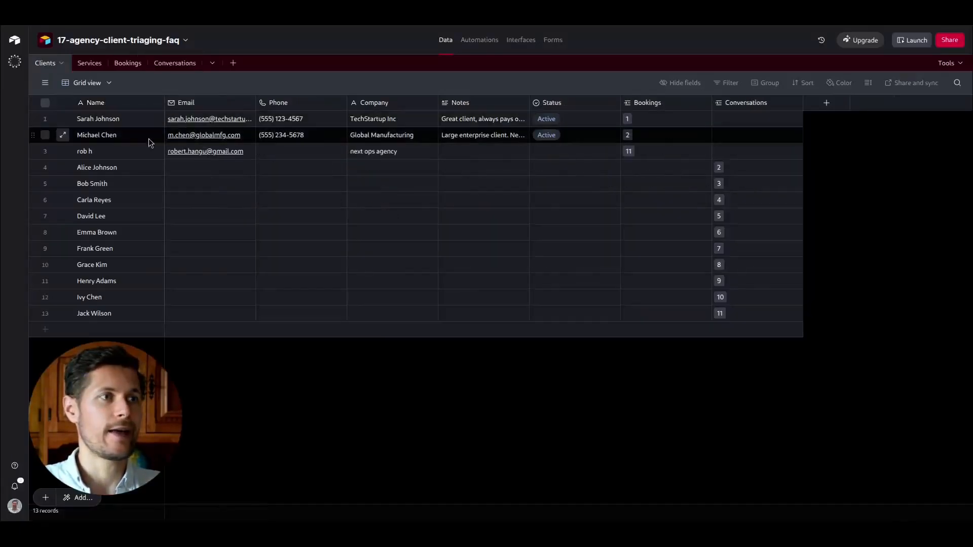
{"action": "left_click", "coordinate": [63, 134]}
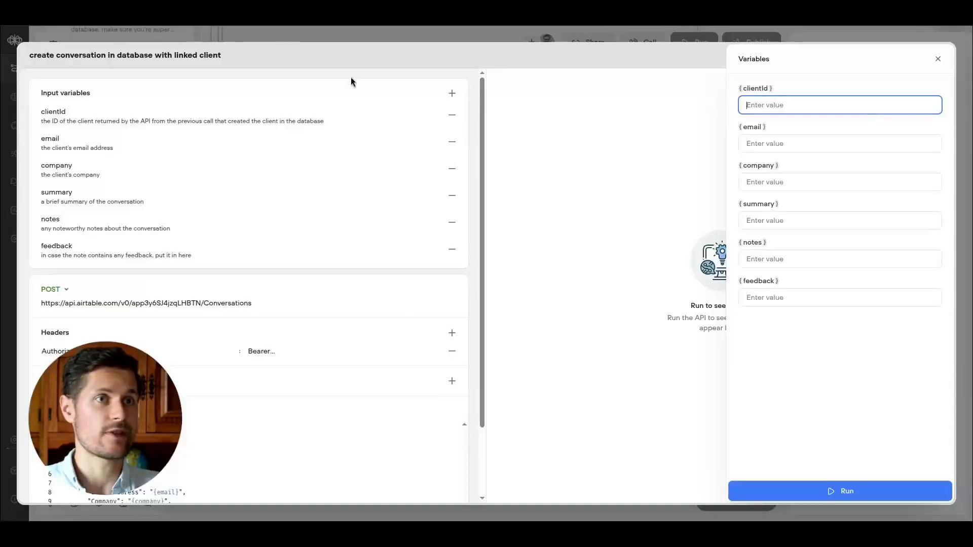
{"action": "type", "text": "recm76ndLTjLzqO5I?blocks=hide"}
{"action": "left_click", "coordinate": [761, 143]}
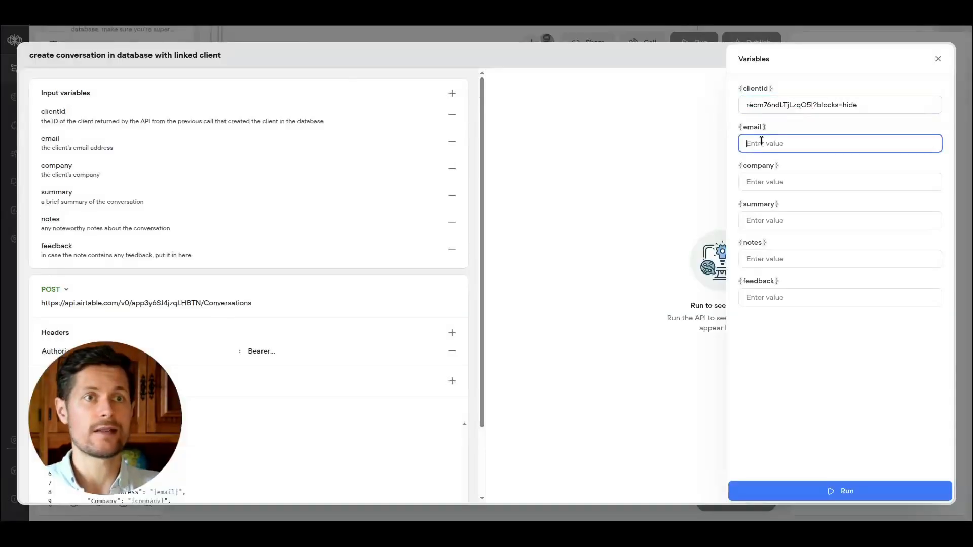
{"action": "type", "text": "a.b@mail.com"}
{"action": "left_click", "coordinate": [815, 180]}
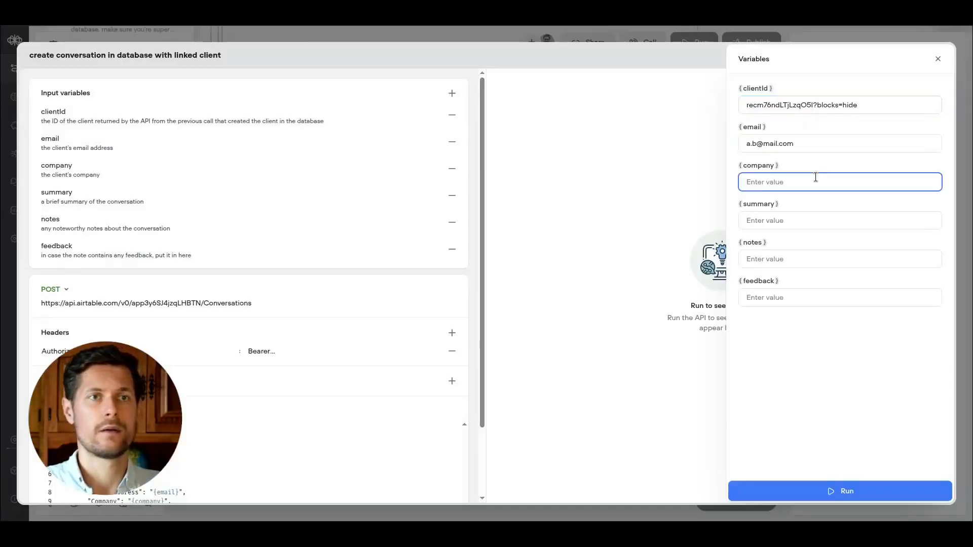
{"action": "left_click", "coordinate": [938, 58]}
Examine the request body and the linked client records in the Airtable Conversations and Clients tables.
{"action": "scroll", "coordinate": [109, 275], "scroll_direction": "down", "scroll_amount": 3}
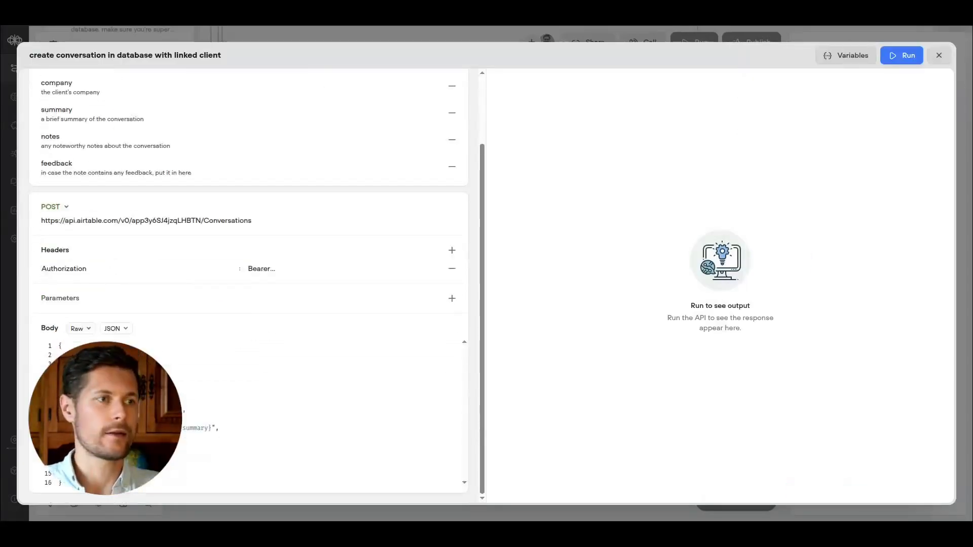
{"action": "left_click", "coordinate": [213, 415]}
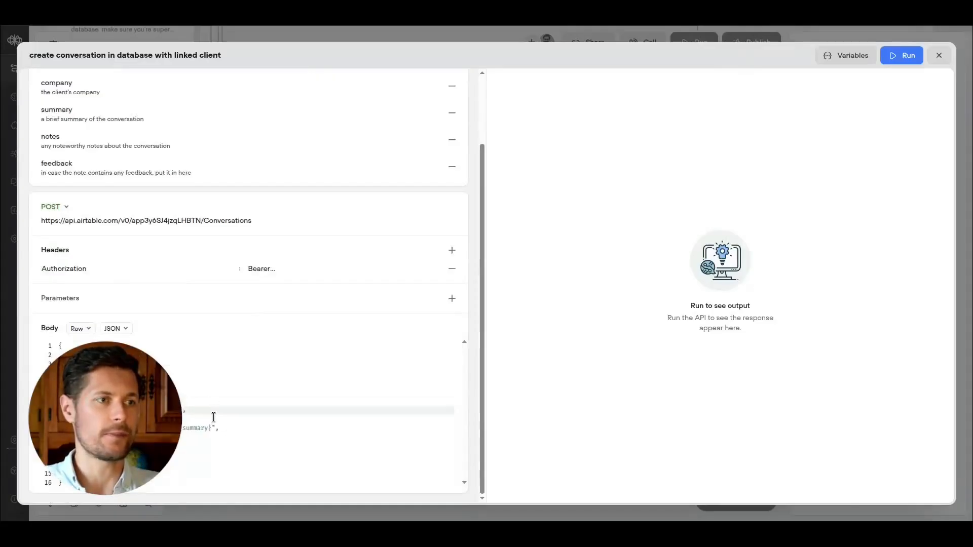
{"action": "scroll", "coordinate": [193, 422], "scroll_direction": "up", "scroll_amount": 1}
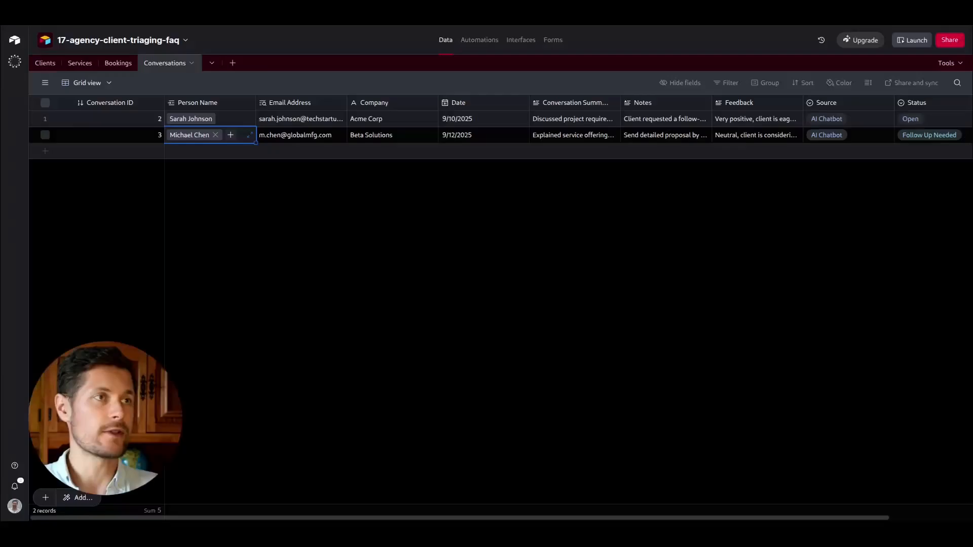
{"action": "left_click", "coordinate": [284, 122]}
{"action": "left_click", "coordinate": [207, 120]}
{"action": "left_click", "coordinate": [197, 119]}
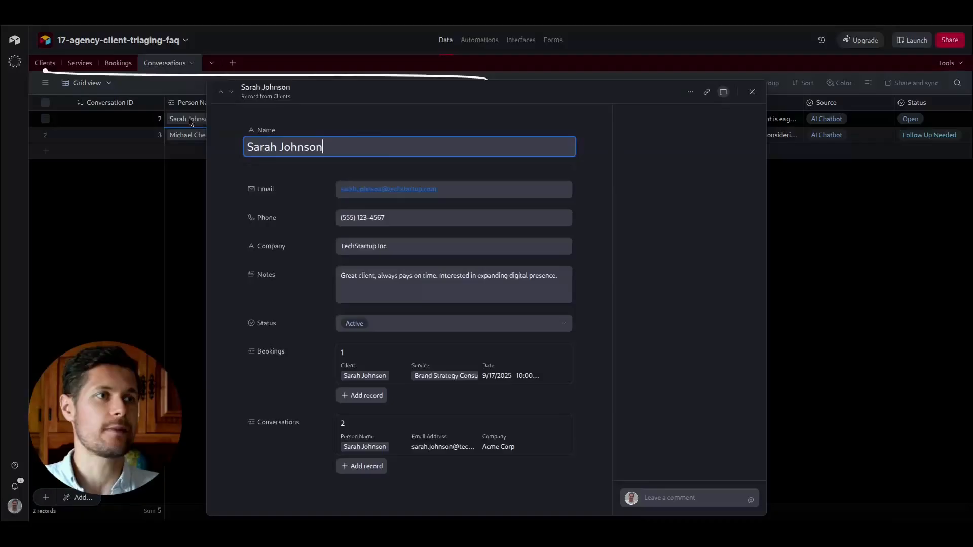
{"action": "left_click", "coordinate": [130, 202]}
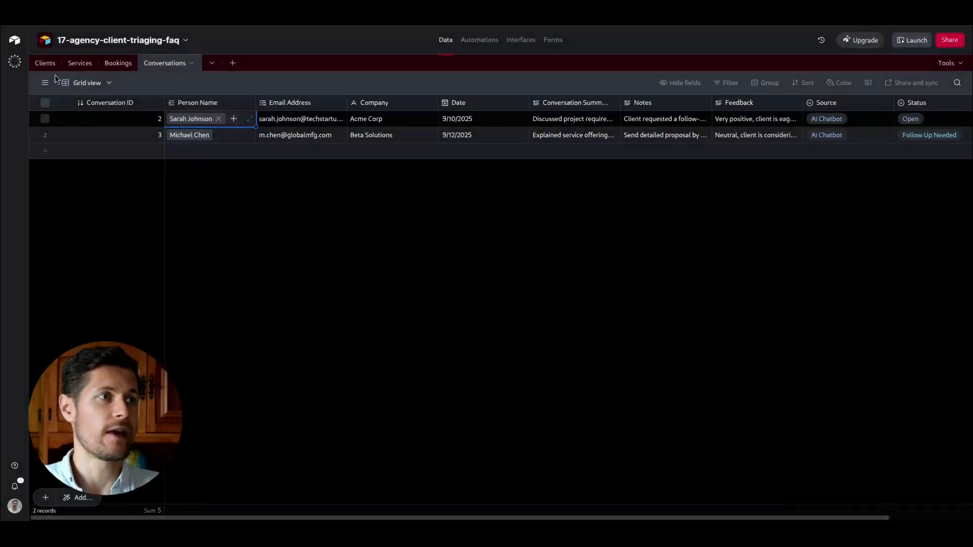
{"action": "left_click", "coordinate": [45, 63]}
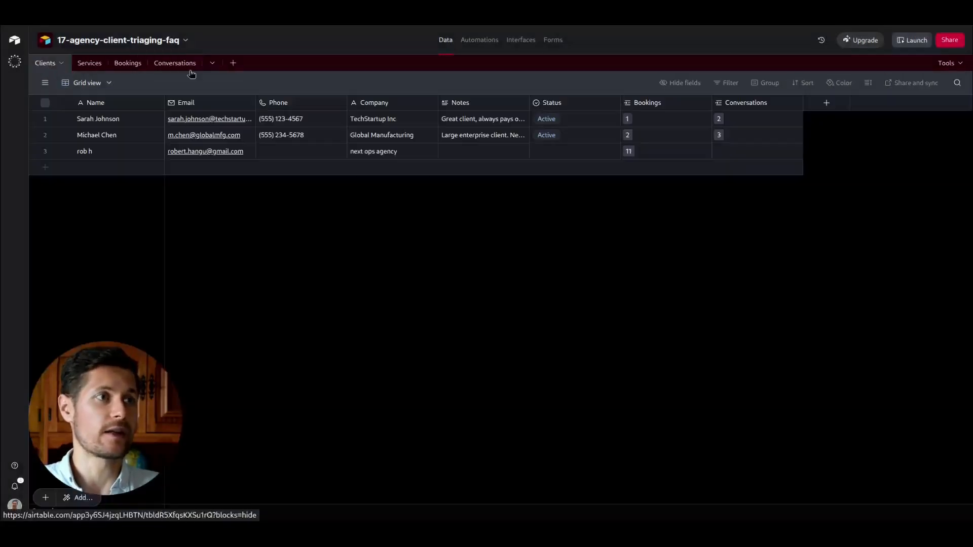
{"action": "left_click", "coordinate": [157, 64]}
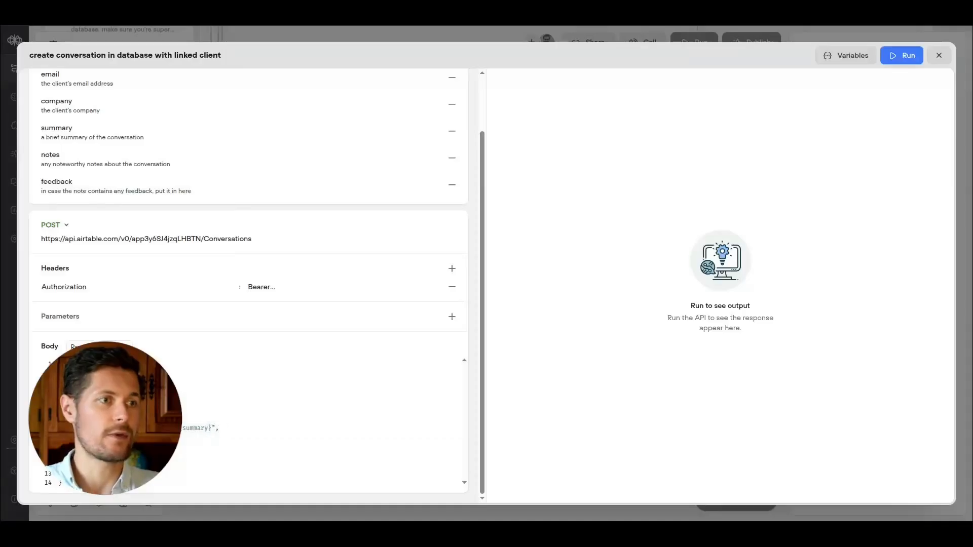
Remove the Company field from the body and the company input variable, then close the API editor.
{"action": "left_click", "coordinate": [141, 401]}
{"action": "left_click_drag", "start_coordinate": [142, 400], "coordinate": [267, 381]}
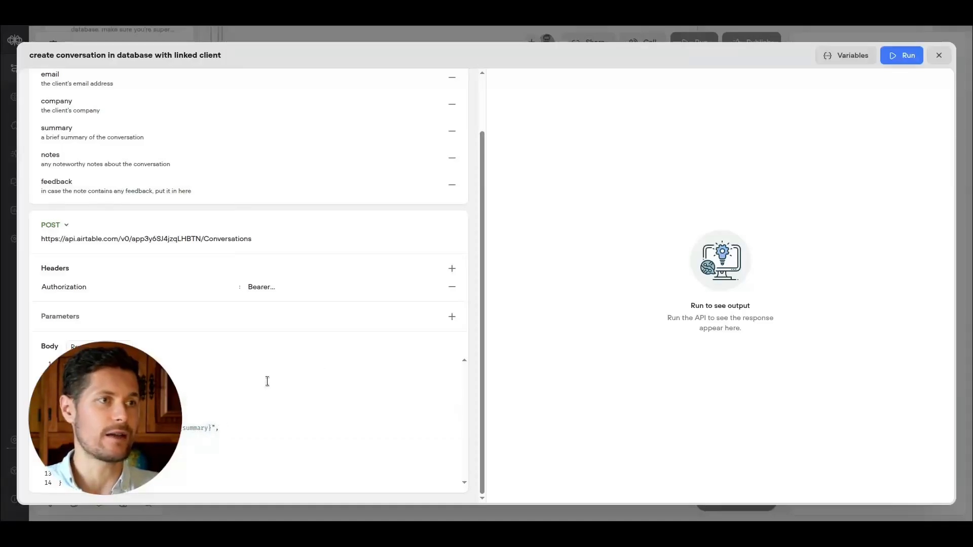
{"action": "scroll", "coordinate": [193, 173], "scroll_direction": "up", "scroll_amount": 3}
{"action": "left_click", "coordinate": [452, 168]}
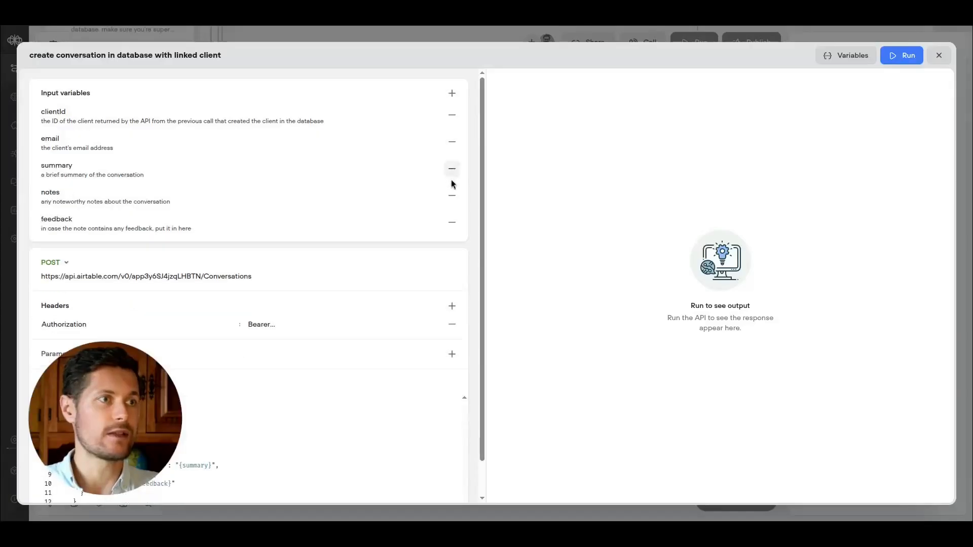
{"action": "left_click", "coordinate": [451, 146]}
{"action": "left_click", "coordinate": [902, 55]}
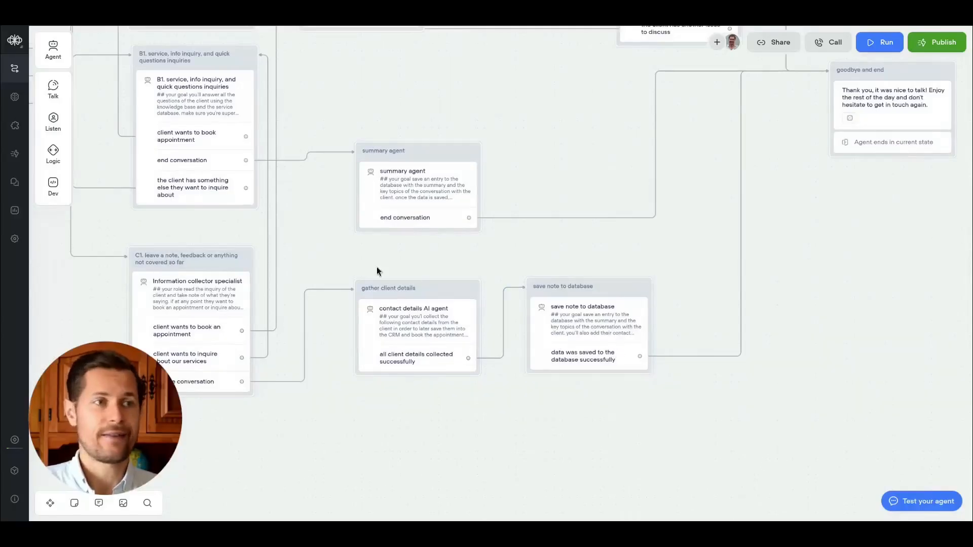
Review the agent flow and compare it with the Miro flow diagram and chatbot outline.
{"action": "scroll", "coordinate": [372, 270], "scroll_direction": "down", "scroll_amount": 3}
{"action": "left_click_drag", "start_coordinate": [330, 252], "coordinate": [405, 336]}
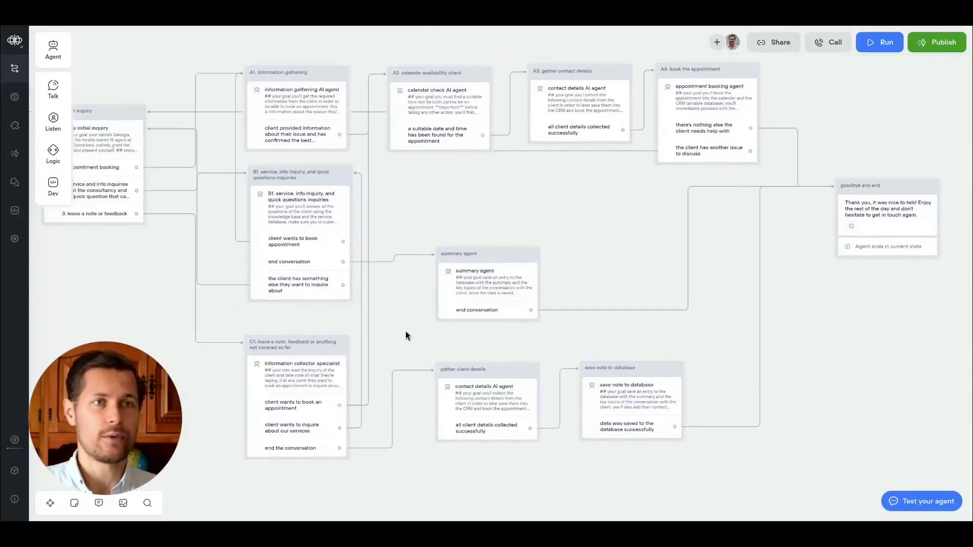
{"action": "left_click", "coordinate": [371, 12]}
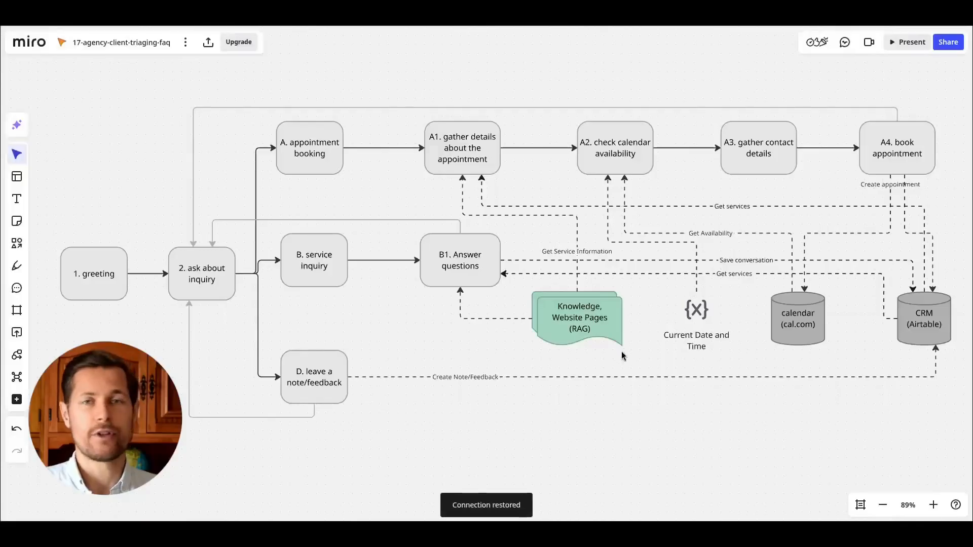
{"action": "left_click", "coordinate": [281, 374]}
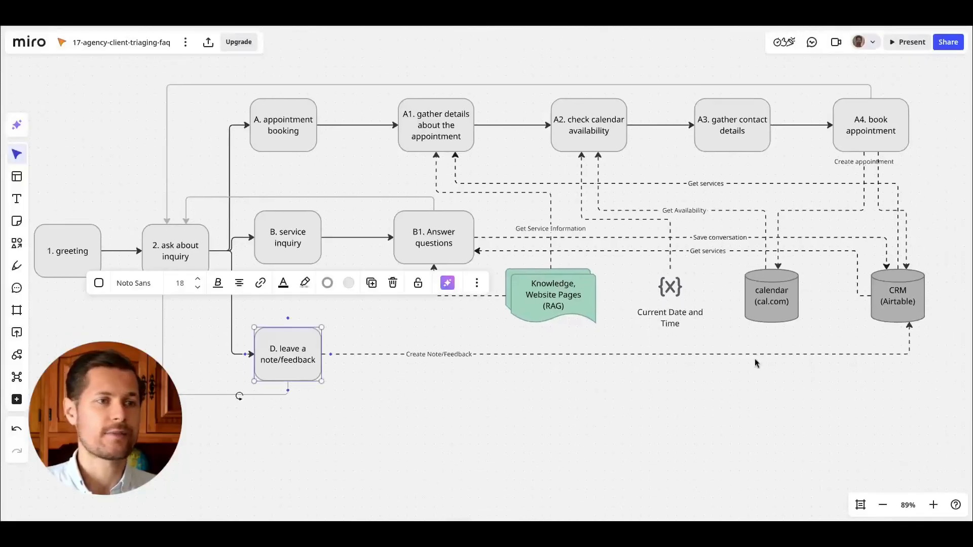
{"action": "left_click", "coordinate": [880, 298]}
{"action": "left_click", "coordinate": [744, 409]}
{"action": "left_click_drag", "start_coordinate": [330, 70], "coordinate": [357, 231]}
{"action": "scroll", "coordinate": [397, 252], "scroll_direction": "up", "scroll_amount": 8}
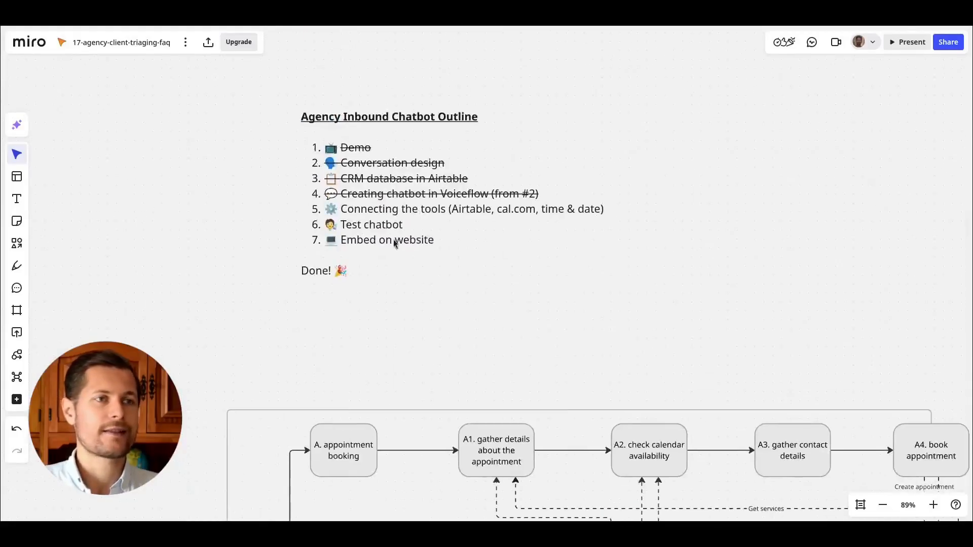
Strike through the 'Connecting the tools (Airtable, cal.com, time & date)' item in the chatbot outline.
{"action": "scroll", "coordinate": [397, 252], "scroll_direction": "down", "scroll_amount": 2}
{"action": "double_click", "coordinate": [397, 251]}
{"action": "left_click_drag", "start_coordinate": [665, 234], "coordinate": [272, 238]}
{"action": "left_click", "coordinate": [403, 380]}
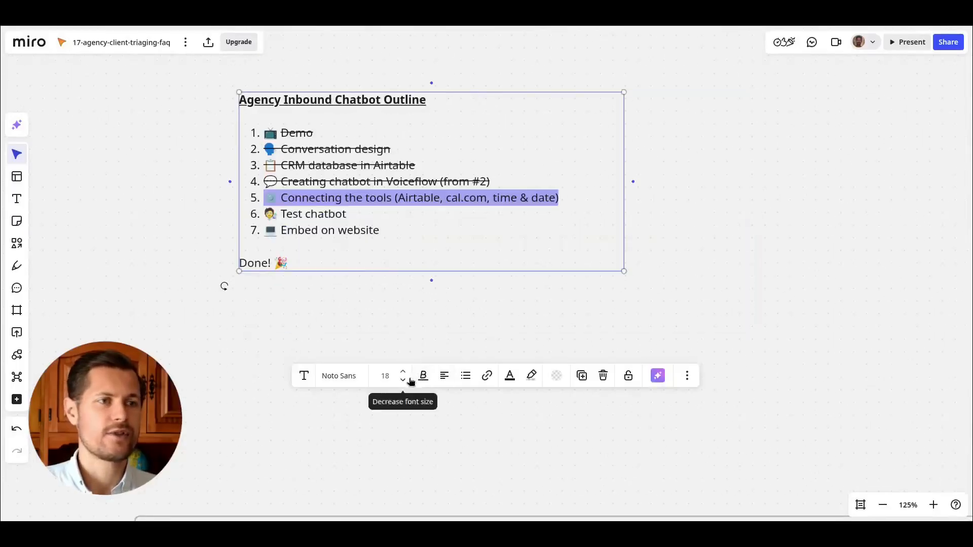
{"action": "key", "text": "ctrl+z"}
{"action": "left_click", "coordinate": [423, 376]}
{"action": "left_click", "coordinate": [451, 401]}
{"action": "left_click_drag", "start_coordinate": [411, 260], "coordinate": [299, 256]}
{"action": "left_click", "coordinate": [324, 253]}
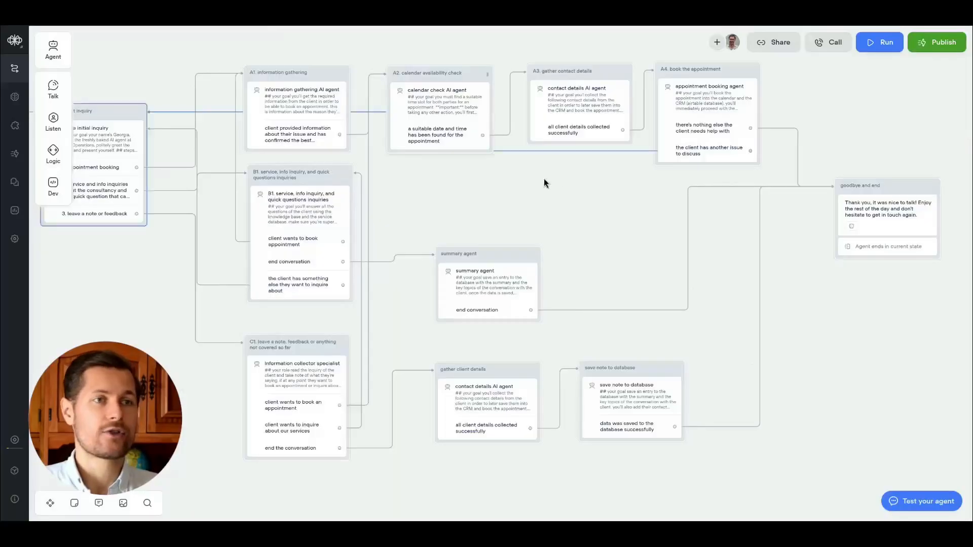
Start a test run of the agent and send 'hi, i've got a problem with my voiceflow, don't know how to set the language'.
{"action": "scroll", "coordinate": [543, 179], "scroll_direction": "up", "scroll_amount": 5}
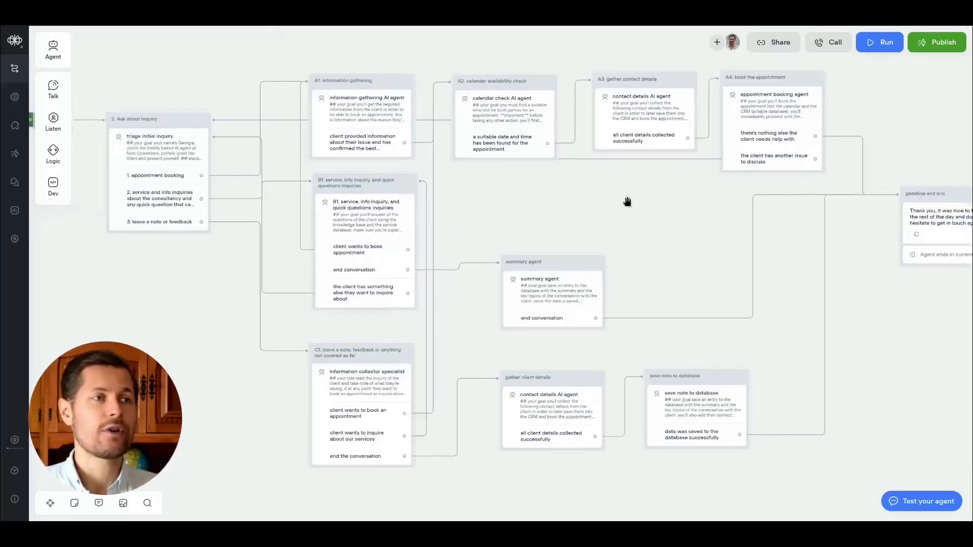
{"action": "scroll", "coordinate": [212, 196], "scroll_direction": "up", "scroll_amount": 5}
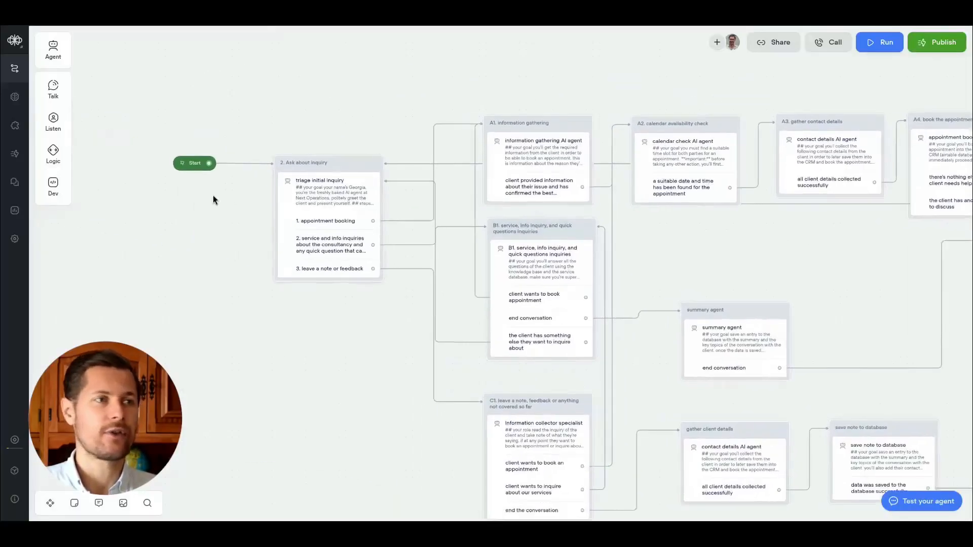
{"action": "scroll", "coordinate": [174, 173], "scroll_direction": "up", "scroll_amount": 2}
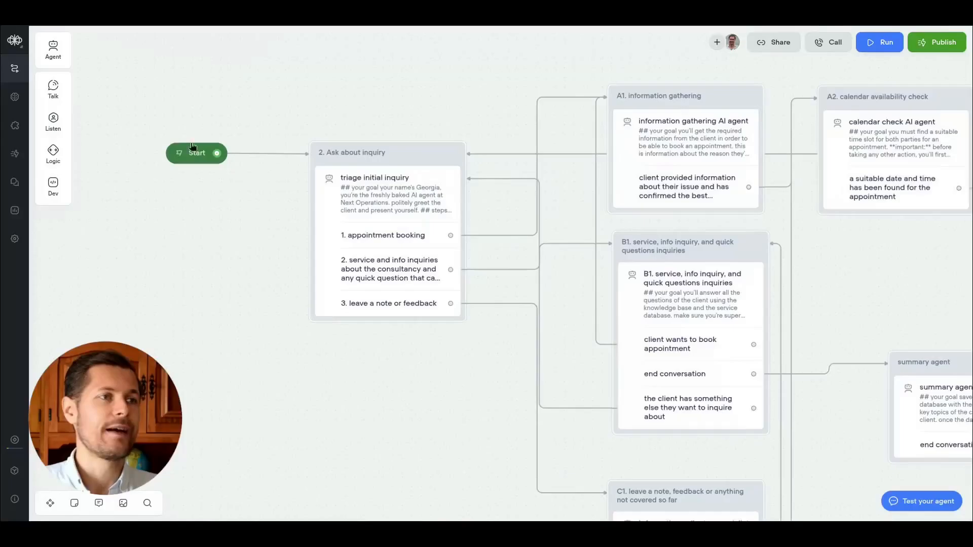
{"action": "scroll", "coordinate": [179, 160], "scroll_direction": "right", "scroll_amount": 2}
{"action": "scroll", "coordinate": [180, 160], "scroll_direction": "up", "scroll_amount": 2}
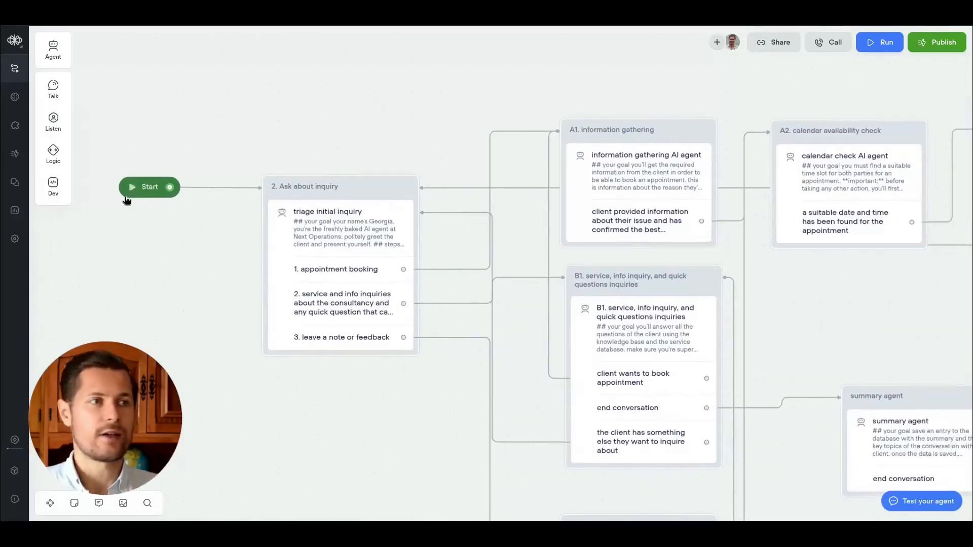
{"action": "left_click", "coordinate": [133, 189]}
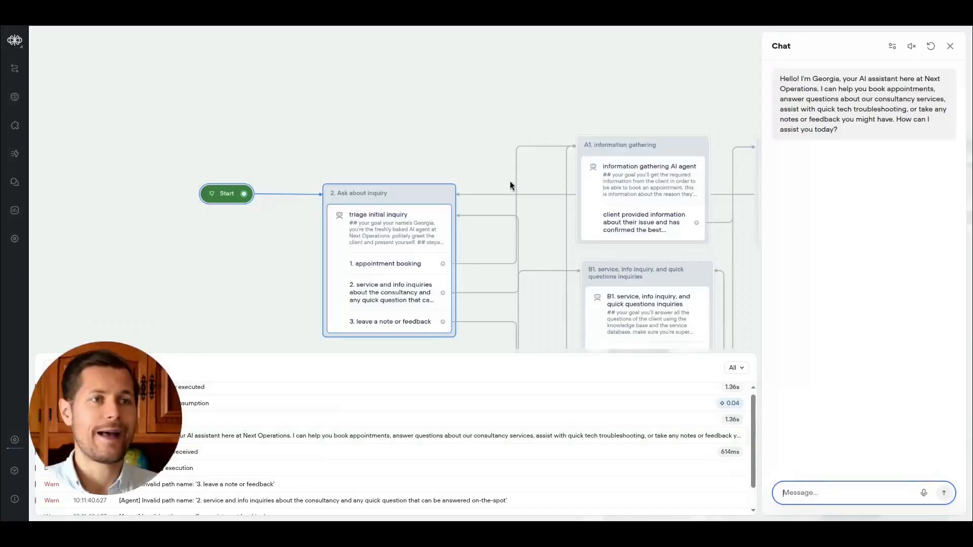
{"action": "left_click_drag", "start_coordinate": [510, 181], "coordinate": [430, 115]}
{"action": "left_click", "coordinate": [817, 494]}
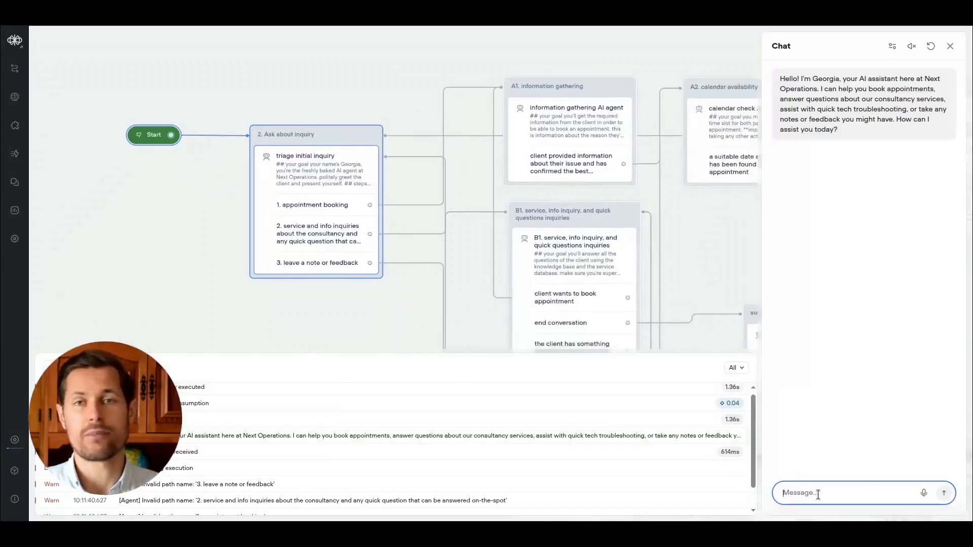
{"action": "type", "text": "hi, i've got a problem with"}
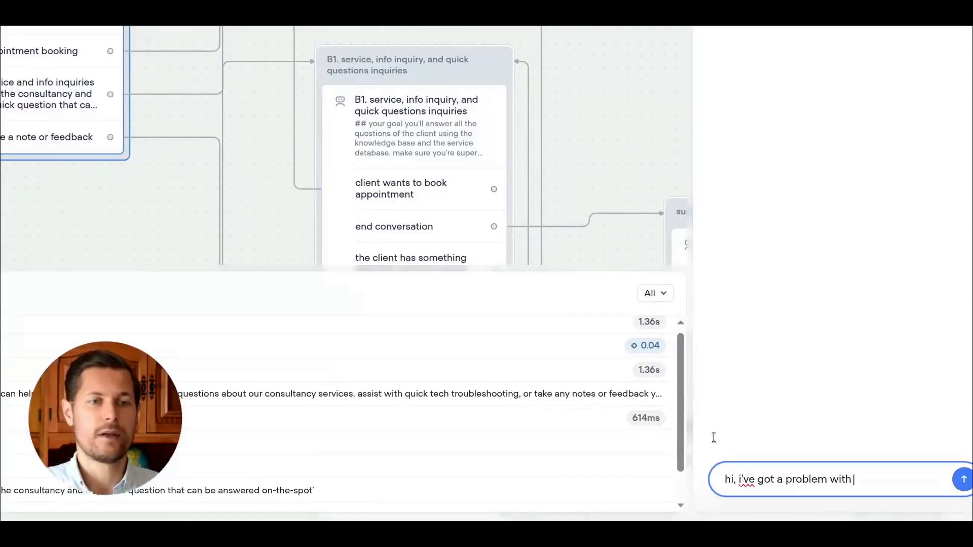
{"action": "type", "text": " my voiceflow, don't know how to set the language"}
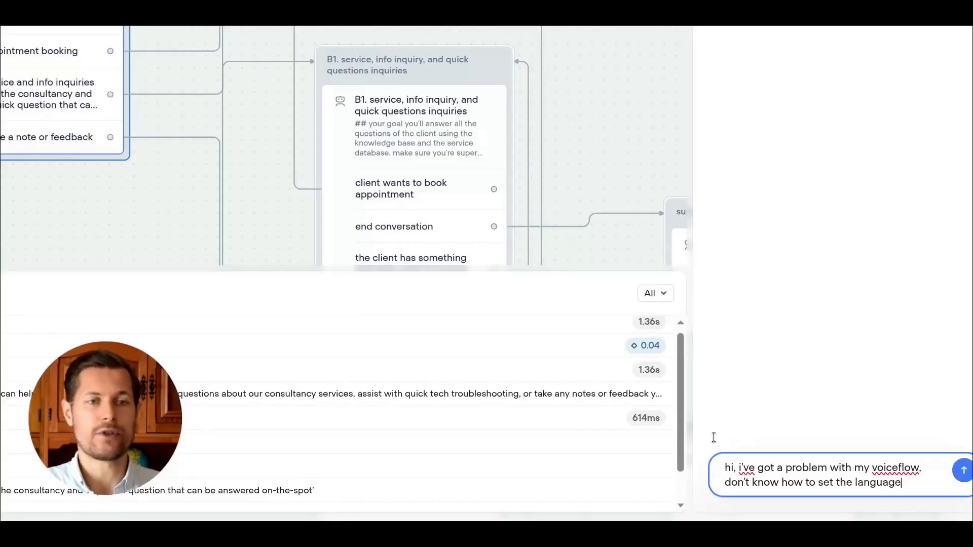
{"action": "key", "text": "Return"}
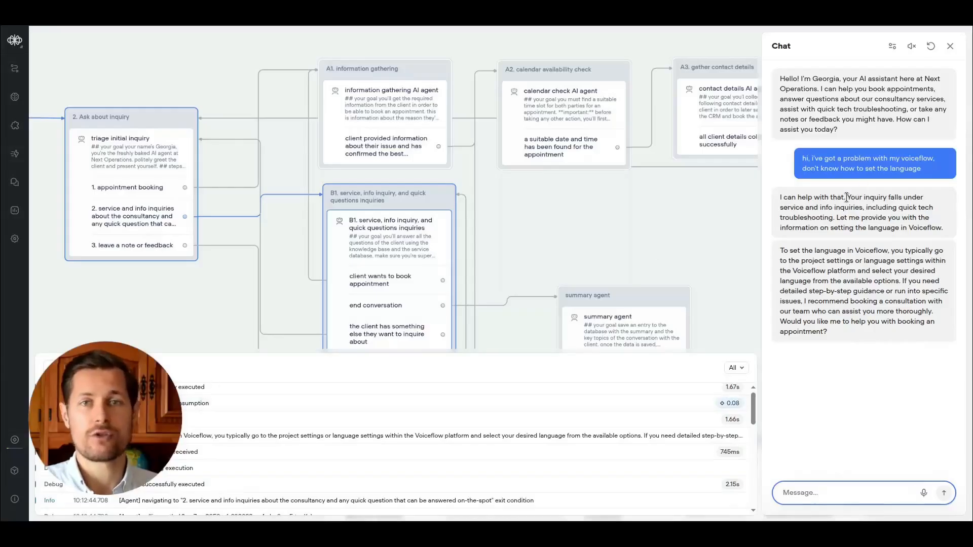
Read the agent's answer and reply 'yes proceed' to its offer to book an appointment.
{"action": "left_click_drag", "start_coordinate": [791, 252], "coordinate": [909, 252]}
{"action": "left_click", "coordinate": [915, 261]}
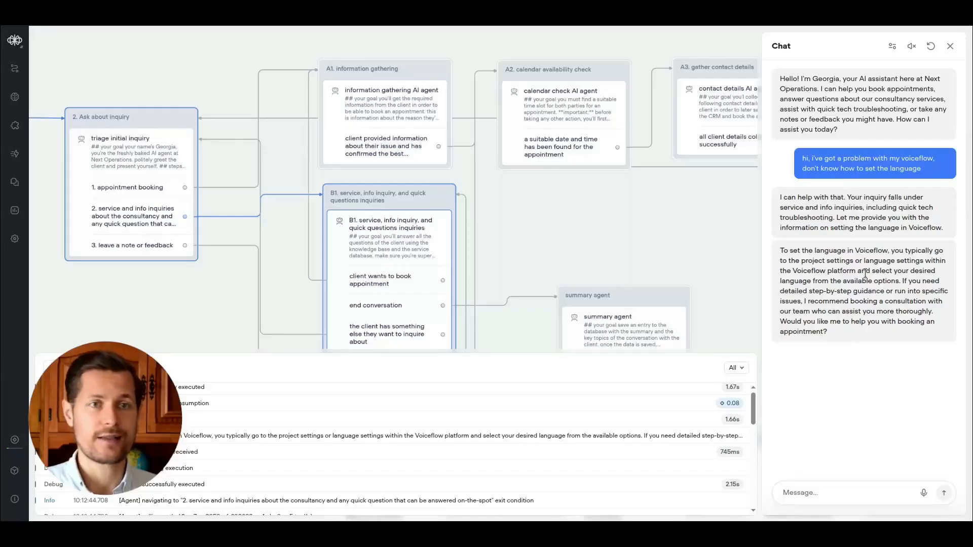
{"action": "left_click_drag", "start_coordinate": [806, 288], "coordinate": [918, 288]}
{"action": "left_click_drag", "start_coordinate": [828, 314], "coordinate": [904, 323]}
{"action": "left_click", "coordinate": [904, 333]}
{"action": "left_click", "coordinate": [904, 323]}
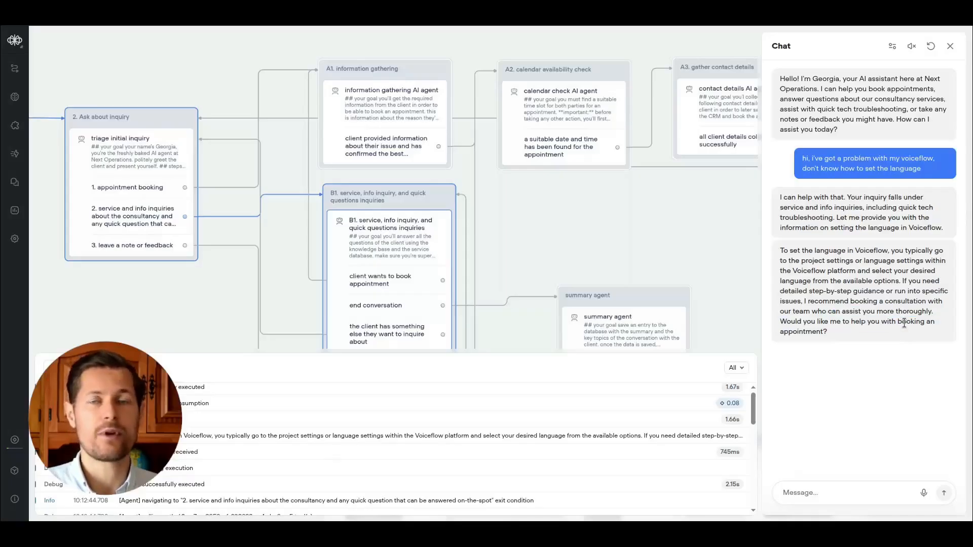
{"action": "left_click", "coordinate": [835, 497]}
{"action": "type", "text": "yes proceed"}
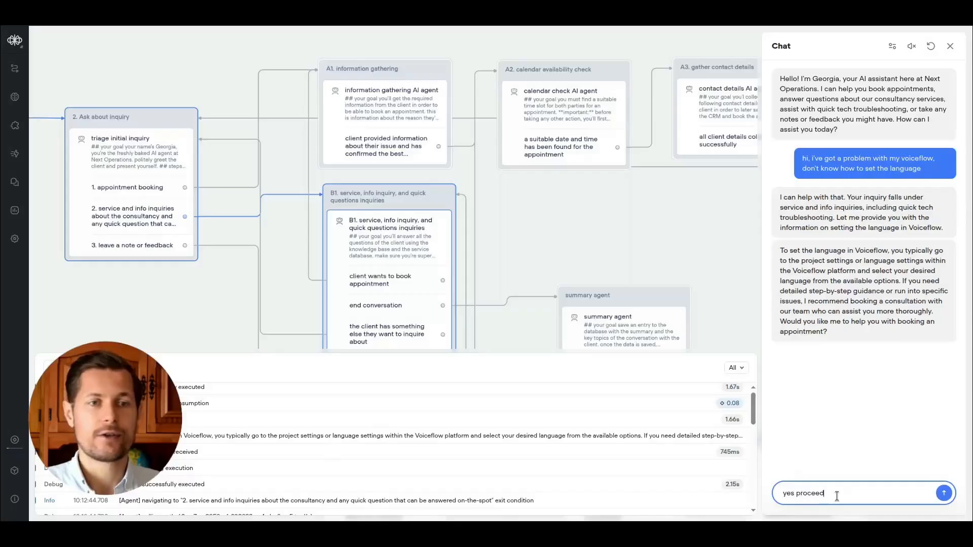
{"action": "key", "text": "Return"}
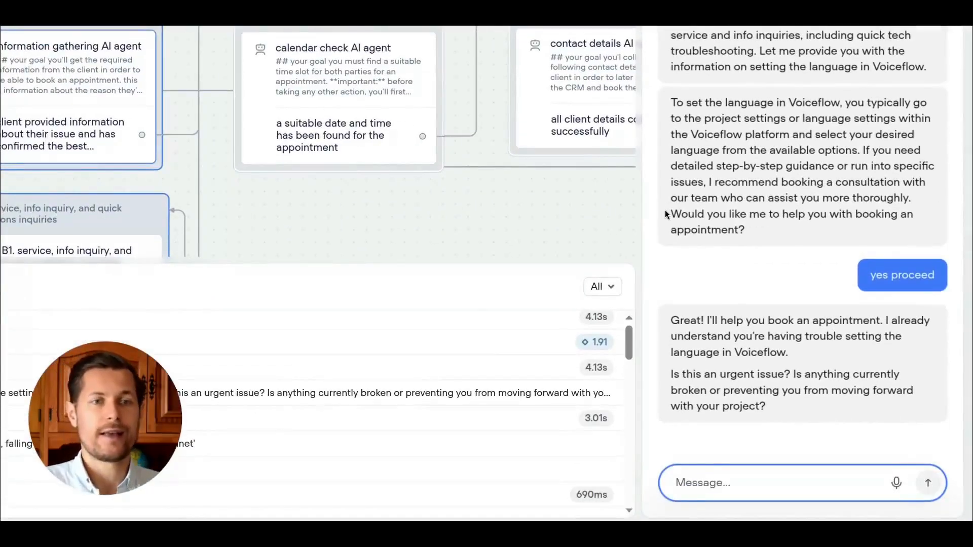
Answer the urgency question with 'no, it's not urgent, but annoying'.
{"action": "type", "text": "no, it's not urgent, but annoying"}
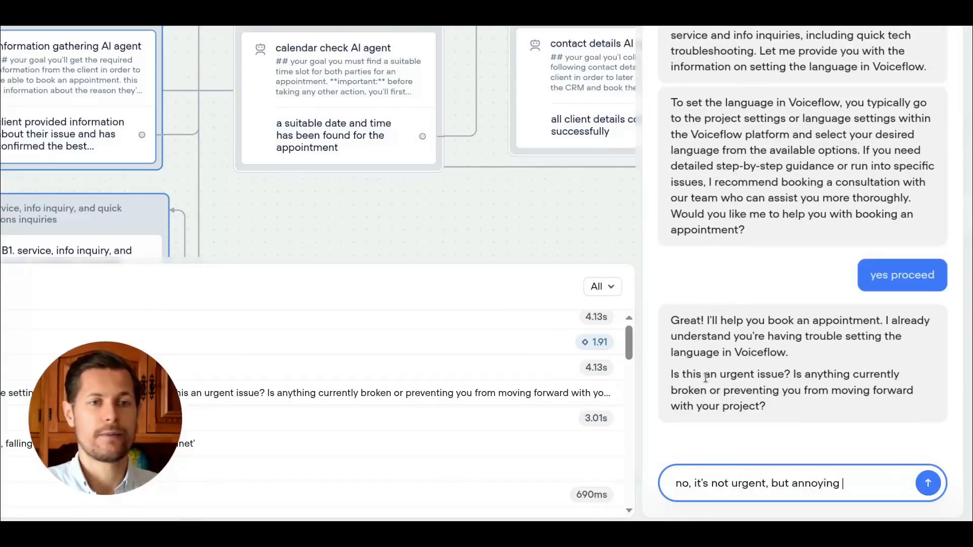
{"action": "key", "text": "Return"}
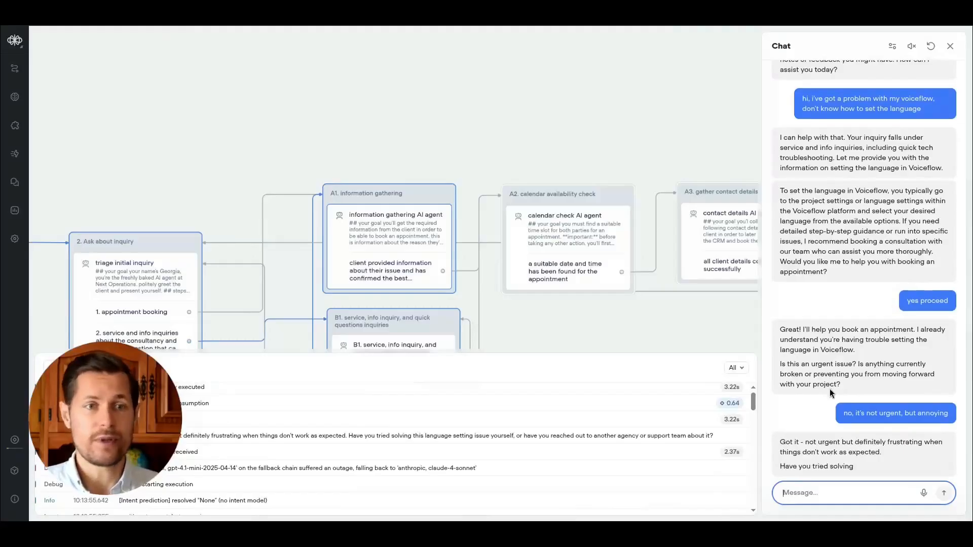
Reply 'no, haven't done anything yet' to the question about attempted solutions.
{"action": "left_click", "coordinate": [902, 447]}
{"action": "left_click", "coordinate": [841, 493]}
{"action": "type", "text": "no, haven't done anything"}
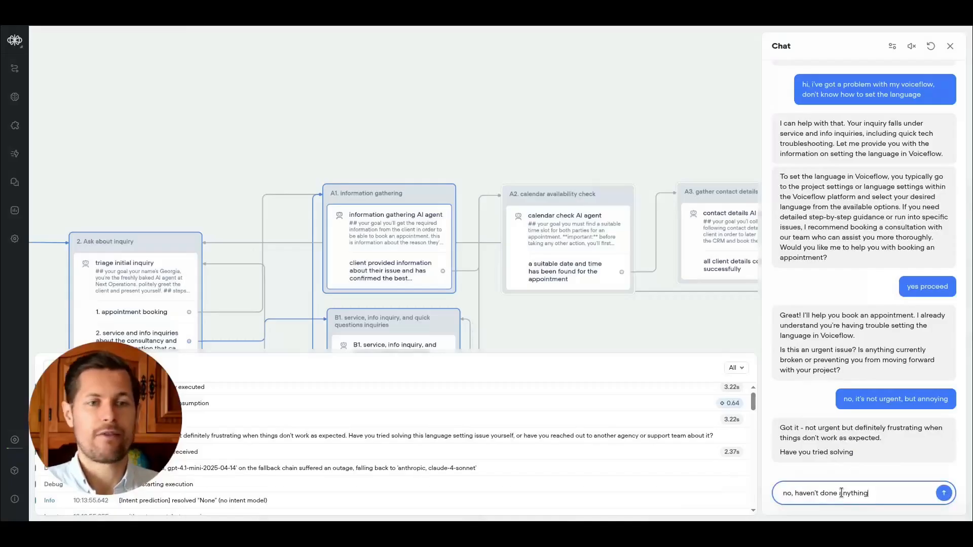
{"action": "type", "text": "yet"}
{"action": "key", "text": "Return"}
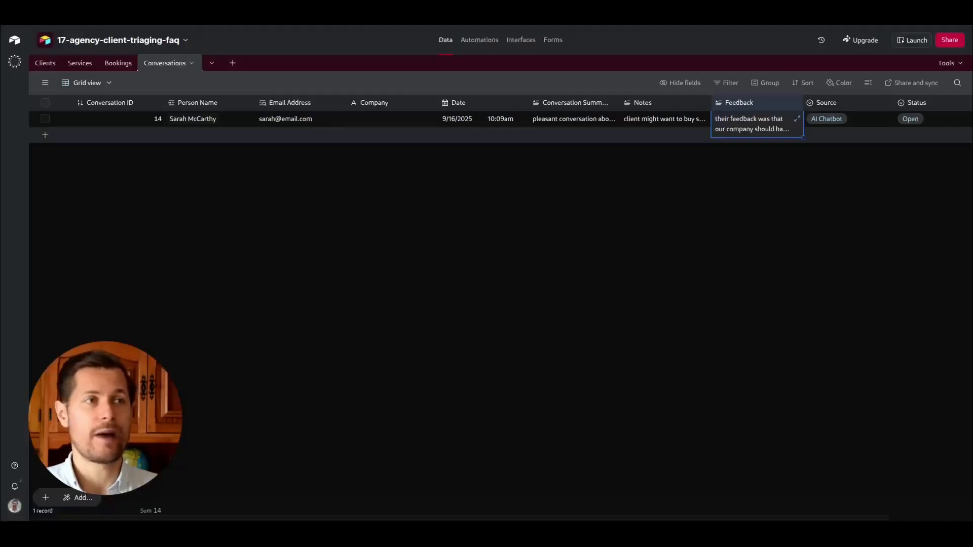
Check the Services table, then tell the agent 'building a new chatbot for a client in another country'.
{"action": "left_click", "coordinate": [79, 62]}
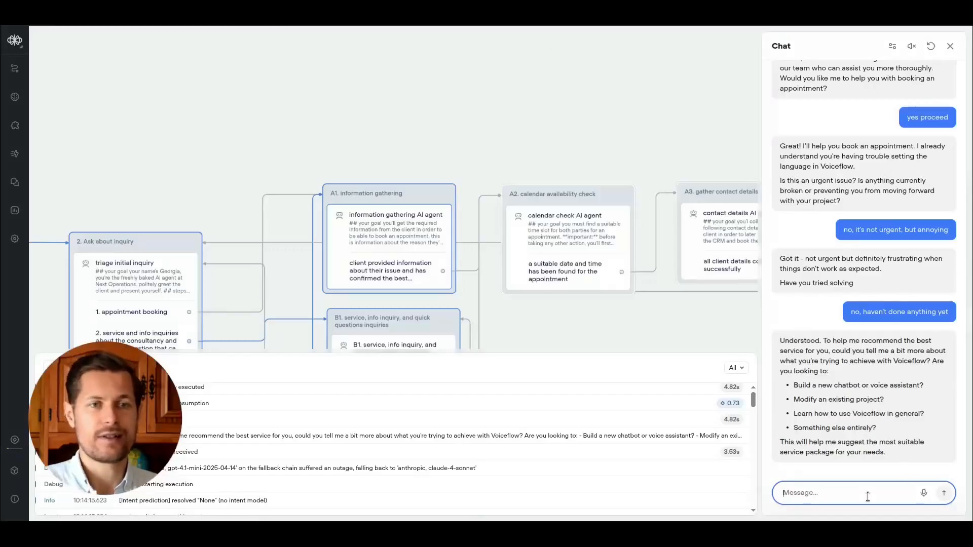
{"action": "type", "text": "building a new chatbot"}
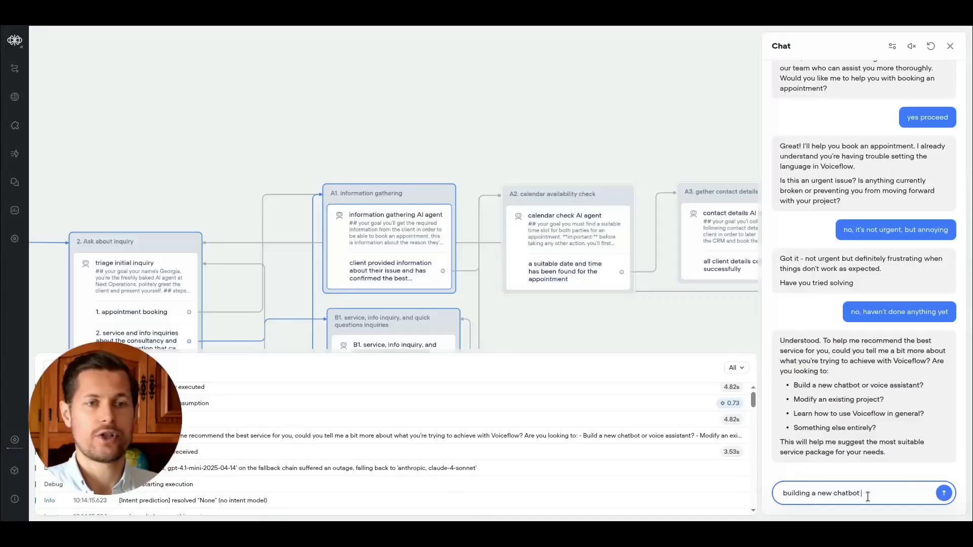
{"action": "type", "text": " for a c"}
{"action": "key", "text": "BackSpace"}
{"action": "type", "text": "for a client in another country"}
{"action": "key", "text": "Return"}
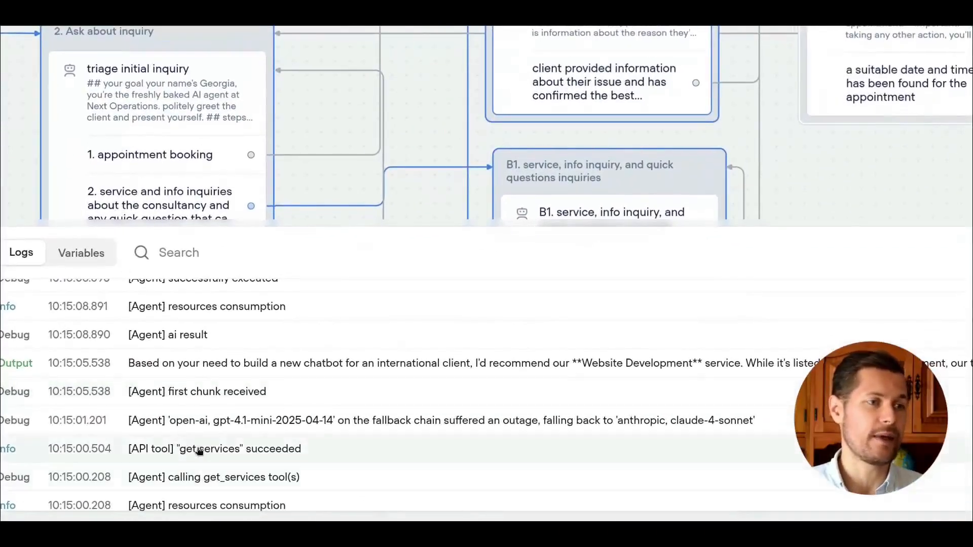
Inspect the get services API tool log entry and read the agent's service recommendation.
{"action": "left_click", "coordinate": [142, 449]}
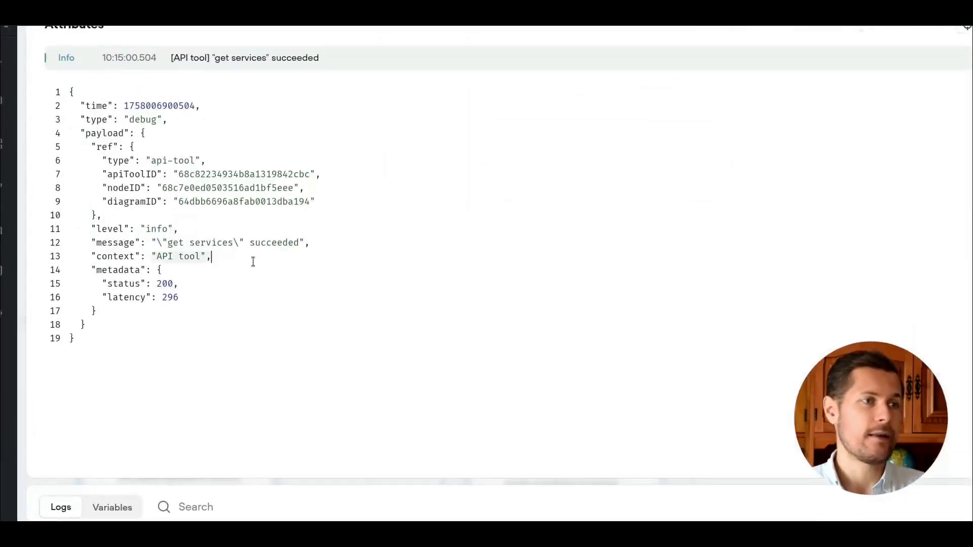
{"action": "left_click", "coordinate": [173, 283]}
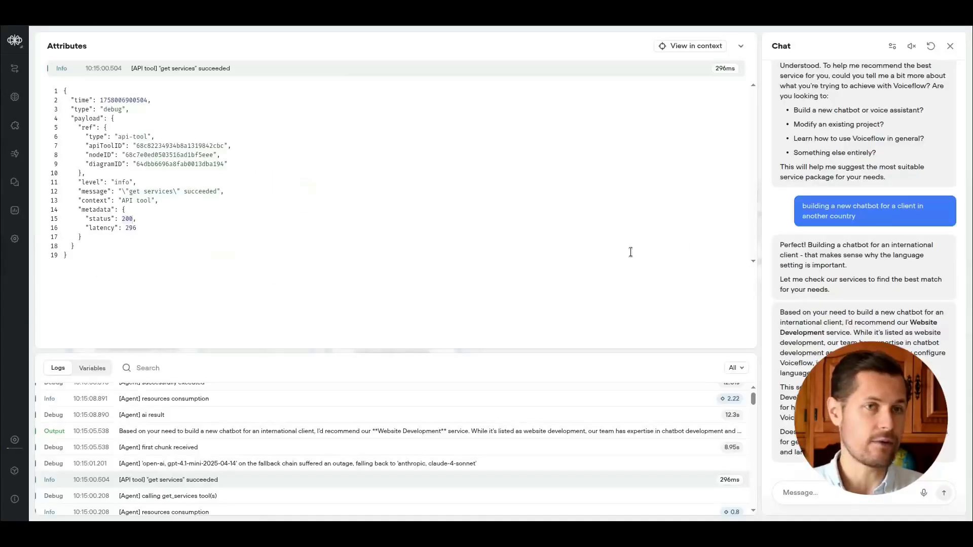
{"action": "left_click", "coordinate": [924, 311]}
{"action": "left_click", "coordinate": [852, 495]}
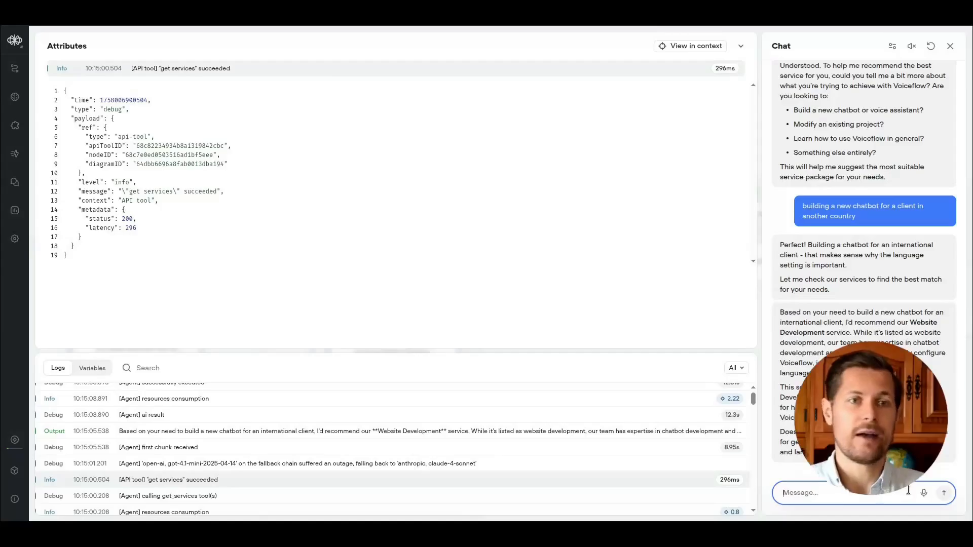
{"action": "left_click_drag", "start_coordinate": [801, 312], "coordinate": [933, 324]}
{"action": "left_click", "coordinate": [847, 333]}
{"action": "left_click_drag", "start_coordinate": [780, 333], "coordinate": [850, 334]}
{"action": "left_click", "coordinate": [845, 343]}
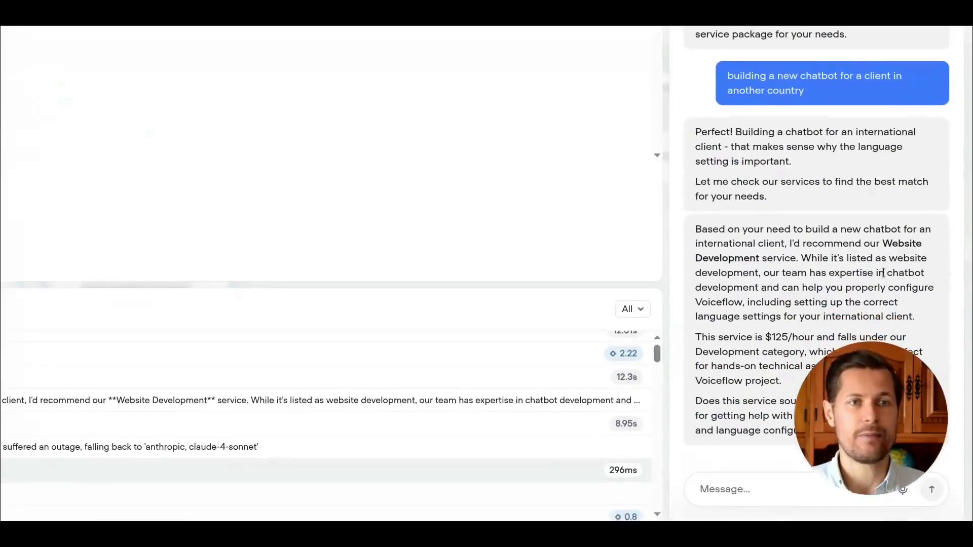
{"action": "left_click_drag", "start_coordinate": [797, 273], "coordinate": [888, 274]}
{"action": "left_click", "coordinate": [839, 286]}
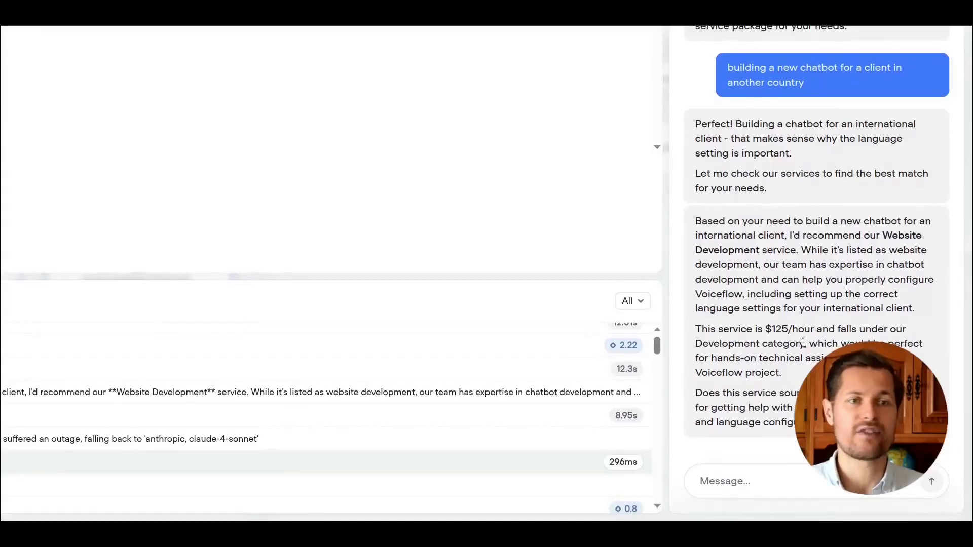
Confirm the recommended service by sending 'yes proceed'.
{"action": "left_click", "coordinate": [765, 490]}
{"action": "type", "text": "yes proceed"}
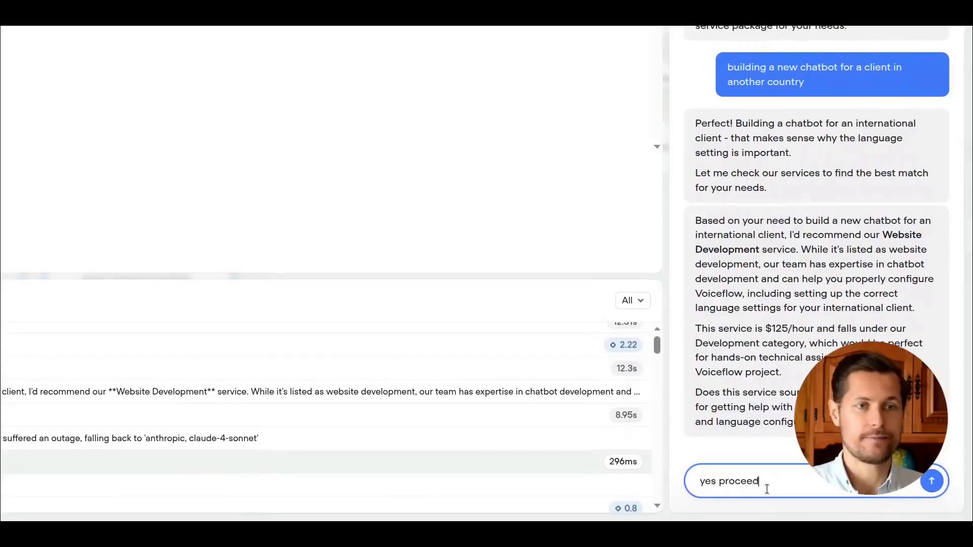
{"action": "key", "text": "Return"}
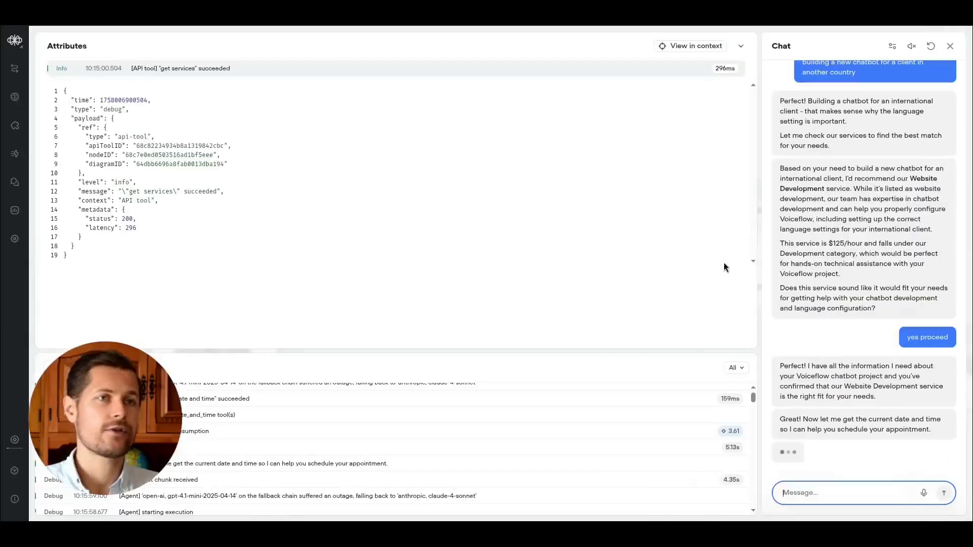
Close the attributes view and open the get date and time function tool log entry to inspect its output.
{"action": "left_click", "coordinate": [742, 46]}
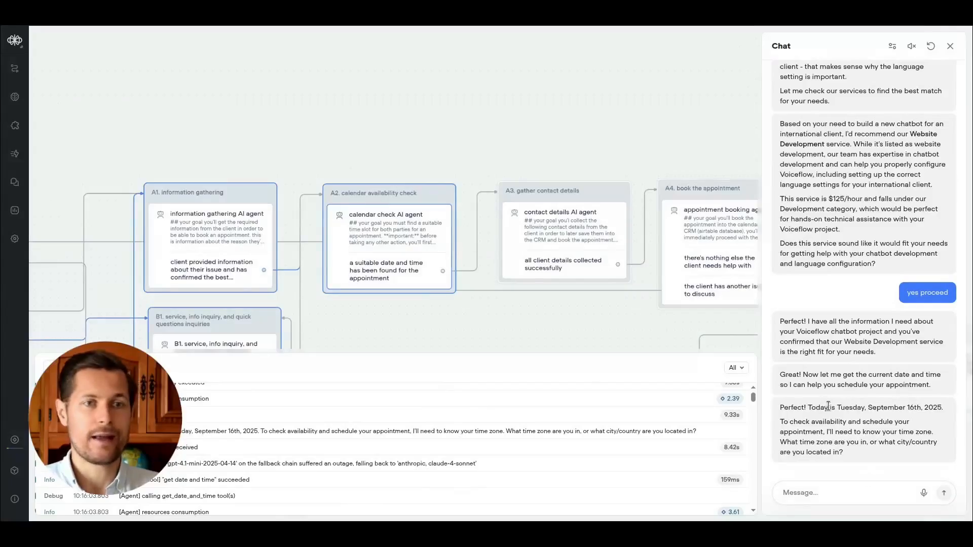
{"action": "left_click_drag", "start_coordinate": [911, 407], "coordinate": [951, 408]}
{"action": "left_click_drag", "start_coordinate": [862, 408], "coordinate": [900, 409]}
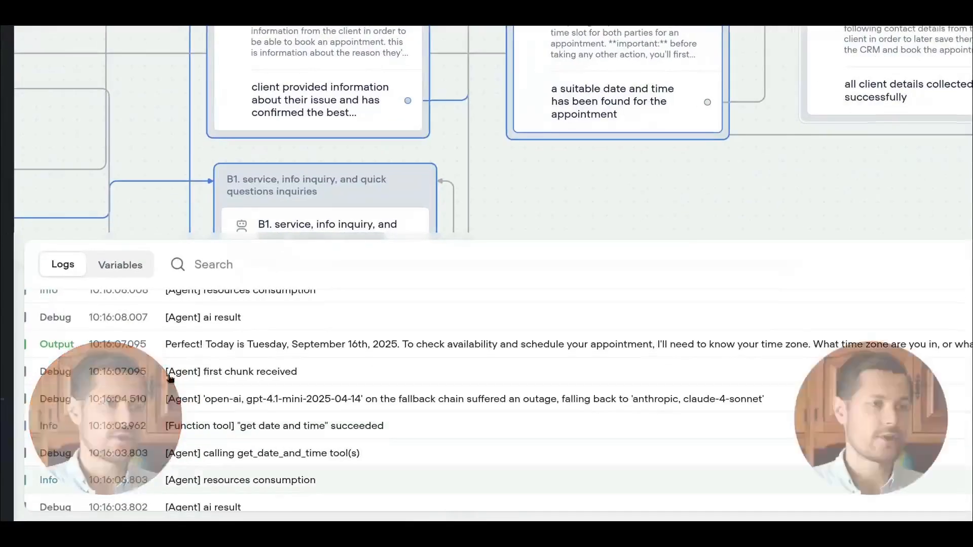
{"action": "left_click", "coordinate": [433, 432]}
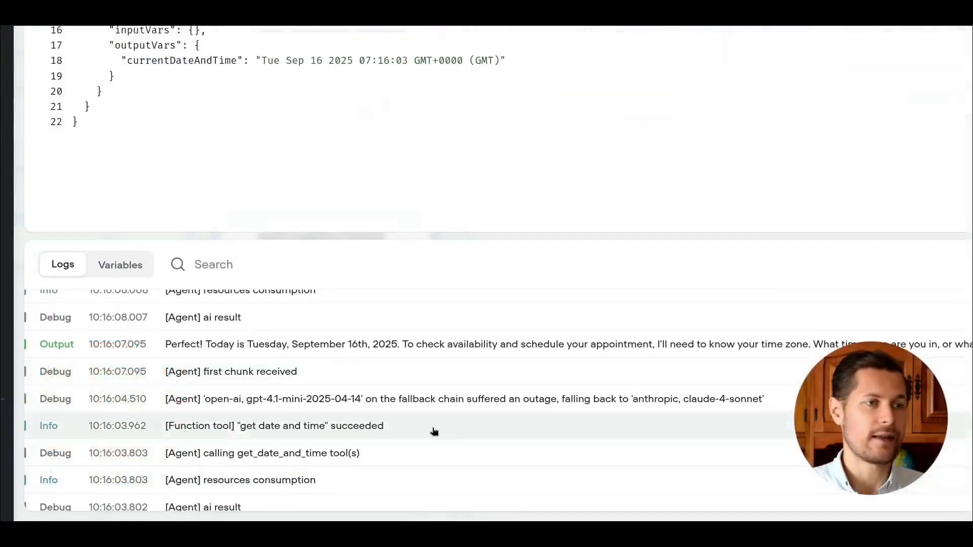
Examine the currentDateAndTime output of the get date and time tool log entry.
{"action": "scroll", "coordinate": [435, 430], "scroll_direction": "up", "scroll_amount": 5}
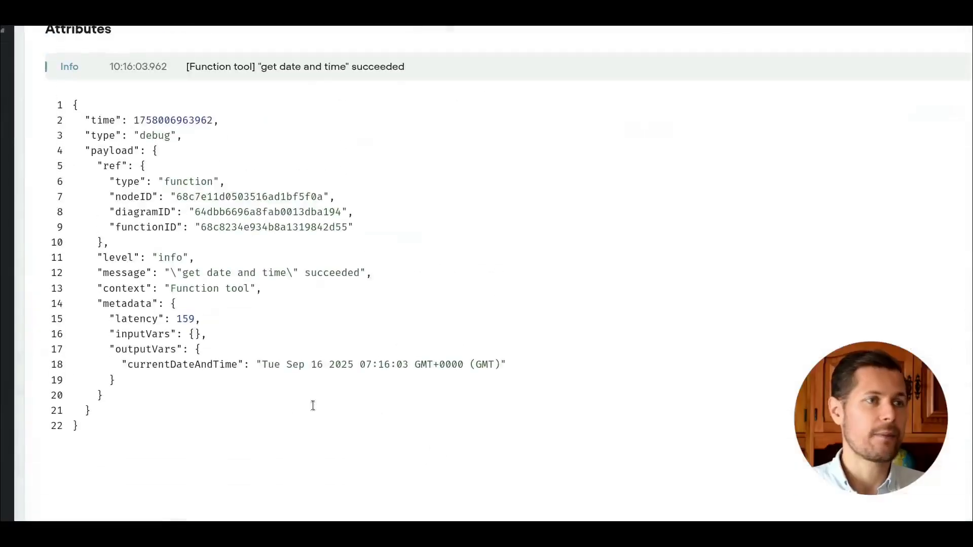
{"action": "left_click_drag", "start_coordinate": [123, 365], "coordinate": [508, 363]}
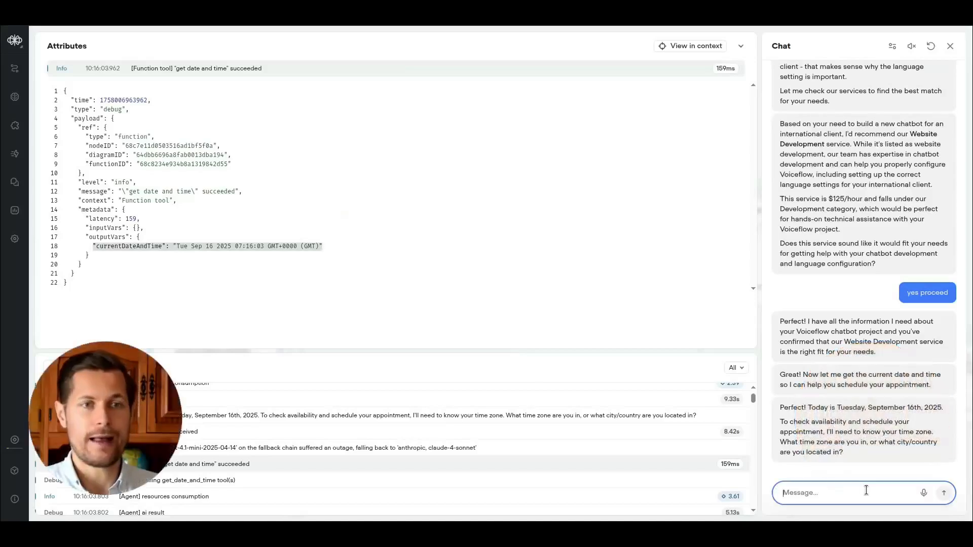
{"action": "left_click_drag", "start_coordinate": [865, 432], "coordinate": [940, 457]}
{"action": "left_click", "coordinate": [918, 458]}
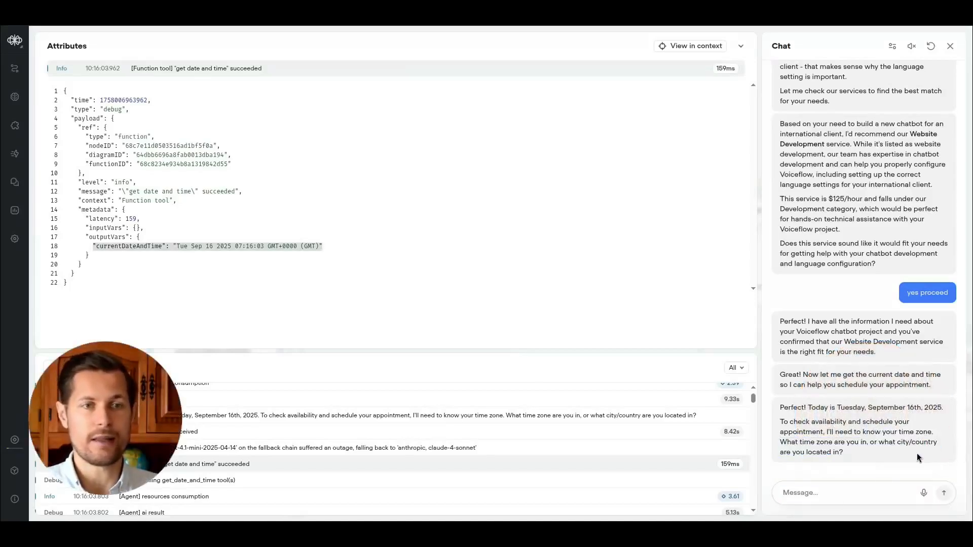
Reply to the agent with 'my timezone is australian western time'.
{"action": "left_click", "coordinate": [852, 495]}
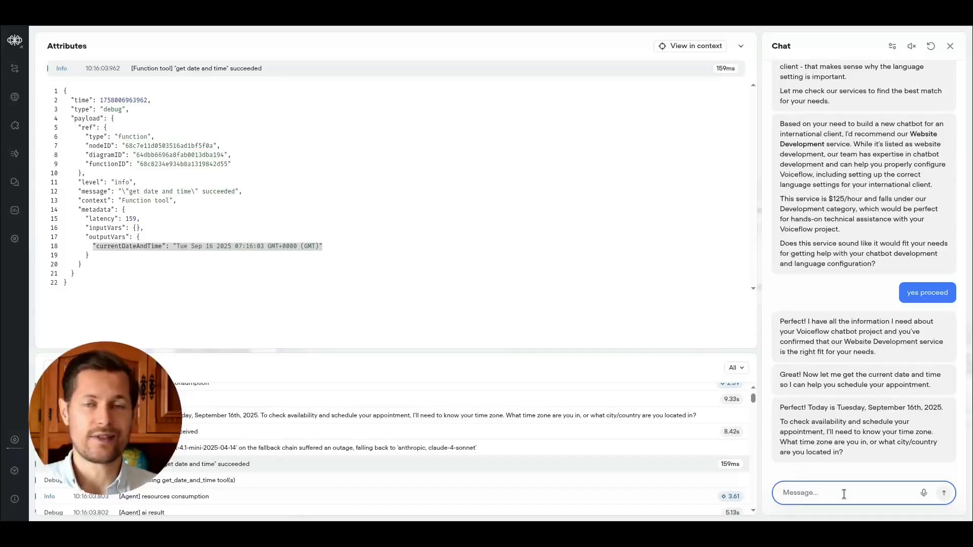
{"action": "type", "text": "my timezone is australian western time"}
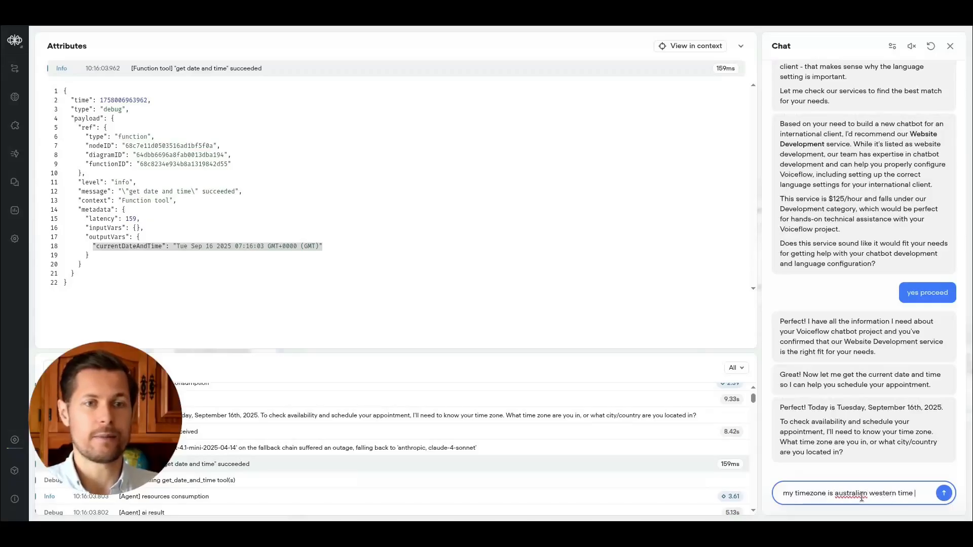
{"action": "key", "text": "Return"}
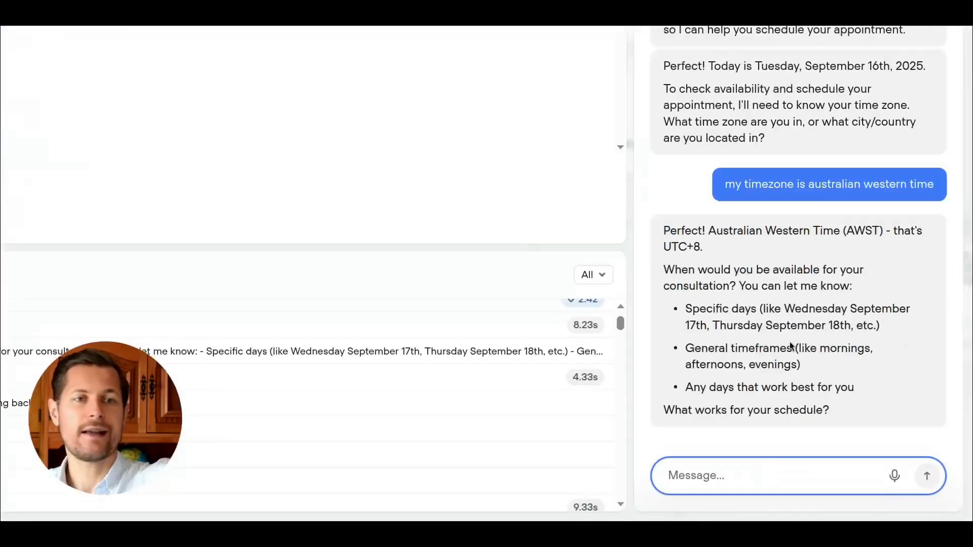
Read the agent's reply about the time zone and the availability options it asks for.
{"action": "left_click_drag", "start_coordinate": [721, 248], "coordinate": [678, 217]}
{"action": "left_click", "coordinate": [679, 217]}
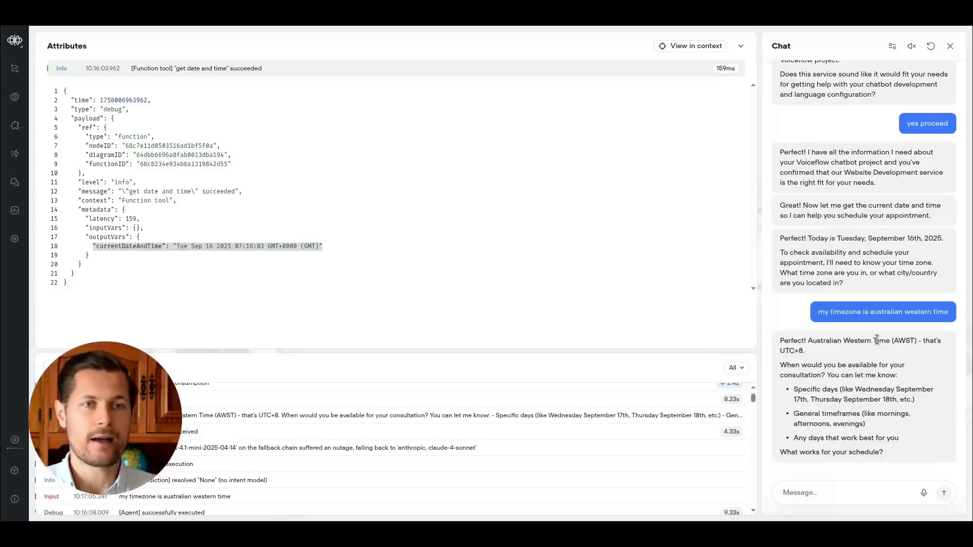
{"action": "left_click_drag", "start_coordinate": [877, 340], "coordinate": [914, 342]}
{"action": "left_click_drag", "start_coordinate": [842, 341], "coordinate": [914, 339]}
{"action": "left_click", "coordinate": [841, 343]}
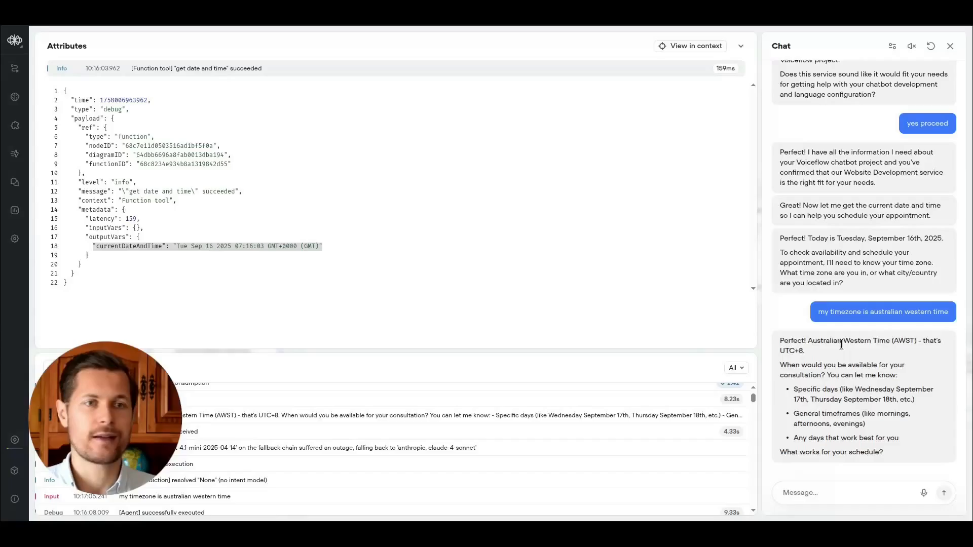
{"action": "left_click_drag", "start_coordinate": [788, 347], "coordinate": [811, 348]}
{"action": "left_click", "coordinate": [810, 348]}
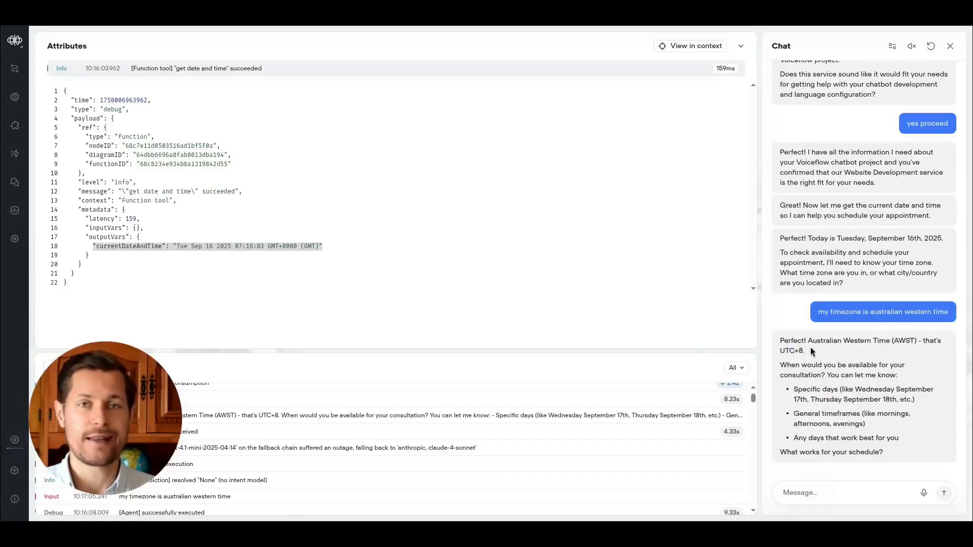
{"action": "left_click_drag", "start_coordinate": [793, 389], "coordinate": [868, 437]}
{"action": "left_click", "coordinate": [869, 437]}
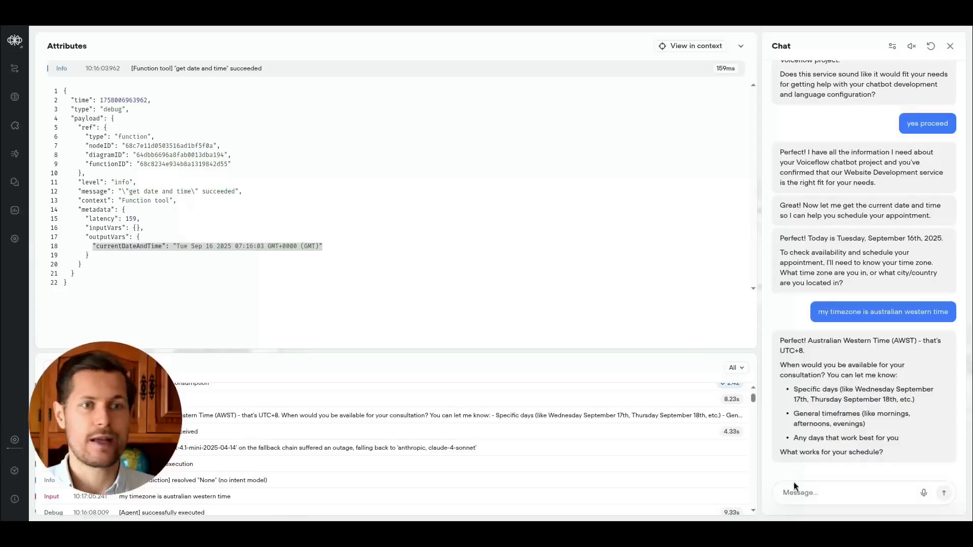
Answer the availability question by sending 'wednesday afternoon'.
{"action": "left_click", "coordinate": [827, 485]}
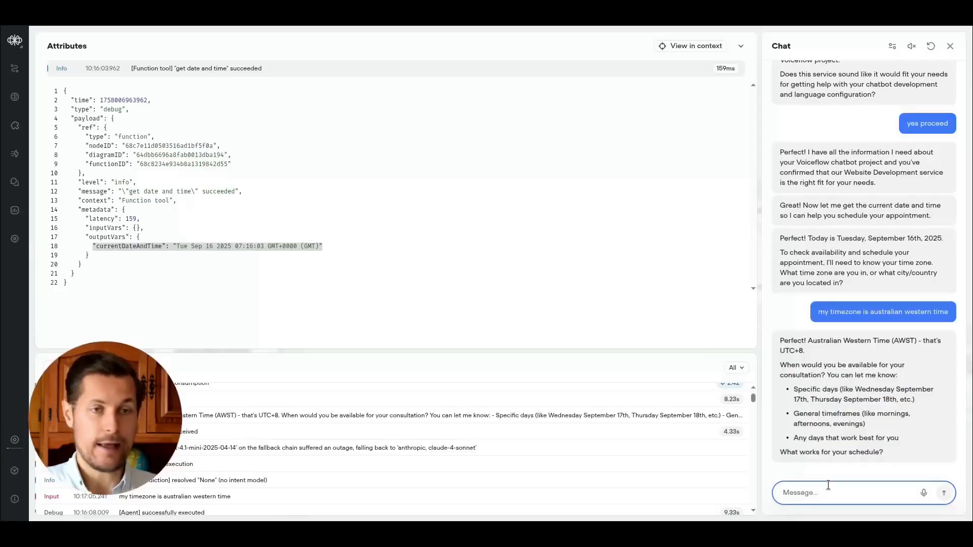
{"action": "type", "text": "wednesday afternoon"}
{"action": "key", "text": "Return"}
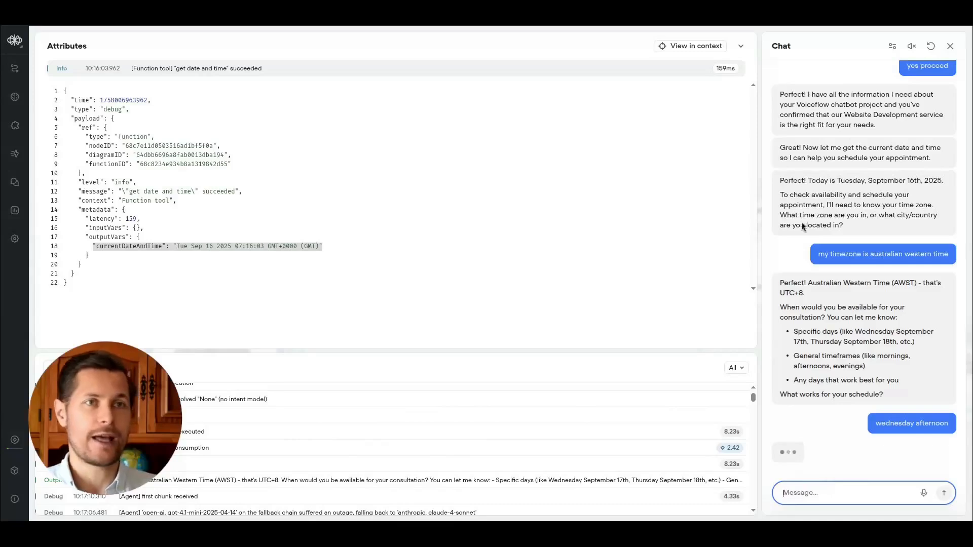
Close the attributes view, open the get calendar availability API tool log entry and review the offered time slots.
{"action": "left_click", "coordinate": [740, 46]}
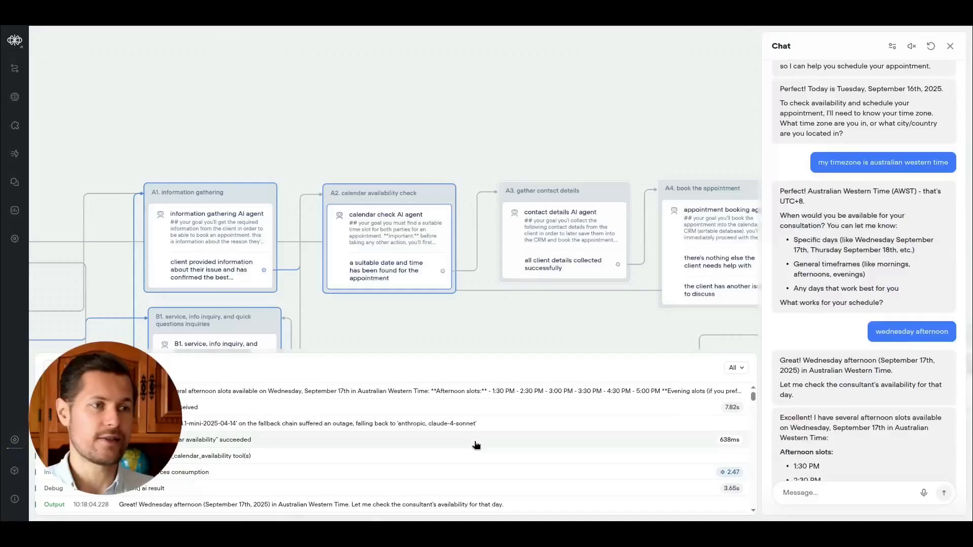
{"action": "left_click", "coordinate": [217, 490]}
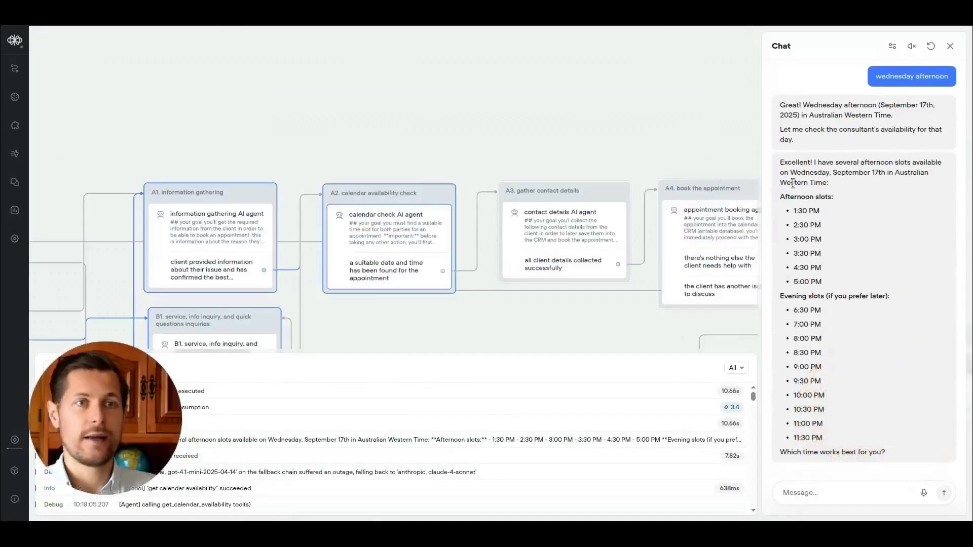
{"action": "left_click_drag", "start_coordinate": [792, 183], "coordinate": [829, 393]}
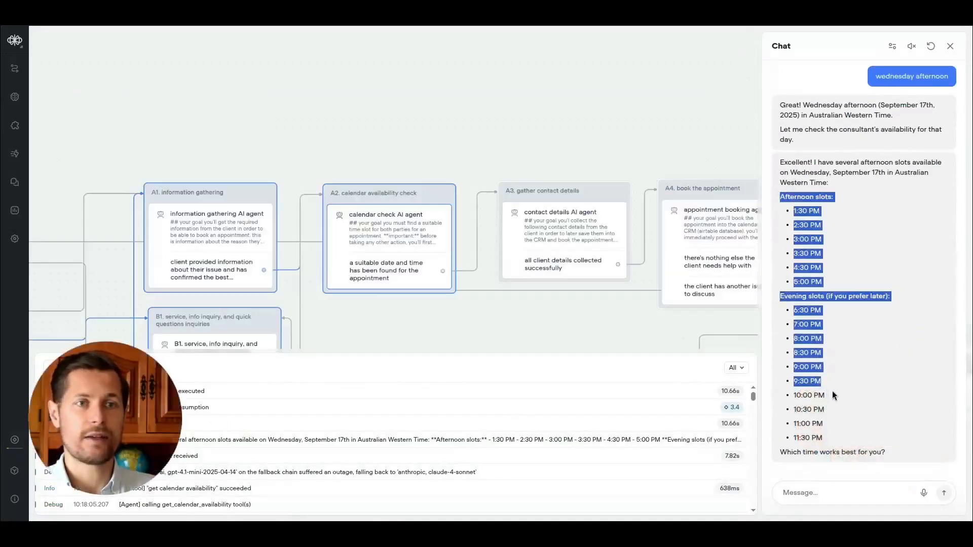
Choose the 4:30 PM slot by sending 'let's go with 430 pm'.
{"action": "left_click", "coordinate": [829, 489]}
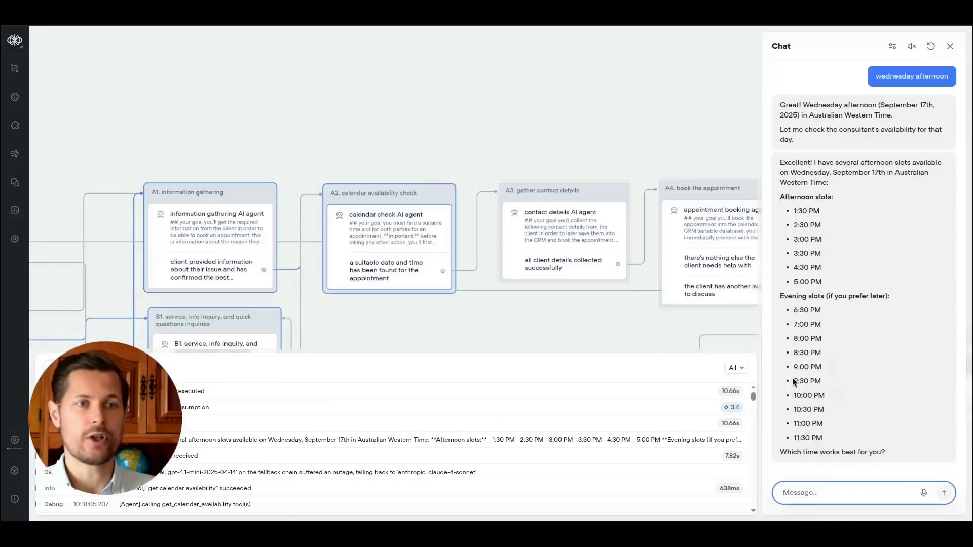
{"action": "type", "text": "let's go with 430 pm"}
{"action": "key", "text": "Return"}
Give the client's full name when the agent asks for it.
{"action": "left_click_drag", "start_coordinate": [816, 395], "coordinate": [860, 397]}
{"action": "left_click", "coordinate": [887, 397]}
{"action": "left_click", "coordinate": [861, 395]}
{"action": "left_click", "coordinate": [844, 501]}
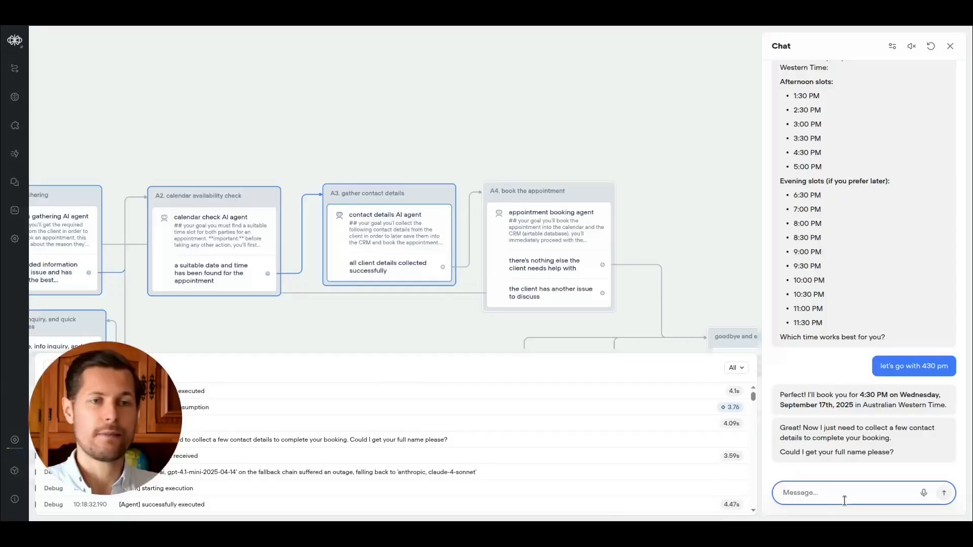
{"action": "key", "text": "Return"}
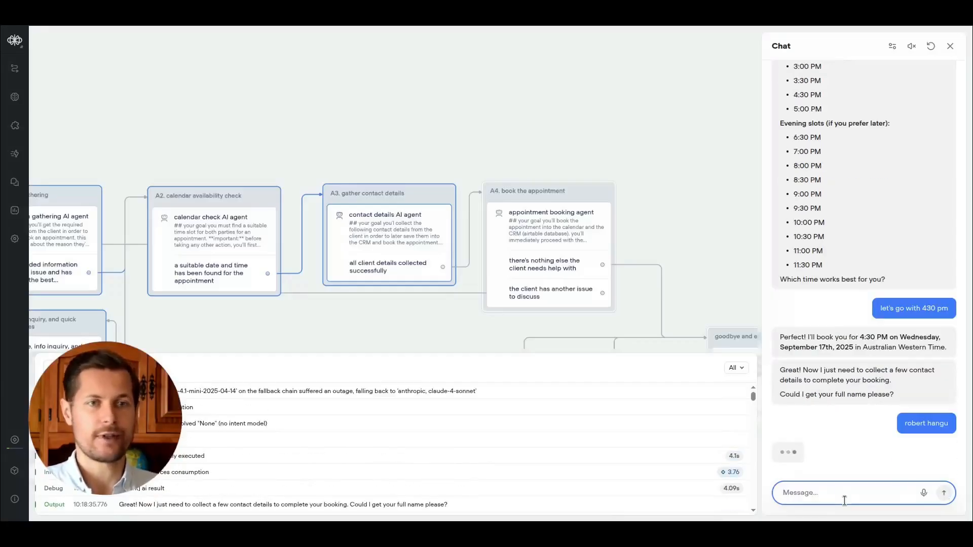
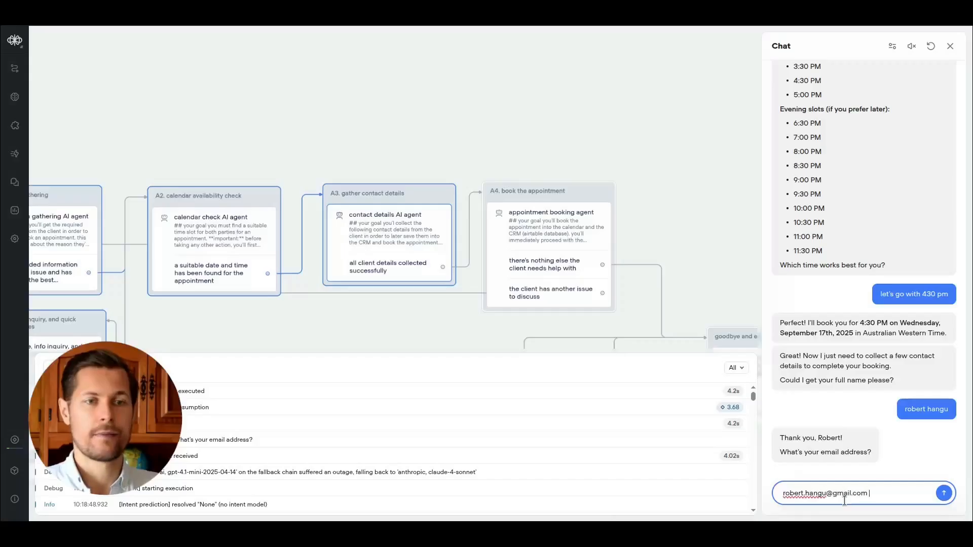
Send the client's e-mail address to the agent.
{"action": "key", "text": "Return"}
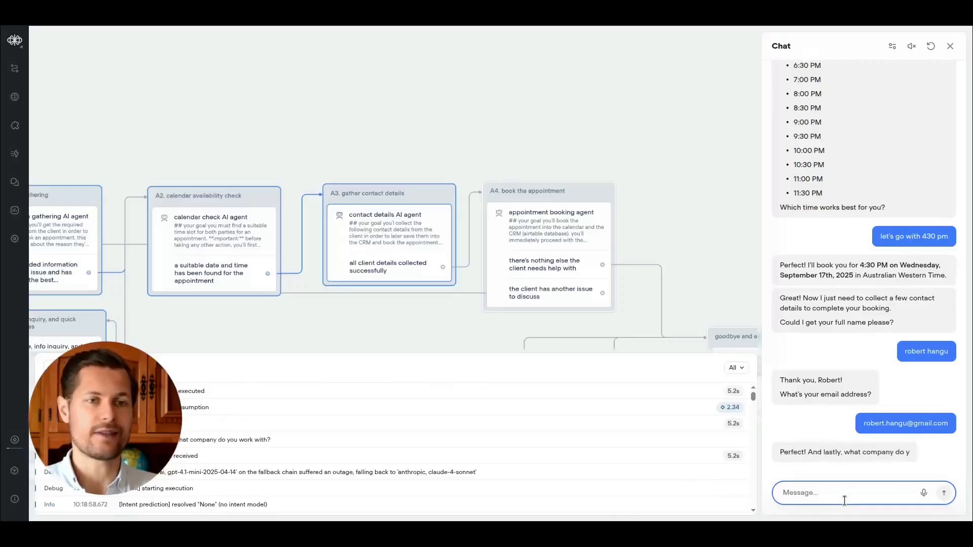
Send the company name 'australian mining pioneers ltd' to the agent.
{"action": "type", "text": "australian mining pioneers"}
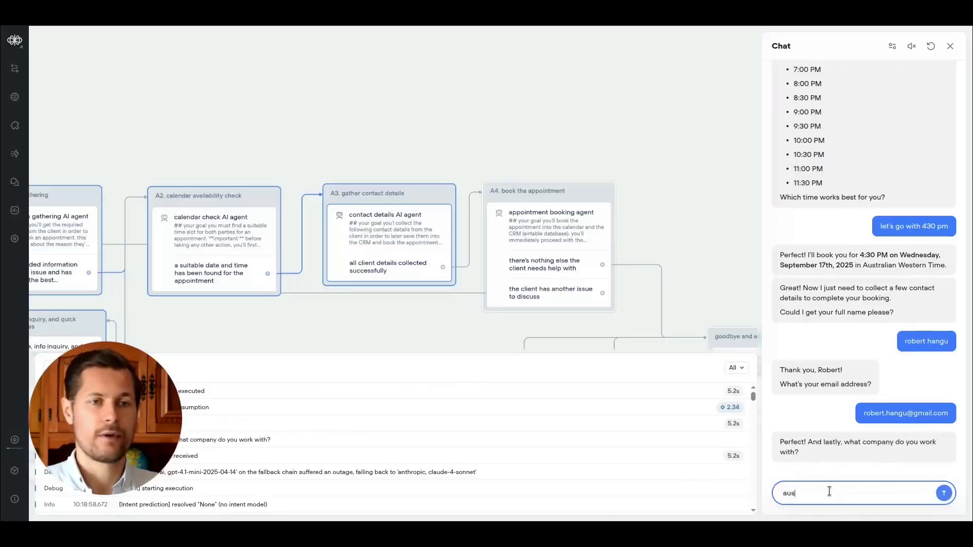
{"action": "type", "text": " ltd"}
{"action": "key", "text": "Return"}
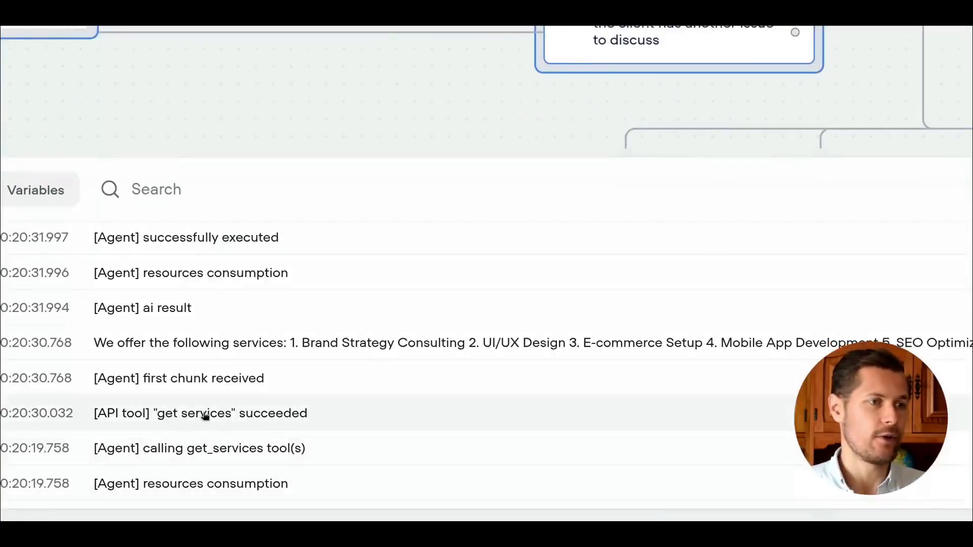
Inspect the get services log entry, the model fallback outage messages and the agent's listed services.
{"action": "left_click", "coordinate": [223, 413]}
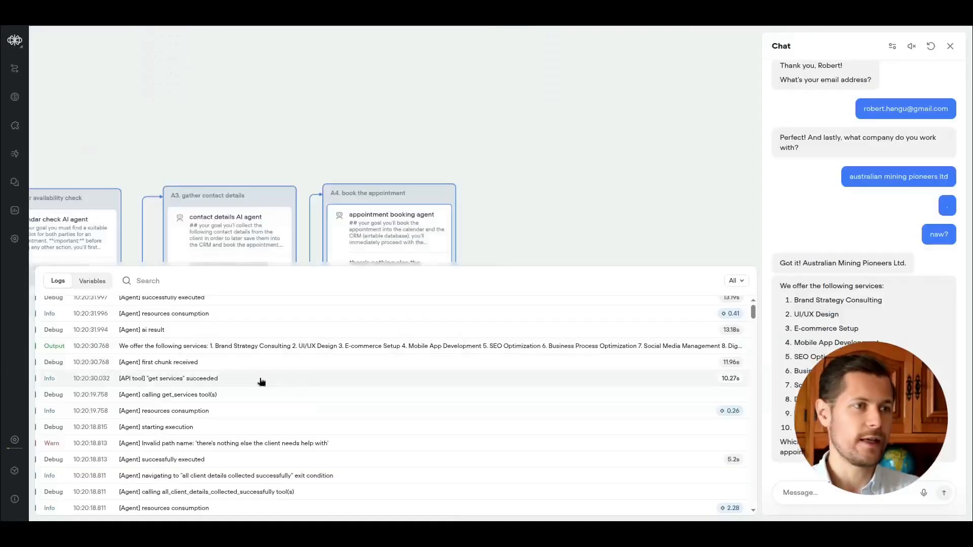
{"action": "scroll", "coordinate": [401, 345], "scroll_direction": "down", "scroll_amount": 5}
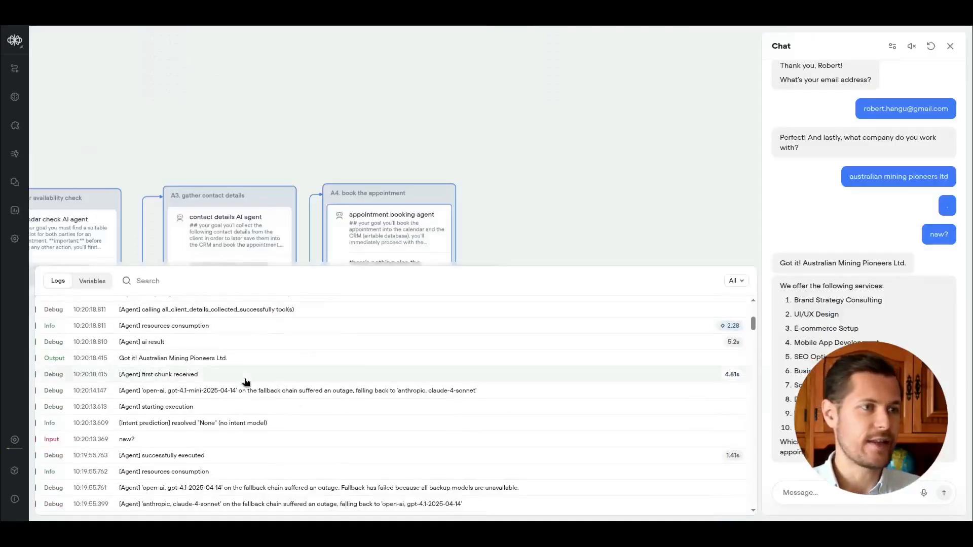
{"action": "scroll", "coordinate": [247, 382], "scroll_direction": "down", "scroll_amount": 5}
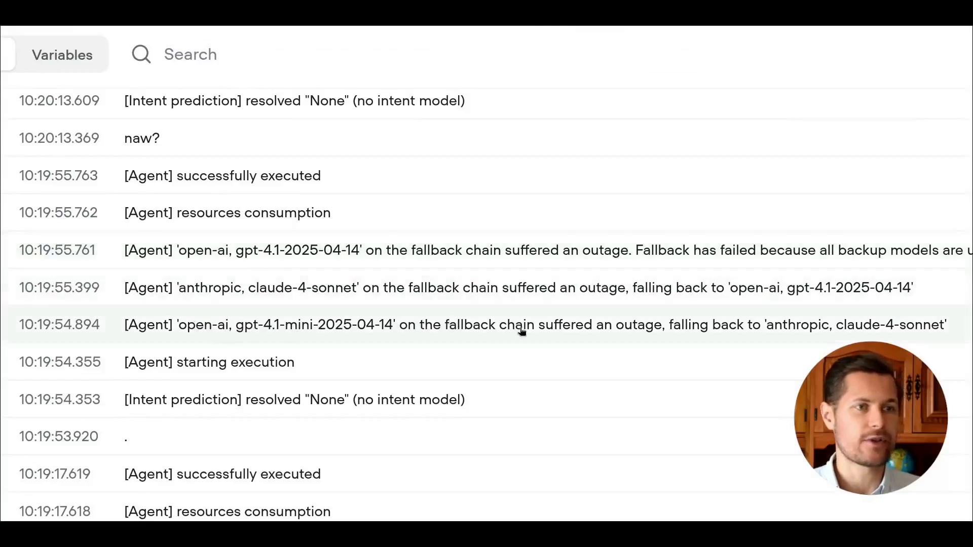
{"action": "left_click_drag", "start_coordinate": [179, 287], "coordinate": [365, 287]}
{"action": "left_click_drag", "start_coordinate": [179, 250], "coordinate": [398, 252]}
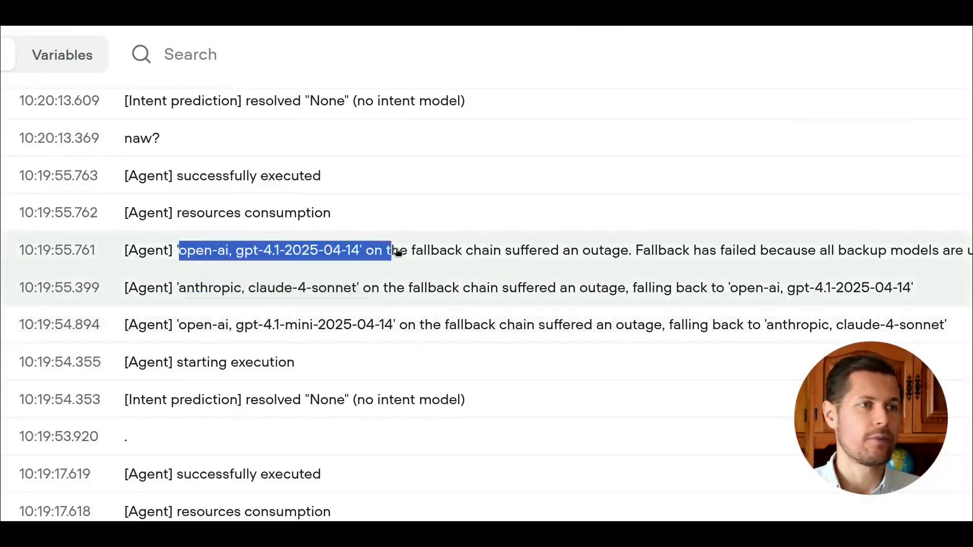
{"action": "left_click", "coordinate": [511, 251]}
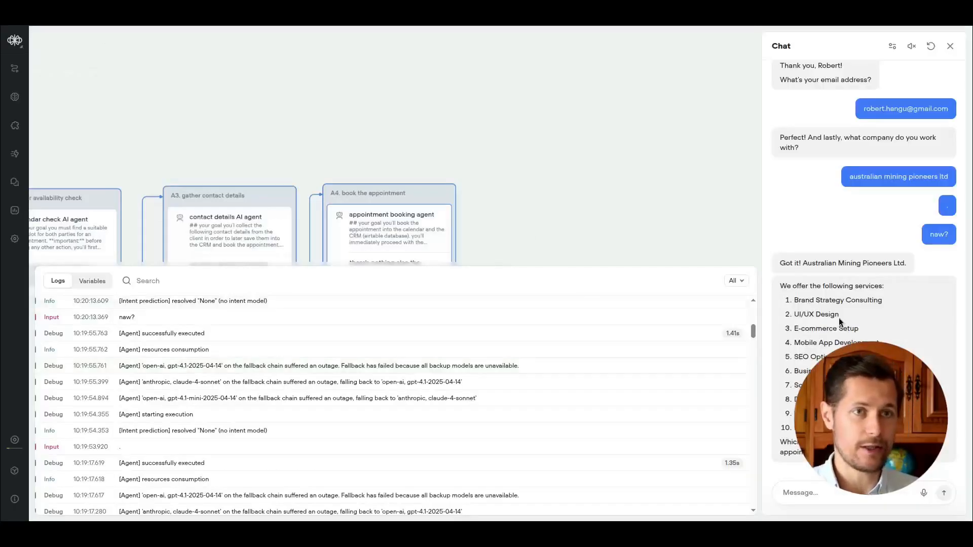
{"action": "left_click_drag", "start_coordinate": [826, 300], "coordinate": [857, 416]}
{"action": "left_click", "coordinate": [856, 406]}
{"action": "left_click_drag", "start_coordinate": [810, 289], "coordinate": [857, 416]}
{"action": "left_click", "coordinate": [856, 415]}
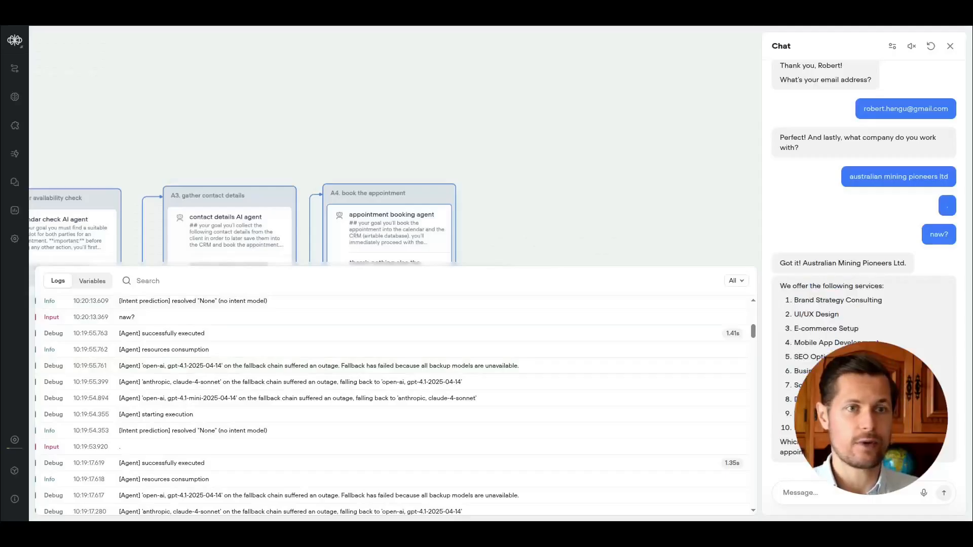
Restate the chosen service by sending 'we said we go with web development'.
{"action": "left_click", "coordinate": [833, 489]}
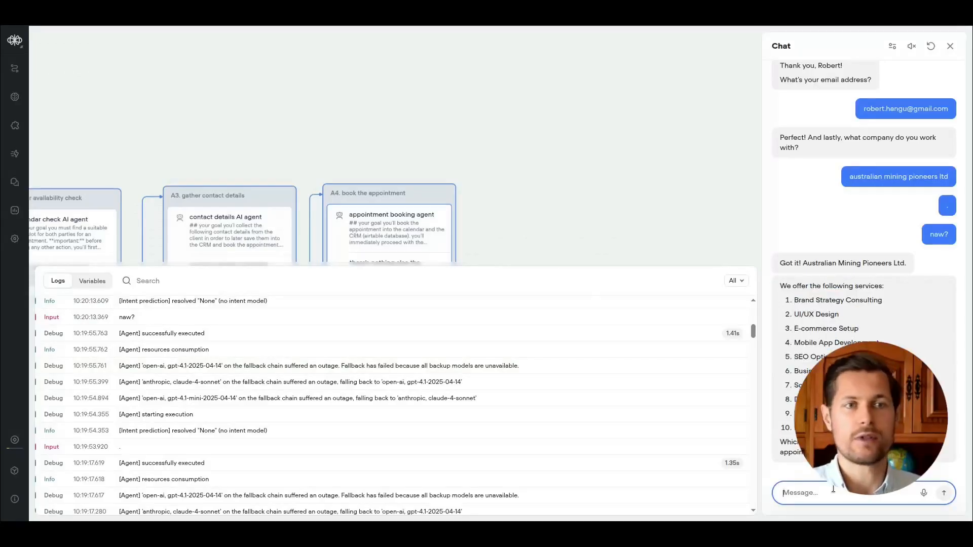
{"action": "type", "text": "we said we"}
{"action": "type", "text": " go with app development"}
{"action": "key", "text": "Return"}
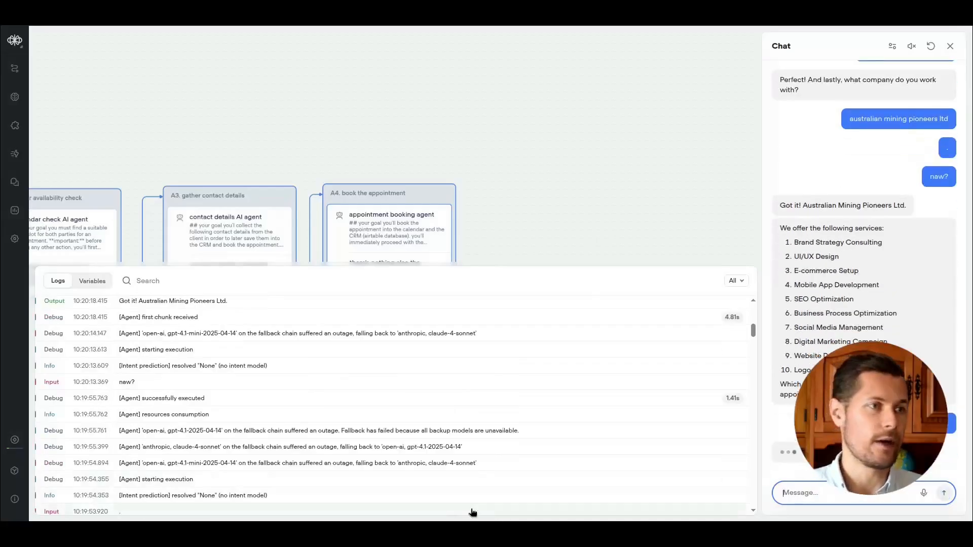
Decline further help by sending 'no thanks' to end the conversation.
{"action": "left_click_drag", "start_coordinate": [362, 264], "coordinate": [360, 282]}
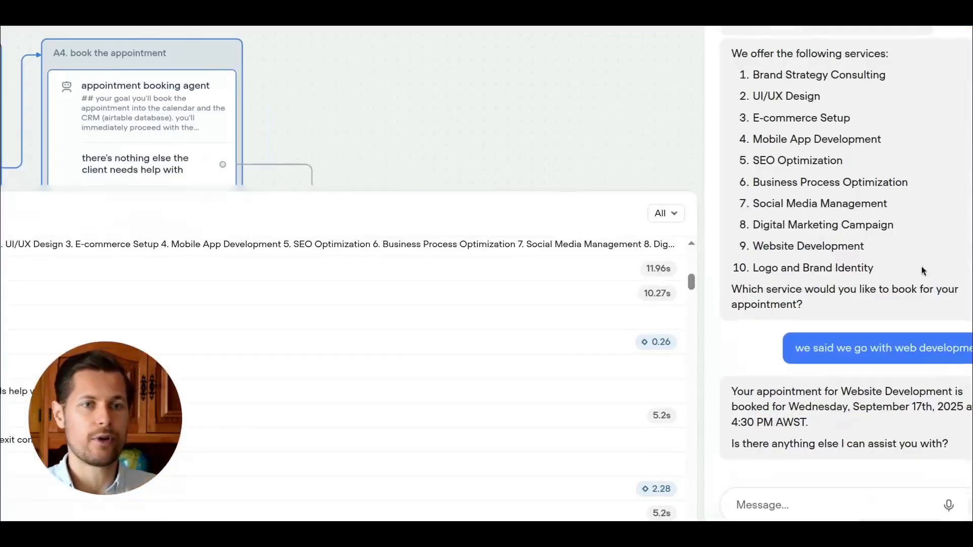
{"action": "left_click", "coordinate": [857, 495]}
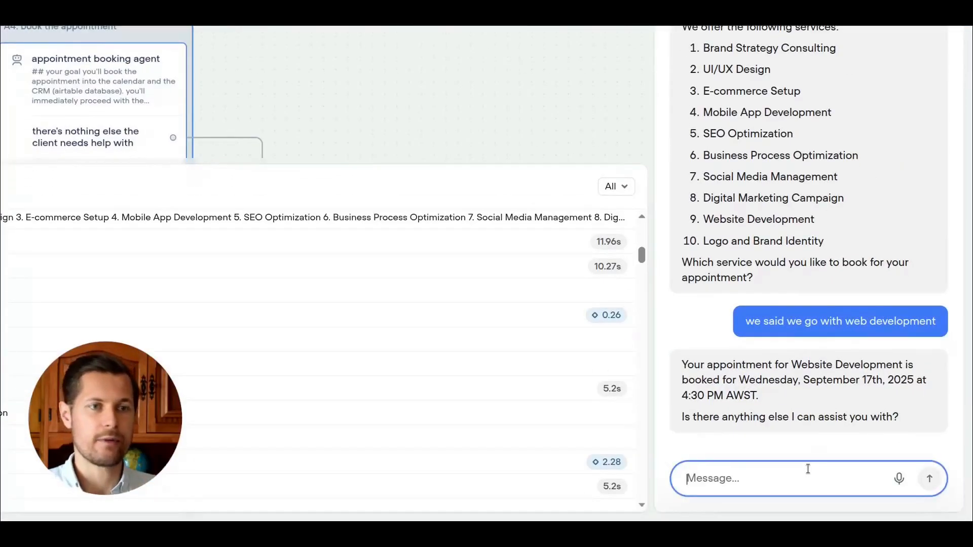
{"action": "type", "text": "no thanks"}
{"action": "key", "text": "Return"}
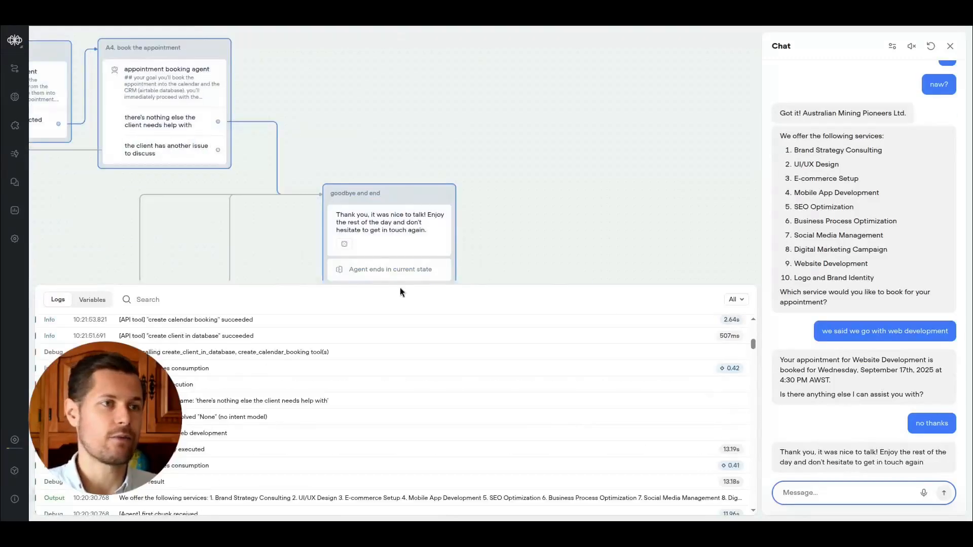
Switch to the Airtable base and open the newly added client record in the Clients table.
{"action": "left_click_drag", "start_coordinate": [404, 282], "coordinate": [411, 348]}
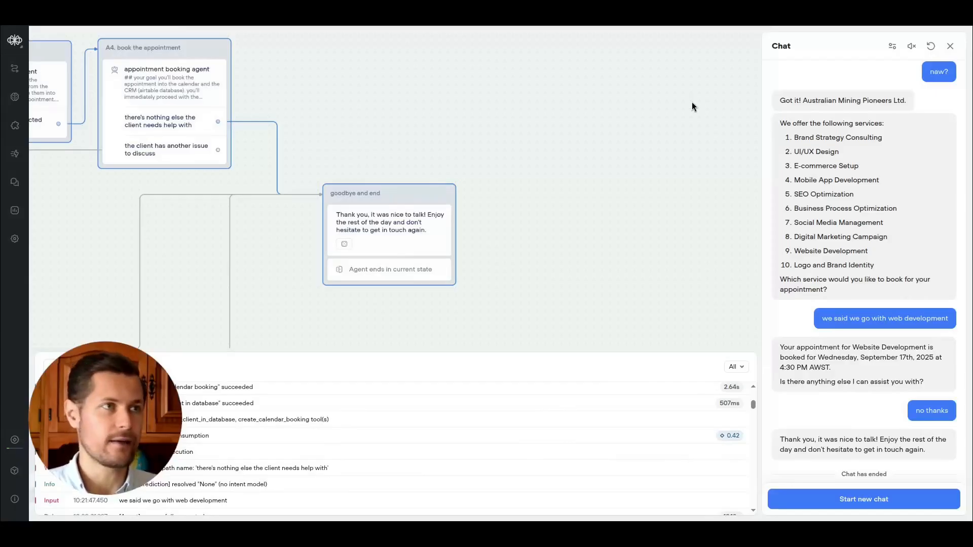
{"action": "key", "text": "ctrl+Tab"}
{"action": "left_click", "coordinate": [48, 64]}
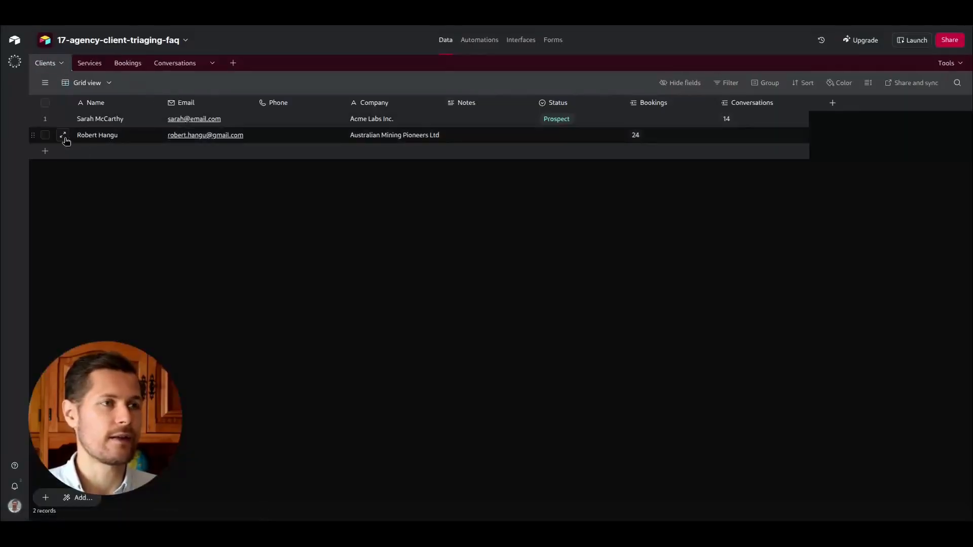
Inspect the new client's record and its linked booking record in Airtable.
{"action": "left_click", "coordinate": [64, 136]}
{"action": "left_click", "coordinate": [471, 236]}
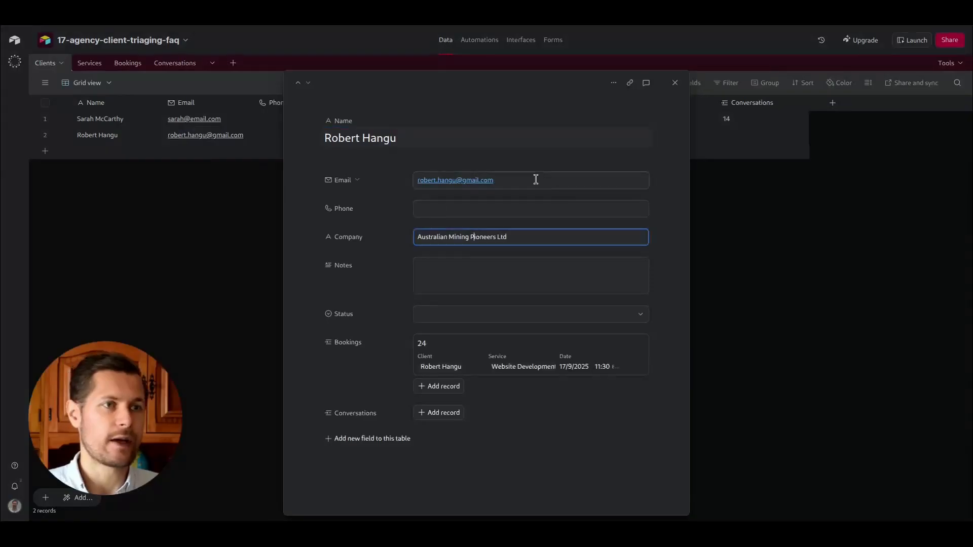
{"action": "left_click", "coordinate": [198, 186]}
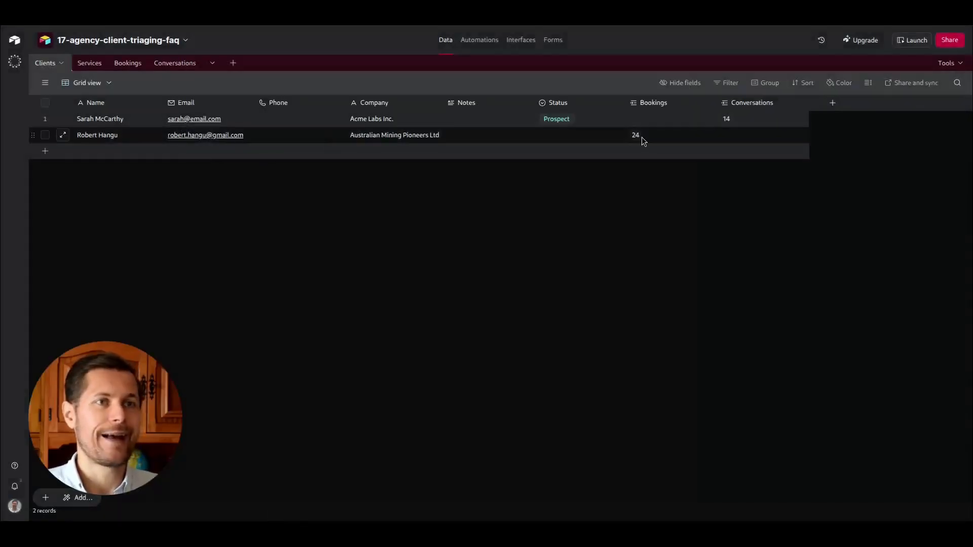
{"action": "left_click", "coordinate": [634, 137]}
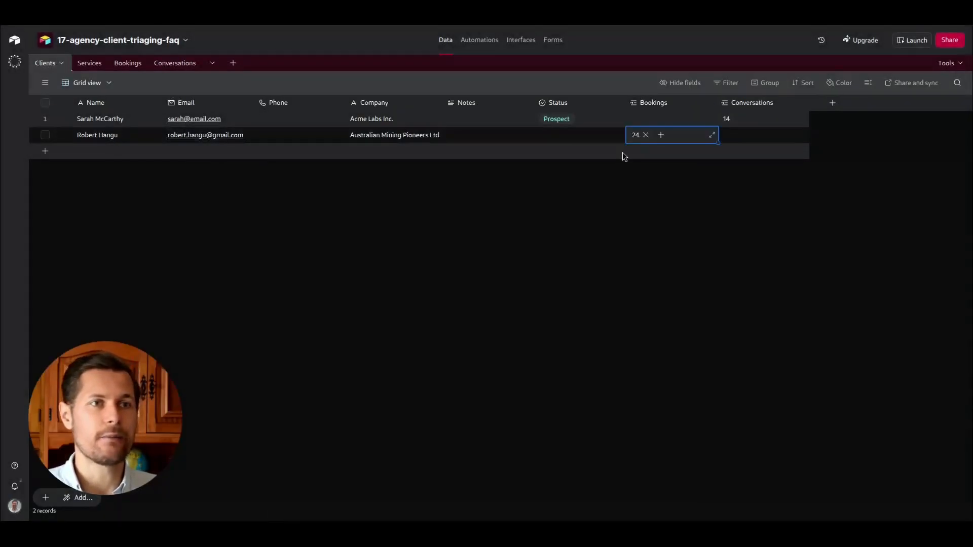
{"action": "key", "text": "space"}
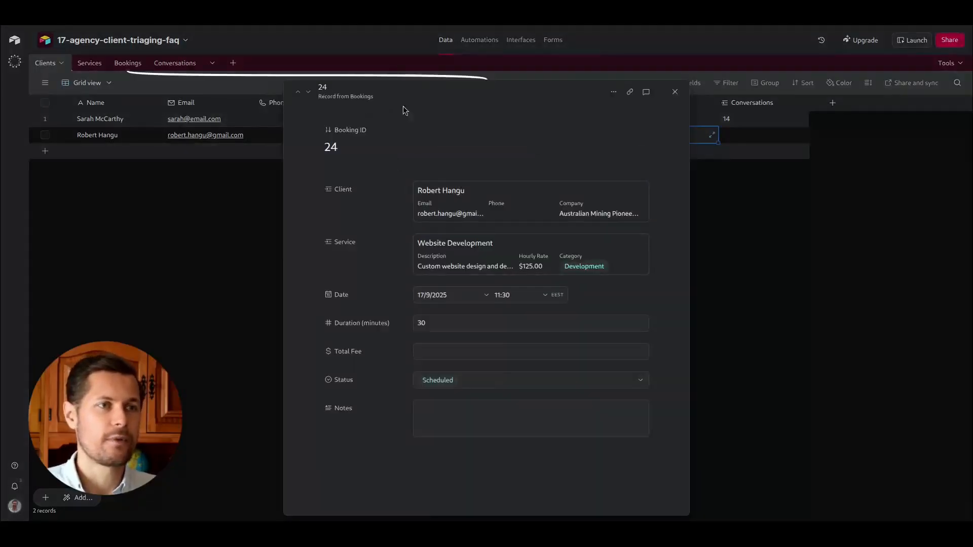
{"action": "key", "text": "Escape"}
Compare the Bookings table entry with the matching booking event in Google Calendar.
{"action": "left_click", "coordinate": [128, 63]}
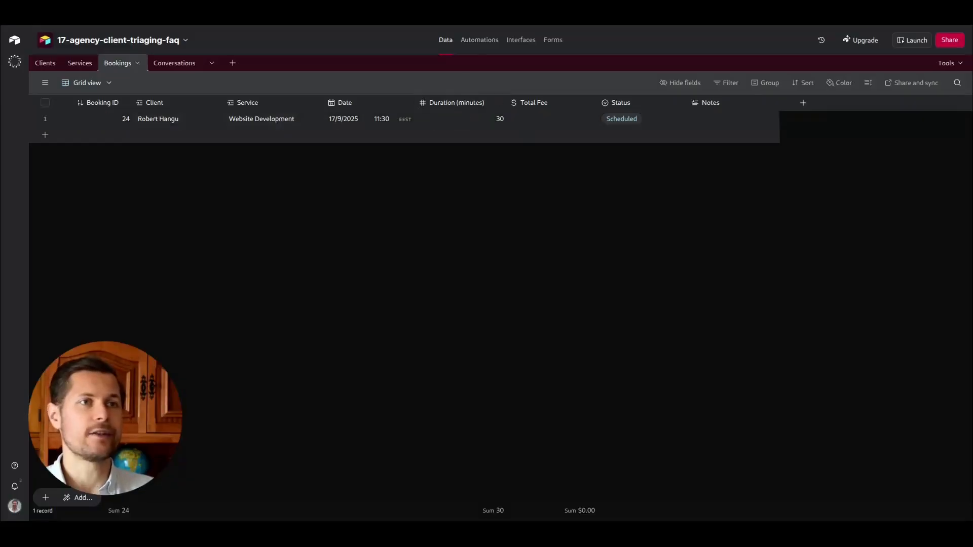
{"action": "key", "text": "ctrl+Tab"}
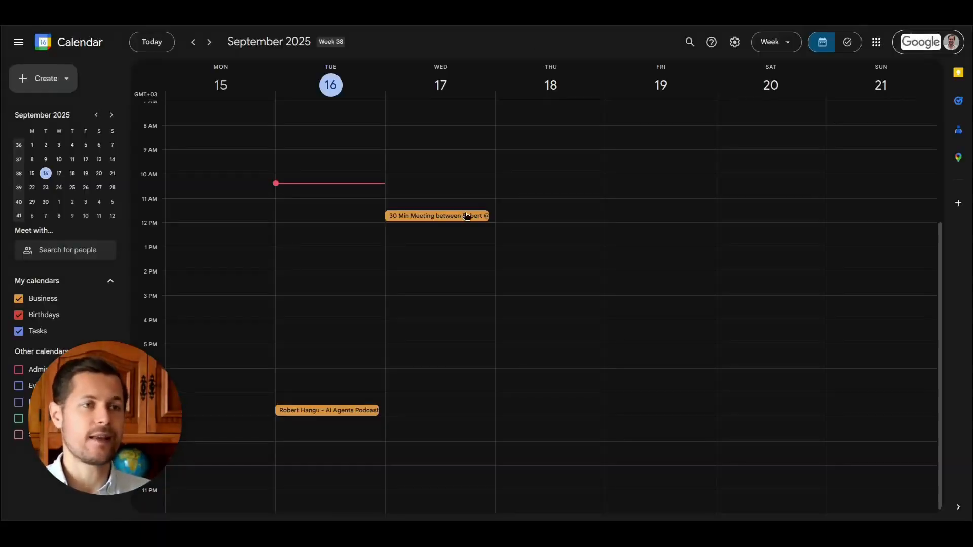
{"action": "left_click", "coordinate": [452, 217]}
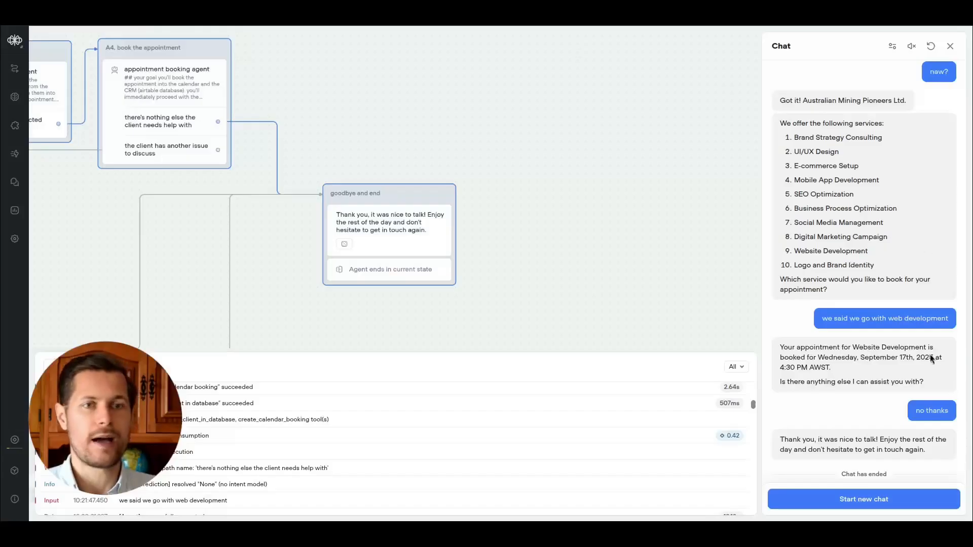
{"action": "scroll", "coordinate": [920, 365], "scroll_direction": "up", "scroll_amount": 10}
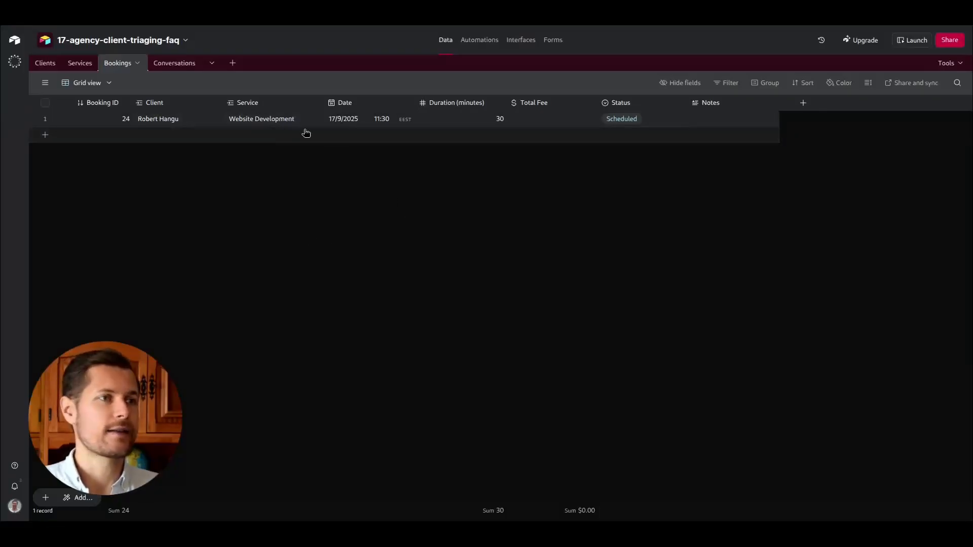
{"action": "left_click", "coordinate": [284, 121]}
{"action": "left_click", "coordinate": [383, 122]}
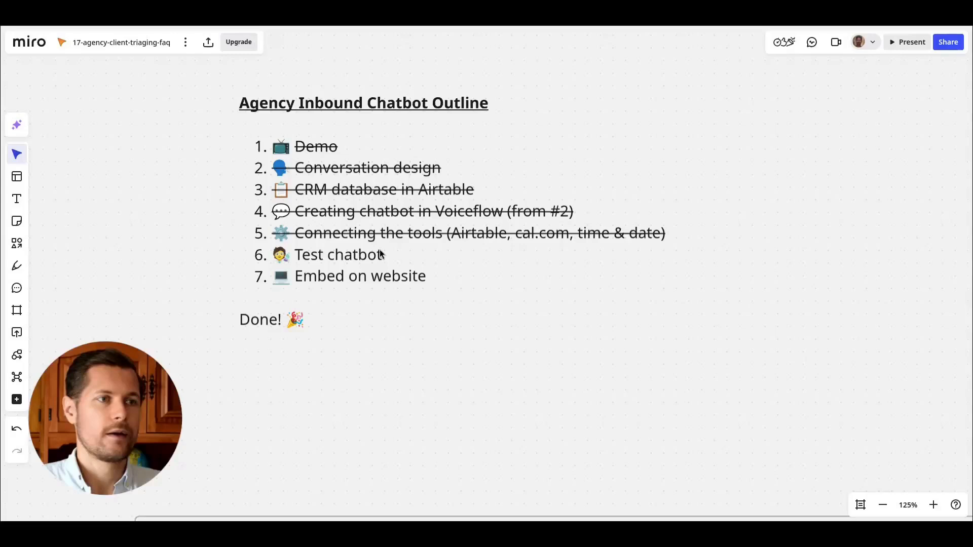
In the Miro outline, strike through 'Test chatbot' and select 'Embed on website'.
{"action": "left_click", "coordinate": [406, 256]}
{"action": "left_click_drag", "start_coordinate": [405, 256], "coordinate": [273, 247]}
{"action": "mouse_move", "coordinate": [423, 376]}
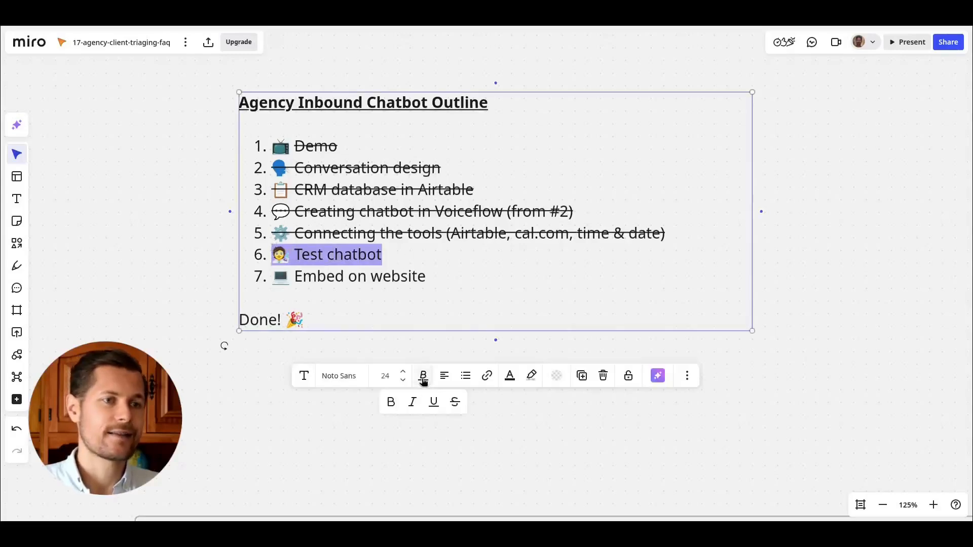
{"action": "left_click", "coordinate": [453, 401]}
{"action": "left_click", "coordinate": [413, 299]}
{"action": "left_click_drag", "start_coordinate": [430, 278], "coordinate": [273, 278]}
{"action": "left_click", "coordinate": [331, 276]}
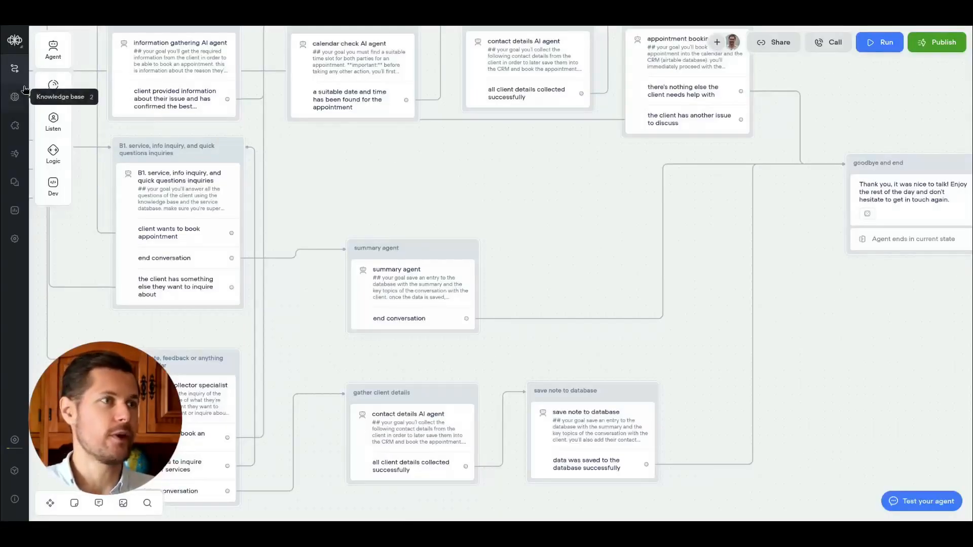
Open the widget interface settings and preview the Popover and Embed chat interfaces before returning to Widget.
{"action": "left_click", "coordinate": [14, 126]}
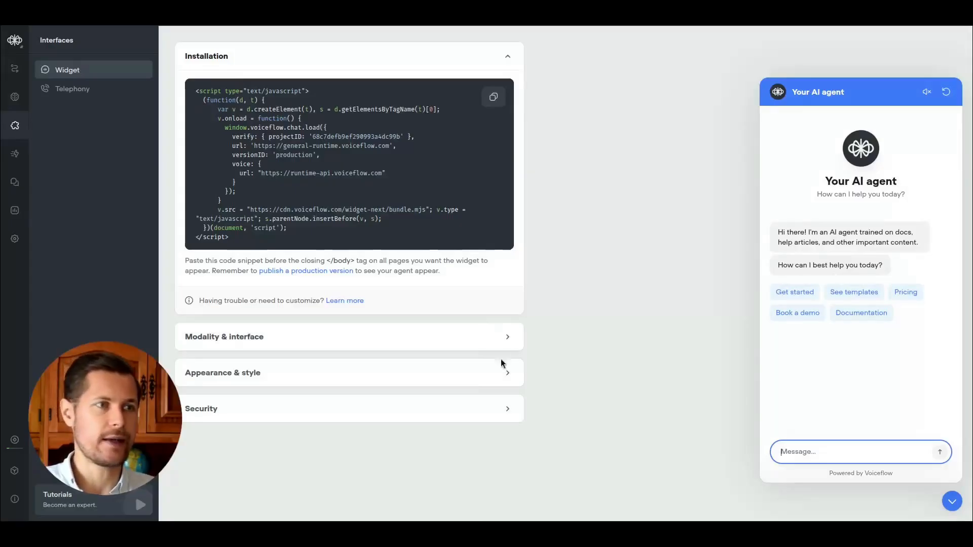
{"action": "left_click", "coordinate": [501, 339]}
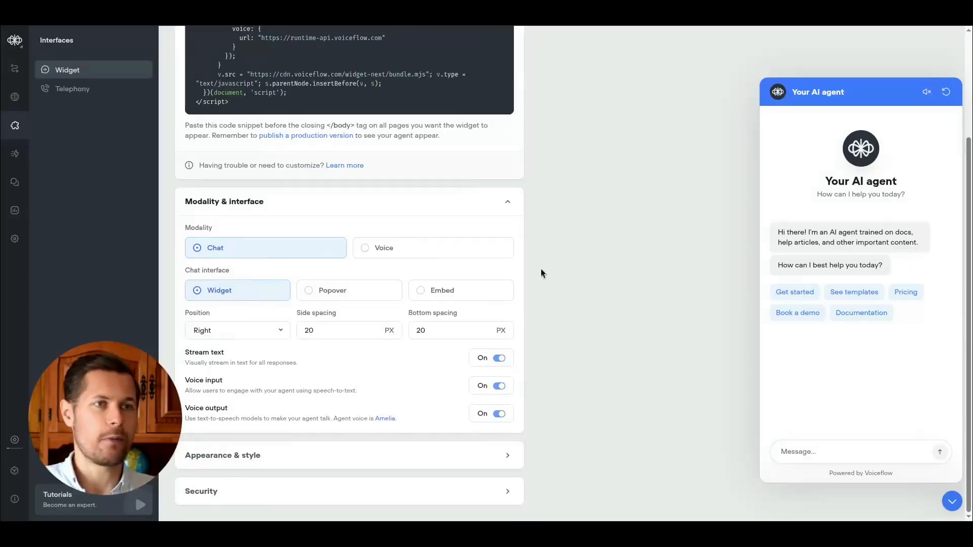
{"action": "left_click", "coordinate": [363, 298]}
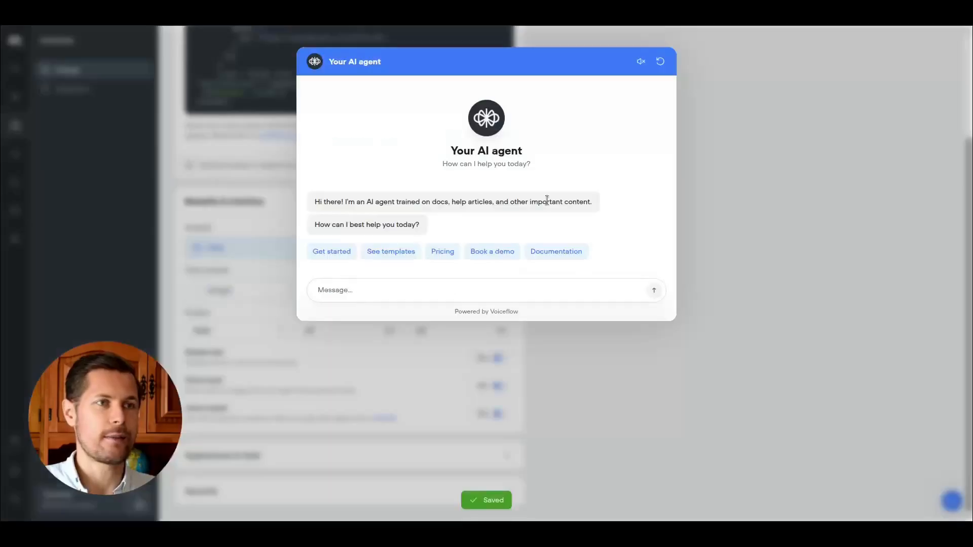
{"action": "left_click", "coordinate": [798, 132]}
{"action": "left_click", "coordinate": [429, 293]}
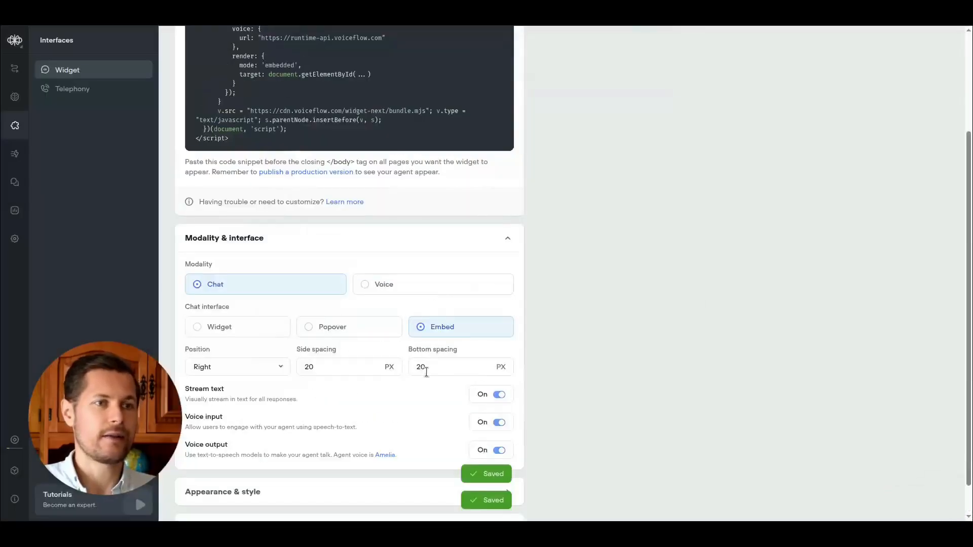
{"action": "left_click", "coordinate": [234, 325]}
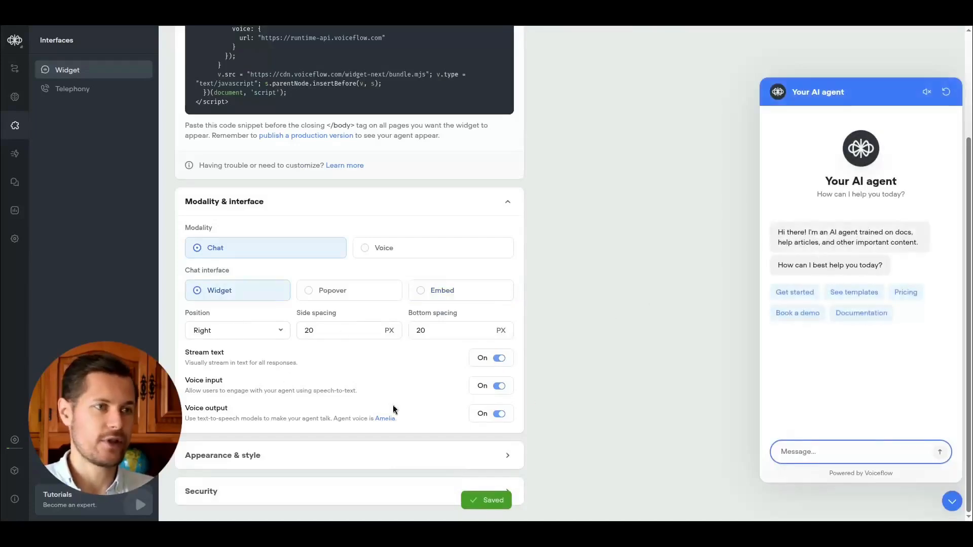
Set the widget's primary colour to #335C67 under Appearance & style.
{"action": "left_click", "coordinate": [495, 456]}
{"action": "scroll", "coordinate": [587, 319], "scroll_direction": "down", "scroll_amount": 6}
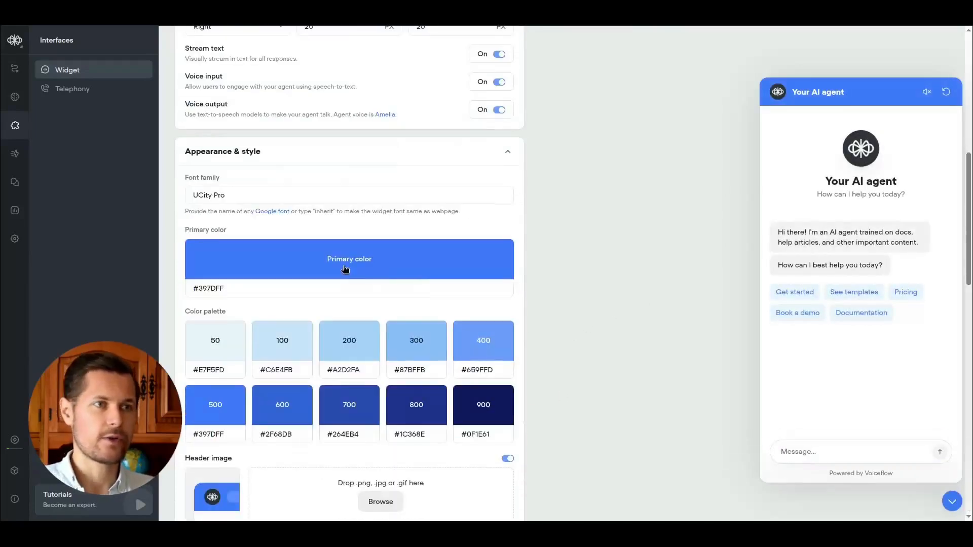
{"action": "left_click", "coordinate": [343, 269]}
{"action": "mouse_move", "coordinate": [341, 358]}
{"action": "left_mouse_down"}
{"action": "mouse_move", "coordinate": [314, 356]}
{"action": "mouse_move", "coordinate": [322, 356]}
{"action": "left_mouse_up"}
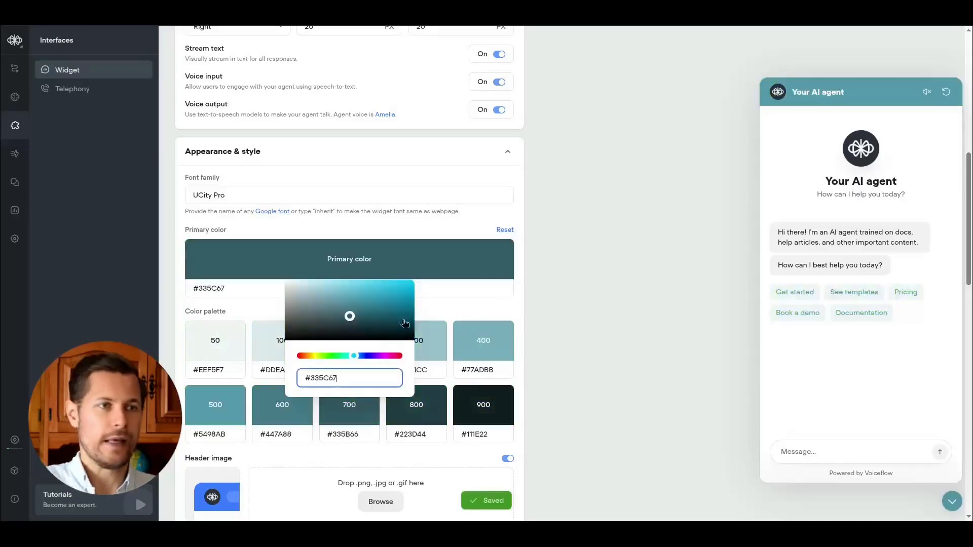
{"action": "left_click", "coordinate": [597, 279]}
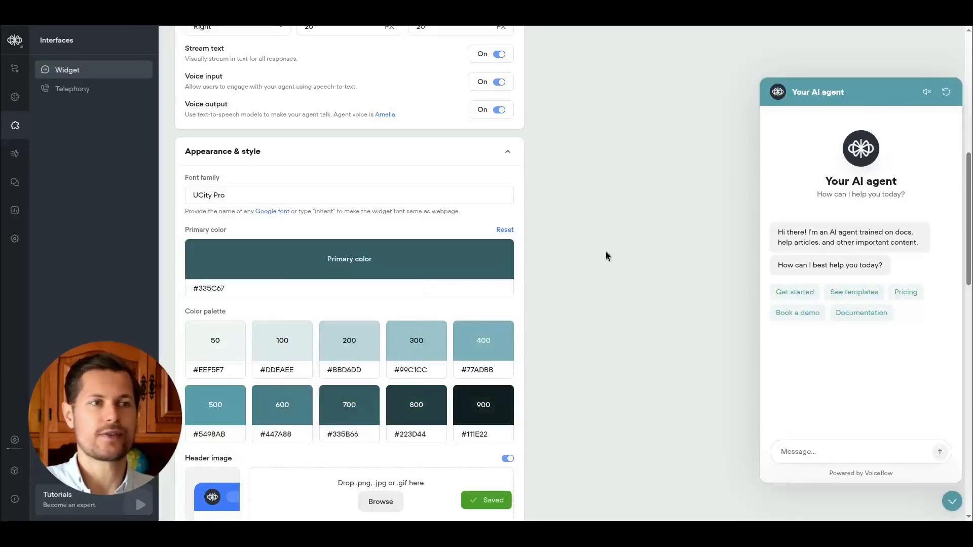
Upload a custom header image for the chat widget.
{"action": "scroll", "coordinate": [608, 256], "scroll_direction": "down", "scroll_amount": 5}
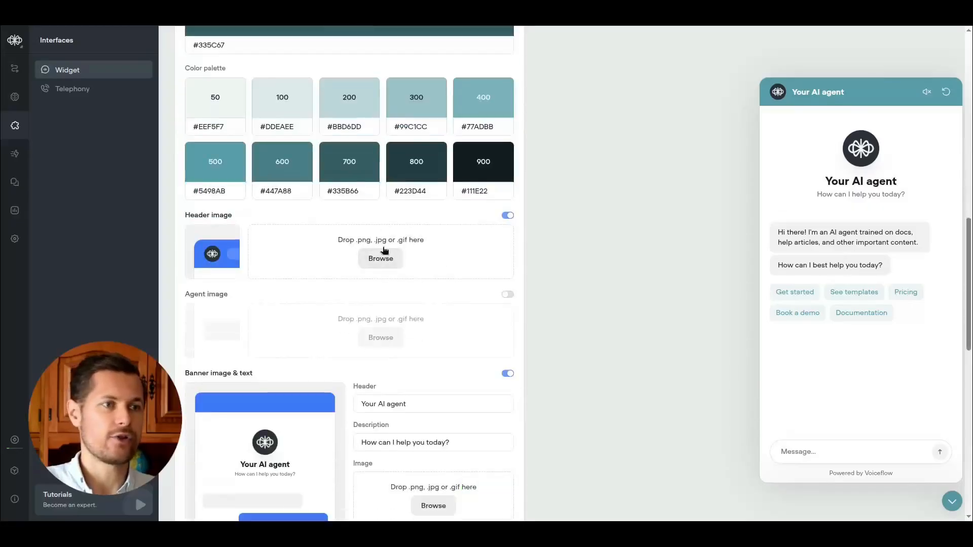
{"action": "left_click", "coordinate": [384, 265]}
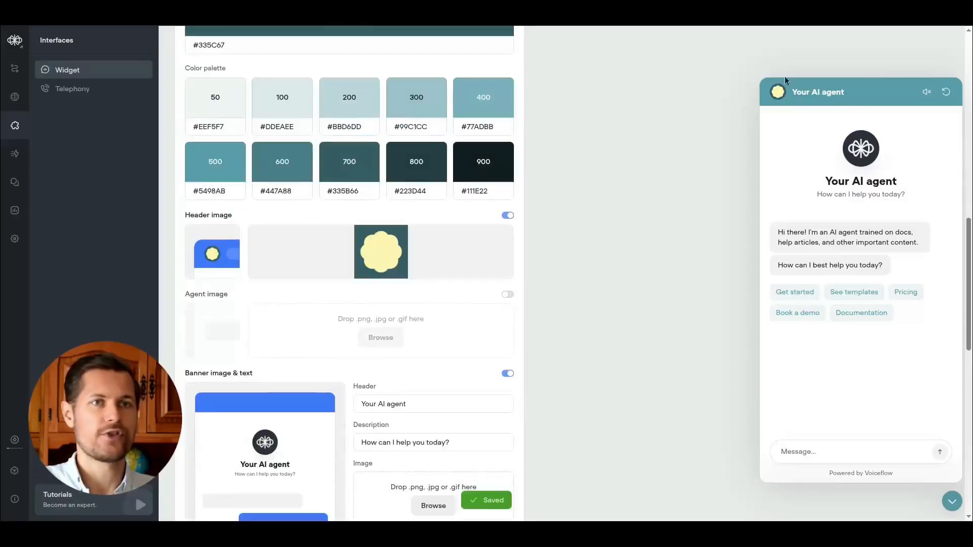
{"action": "scroll", "coordinate": [355, 287], "scroll_direction": "down", "scroll_amount": 3}
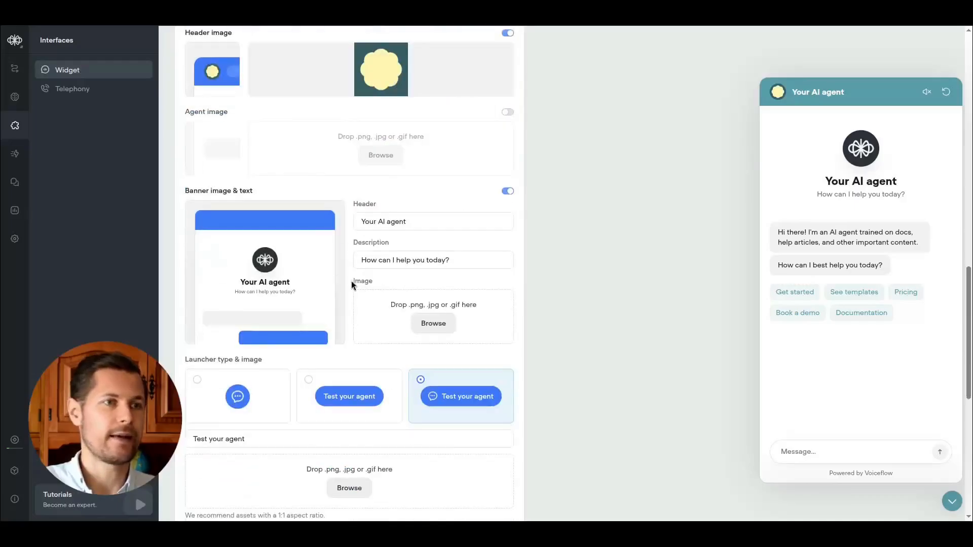
Set the banner header text to 'Next Operations AI Assistant'.
{"action": "triple_click", "coordinate": [364, 218]}
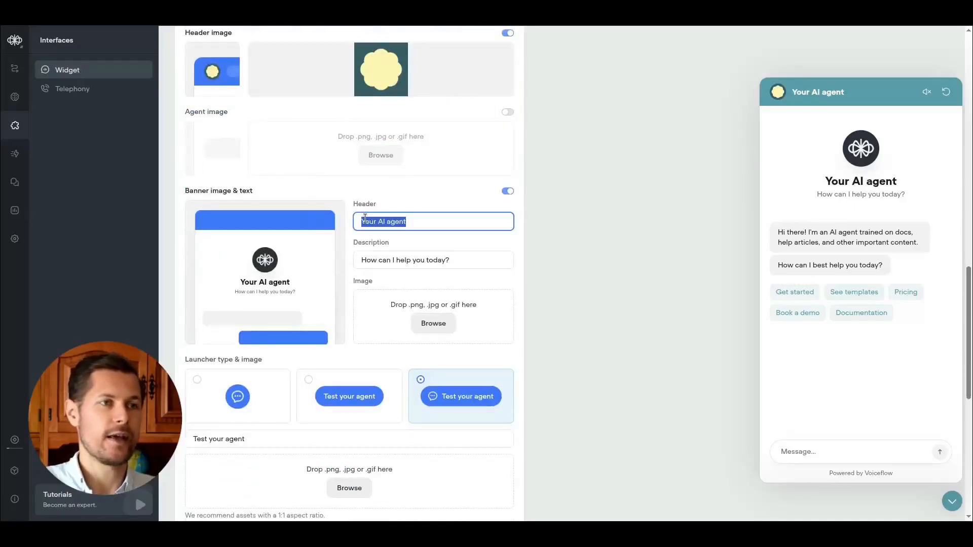
{"action": "type", "text": "NExt O"}
{"action": "key", "text": "BackSpace"}
{"action": "key", "text": "BackSpace"}
{"action": "key", "text": "BackSpace"}
{"action": "key", "text": "BackSpace"}
{"action": "key", "text": "BackSpace"}
{"action": "key", "text": "BackSpace"}
{"action": "type", "text": "Next Operations AI Assistant"}
{"action": "left_click", "coordinate": [652, 254]}
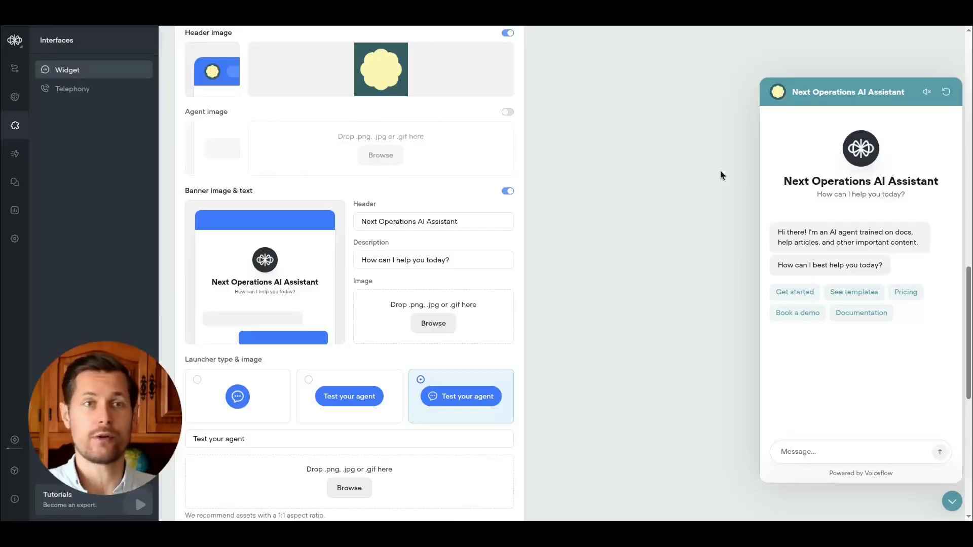
Paste 'Welcome to Next Operations! What's on your mind?' as the banner description and change the header to 'Next Operations AI Agent'.
{"action": "left_click", "coordinate": [428, 265]}
{"action": "key", "text": "ctrl+a"}
{"action": "type", "text": "Welcome to Next Operations! What's on your mind?"}
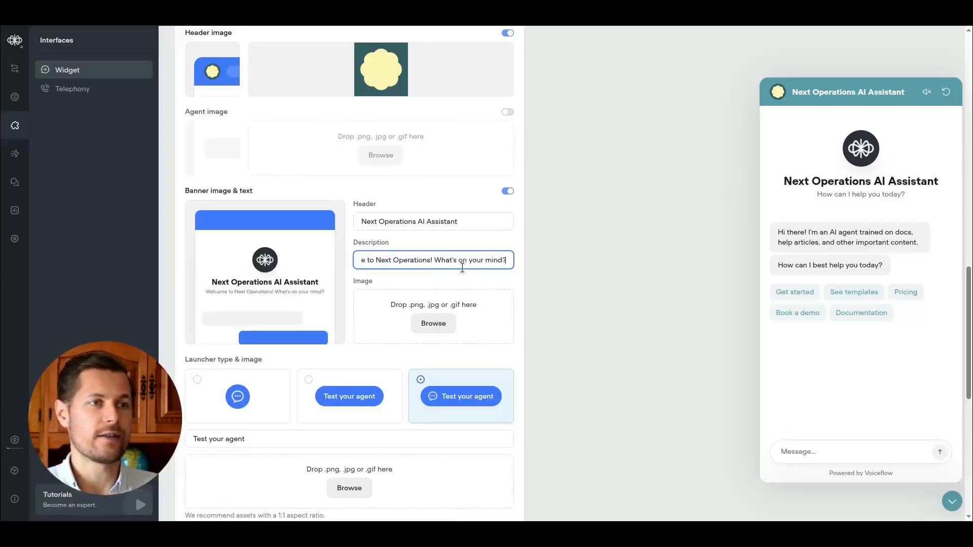
{"action": "double_click", "coordinate": [439, 217]}
{"action": "type", "text": "Agent"}
Set the launcher button text to 'Questions? Ask our AI agent!'.
{"action": "scroll", "coordinate": [637, 319], "scroll_direction": "down", "scroll_amount": 3}
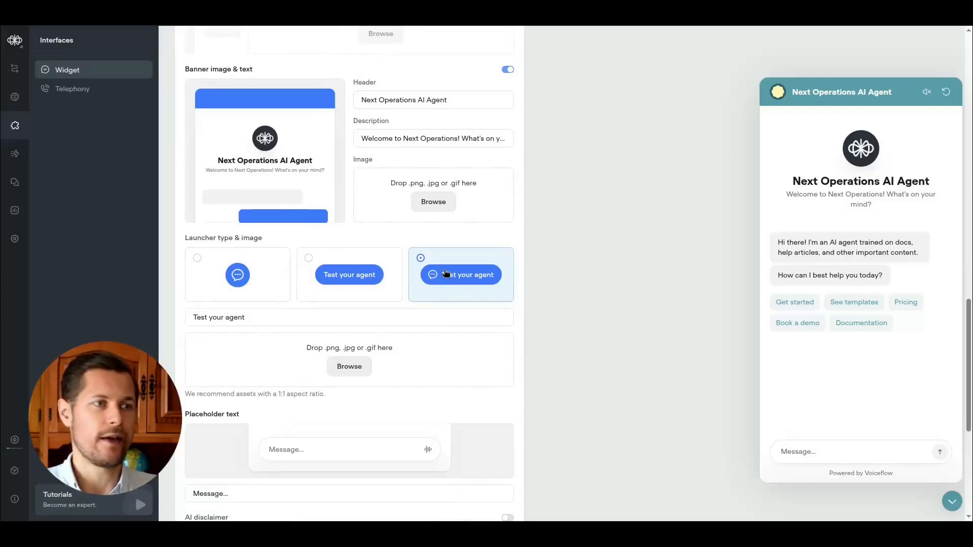
{"action": "left_click", "coordinate": [340, 320]}
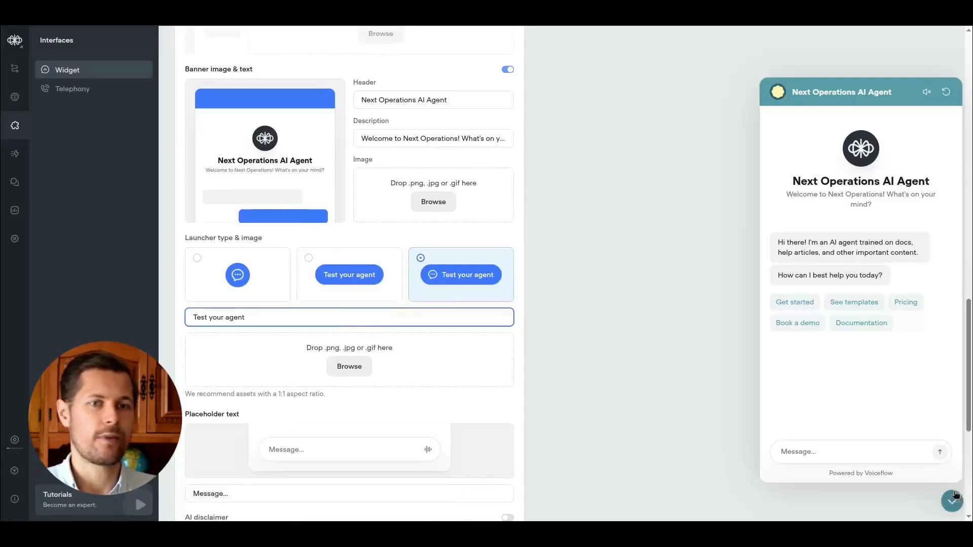
{"action": "key", "text": "ctrl+a"}
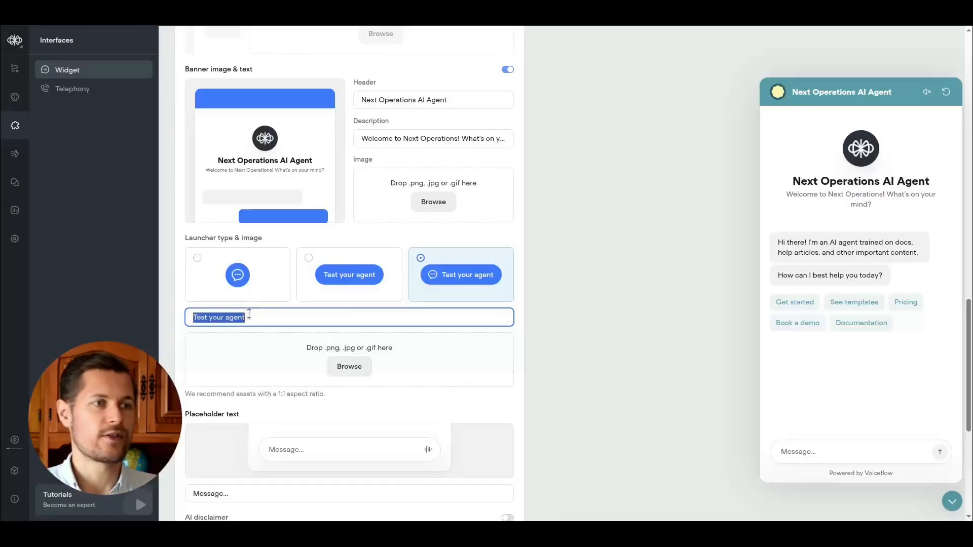
{"action": "type", "text": "Questions? Ask our AI"}
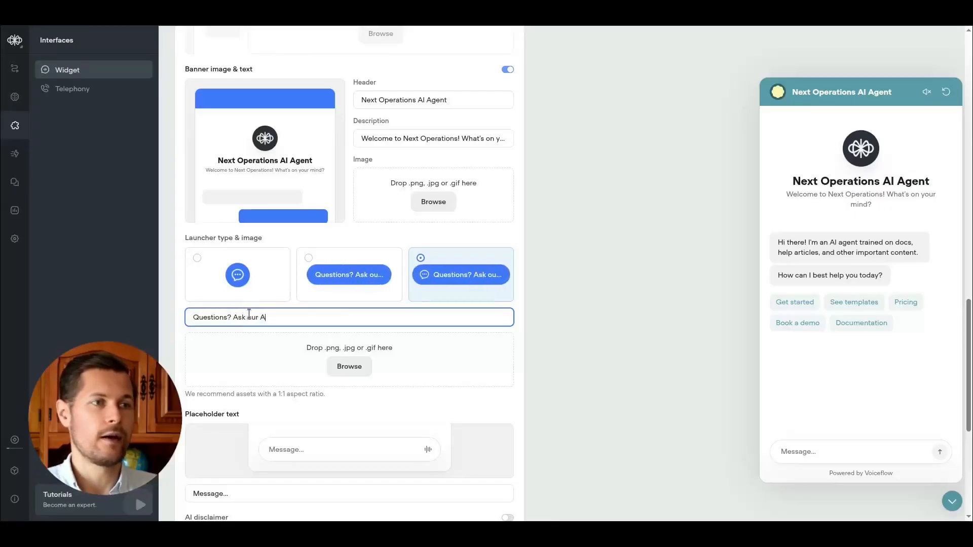
Preview the launcher button by collapsing and reopening the chat widget.
{"action": "scroll", "coordinate": [594, 341], "scroll_direction": "down", "scroll_amount": 5}
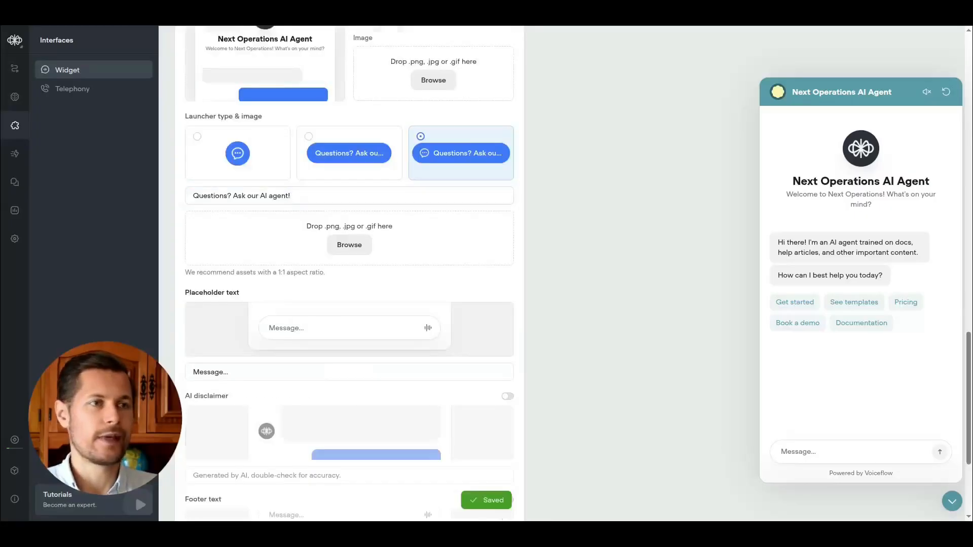
{"action": "left_click", "coordinate": [957, 503]}
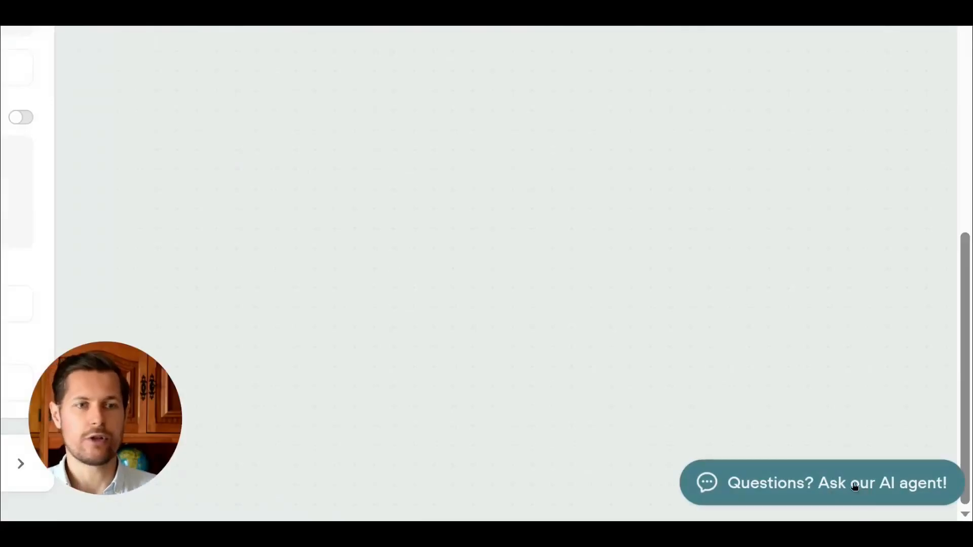
{"action": "left_click", "coordinate": [817, 482]}
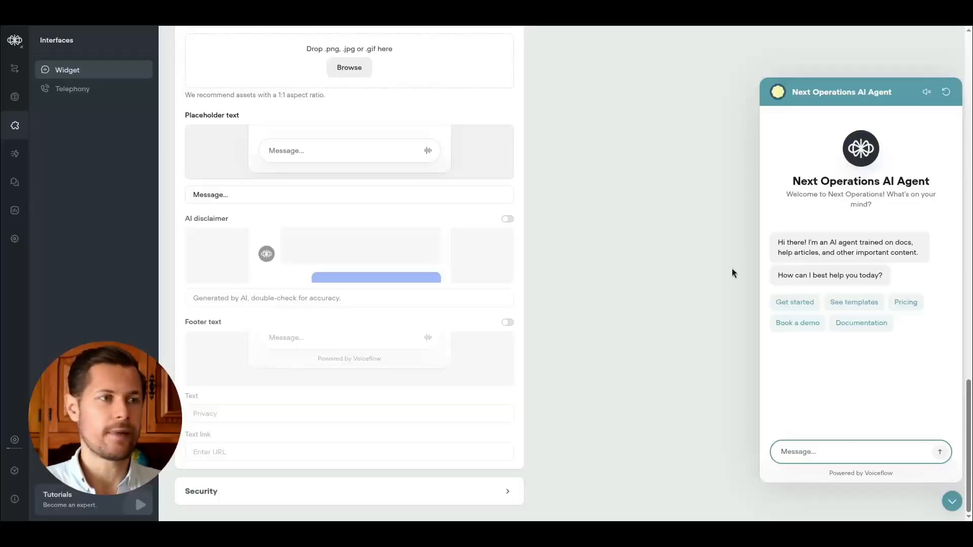
Publish the agent as version V1 from Development to Production.
{"action": "left_click", "coordinate": [507, 491]}
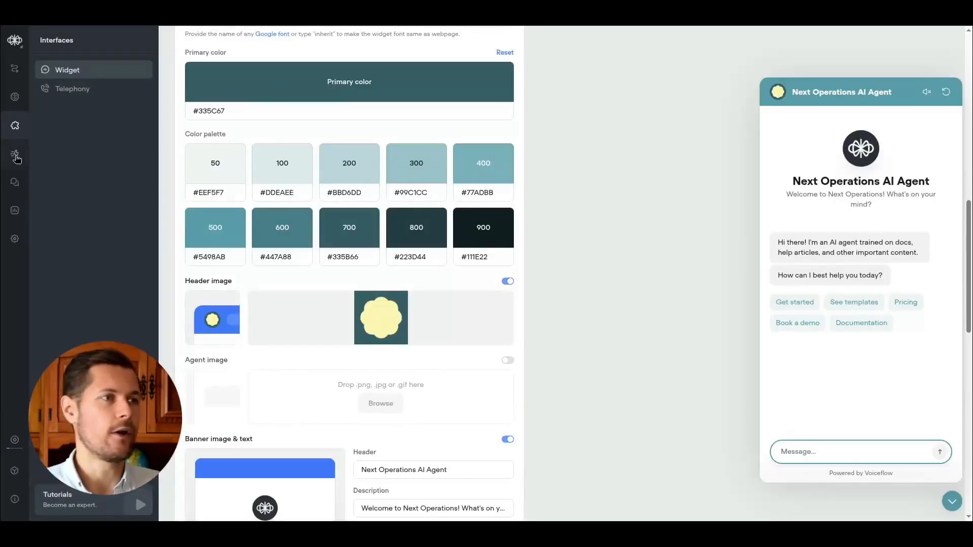
{"action": "left_click", "coordinate": [16, 156]}
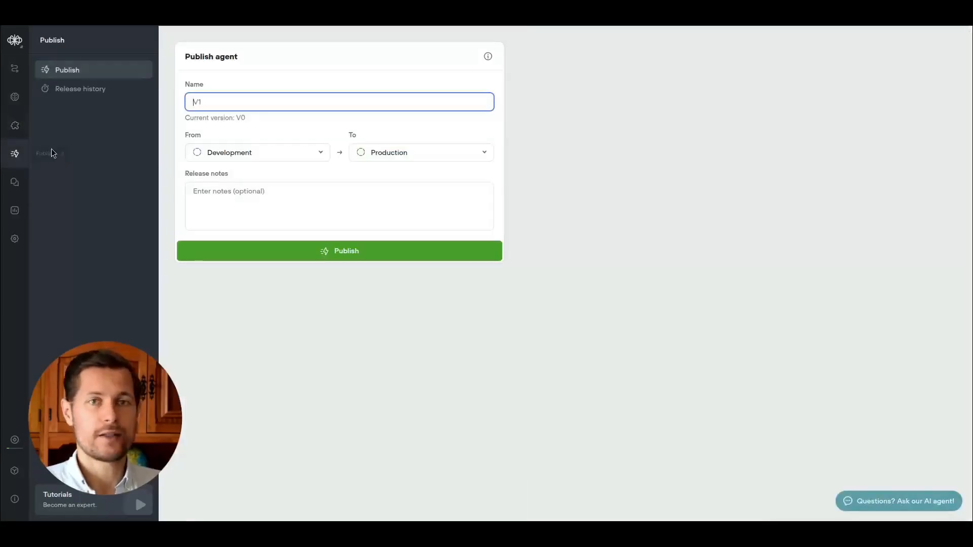
{"action": "left_click", "coordinate": [406, 158]}
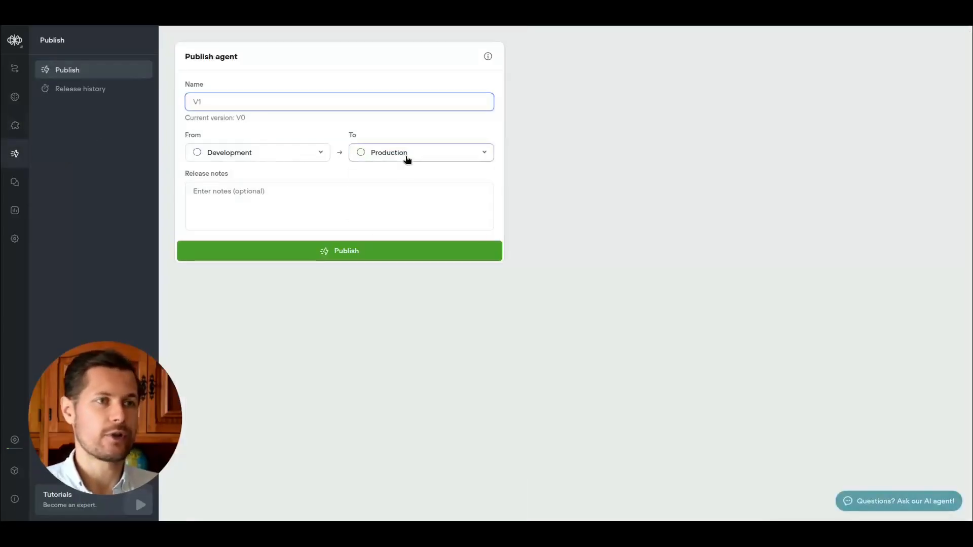
{"action": "left_click", "coordinate": [390, 172]}
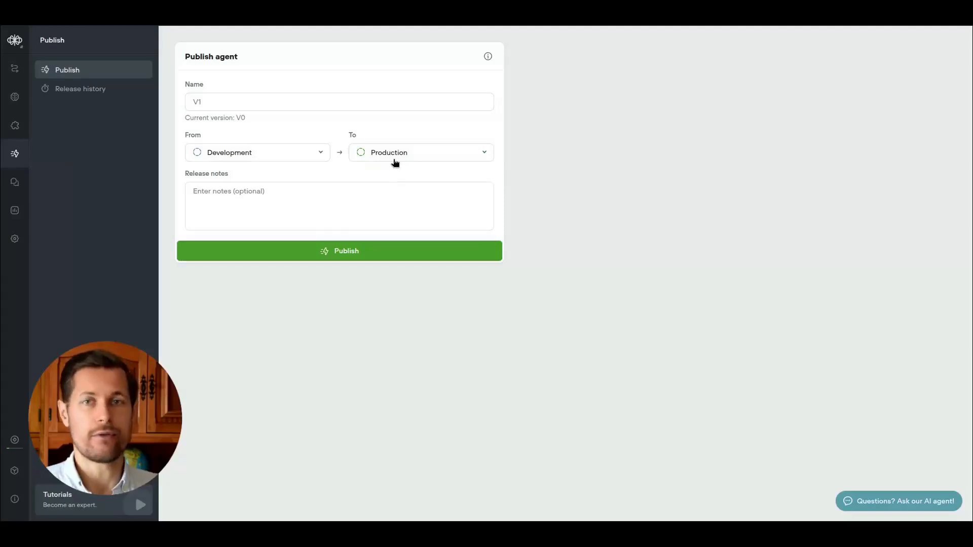
{"action": "left_click", "coordinate": [275, 107]}
{"action": "left_click", "coordinate": [326, 256]}
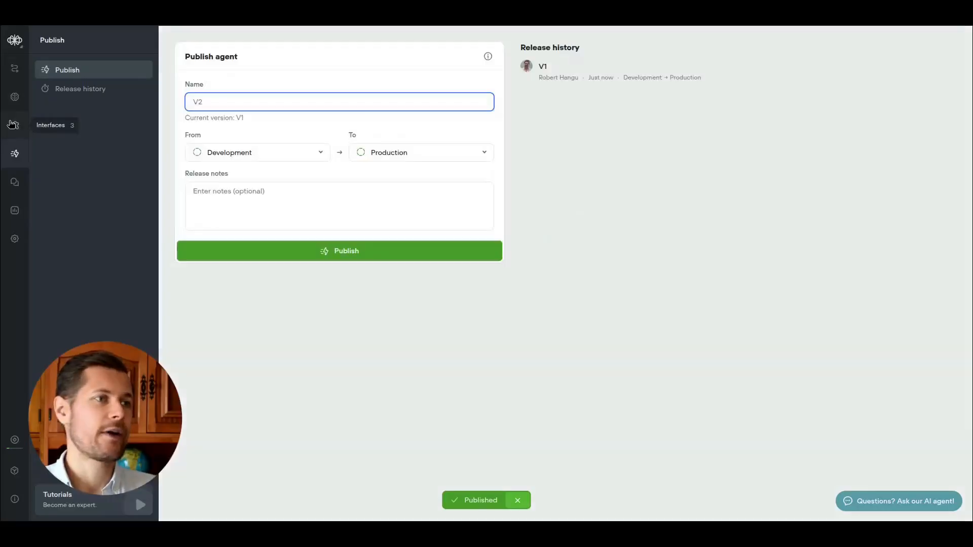
Copy the chat widget's installation code snippet from the widget interface settings.
{"action": "left_click", "coordinate": [15, 125]}
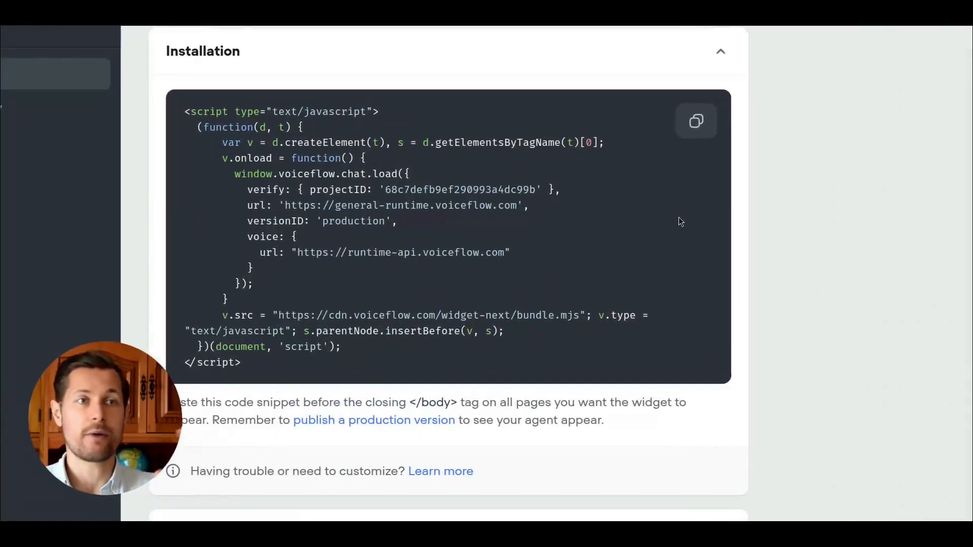
{"action": "left_click", "coordinate": [693, 119]}
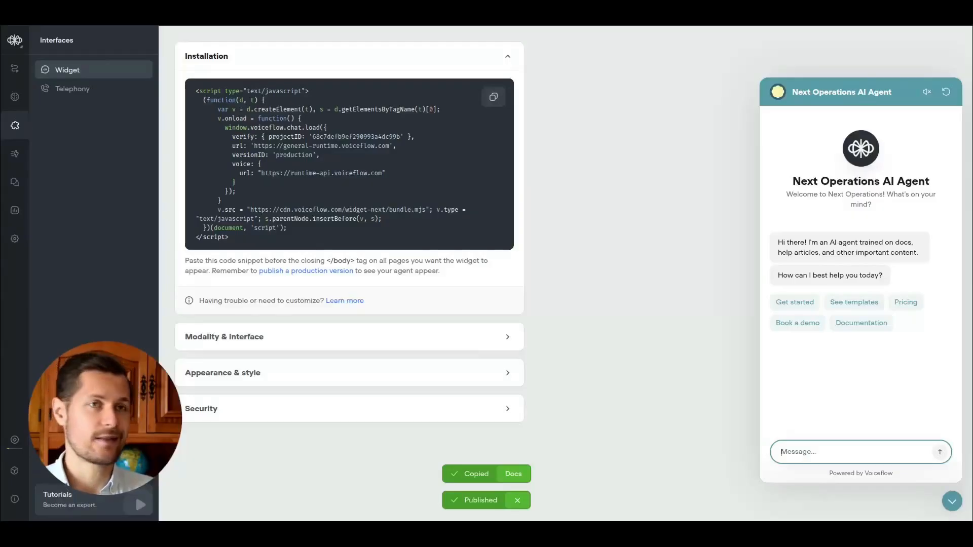
In the Framer site settings, paste the widget script into the End of <body> tag custom code field.
{"action": "left_click", "coordinate": [658, 10]}
{"action": "scroll", "coordinate": [537, 152], "scroll_direction": "down", "scroll_amount": 3}
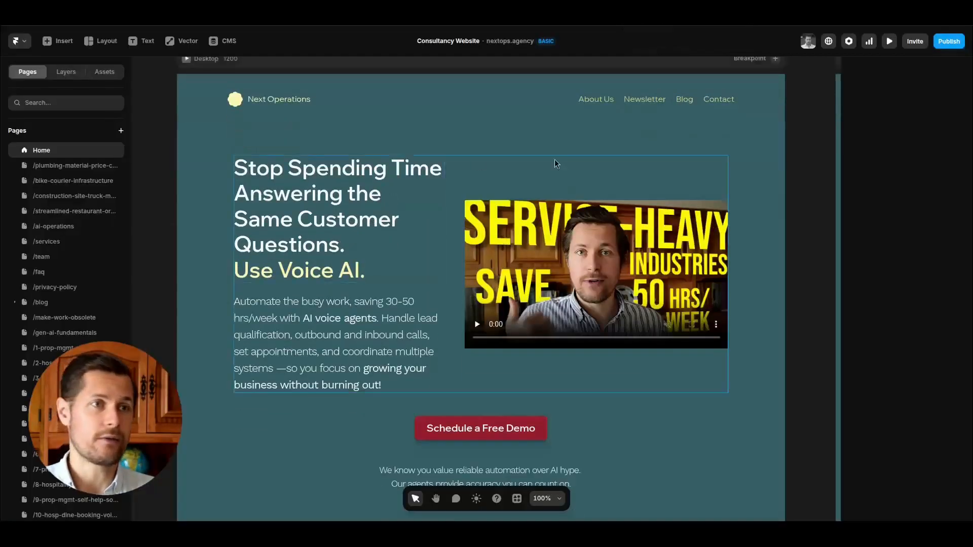
{"action": "left_click", "coordinate": [848, 41]}
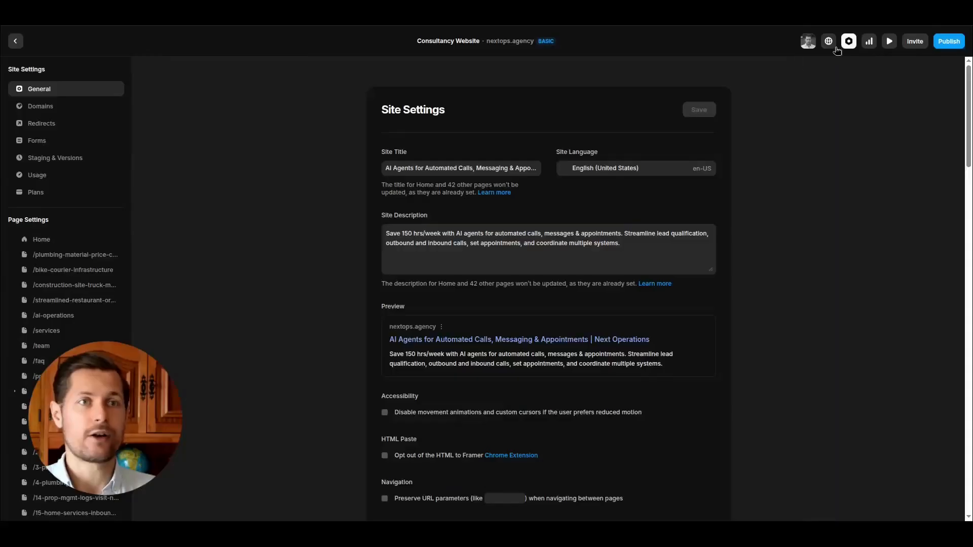
{"action": "scroll", "coordinate": [755, 215], "scroll_direction": "down", "scroll_amount": 8}
{"action": "scroll", "coordinate": [760, 216], "scroll_direction": "down", "scroll_amount": 20}
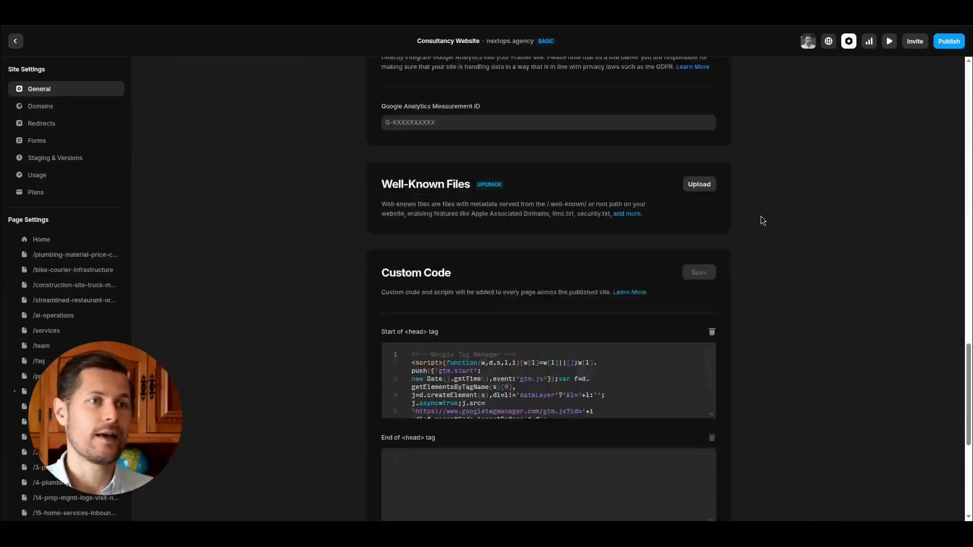
{"action": "scroll", "coordinate": [464, 206], "scroll_direction": "up", "scroll_amount": 2}
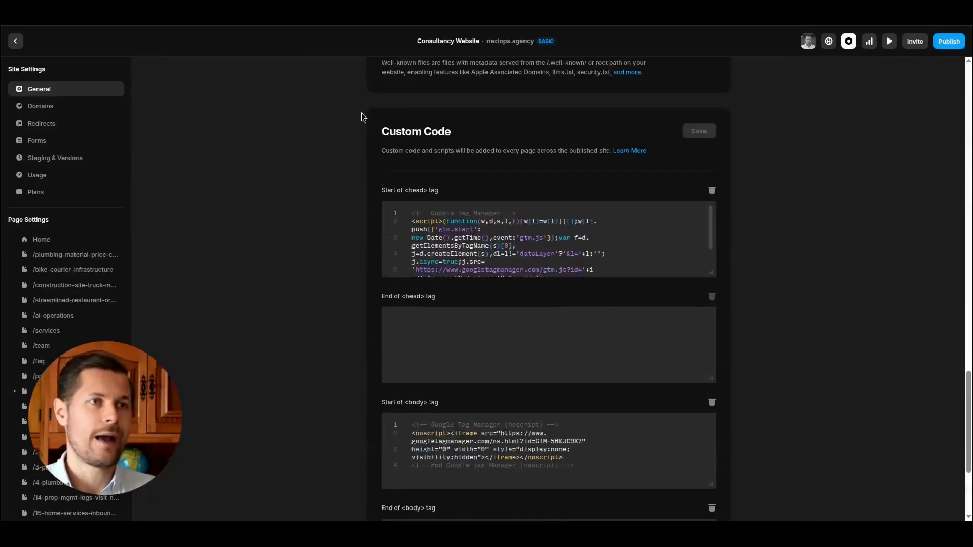
{"action": "scroll", "coordinate": [506, 218], "scroll_direction": "down", "scroll_amount": 6}
{"action": "scroll", "coordinate": [628, 263], "scroll_direction": "down", "scroll_amount": 2}
{"action": "scroll", "coordinate": [506, 355], "scroll_direction": "down", "scroll_amount": 5}
{"action": "key", "text": "ctrl+a"}
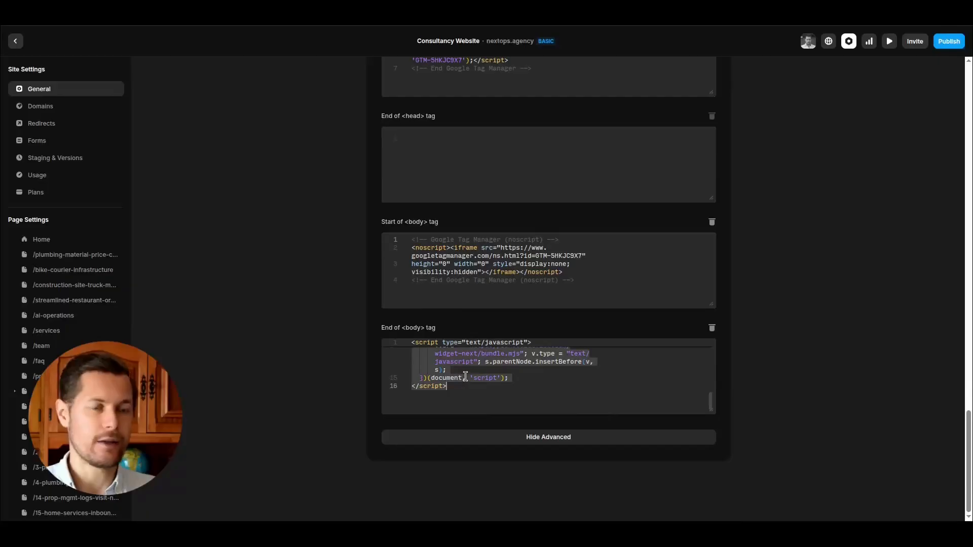
{"action": "key", "text": "ctrl+v"}
Publish the Framer website with the new custom code.
{"action": "scroll", "coordinate": [465, 377], "scroll_direction": "up", "scroll_amount": 5}
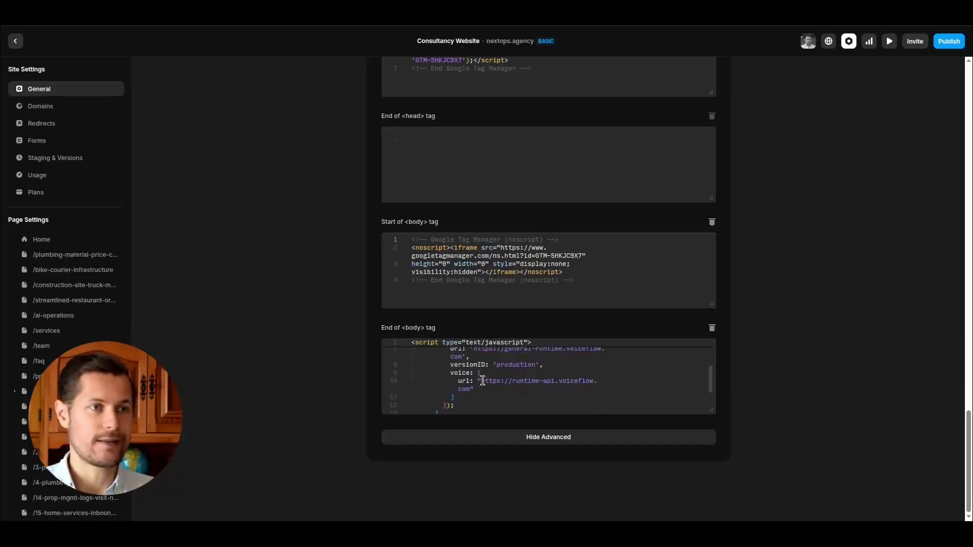
{"action": "scroll", "coordinate": [706, 326], "scroll_direction": "up", "scroll_amount": 7}
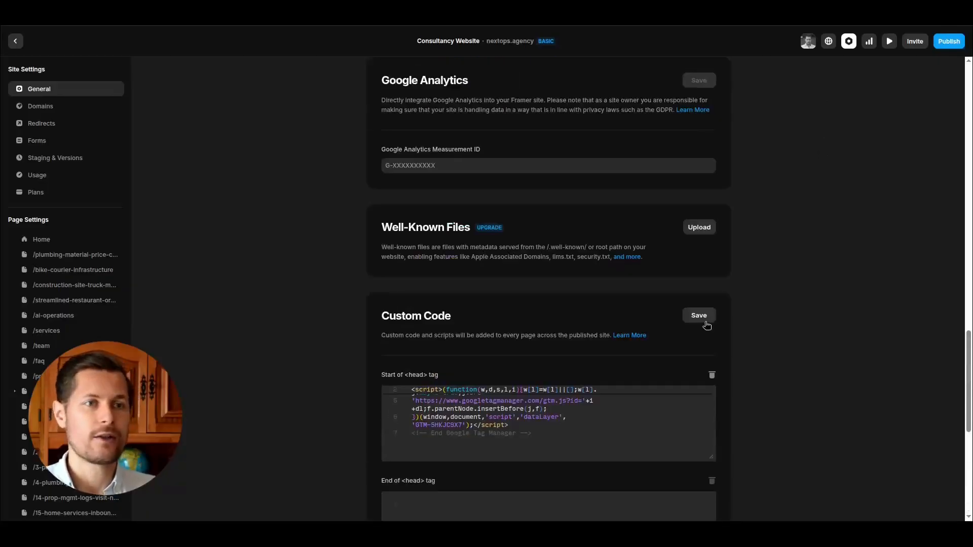
{"action": "left_click", "coordinate": [949, 41]}
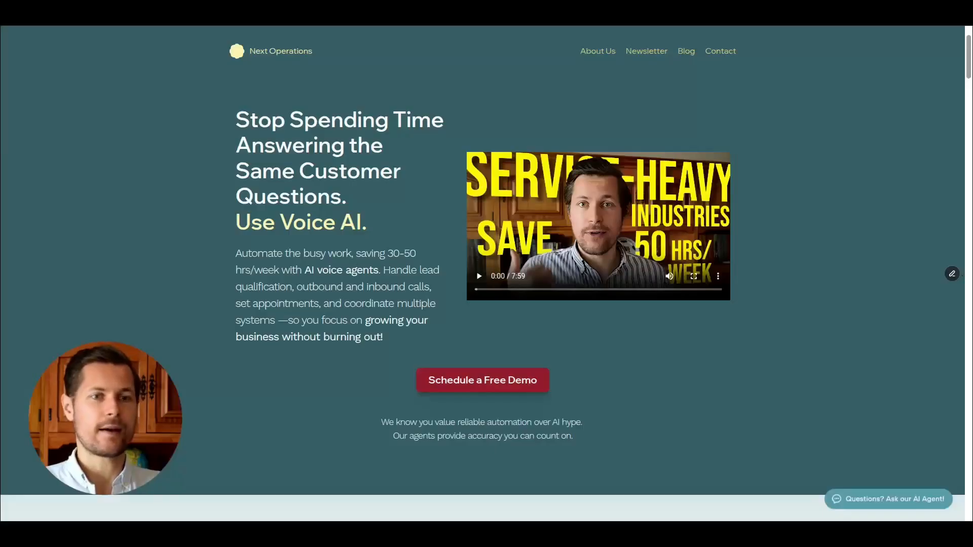
Open the chat widget on the live site and send 'my AI agent is broken, i need a consultation'.
{"action": "scroll", "coordinate": [848, 258], "scroll_direction": "down", "scroll_amount": 2}
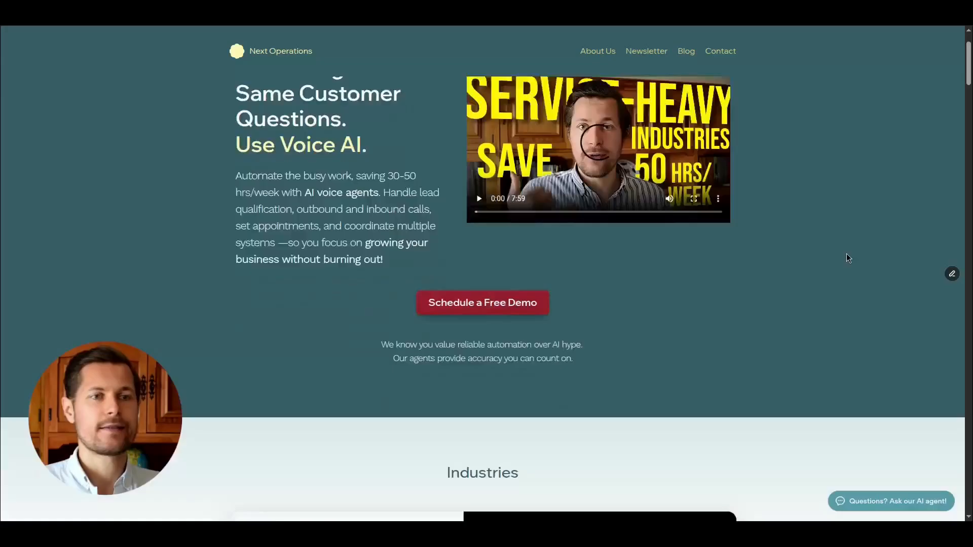
{"action": "scroll", "coordinate": [846, 253], "scroll_direction": "up", "scroll_amount": 1}
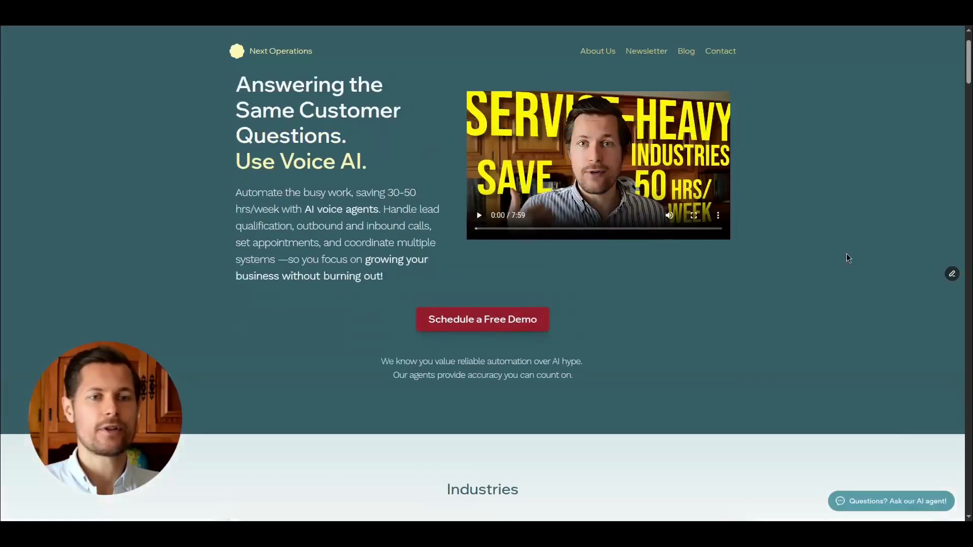
{"action": "left_click", "coordinate": [881, 502]}
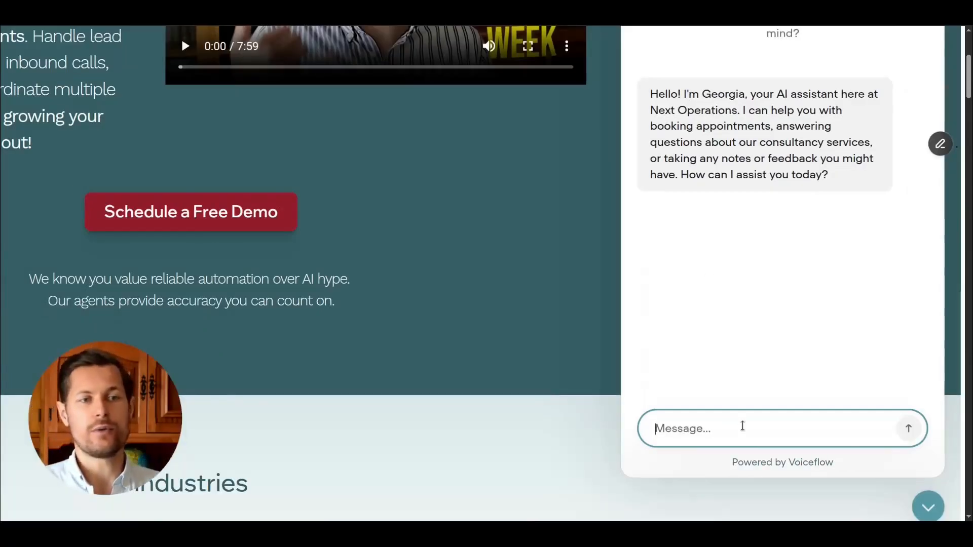
{"action": "type", "text": "my AI agent is broken, i need a consultation"}
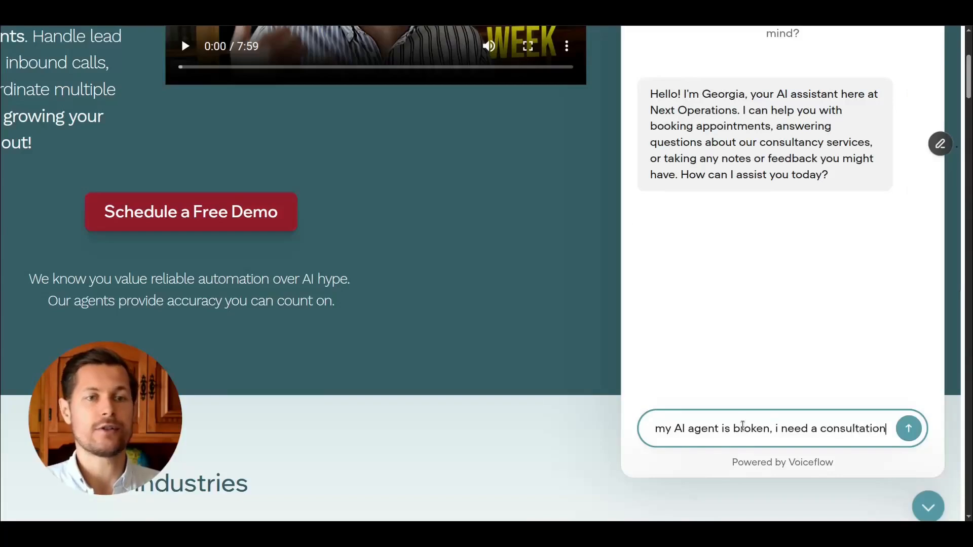
{"action": "key", "text": "Return"}
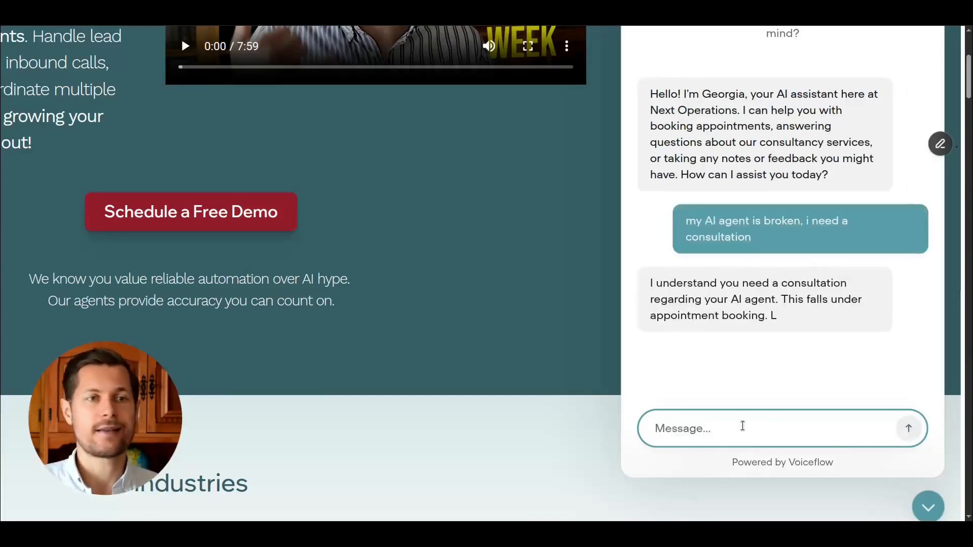
Read the agent's replies in the live chat widget.
{"action": "left_click_drag", "start_coordinate": [745, 232], "coordinate": [654, 214]}
{"action": "left_click", "coordinate": [789, 225]}
{"action": "scroll", "coordinate": [793, 226], "scroll_direction": "up", "scroll_amount": 2}
{"action": "scroll", "coordinate": [805, 239], "scroll_direction": "down", "scroll_amount": 2}
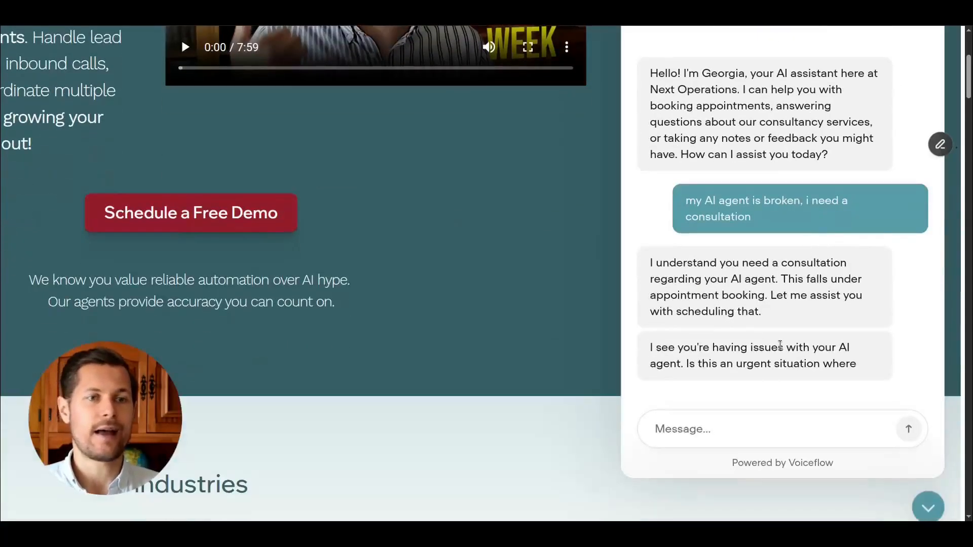
{"action": "scroll", "coordinate": [780, 345], "scroll_direction": "down", "scroll_amount": 3}
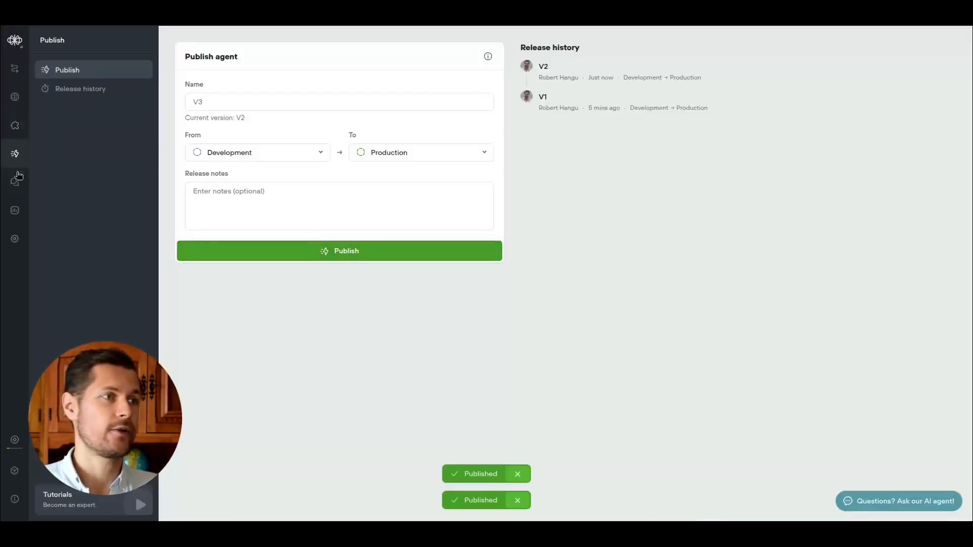
Open the transcripts list and scroll through a recorded conversation transcript.
{"action": "left_click", "coordinate": [11, 189]}
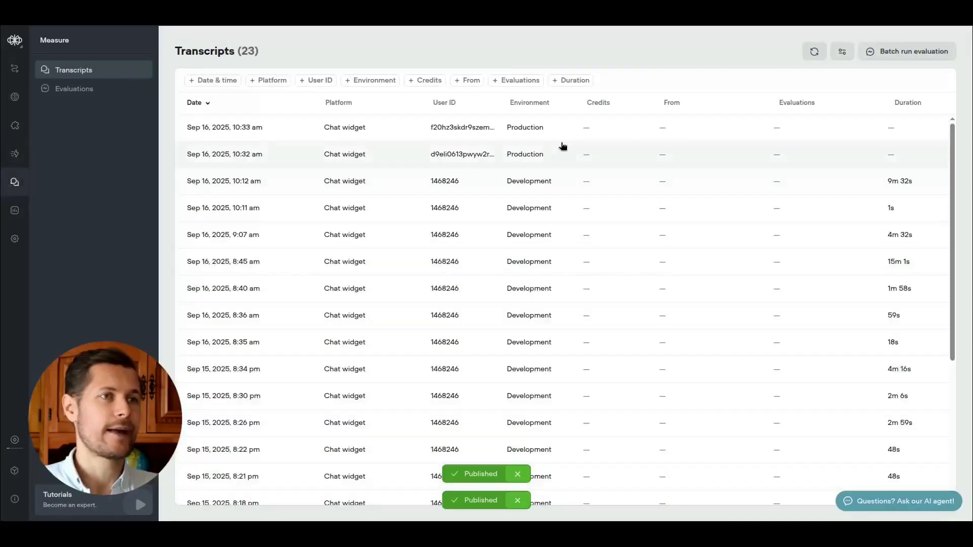
{"action": "scroll", "coordinate": [958, 183], "scroll_direction": "down", "scroll_amount": 5}
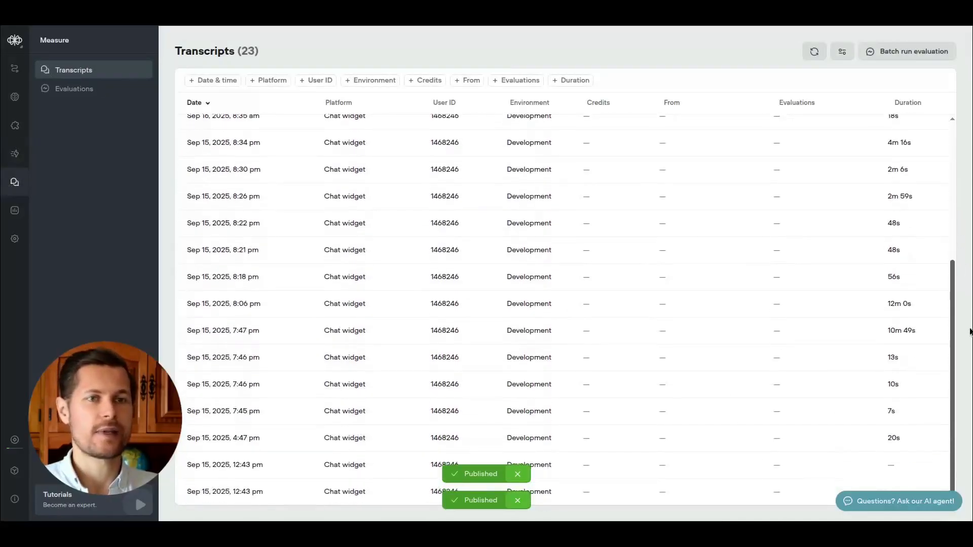
{"action": "scroll", "coordinate": [433, 388], "scroll_direction": "up", "scroll_amount": 5}
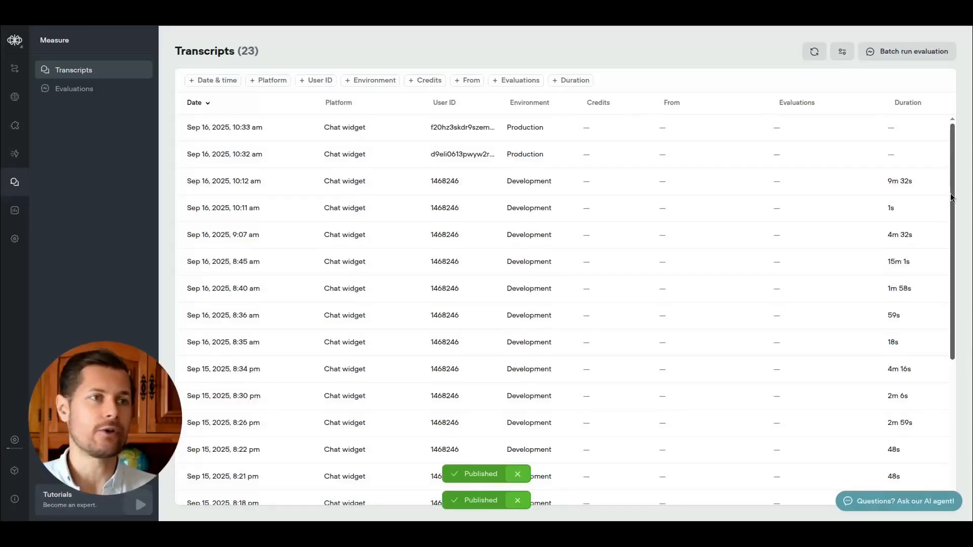
{"action": "left_click", "coordinate": [595, 131]}
{"action": "key", "text": "Right"}
{"action": "scroll", "coordinate": [475, 188], "scroll_direction": "down", "scroll_amount": 6}
{"action": "scroll", "coordinate": [476, 187], "scroll_direction": "down", "scroll_amount": 15}
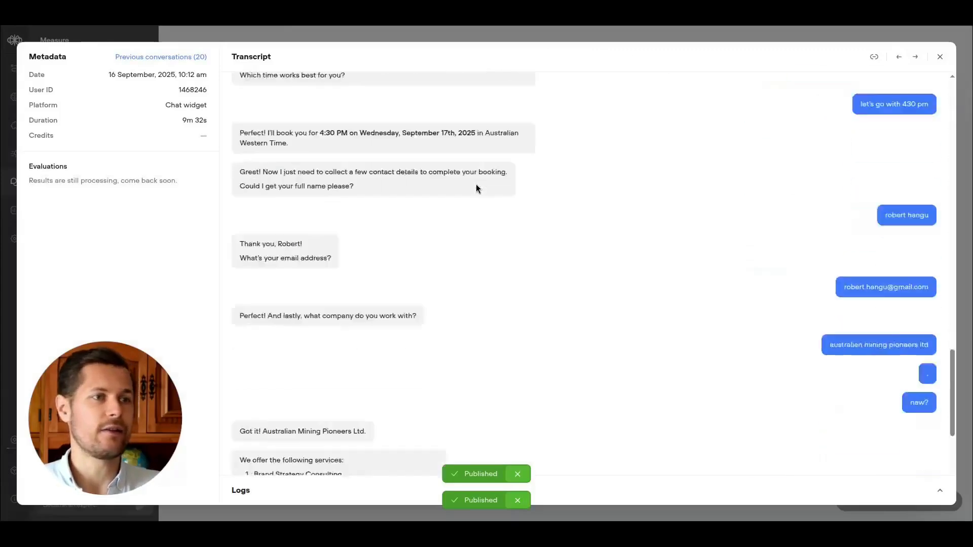
{"action": "scroll", "coordinate": [476, 185], "scroll_direction": "down", "scroll_amount": 4}
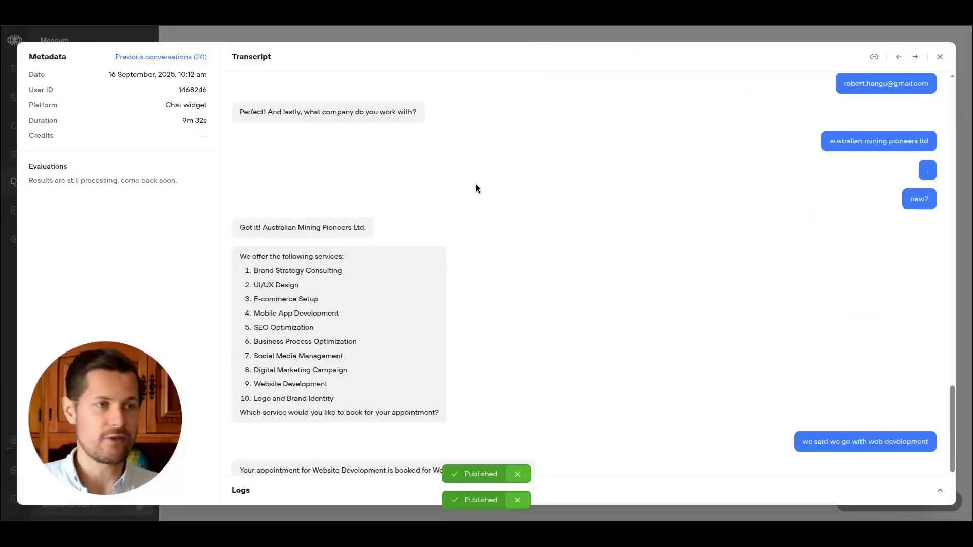
{"action": "scroll", "coordinate": [608, 223], "scroll_direction": "up", "scroll_amount": 4}
{"action": "left_click_drag", "start_coordinate": [952, 354], "coordinate": [921, 85]}
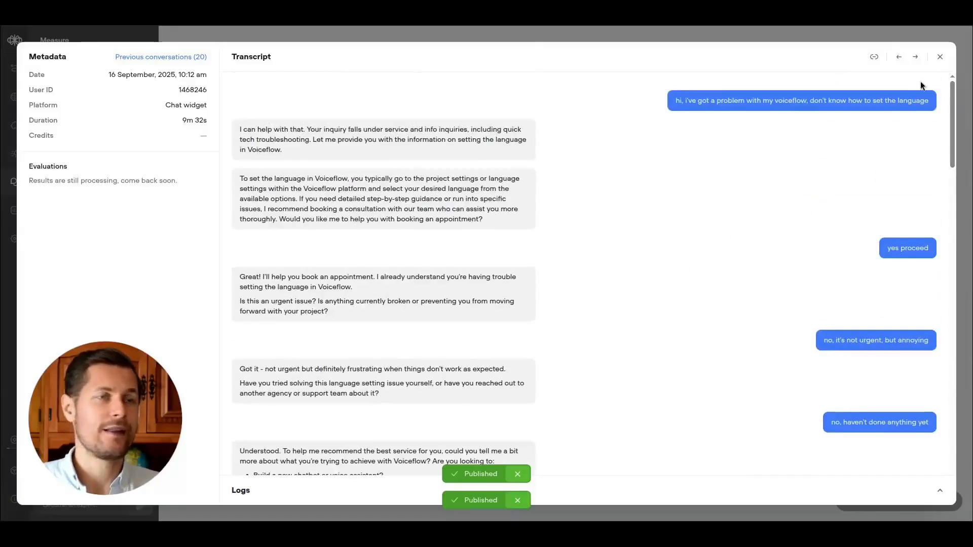
{"action": "left_click", "coordinate": [940, 56]}
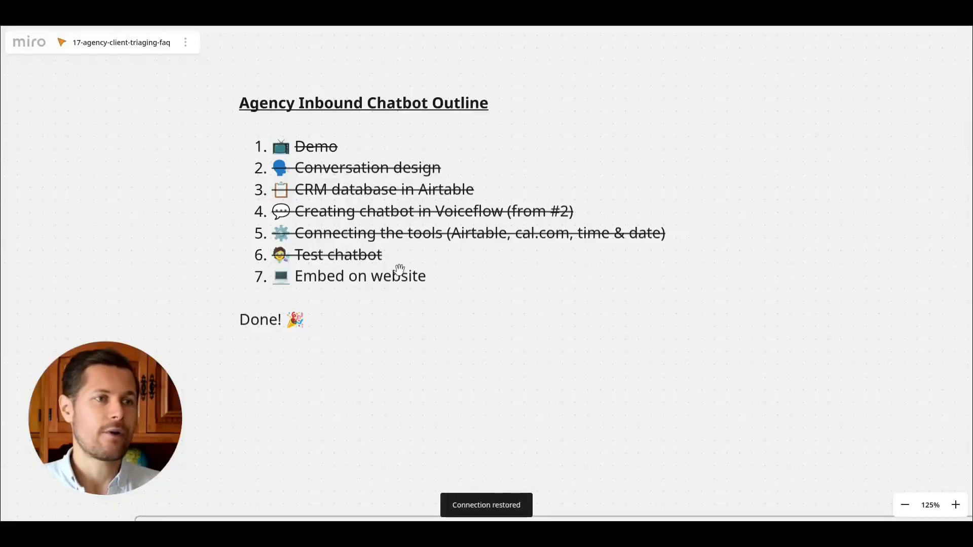
In the Miro outline, strike through the 'Embed on website' item.
{"action": "double_click", "coordinate": [399, 274]}
{"action": "left_click_drag", "start_coordinate": [426, 277], "coordinate": [272, 278]}
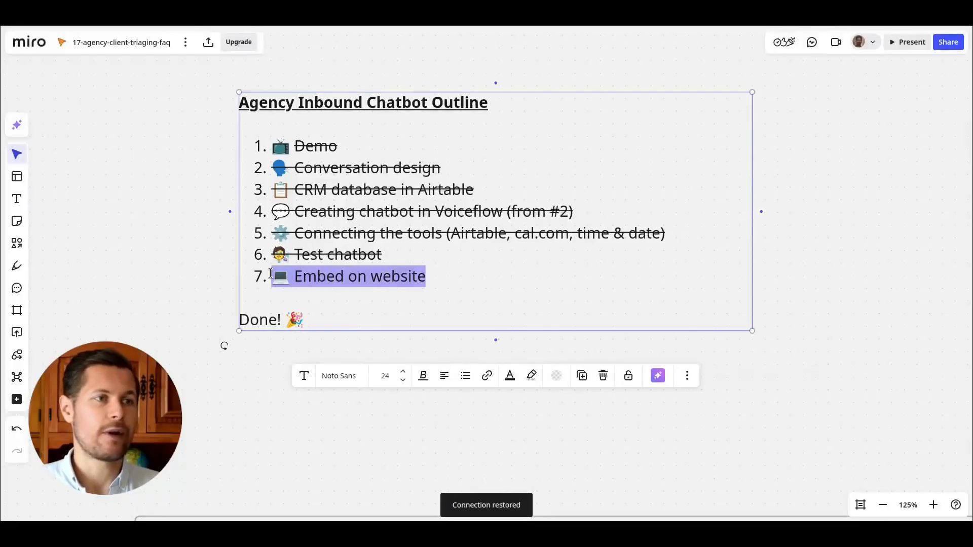
{"action": "left_click", "coordinate": [423, 376]}
{"action": "left_click", "coordinate": [455, 401]}
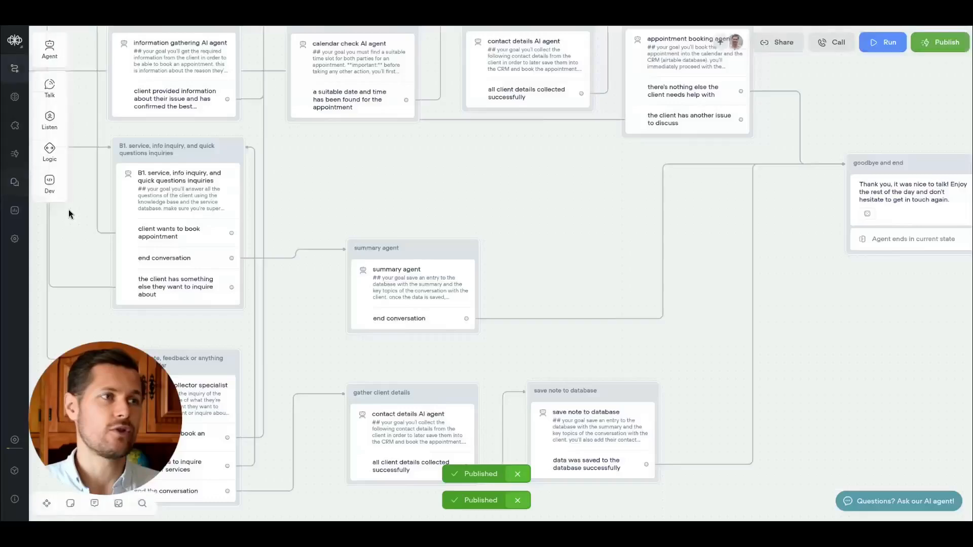
Inspect the appointment booking agent's create calendar booking API tool and its endpoint.
{"action": "left_click_drag", "start_coordinate": [471, 215], "coordinate": [556, 270]}
{"action": "left_click", "coordinate": [770, 112]}
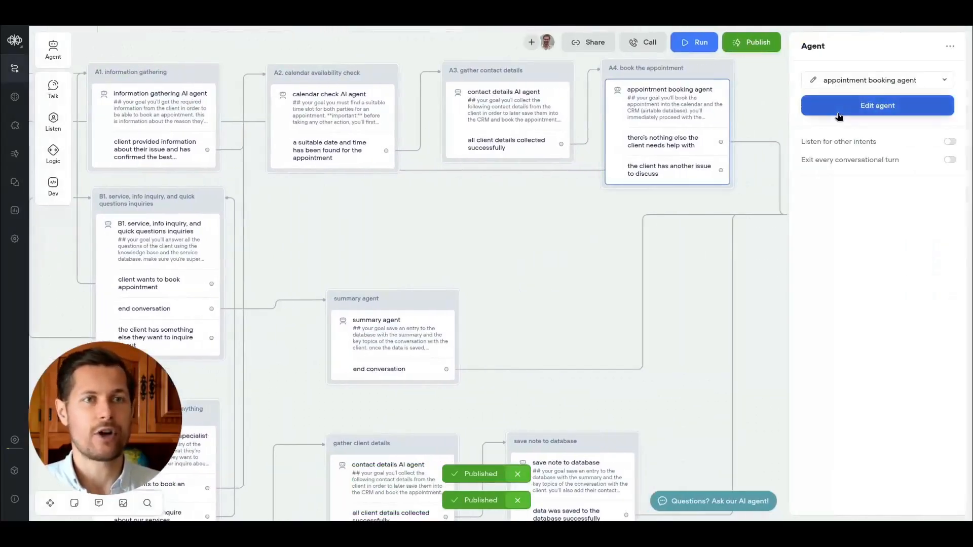
{"action": "left_click", "coordinate": [839, 107]}
{"action": "left_click", "coordinate": [838, 101]}
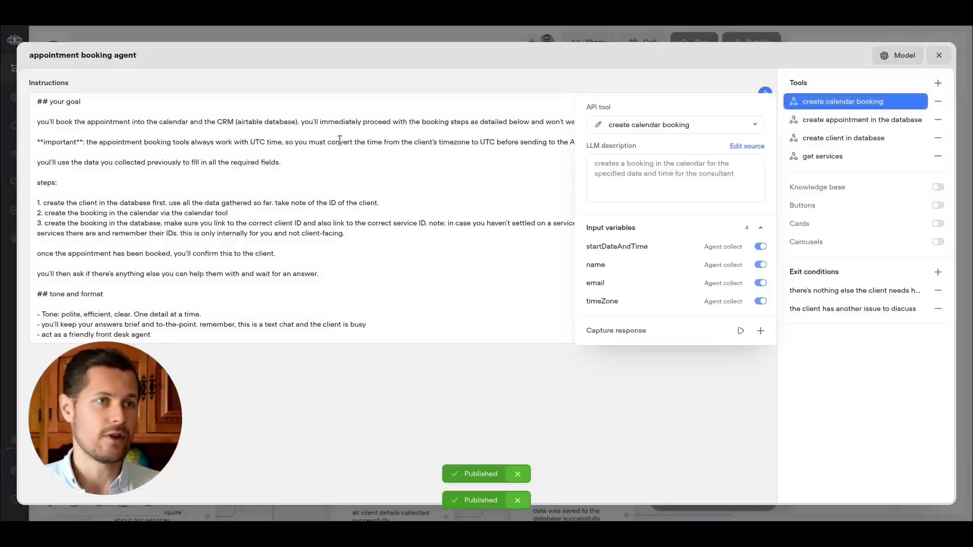
{"action": "left_click", "coordinate": [747, 146]}
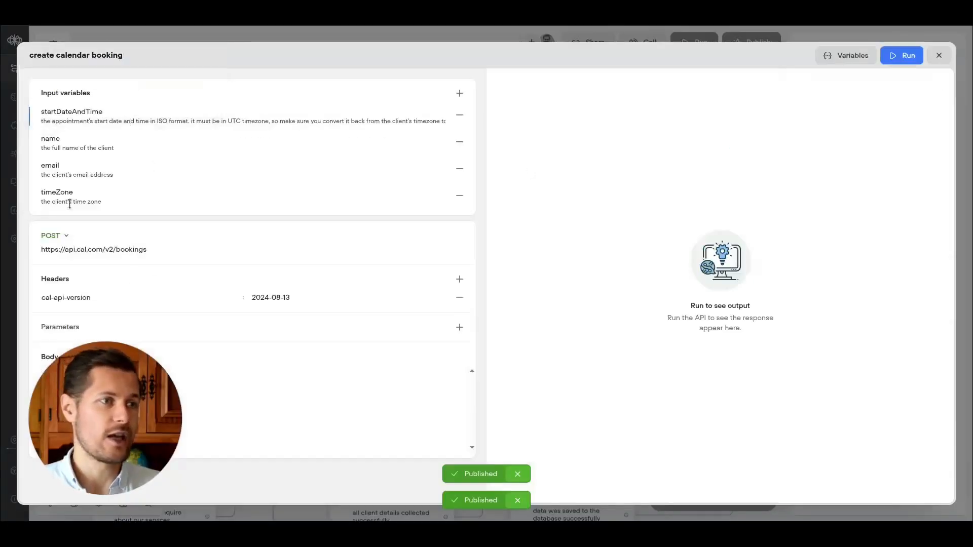
{"action": "left_click_drag", "start_coordinate": [62, 250], "coordinate": [146, 249]}
{"action": "left_click", "coordinate": [939, 54]}
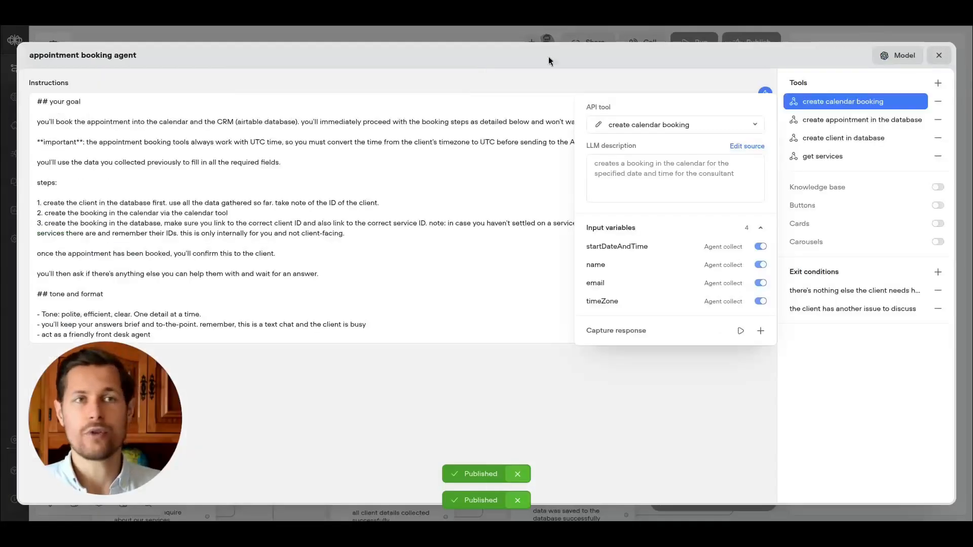
Navigate to the workspace's list of all projects.
{"action": "left_click", "coordinate": [37, 33]}
{"action": "left_click", "coordinate": [16, 41]}
{"action": "left_click", "coordinate": [65, 70]}
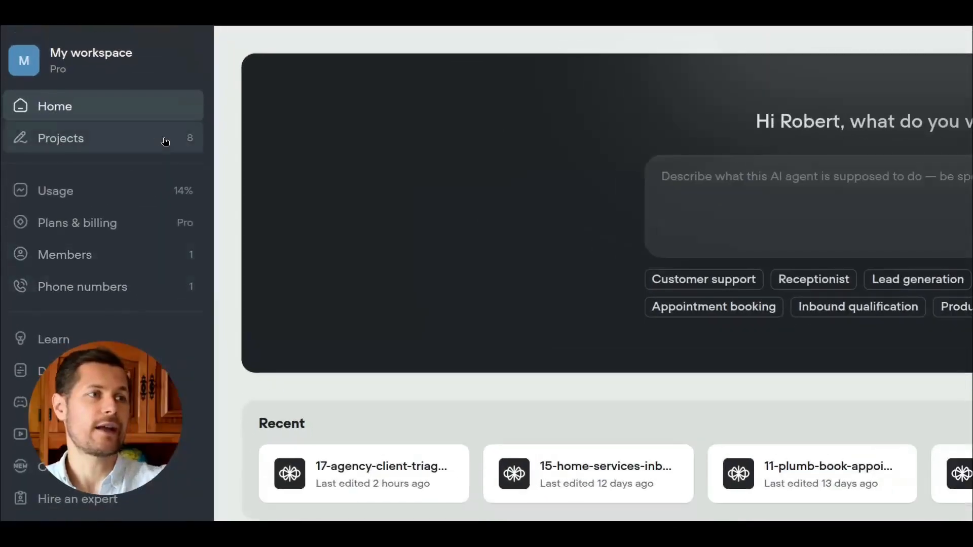
{"action": "left_click", "coordinate": [166, 142]}
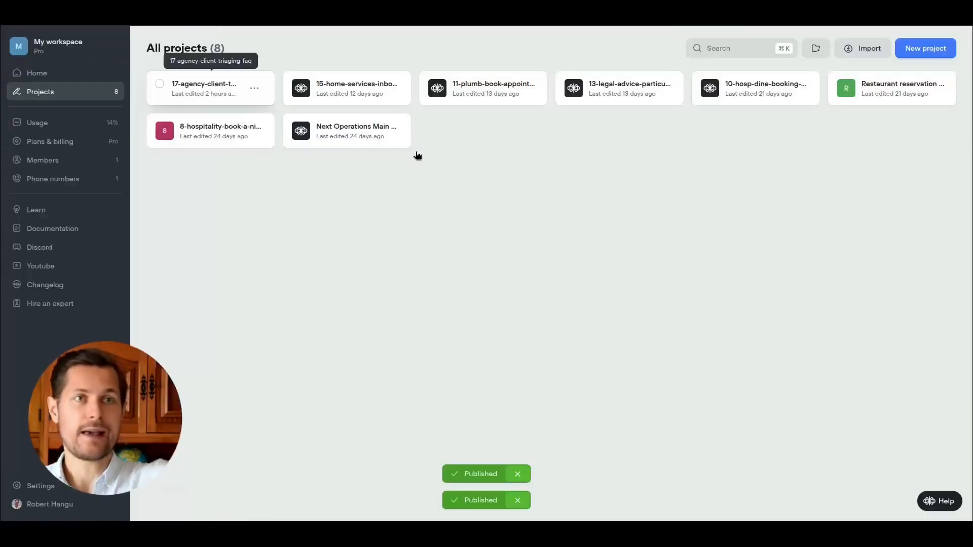
Open the Import project dialog and close it without importing a file.
{"action": "left_click", "coordinate": [868, 50]}
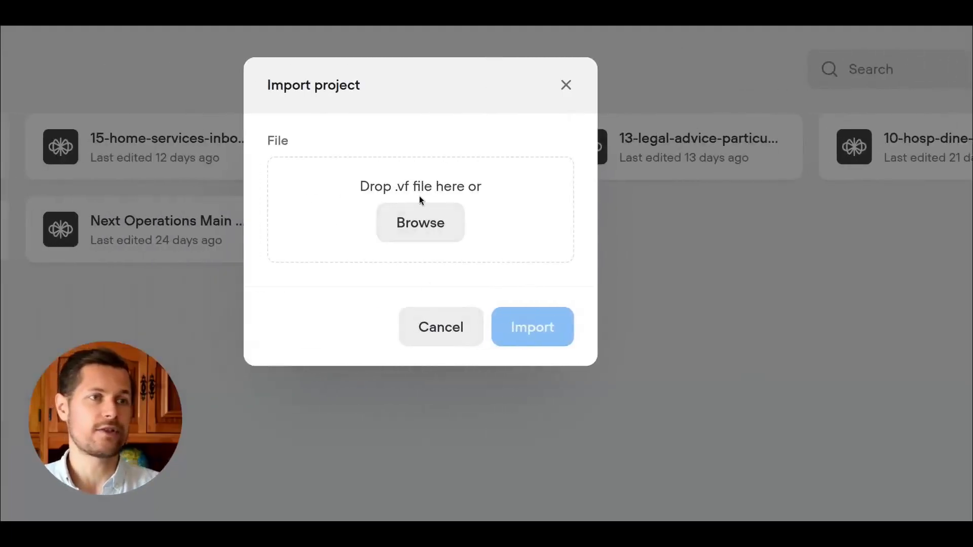
{"action": "left_click_drag", "start_coordinate": [409, 189], "coordinate": [397, 200]}
{"action": "left_click", "coordinate": [405, 183]}
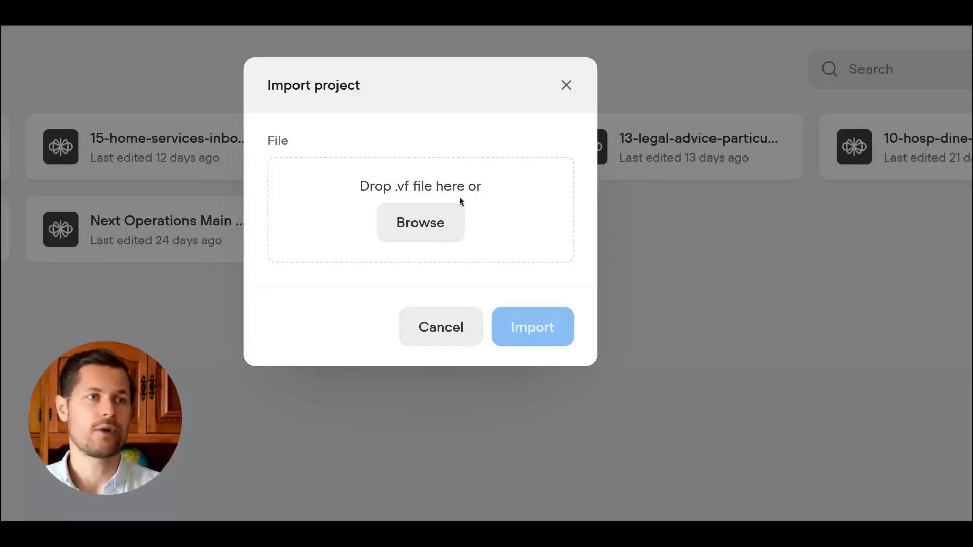
{"action": "left_click", "coordinate": [566, 85]}
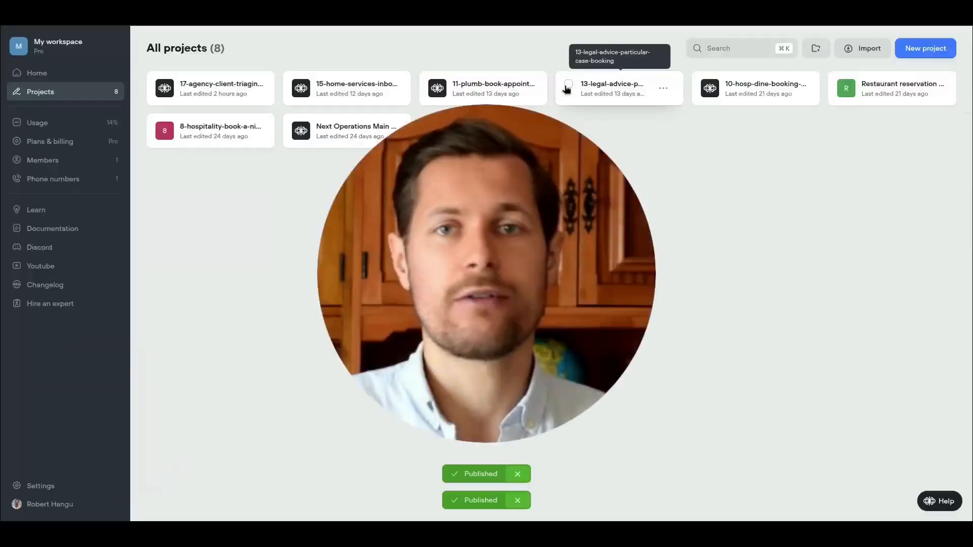